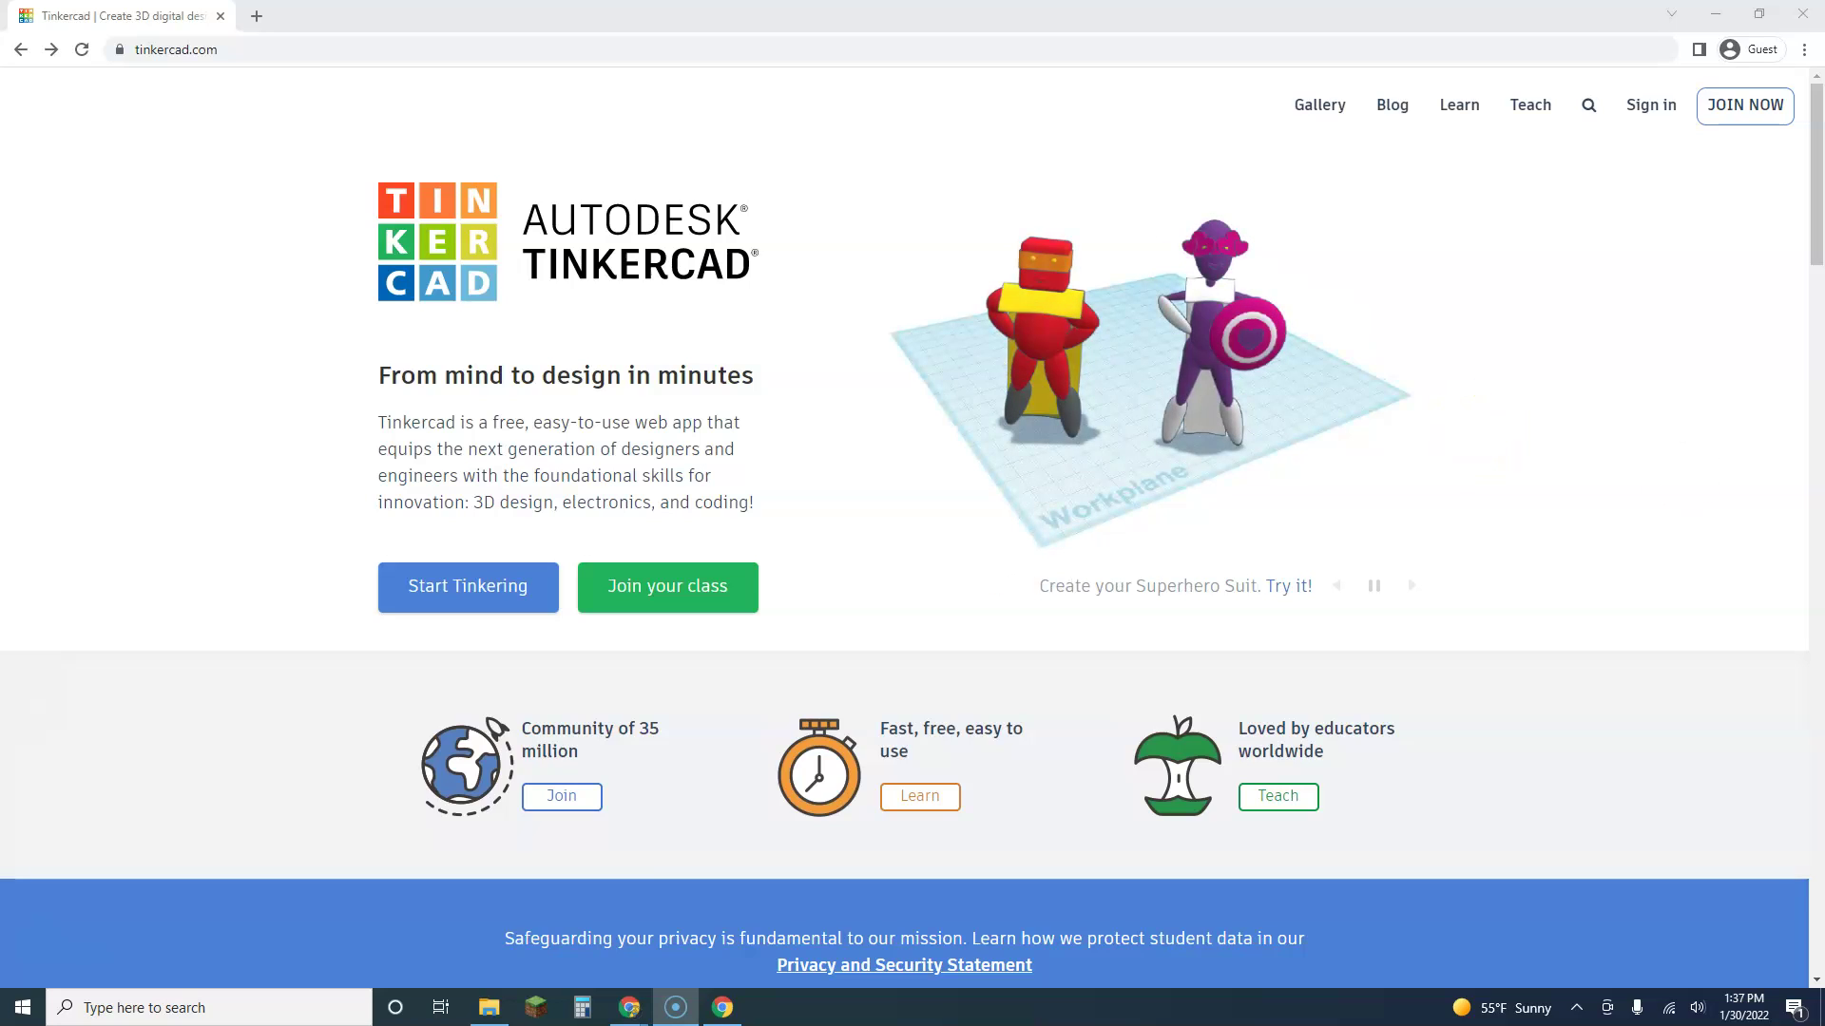
Go from the Tinkercad home page to its sign-in page
{"action": "left_click", "coordinate": [1651, 105]}
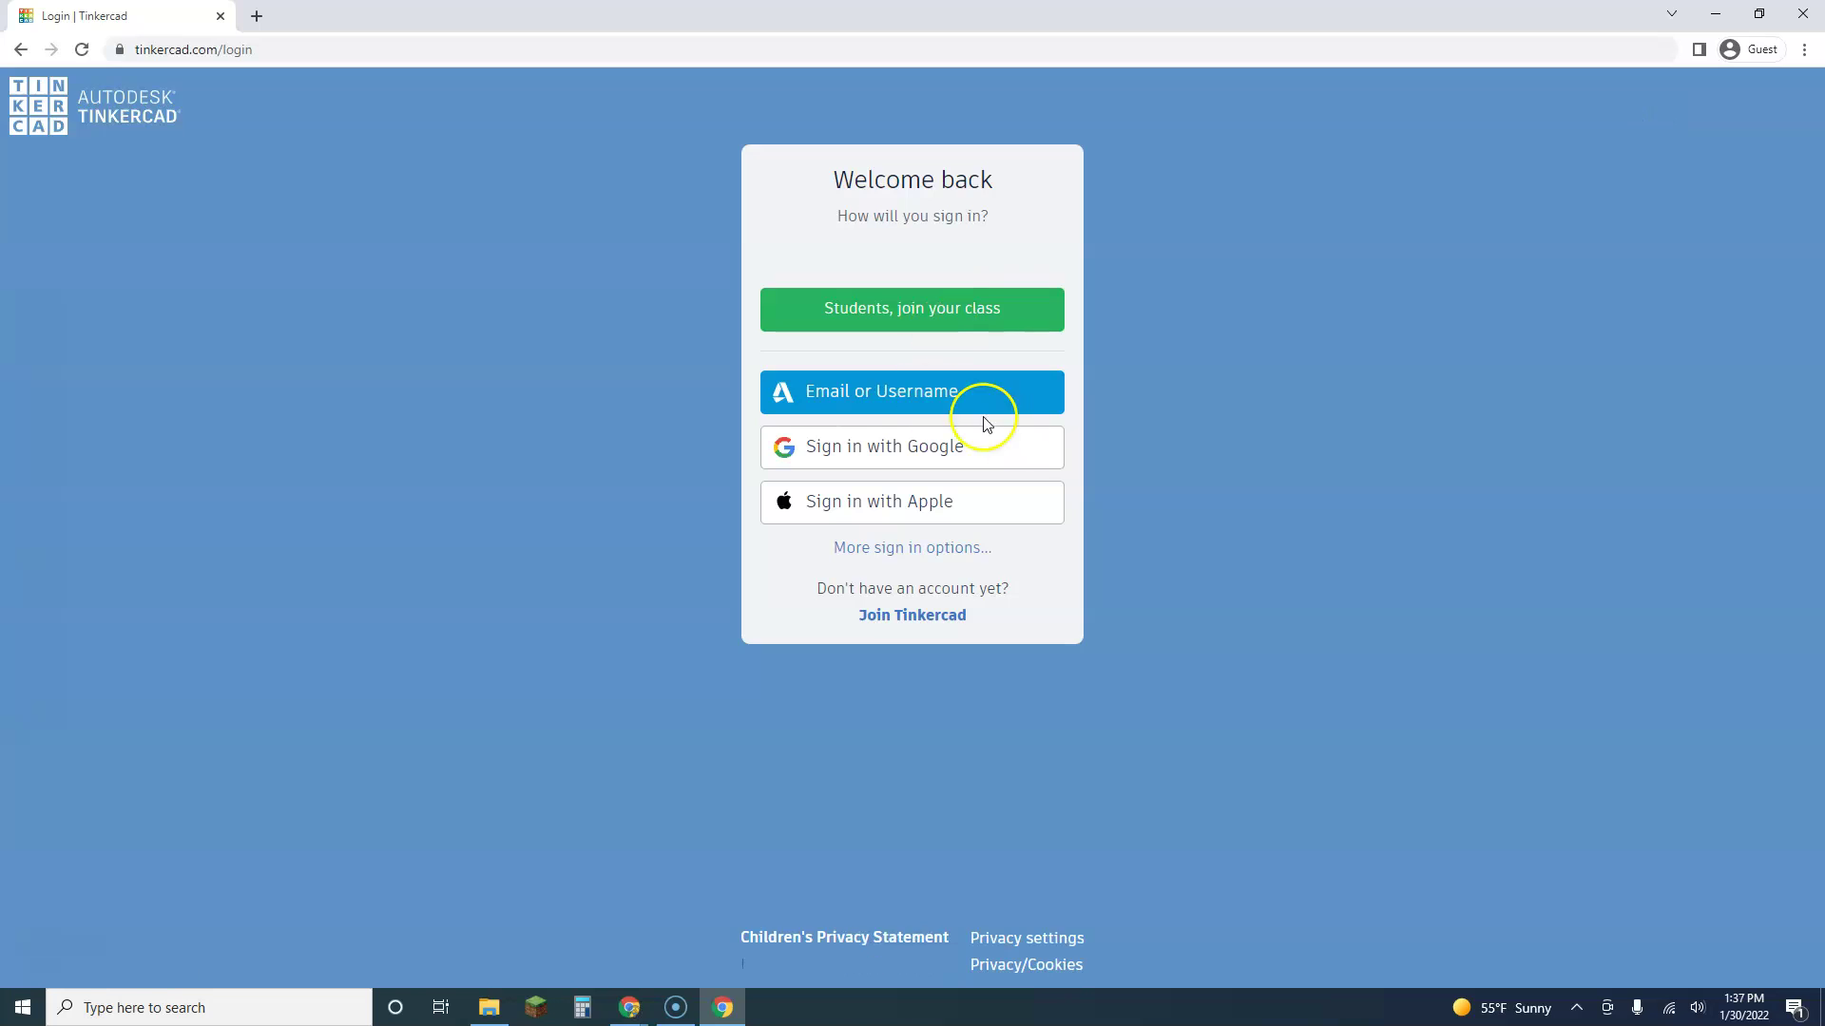
Sign in to the class account with its Autodesk username and the password from the slides
{"action": "left_click", "coordinate": [921, 397]}
{"action": "left_click", "coordinate": [814, 215]}
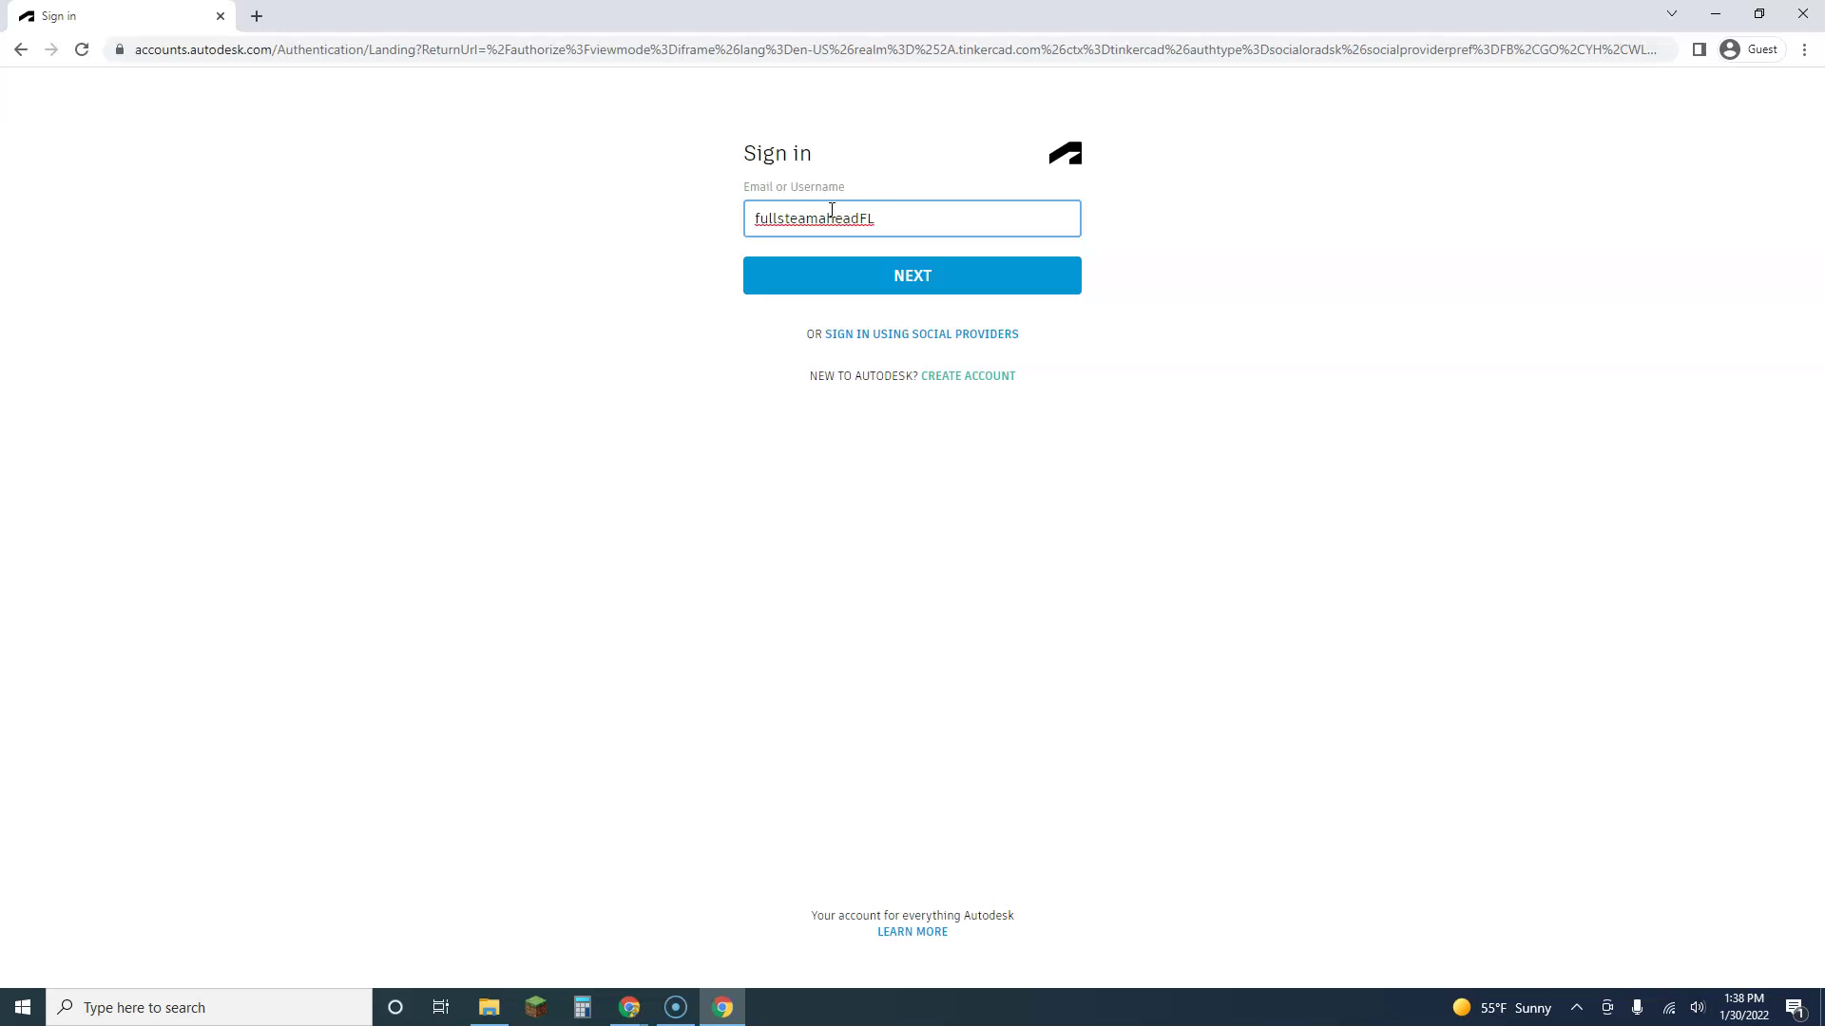
{"action": "left_click", "coordinate": [988, 288]}
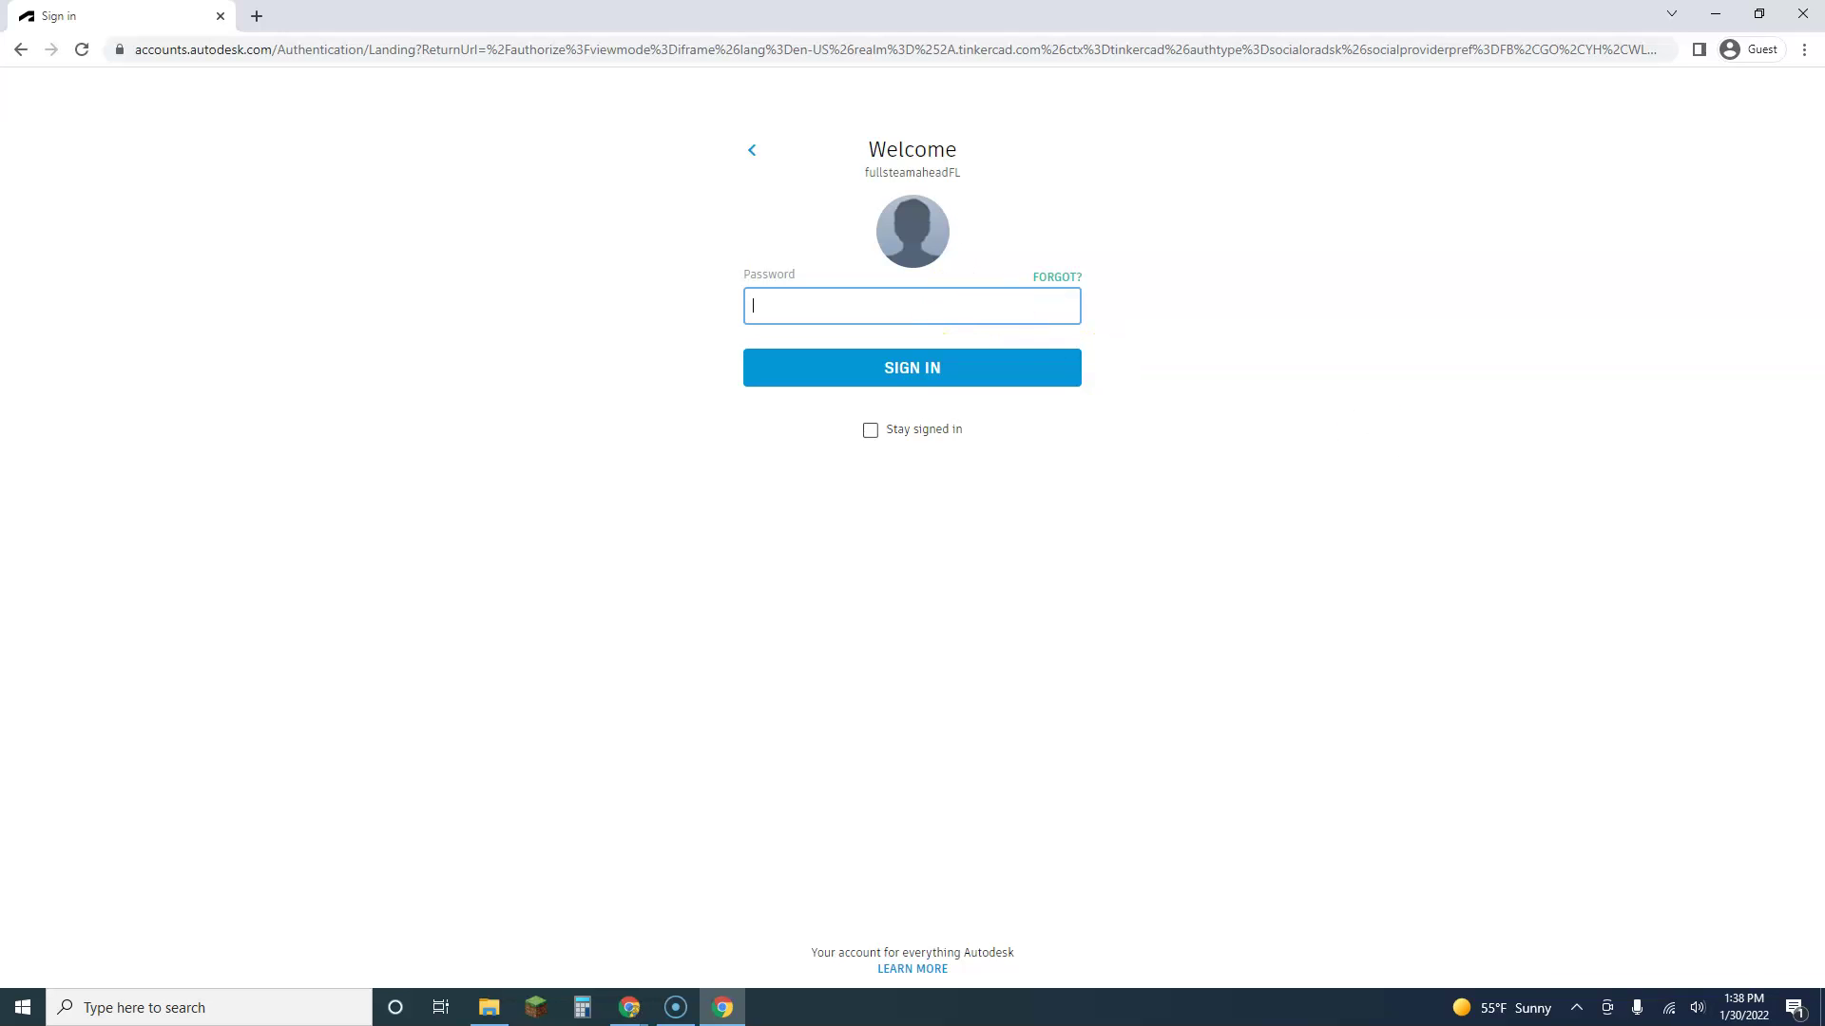
{"action": "key", "text": "alt+Tab"}
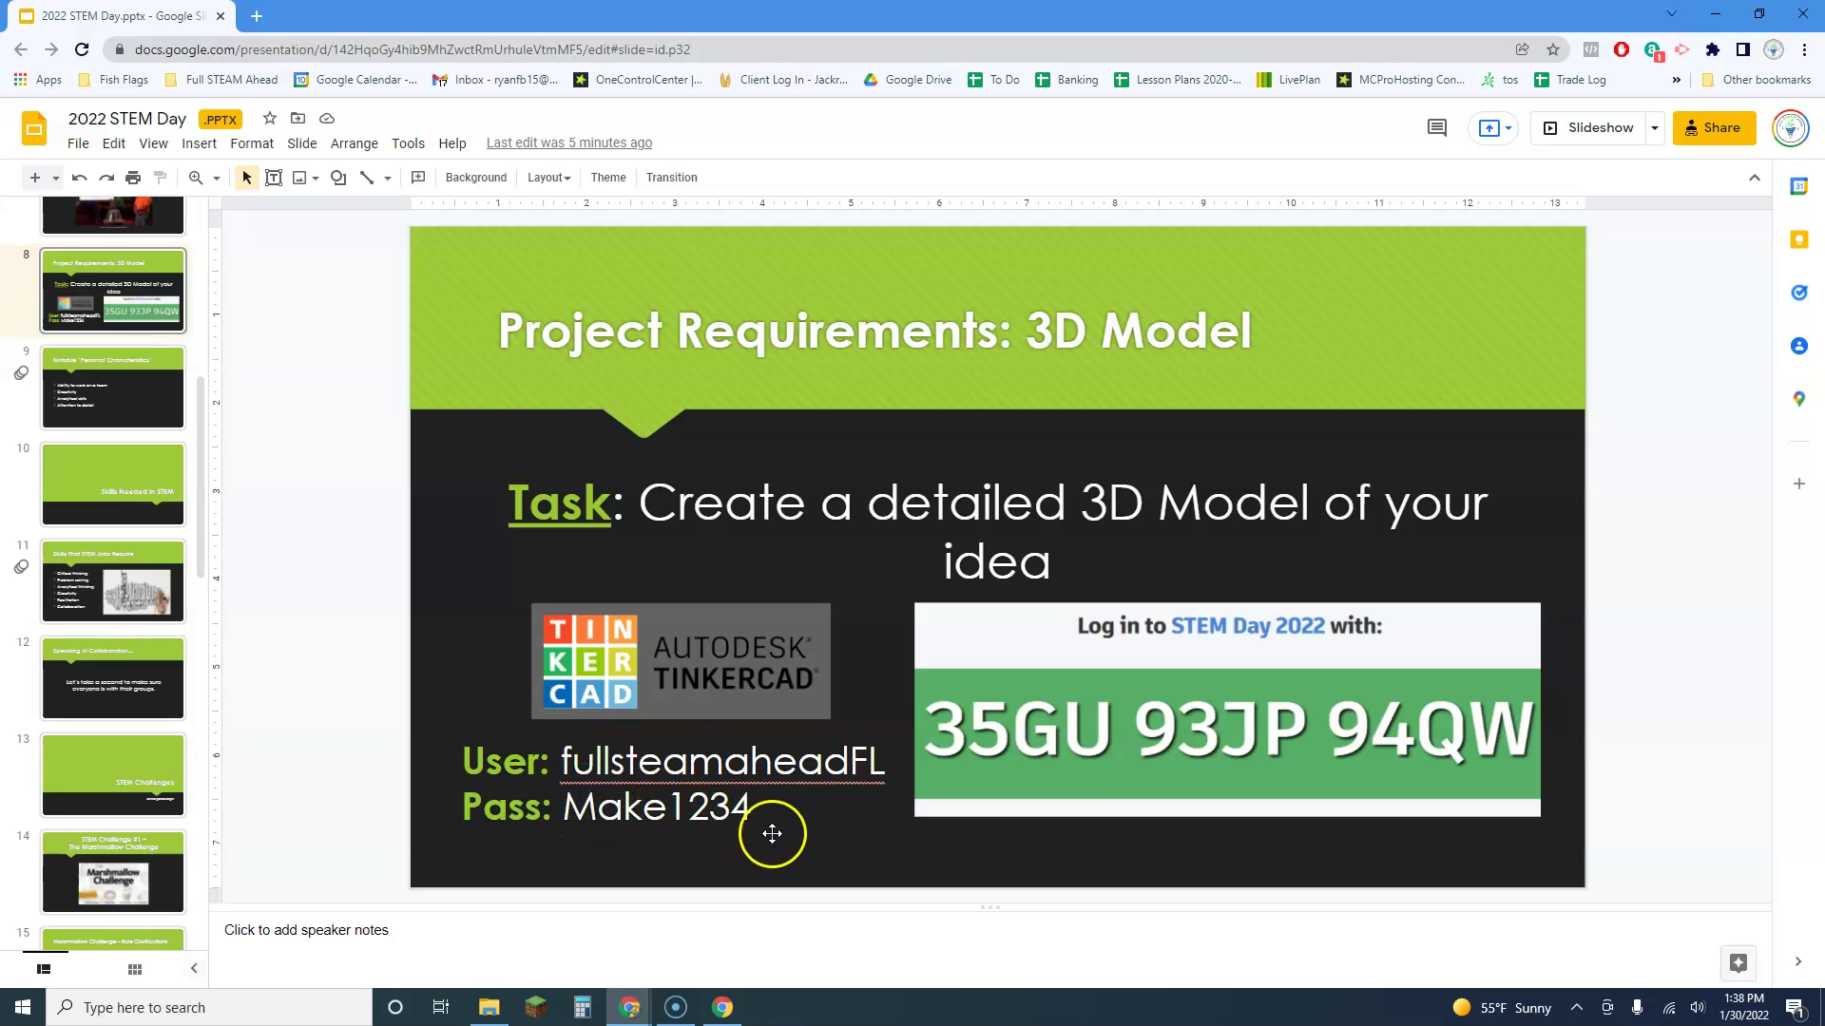
{"action": "key", "text": "alt+Tab"}
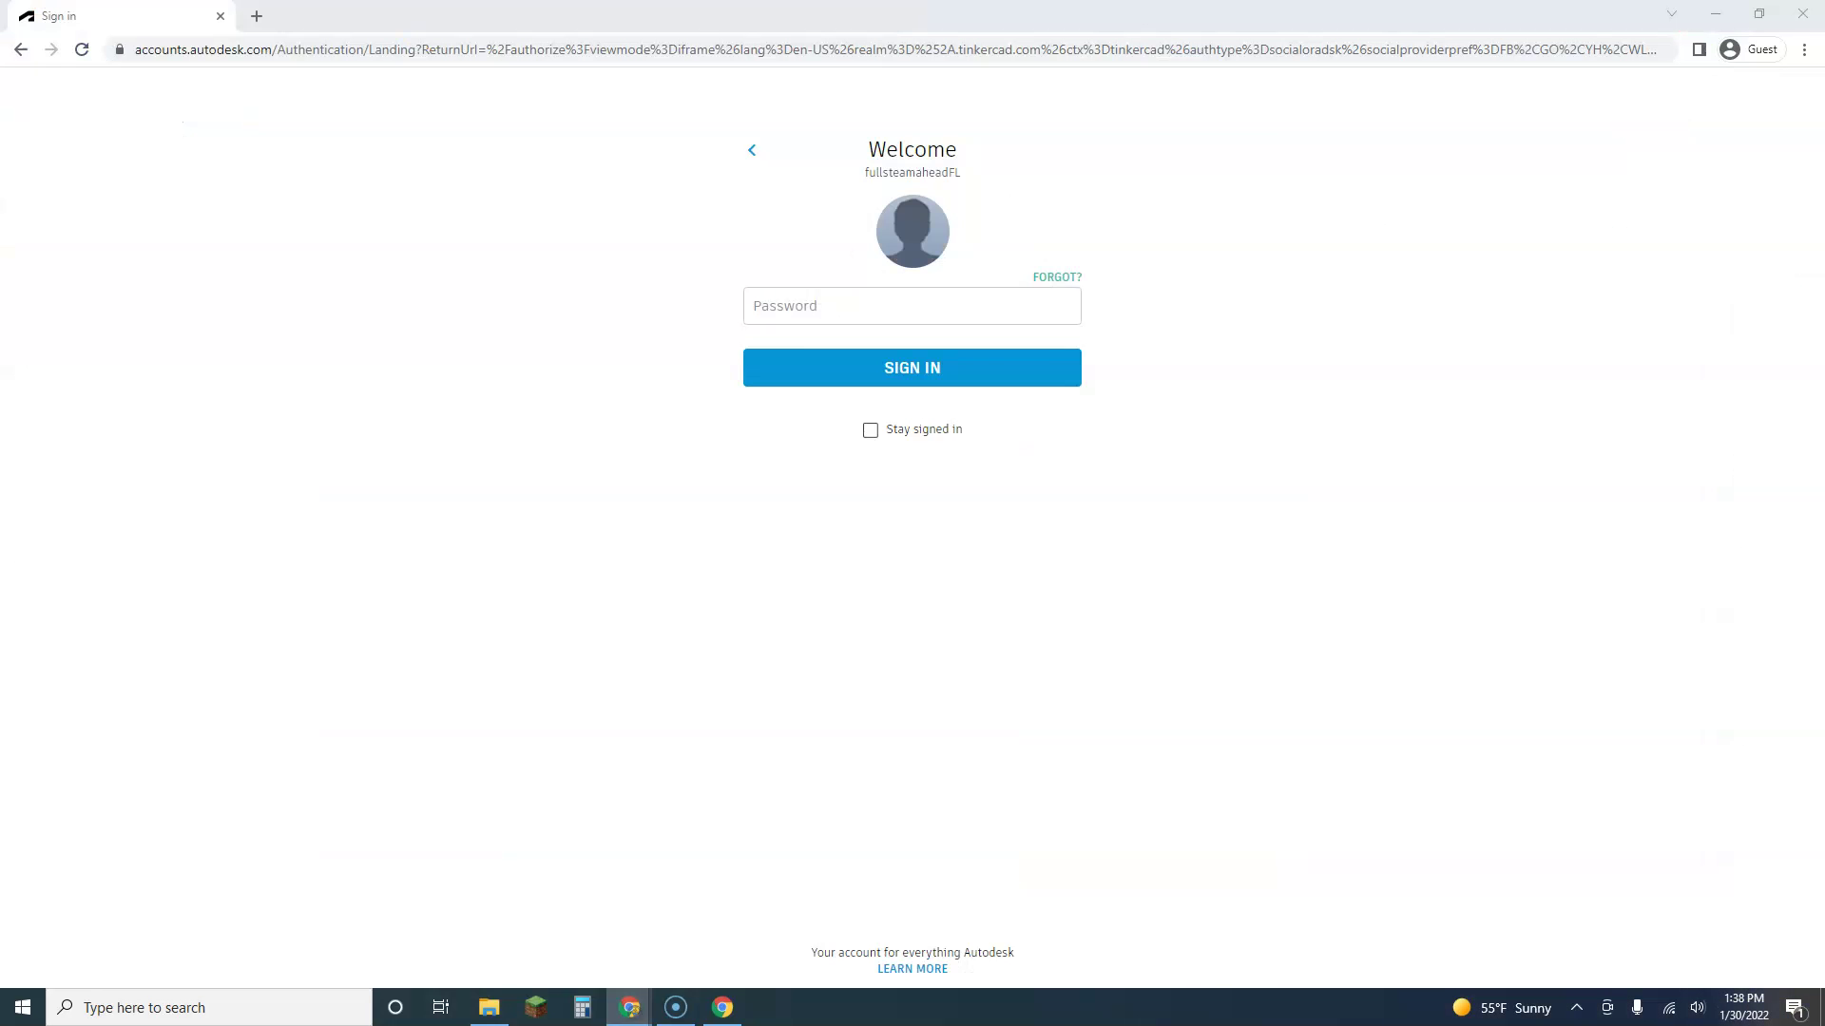
{"action": "left_click", "coordinate": [832, 316]}
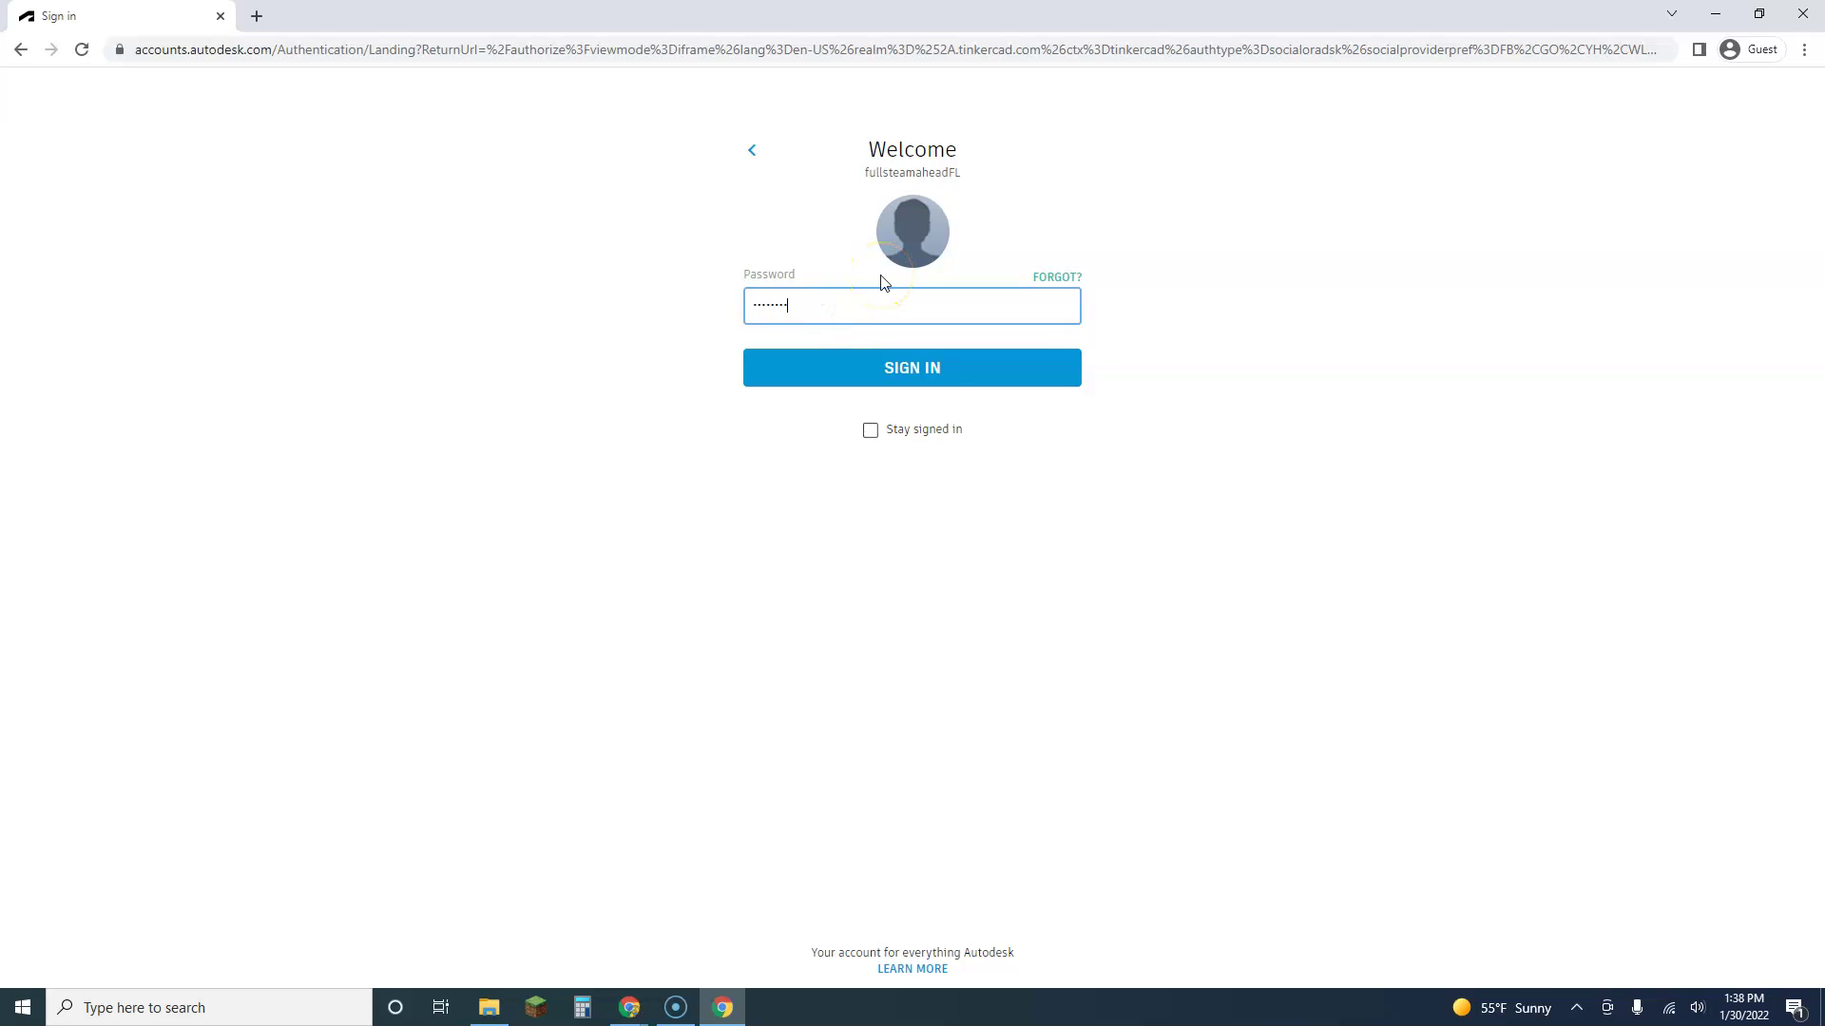
{"action": "left_click", "coordinate": [939, 368]}
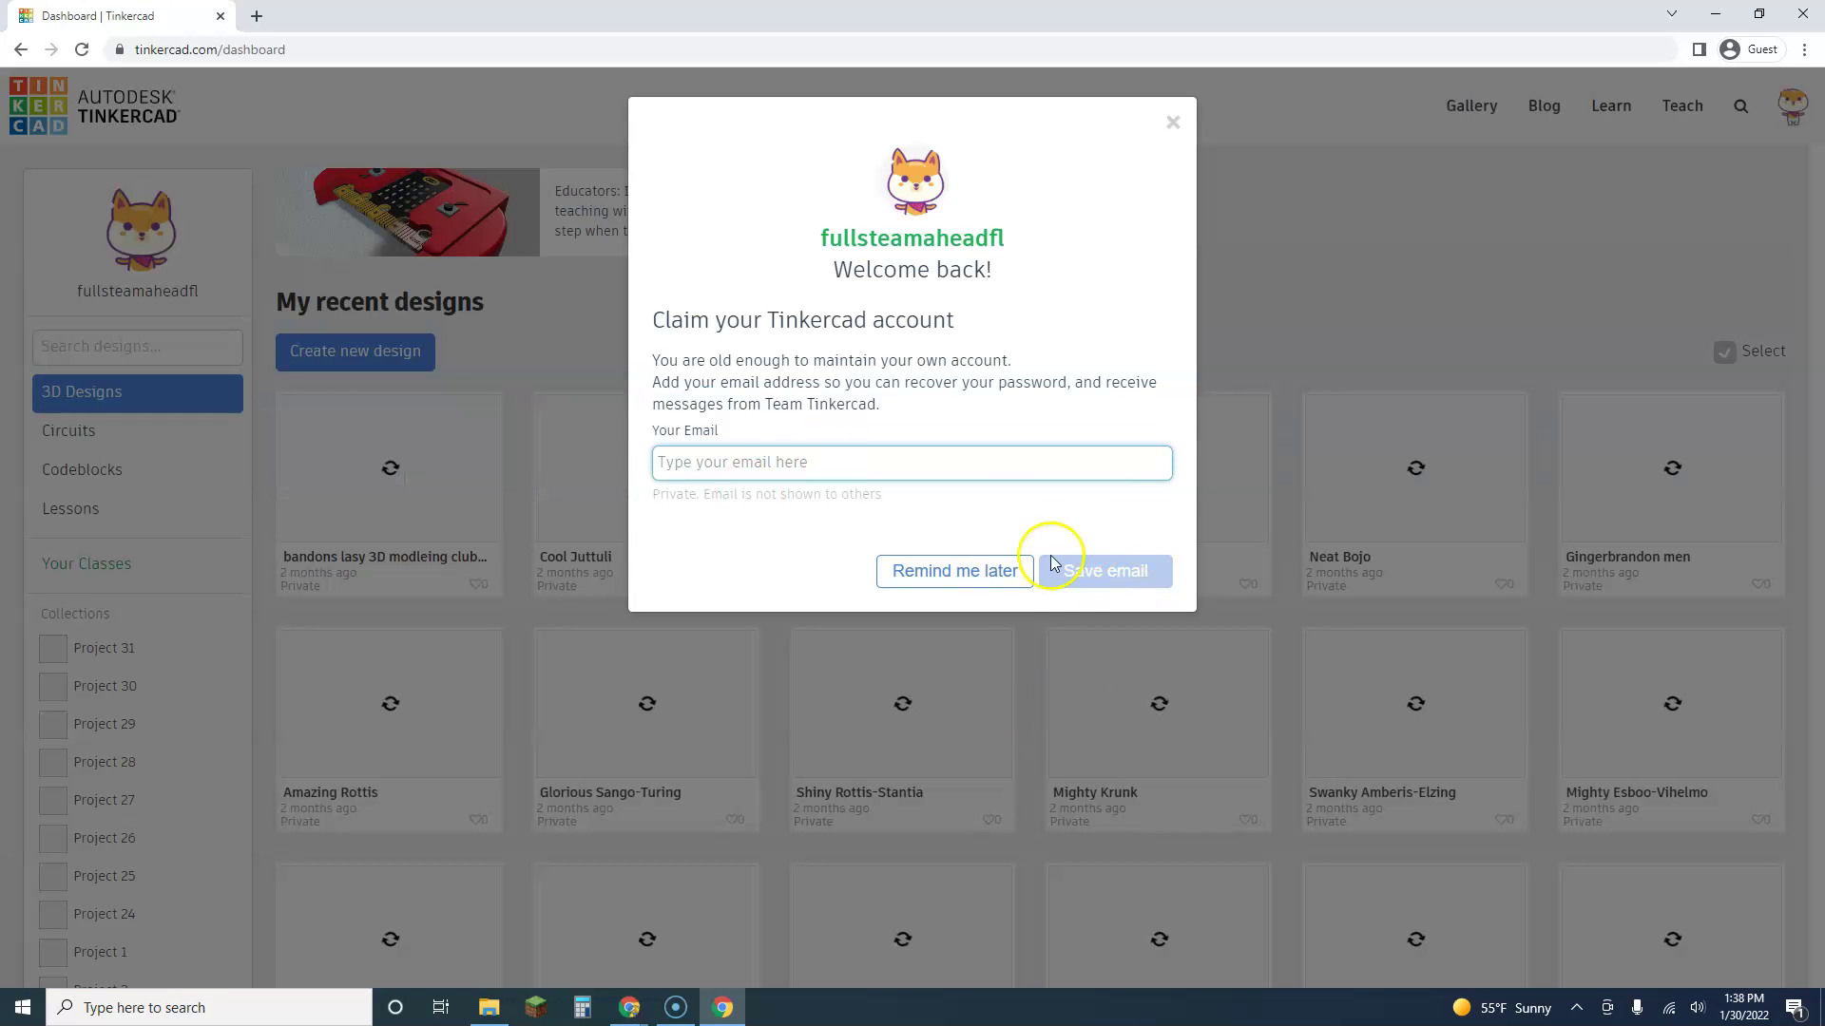
Dismiss the add-email prompt, browse My recent designs, and sign out of the account
{"action": "left_click", "coordinate": [971, 572]}
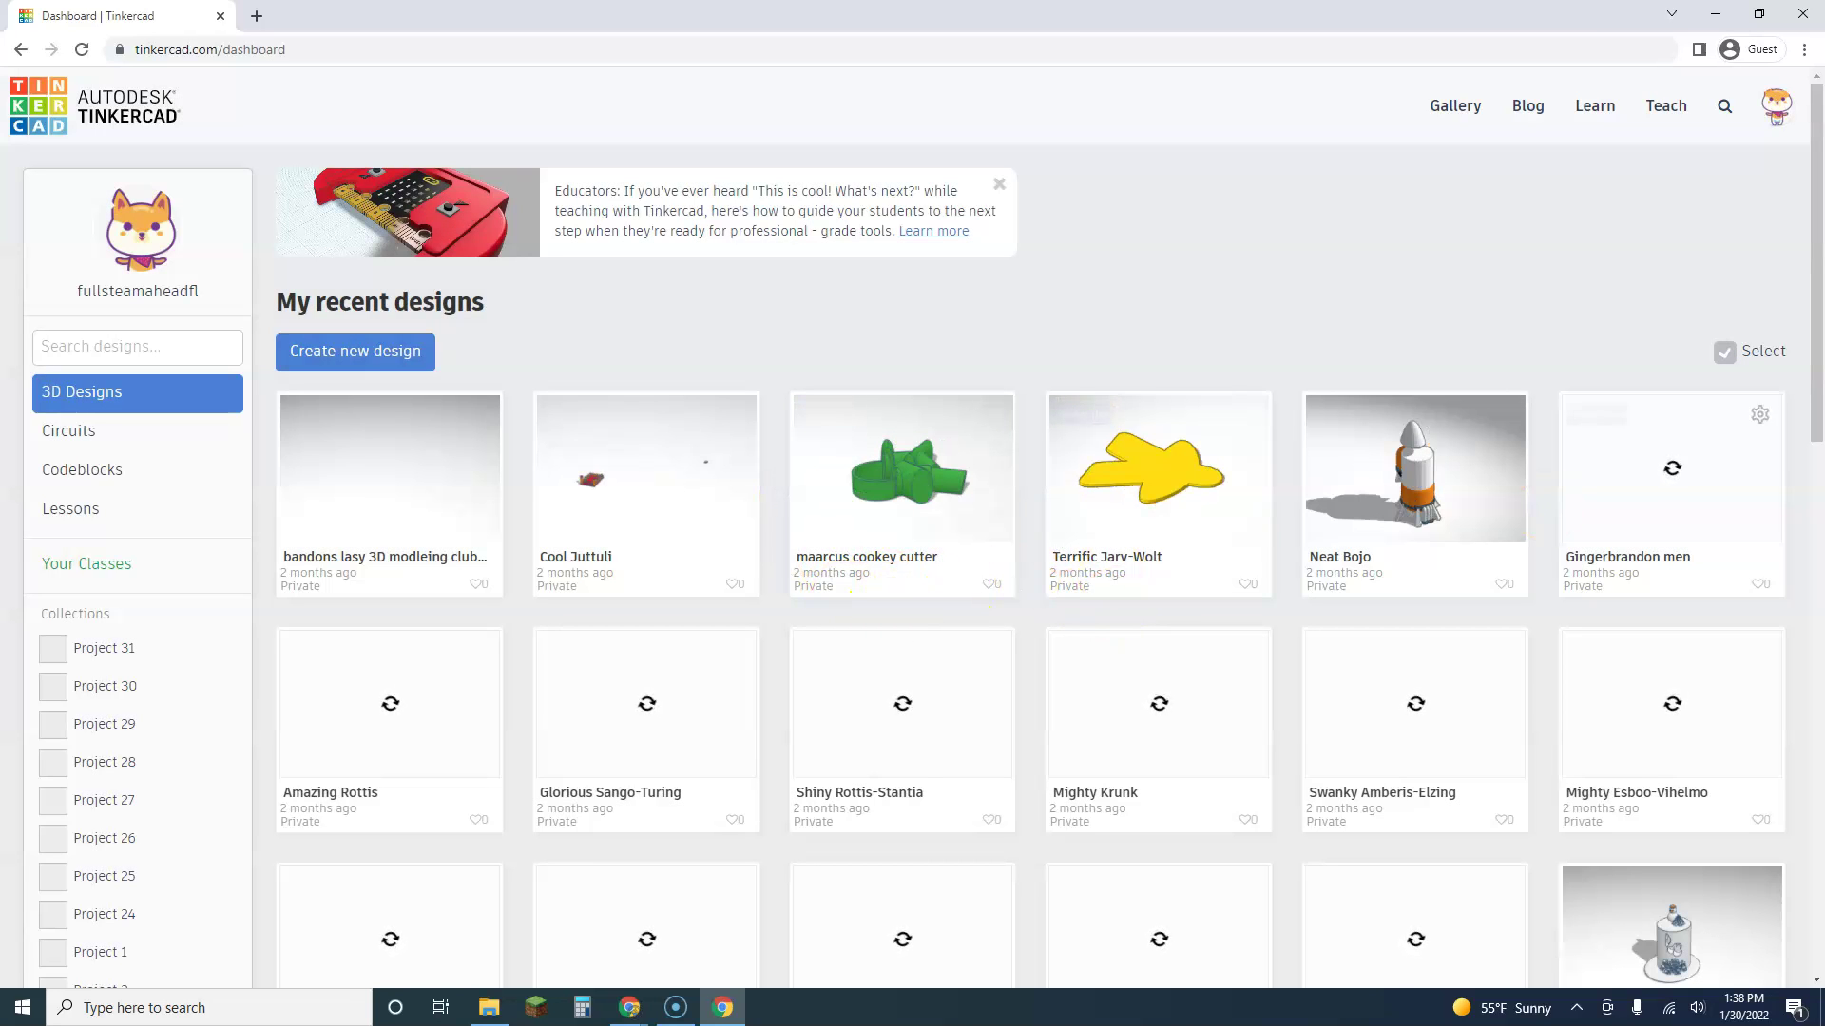
{"action": "left_click_drag", "start_coordinate": [1808, 285], "coordinate": [1805, 614]}
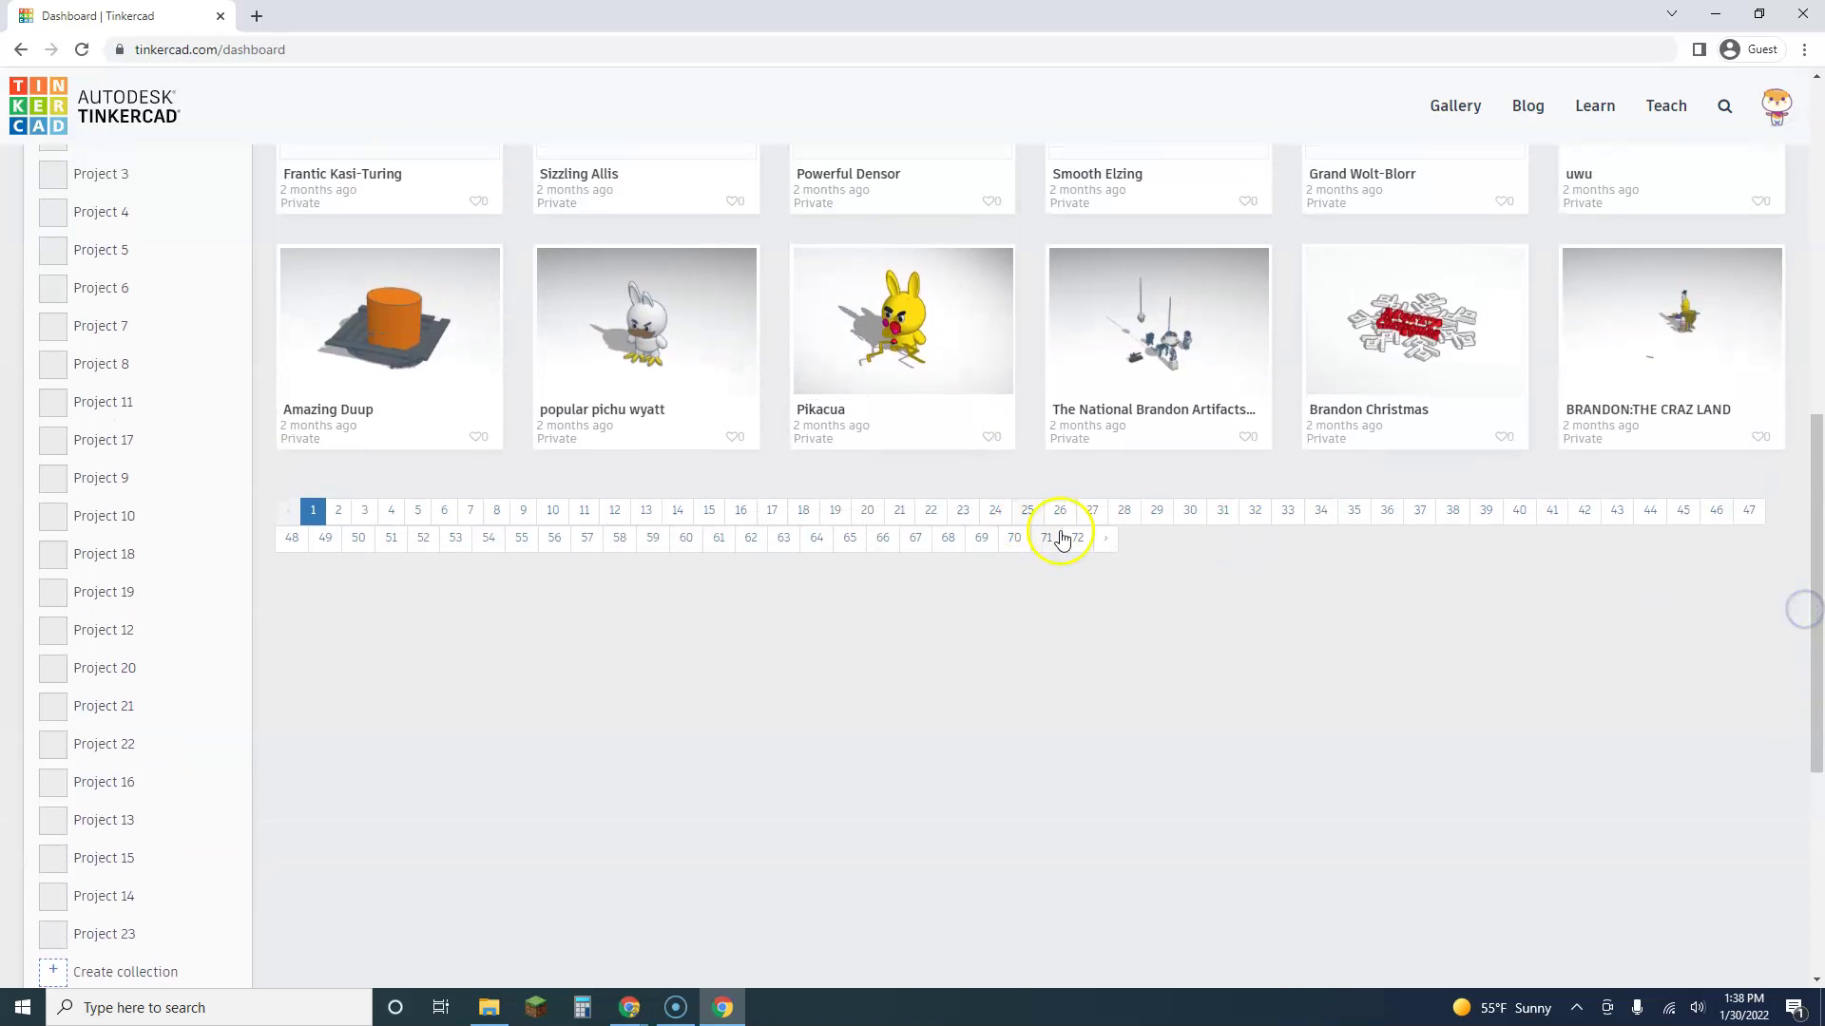
{"action": "scroll", "coordinate": [1124, 611], "scroll_direction": "up", "scroll_amount": 5}
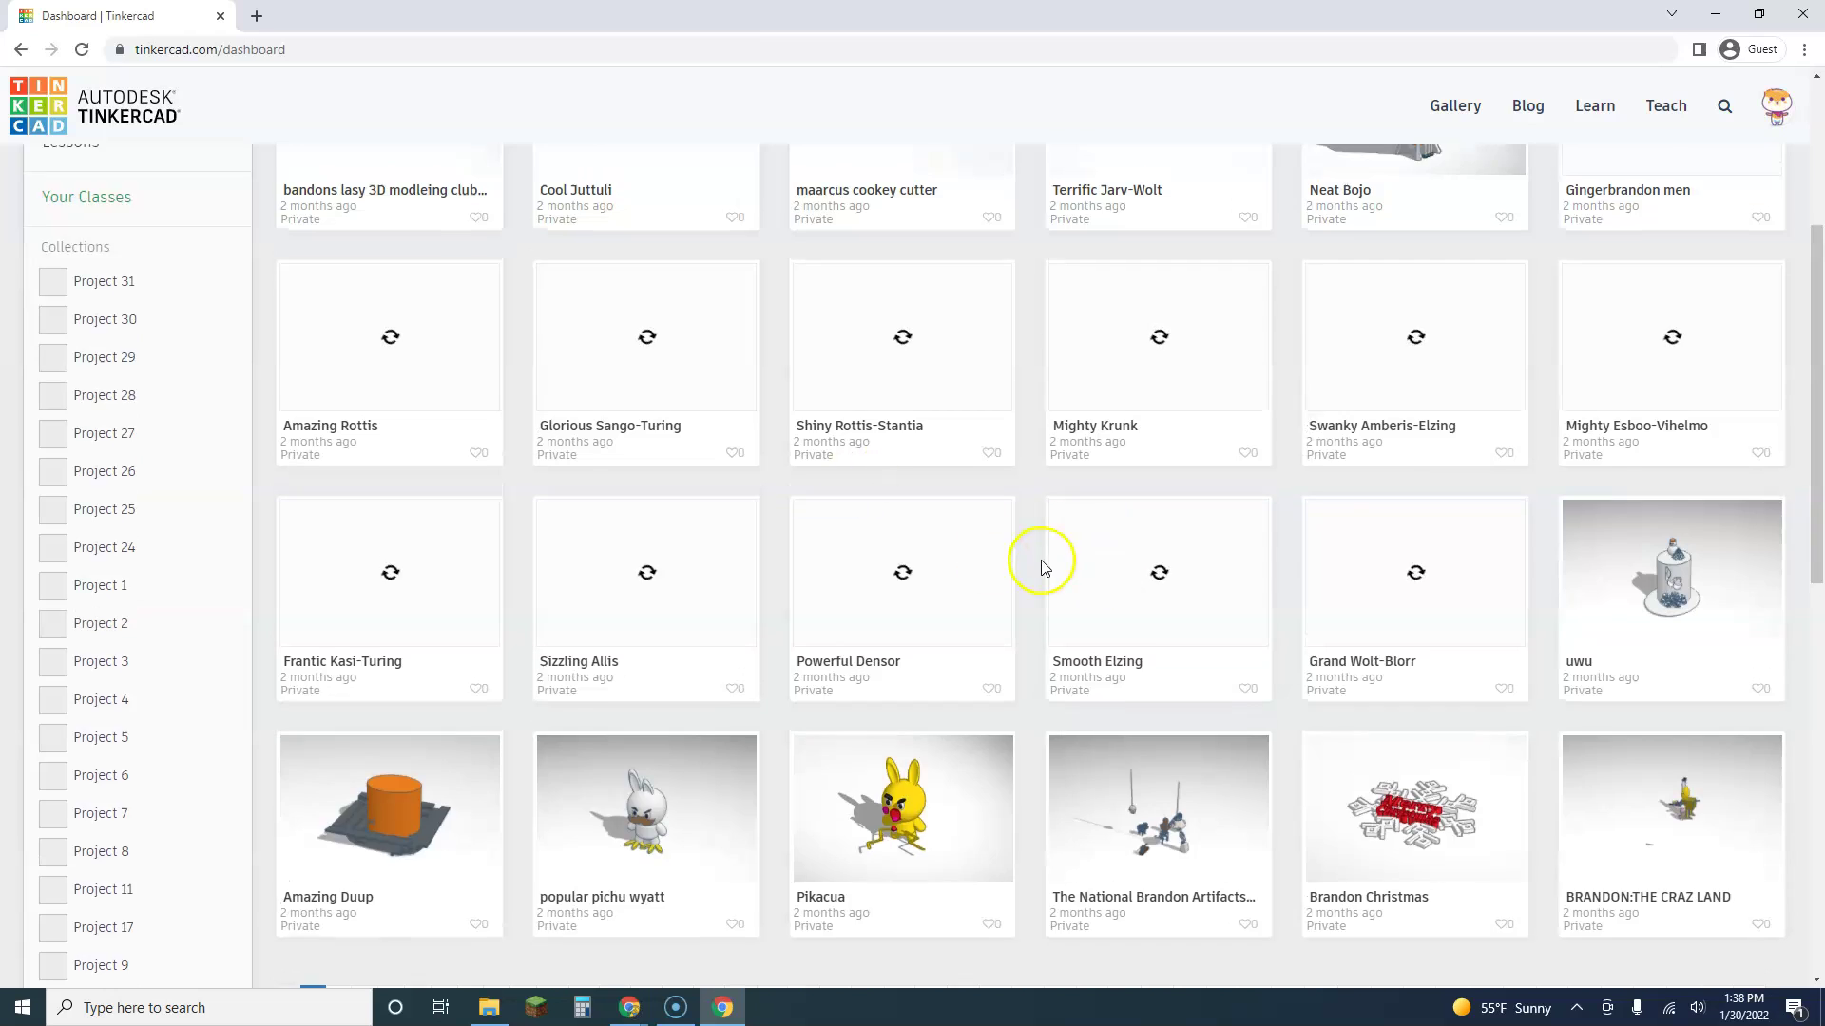
{"action": "scroll", "coordinate": [1042, 568], "scroll_direction": "up", "scroll_amount": 2}
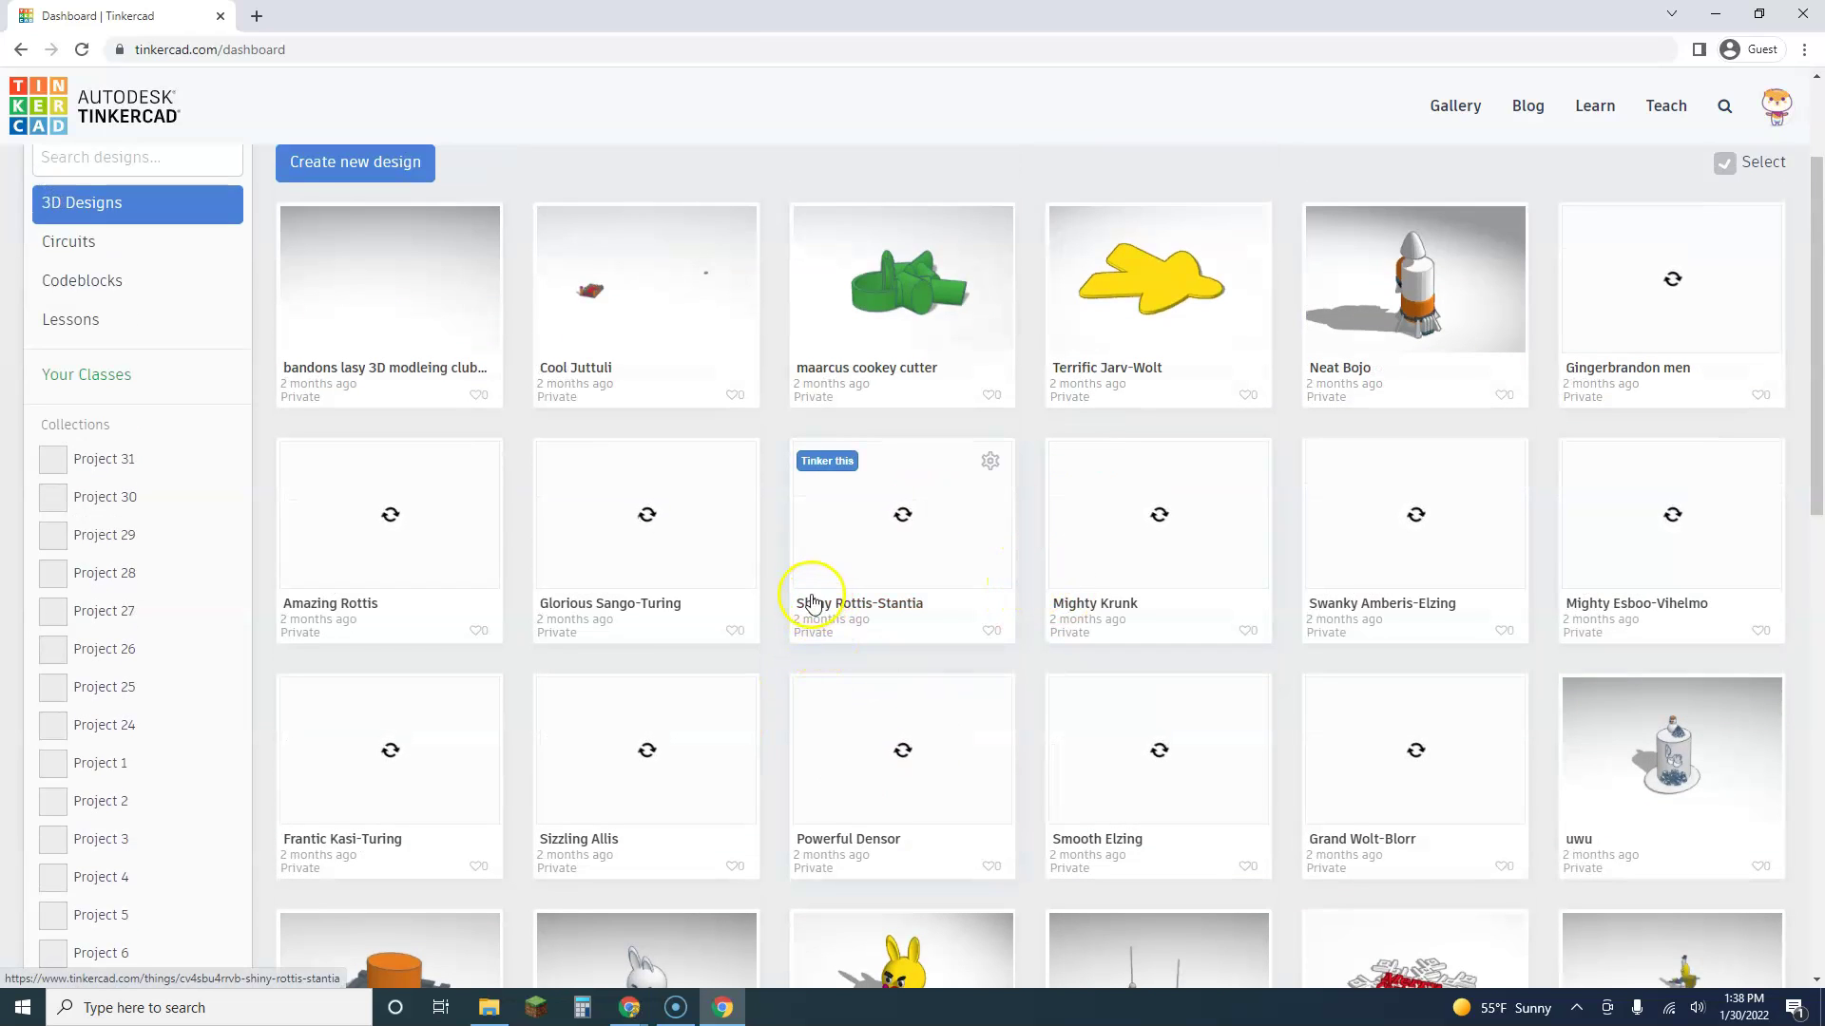
{"action": "scroll", "coordinate": [836, 613], "scroll_direction": "up", "scroll_amount": 1}
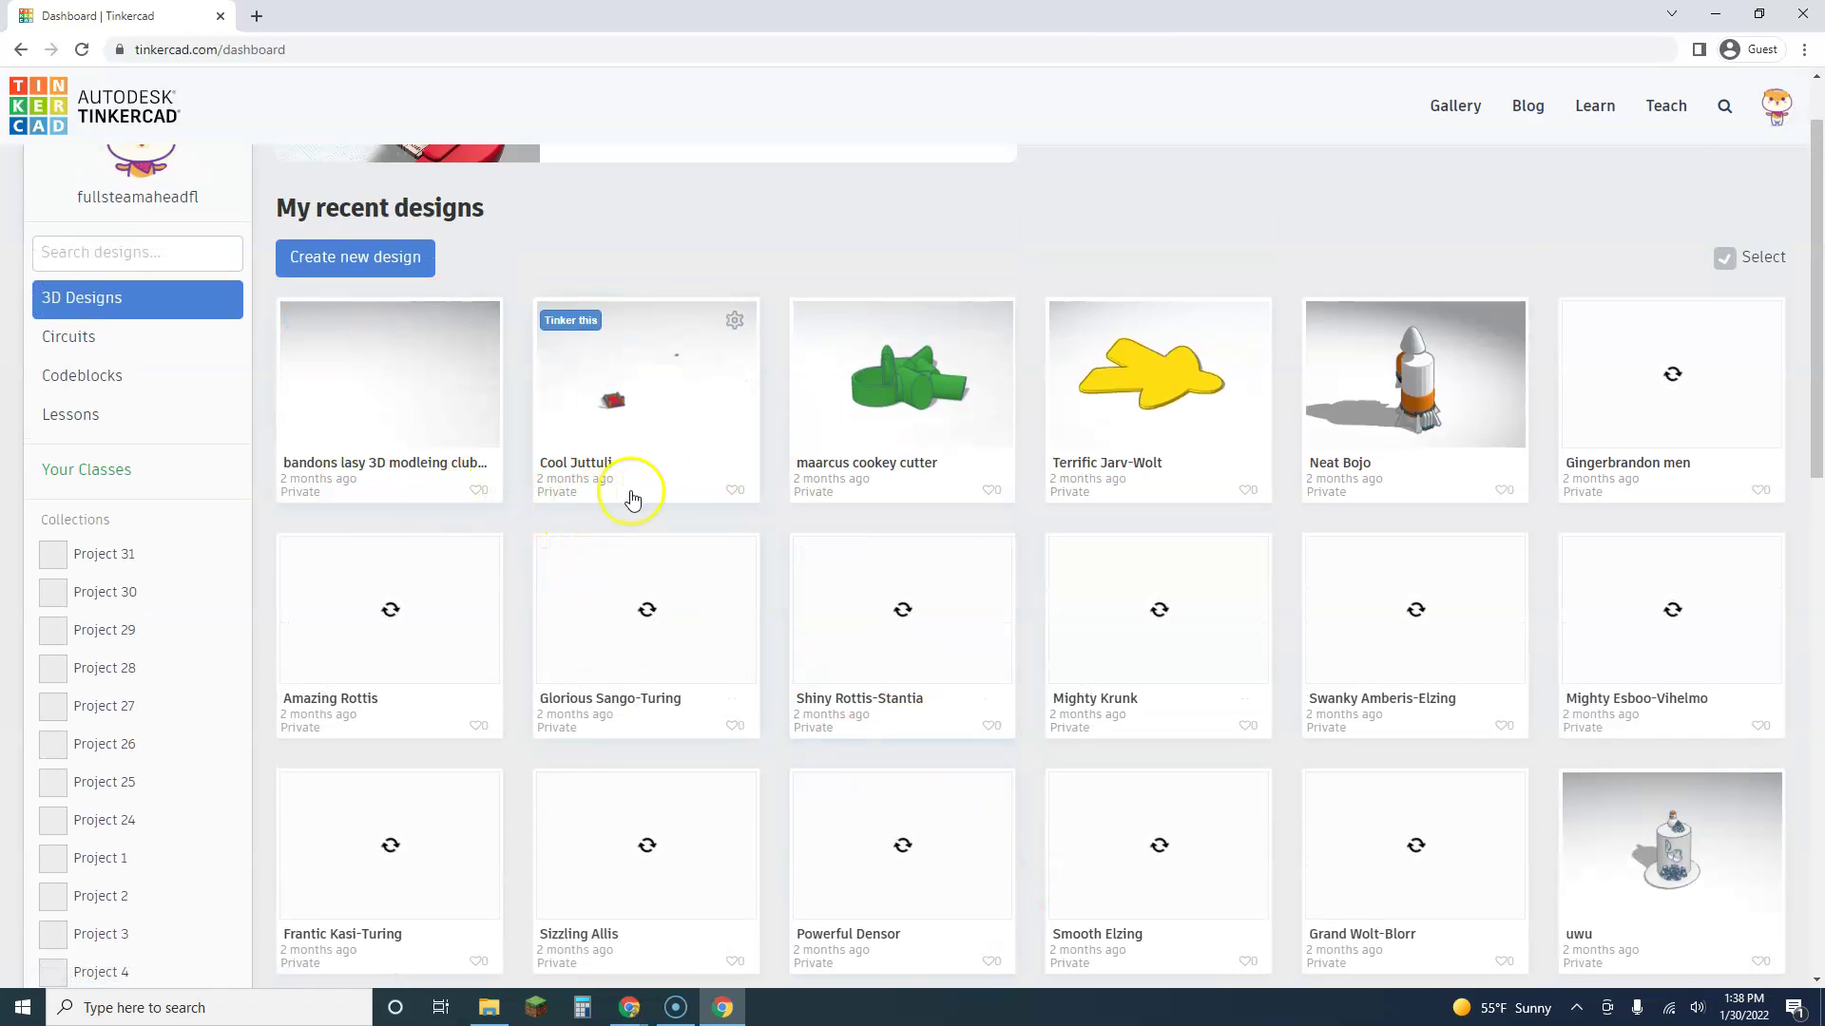
{"action": "scroll", "coordinate": [950, 485], "scroll_direction": "up", "scroll_amount": 1}
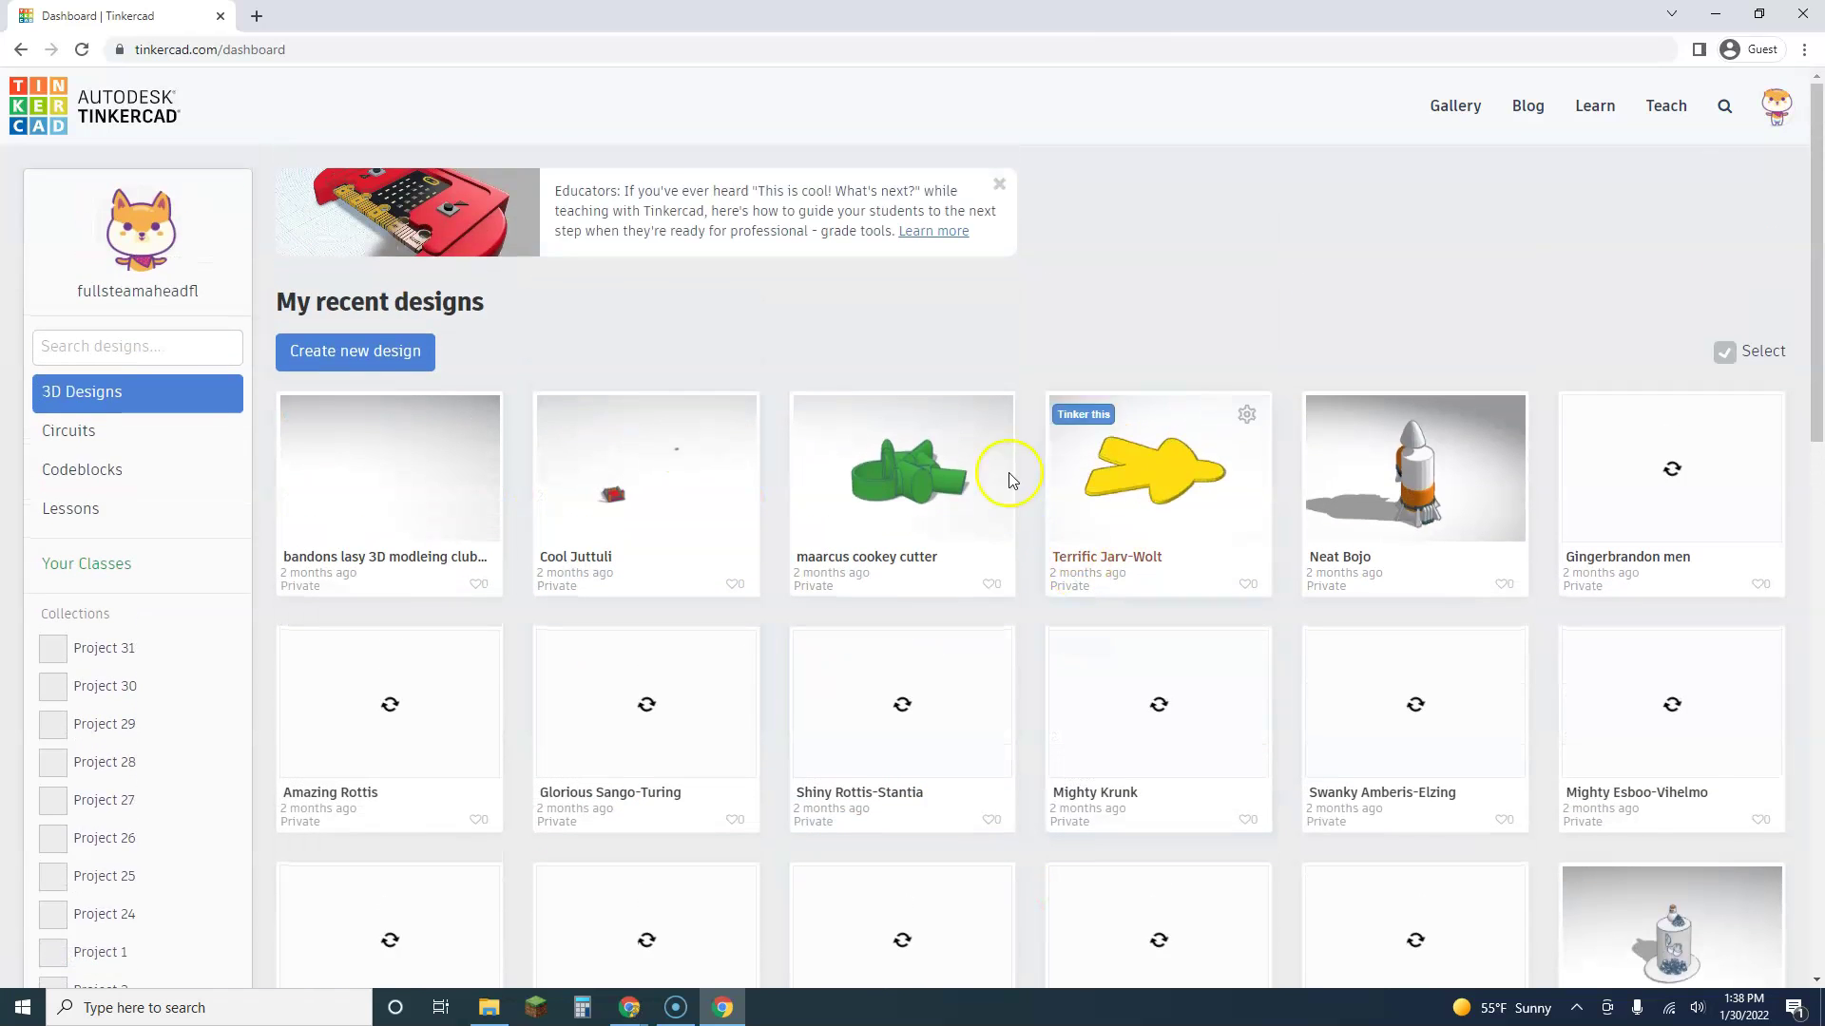
{"action": "left_click", "coordinate": [1773, 123]}
{"action": "left_click", "coordinate": [1648, 366]}
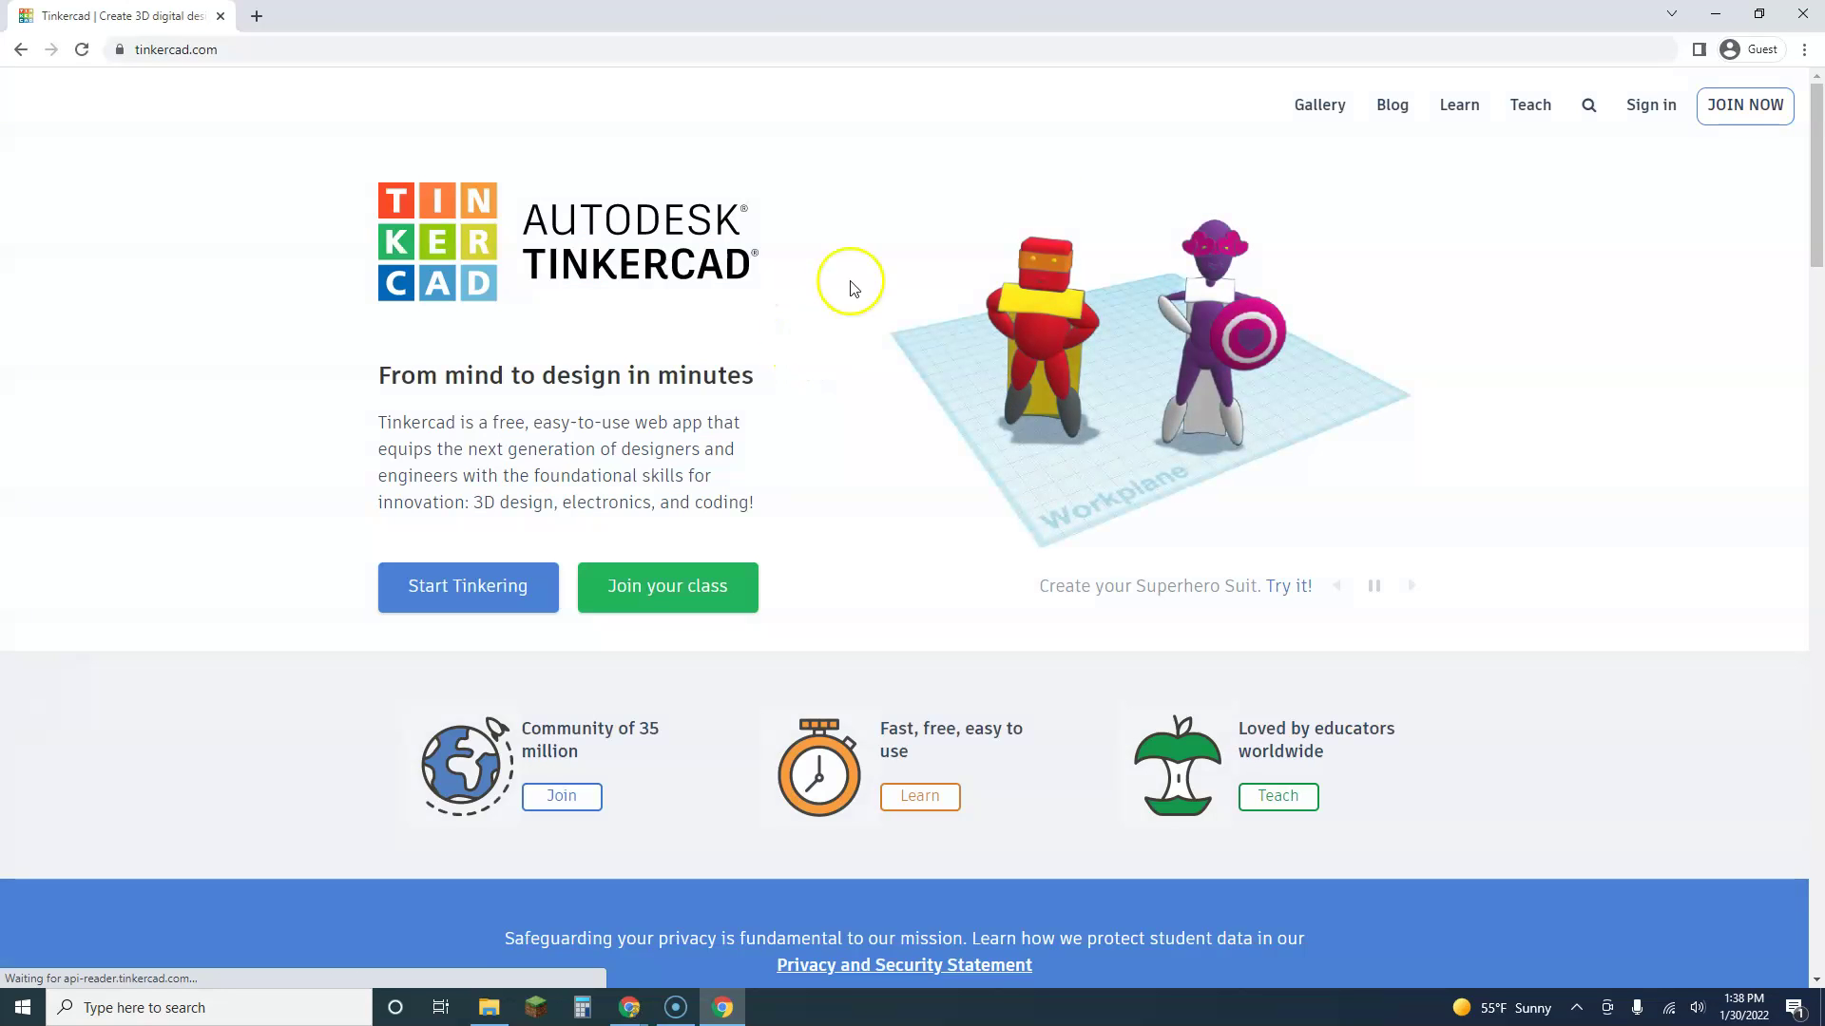
Start joining Tinkercad with a personal account that signs up by email
{"action": "left_click", "coordinate": [1753, 107]}
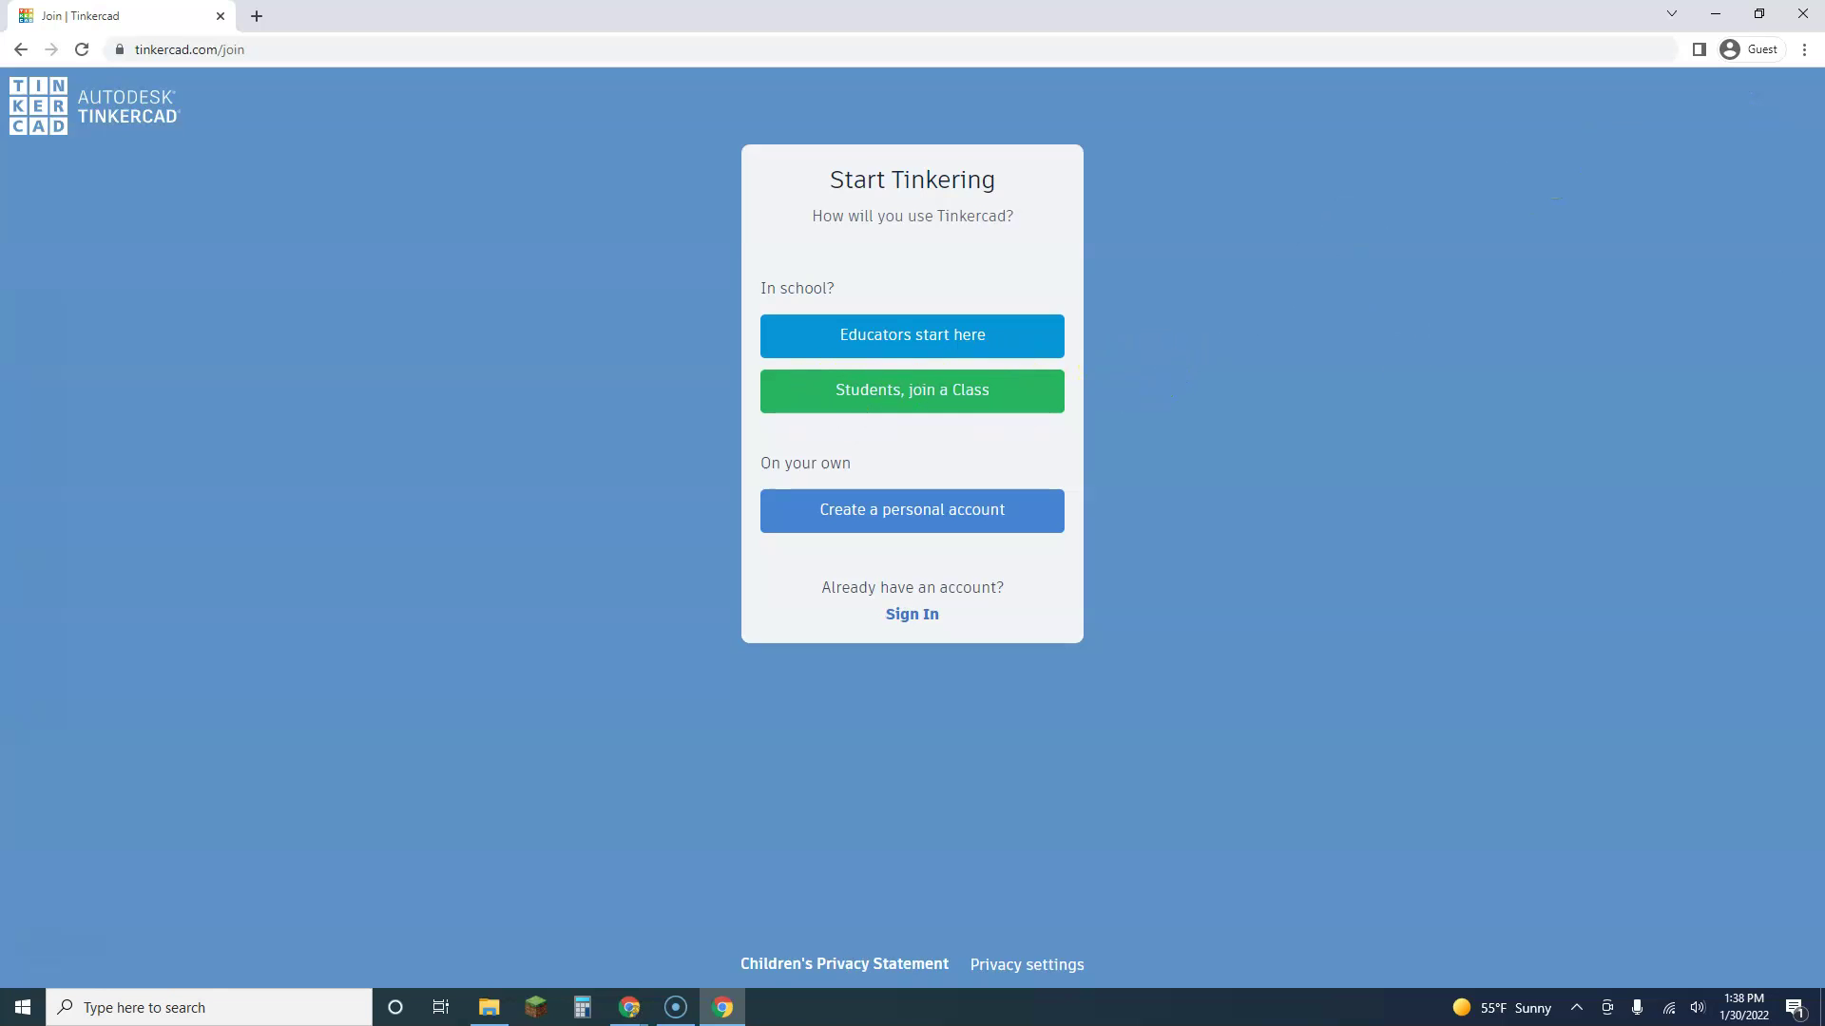
{"action": "key", "text": "alt+Tab"}
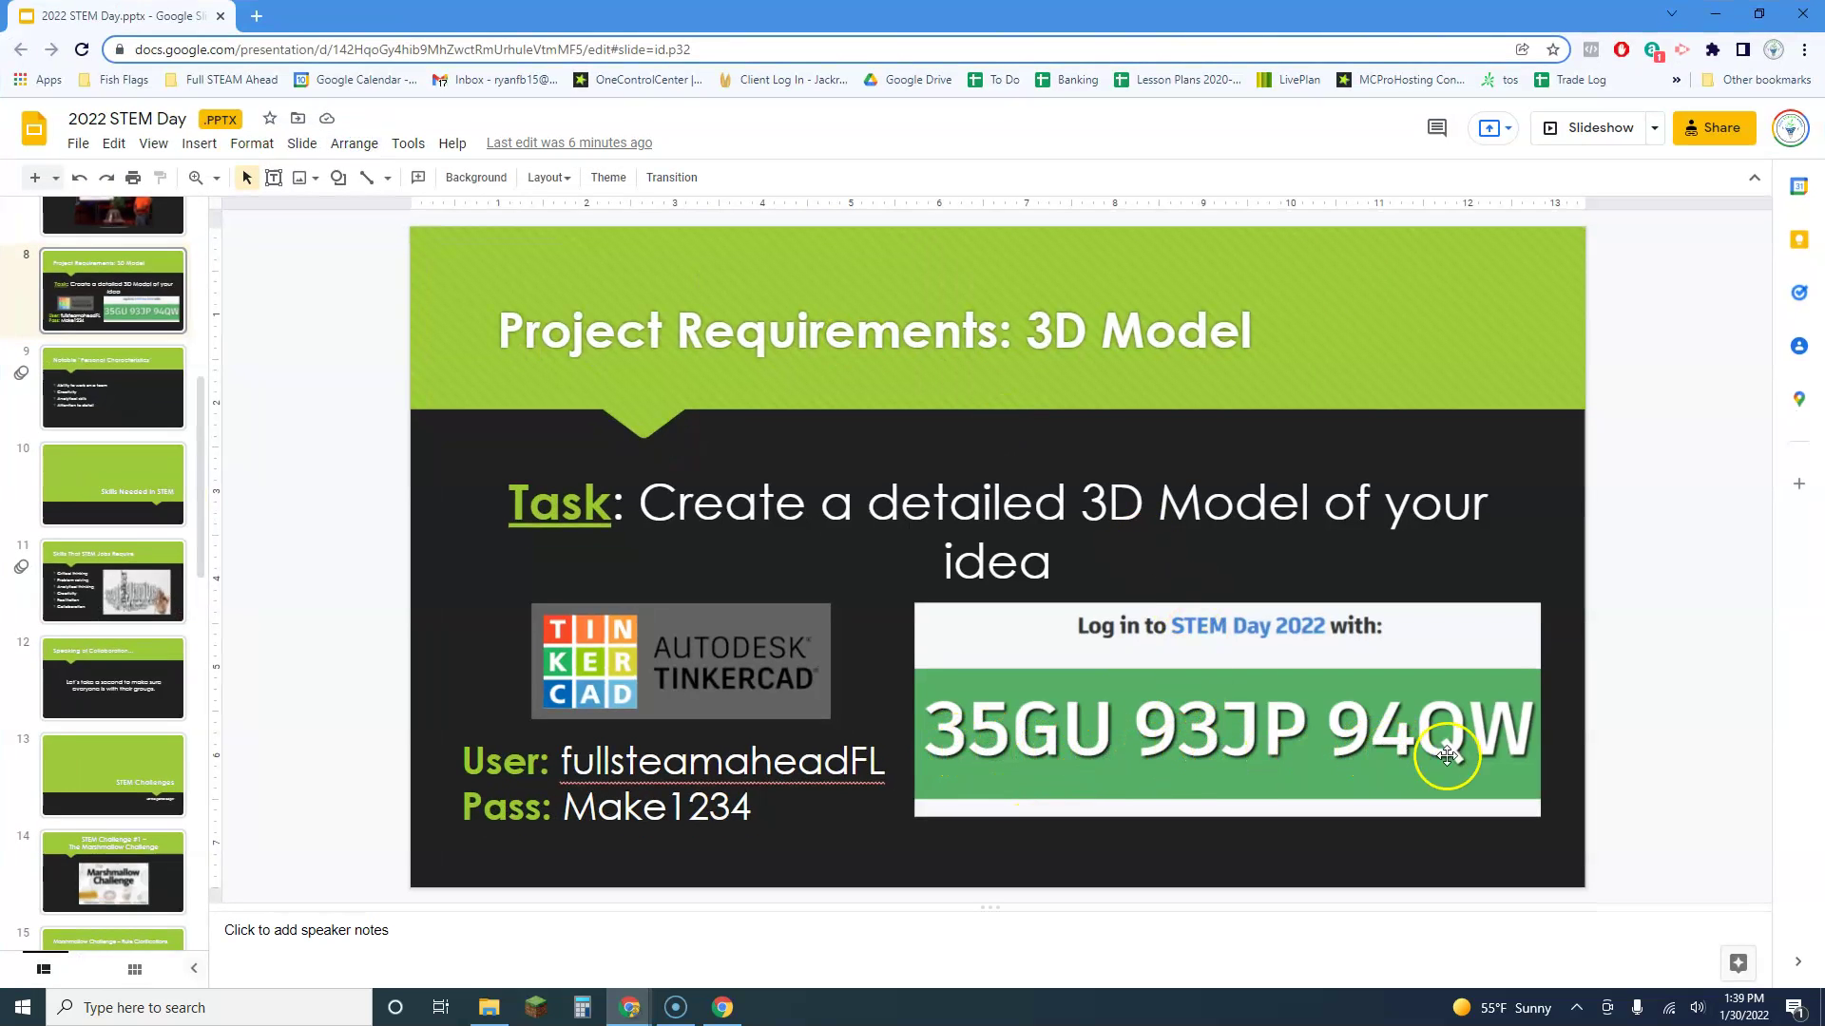
{"action": "key", "text": "alt+Tab"}
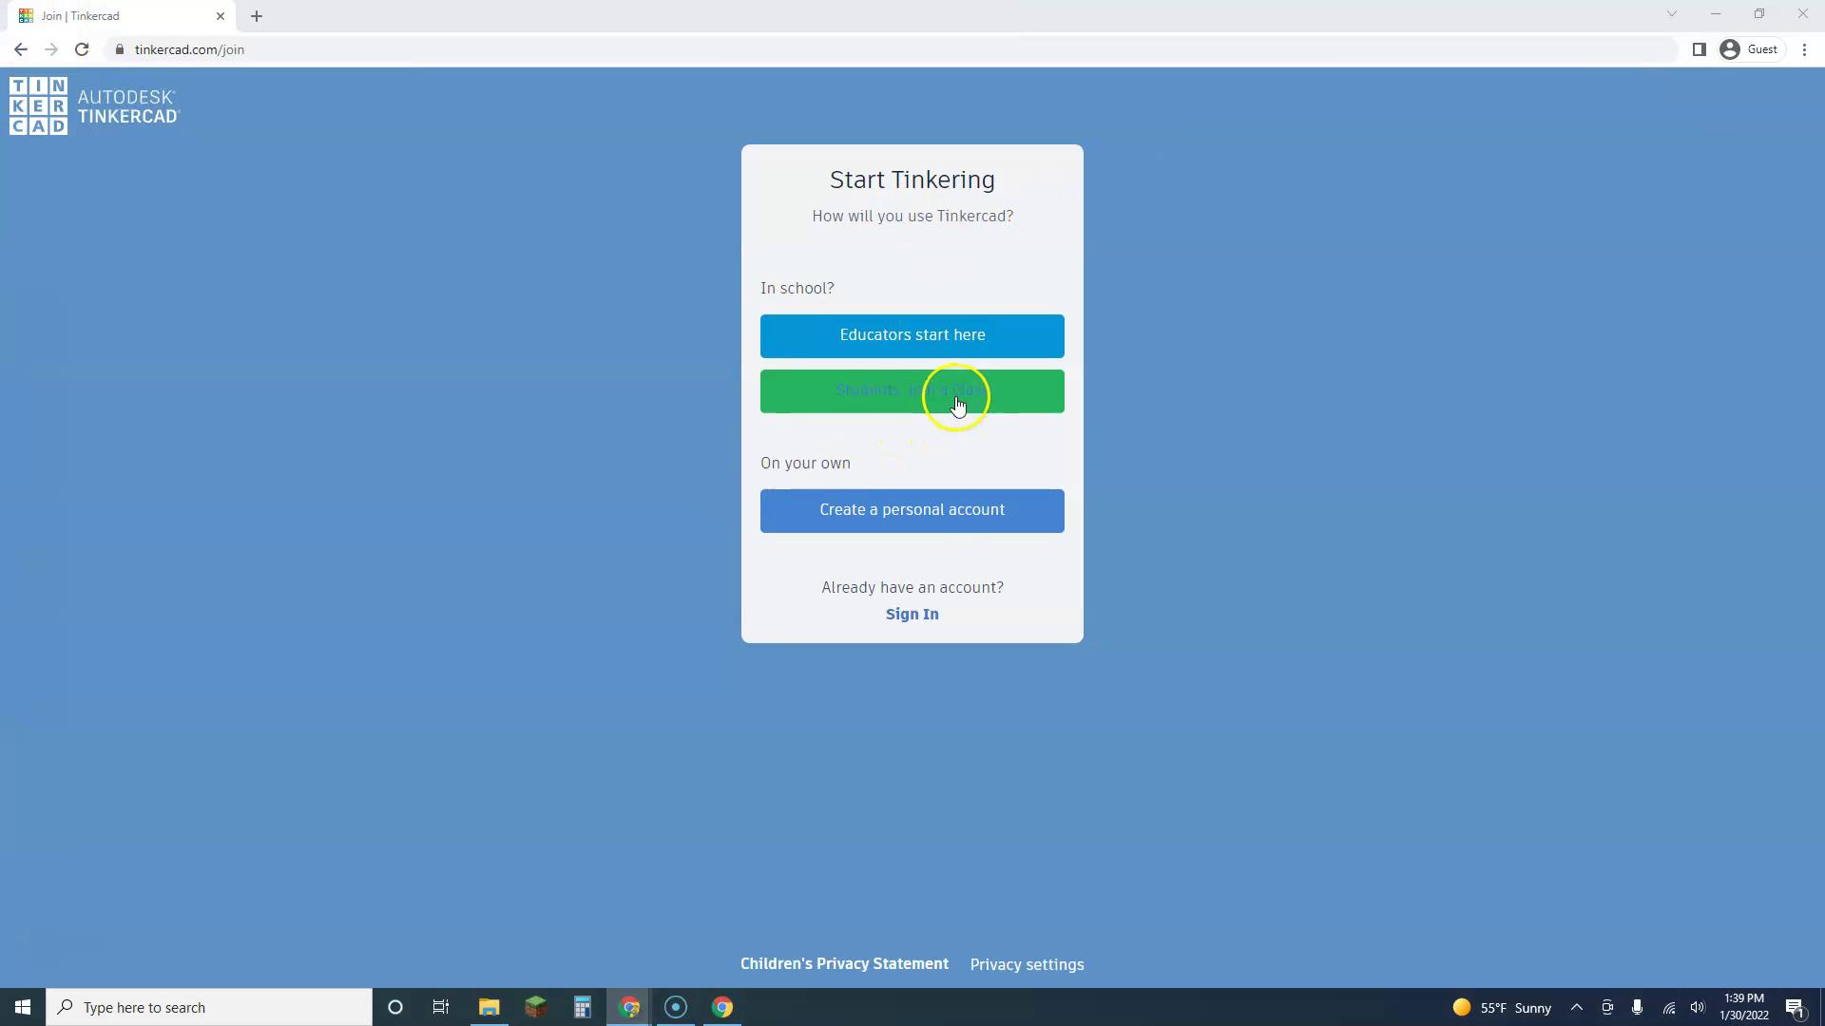
{"action": "left_click", "coordinate": [909, 518]}
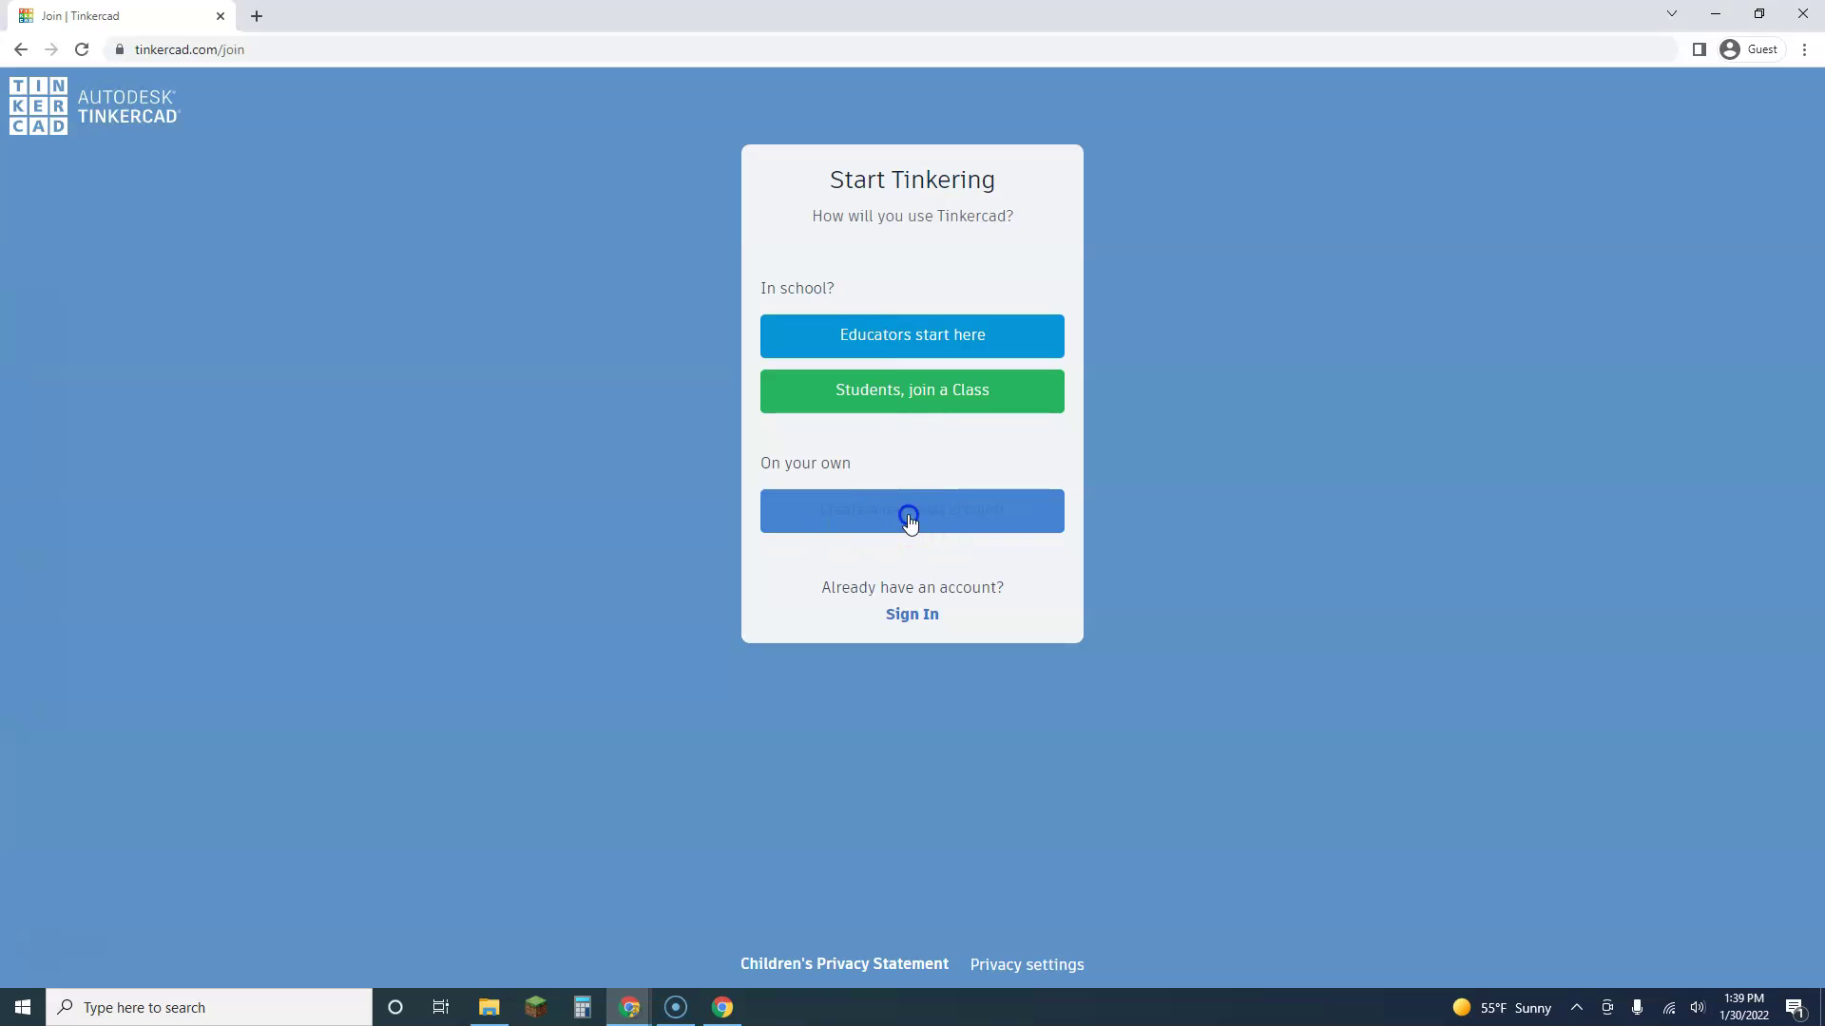
{"action": "left_click", "coordinate": [903, 309]}
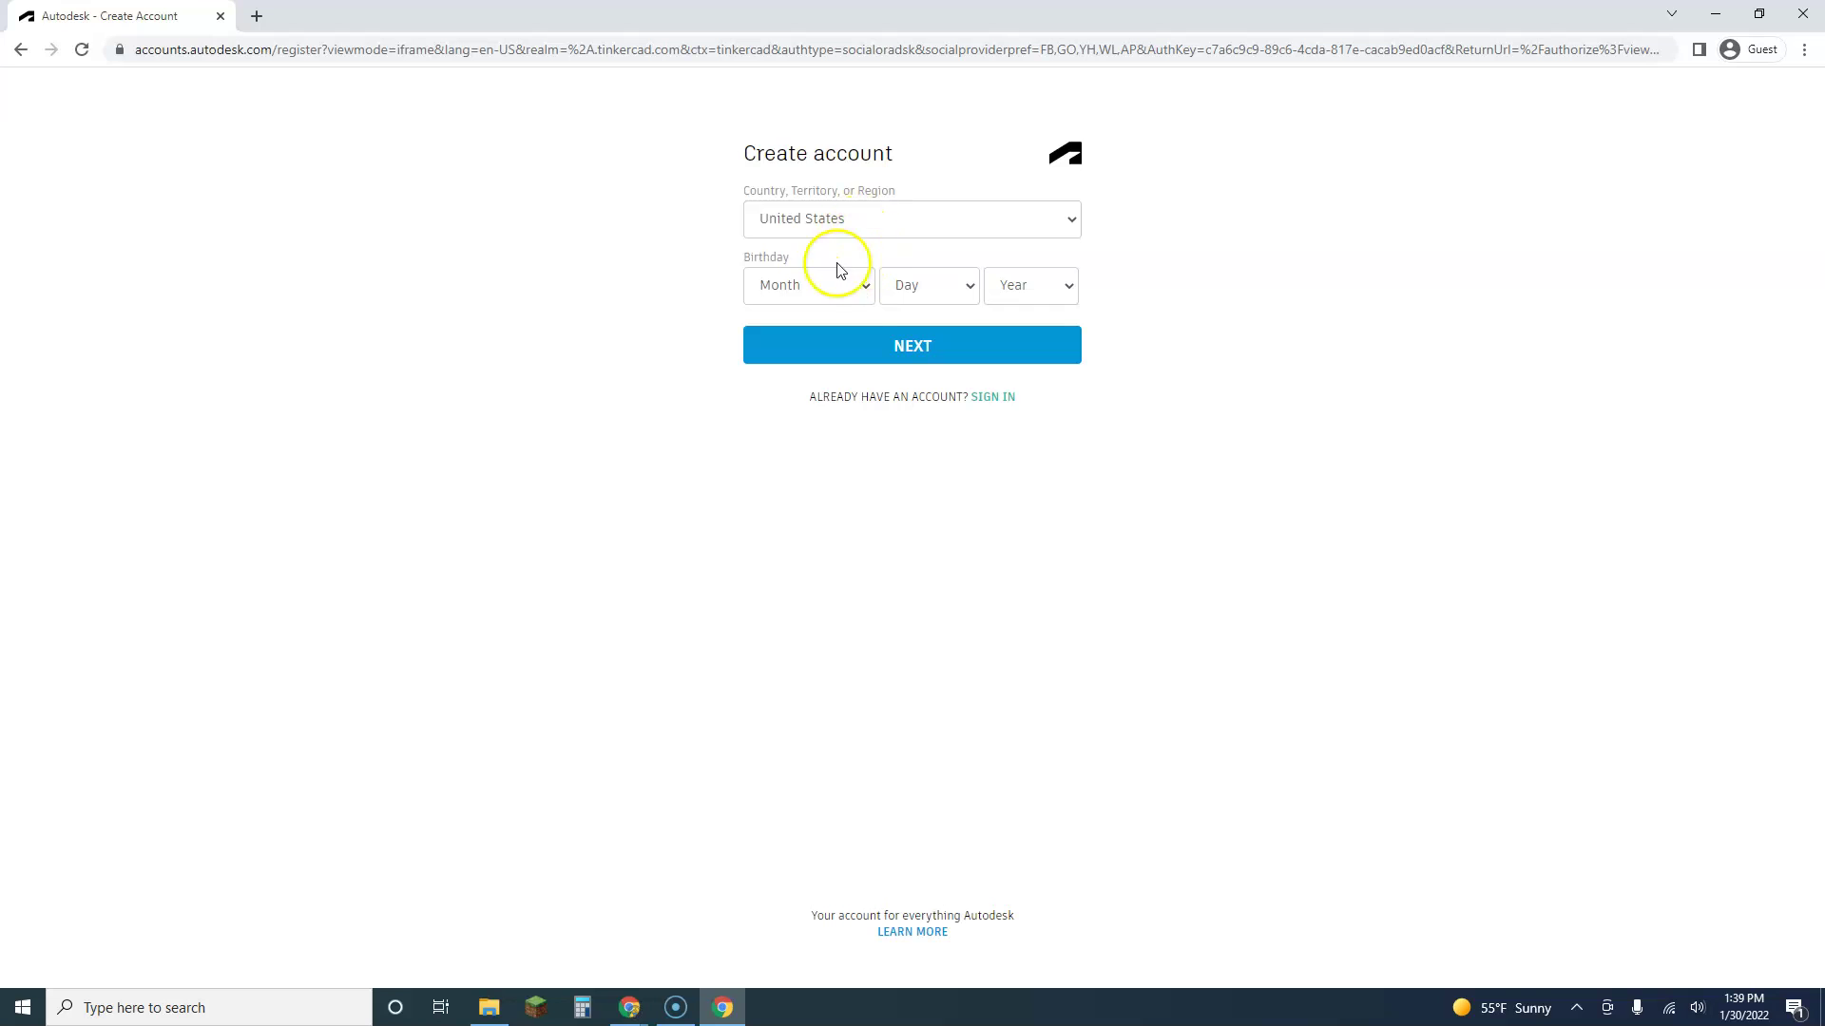
{"action": "left_click", "coordinate": [840, 271]}
{"action": "left_click", "coordinate": [815, 445]}
{"action": "left_click", "coordinate": [939, 290]}
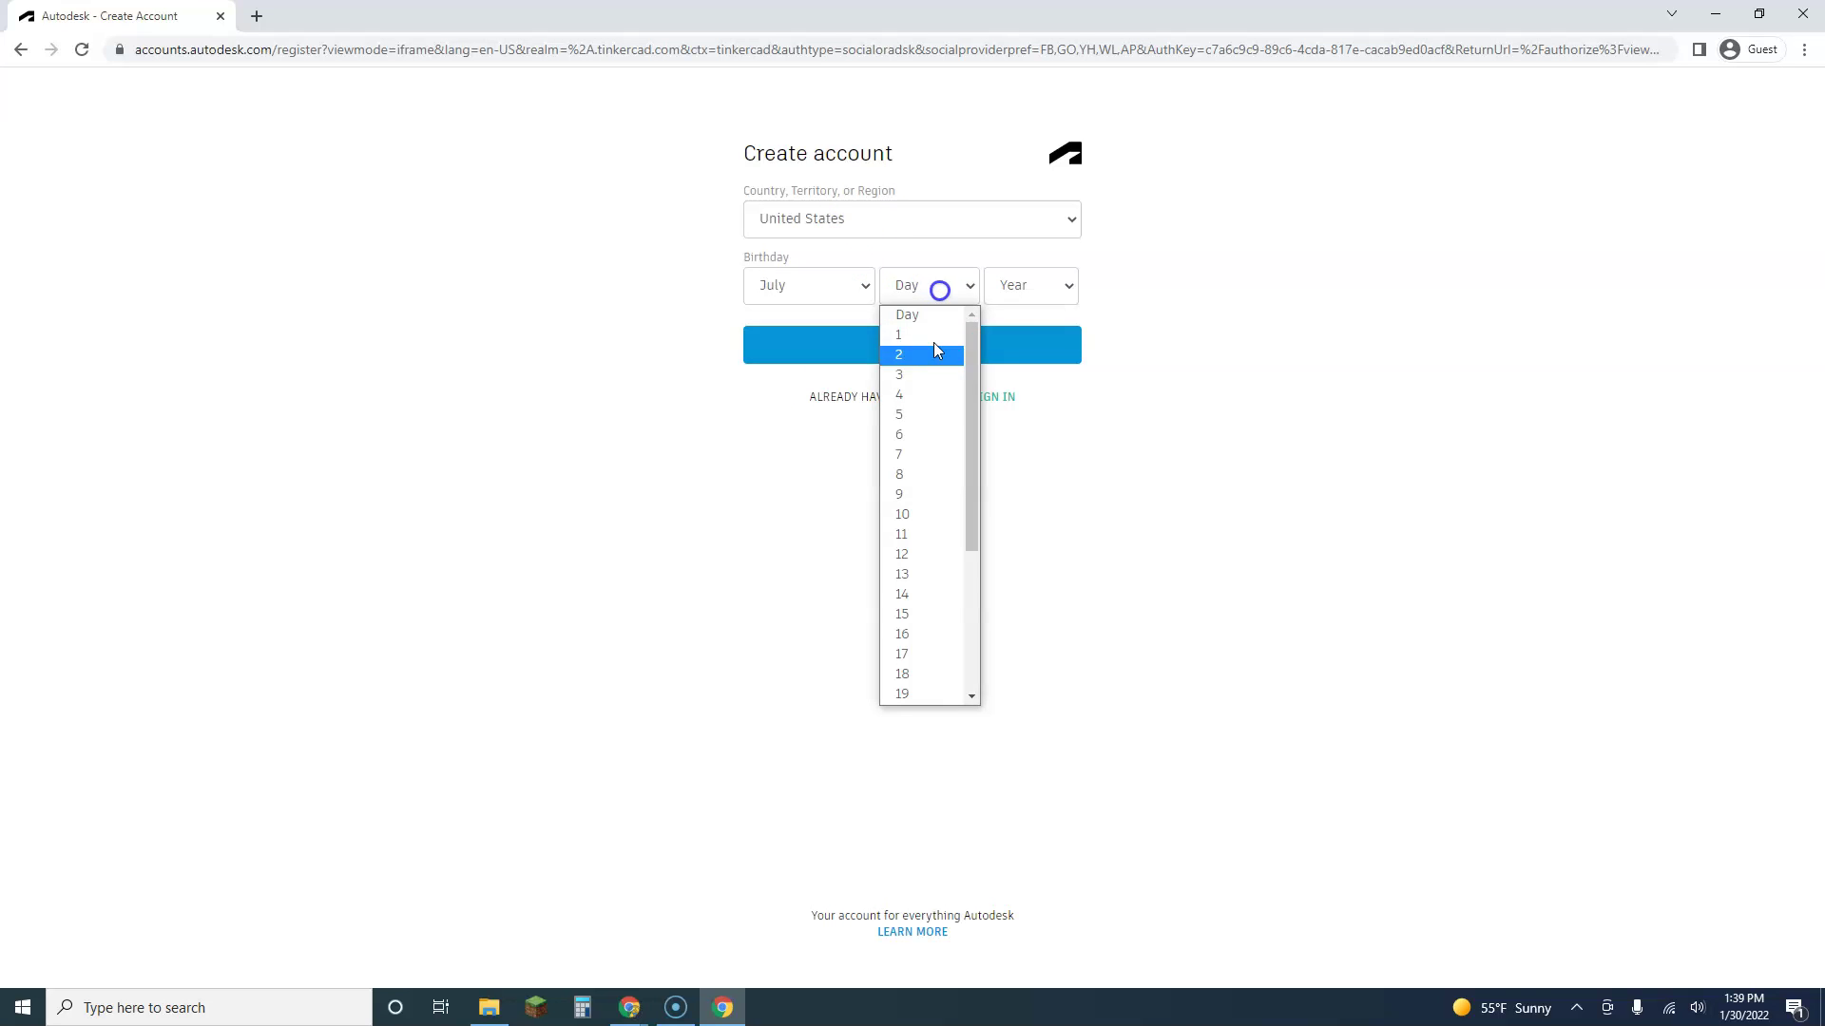
{"action": "left_click", "coordinate": [899, 474]}
{"action": "left_click", "coordinate": [1035, 285]}
{"action": "left_click", "coordinate": [1084, 440]}
{"action": "left_click", "coordinate": [1043, 289]}
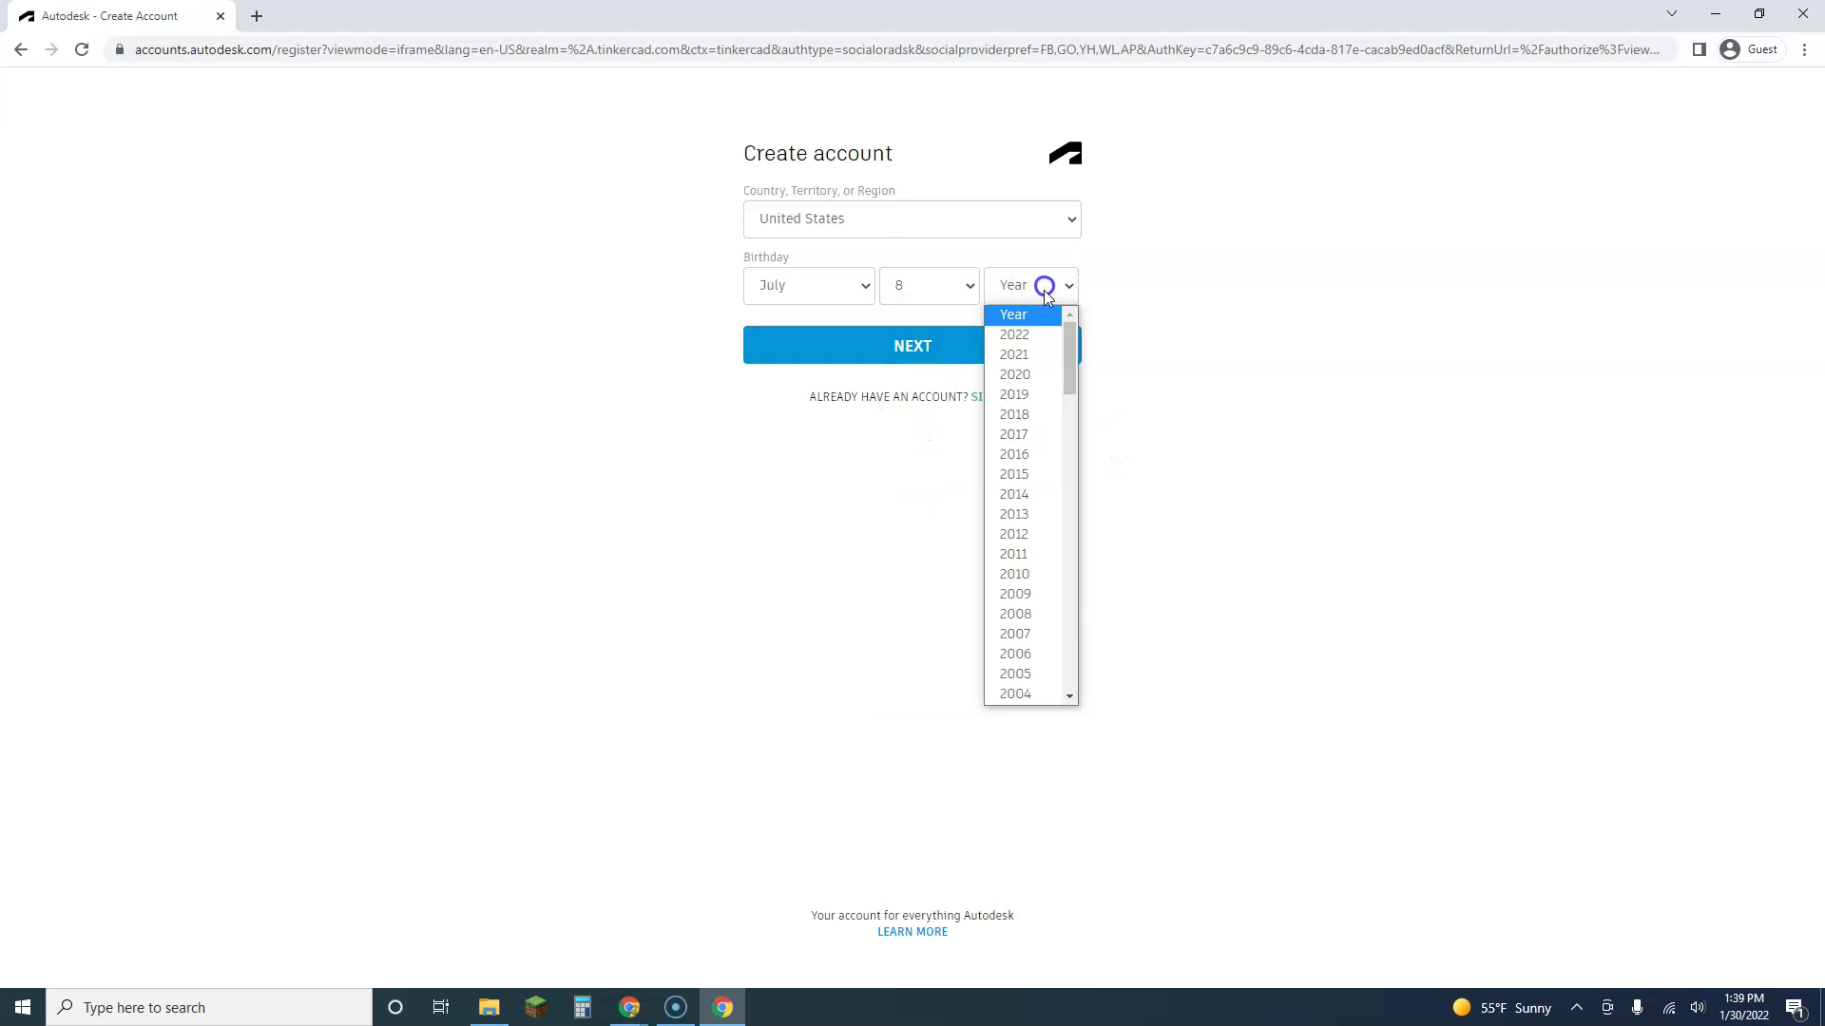
{"action": "scroll", "coordinate": [1026, 468], "scroll_direction": "down", "scroll_amount": 5}
{"action": "scroll", "coordinate": [1027, 406], "scroll_direction": "up", "scroll_amount": 2}
{"action": "left_click", "coordinate": [1019, 415]}
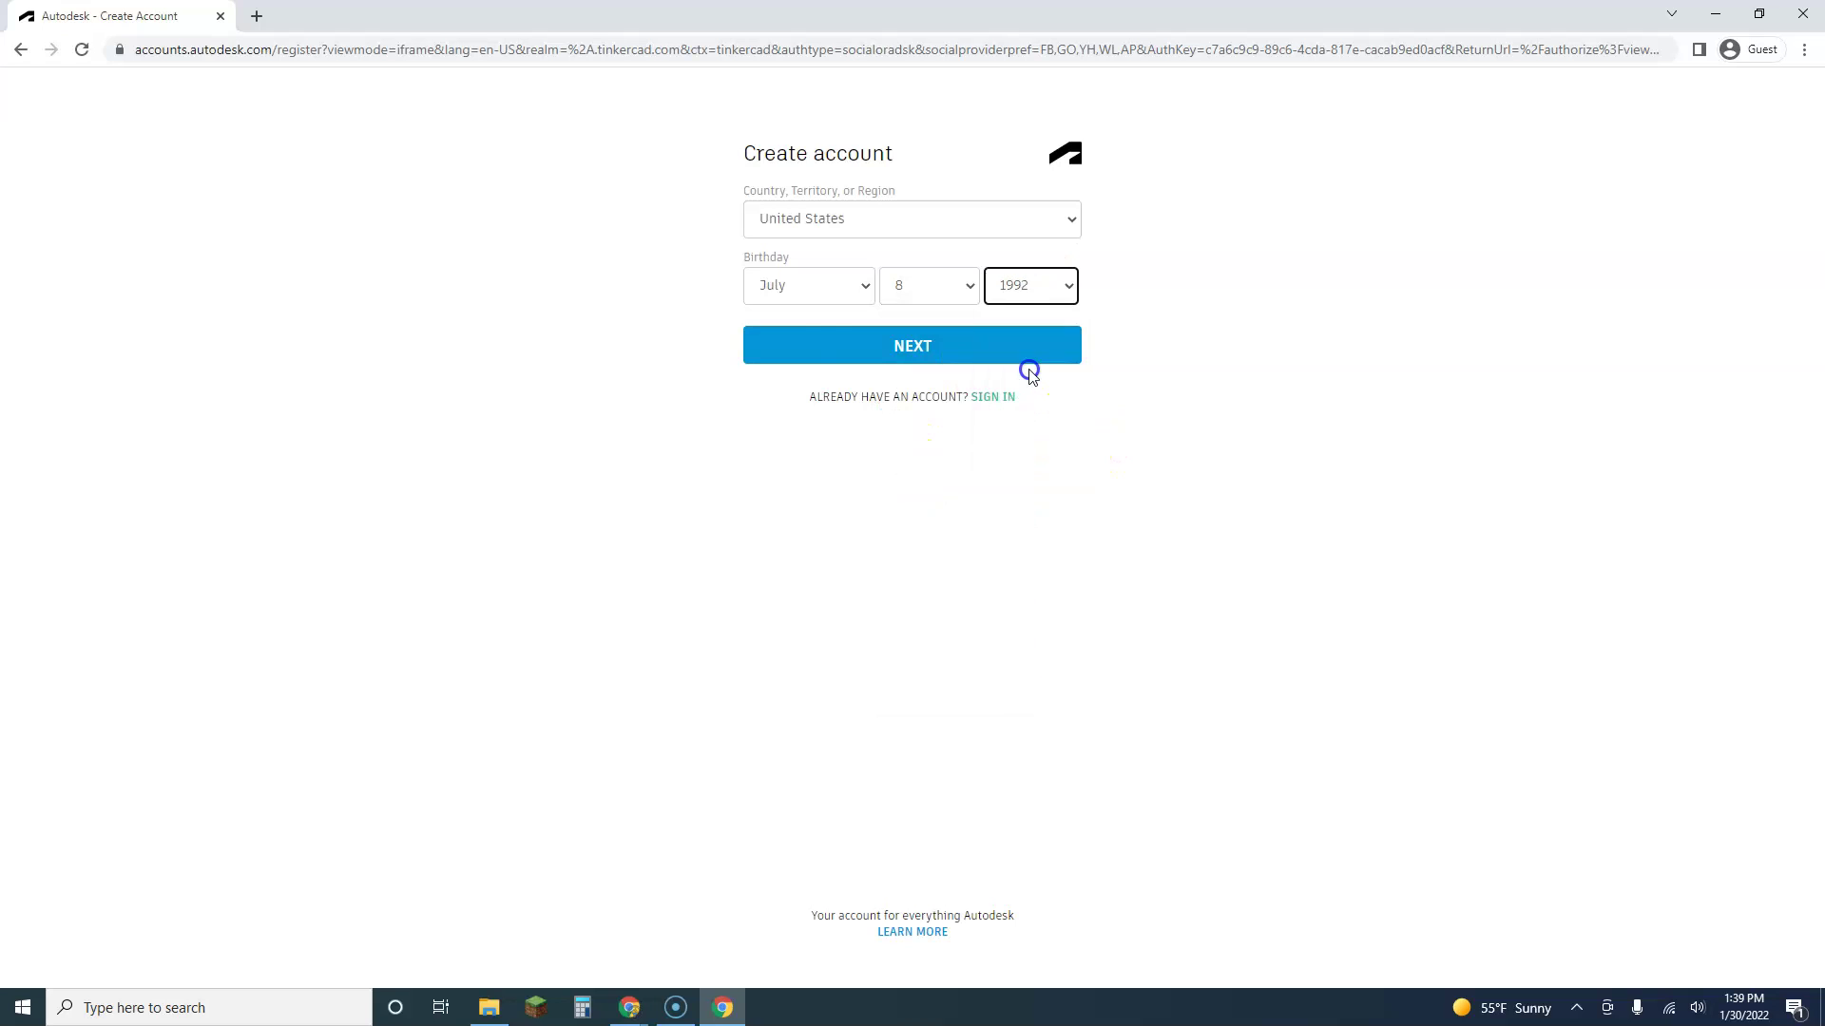
{"action": "left_click", "coordinate": [978, 352]}
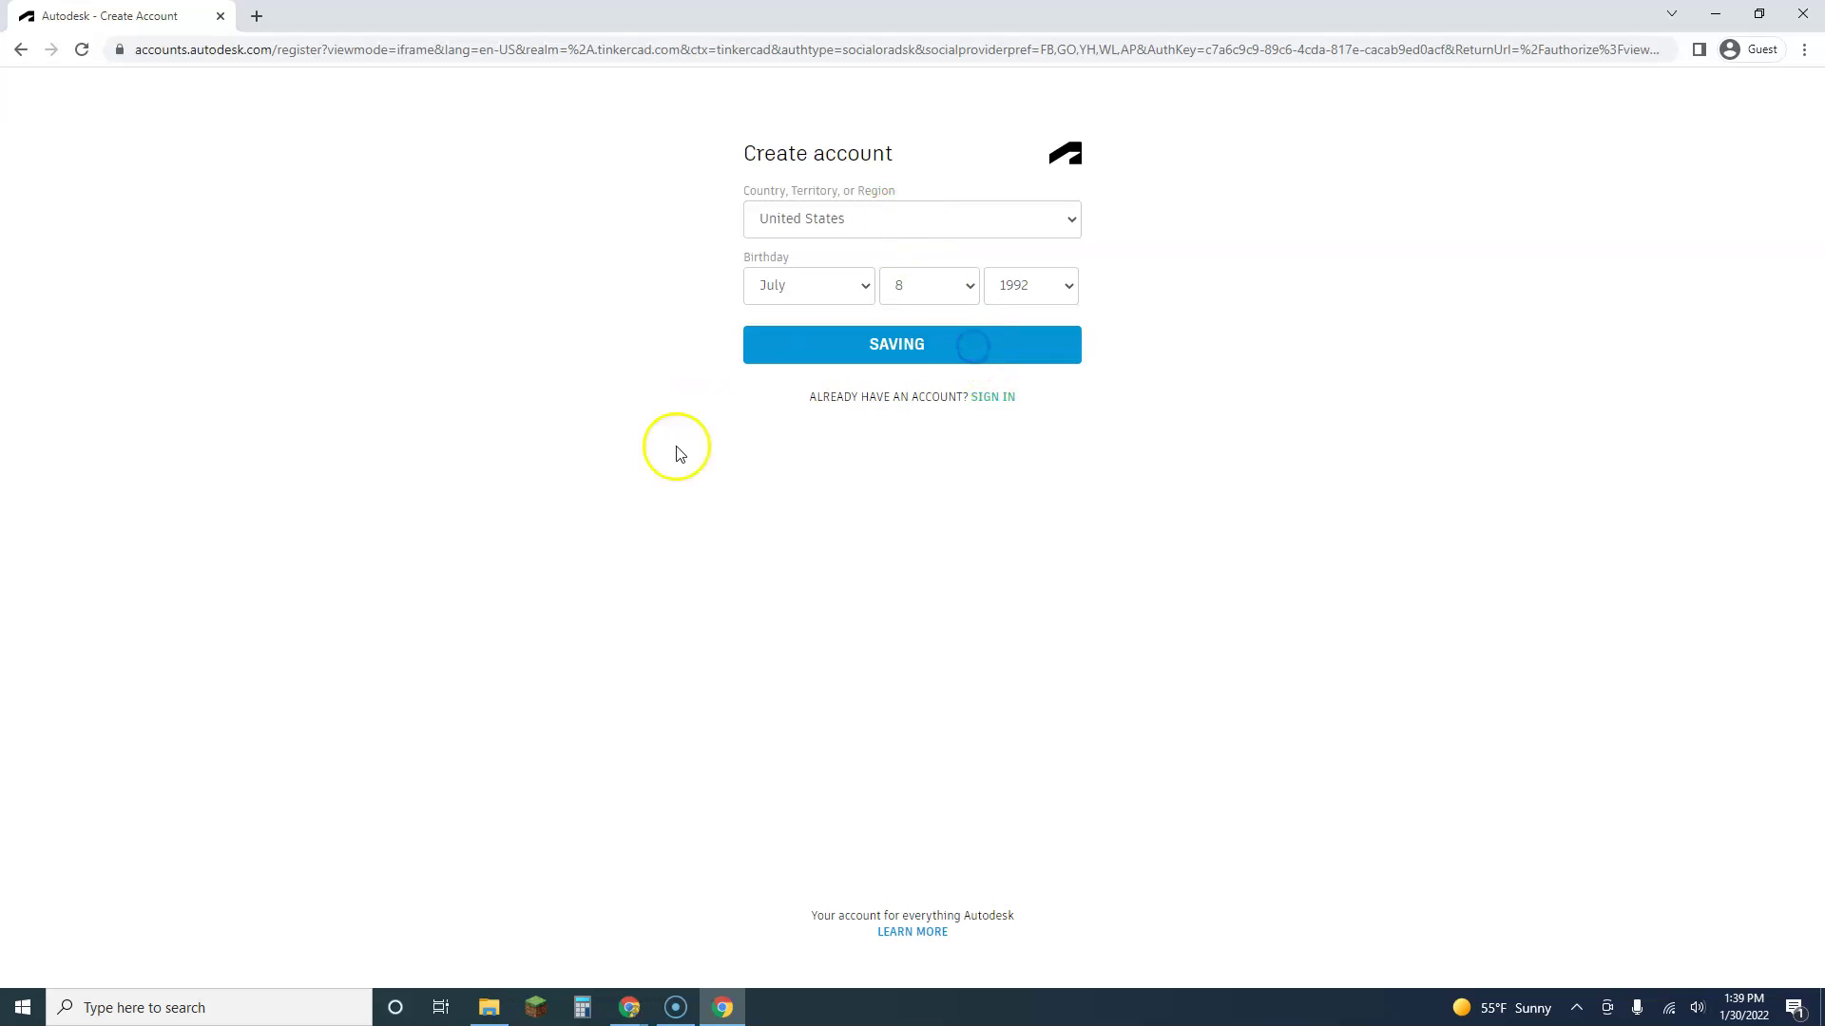
Abandon the email and password step, go back twice, and open the Tinkercad login page
{"action": "left_click", "coordinate": [835, 224]}
{"action": "left_click", "coordinate": [811, 277]}
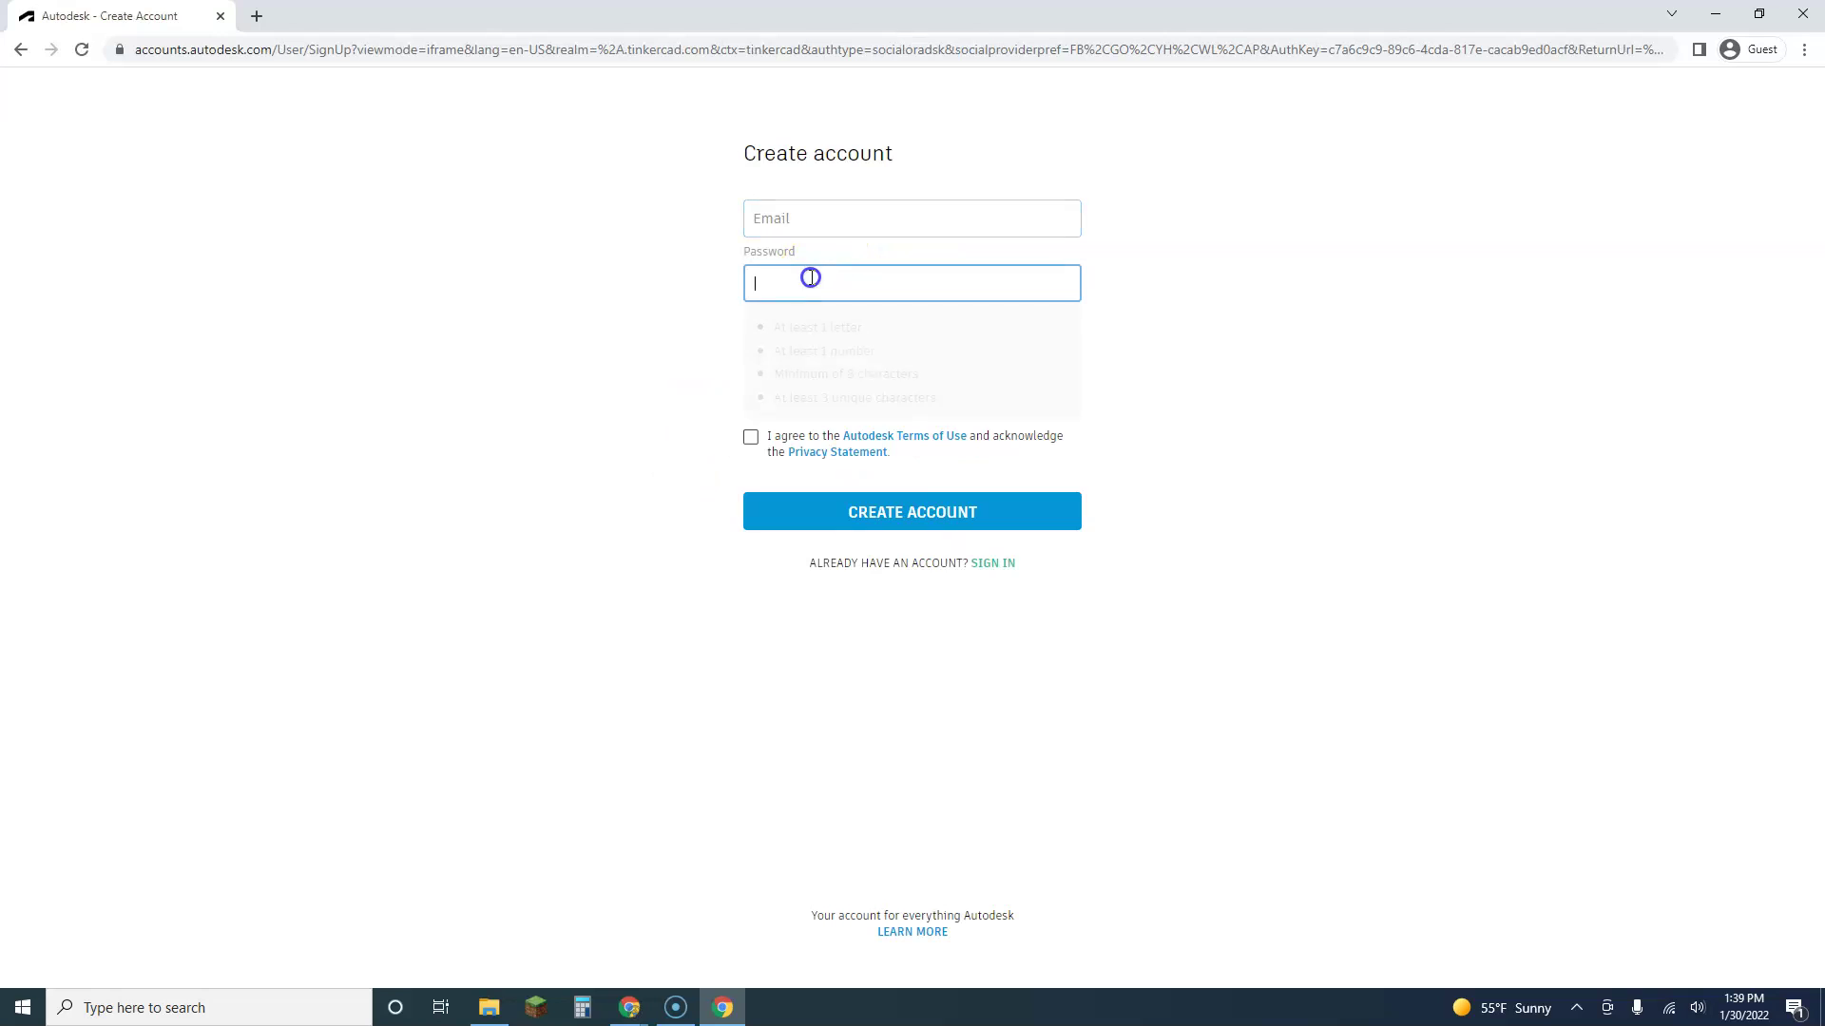
{"action": "left_click", "coordinate": [1156, 343]}
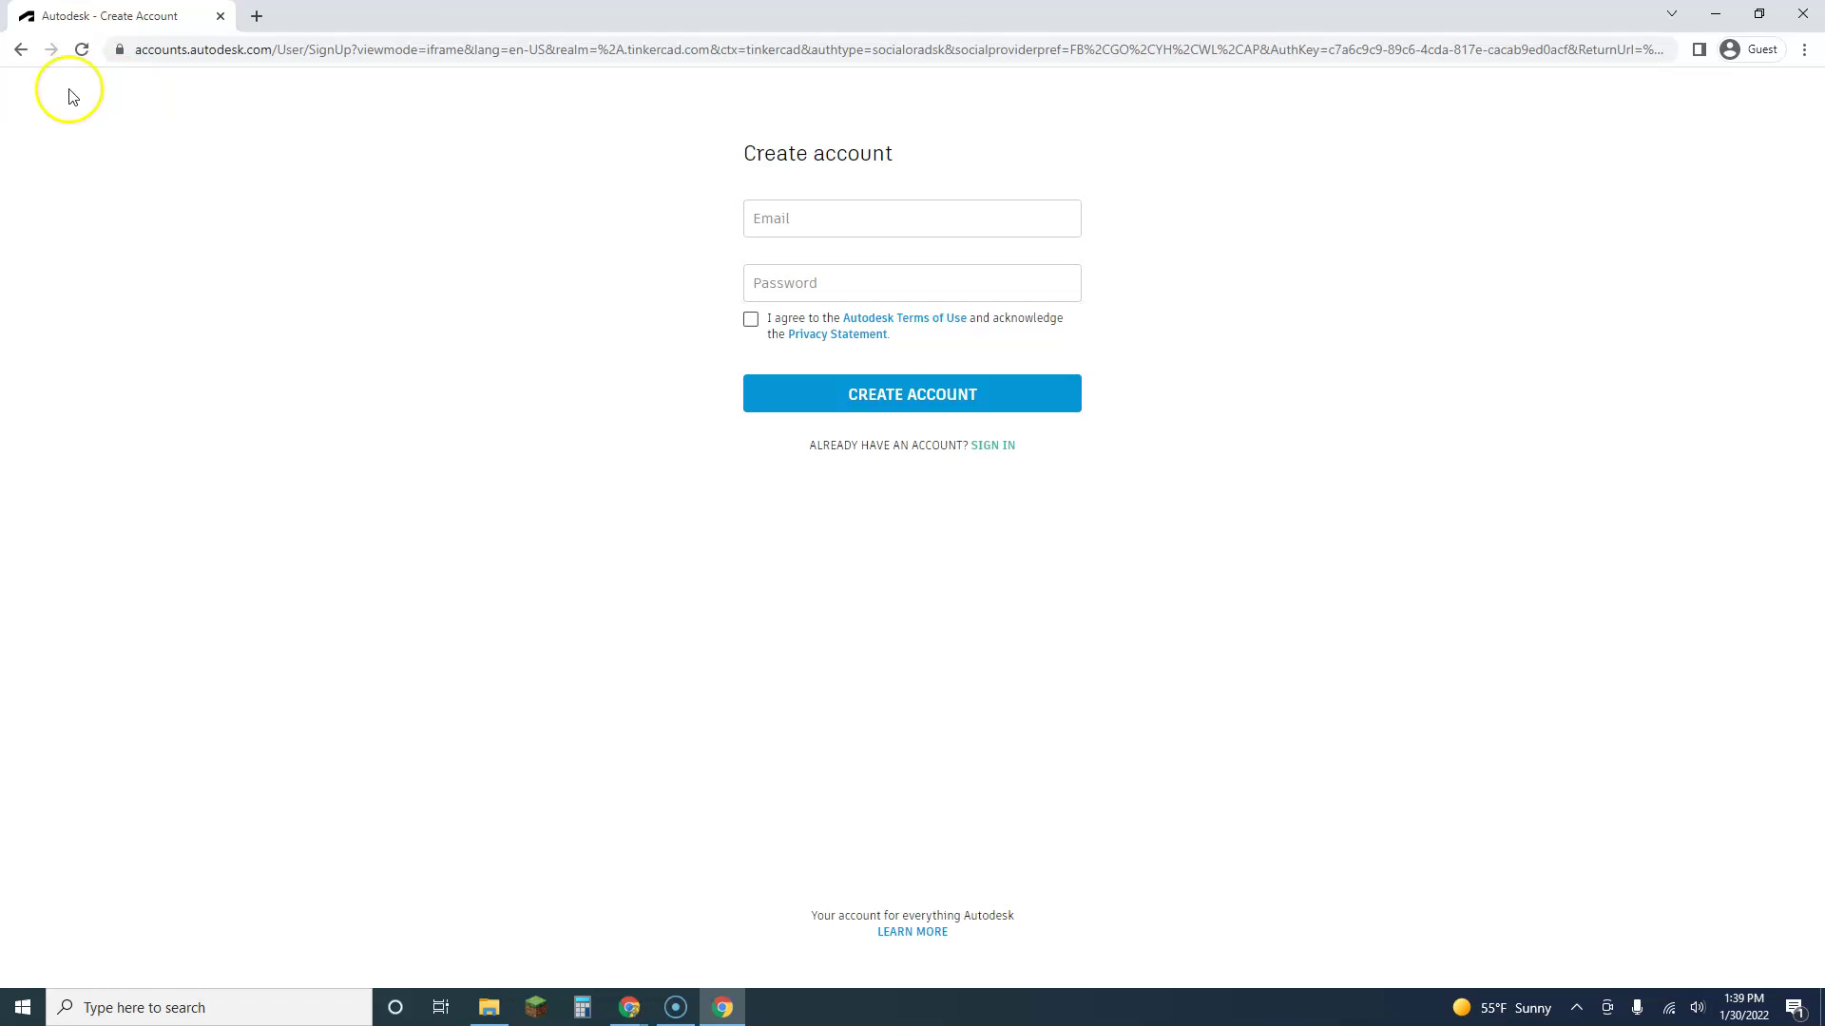
{"action": "left_click", "coordinate": [17, 50]}
{"action": "left_click", "coordinate": [18, 50]}
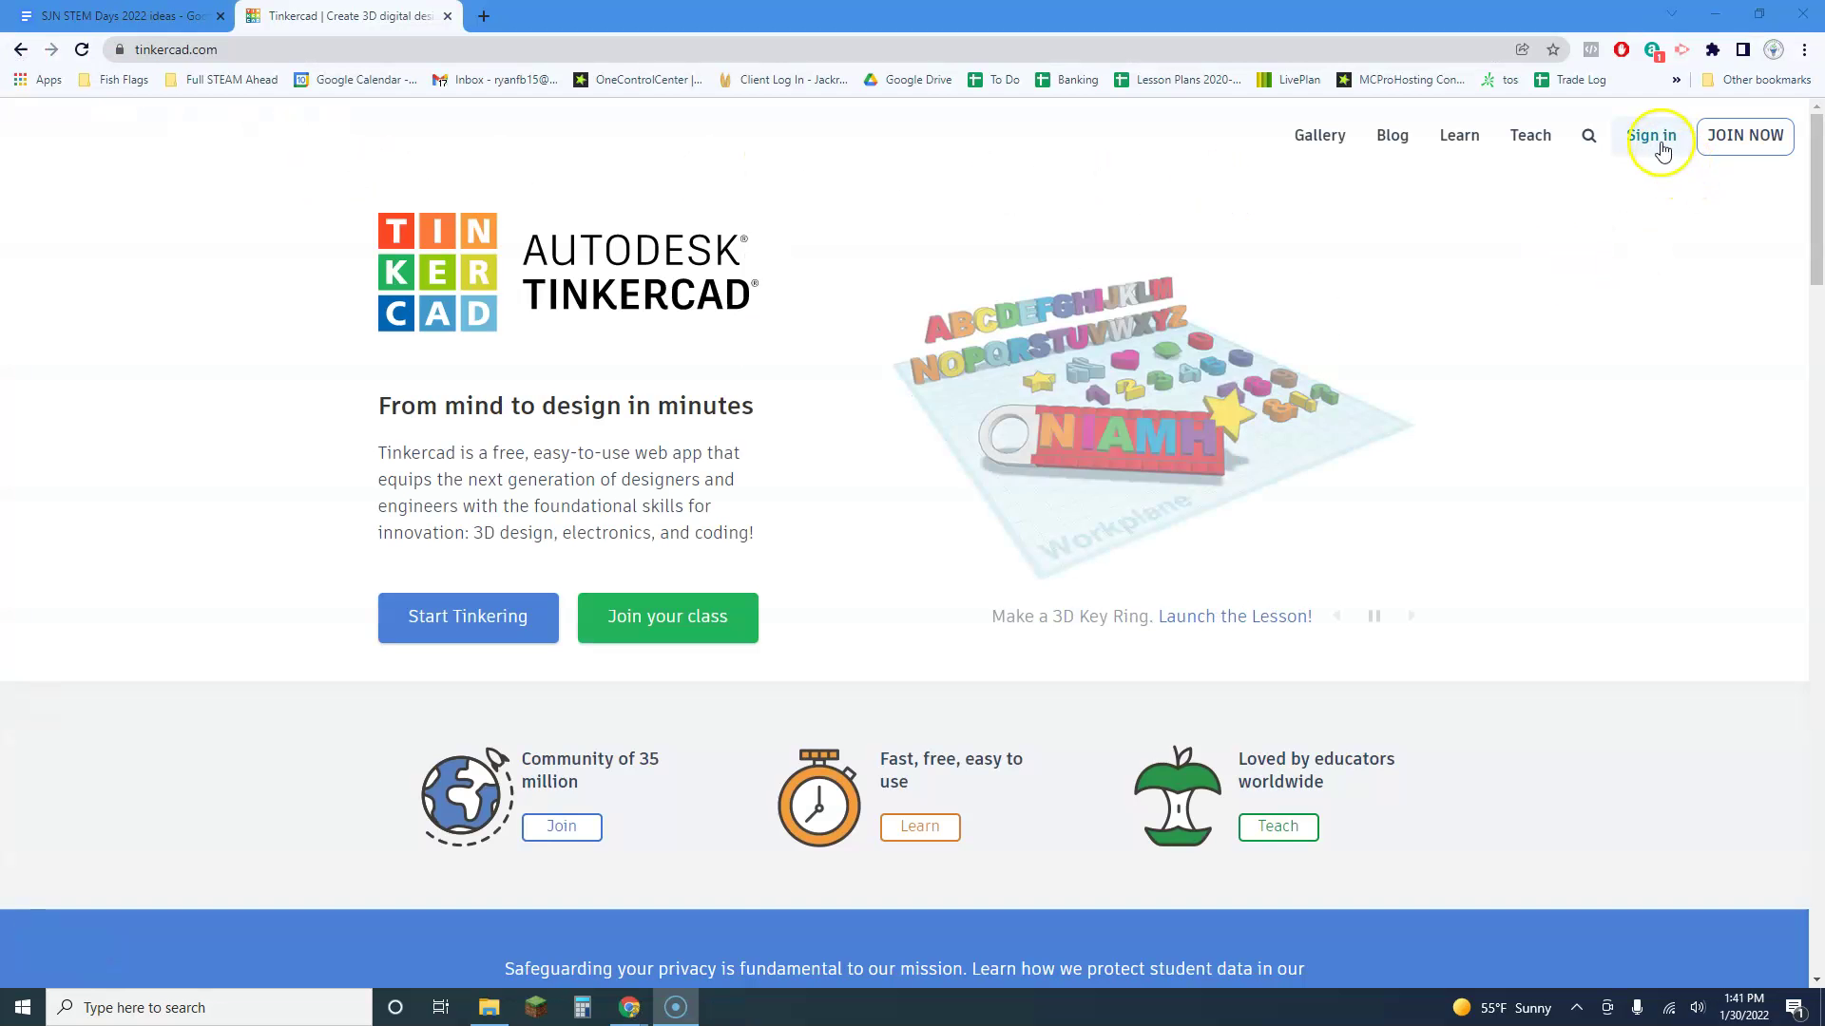
{"action": "left_click", "coordinate": [1659, 143]}
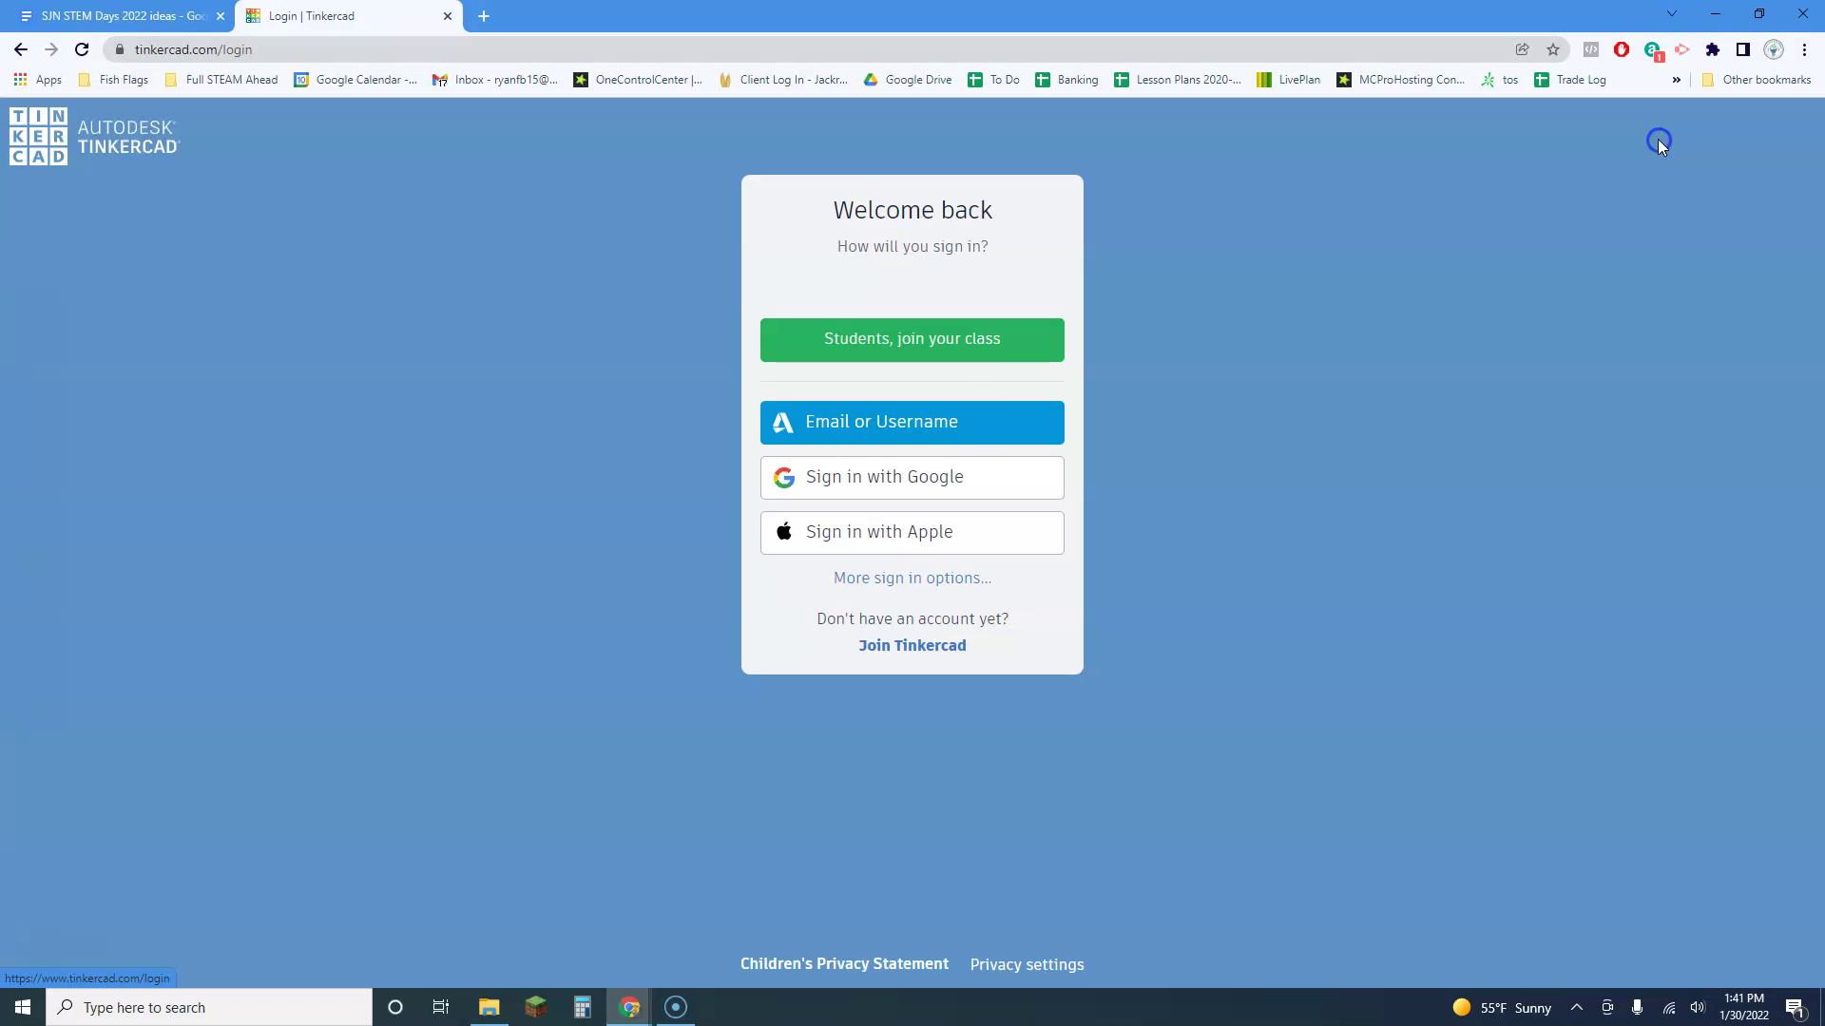
{"action": "left_click", "coordinate": [994, 423]}
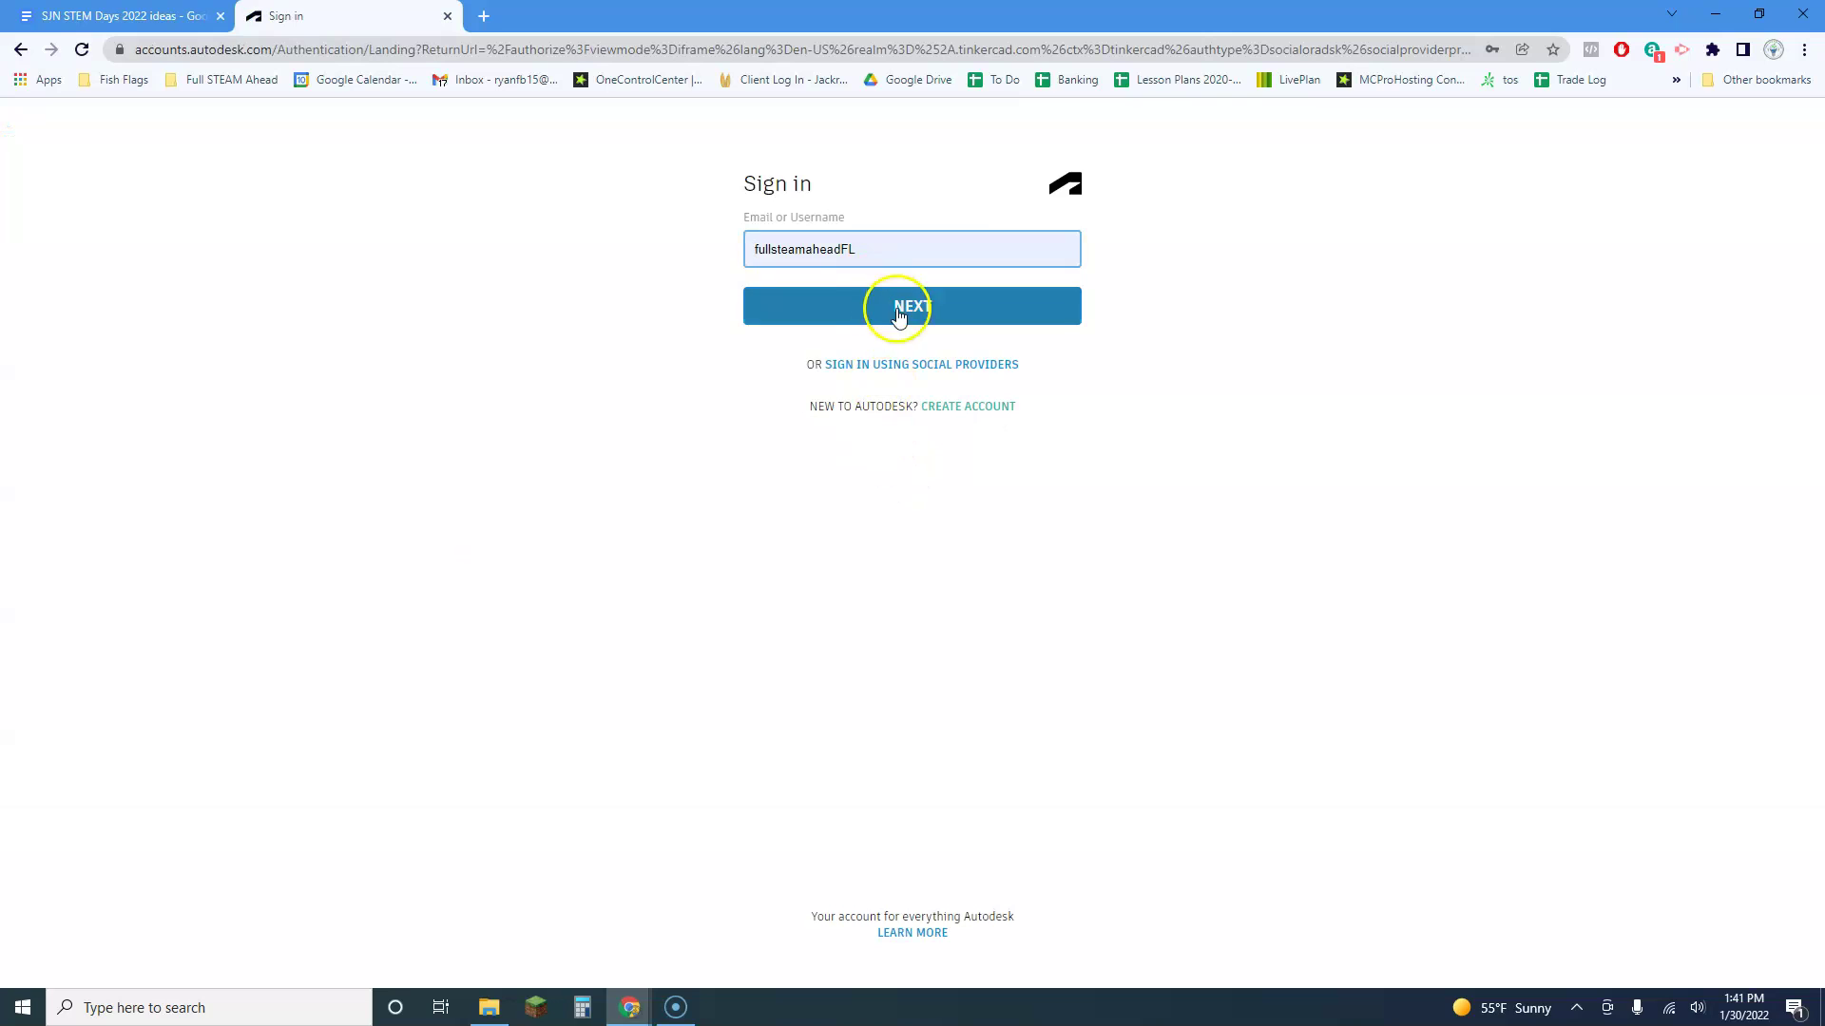
{"action": "left_click", "coordinate": [904, 308]}
{"action": "left_click", "coordinate": [978, 401]}
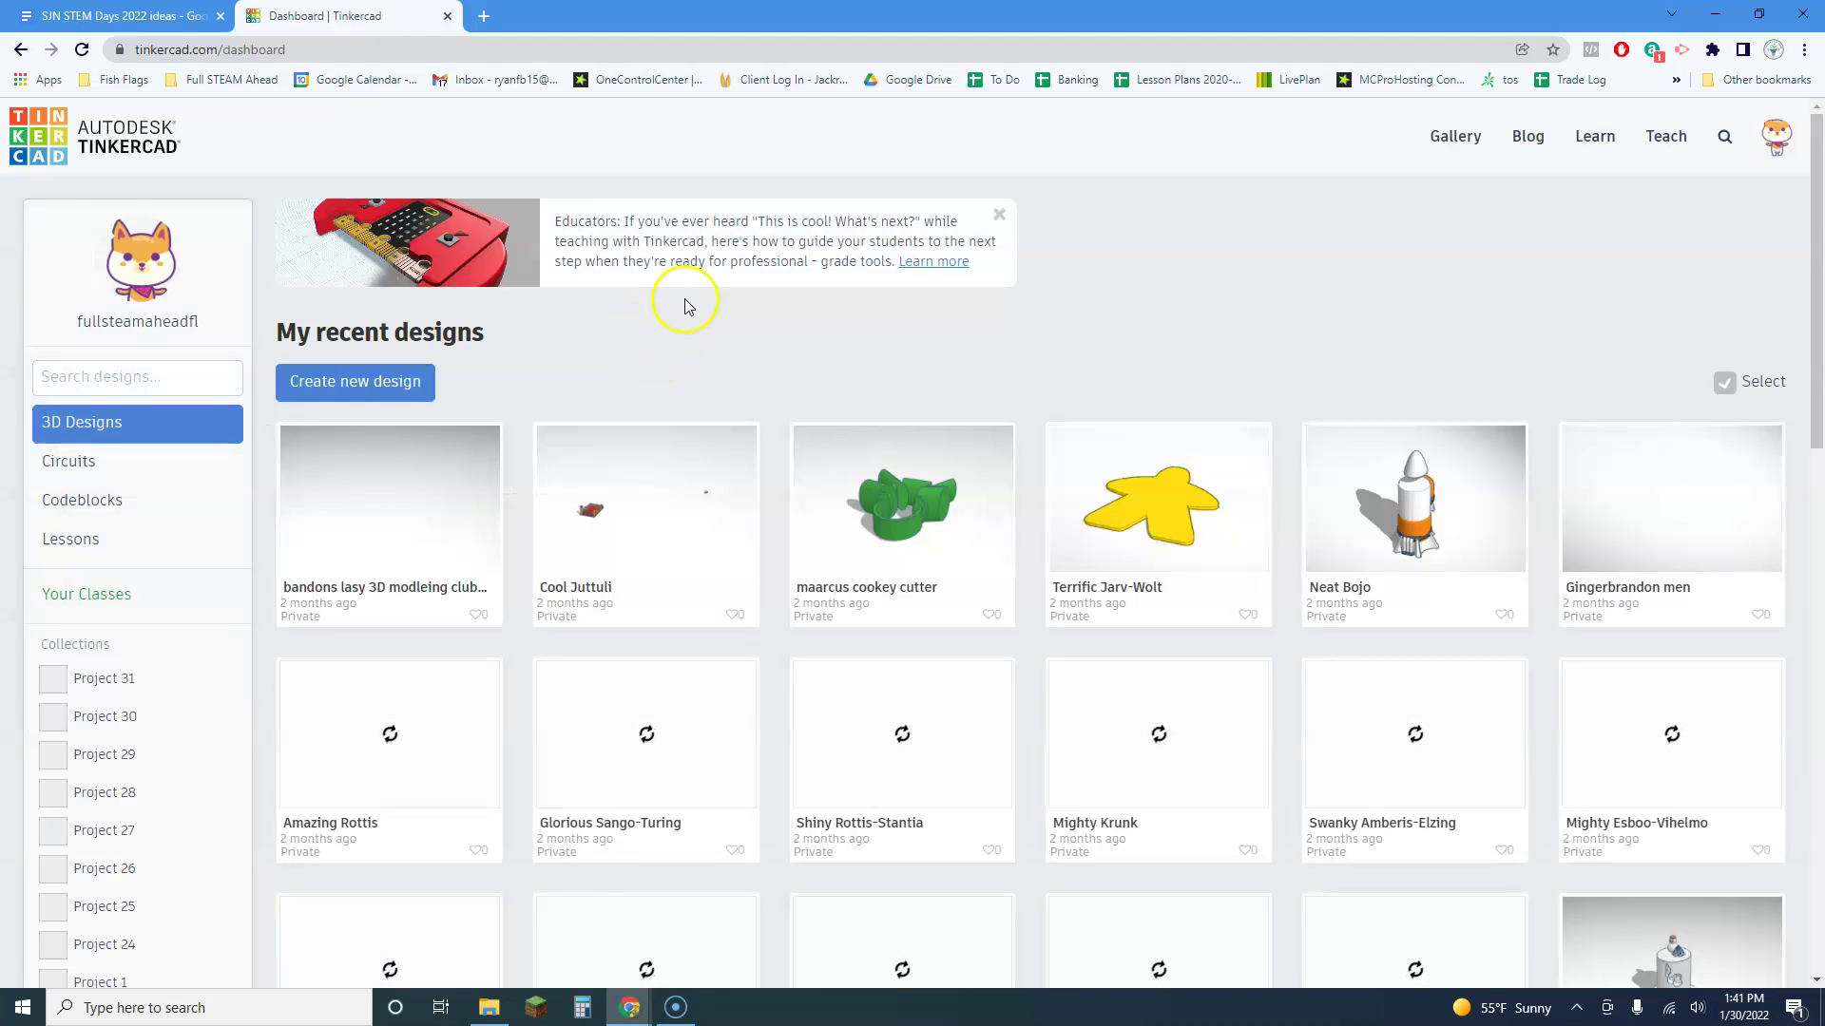
{"action": "scroll", "coordinate": [643, 460], "scroll_direction": "down", "scroll_amount": 1}
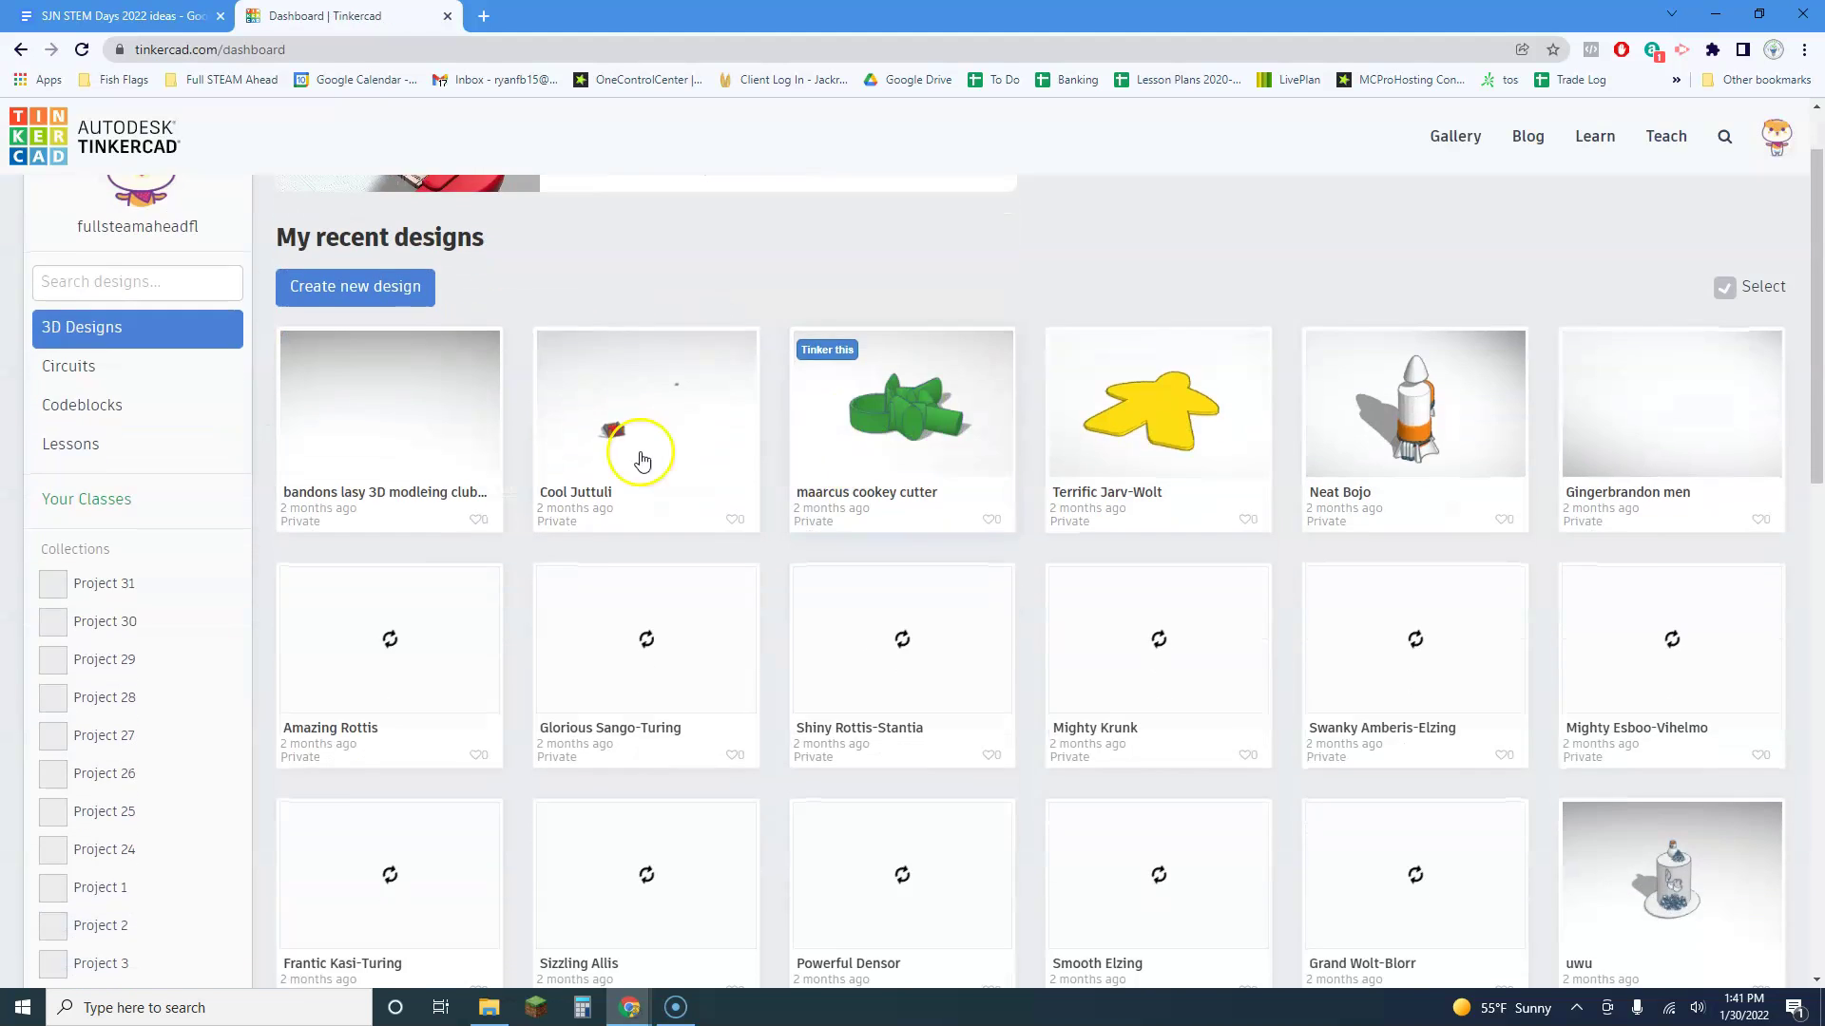
{"action": "scroll", "coordinate": [1009, 730], "scroll_direction": "down", "scroll_amount": 4}
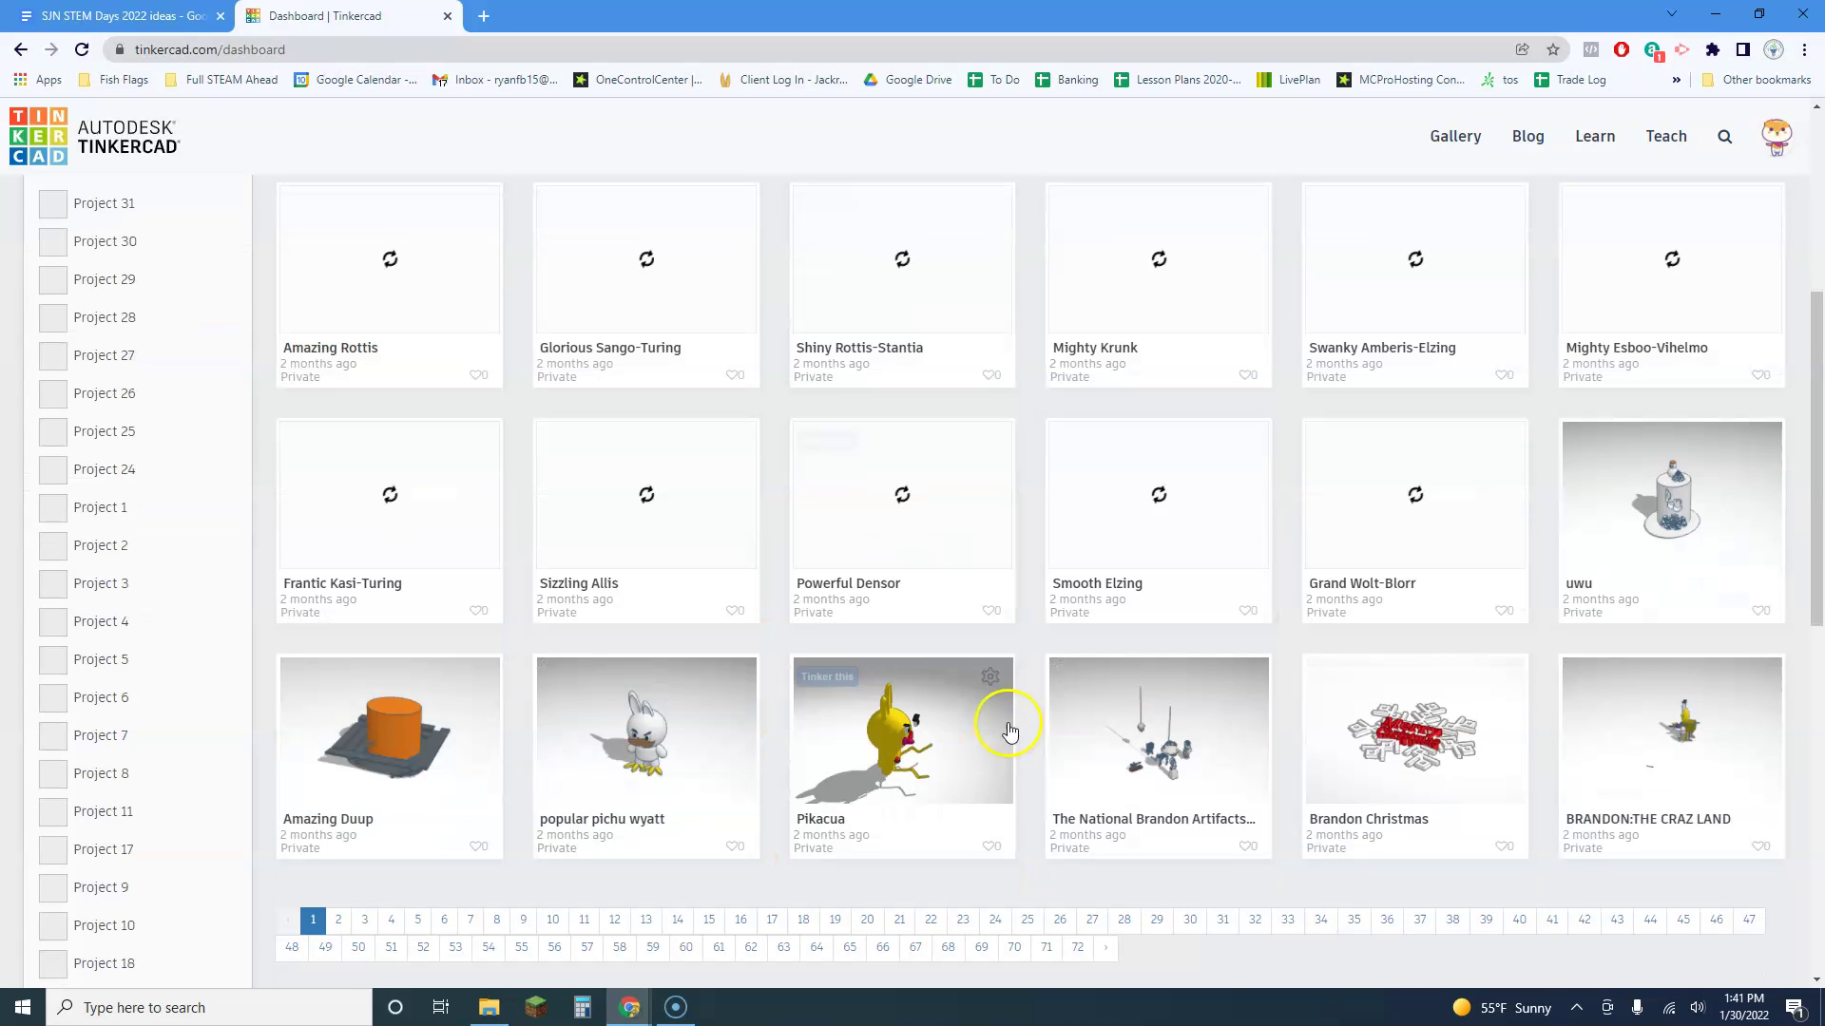
{"action": "scroll", "coordinate": [864, 646], "scroll_direction": "up", "scroll_amount": 5}
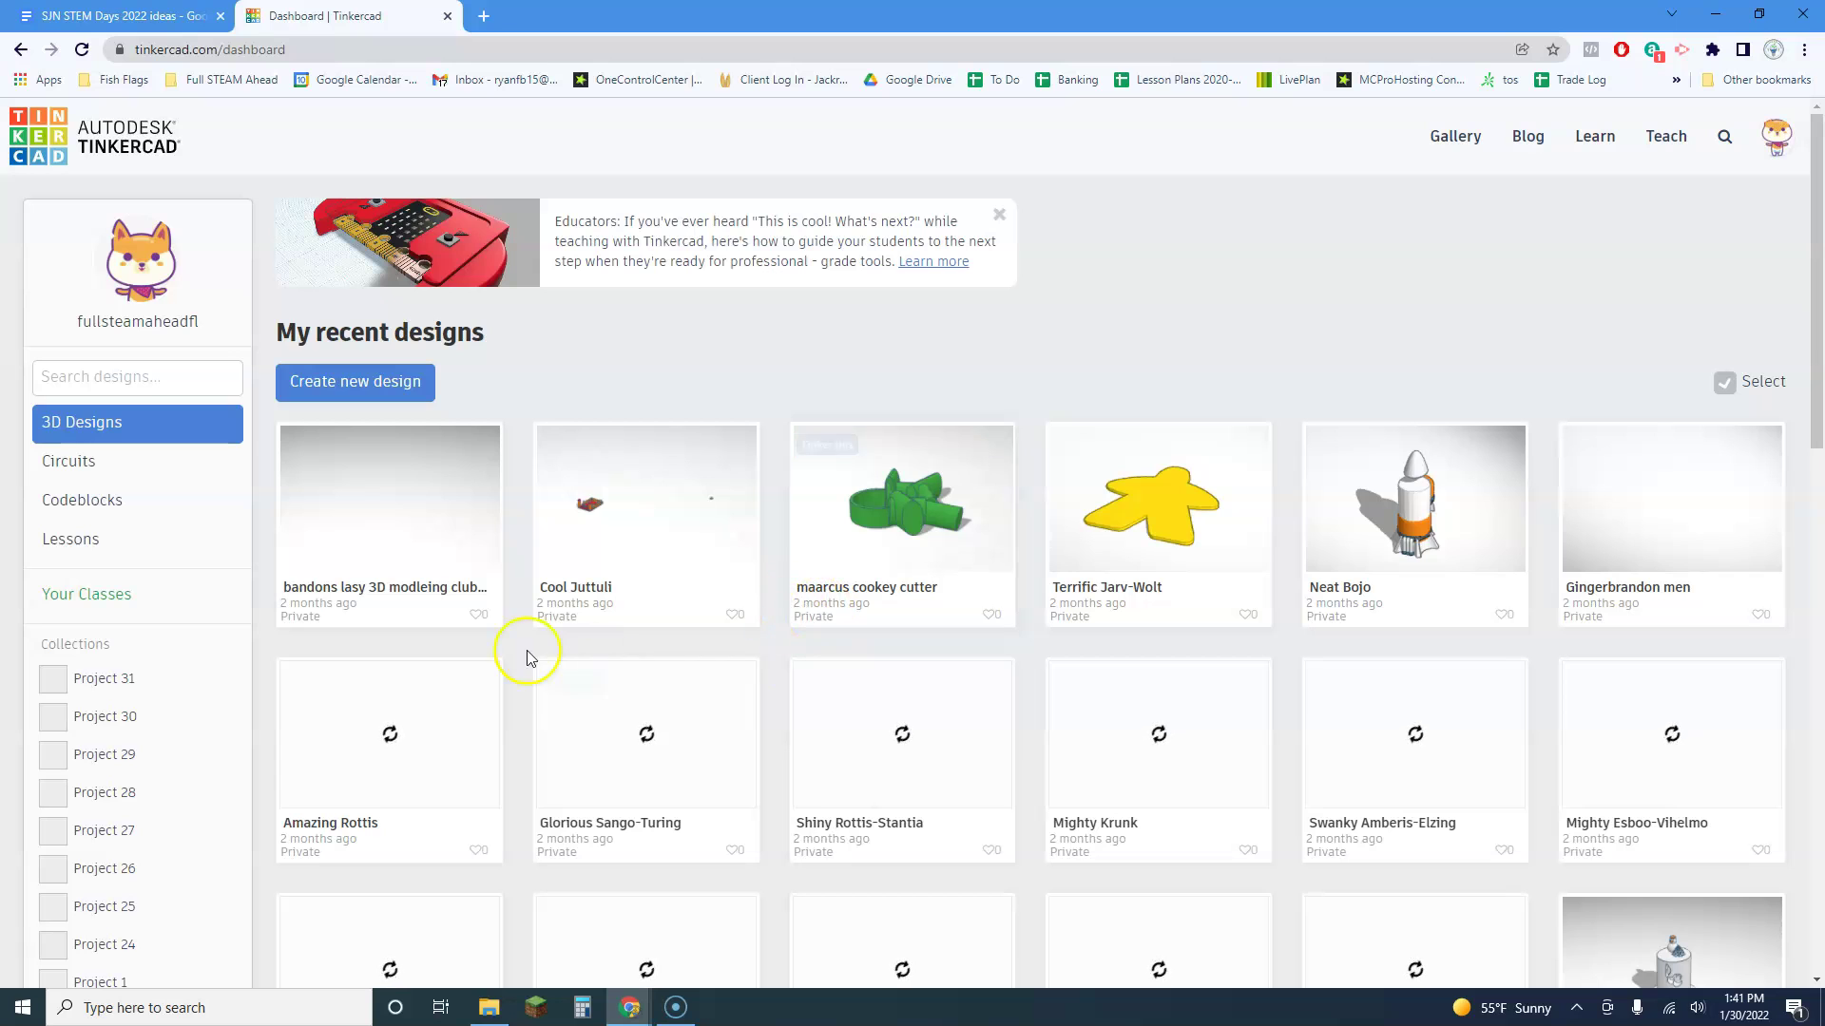
Create a new blank design, Shiny Jaagub-Wolt, and zoom the empty workplane in and out
{"action": "left_click", "coordinate": [349, 382]}
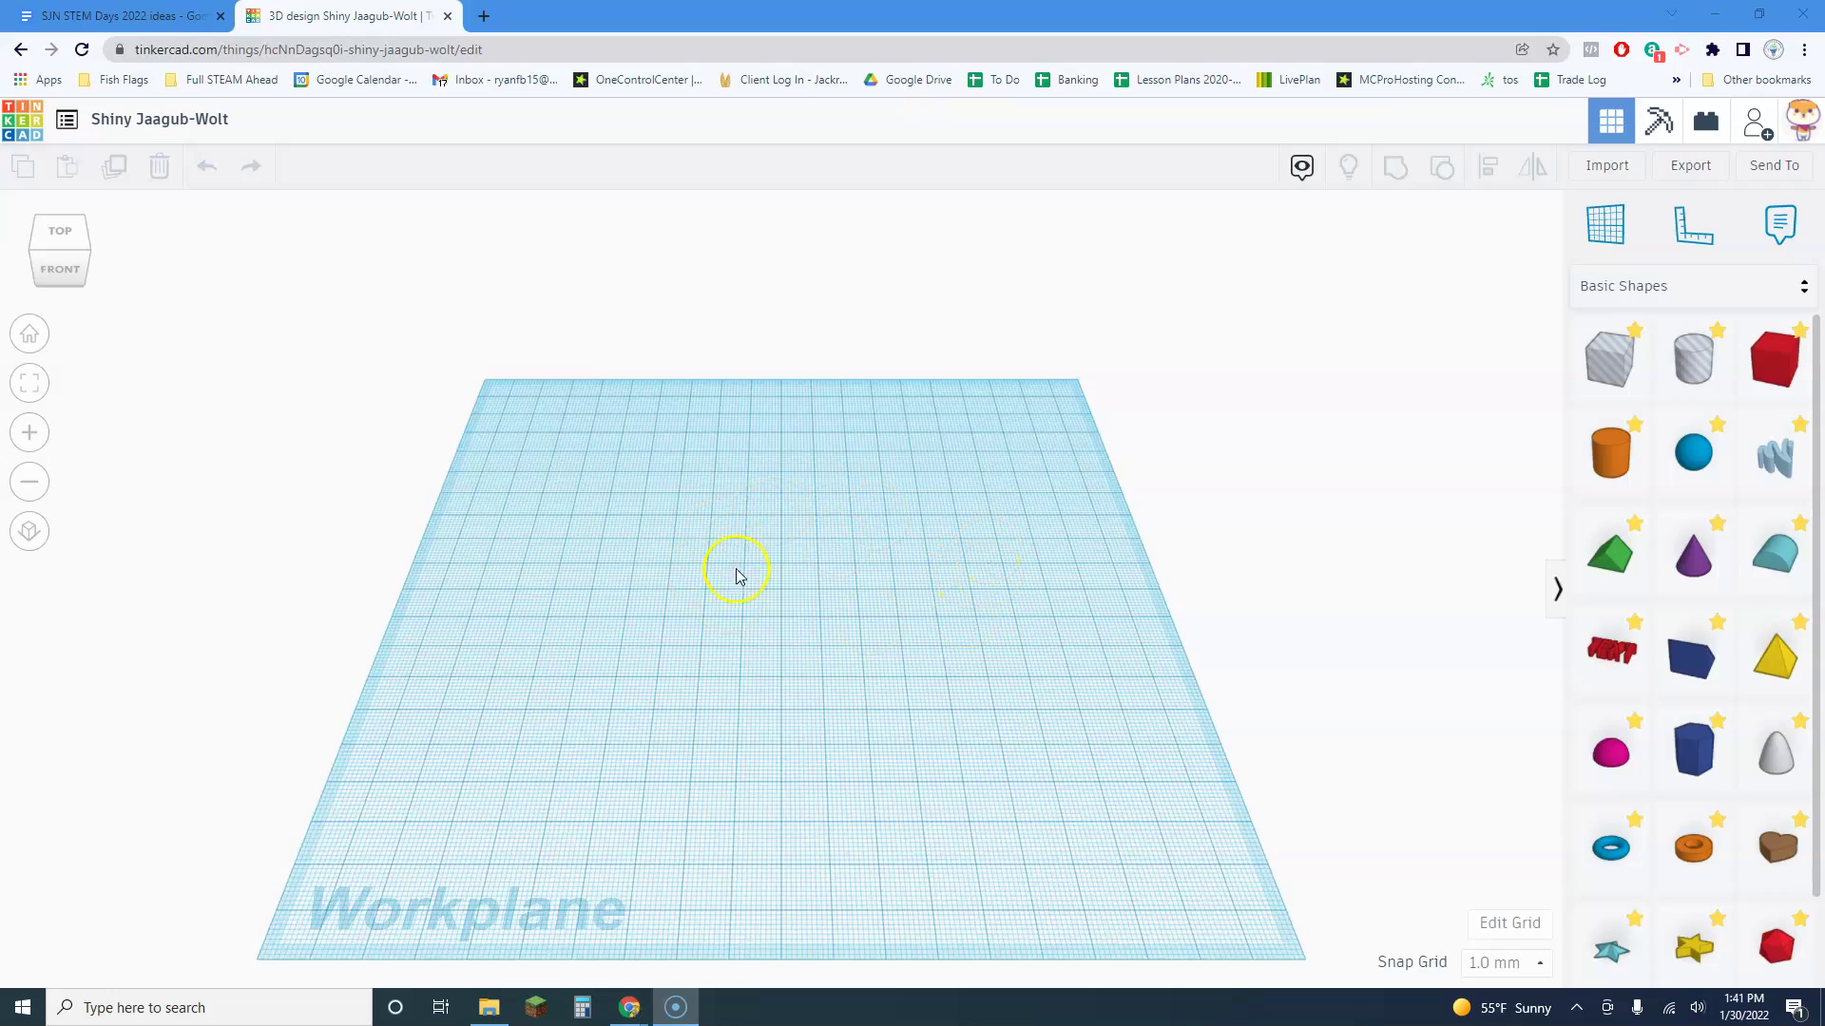
{"action": "scroll", "coordinate": [777, 589], "scroll_direction": "up", "scroll_amount": 3}
{"action": "scroll", "coordinate": [779, 584], "scroll_direction": "down", "scroll_amount": 5}
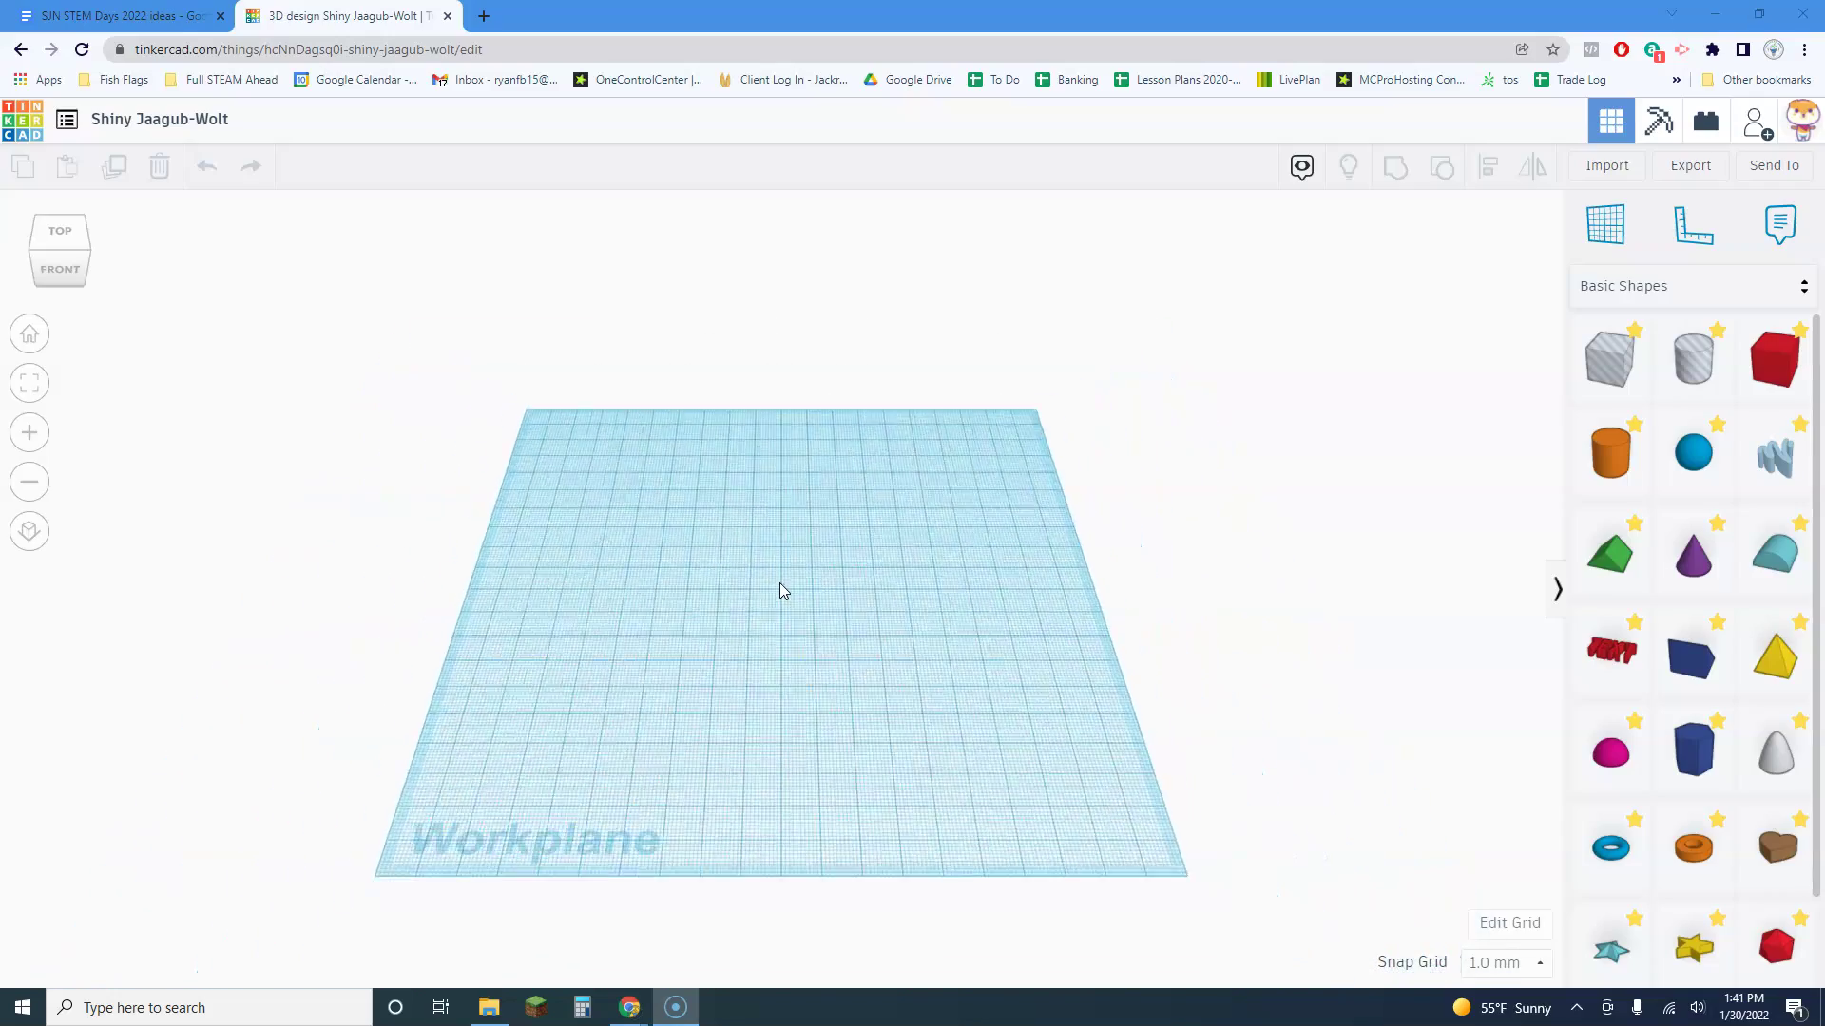
{"action": "scroll", "coordinate": [779, 583], "scroll_direction": "down", "scroll_amount": 3}
{"action": "scroll", "coordinate": [779, 584], "scroll_direction": "up", "scroll_amount": 5}
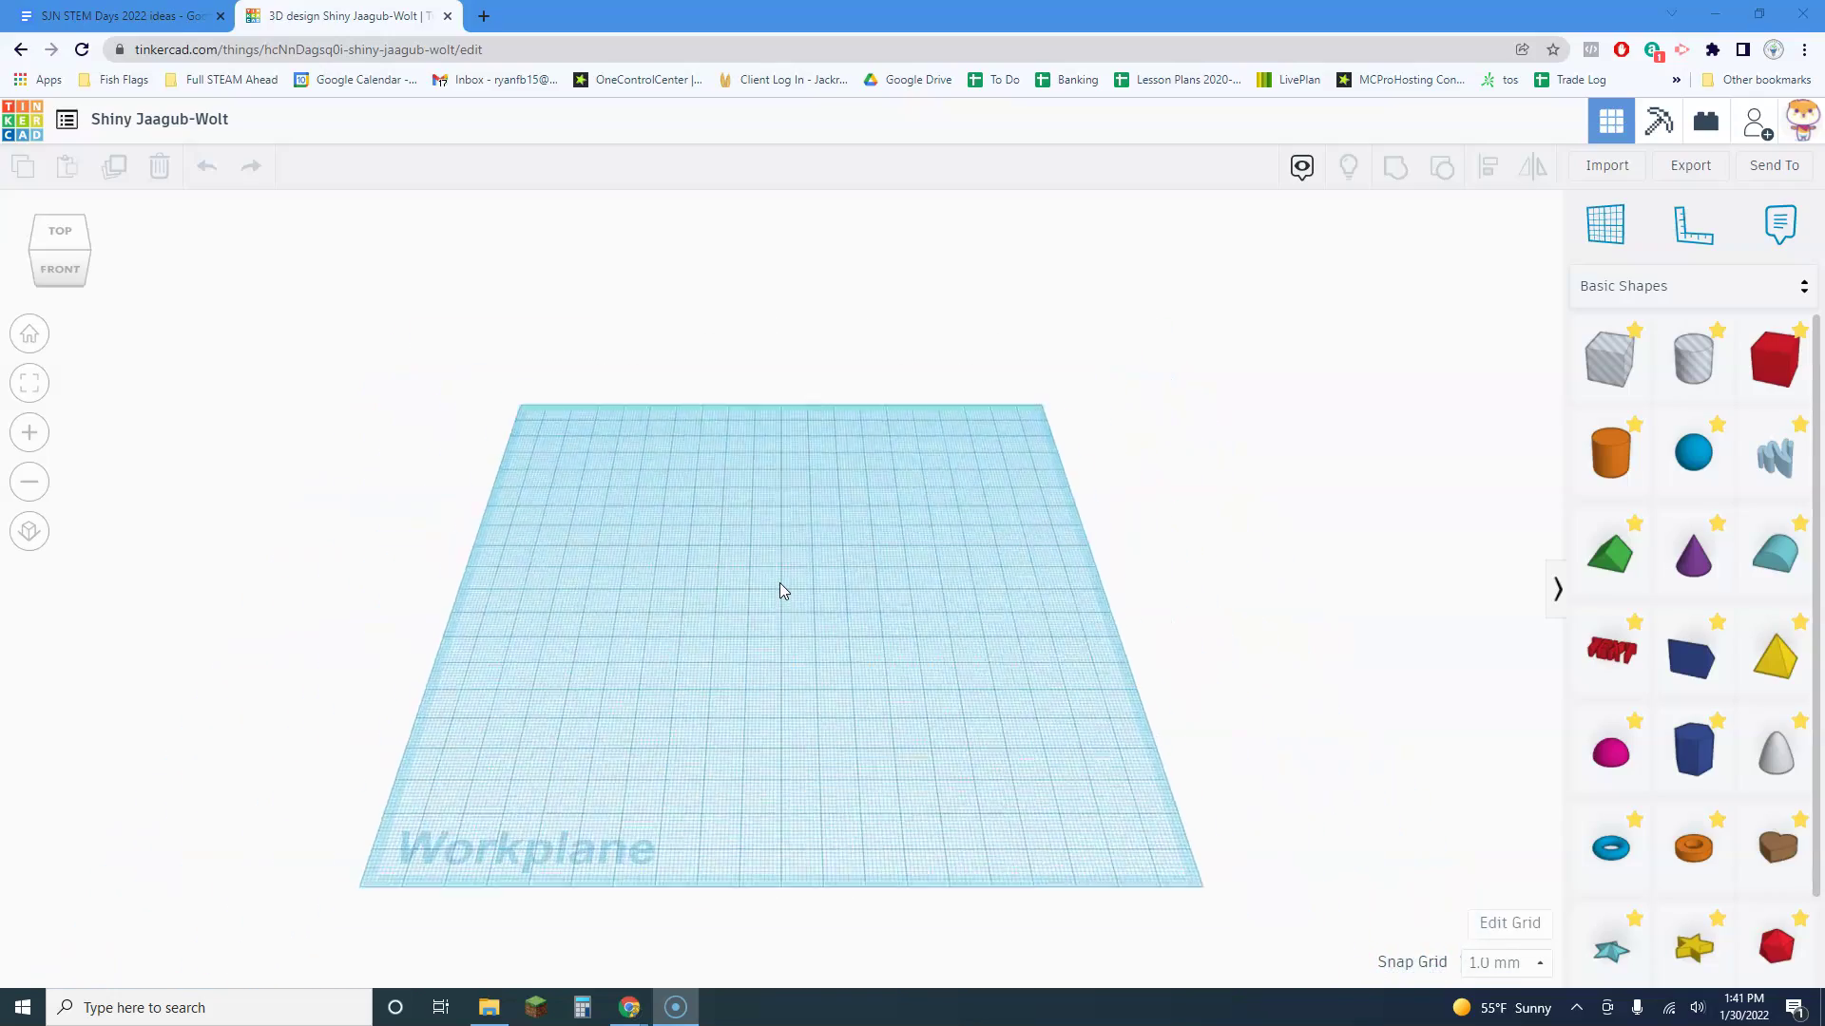
{"action": "scroll", "coordinate": [779, 584], "scroll_direction": "up", "scroll_amount": 3}
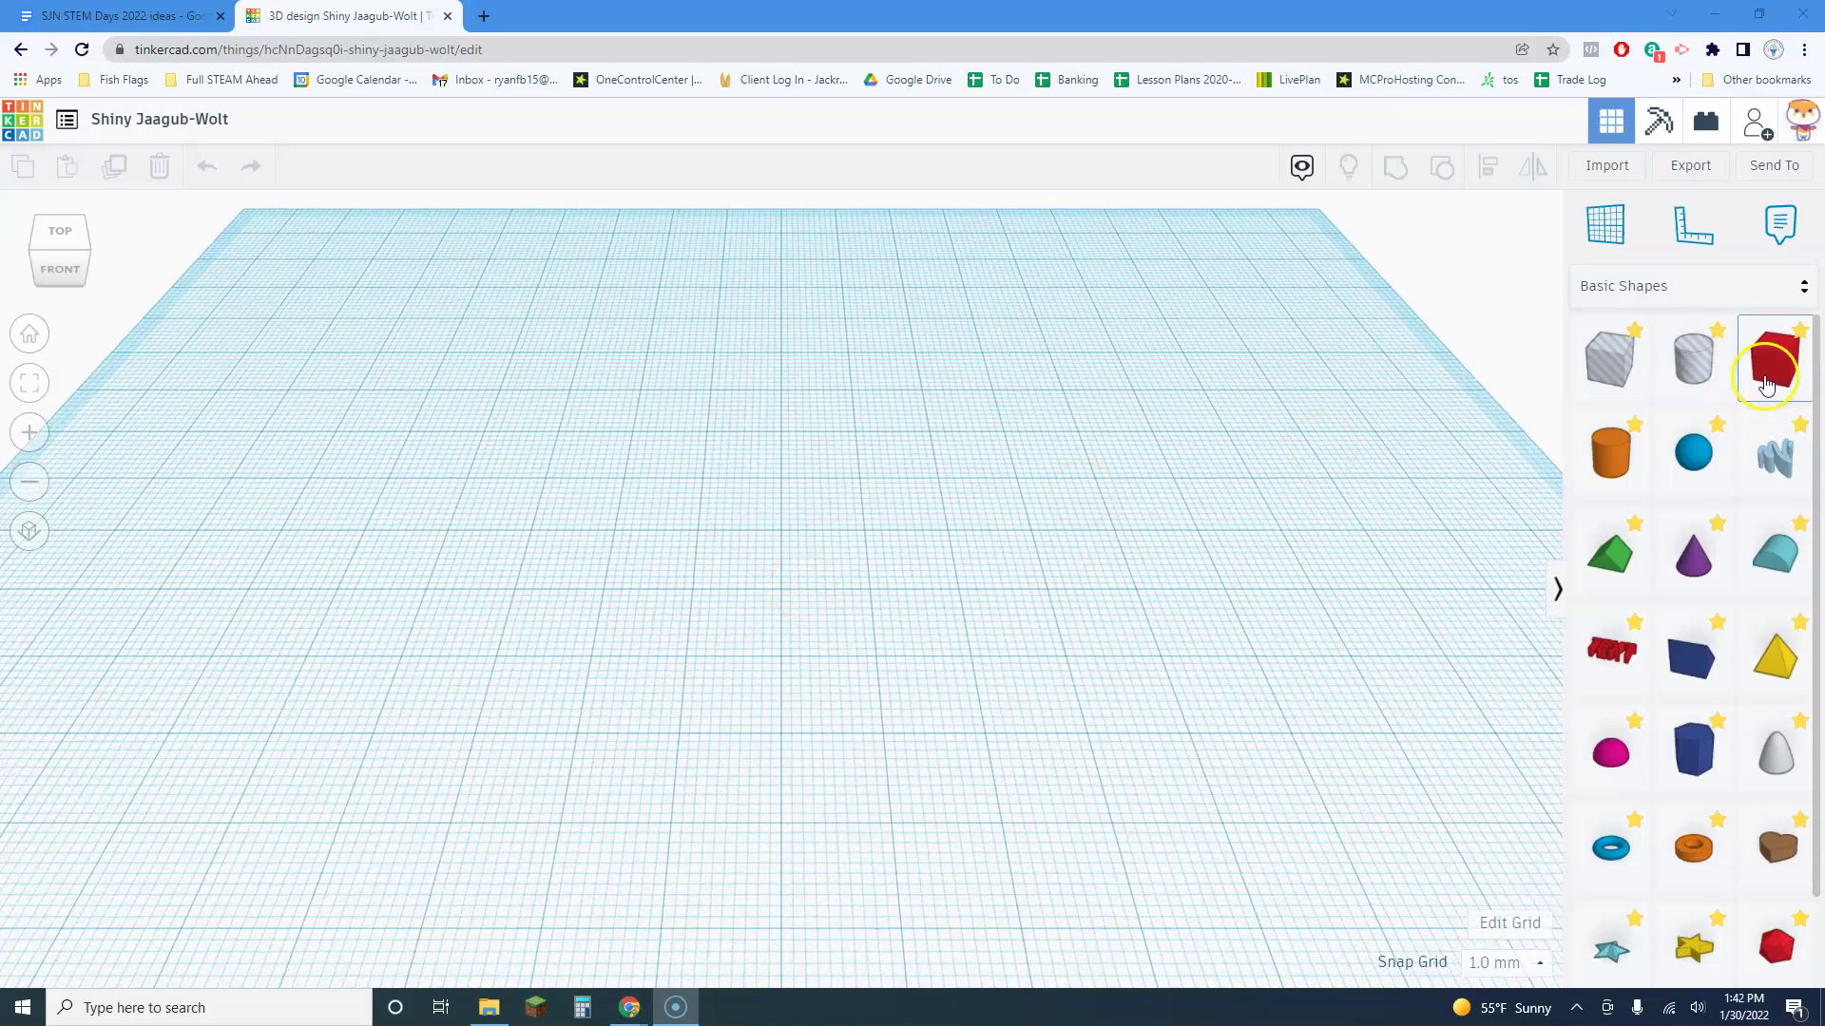
Place a red Box on the workplane and orbit the view around it
{"action": "left_click_drag", "start_coordinate": [1773, 371], "coordinate": [773, 545]}
{"action": "scroll", "coordinate": [775, 543], "scroll_direction": "down", "scroll_amount": 5}
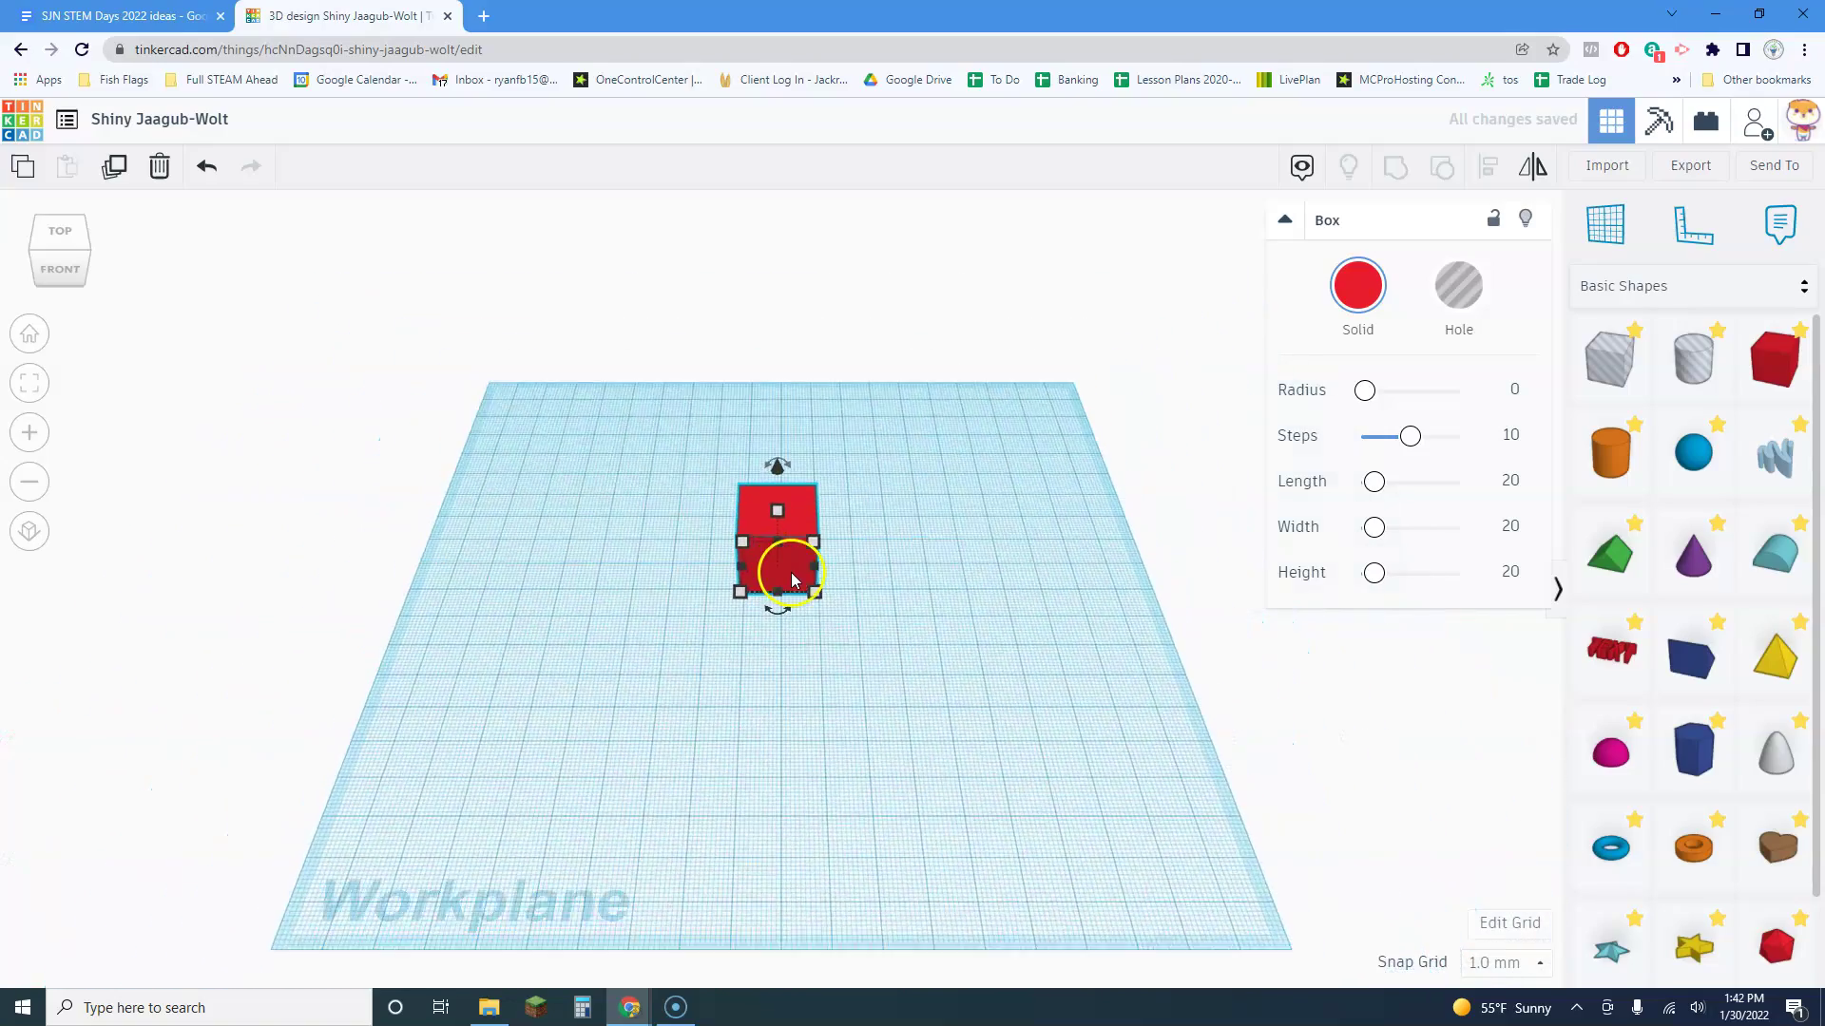
{"action": "scroll", "coordinate": [815, 561], "scroll_direction": "up", "scroll_amount": 2}
{"action": "scroll", "coordinate": [815, 537], "scroll_direction": "down", "scroll_amount": 2}
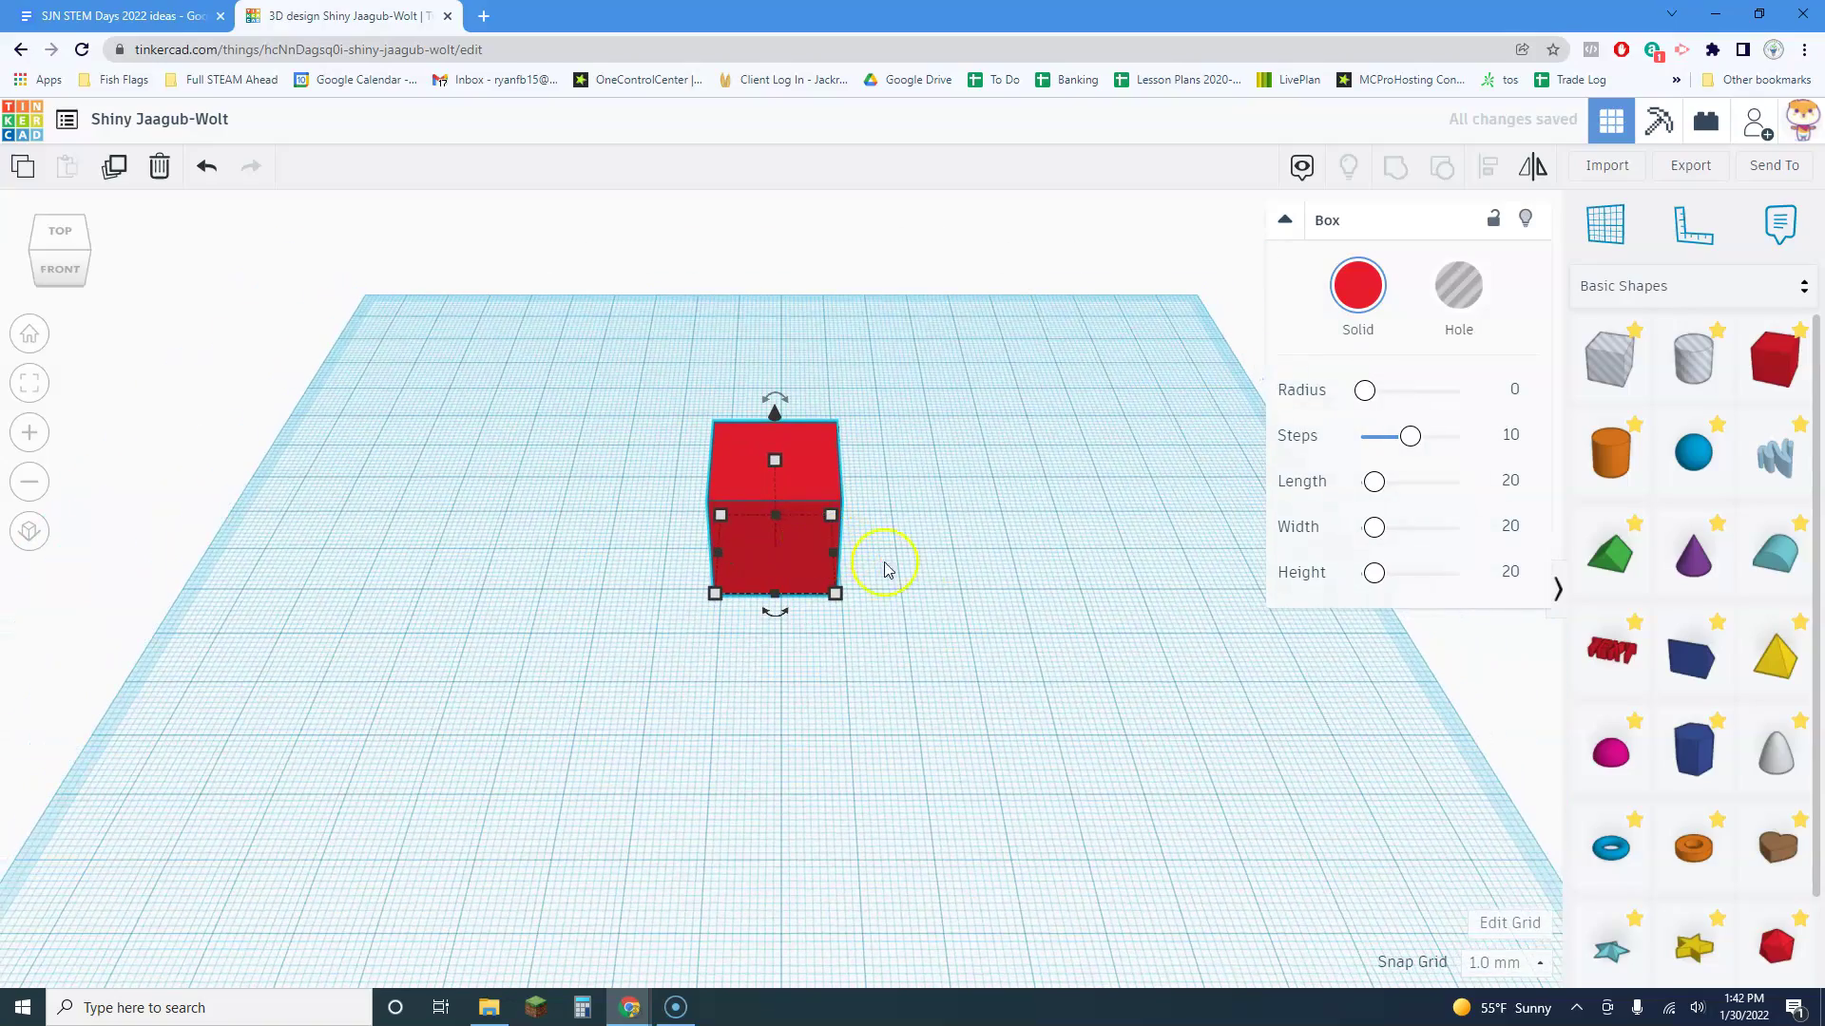
{"action": "right_click_drag", "start_coordinate": [946, 585], "coordinate": [1141, 631]}
{"action": "scroll", "coordinate": [956, 598], "scroll_direction": "down", "scroll_amount": 3}
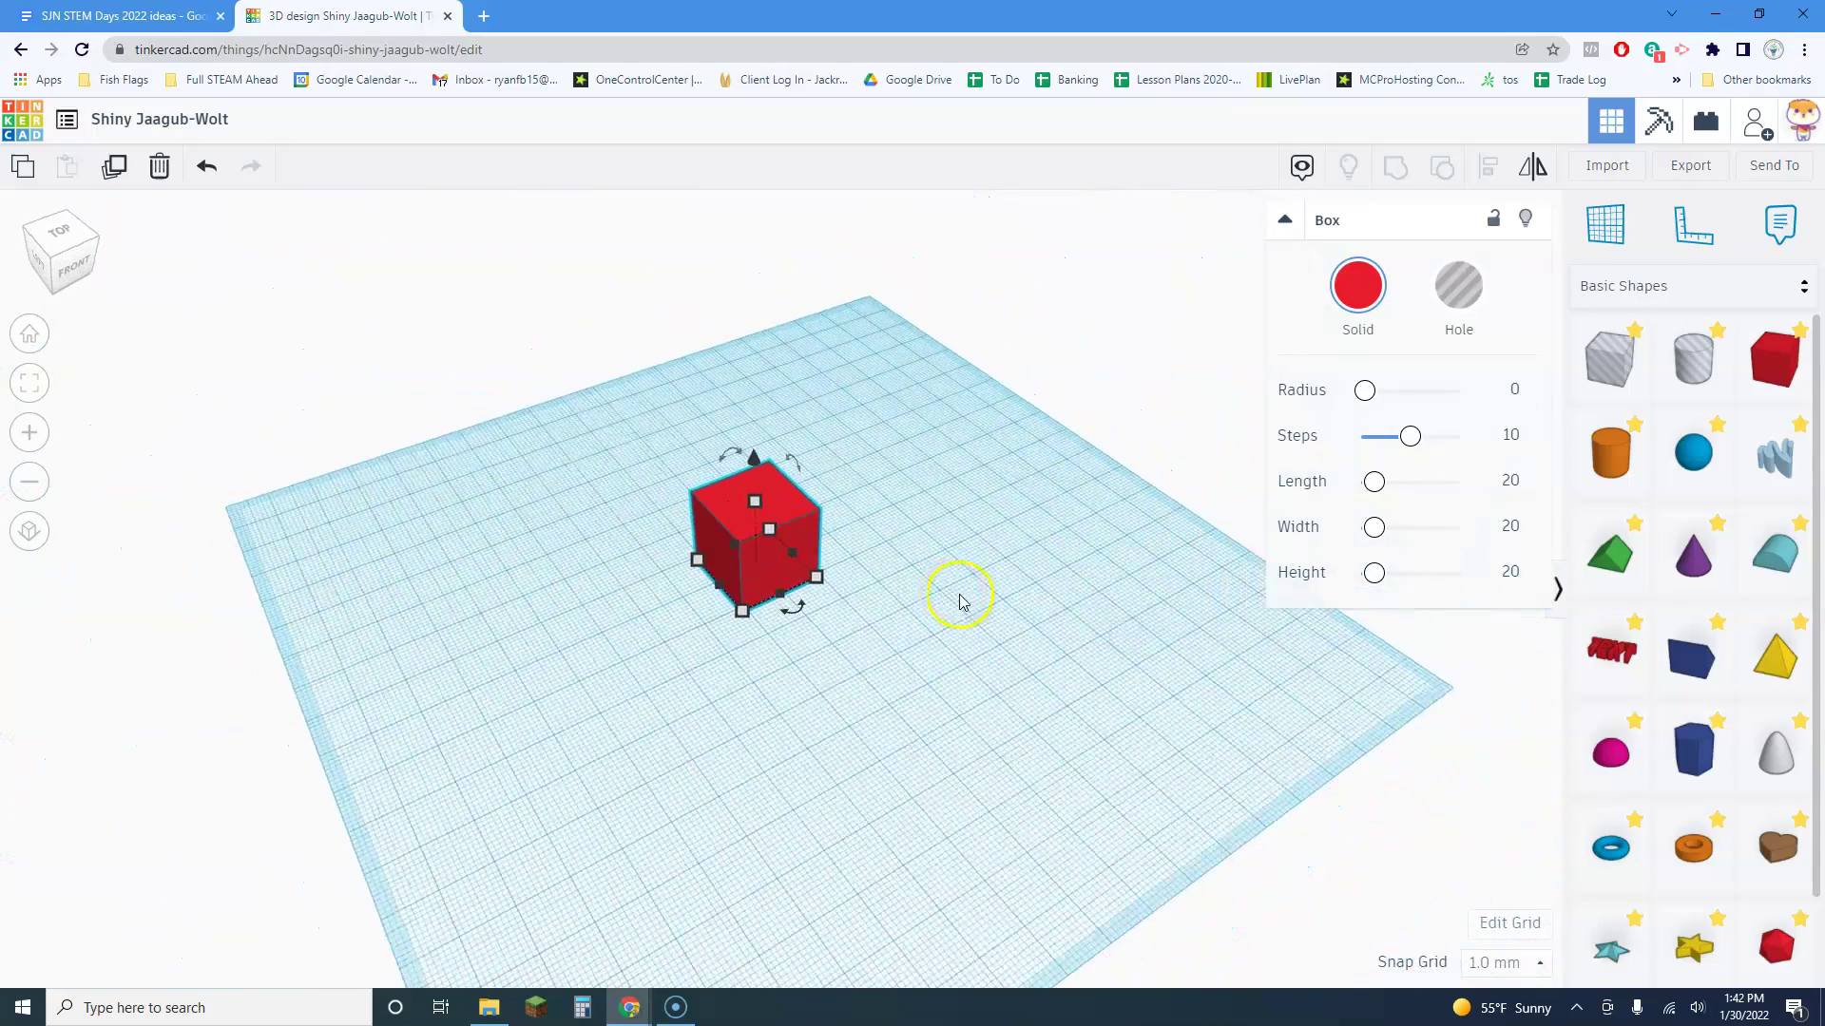
{"action": "scroll", "coordinate": [951, 603], "scroll_direction": "up", "scroll_amount": 5}
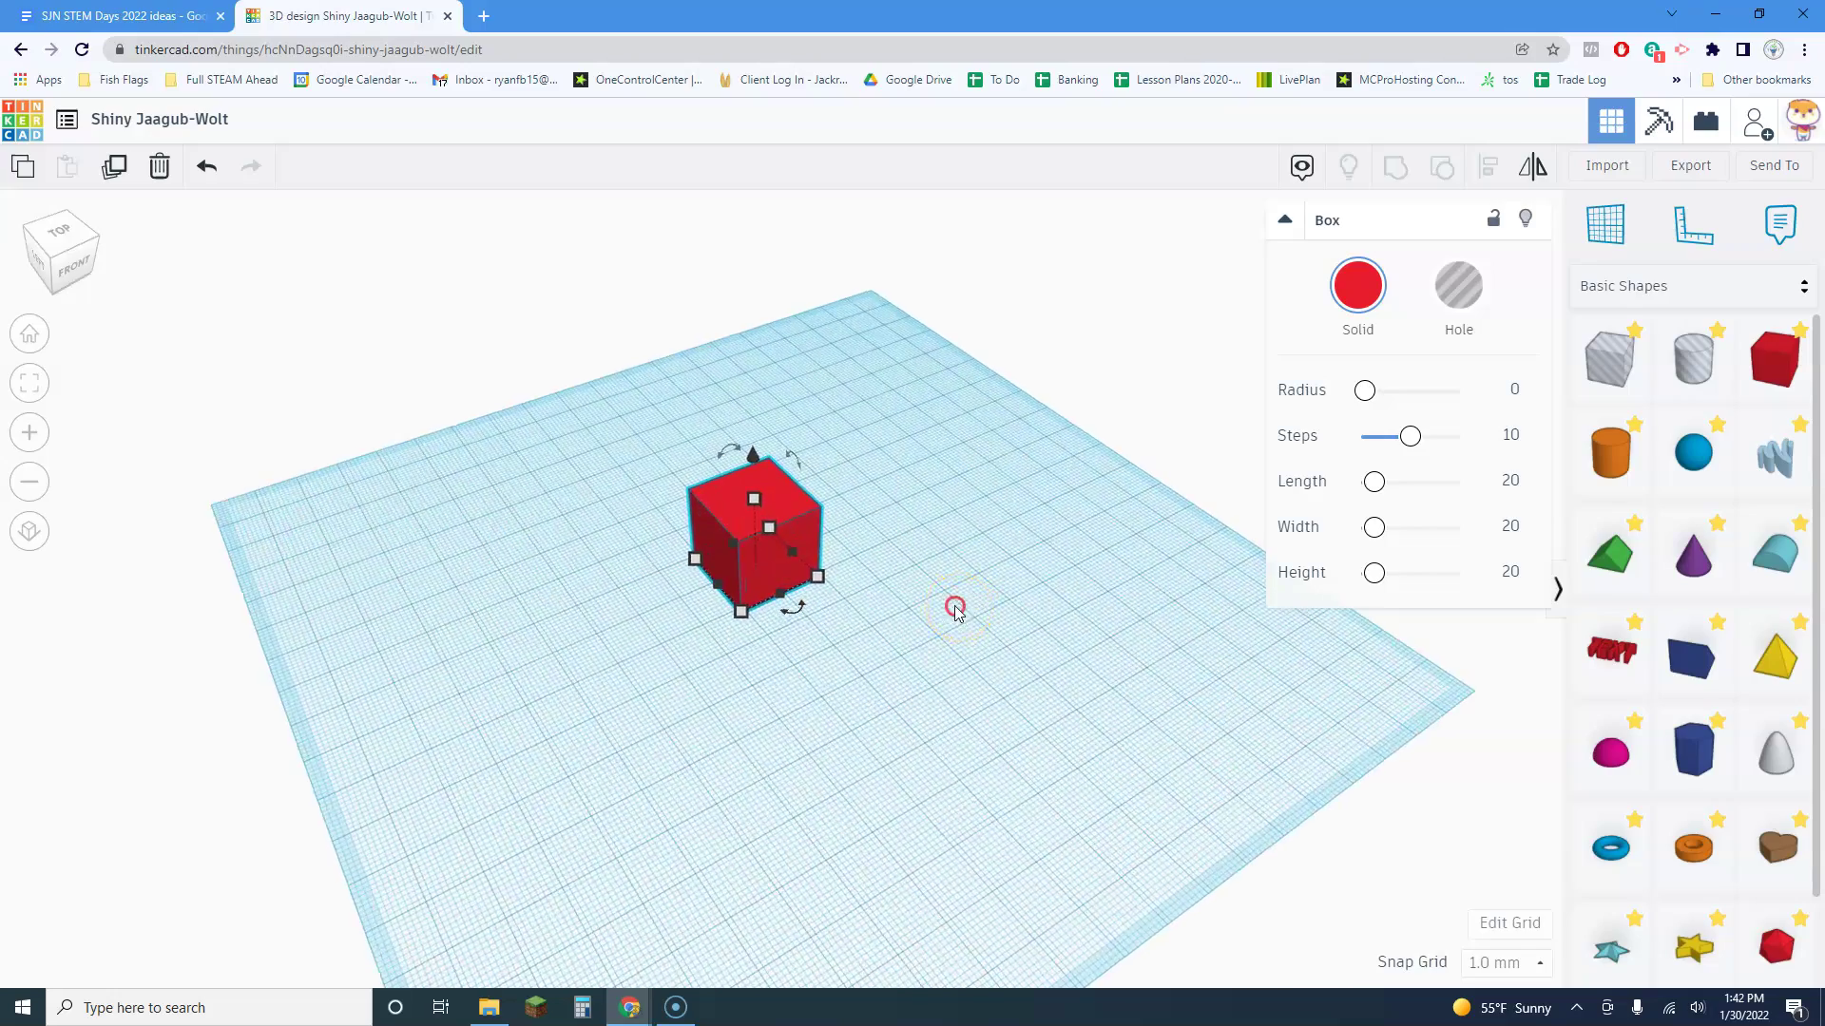
{"action": "right_click_drag", "start_coordinate": [865, 616], "coordinate": [859, 611]}
Move the cube toward the lower left, lift it off the workplane, and flatten it to 2 mm
{"action": "left_click", "coordinate": [772, 594]}
{"action": "left_click_drag", "start_coordinate": [770, 563], "coordinate": [949, 571]}
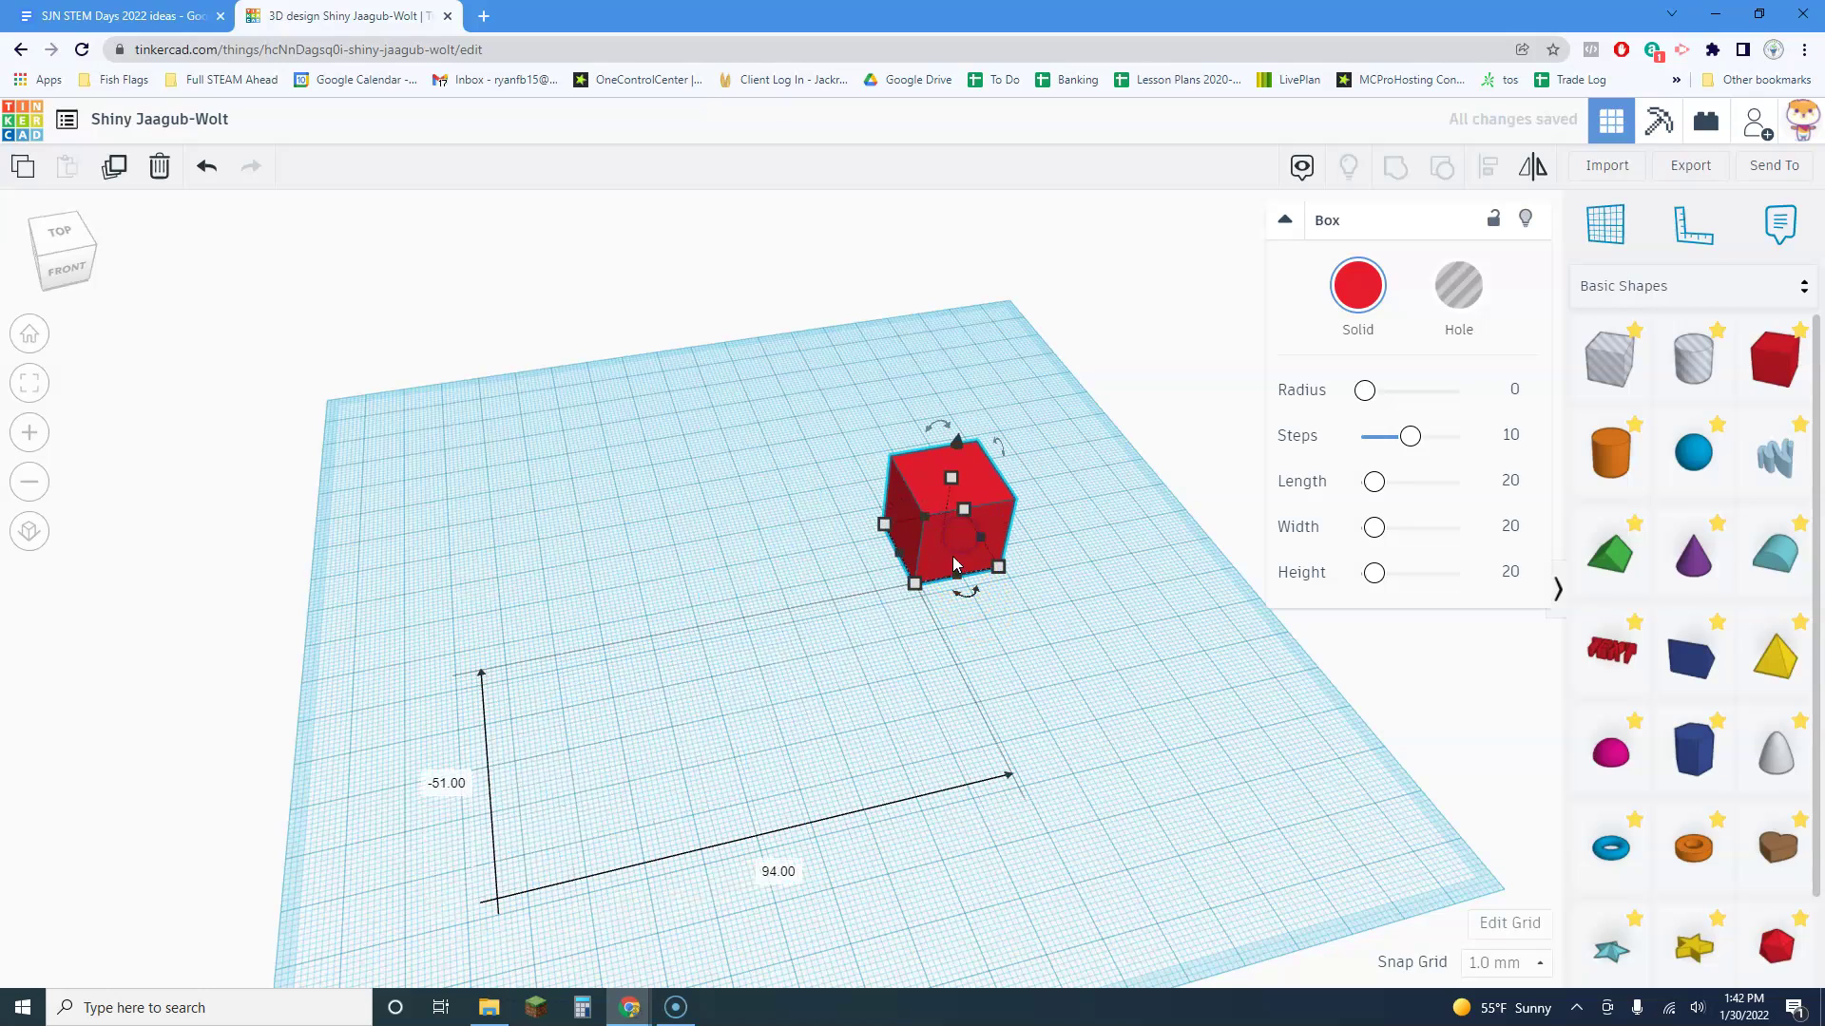
{"action": "right_click_drag", "start_coordinate": [991, 637], "coordinate": [1031, 615]}
{"action": "left_click_drag", "start_coordinate": [942, 426], "coordinate": [955, 302]}
{"action": "right_click_drag", "start_coordinate": [896, 549], "coordinate": [920, 655]}
{"action": "left_click_drag", "start_coordinate": [955, 430], "coordinate": [839, 501]}
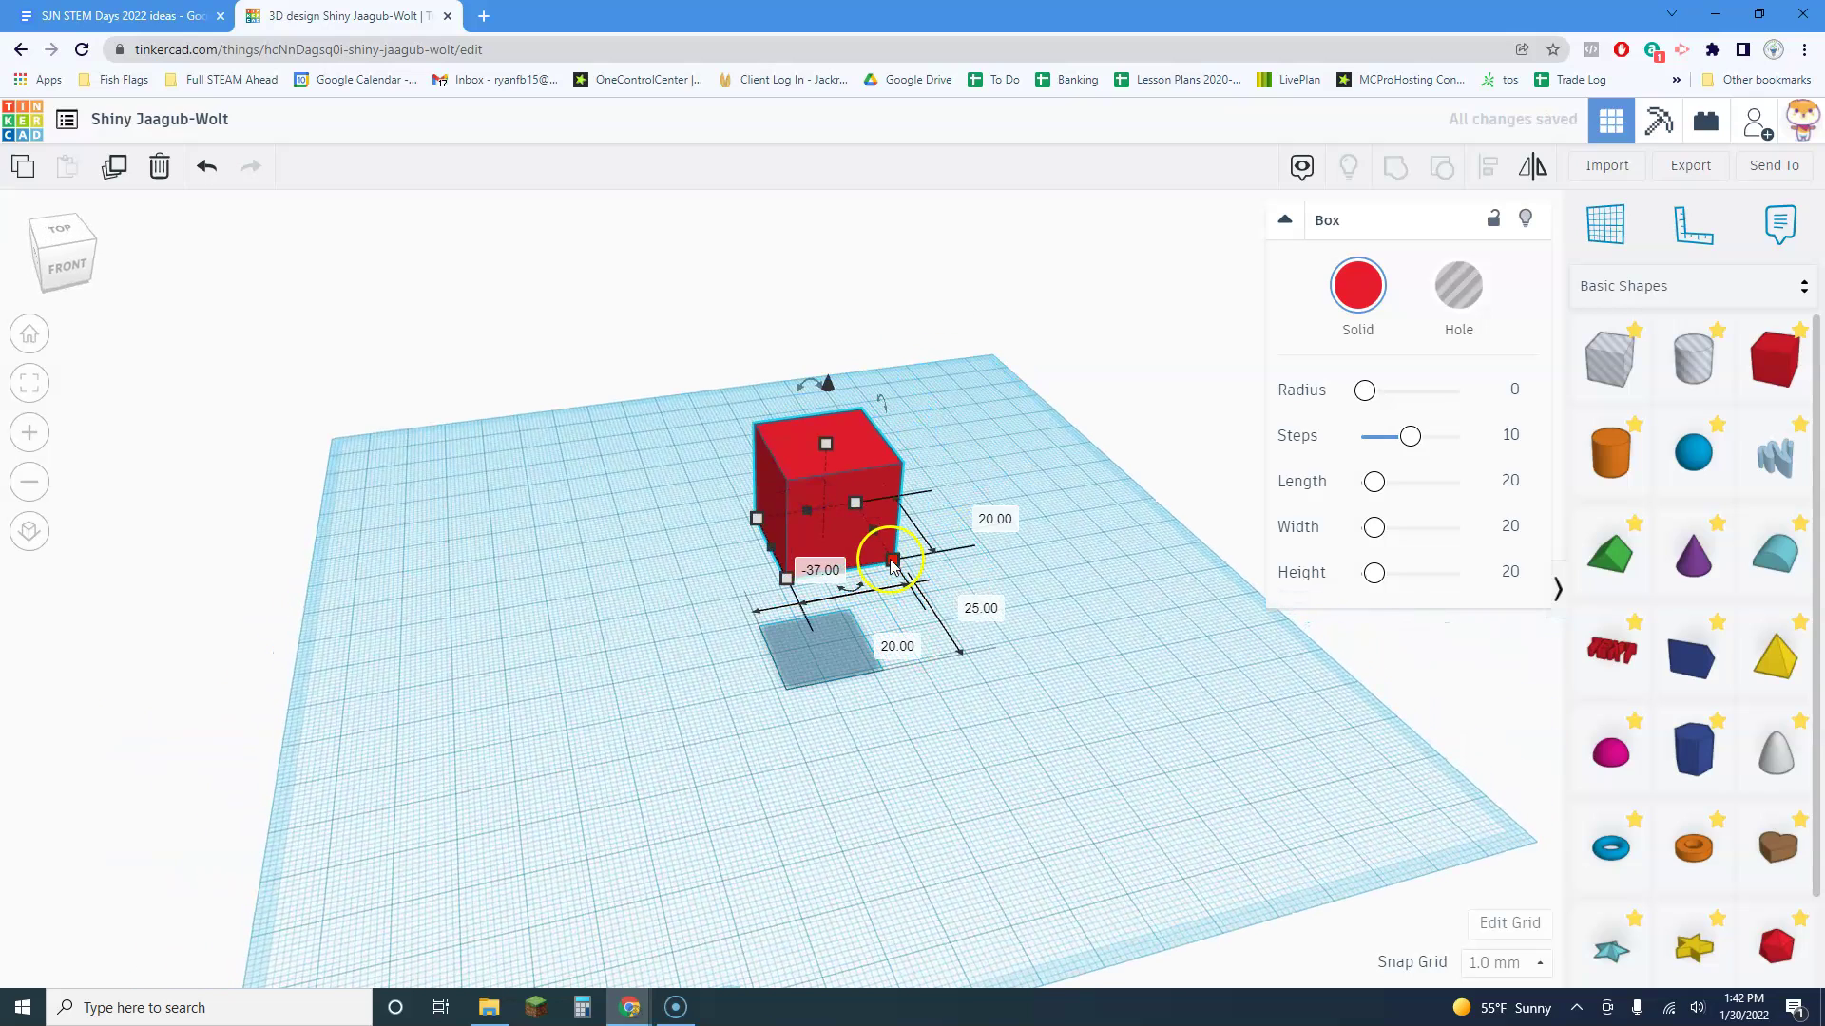
{"action": "left_click_drag", "start_coordinate": [825, 453], "coordinate": [665, 674]}
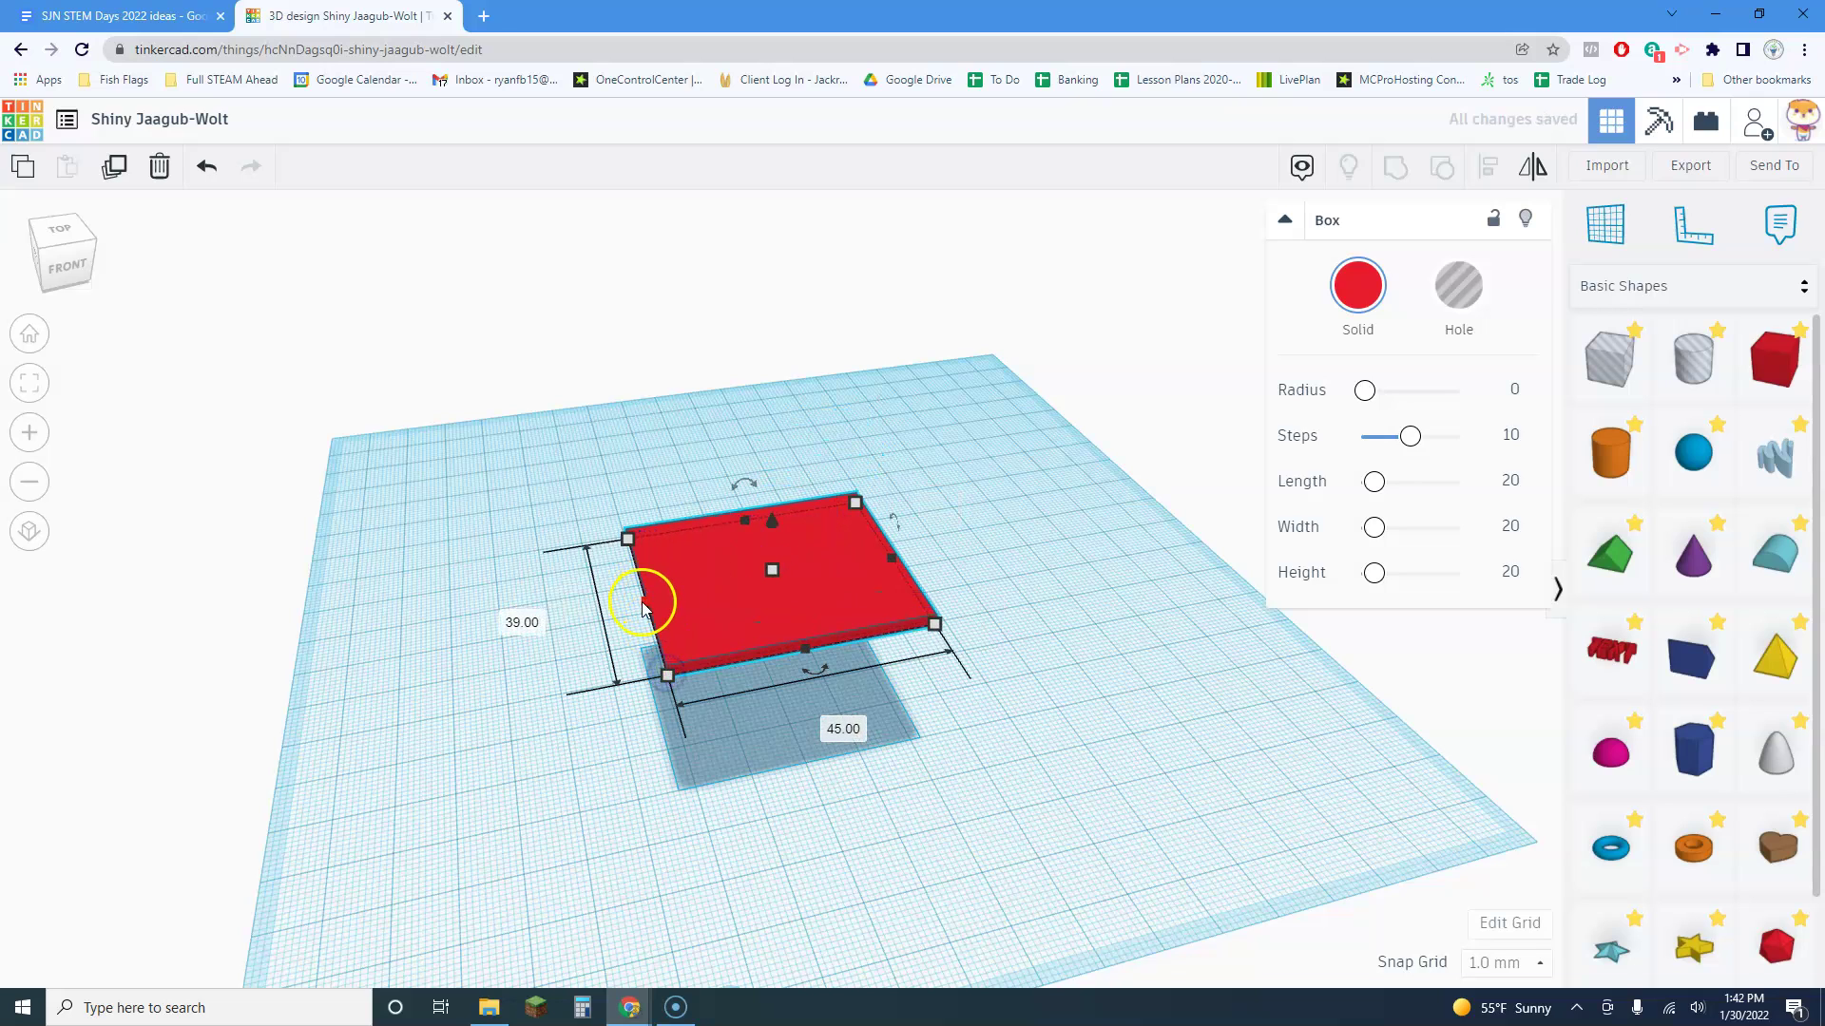
Widen the slab to about 39 by 45 mm and rotate it up onto its edge
{"action": "left_click_drag", "start_coordinate": [642, 606], "coordinate": [545, 624]}
{"action": "right_click_drag", "start_coordinate": [665, 599], "coordinate": [680, 597]}
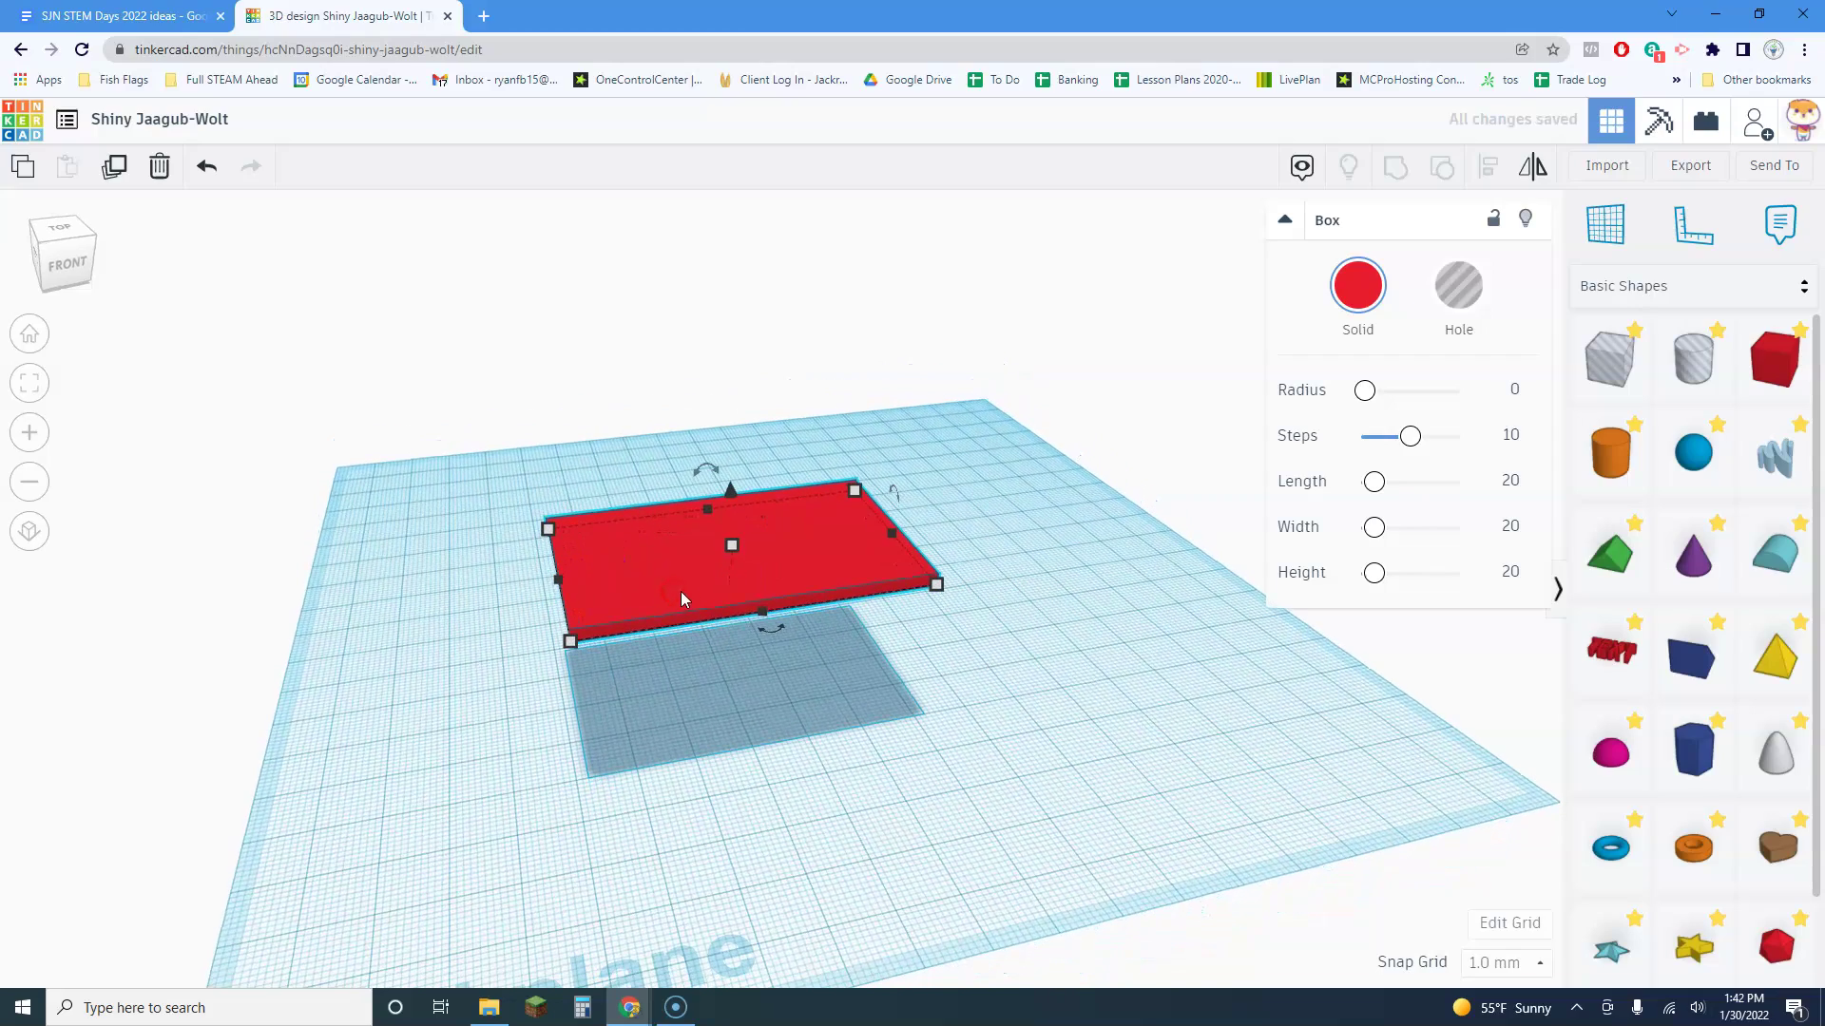
{"action": "right_click_drag", "start_coordinate": [773, 631], "coordinate": [912, 488]}
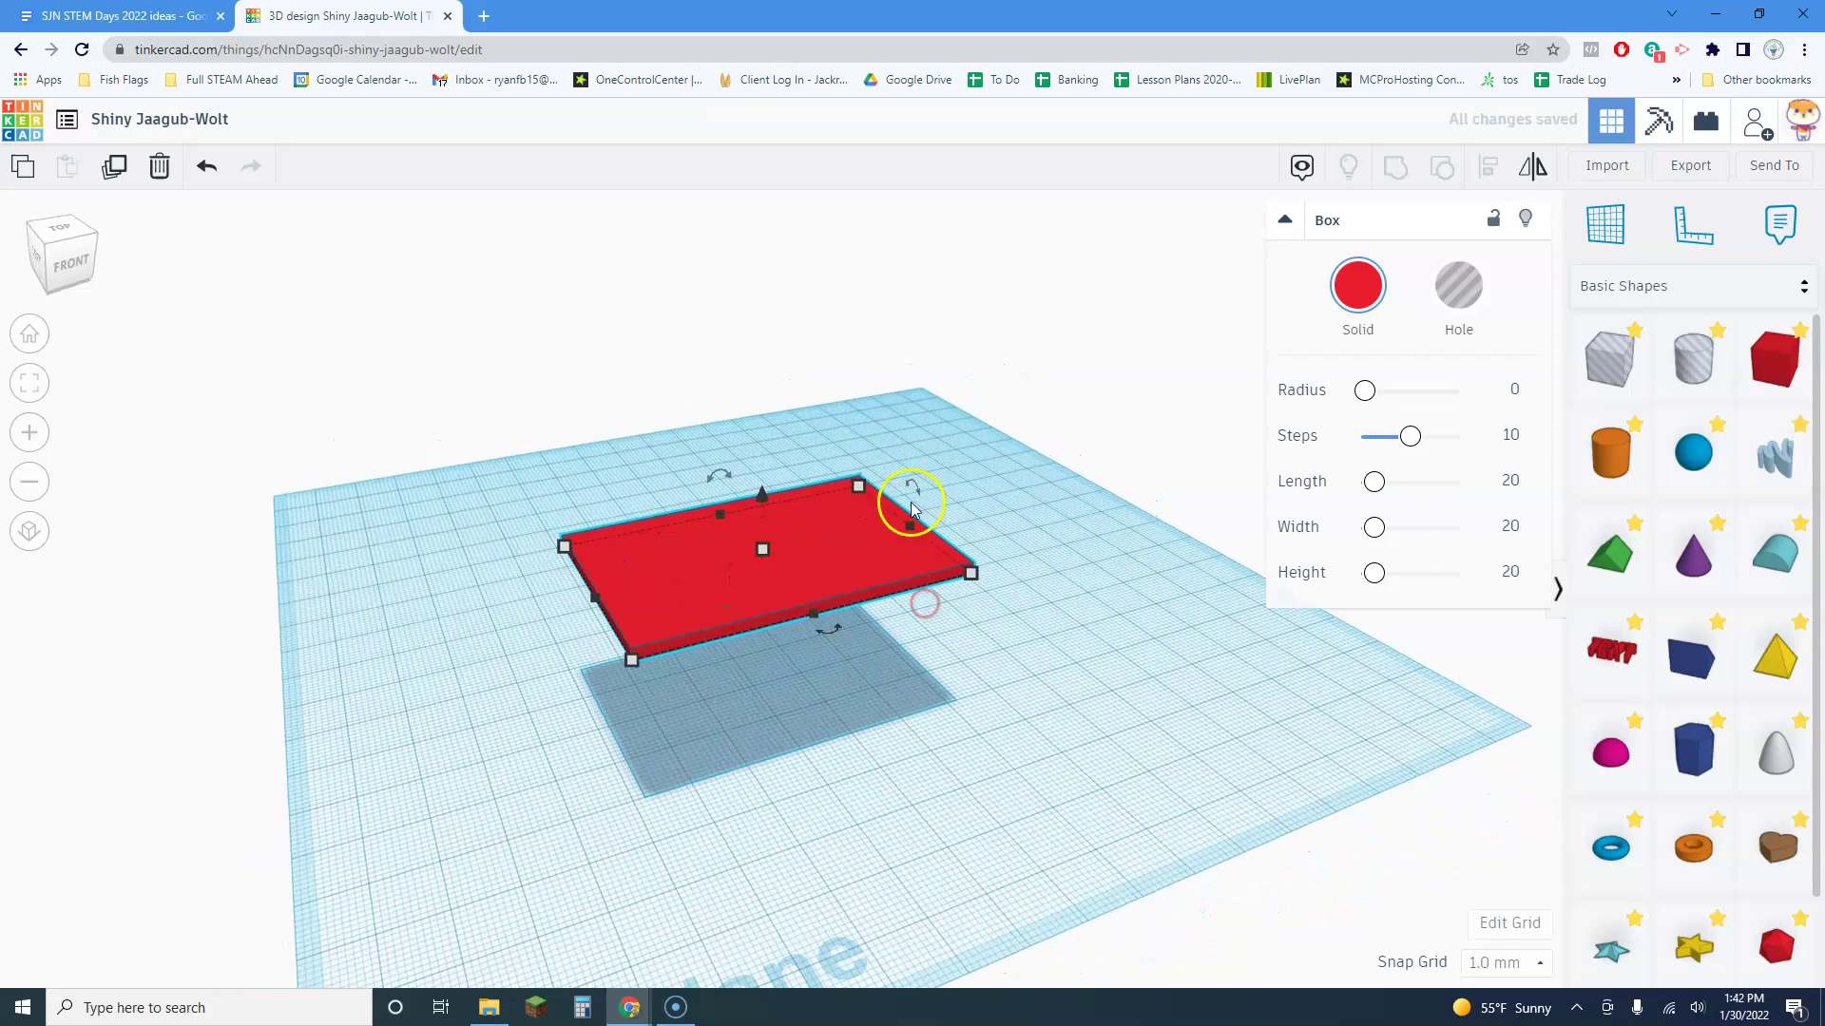
{"action": "left_click_drag", "start_coordinate": [916, 492], "coordinate": [933, 501]}
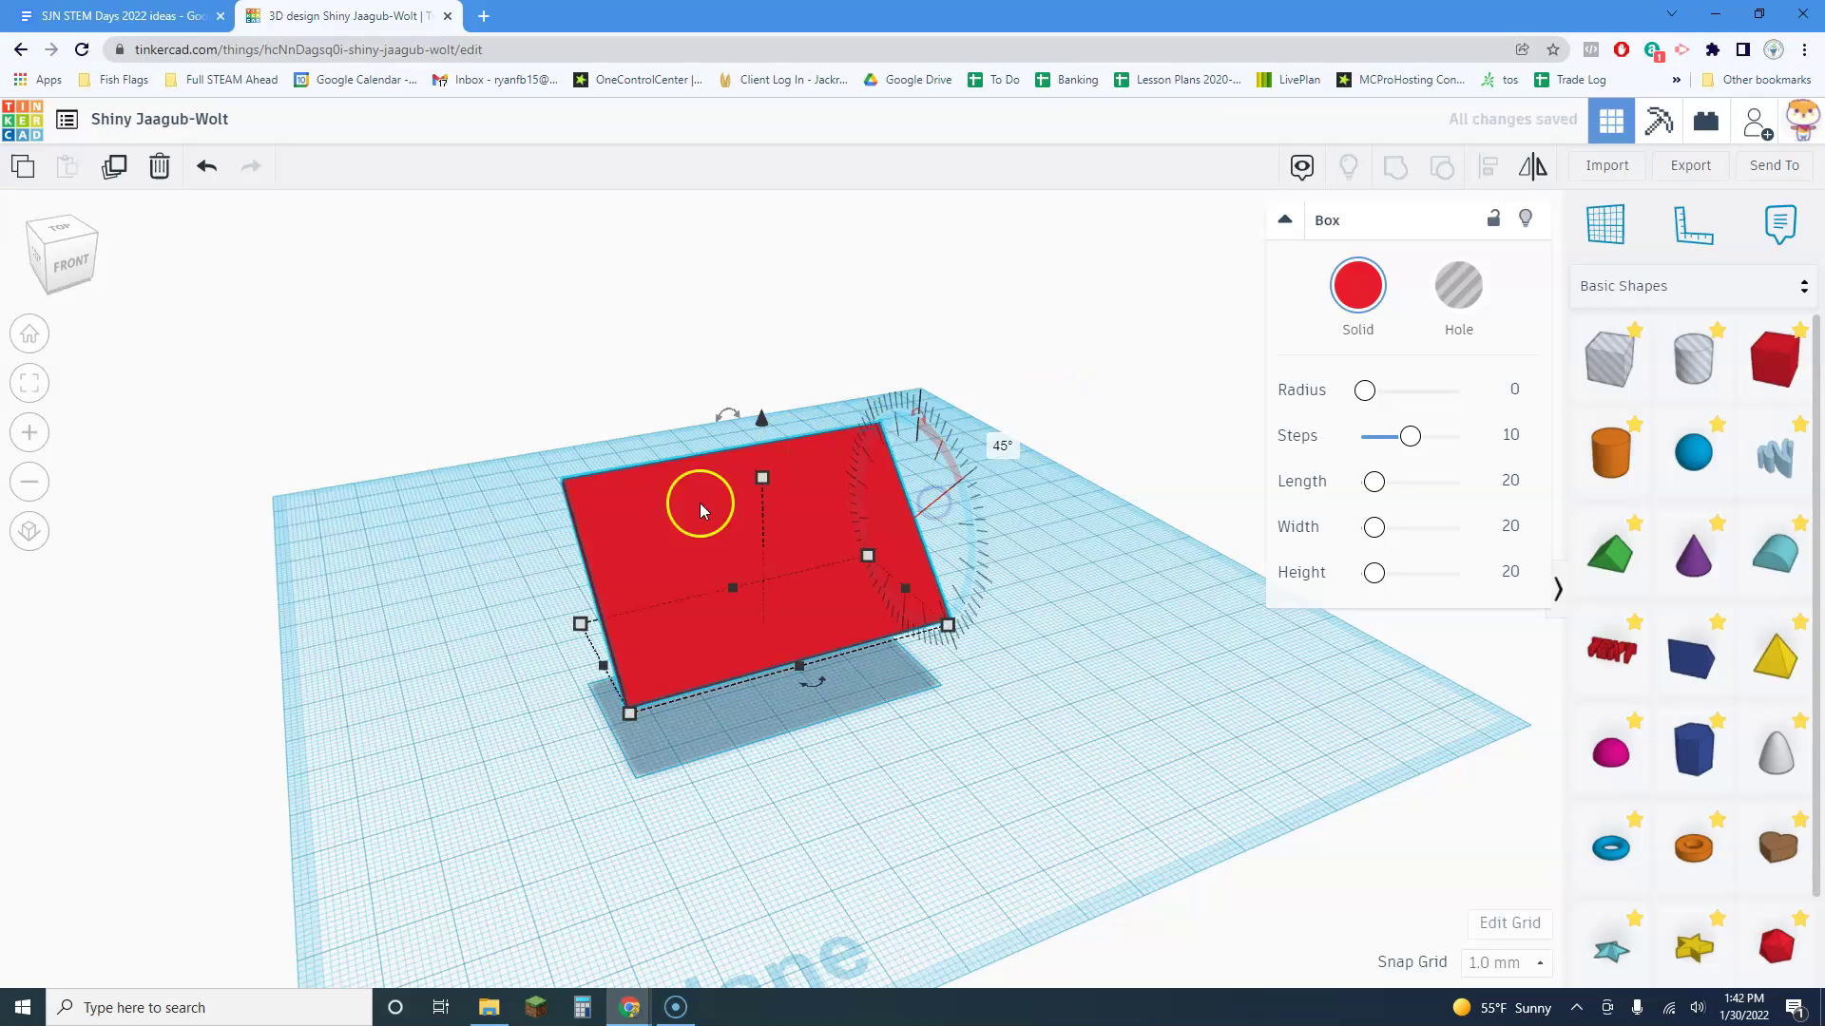
{"action": "right_click_drag", "start_coordinate": [699, 503], "coordinate": [762, 419]}
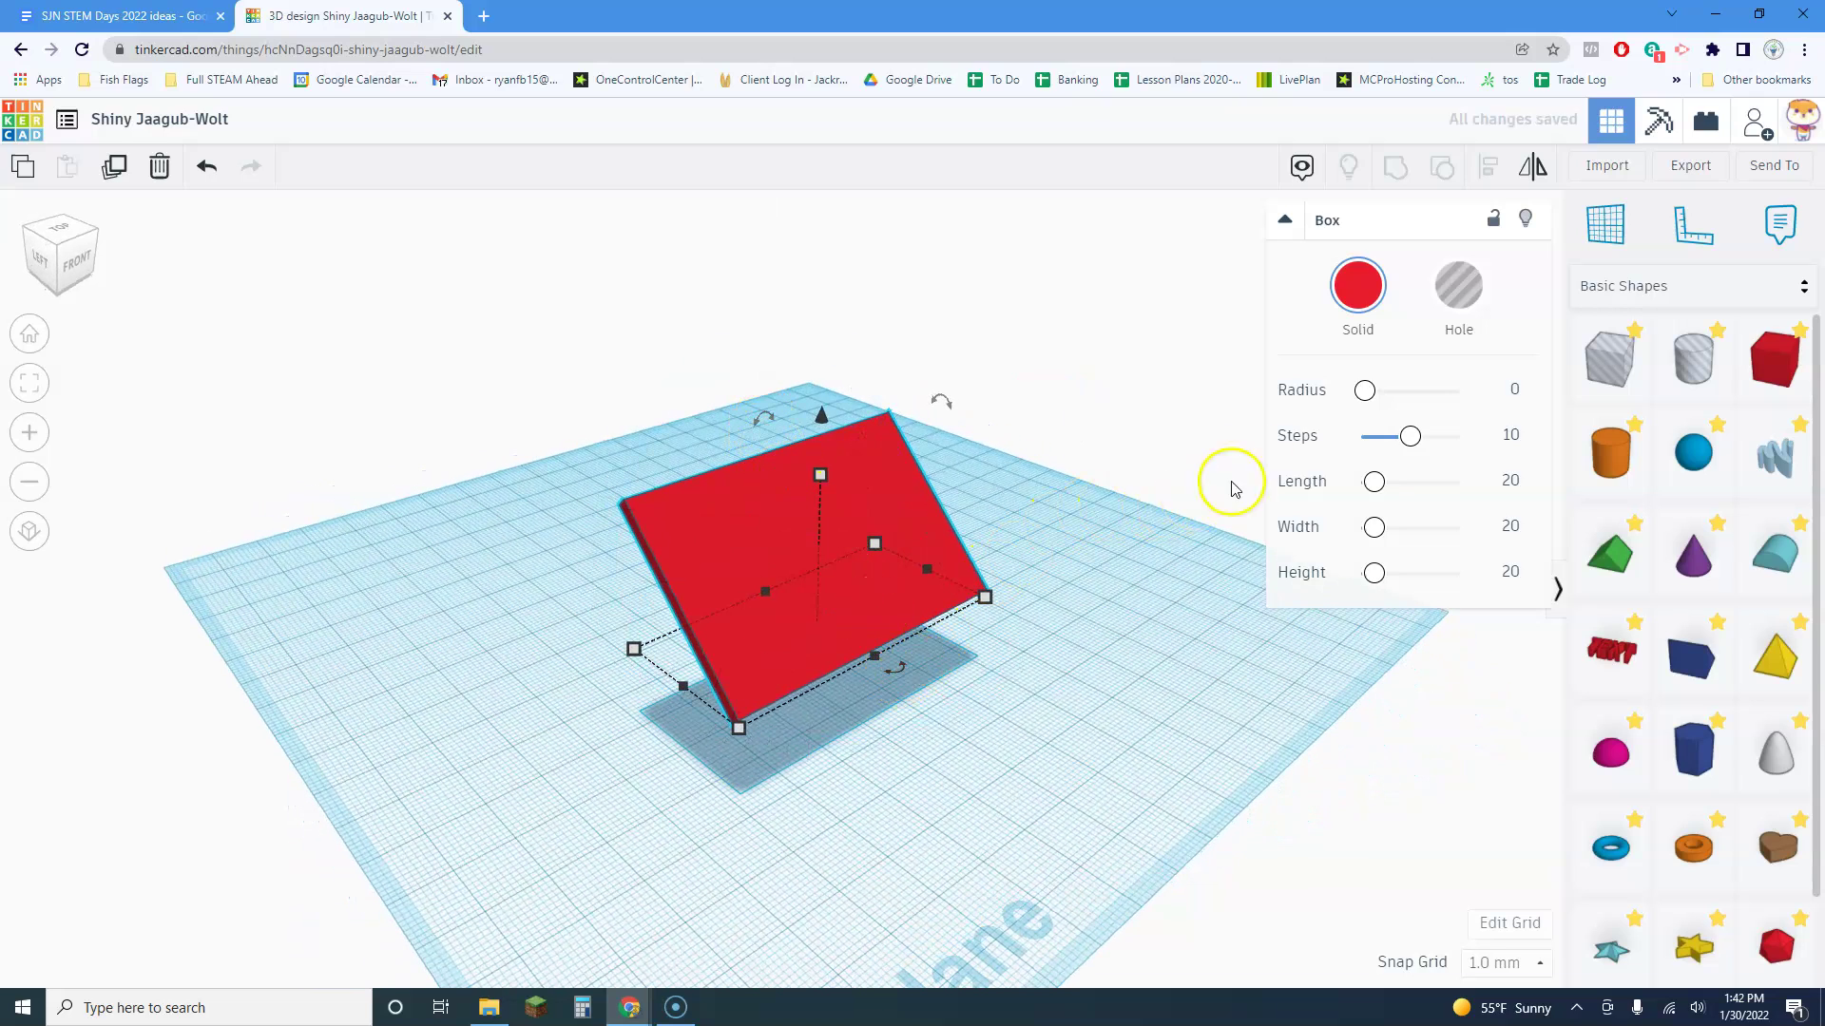
Round the slab's corners with a radius of 1.65
{"action": "left_click_drag", "start_coordinate": [1353, 394], "coordinate": [1372, 391]}
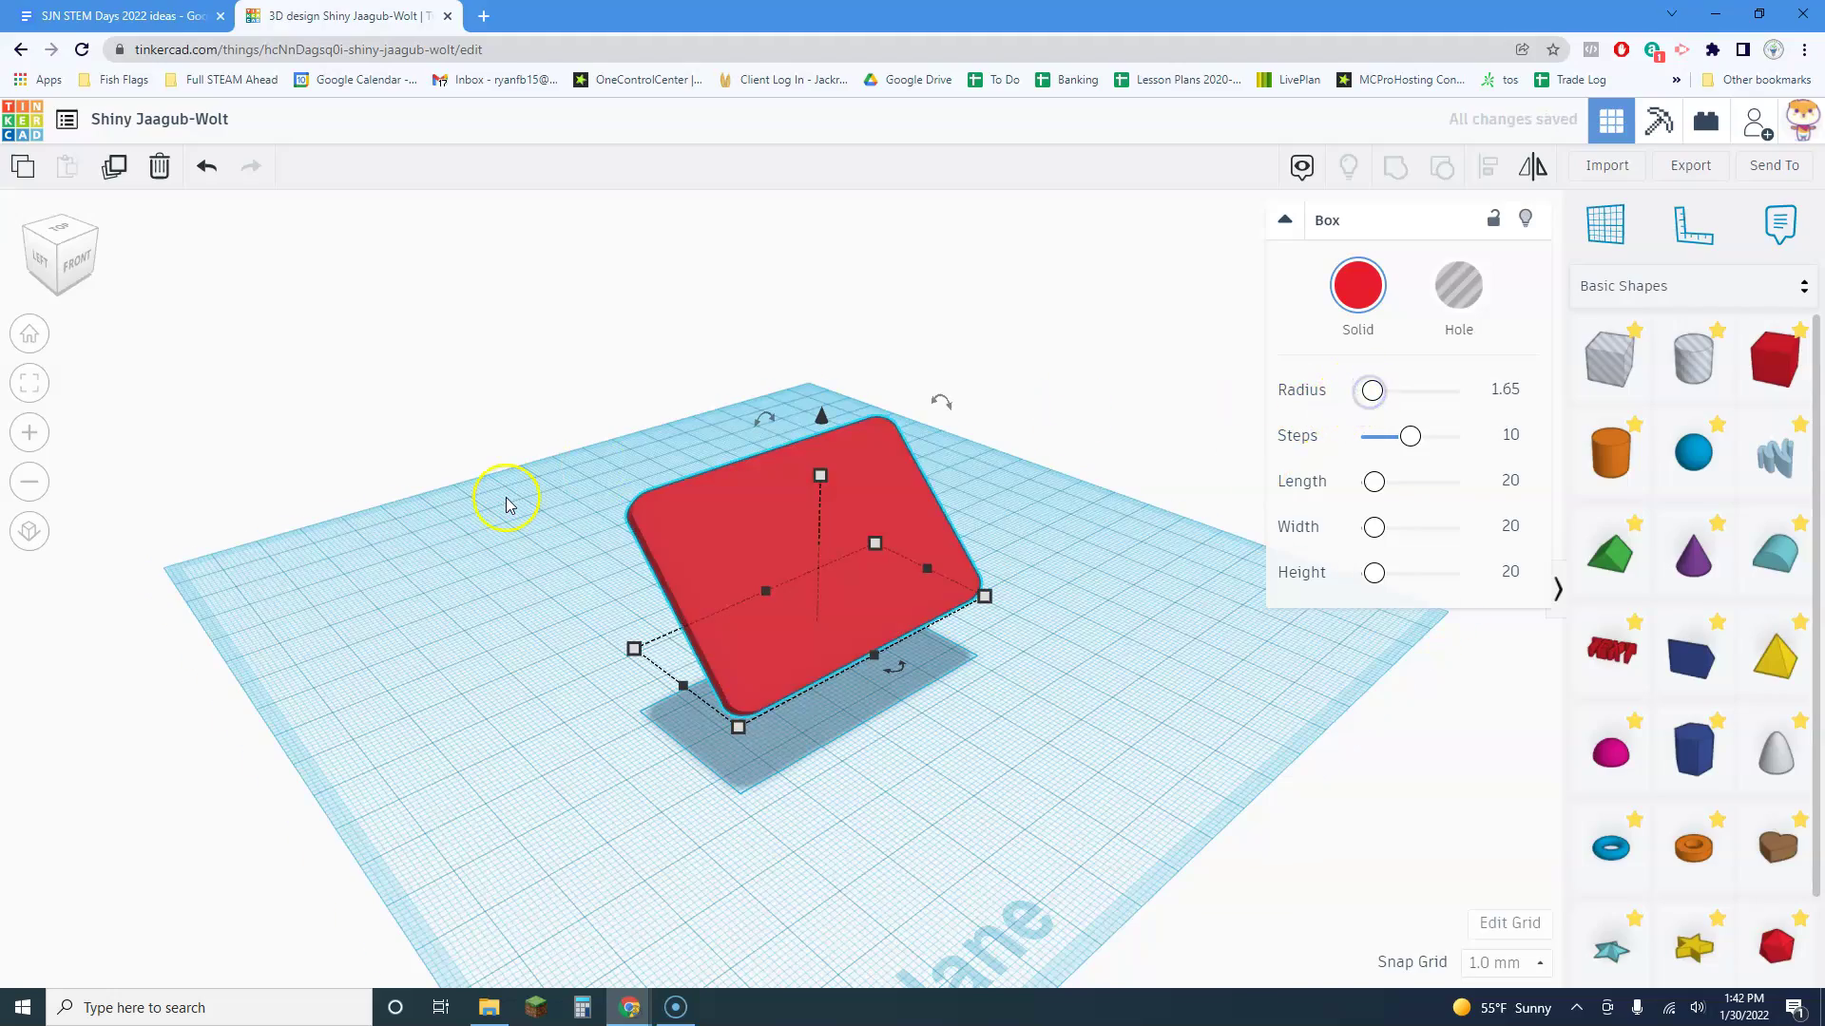
{"action": "scroll", "coordinate": [510, 531], "scroll_direction": "up", "scroll_amount": 2}
{"action": "right_click_drag", "start_coordinate": [510, 530], "coordinate": [945, 460]}
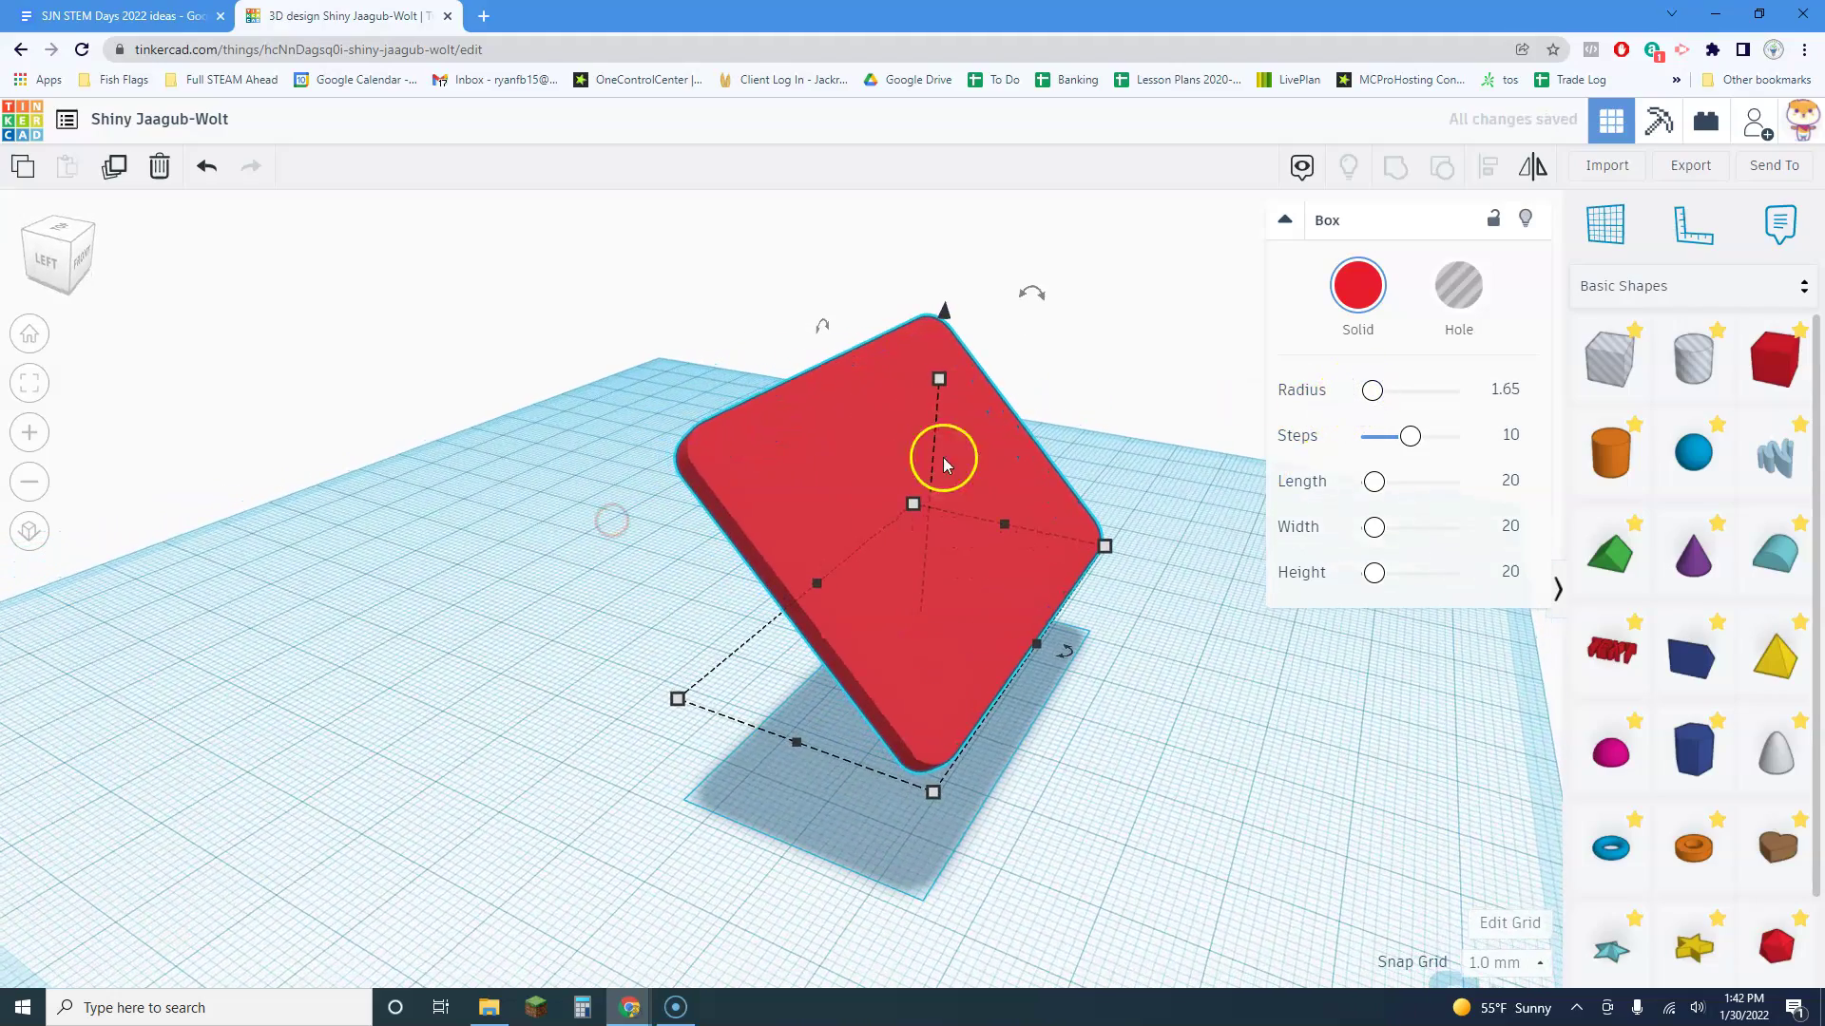
{"action": "scroll", "coordinate": [861, 489], "scroll_direction": "down", "scroll_amount": 2}
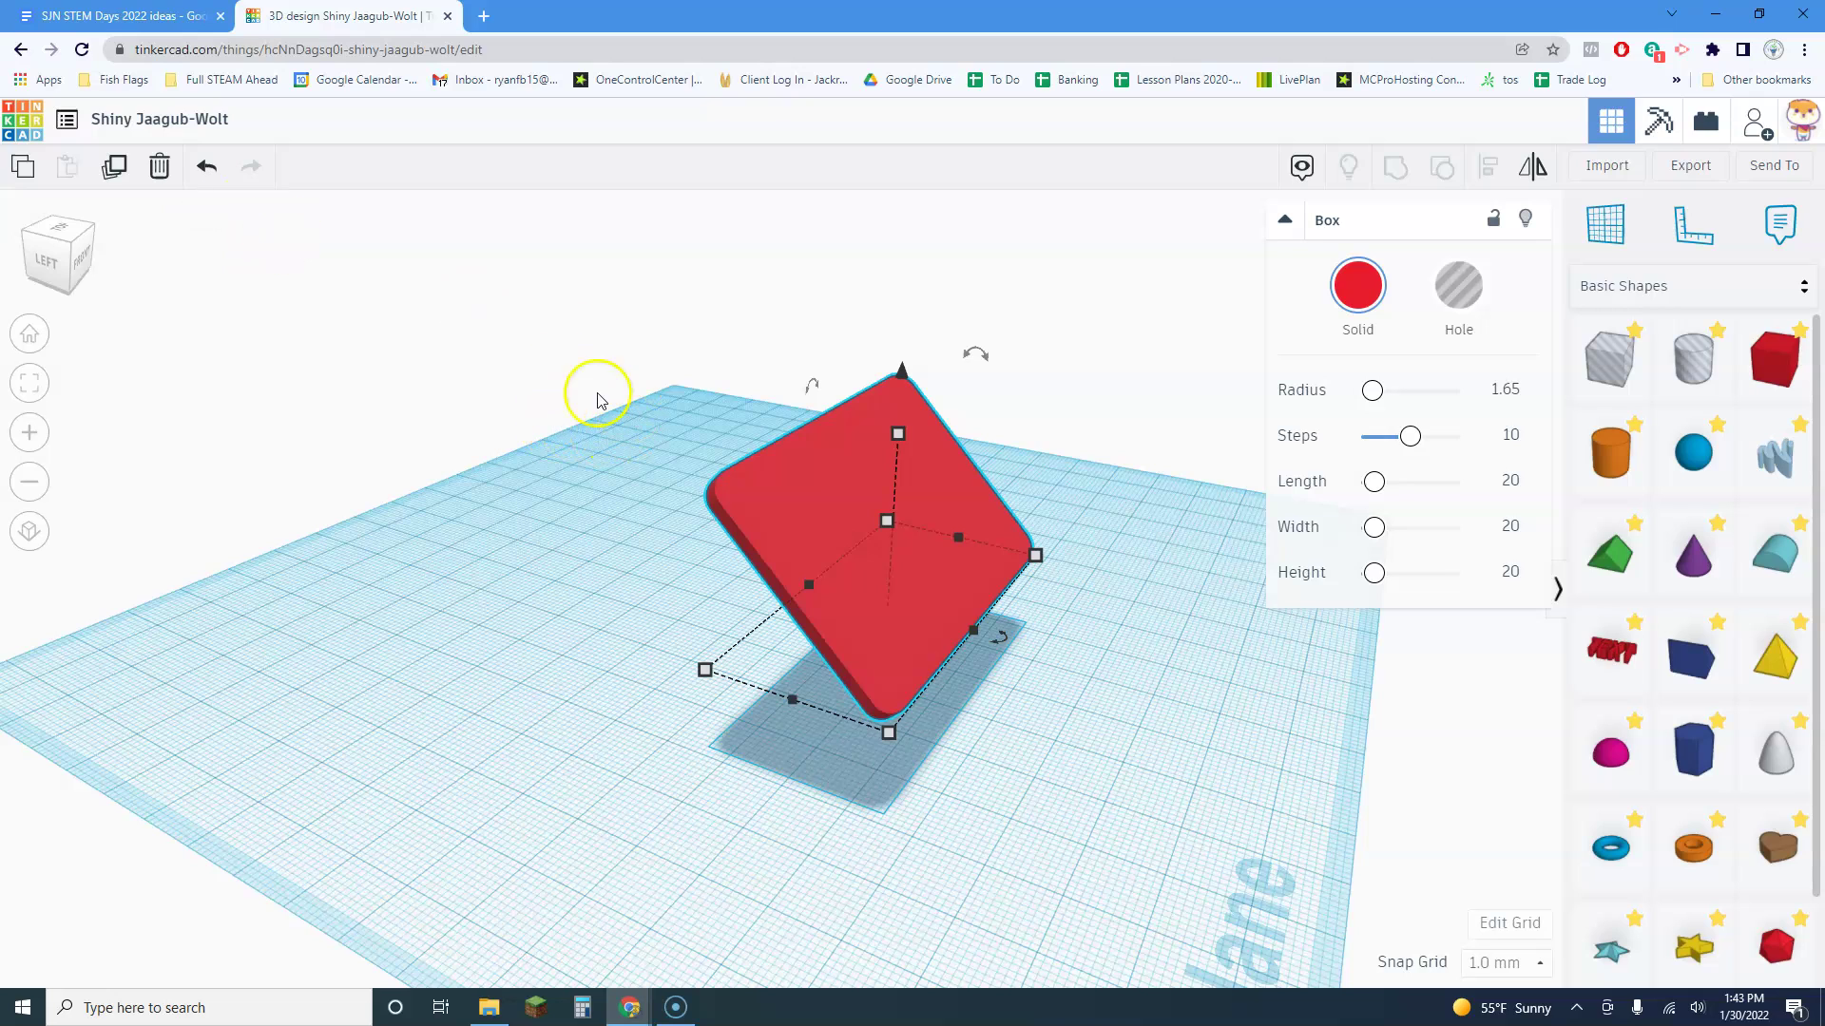
Undo the tilt, rounding, flattening and lift, restoring the plain 20 mm cube
{"action": "left_click", "coordinate": [206, 175]}
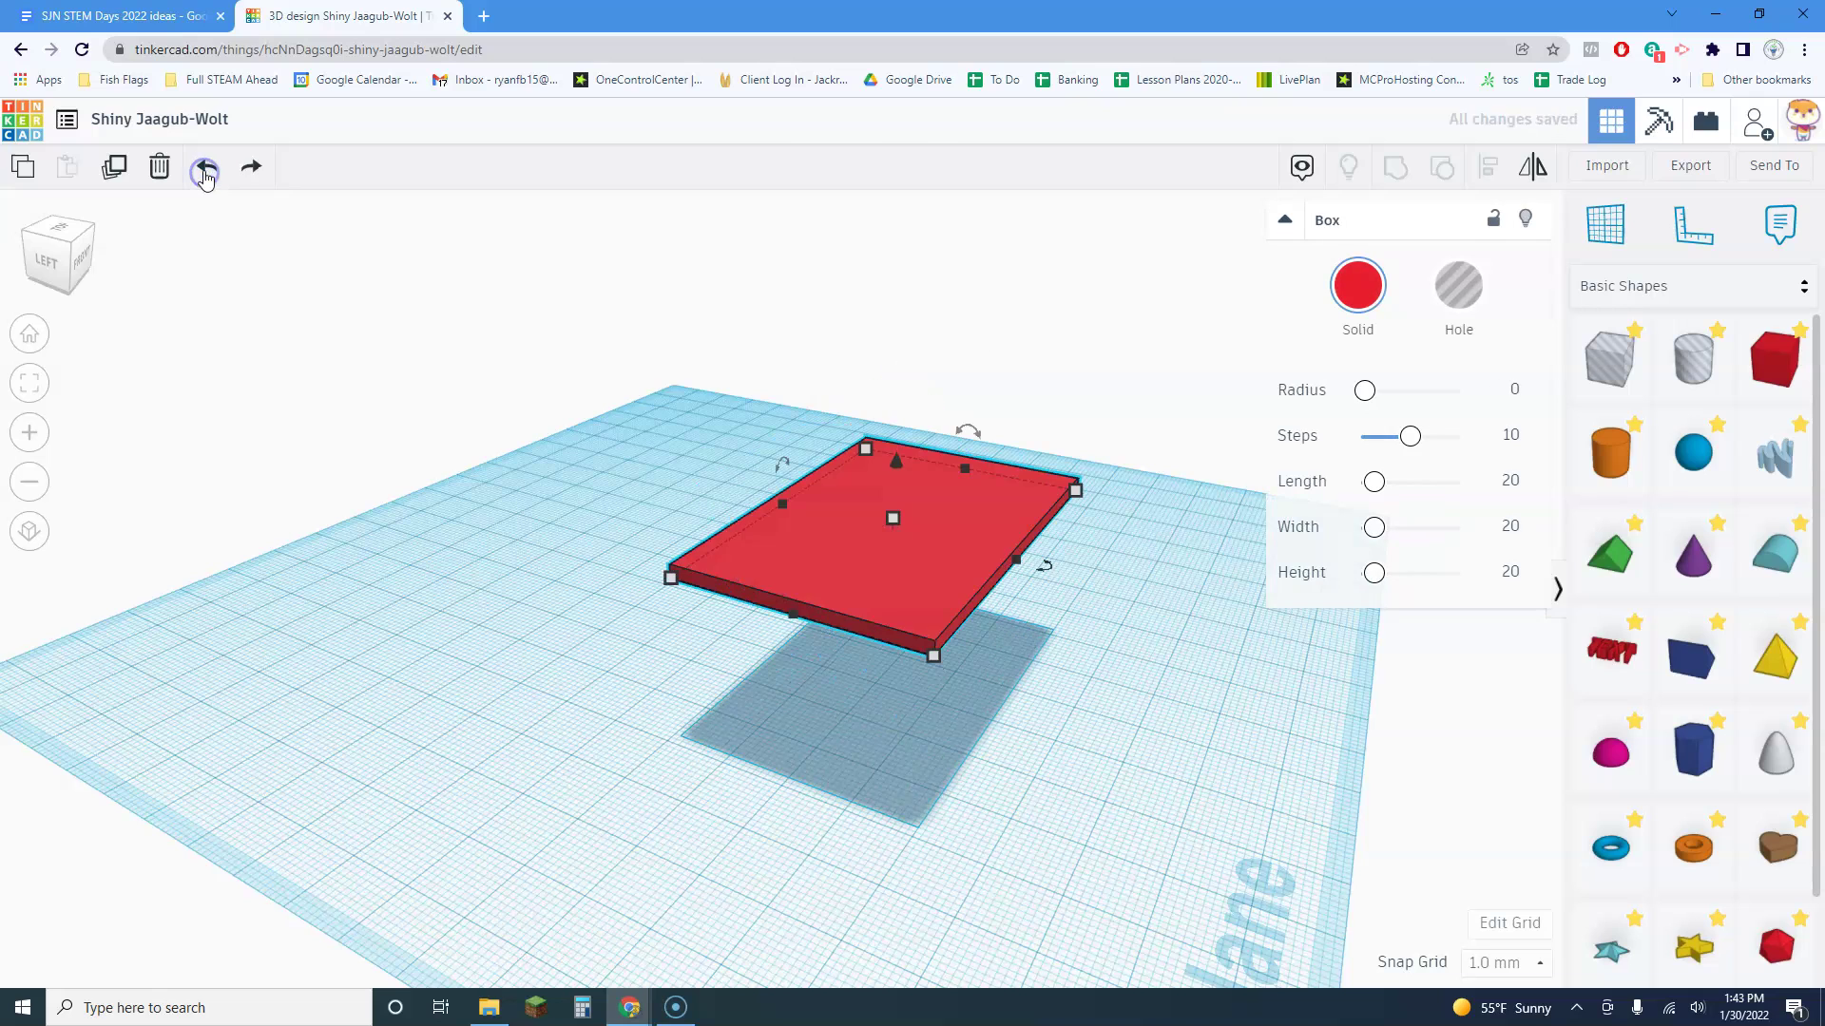
{"action": "left_click", "coordinate": [205, 174]}
{"action": "left_click", "coordinate": [205, 175]}
{"action": "left_click", "coordinate": [205, 175]}
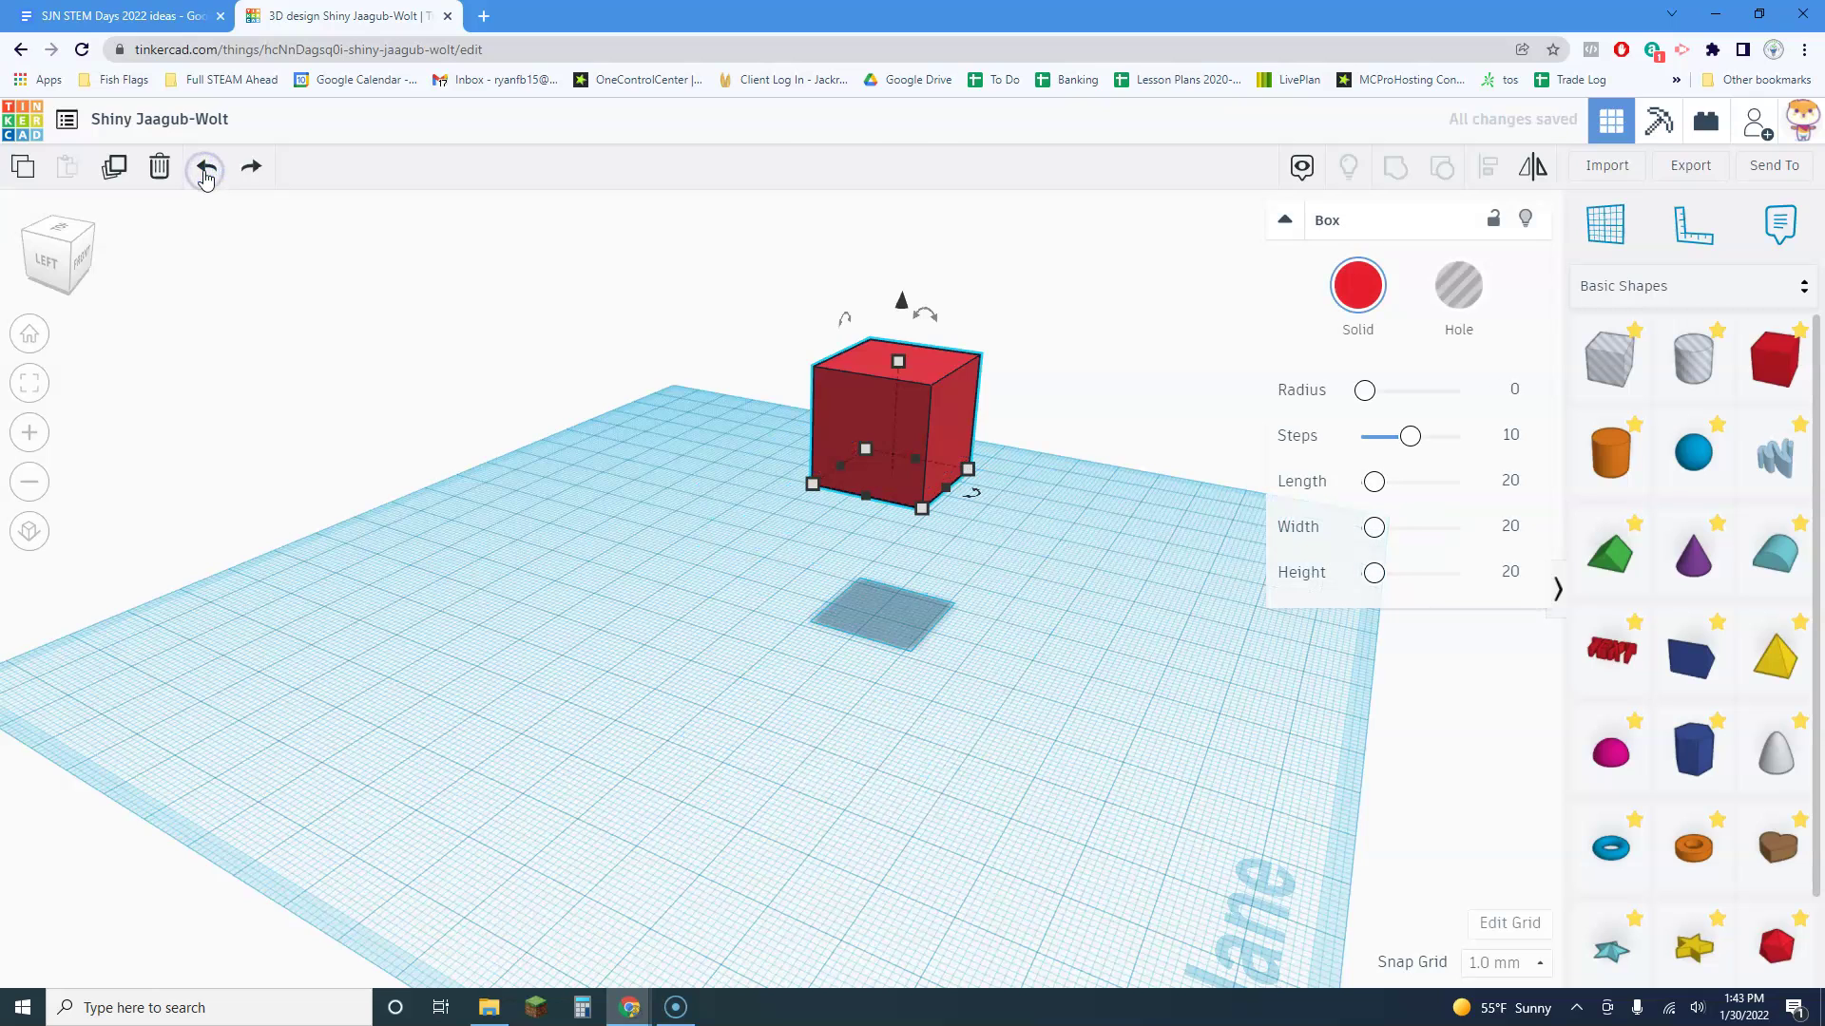
{"action": "left_click", "coordinate": [205, 175]}
{"action": "left_click", "coordinate": [206, 175]}
Move the cube left and forward and colour it teal
{"action": "right_click_drag", "start_coordinate": [903, 580], "coordinate": [965, 492]}
{"action": "left_click_drag", "start_coordinate": [964, 493], "coordinate": [826, 576]}
{"action": "left_click", "coordinate": [1357, 285]}
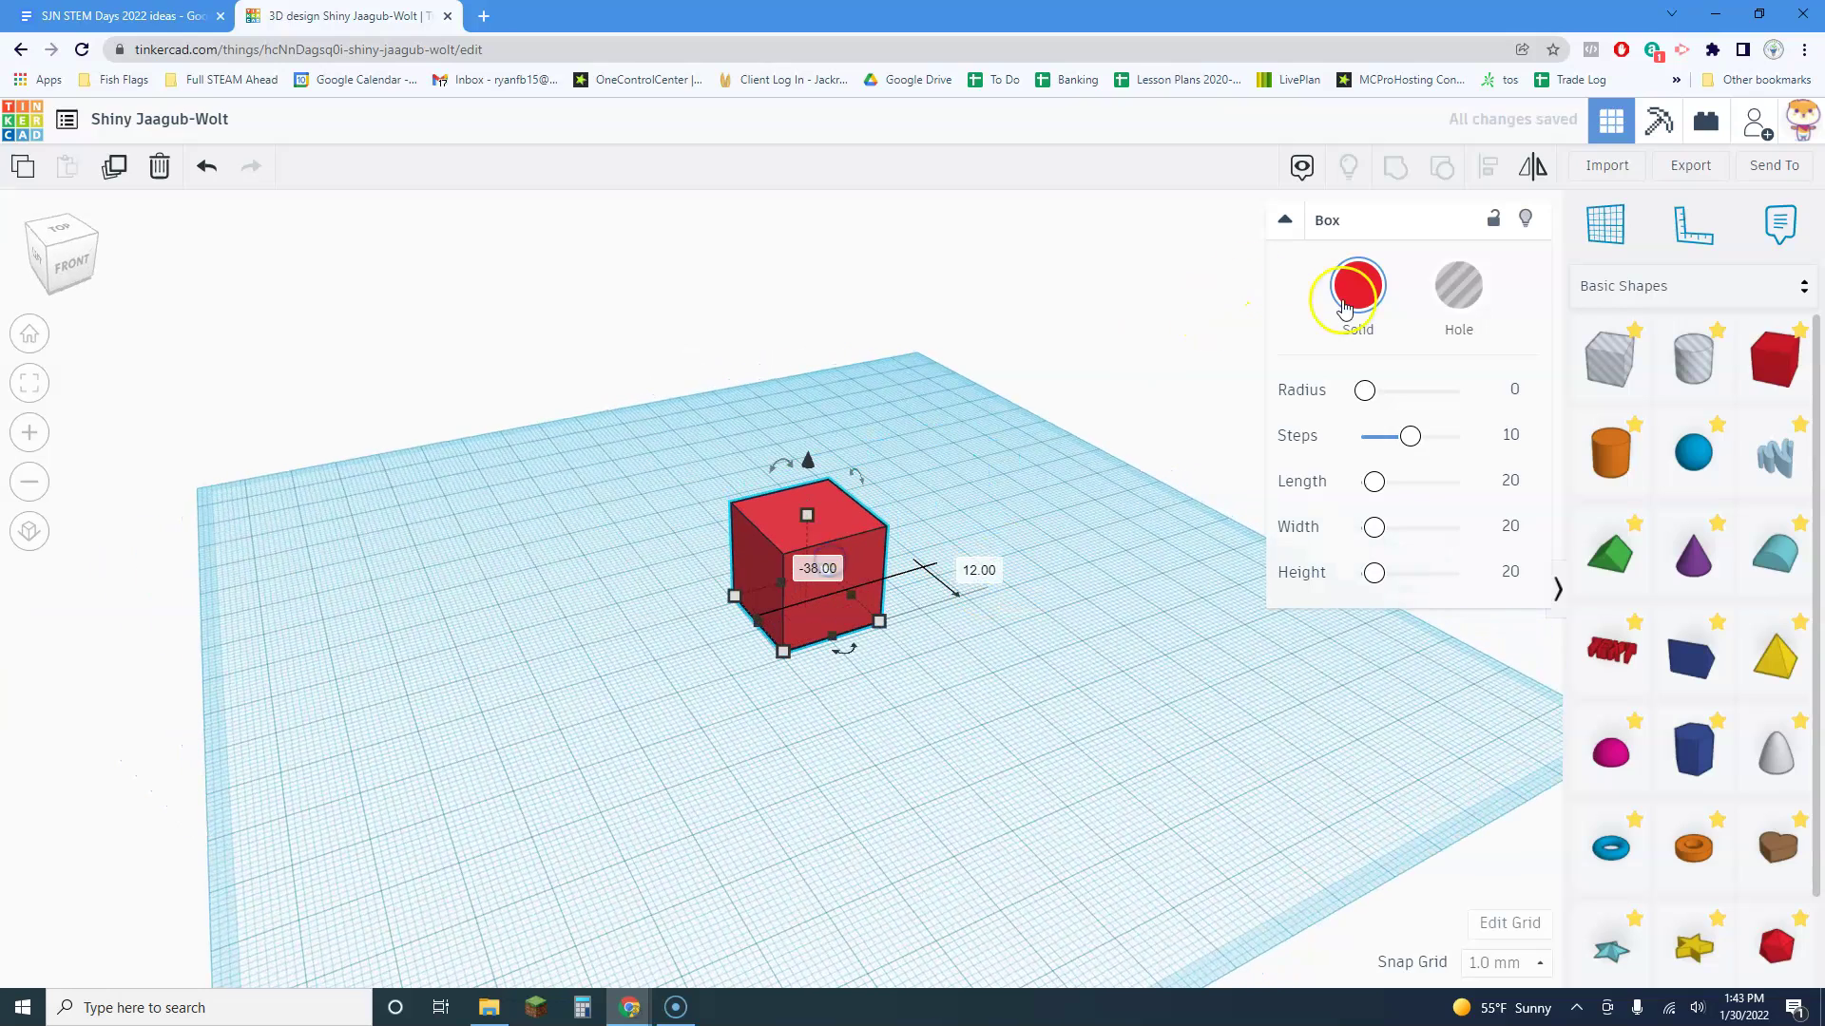
{"action": "left_click", "coordinate": [1471, 475]}
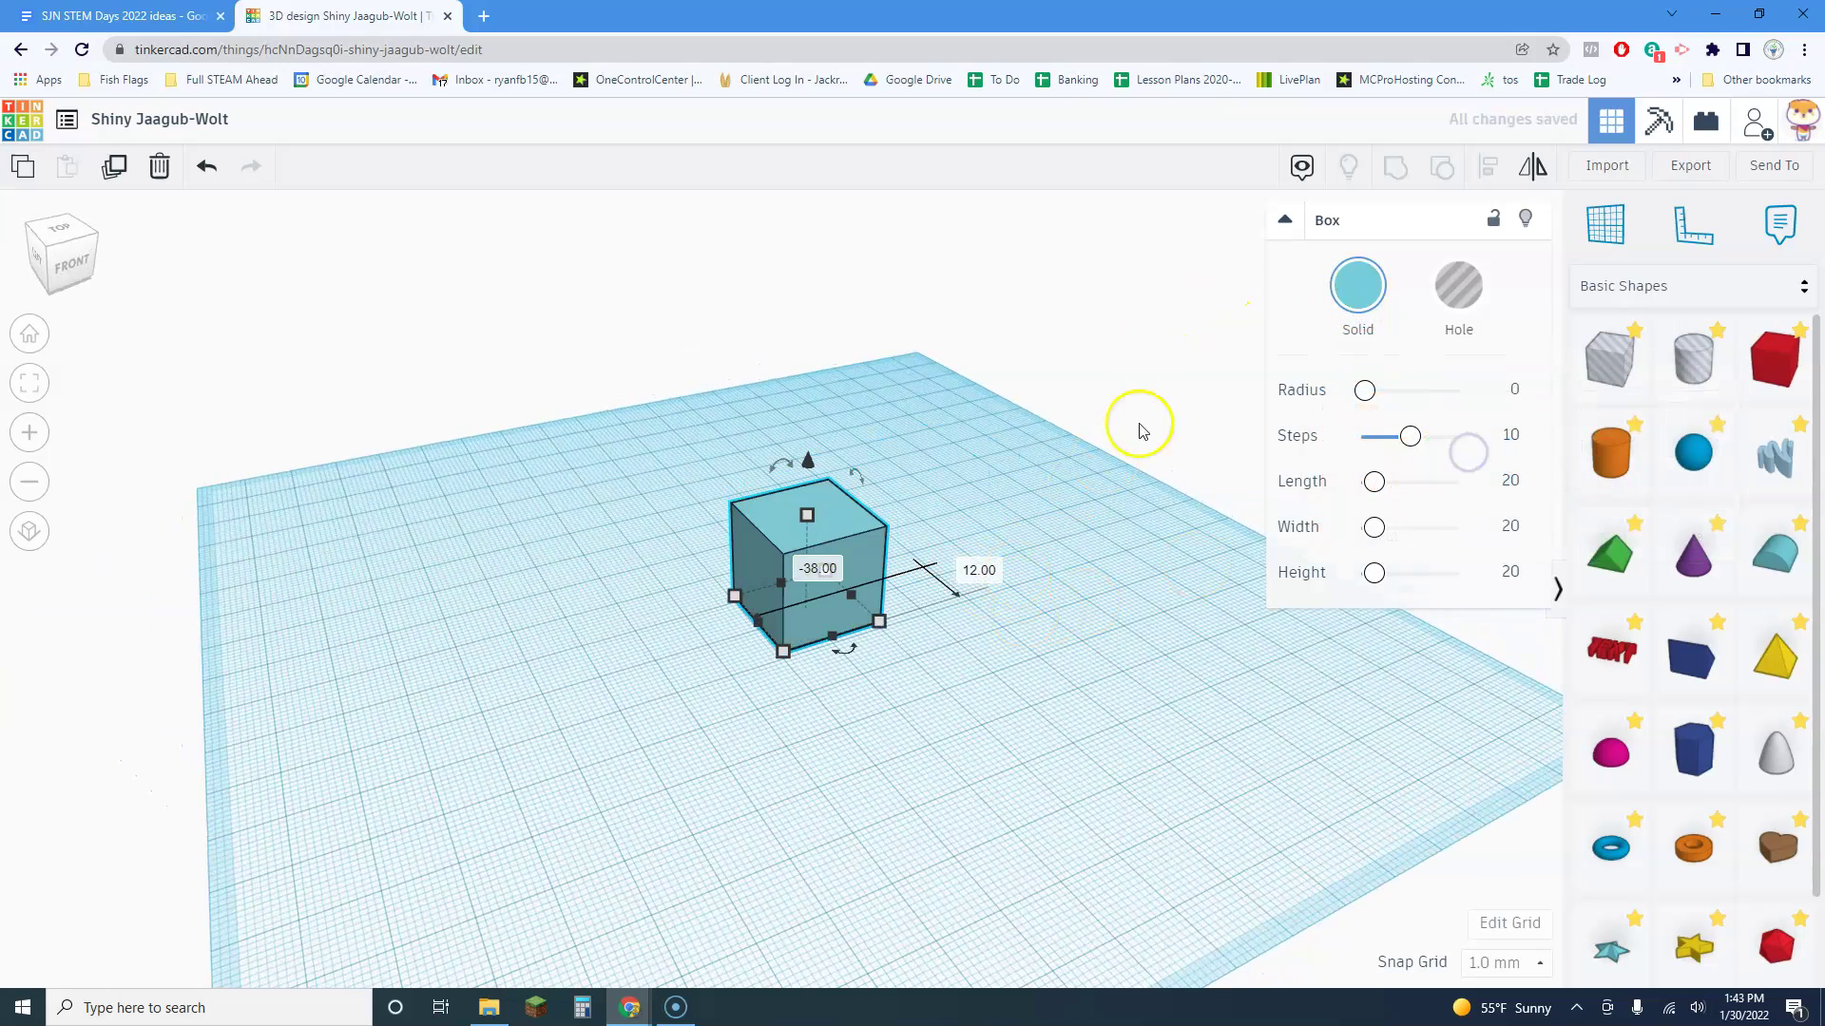
{"action": "left_click", "coordinate": [996, 421]}
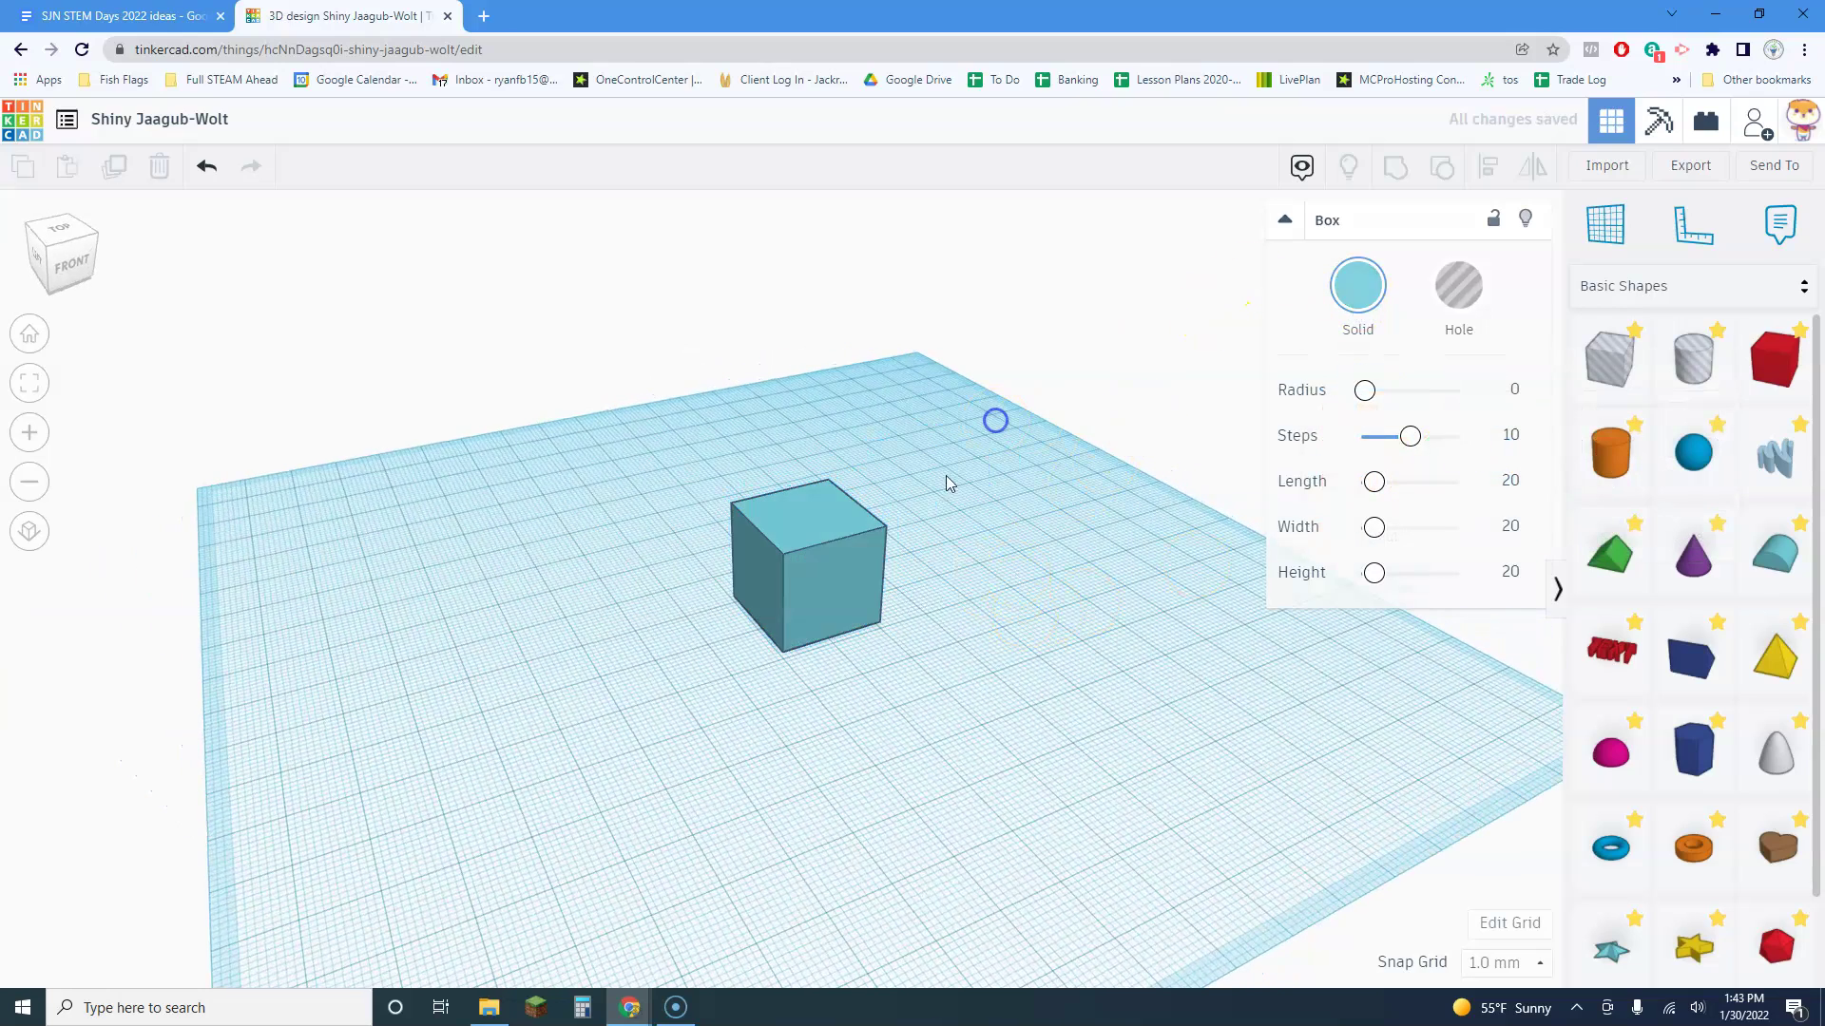
Make the teal cube transparent
{"action": "left_click", "coordinate": [828, 613]}
{"action": "left_click", "coordinate": [1340, 302]}
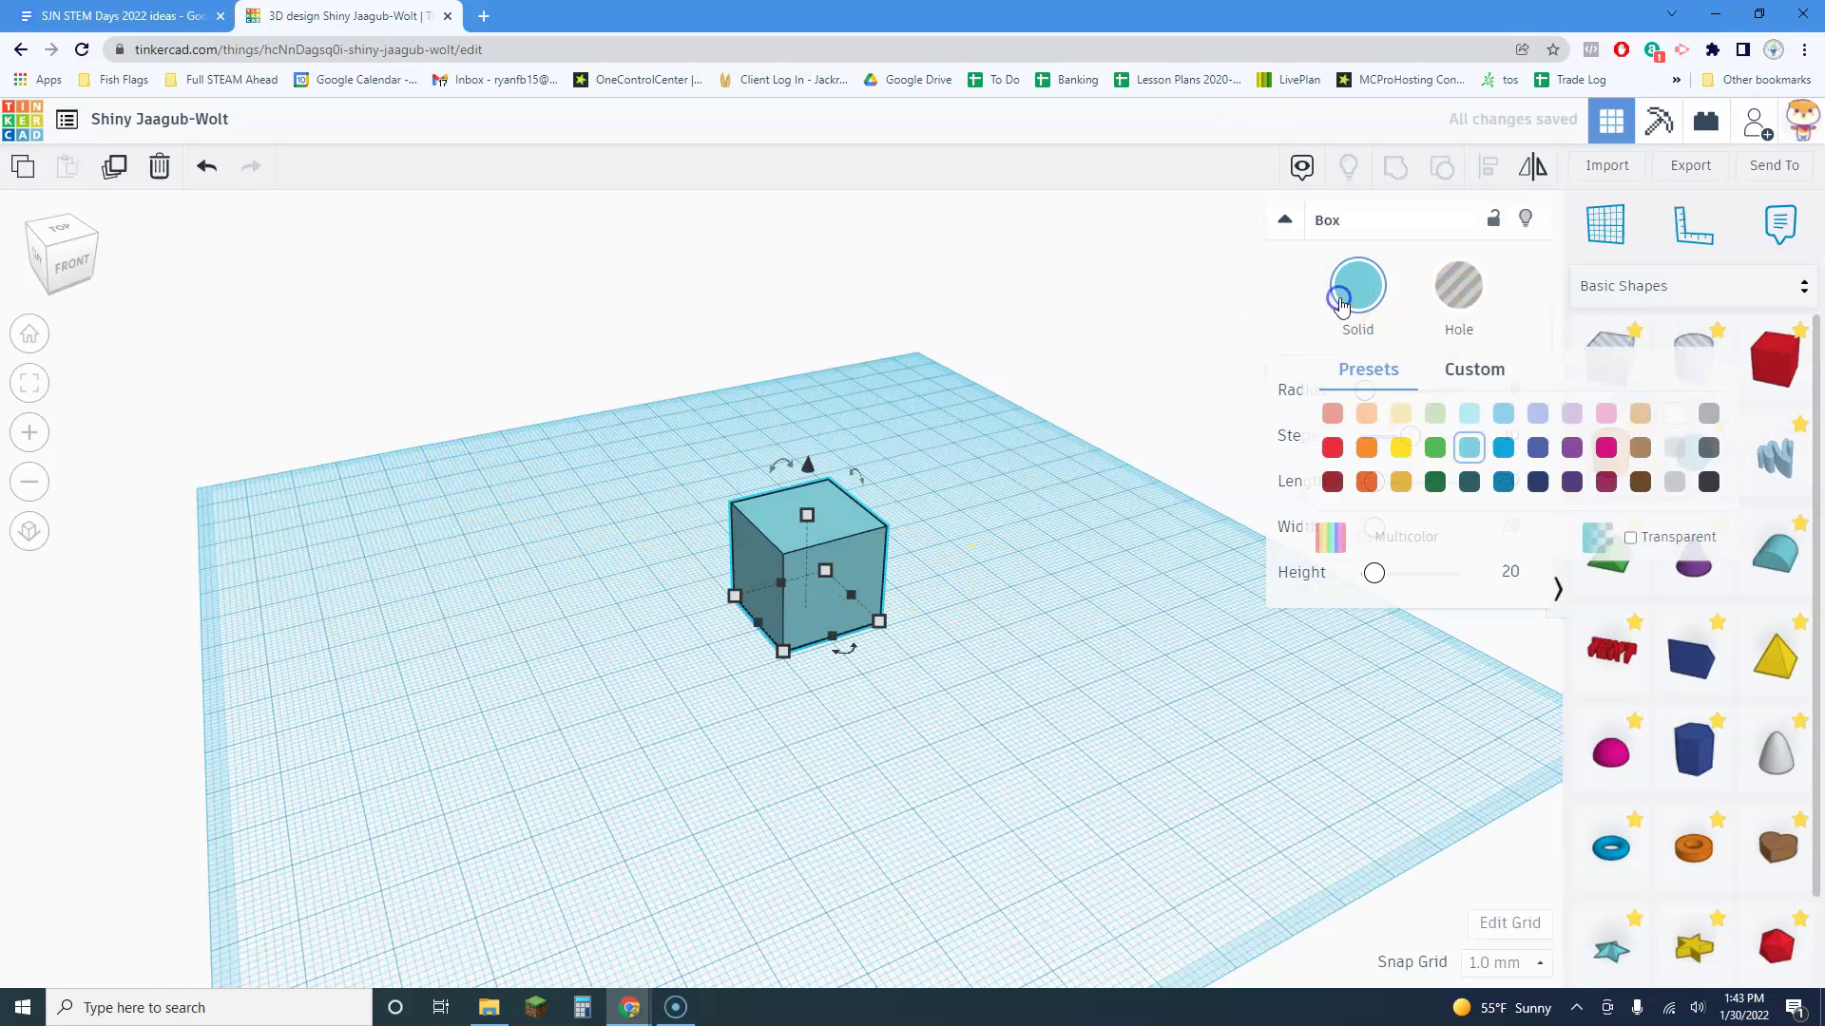
{"action": "left_click", "coordinate": [1630, 538]}
{"action": "left_click", "coordinate": [922, 587]}
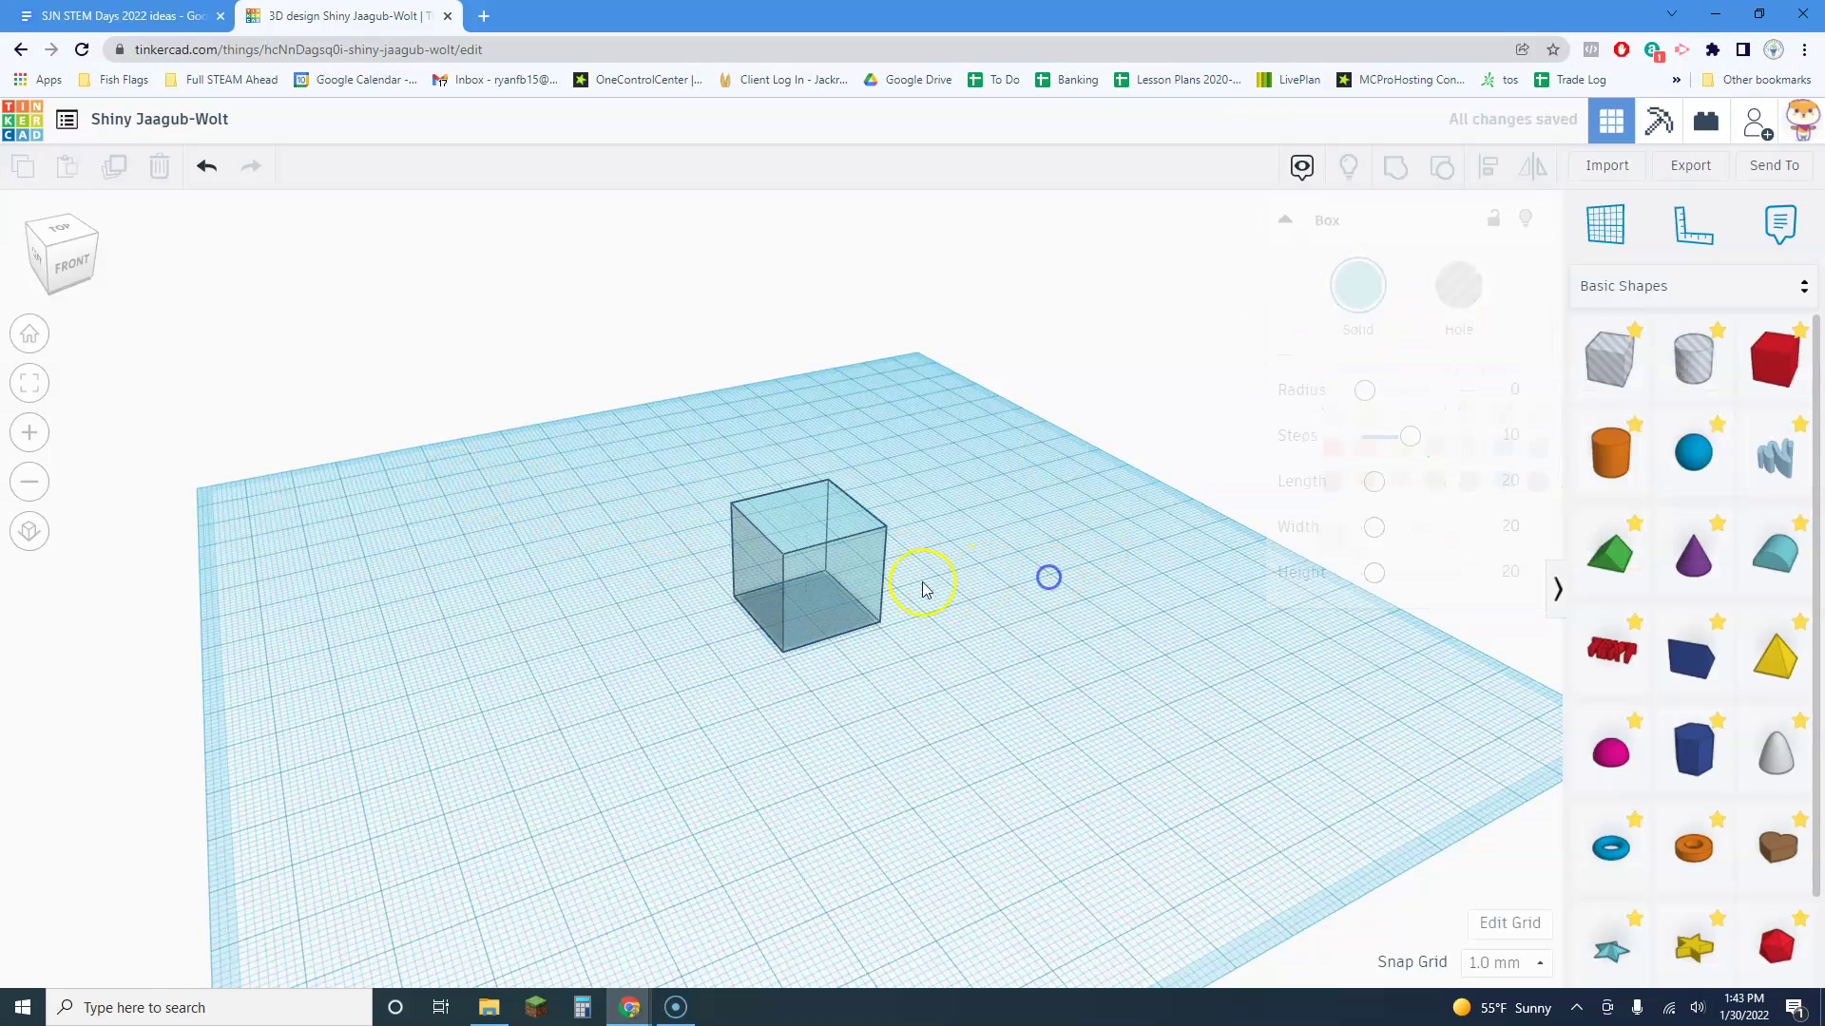
{"action": "scroll", "coordinate": [936, 594], "scroll_direction": "up", "scroll_amount": 5}
{"action": "left_click", "coordinate": [872, 536]}
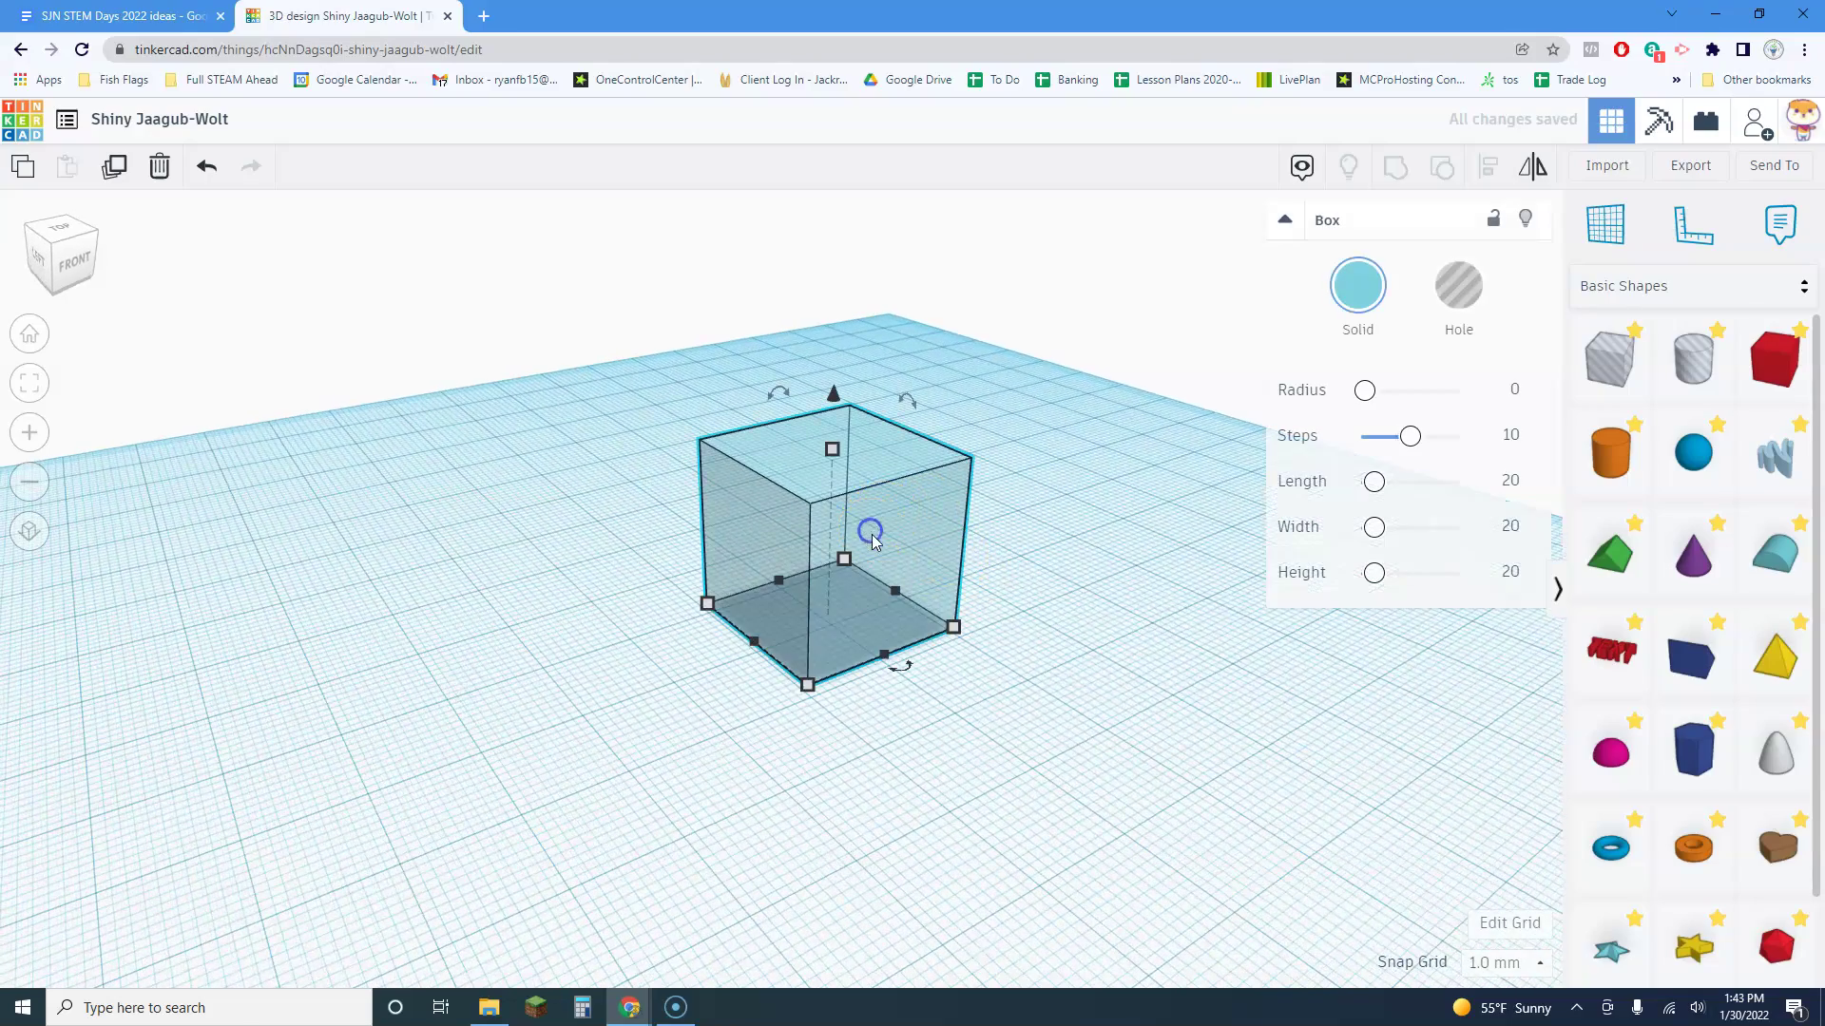
{"action": "scroll", "coordinate": [990, 516], "scroll_direction": "down", "scroll_amount": 3}
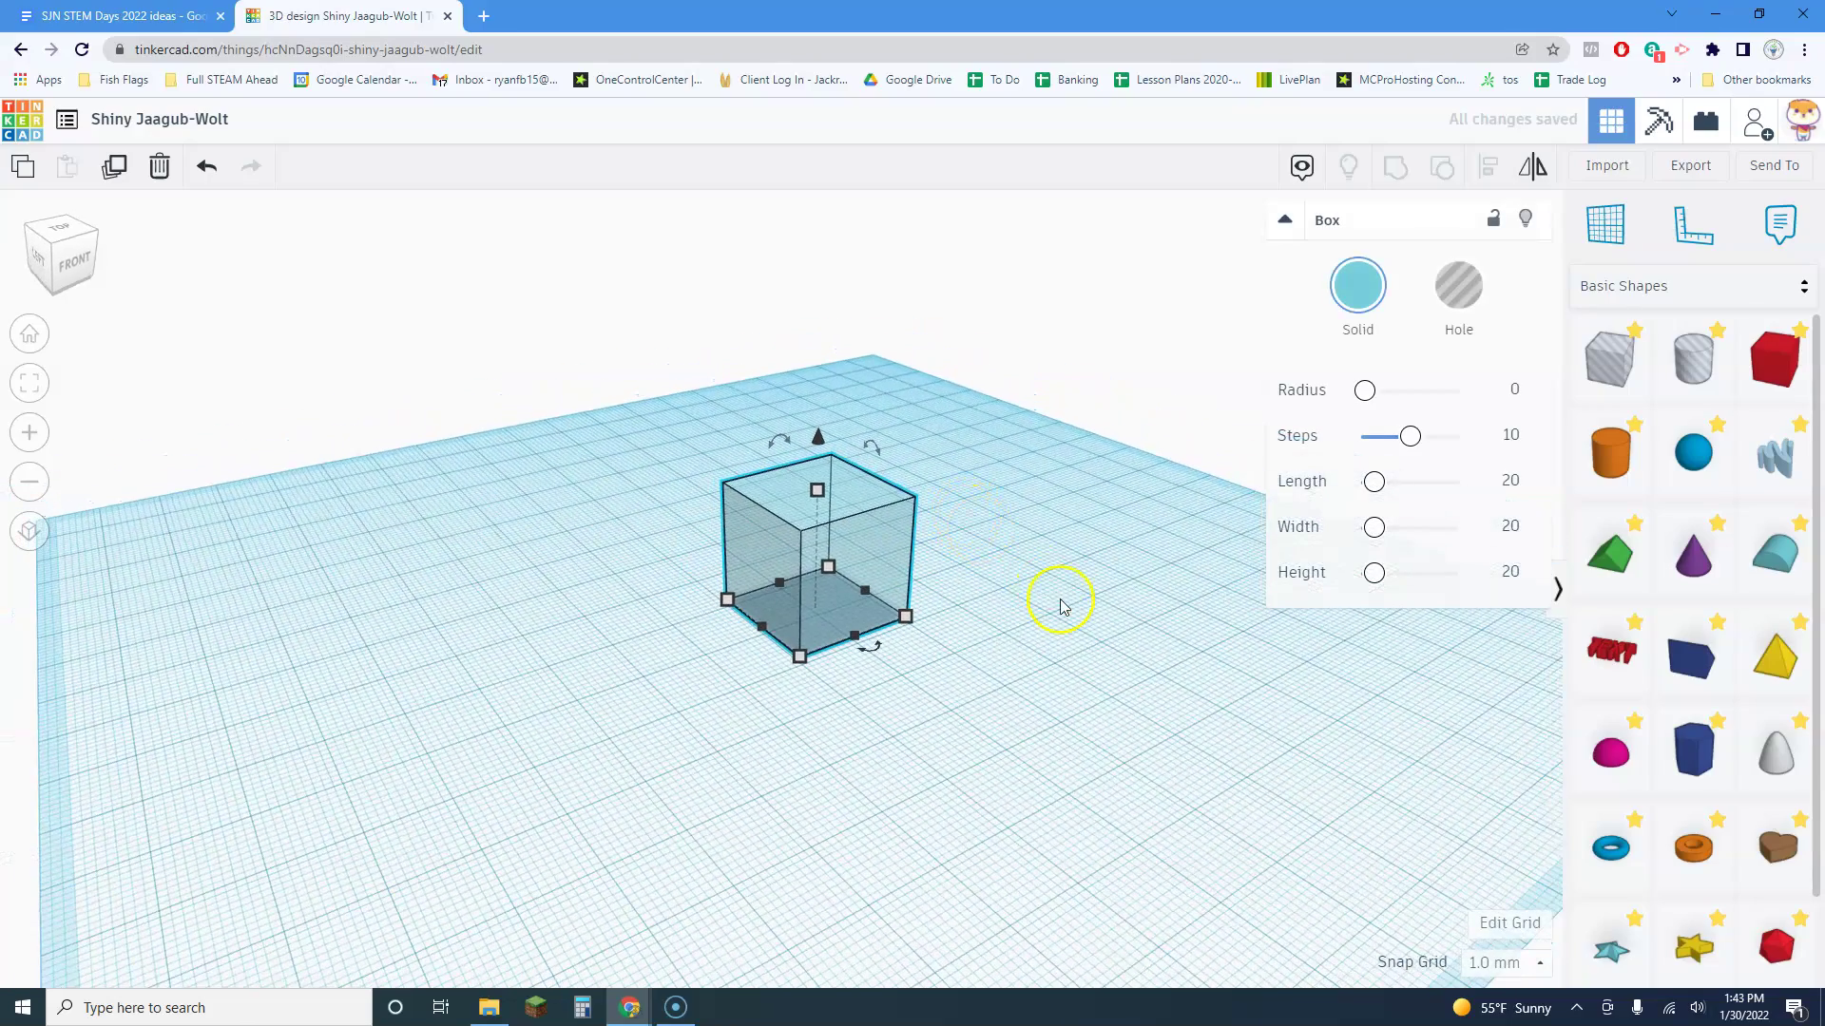
{"action": "right_click_drag", "start_coordinate": [1062, 606], "coordinate": [998, 554]}
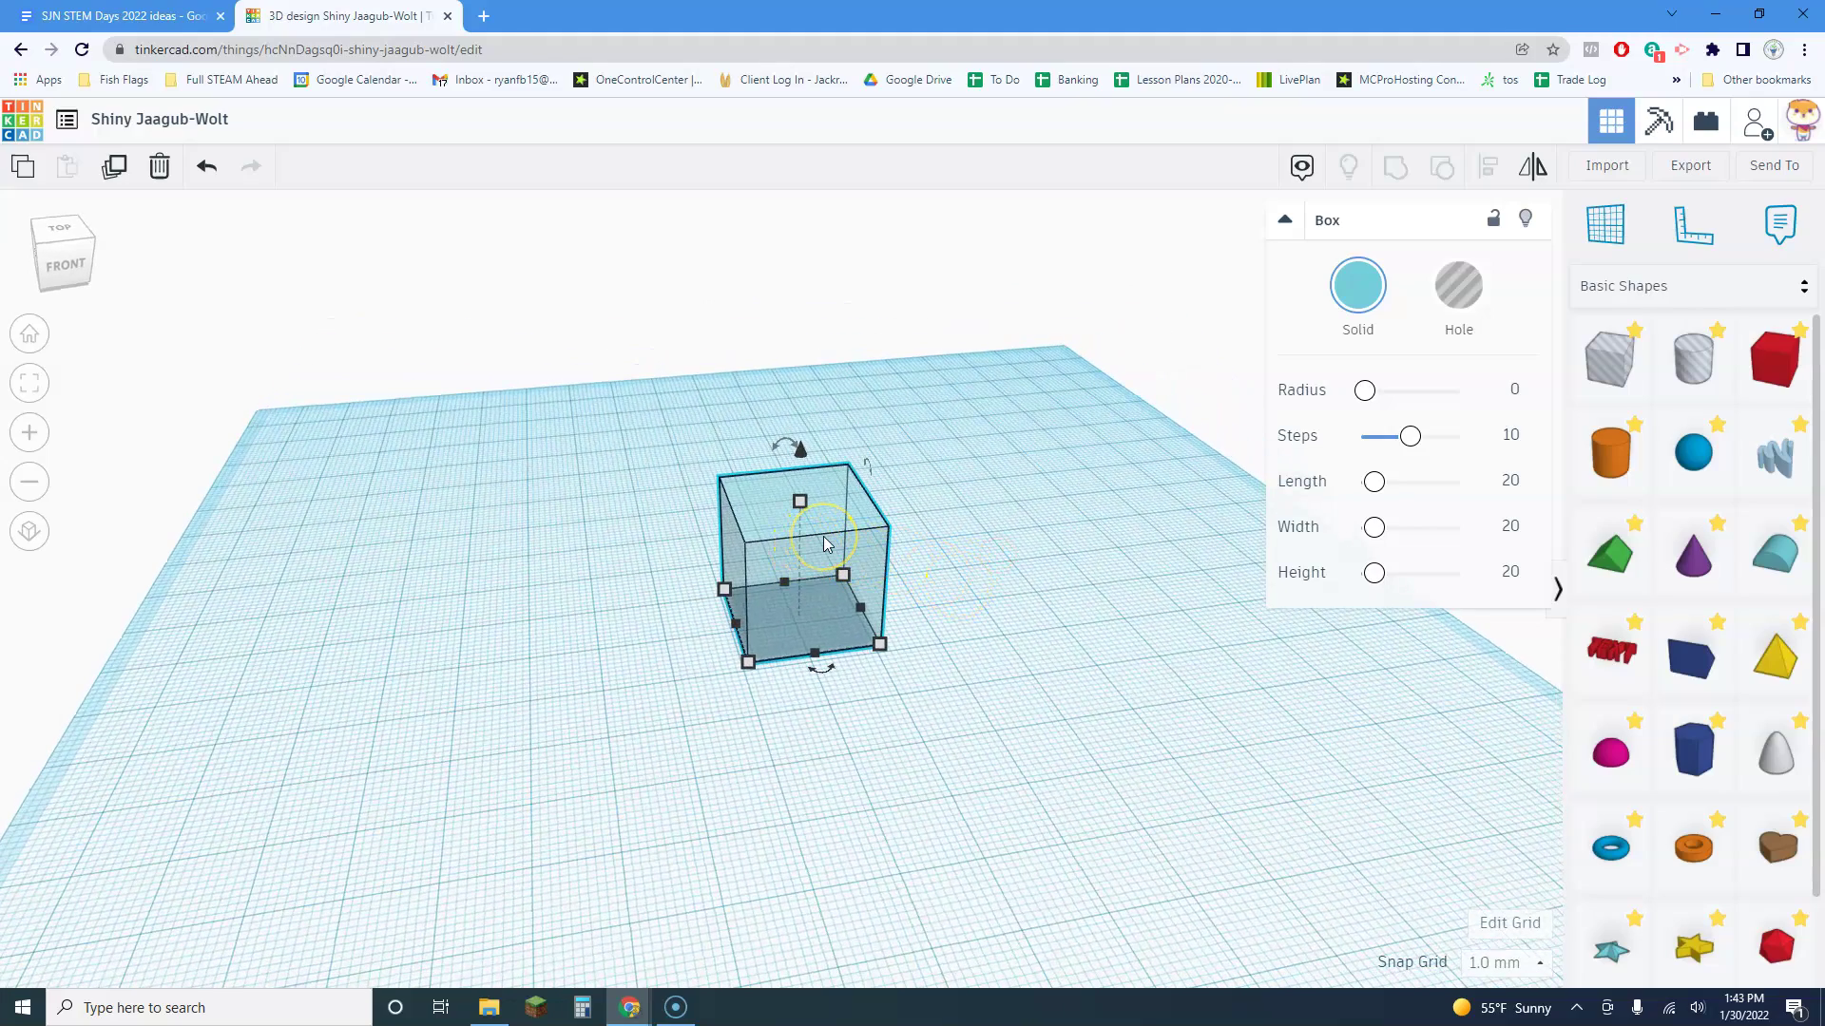
{"action": "scroll", "coordinate": [917, 622], "scroll_direction": "up", "scroll_amount": 2}
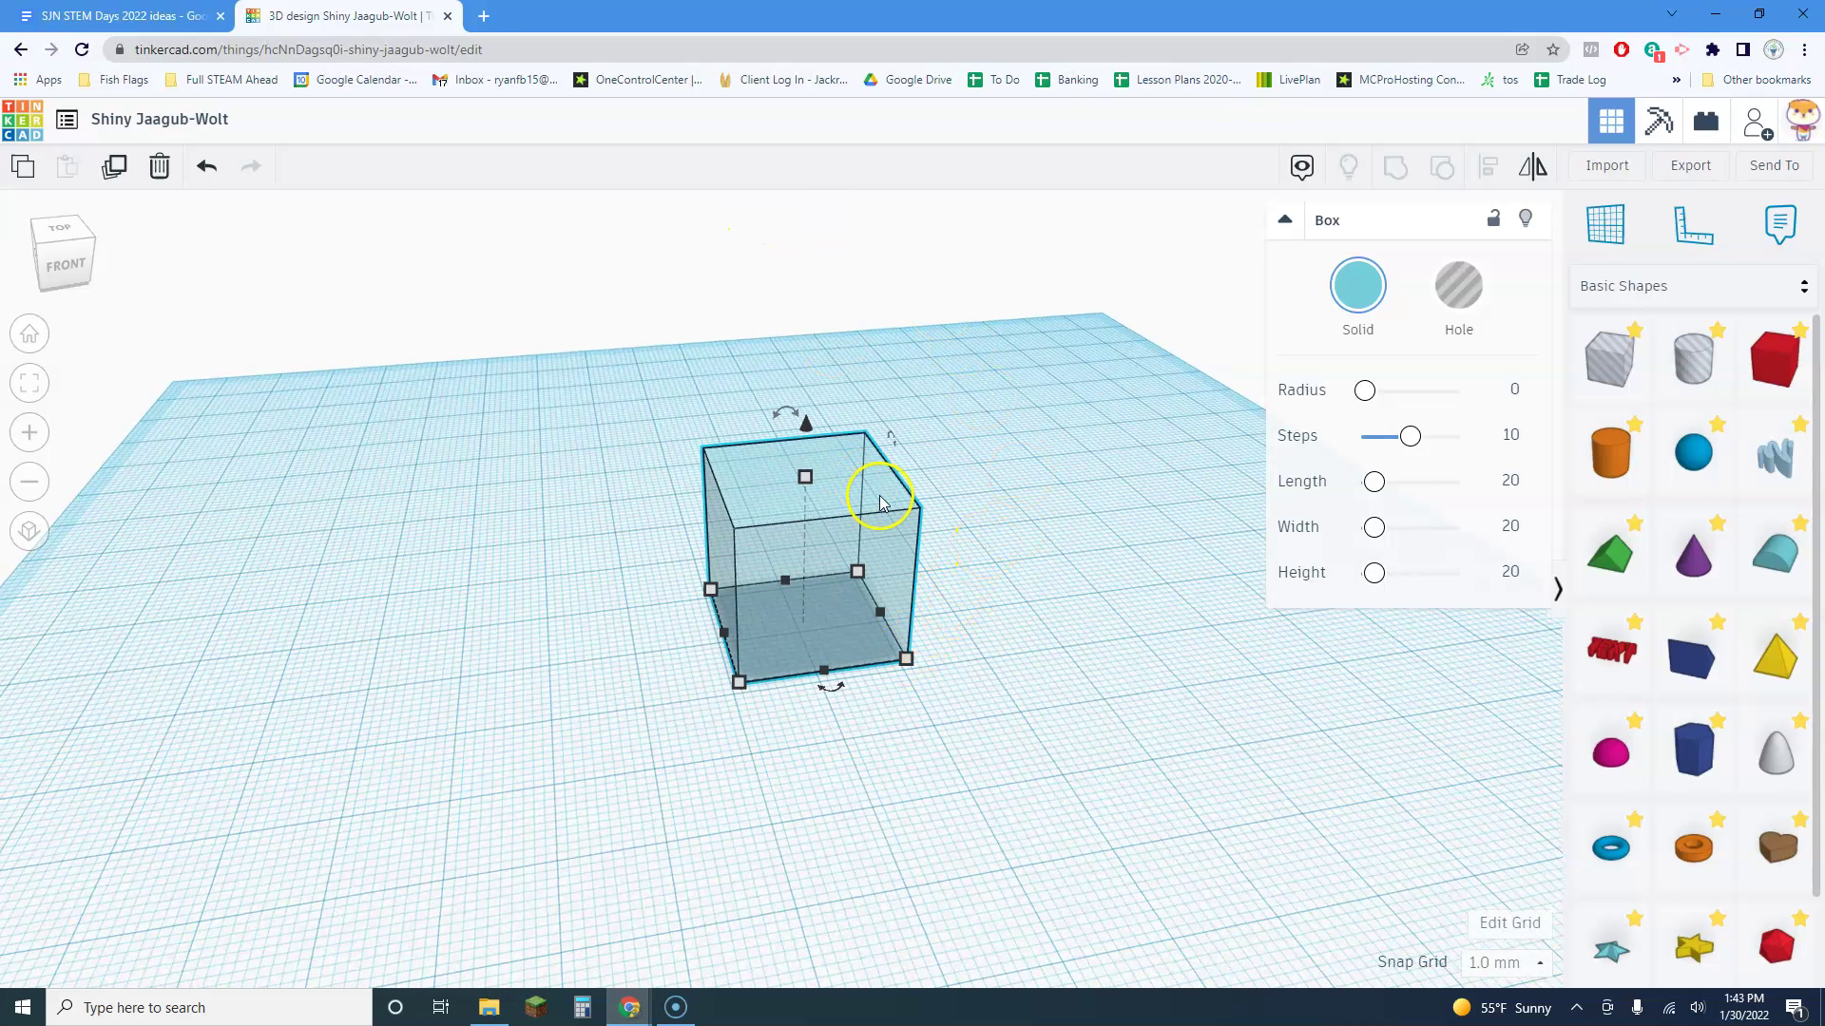
Replace the box with a new Cone stretched to about 42 mm tall
{"action": "key", "text": "Delete"}
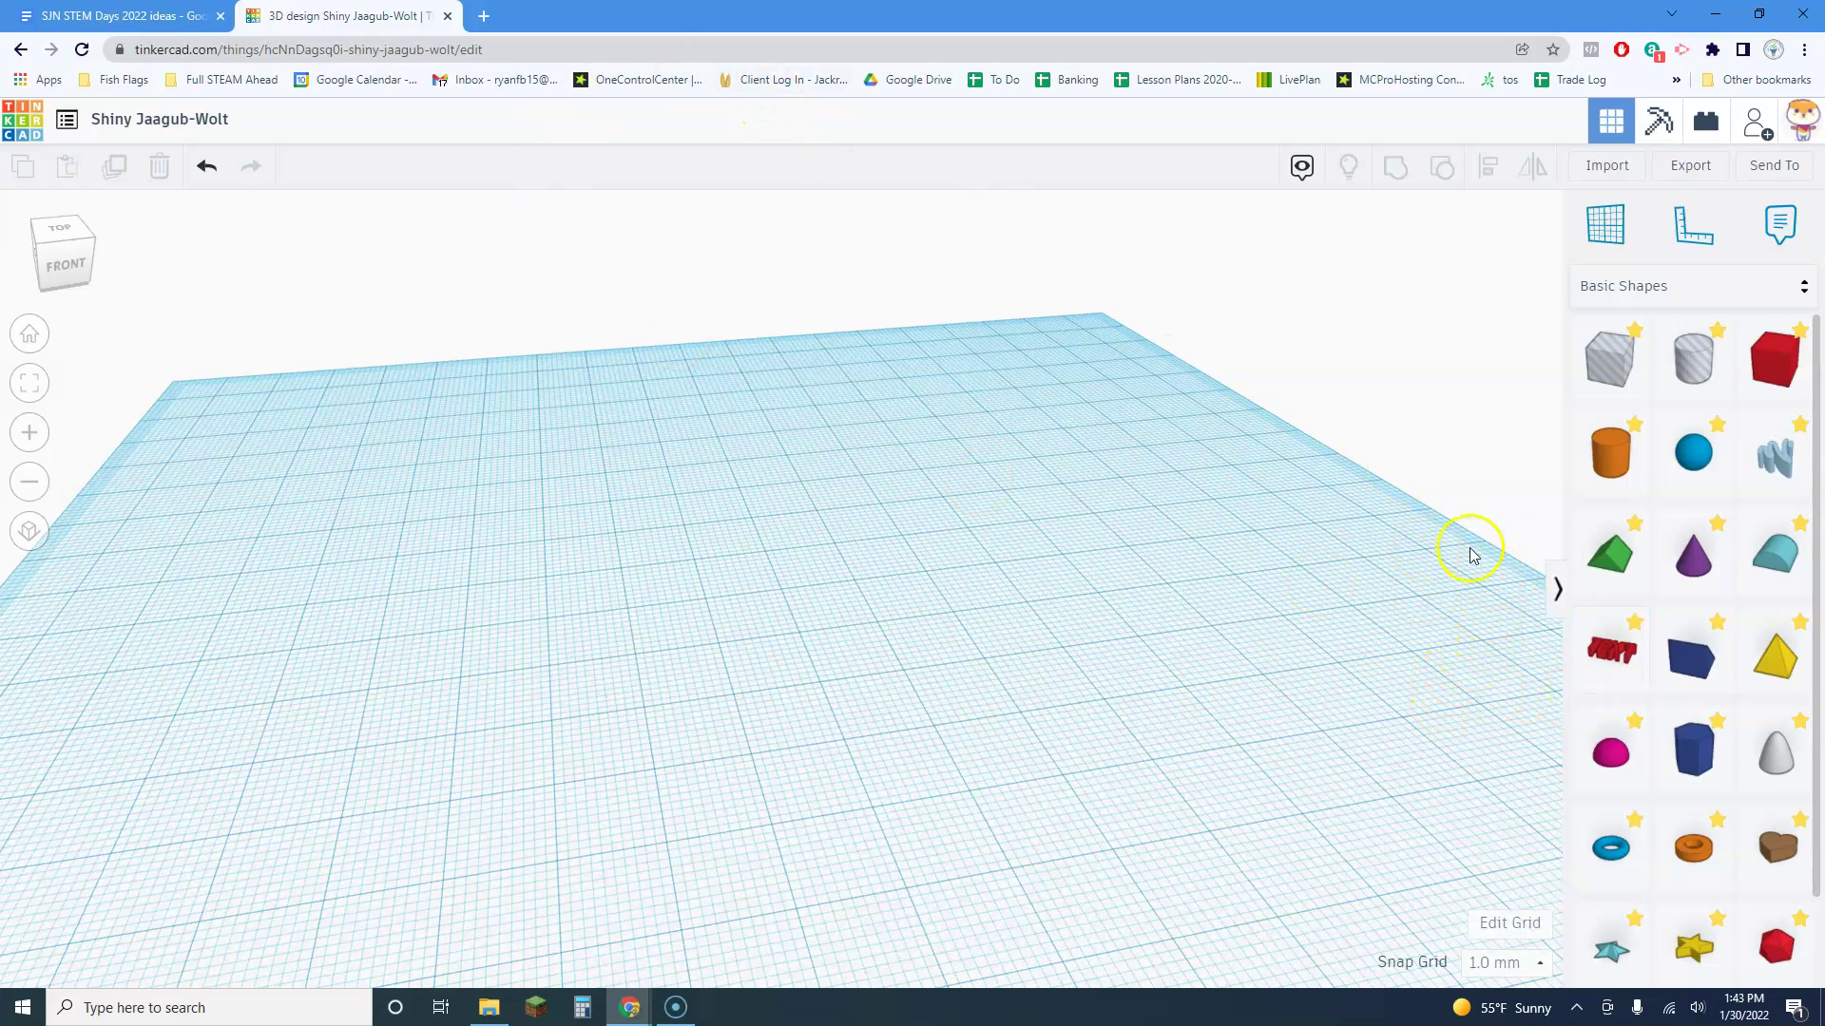
{"action": "left_click_drag", "start_coordinate": [1127, 568], "coordinate": [754, 617]}
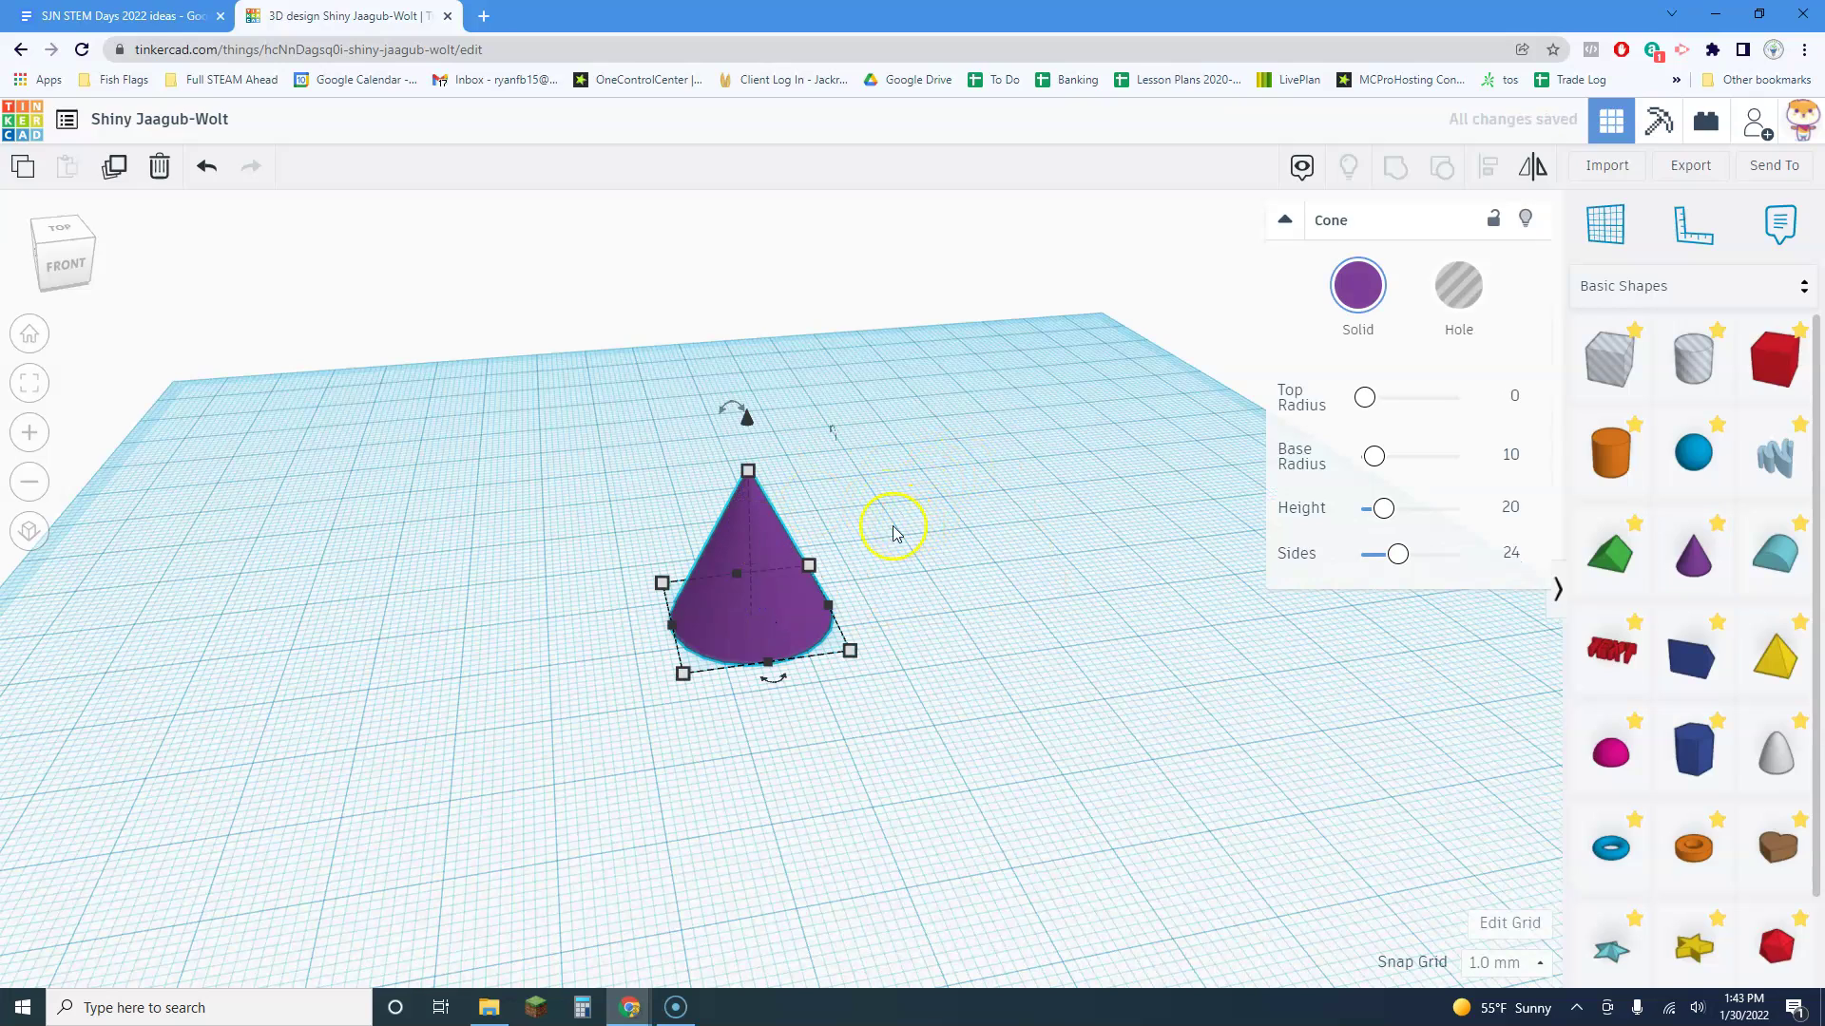
{"action": "scroll", "coordinate": [886, 521], "scroll_direction": "down", "scroll_amount": 1}
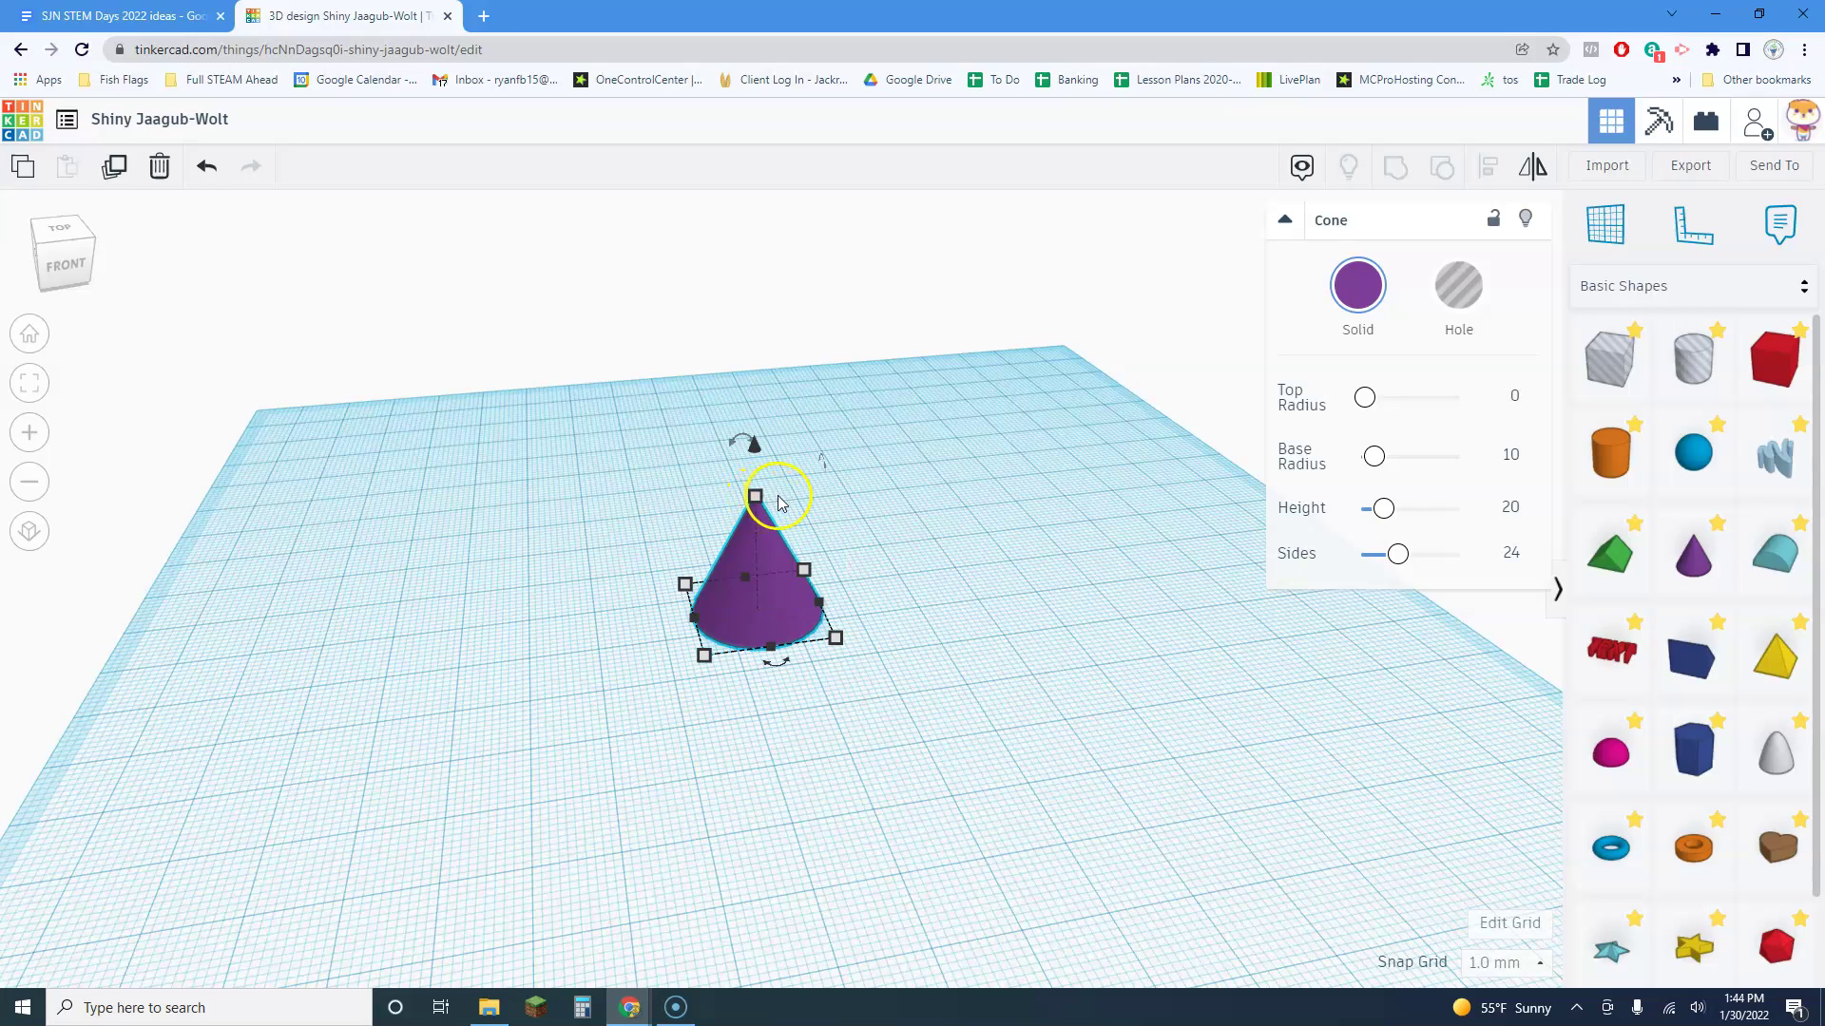
{"action": "scroll", "coordinate": [812, 523], "scroll_direction": "up", "scroll_amount": 1}
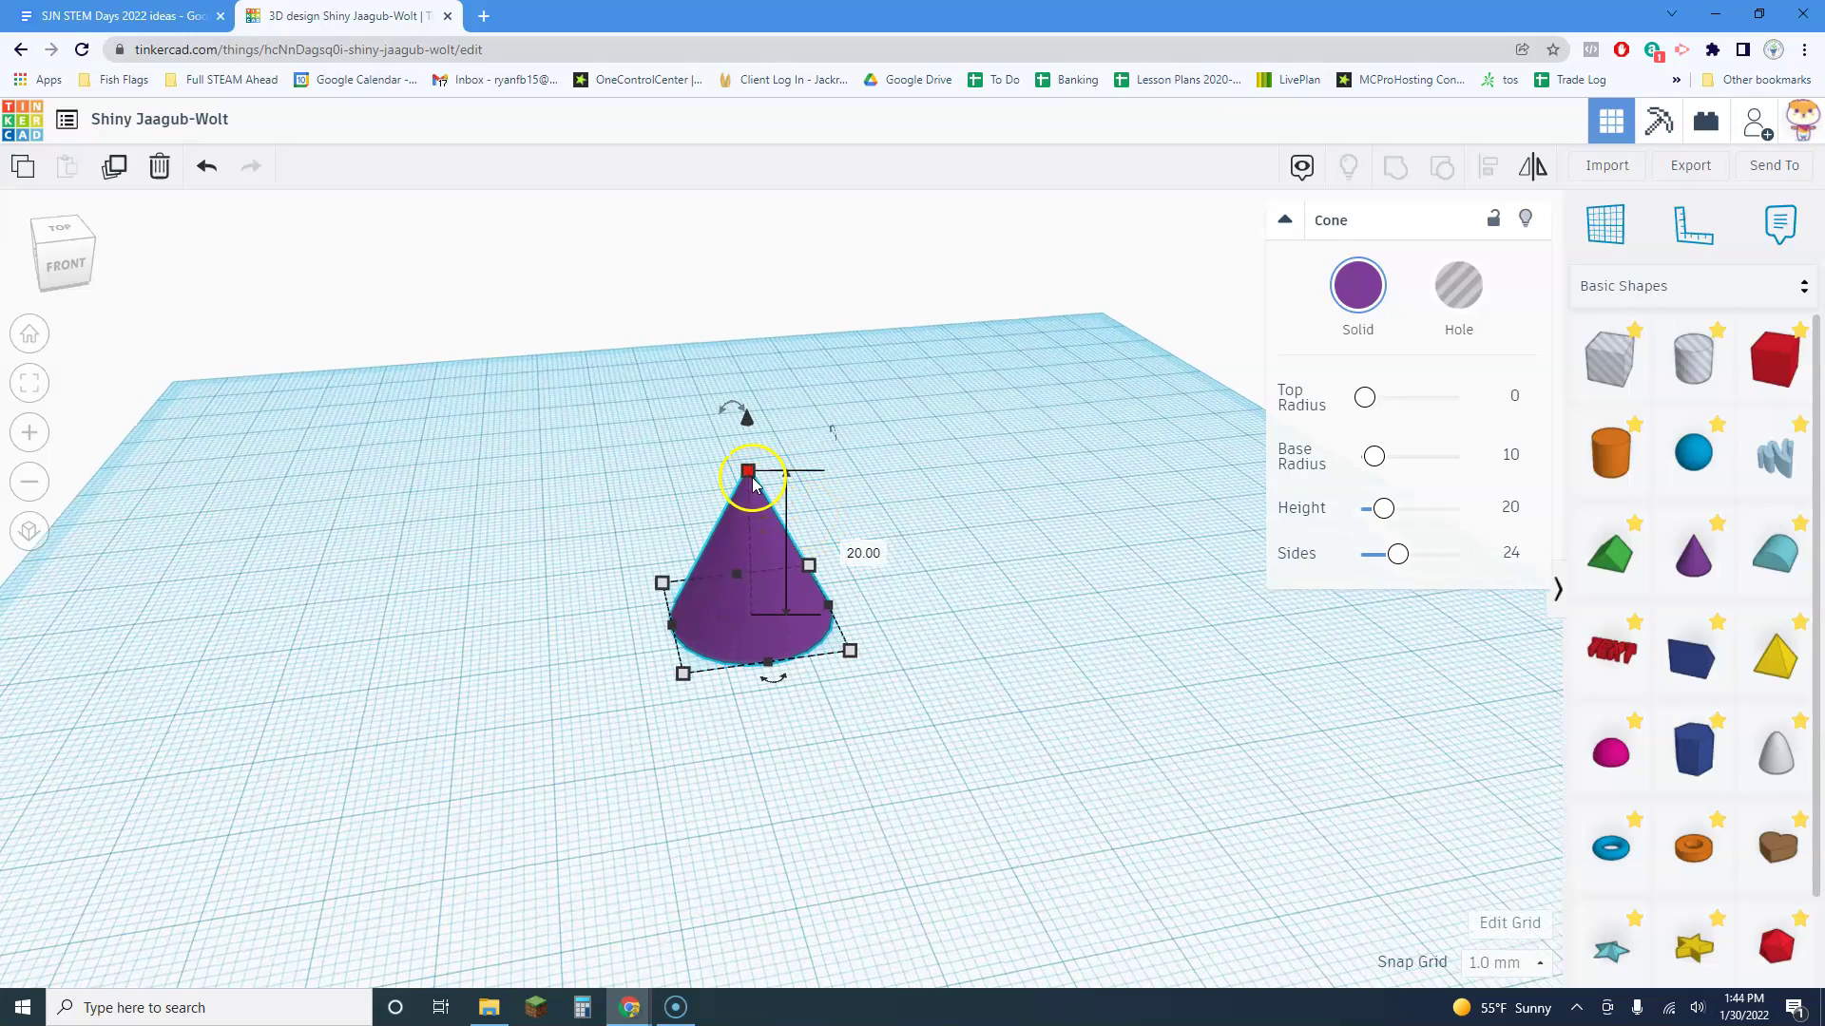
{"action": "left_click_drag", "start_coordinate": [746, 472], "coordinate": [729, 279], "text": "shift"}
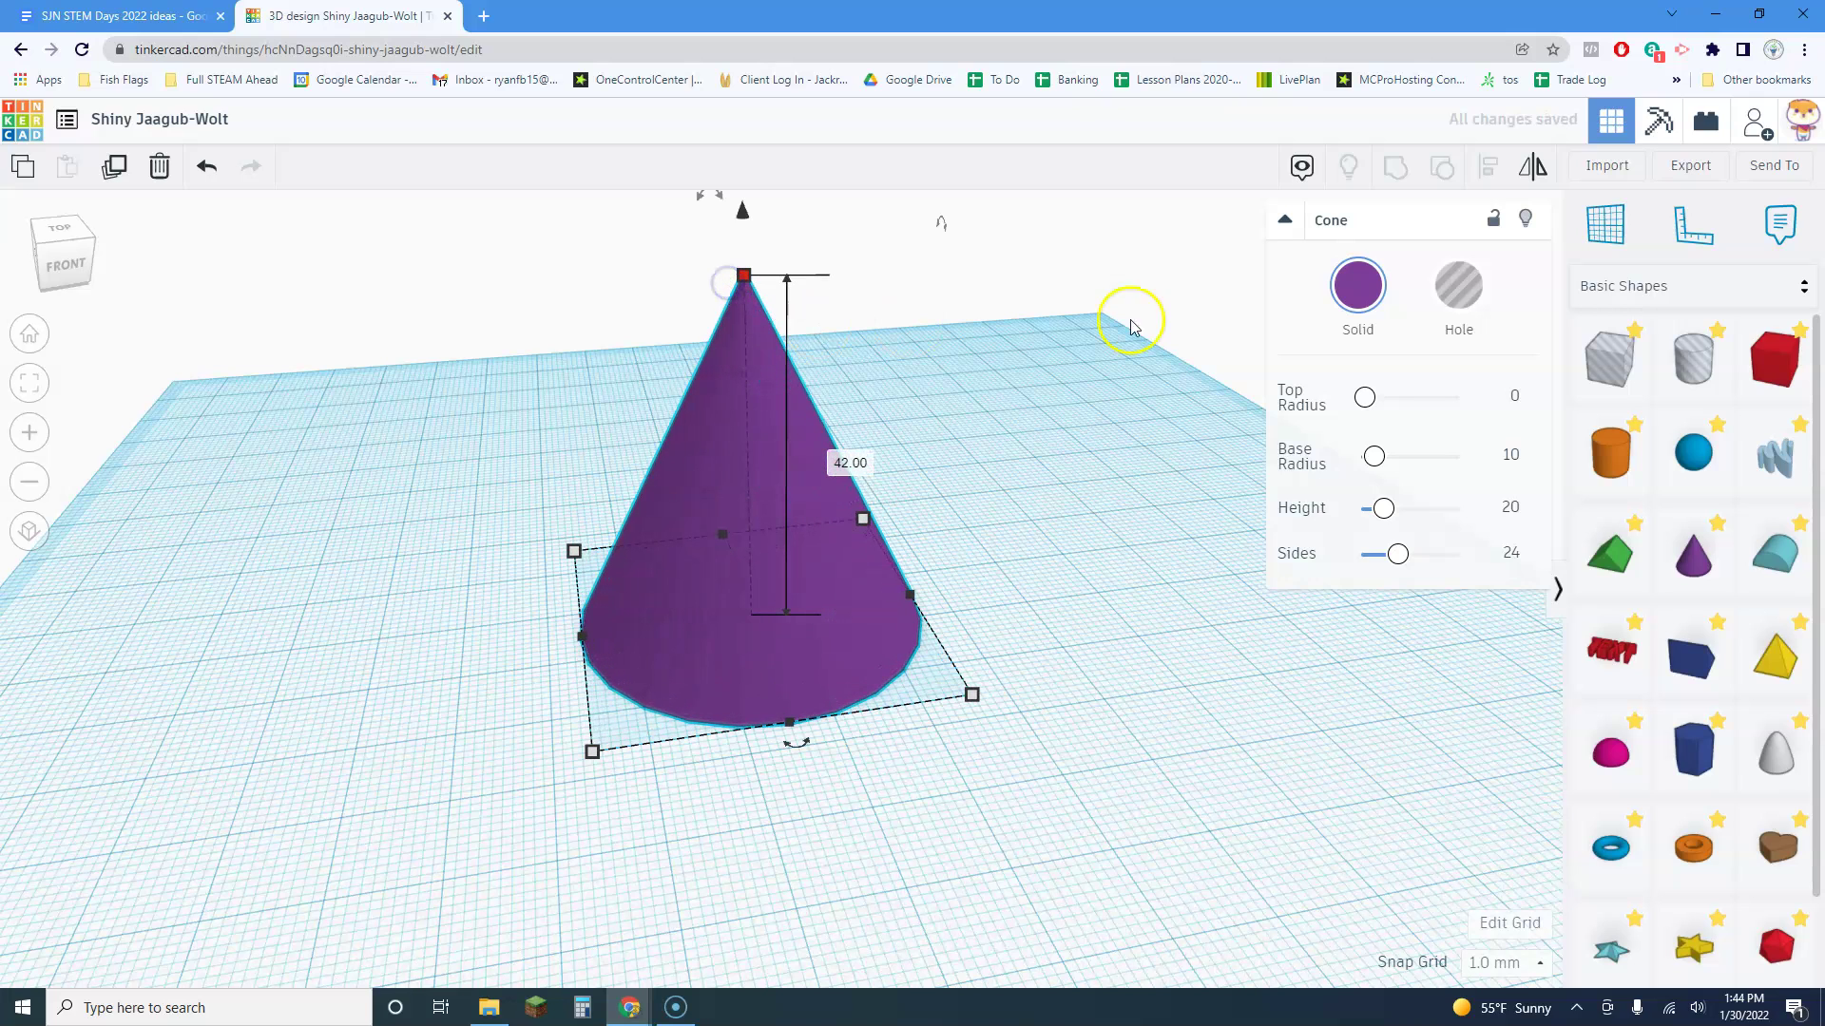
Set the cone's Solid colour to dark gray
{"action": "left_click", "coordinate": [1357, 285]}
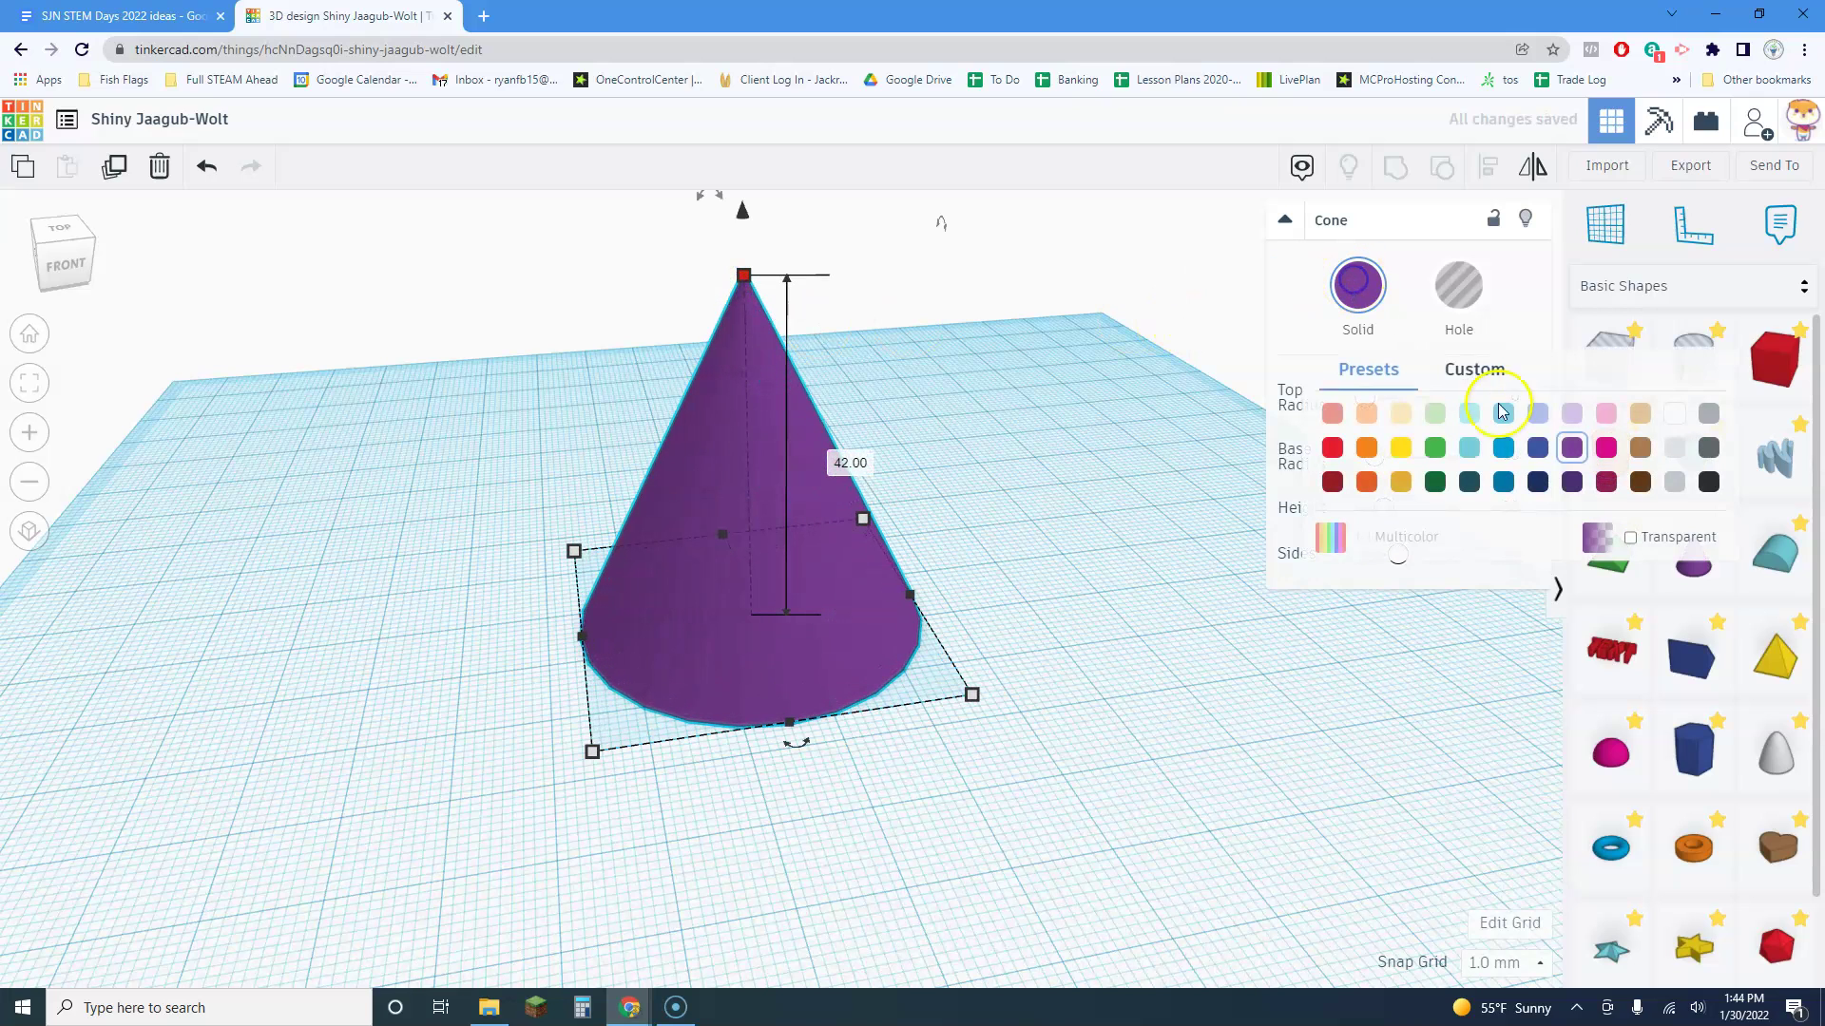
{"action": "left_click", "coordinate": [1708, 482]}
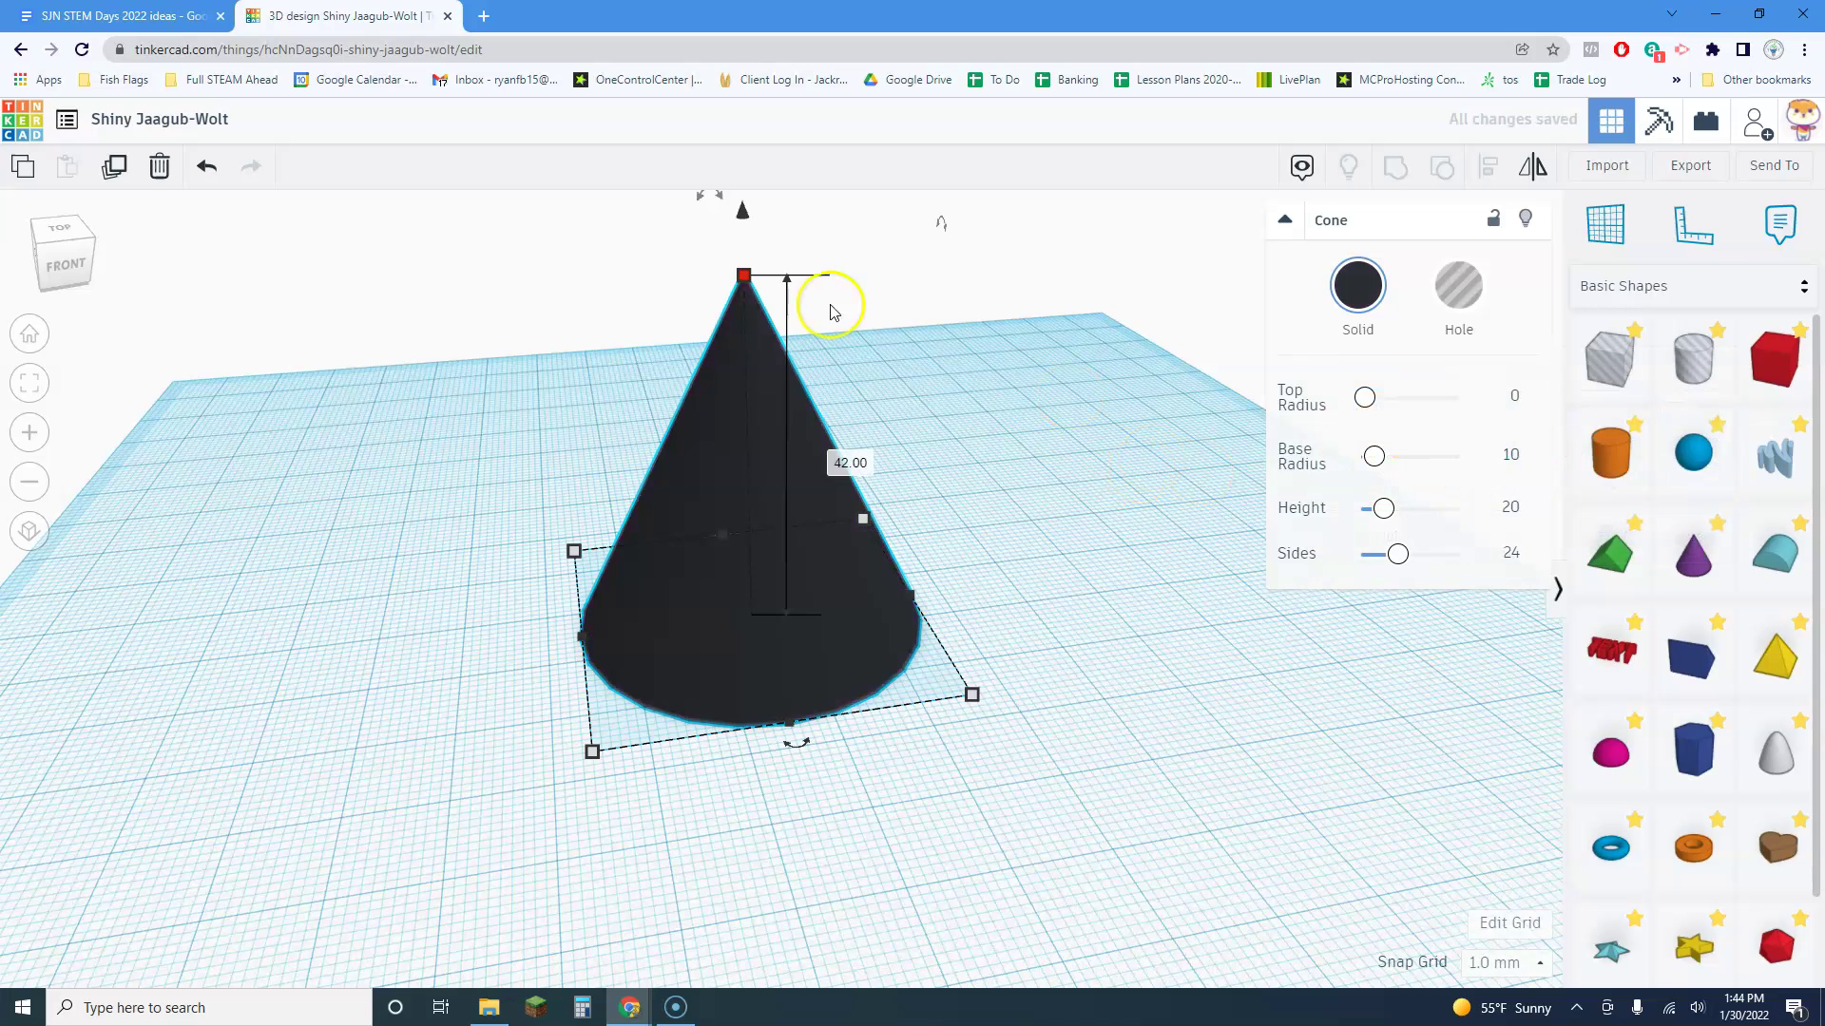
{"action": "left_click", "coordinate": [1355, 290]}
{"action": "left_click", "coordinate": [1710, 448]}
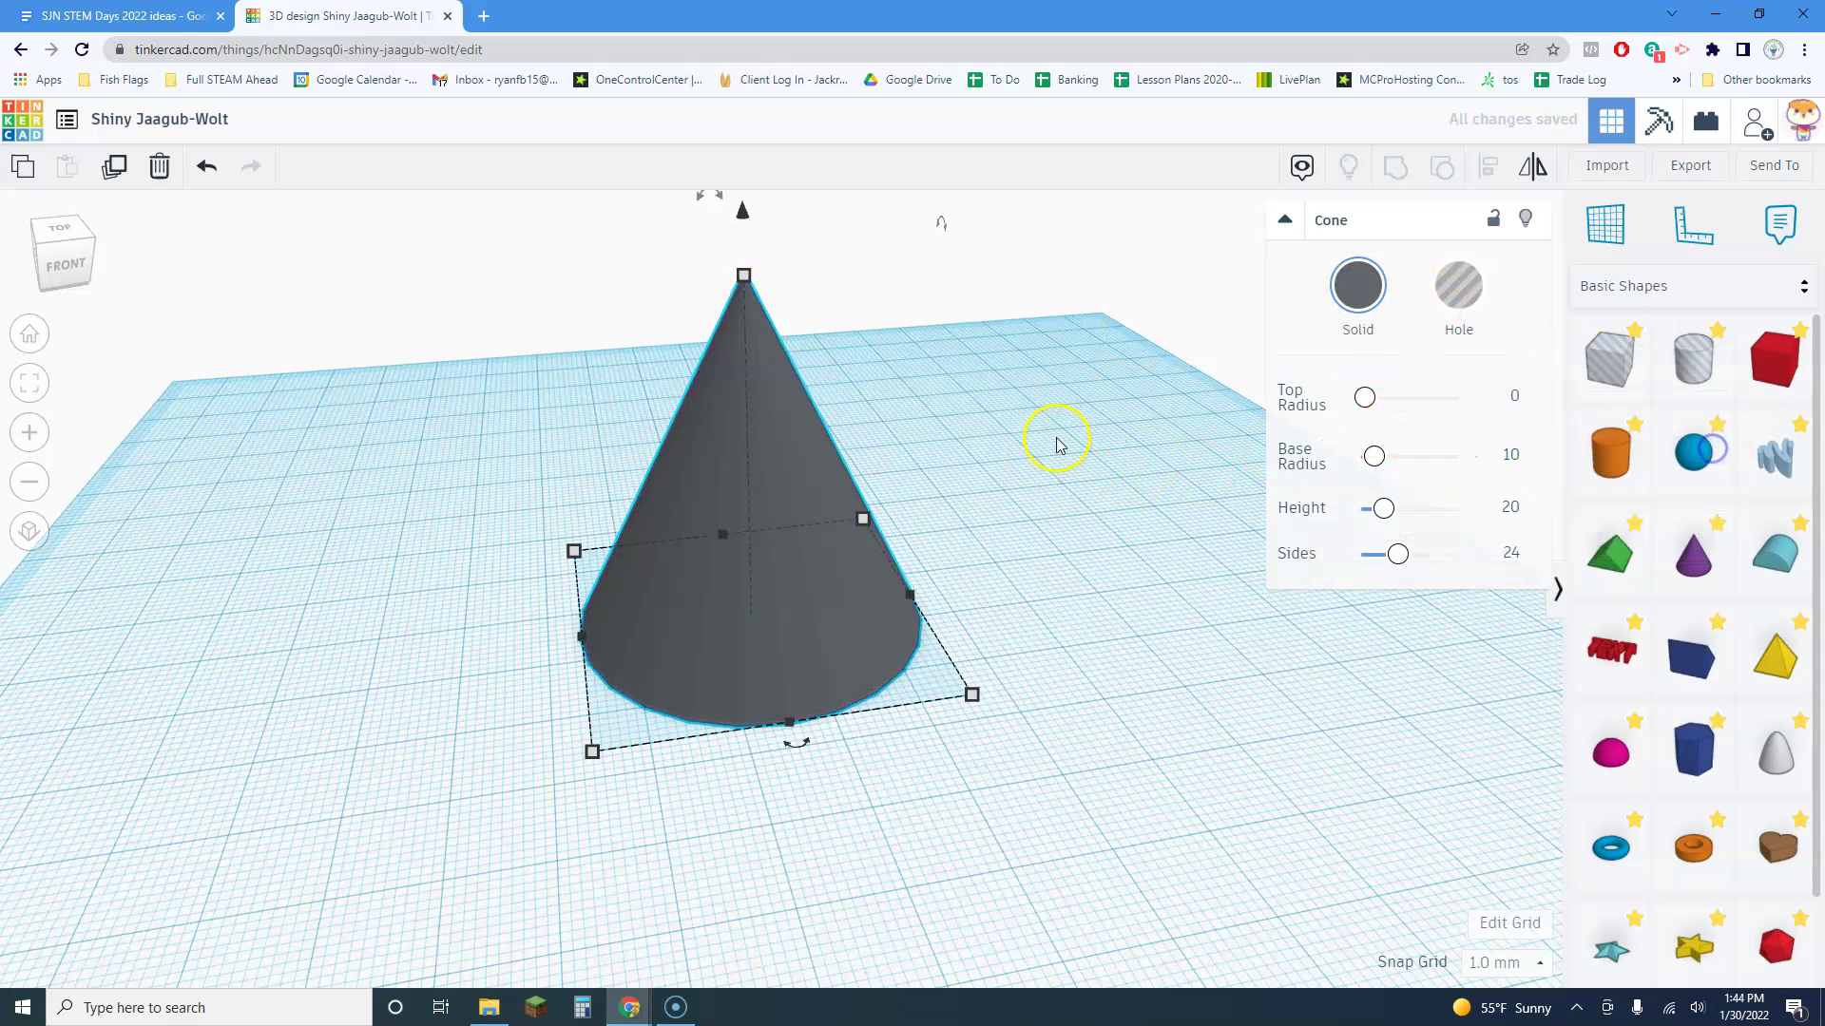
{"action": "left_click", "coordinate": [1055, 440]}
{"action": "right_click_drag", "start_coordinate": [933, 440], "coordinate": [990, 444]}
{"action": "right_click_drag", "start_coordinate": [856, 579], "coordinate": [885, 627]}
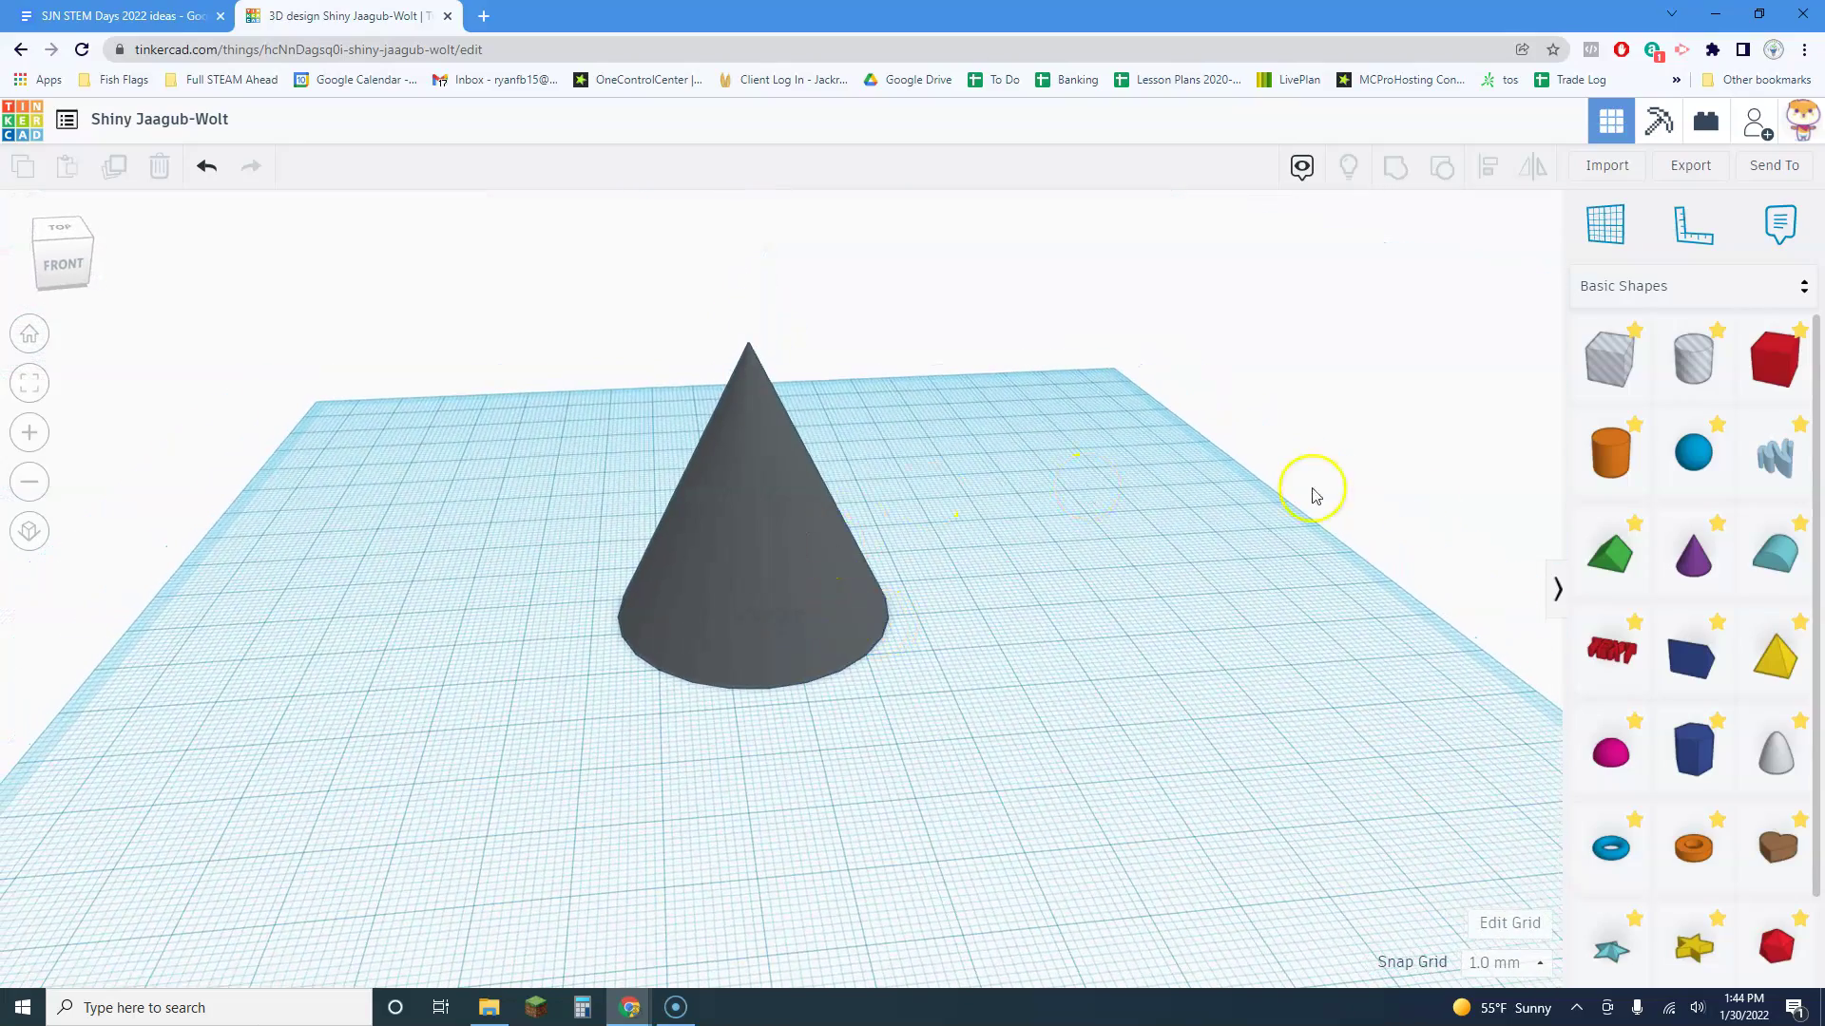
Add a box hole to the workplane and centre it over the gray cone
{"action": "left_click_drag", "start_coordinate": [1611, 359], "coordinate": [1055, 639]}
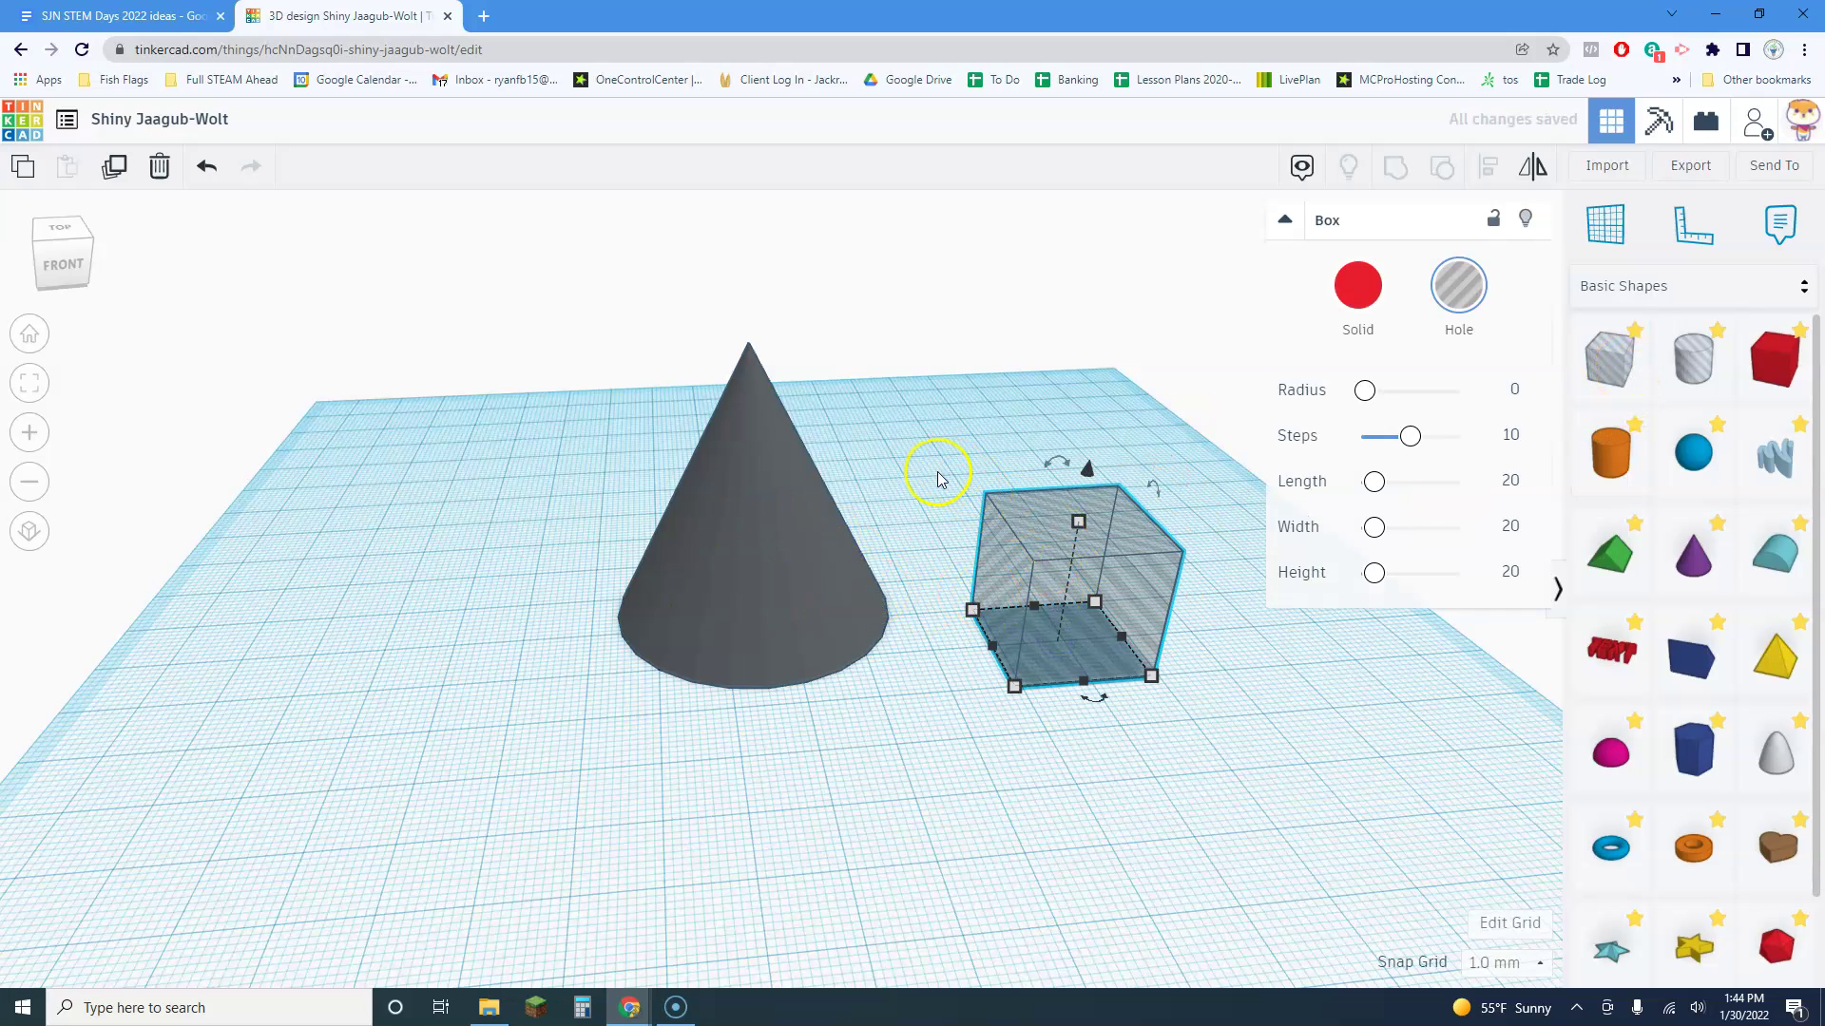
{"action": "left_click_drag", "start_coordinate": [1042, 596], "coordinate": [825, 590]}
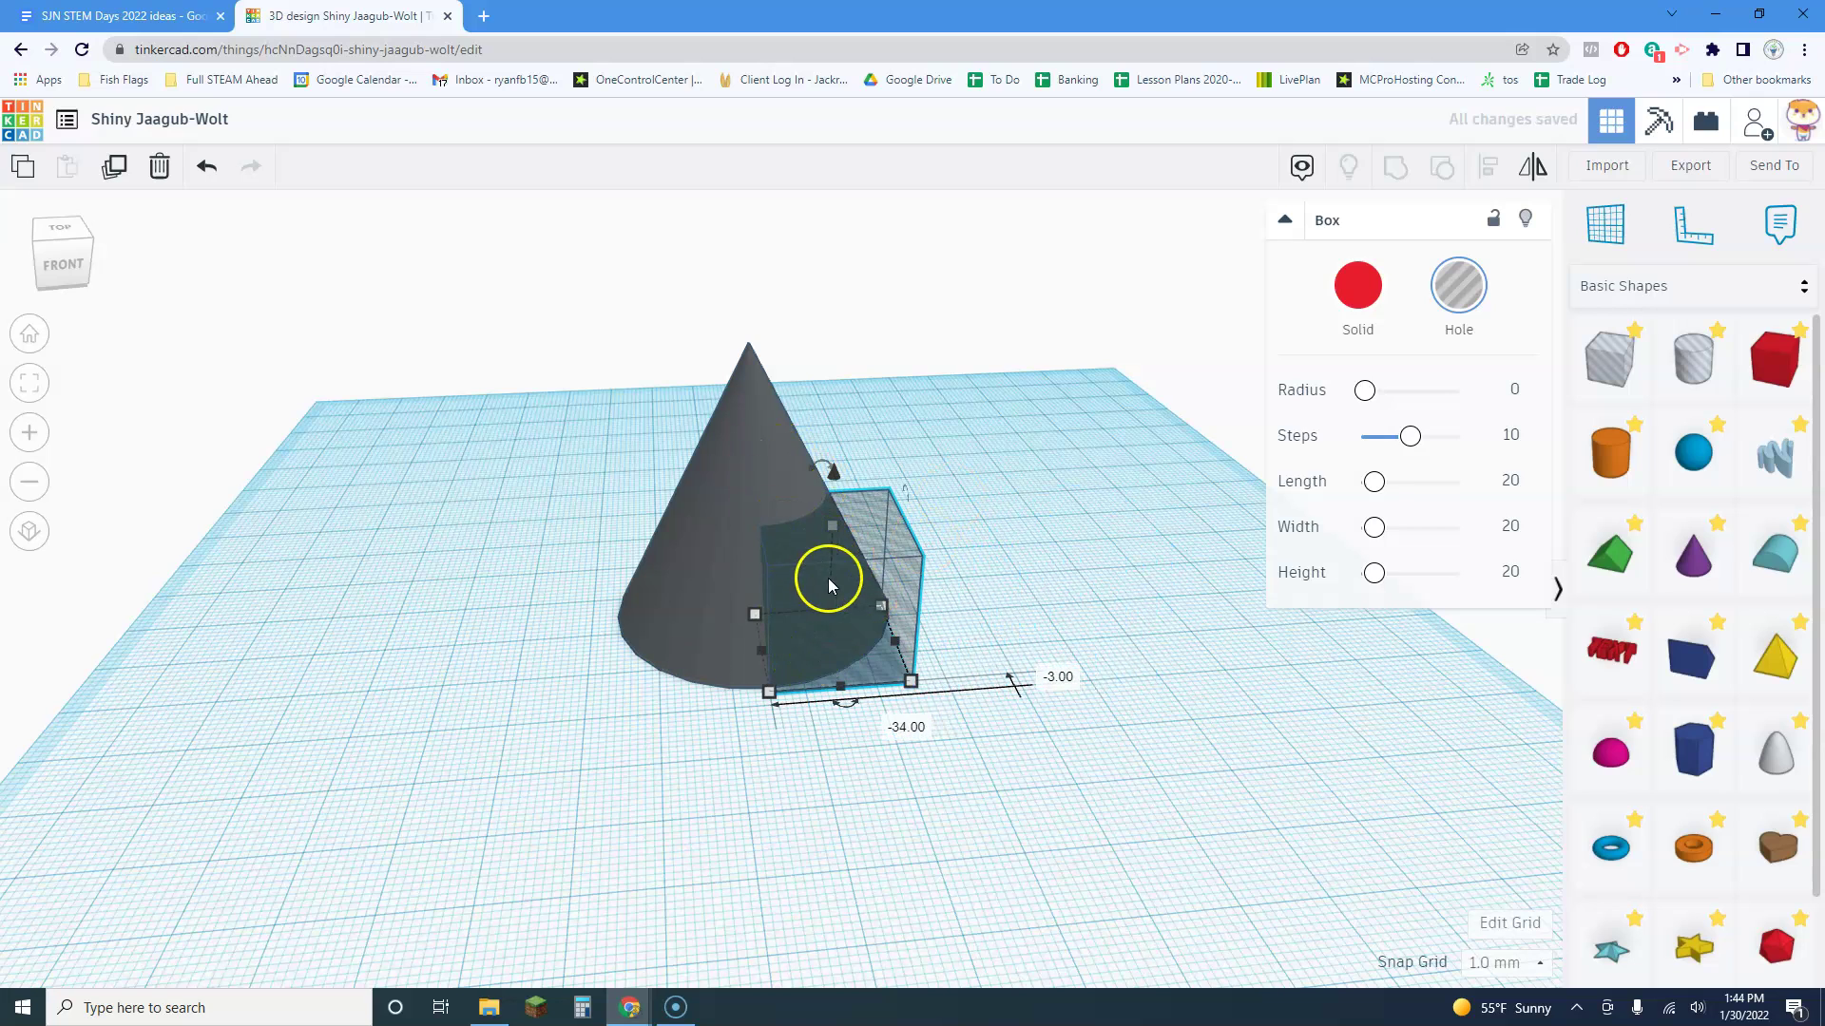
{"action": "scroll", "coordinate": [868, 582], "scroll_direction": "up", "scroll_amount": 2}
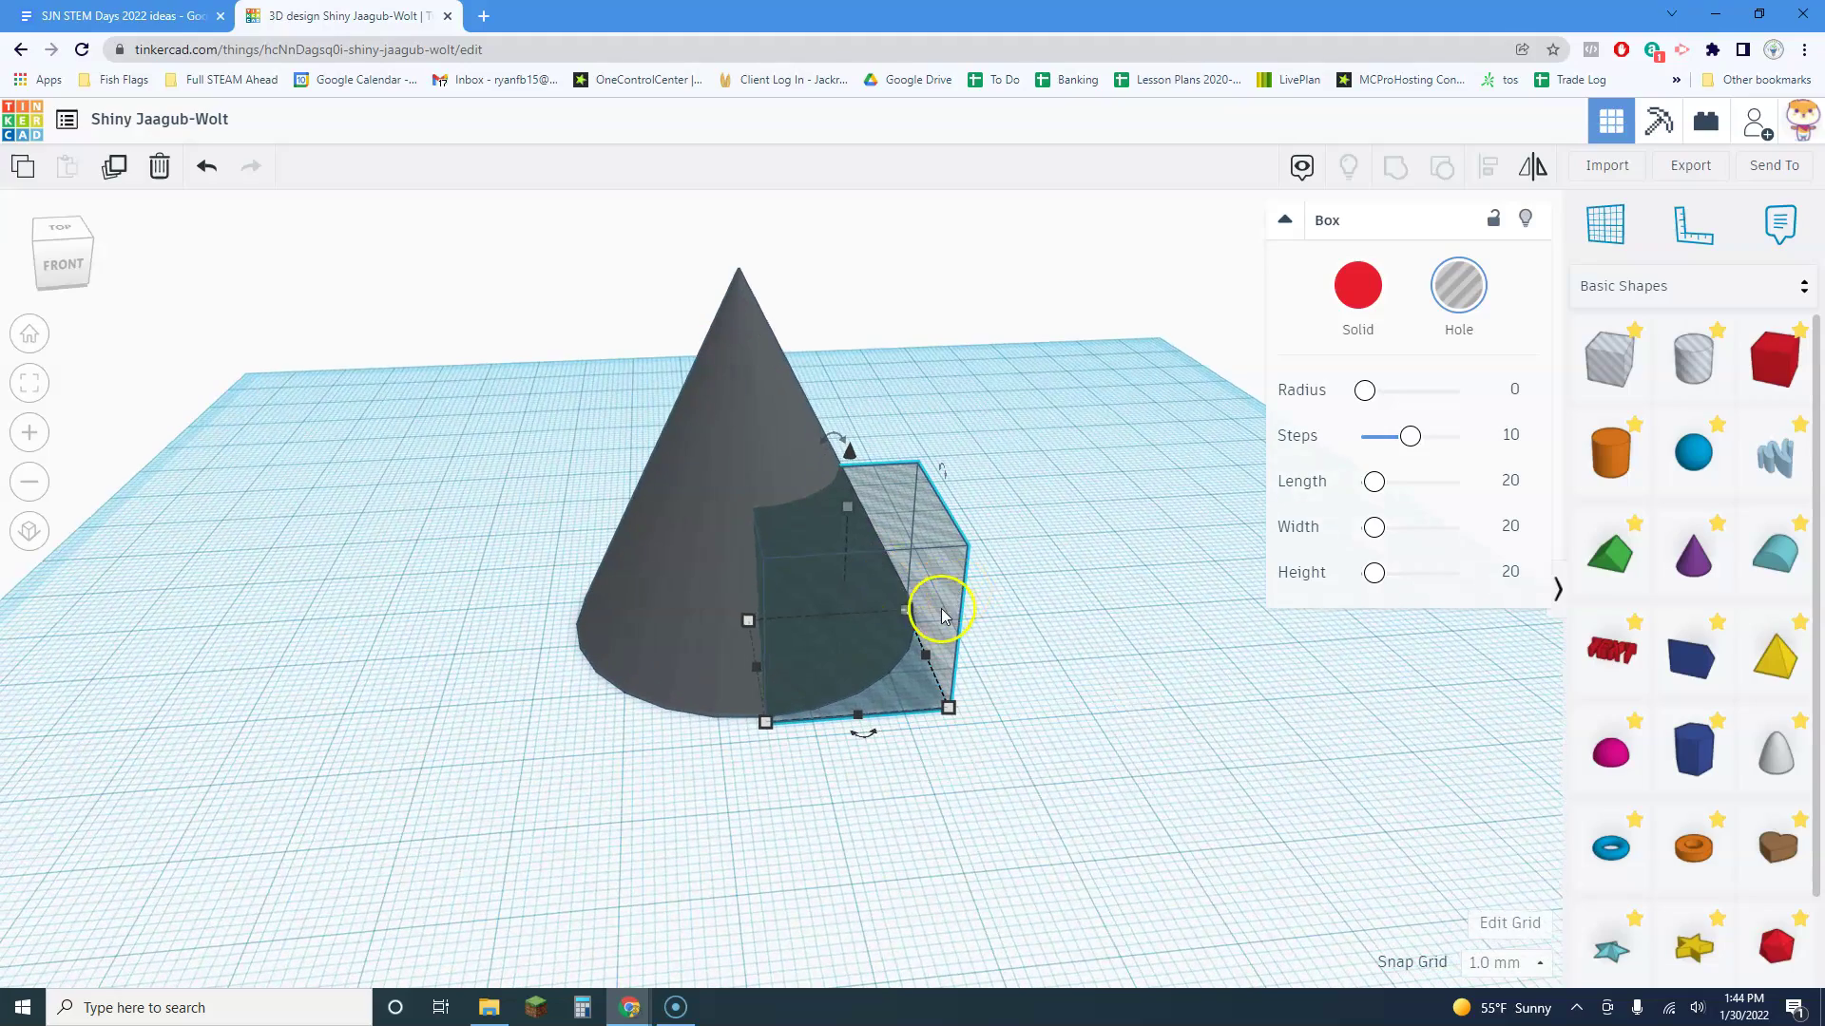
{"action": "scroll", "coordinate": [903, 571], "scroll_direction": "down", "scroll_amount": 2}
{"action": "left_click_drag", "start_coordinate": [864, 596], "coordinate": [745, 582]}
Raise the hole box about 23 mm and enlarge it around the cone's upper part
{"action": "left_click_drag", "start_coordinate": [749, 501], "coordinate": [717, 295]}
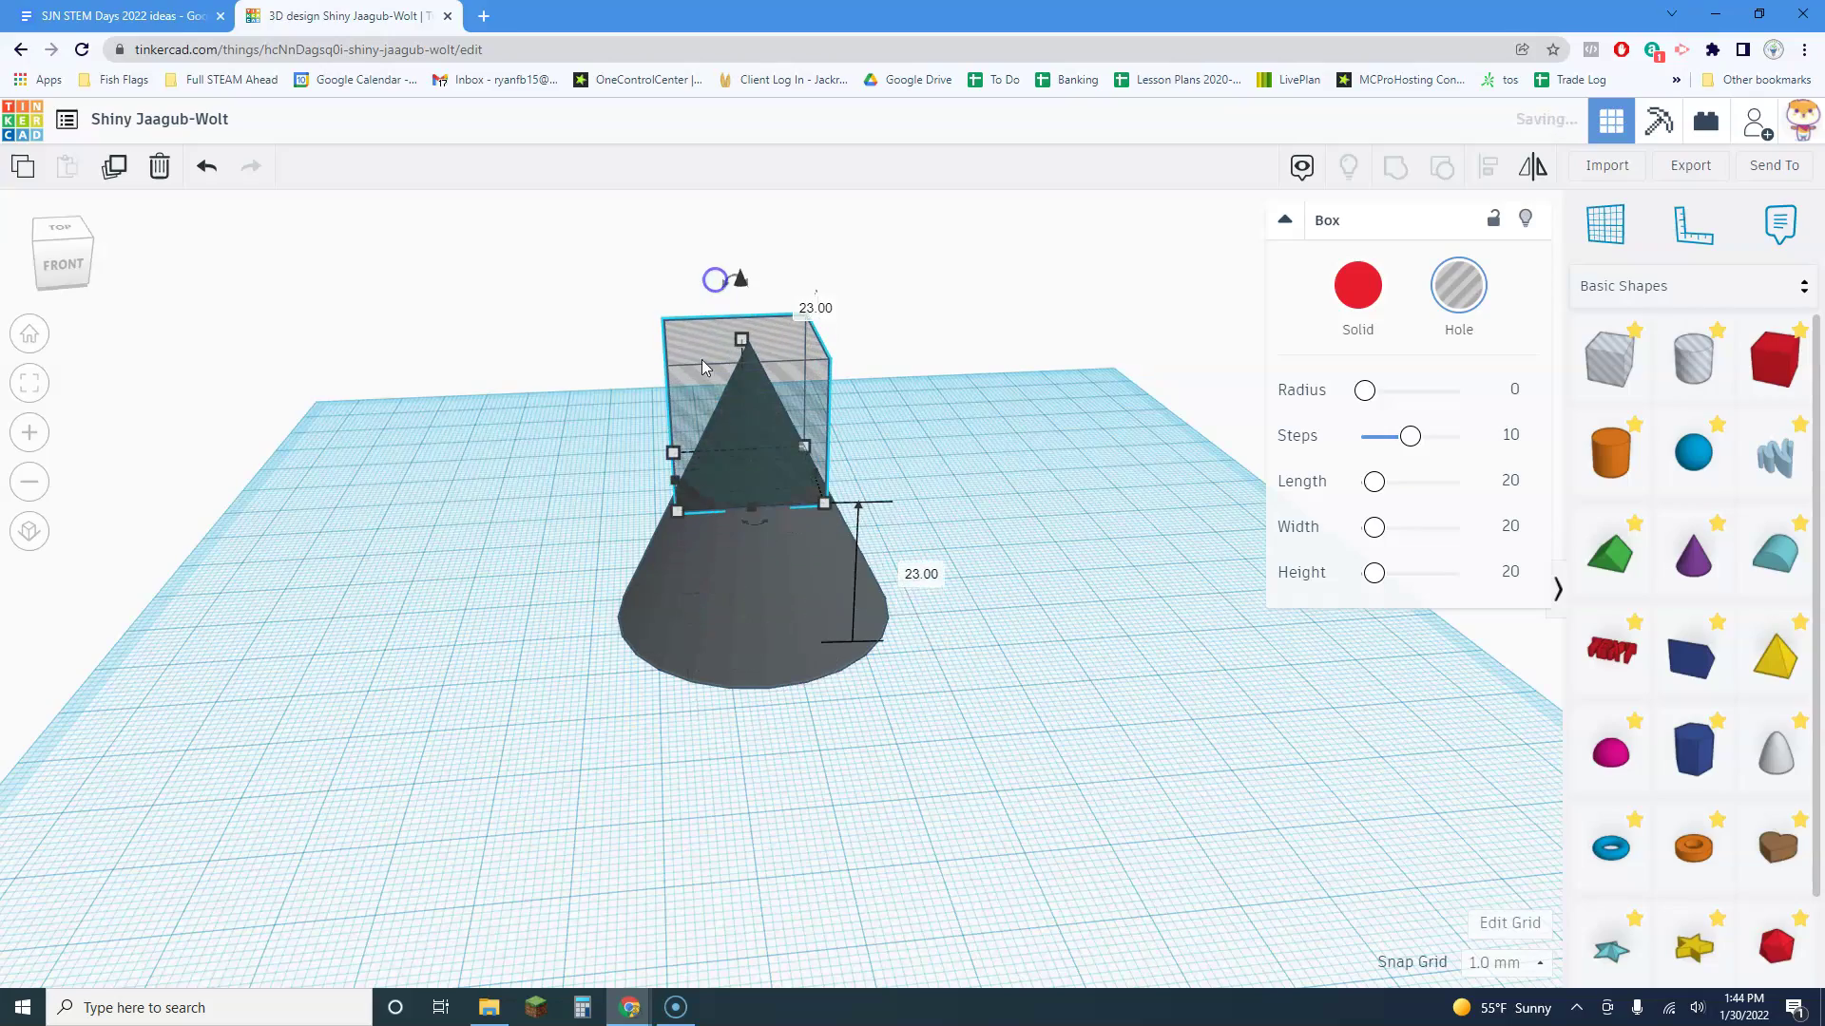
{"action": "right_click_drag", "start_coordinate": [934, 400], "coordinate": [707, 459]}
{"action": "left_click_drag", "start_coordinate": [688, 499], "coordinate": [637, 513]}
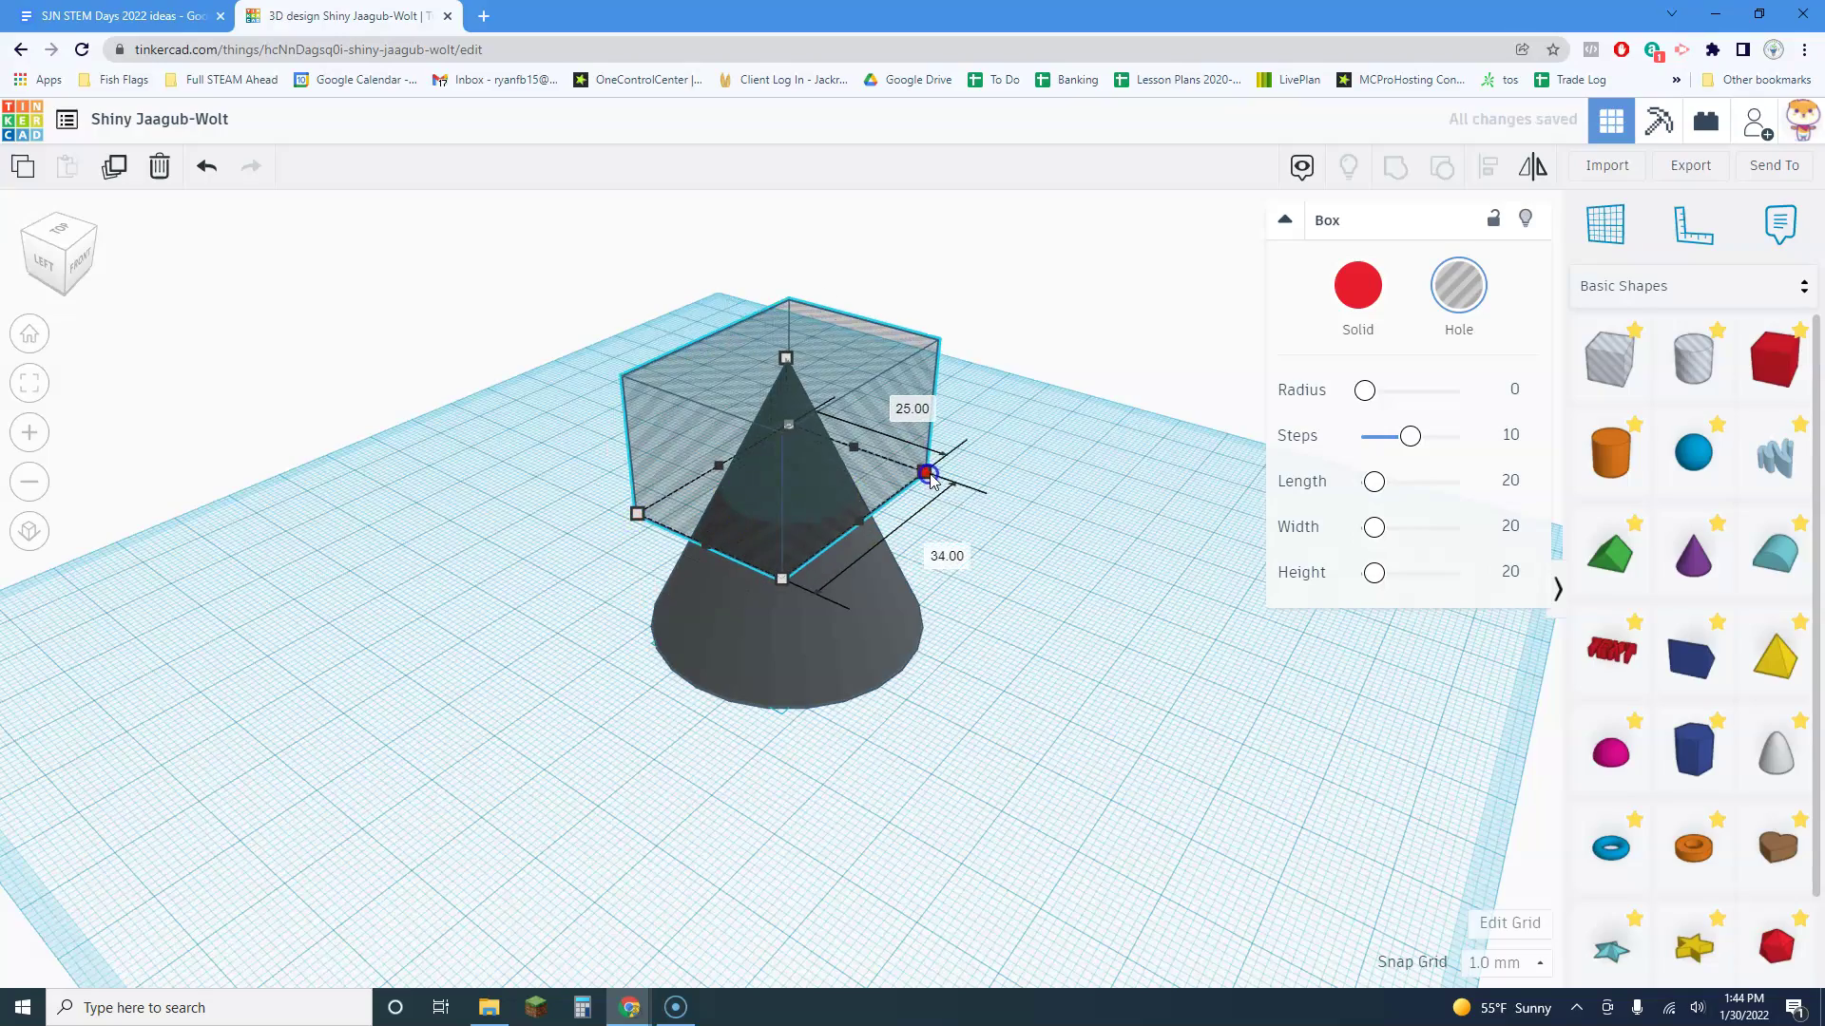
{"action": "right_click_drag", "start_coordinate": [1055, 481], "coordinate": [779, 447]}
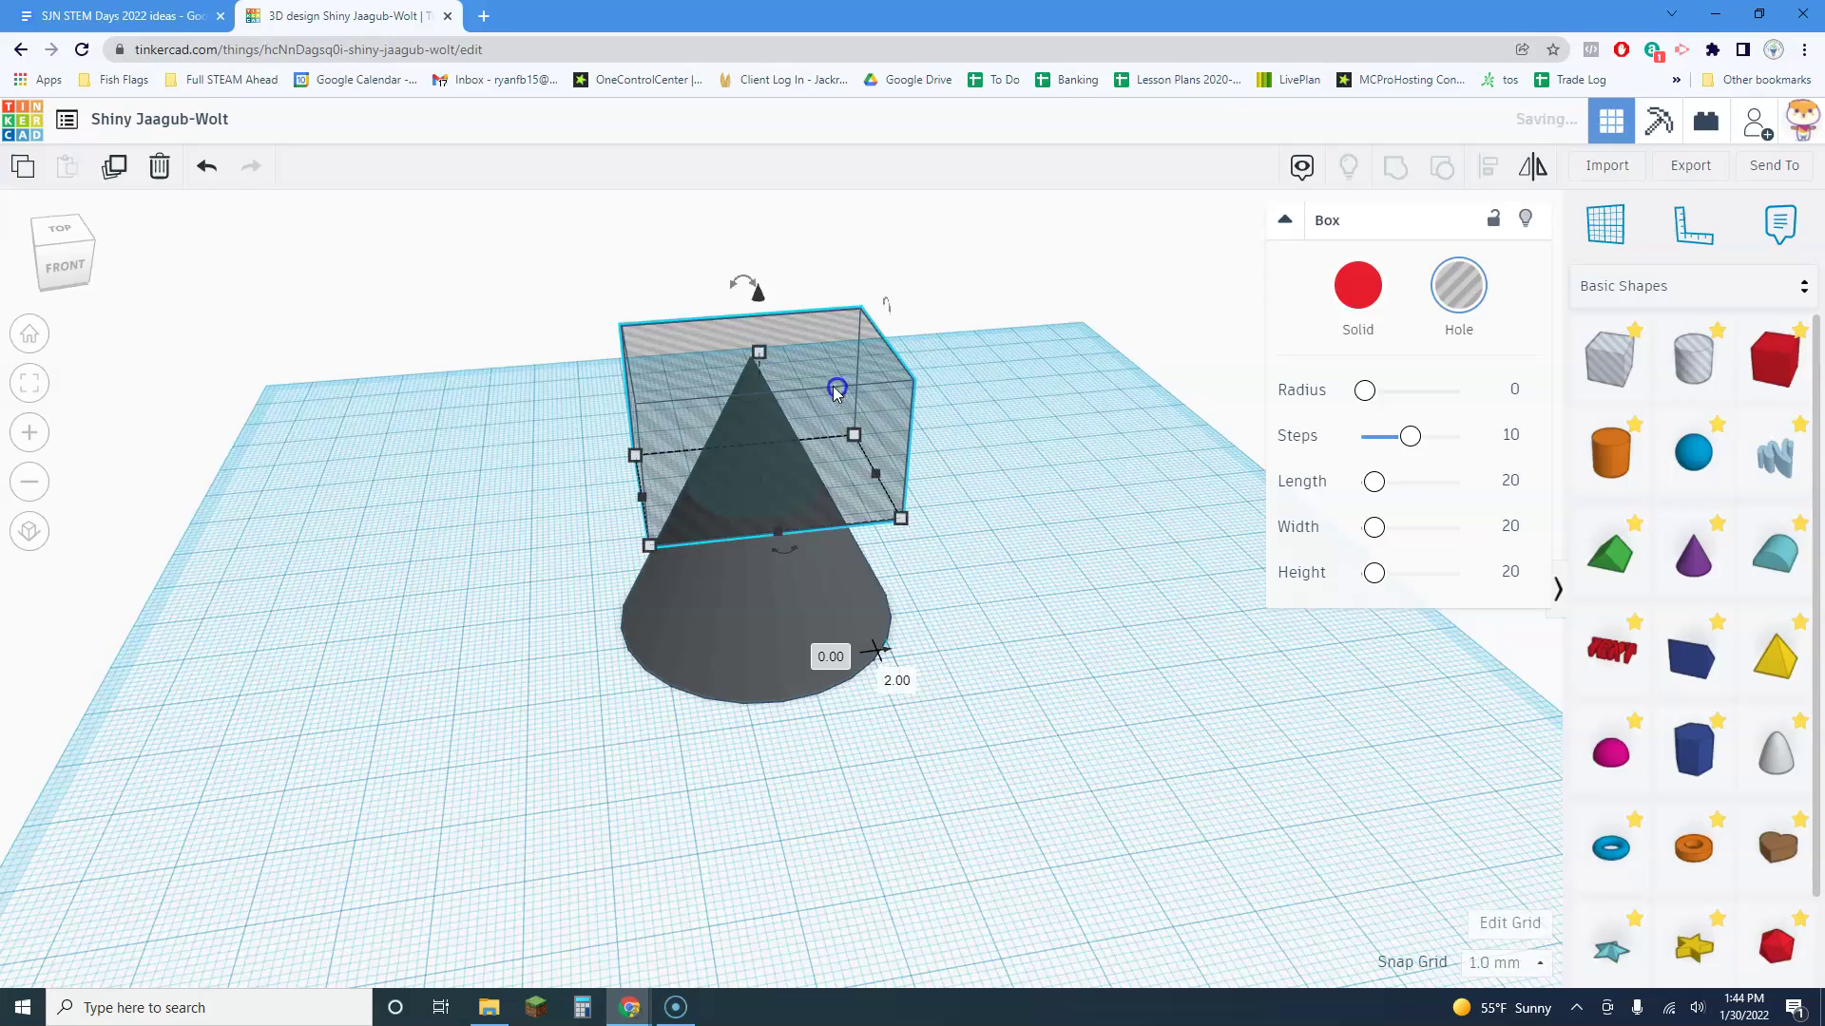
{"action": "right_click_drag", "start_coordinate": [836, 391], "coordinate": [932, 567]}
{"action": "left_click", "coordinate": [1071, 596]}
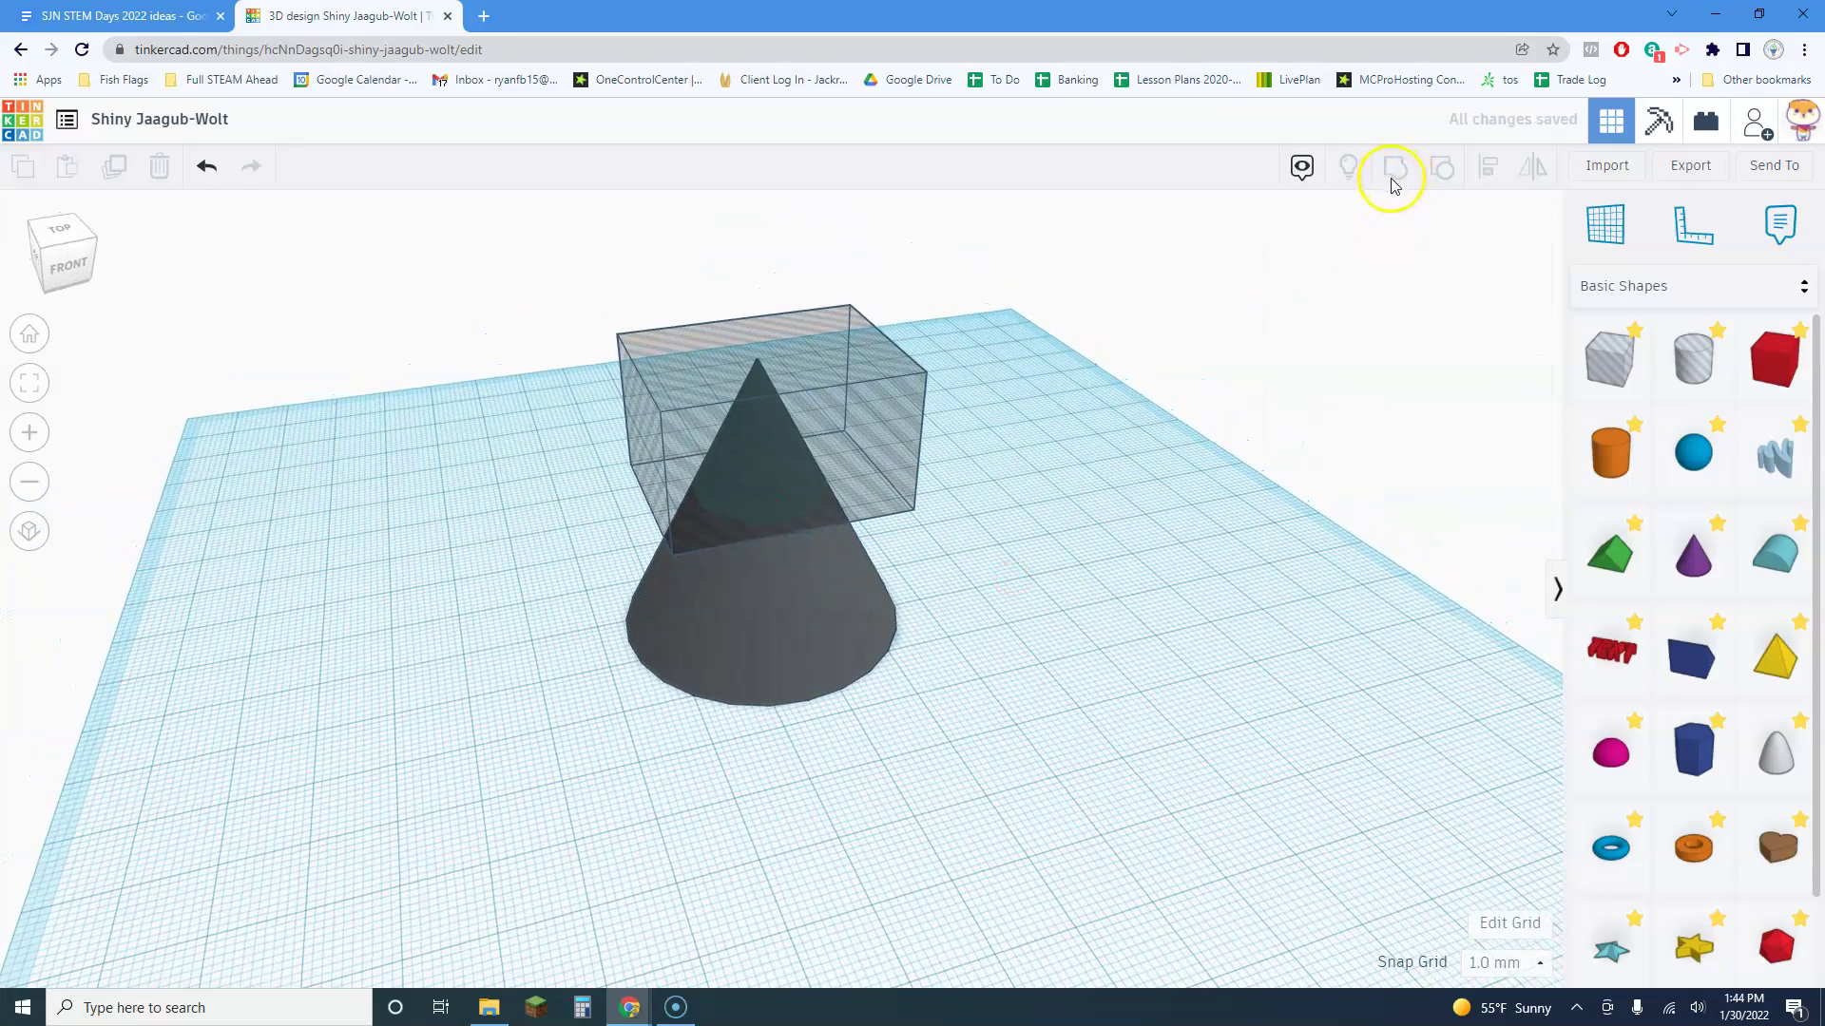
Select the hole box and the cone, then group them to slice off the cone's tip
{"action": "left_click", "coordinate": [949, 302]}
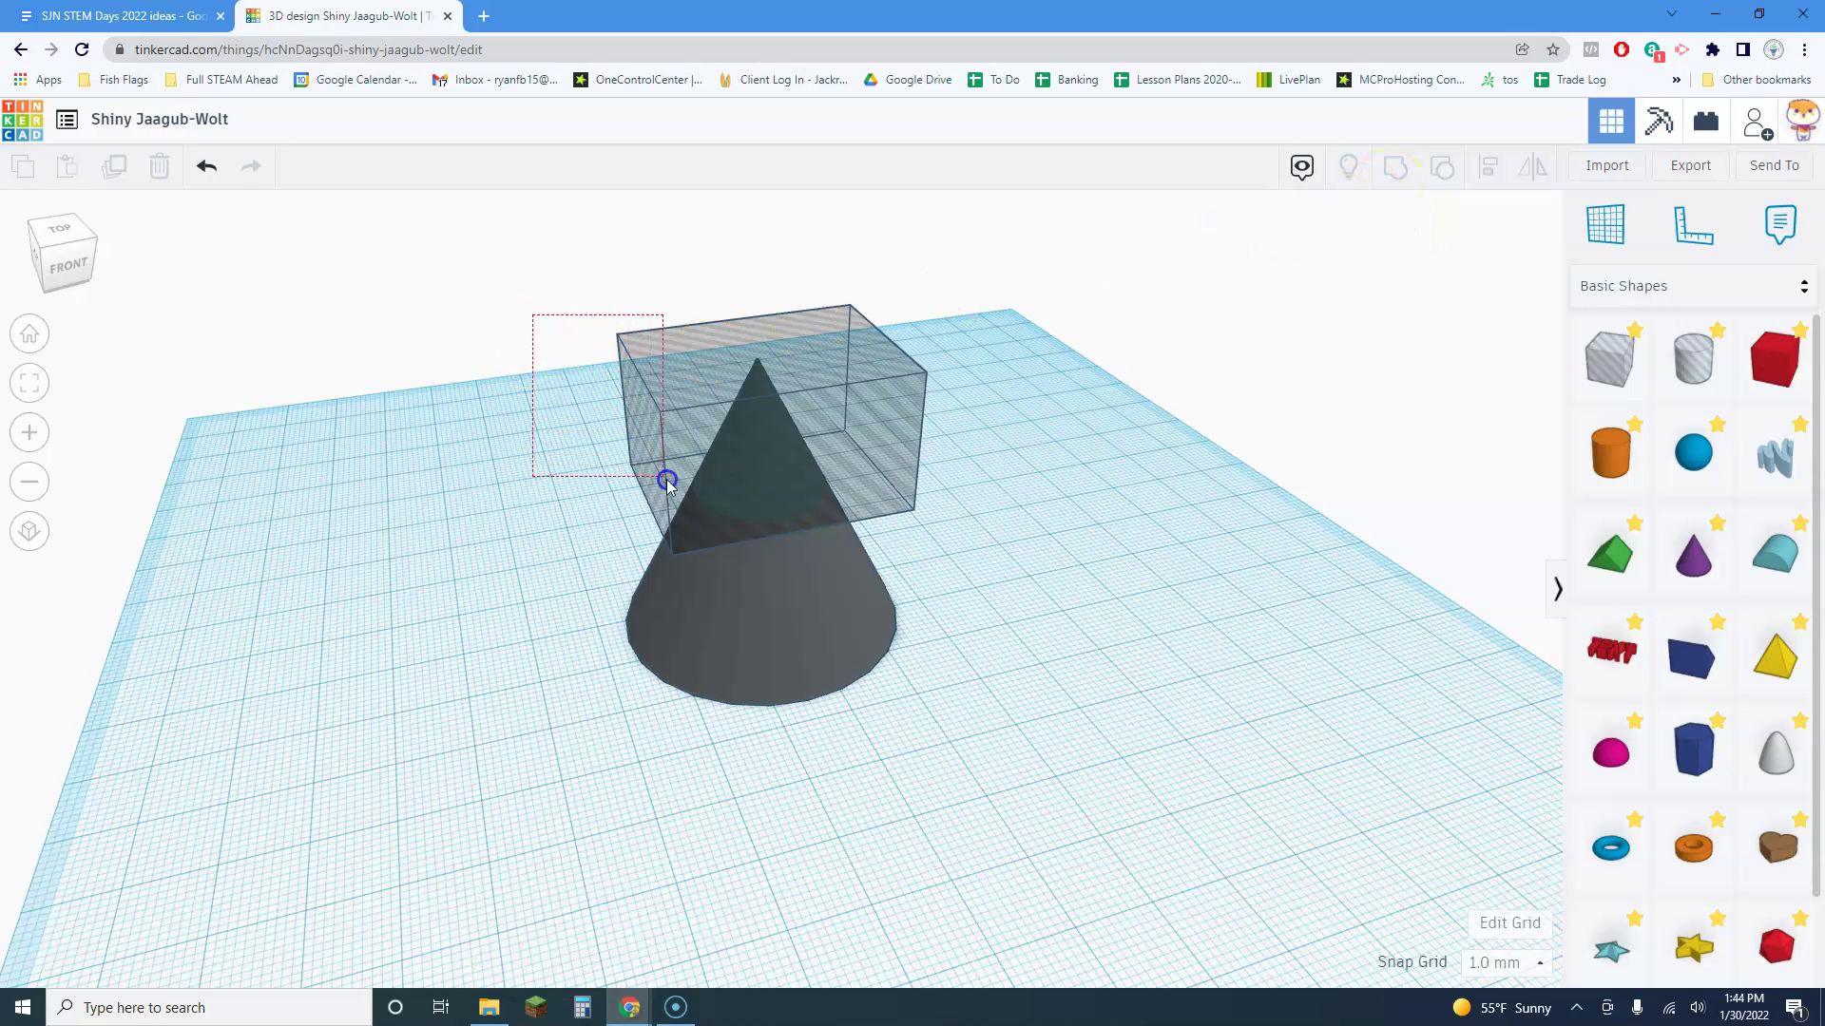
{"action": "left_click_drag", "start_coordinate": [667, 480], "coordinate": [969, 734]}
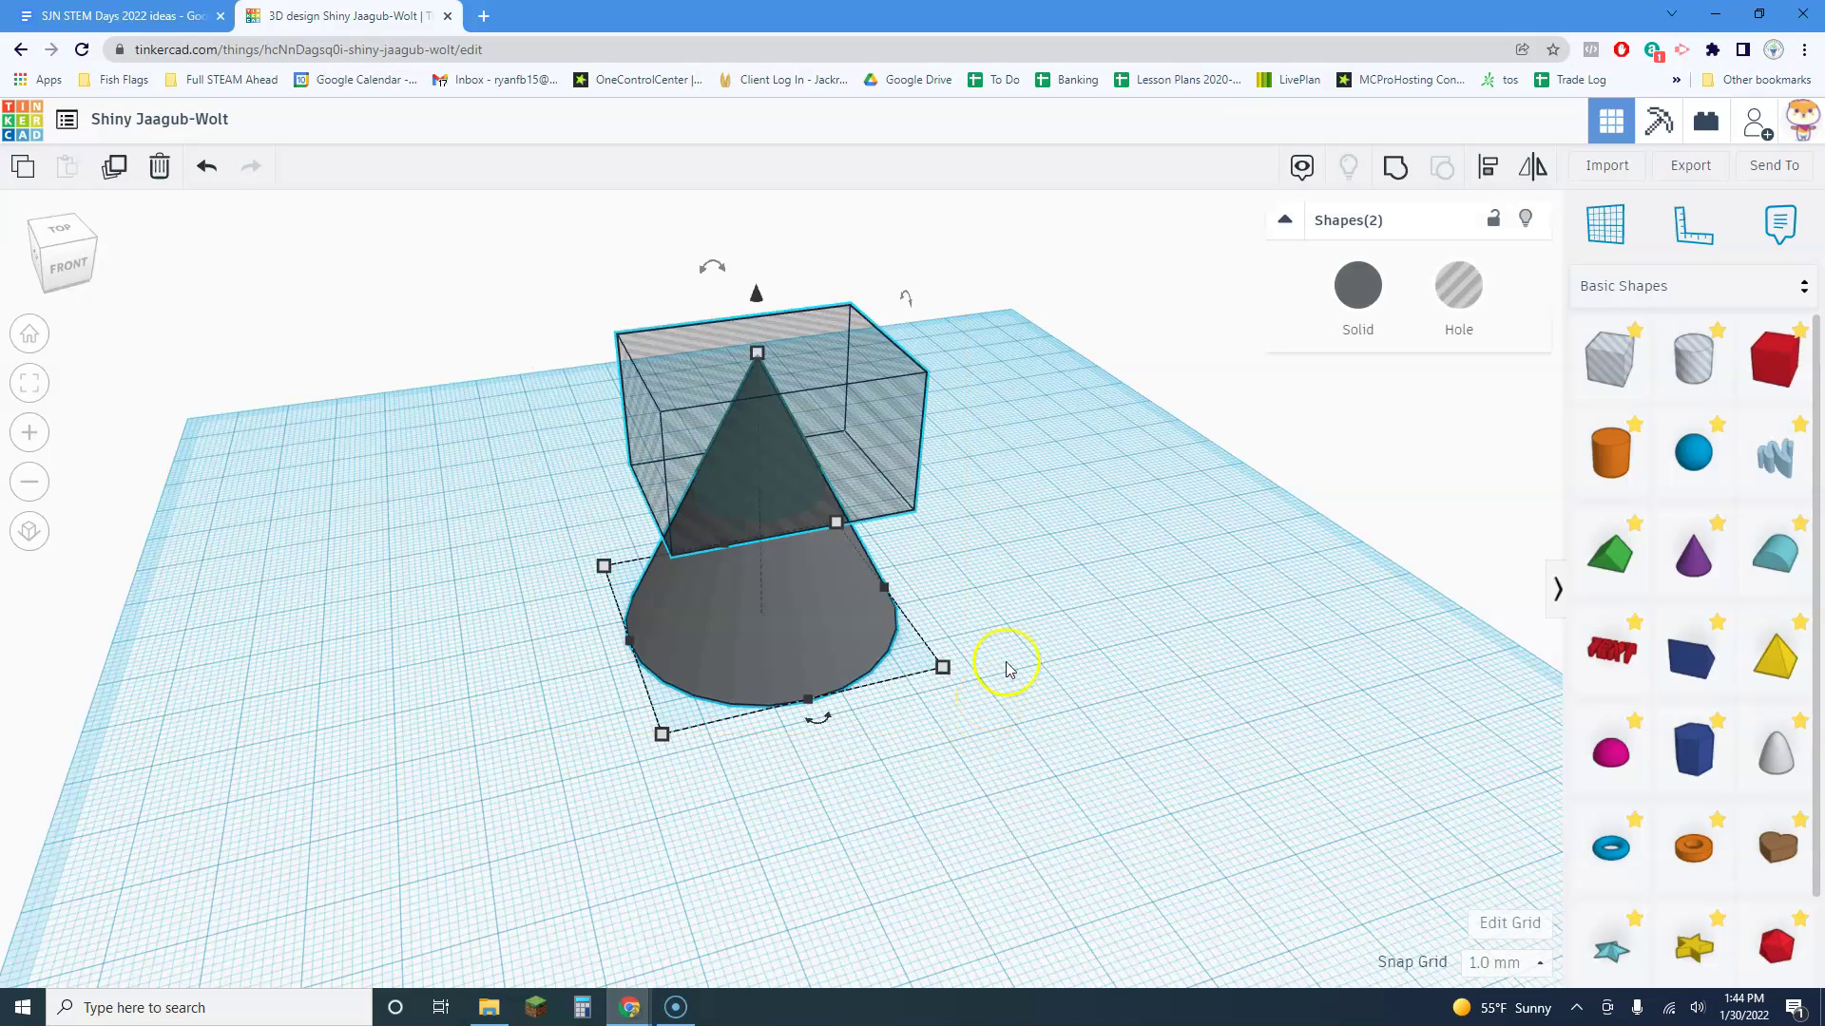
{"action": "left_click", "coordinate": [1018, 562]}
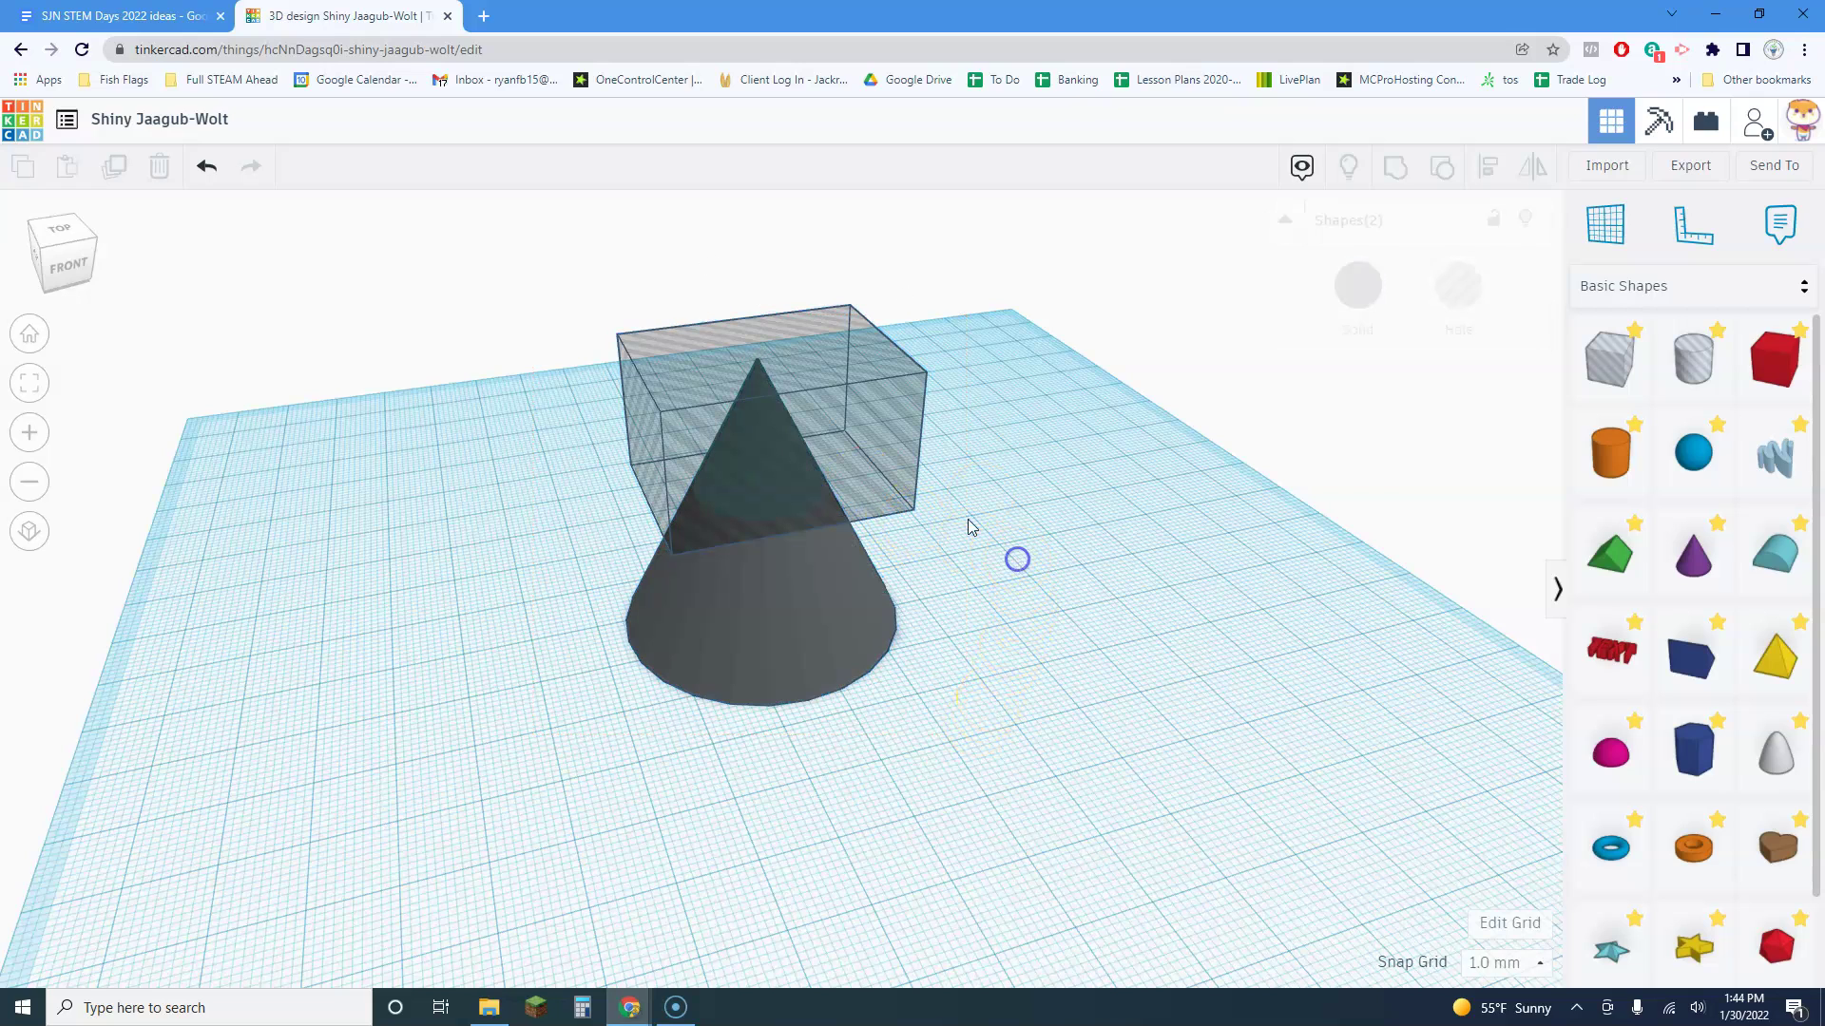
{"action": "left_click", "coordinate": [852, 457]}
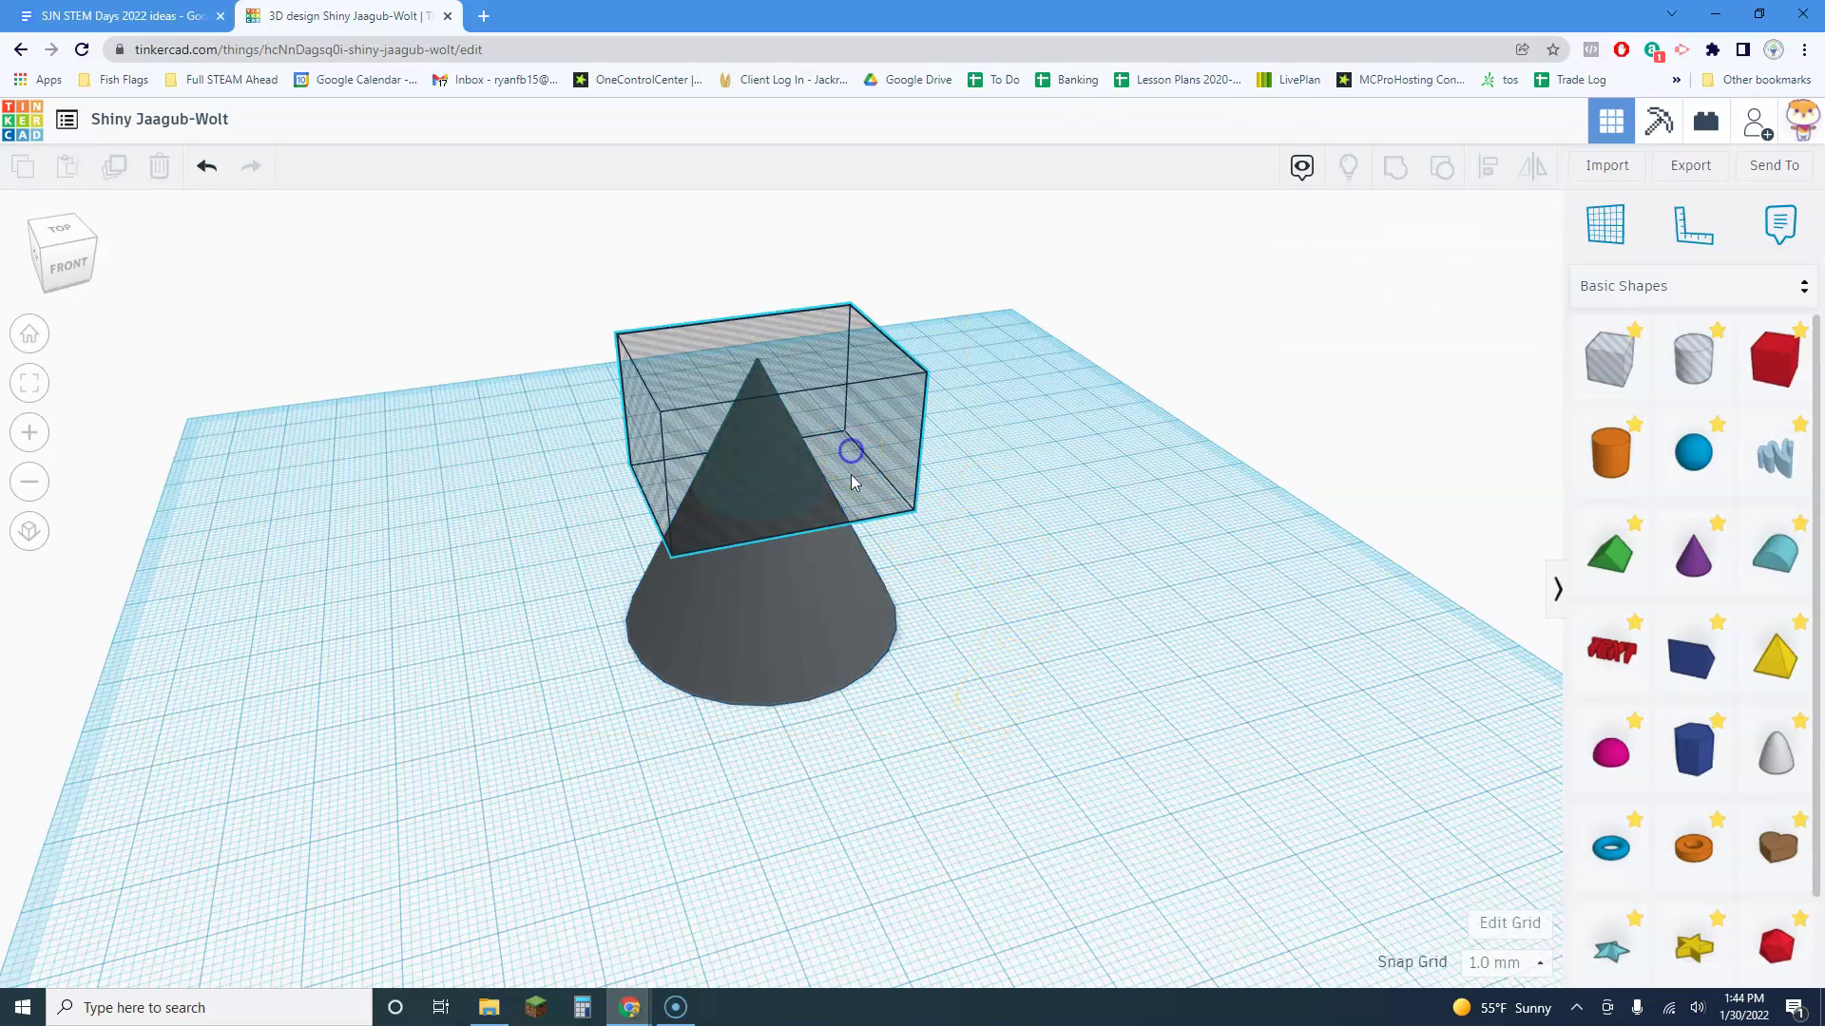
{"action": "left_click", "coordinate": [815, 619], "text": "shift"}
{"action": "left_click", "coordinate": [1395, 171]}
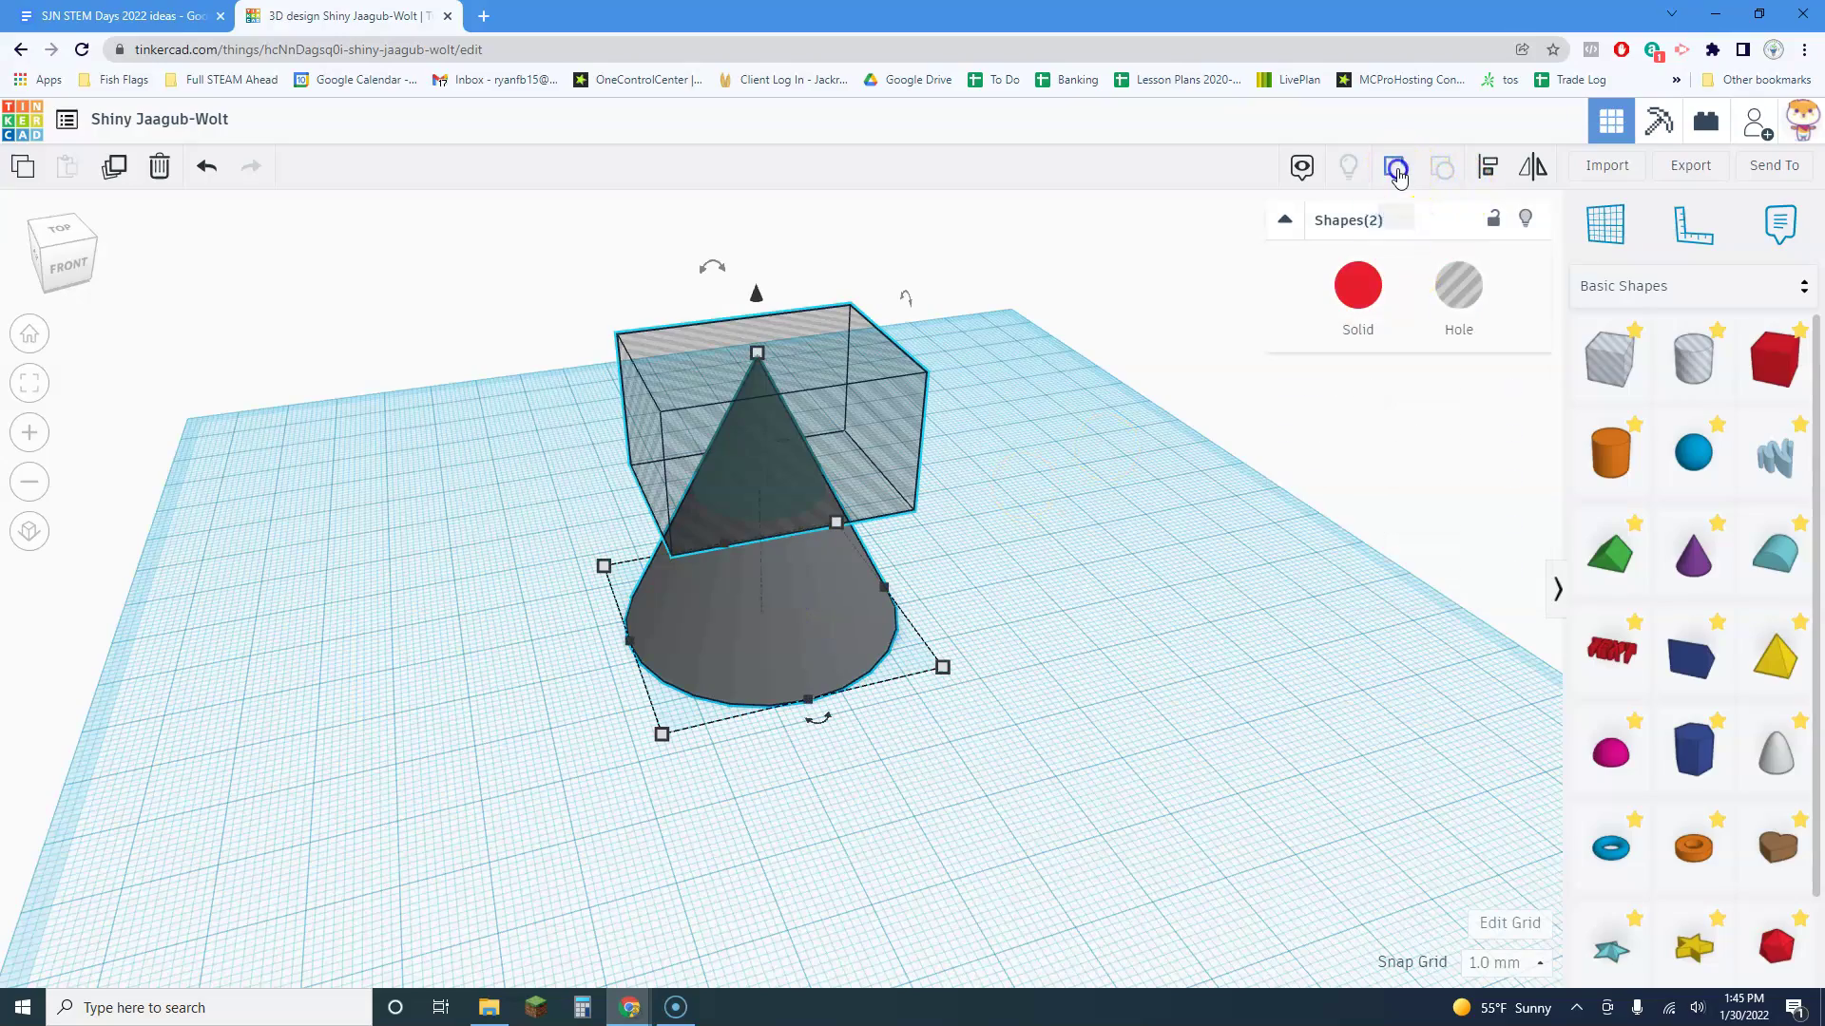
{"action": "left_click", "coordinate": [1056, 538]}
{"action": "right_click_drag", "start_coordinate": [1056, 538], "coordinate": [967, 579]}
{"action": "scroll", "coordinate": [810, 597], "scroll_direction": "up", "scroll_amount": 5}
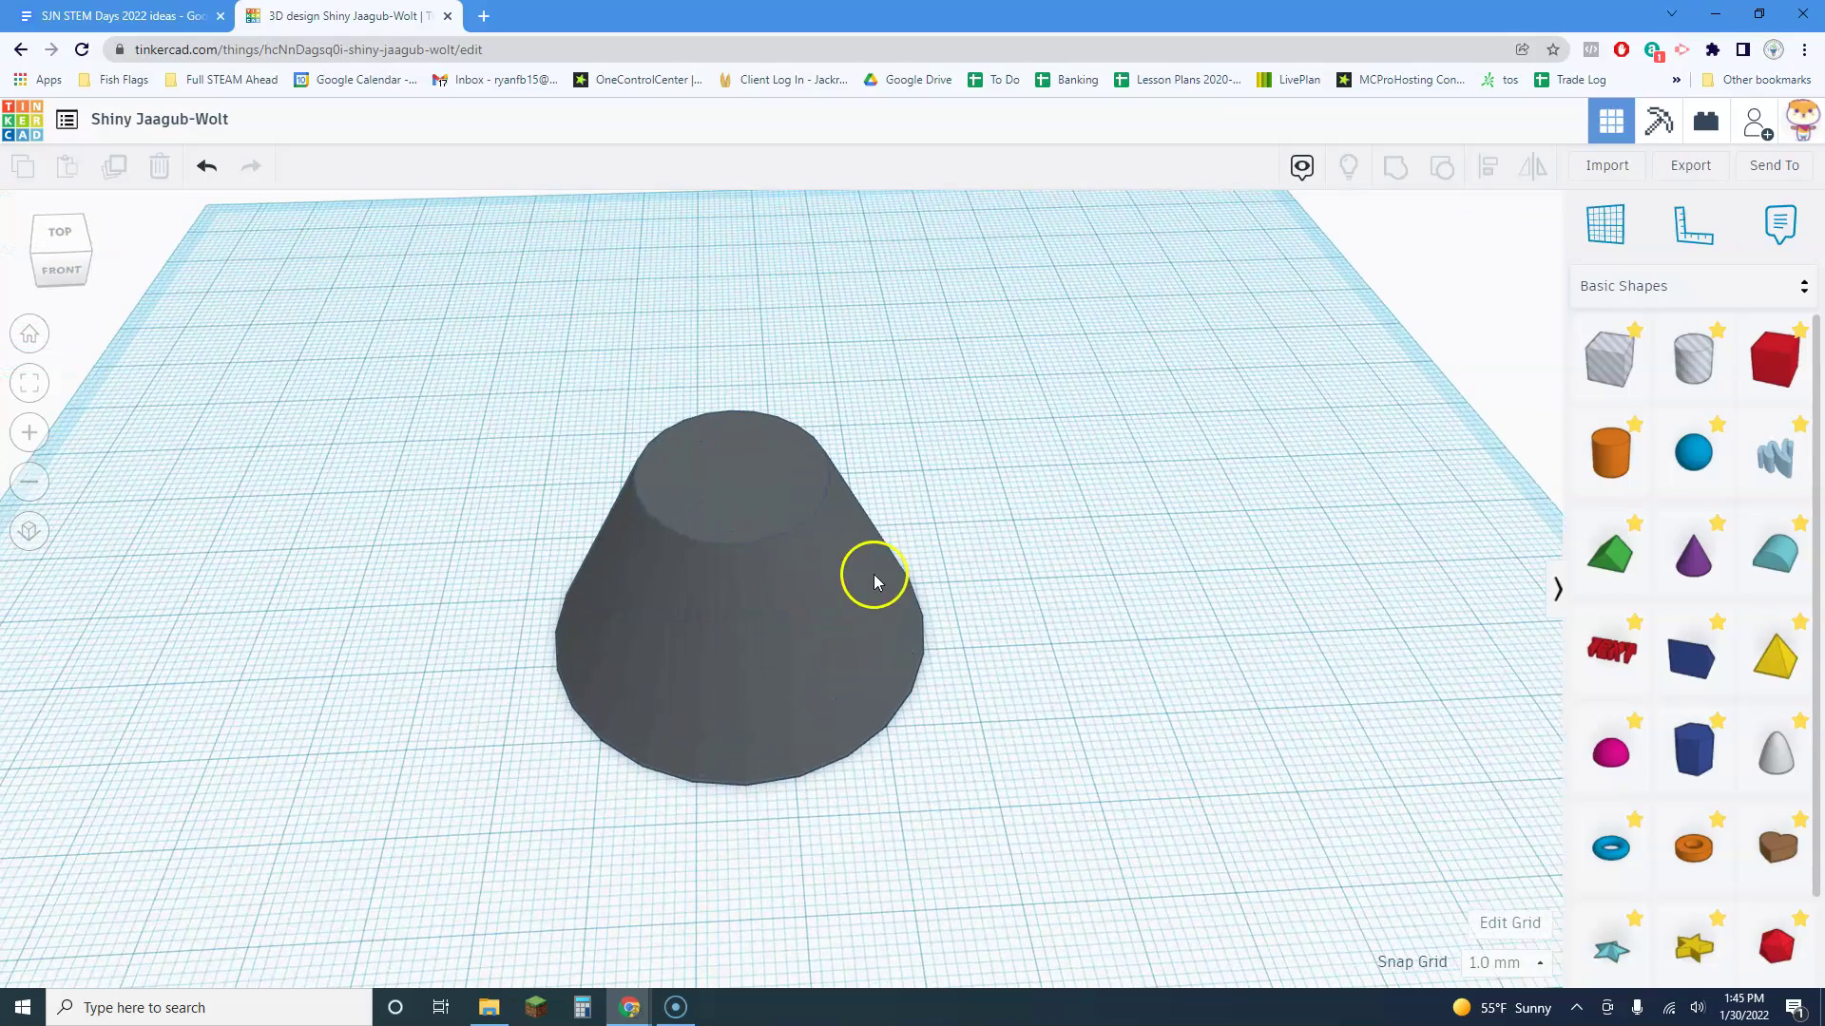
Search Google Images for 'tree t-pee shark tank', preview a Tree T Pee photo, then return to Tinkercad
{"action": "left_click", "coordinate": [485, 25]}
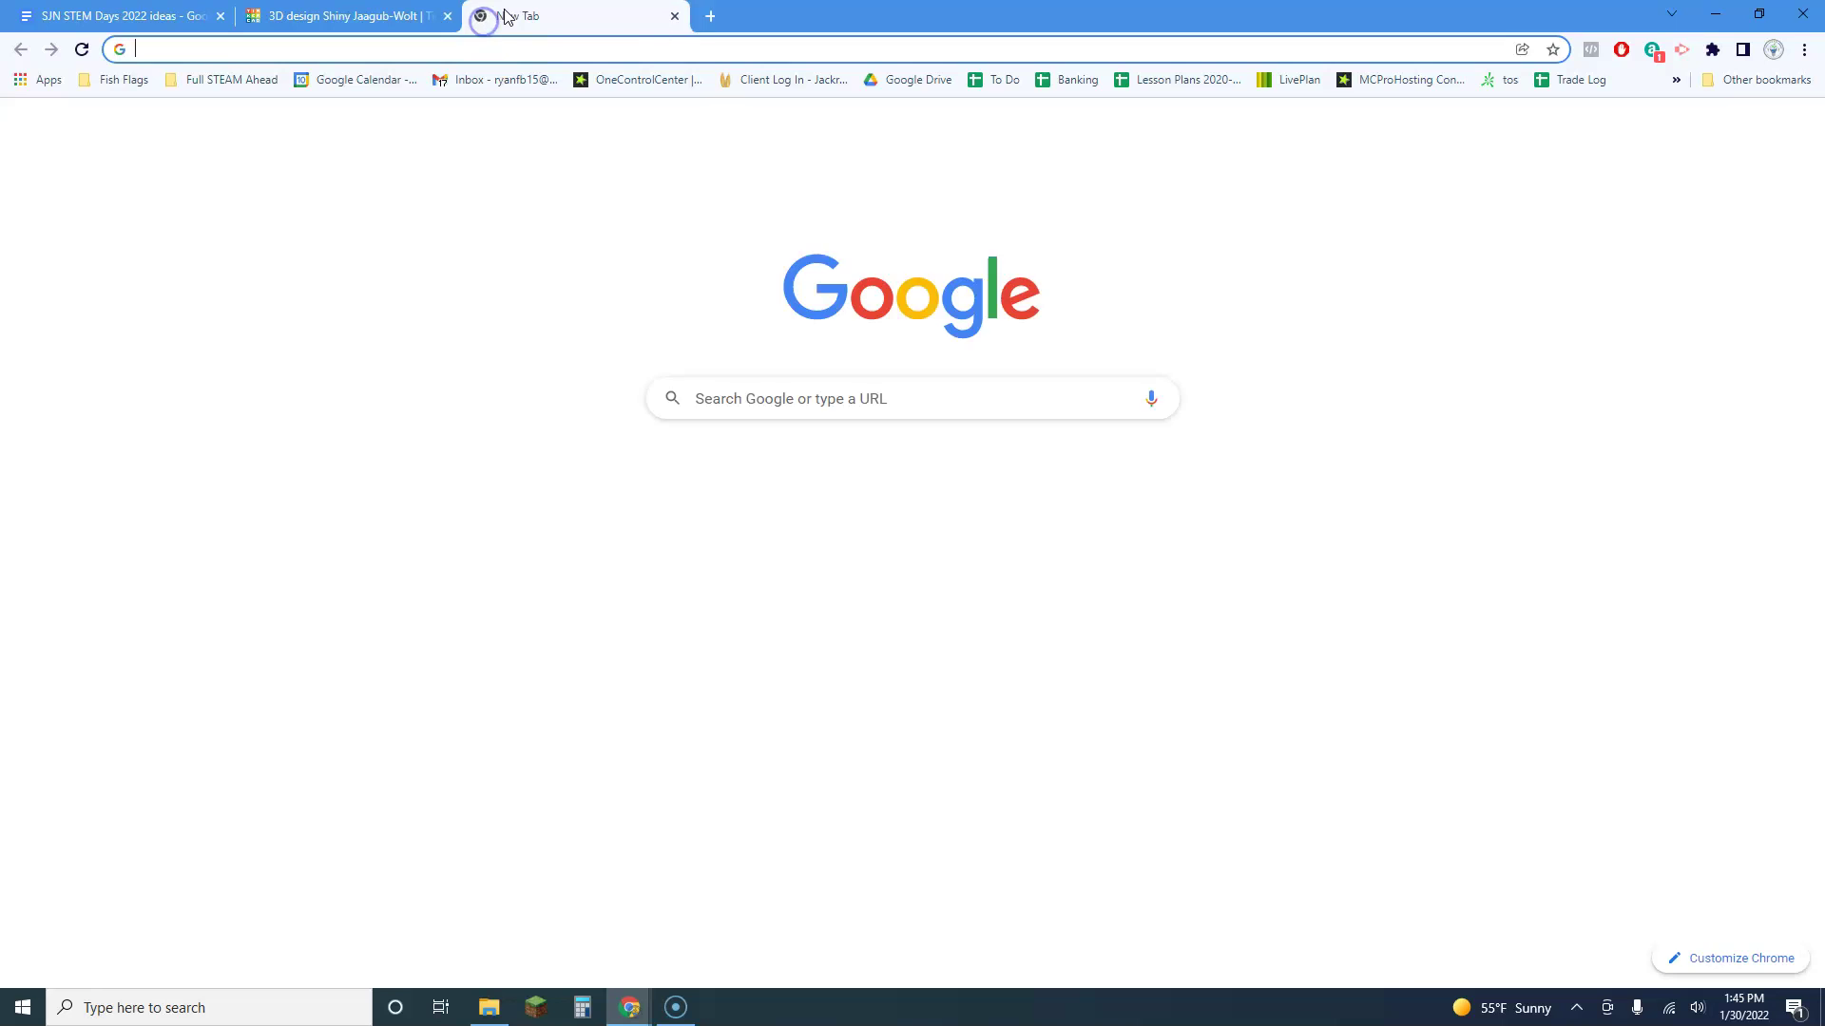
{"action": "type", "text": "tree"}
{"action": "key", "text": "Return"}
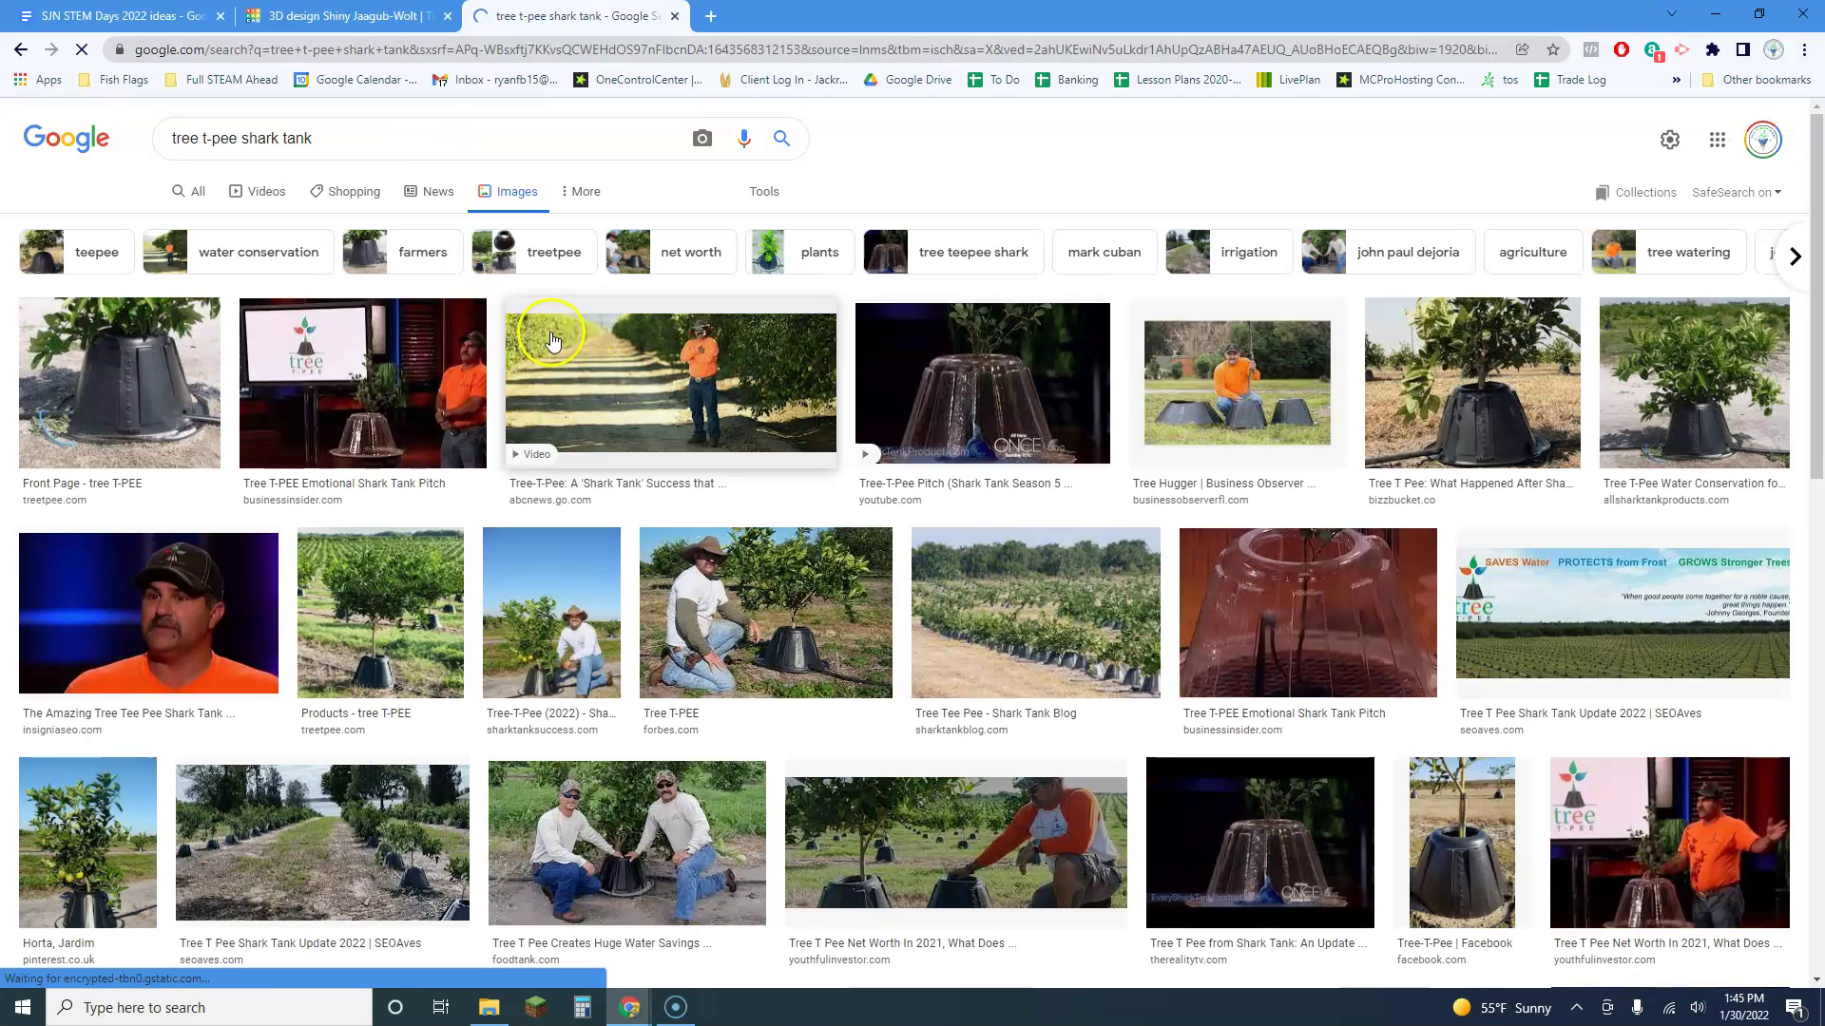
{"action": "left_click", "coordinate": [1539, 406]}
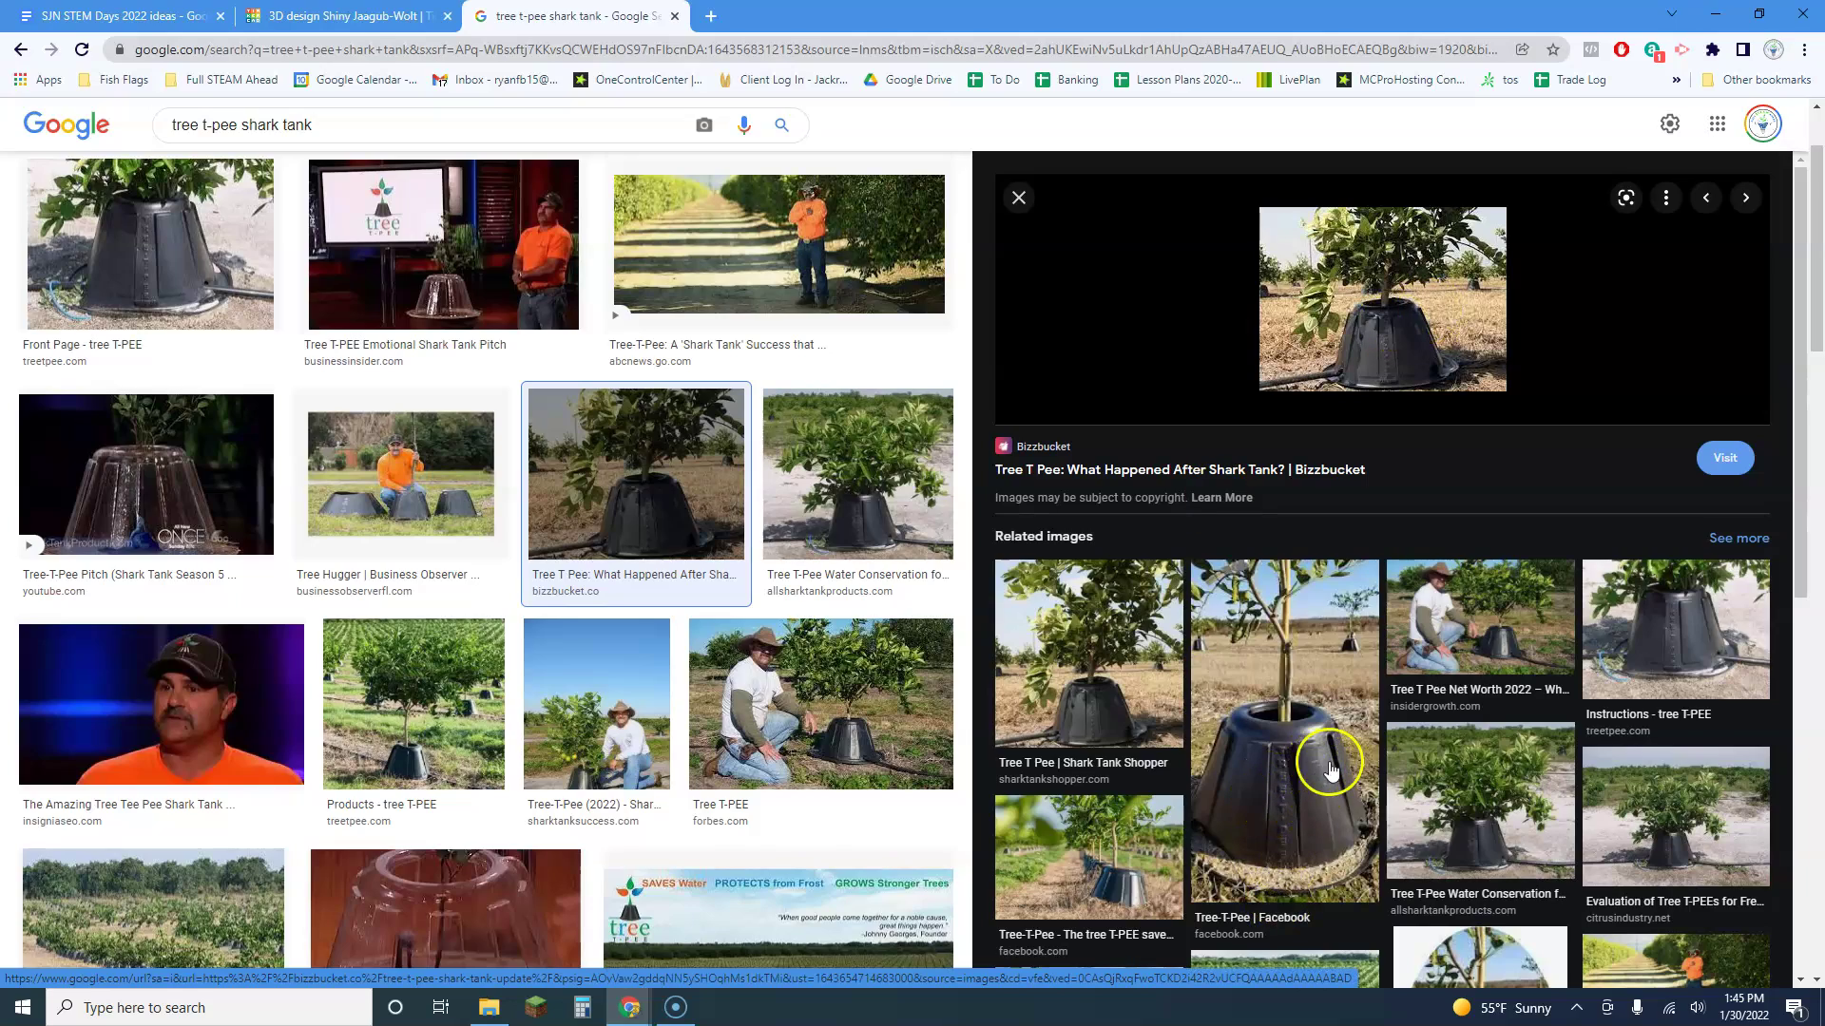
{"action": "left_click", "coordinate": [328, 17]}
{"action": "right_click_drag", "start_coordinate": [891, 548], "coordinate": [856, 418]}
Place a new cone inside the frustum, make it taller, and turn it into a hole
{"action": "left_click_drag", "start_coordinate": [1592, 594], "coordinate": [798, 561]}
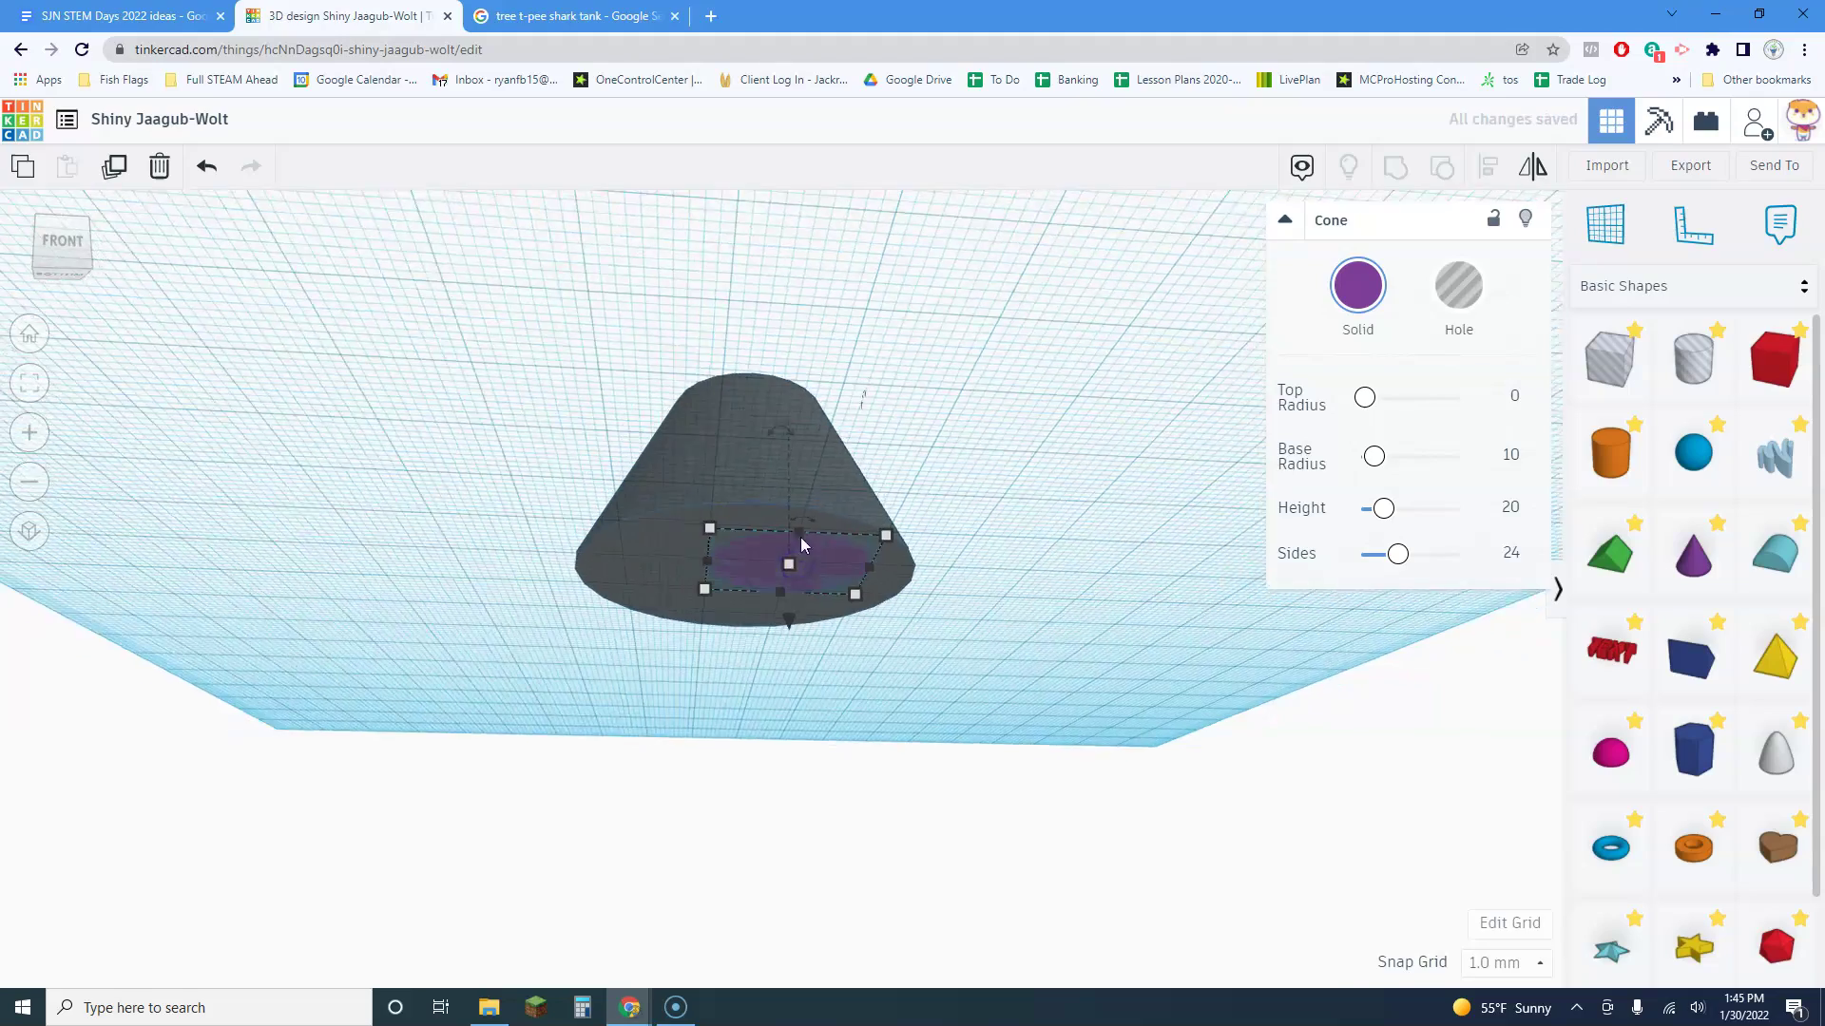
{"action": "mouse_move", "coordinate": [798, 561]}
{"action": "right_mouse_down"}
{"action": "mouse_move", "coordinate": [835, 582]}
{"action": "mouse_move", "coordinate": [807, 651]}
{"action": "mouse_move", "coordinate": [784, 530]}
{"action": "right_mouse_up"}
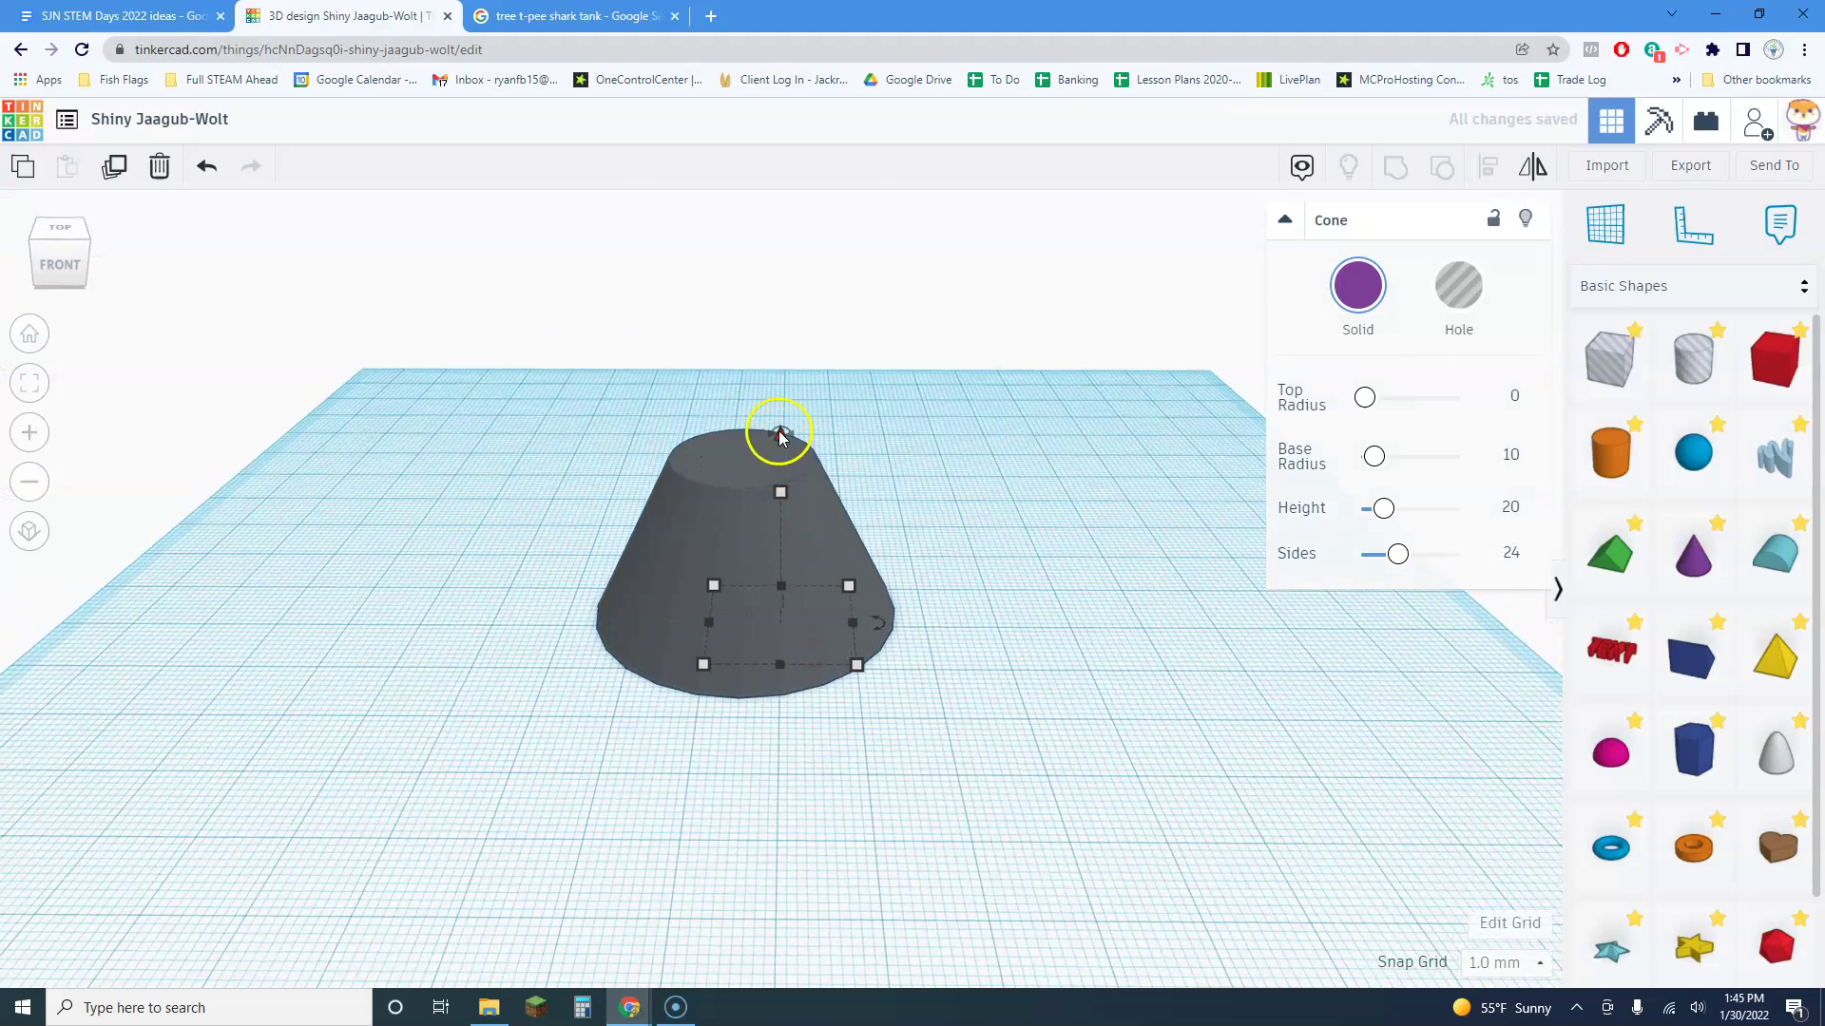
{"action": "left_click_drag", "start_coordinate": [780, 436], "coordinate": [725, 324]}
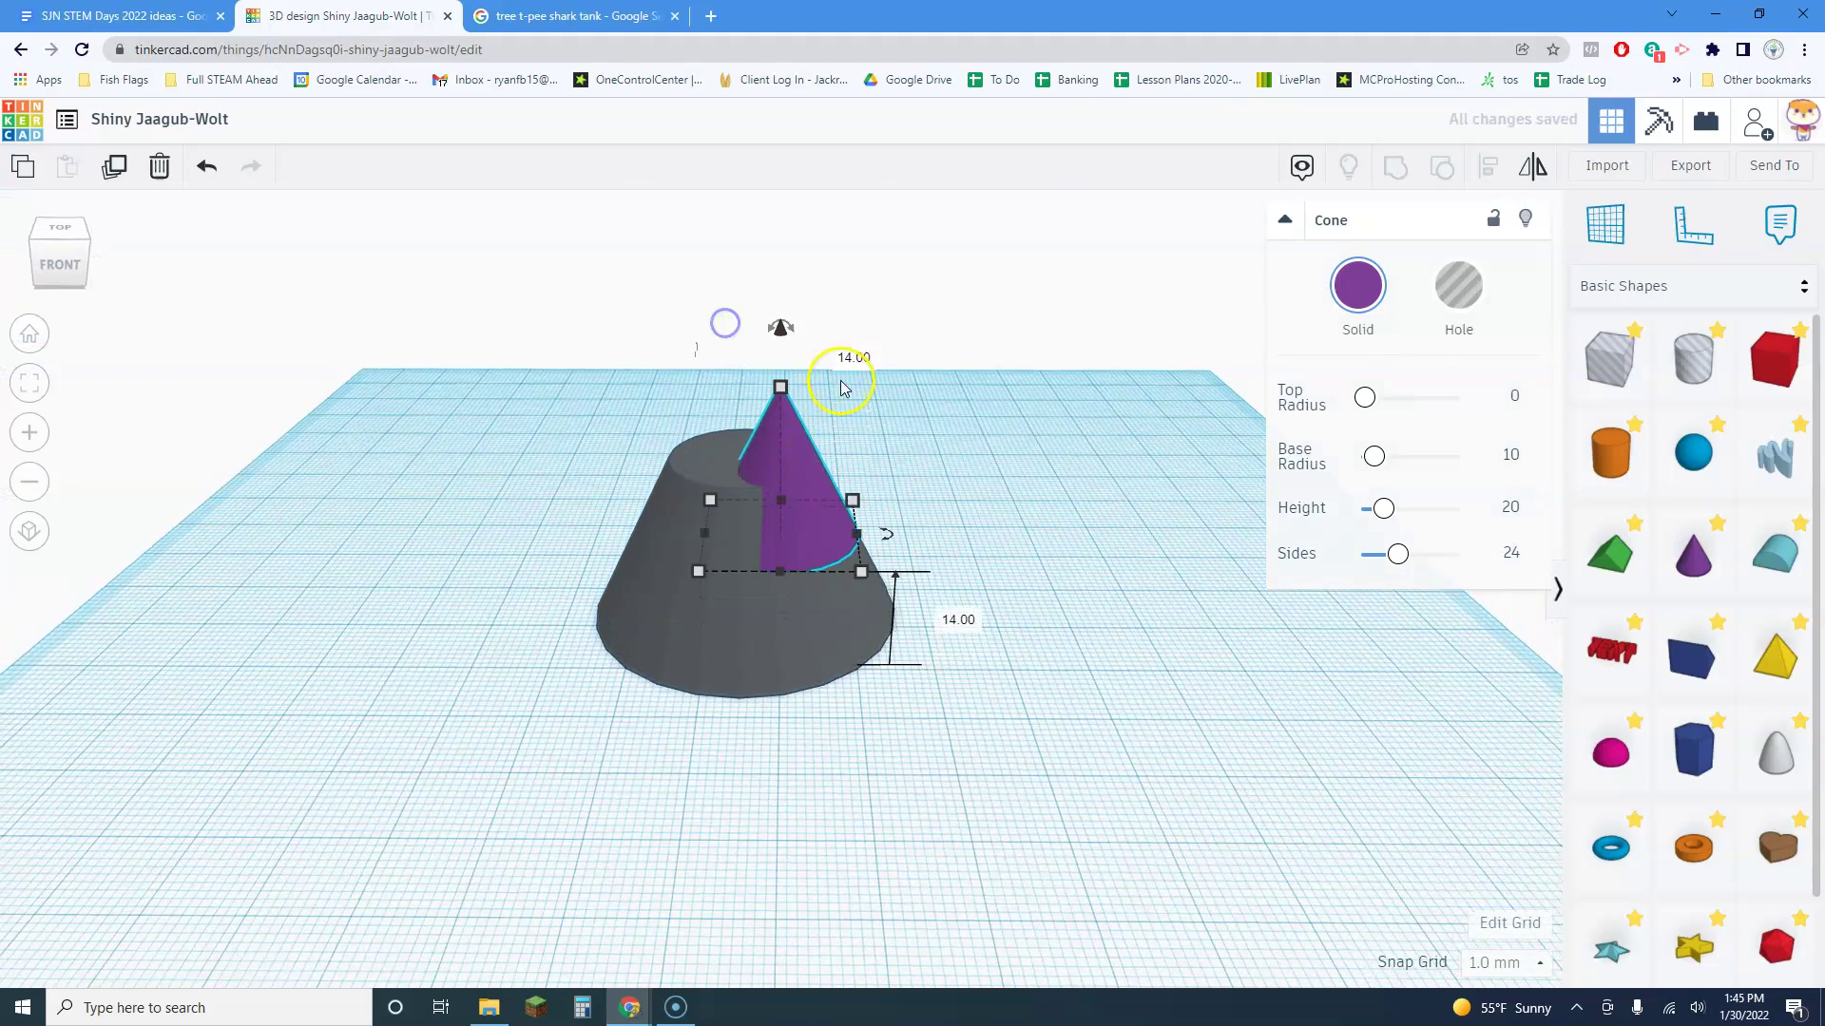
{"action": "key", "text": "ctrl+z"}
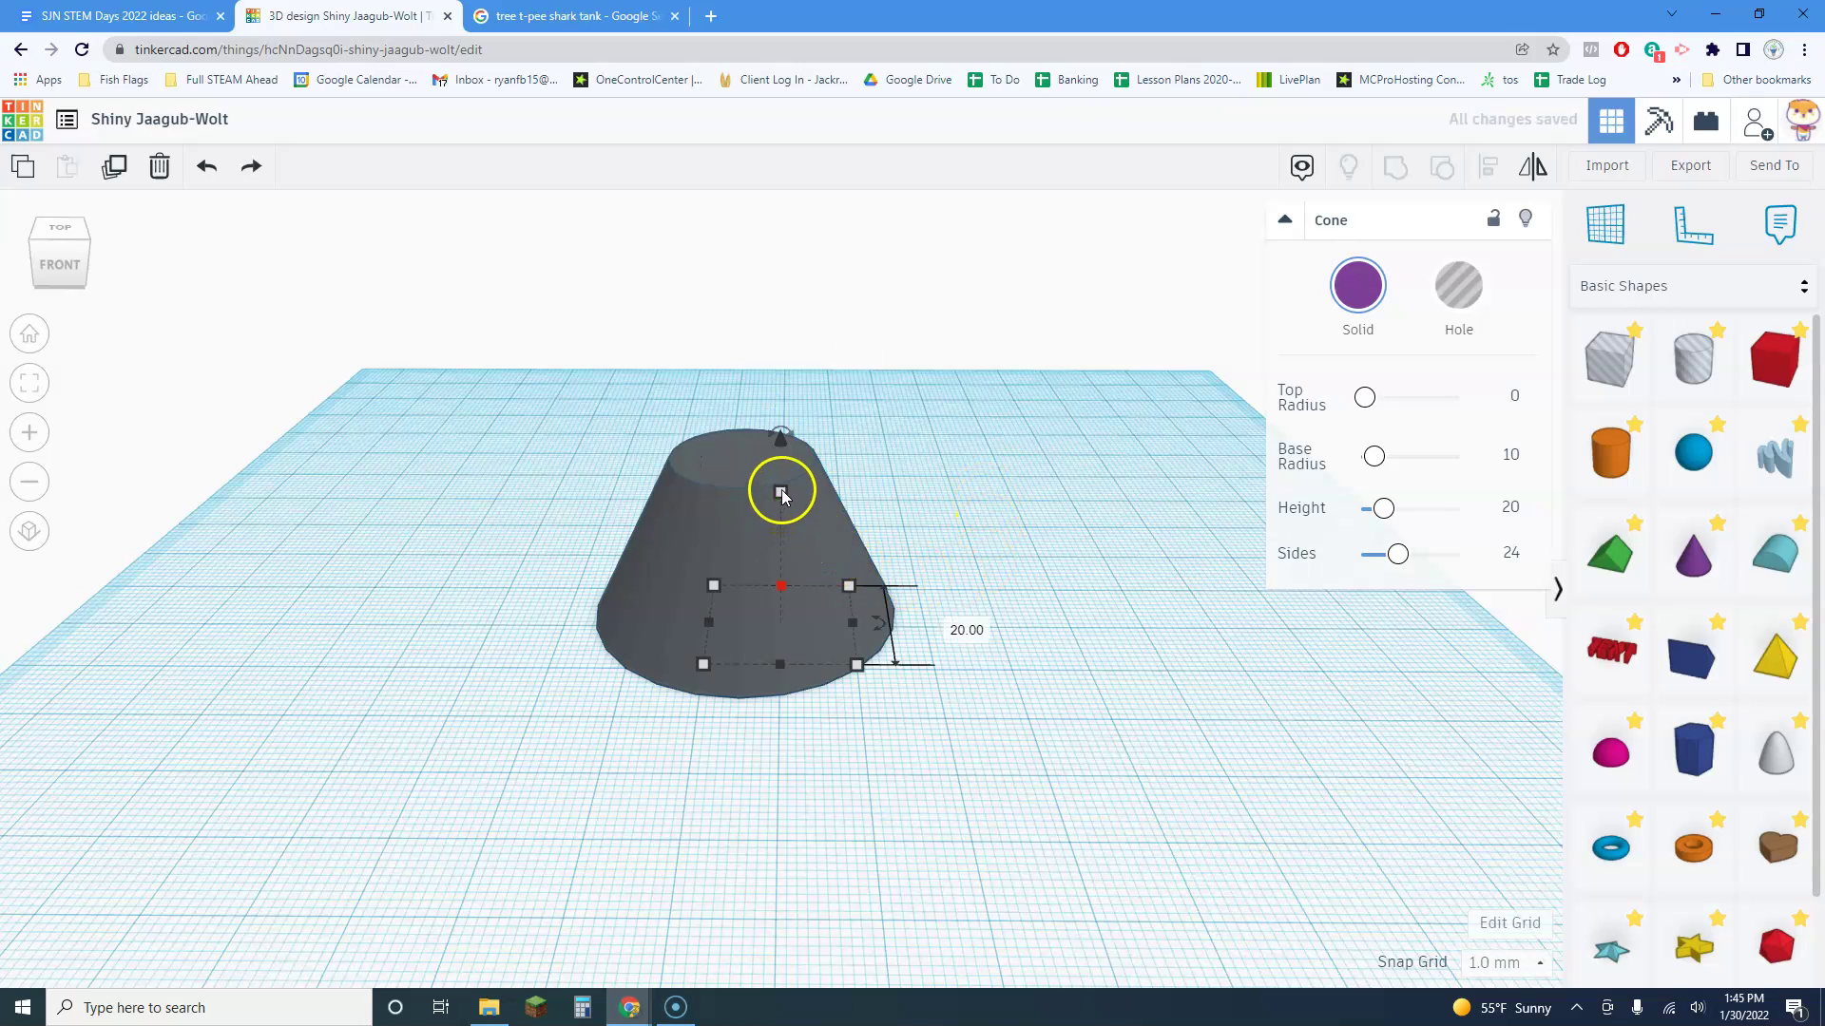
{"action": "mouse_move", "coordinate": [780, 469]}
{"action": "left_mouse_down"}
{"action": "mouse_move", "coordinate": [729, 407]}
{"action": "mouse_move", "coordinate": [757, 447]}
{"action": "left_mouse_up"}
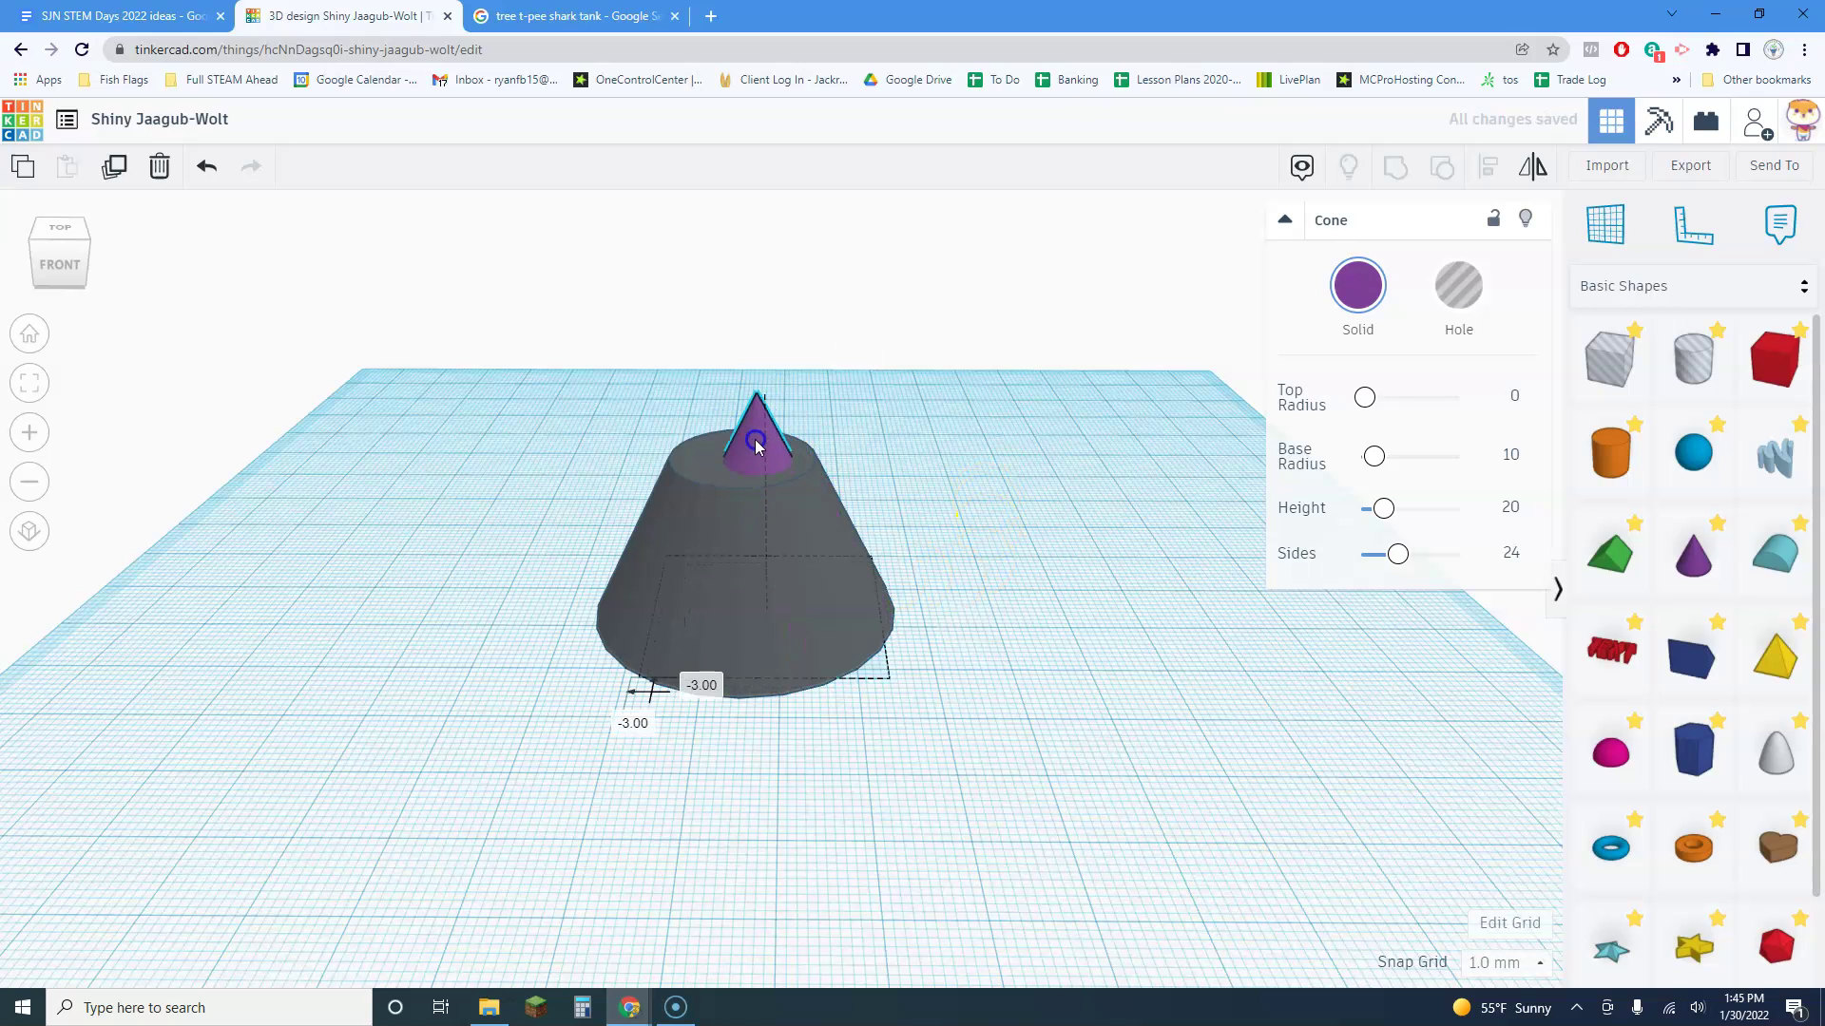
{"action": "left_click", "coordinate": [1459, 285]}
Widen the cone hole's base and centre it inside the frustum
{"action": "right_click_drag", "start_coordinate": [1008, 589], "coordinate": [900, 319]}
{"action": "left_click", "coordinate": [842, 624]}
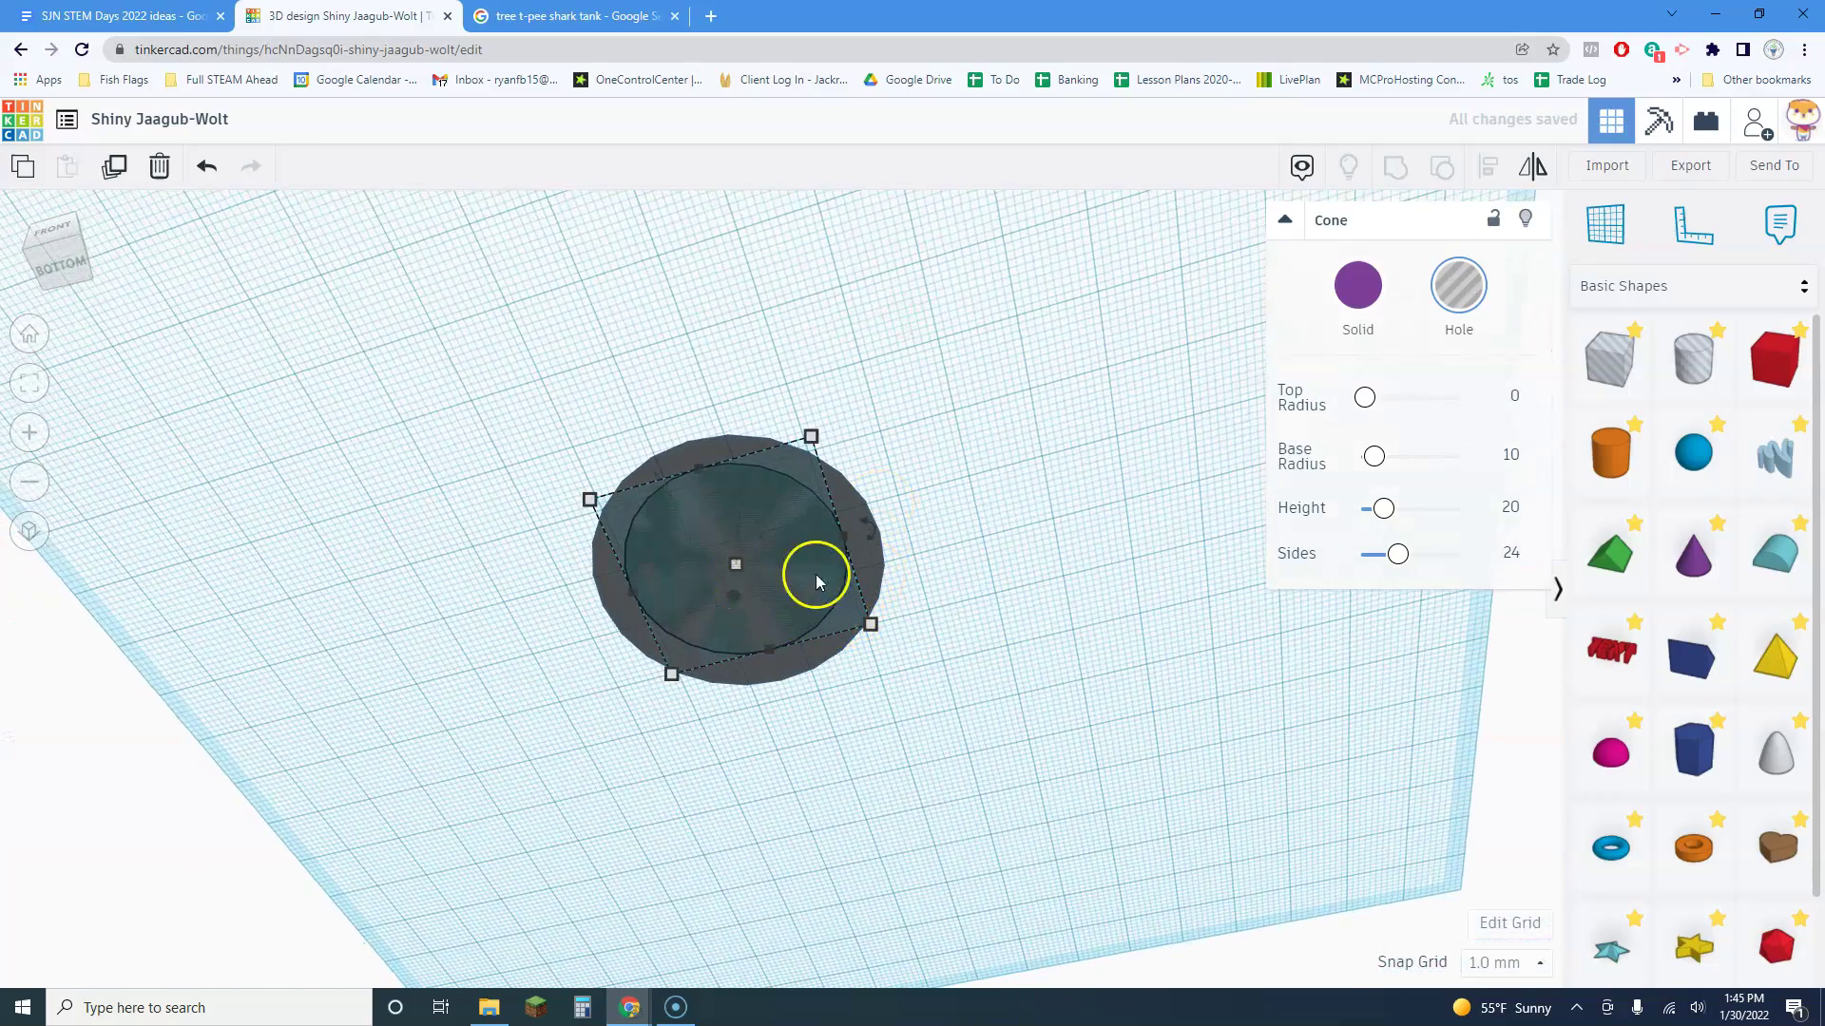
{"action": "right_click_drag", "start_coordinate": [846, 555], "coordinate": [852, 549]}
{"action": "left_click_drag", "start_coordinate": [878, 643], "coordinate": [922, 658]}
{"action": "right_click_drag", "start_coordinate": [886, 596], "coordinate": [883, 694]}
{"action": "left_click_drag", "start_coordinate": [780, 581], "coordinate": [745, 601]}
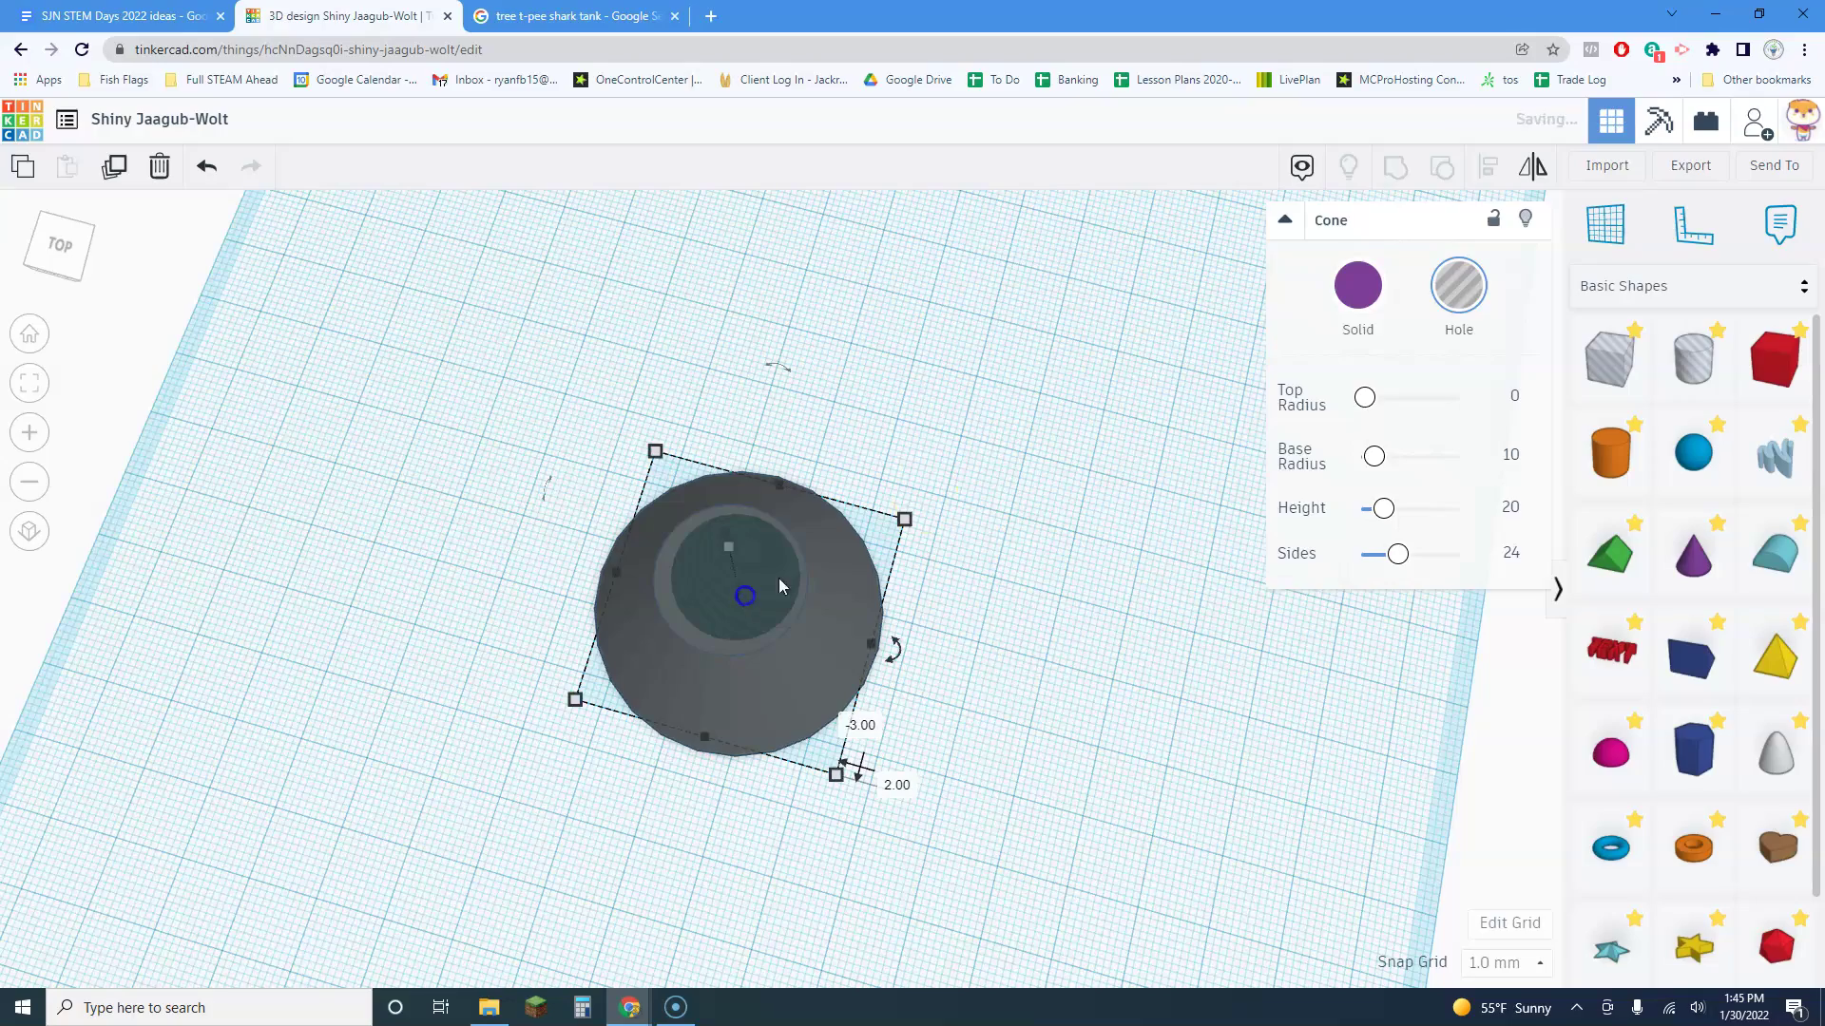
{"action": "left_click", "coordinate": [924, 498]}
{"action": "mouse_move", "coordinate": [994, 448]}
{"action": "right_mouse_down"}
{"action": "mouse_move", "coordinate": [1035, 464]}
{"action": "mouse_move", "coordinate": [917, 499]}
{"action": "mouse_move", "coordinate": [975, 473]}
{"action": "right_mouse_up"}
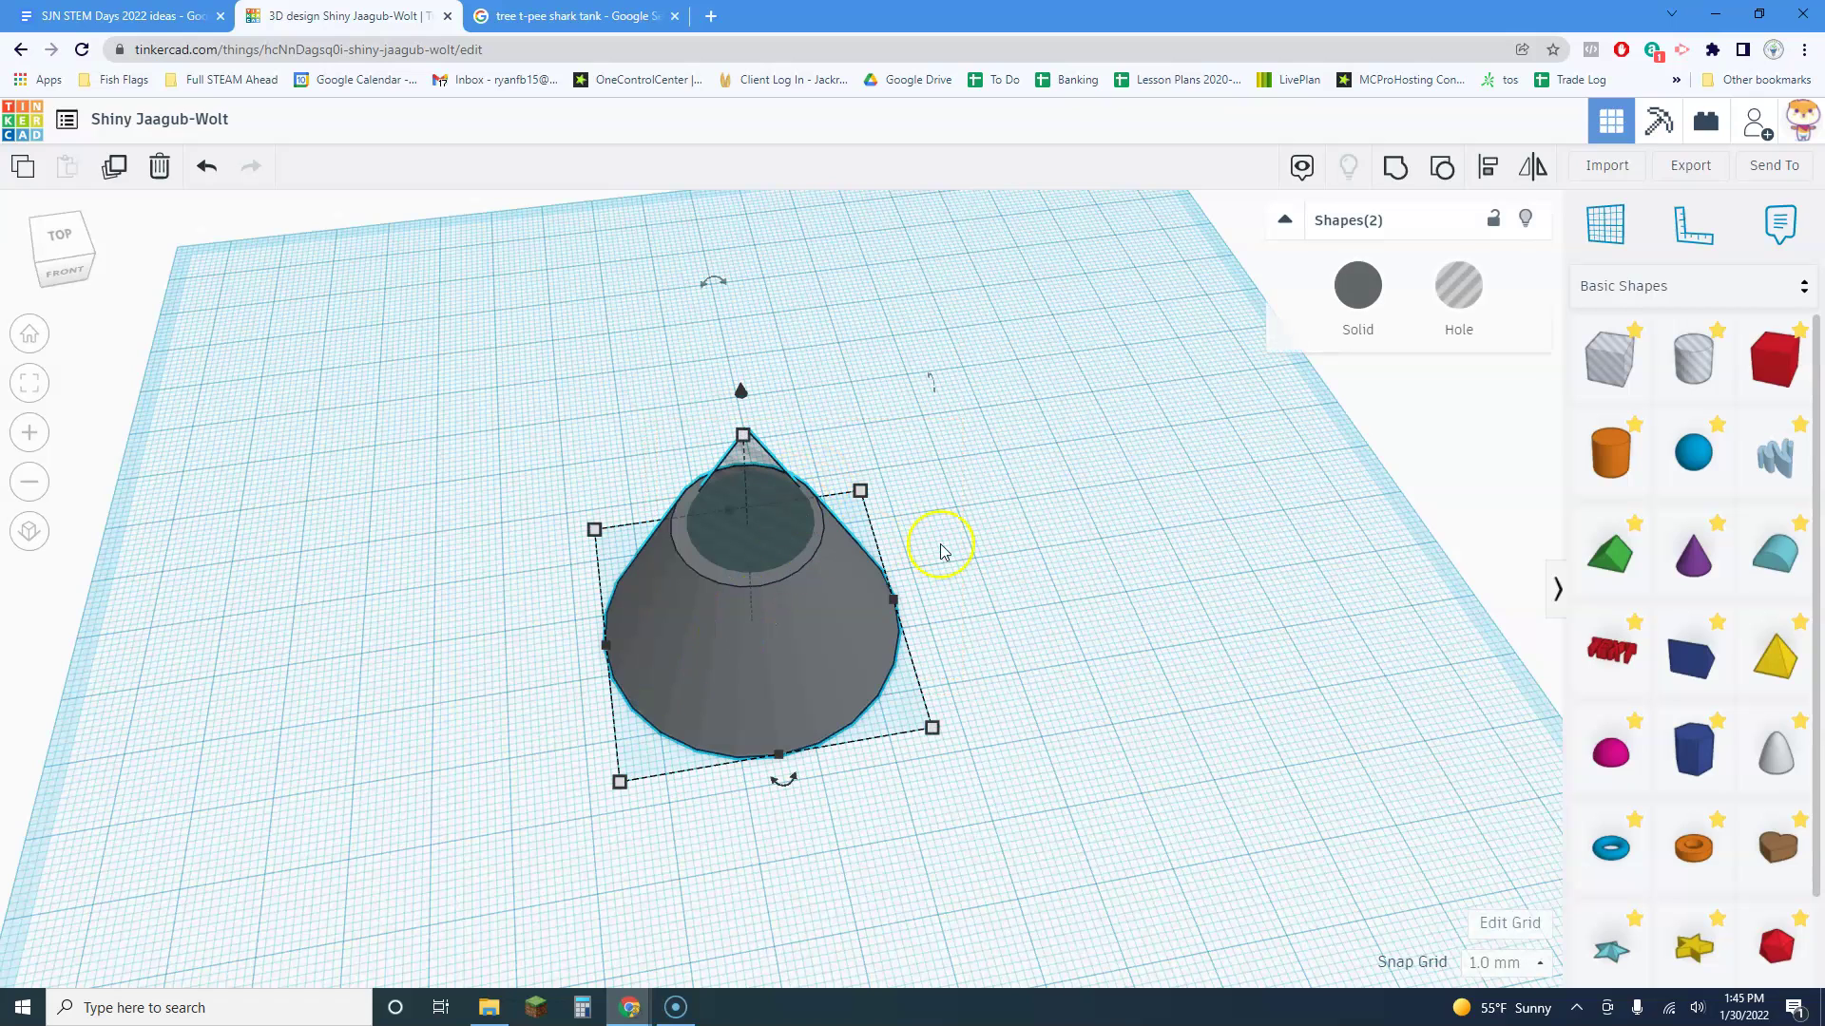
Centre the cone and cone hole on both axes, then group them into an open shell
{"action": "left_click", "coordinate": [1489, 171]}
{"action": "right_click_drag", "start_coordinate": [1131, 547], "coordinate": [1080, 570]}
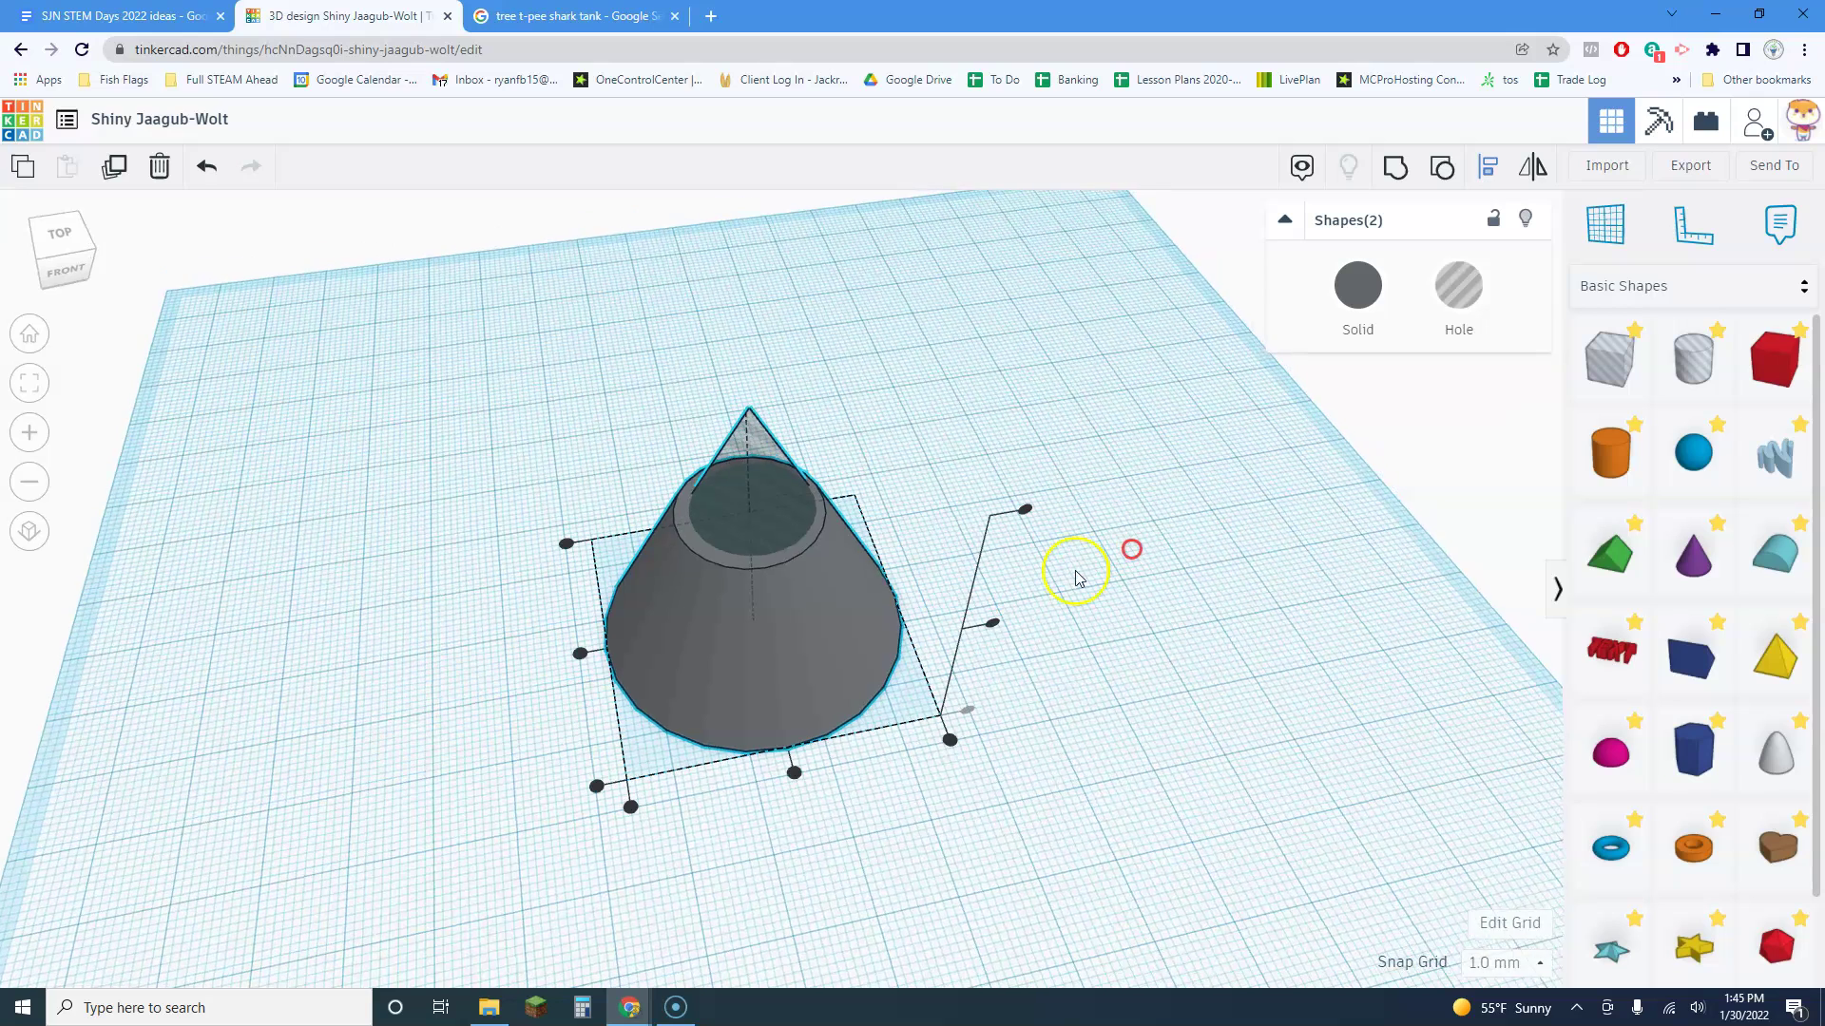
{"action": "left_click", "coordinate": [581, 655]}
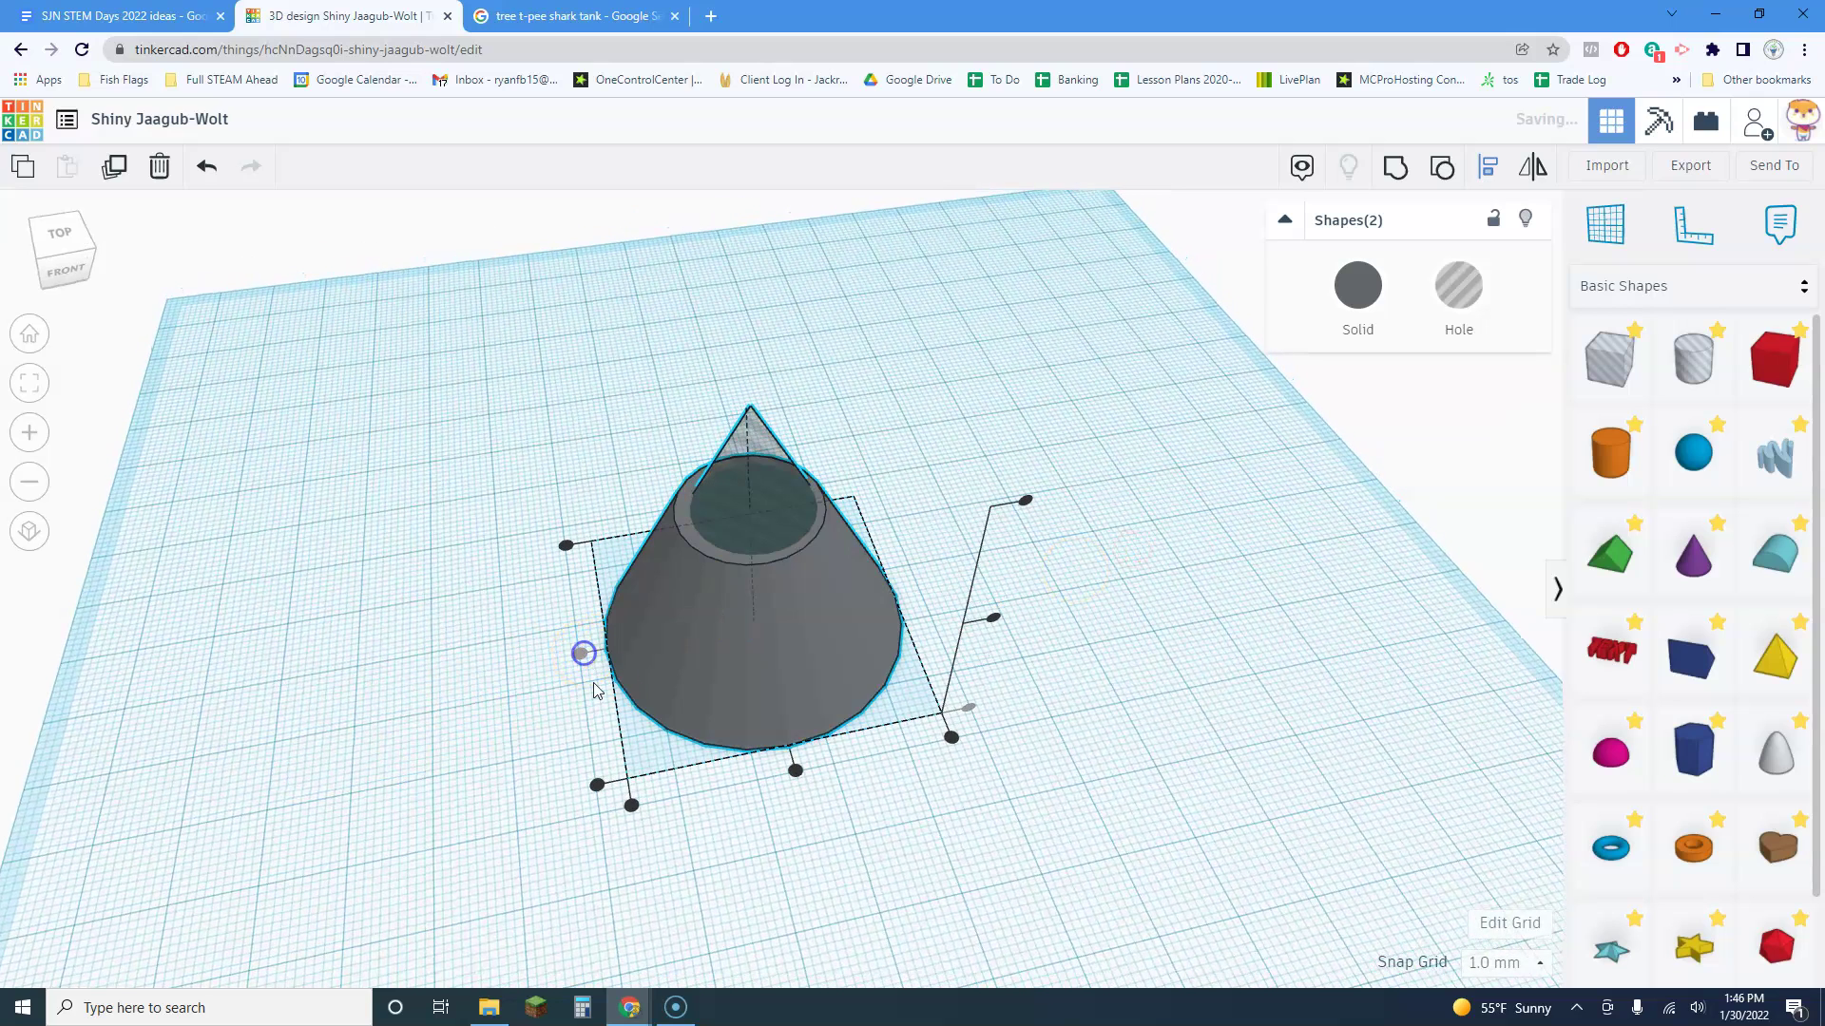
{"action": "left_click", "coordinate": [794, 768]}
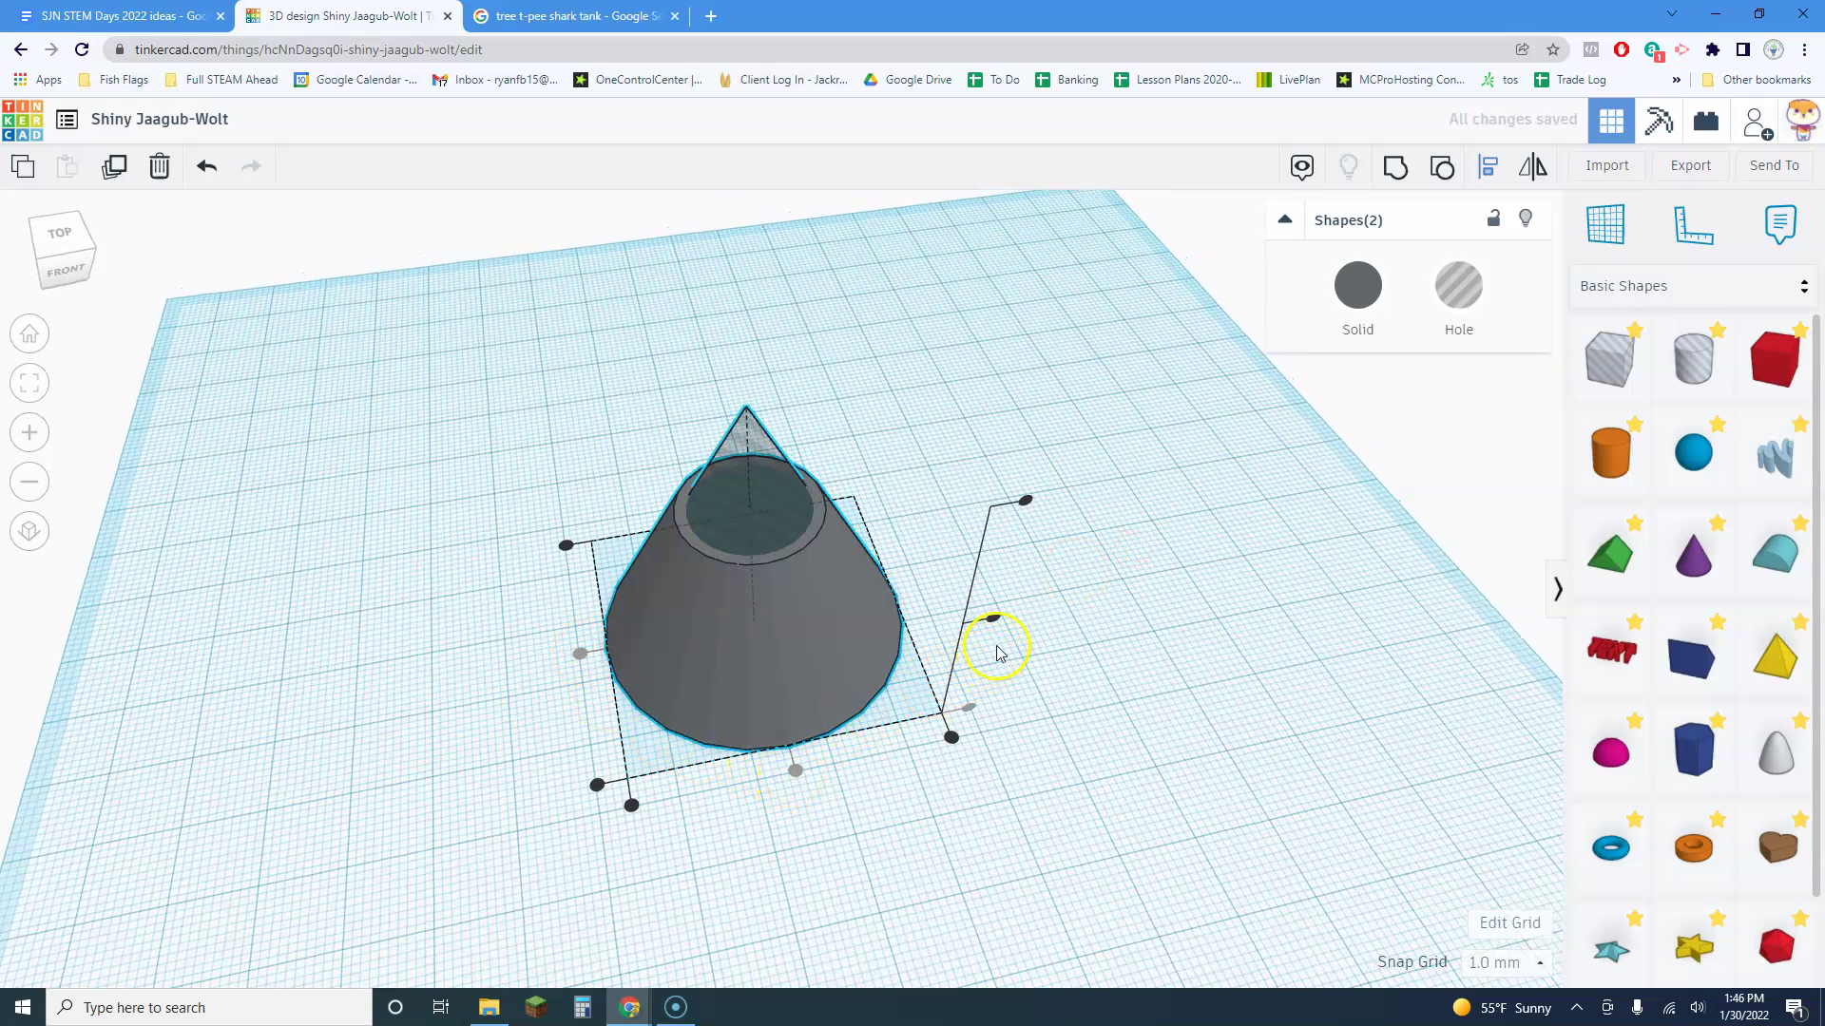
{"action": "right_click_drag", "start_coordinate": [1065, 631], "coordinate": [1065, 579]}
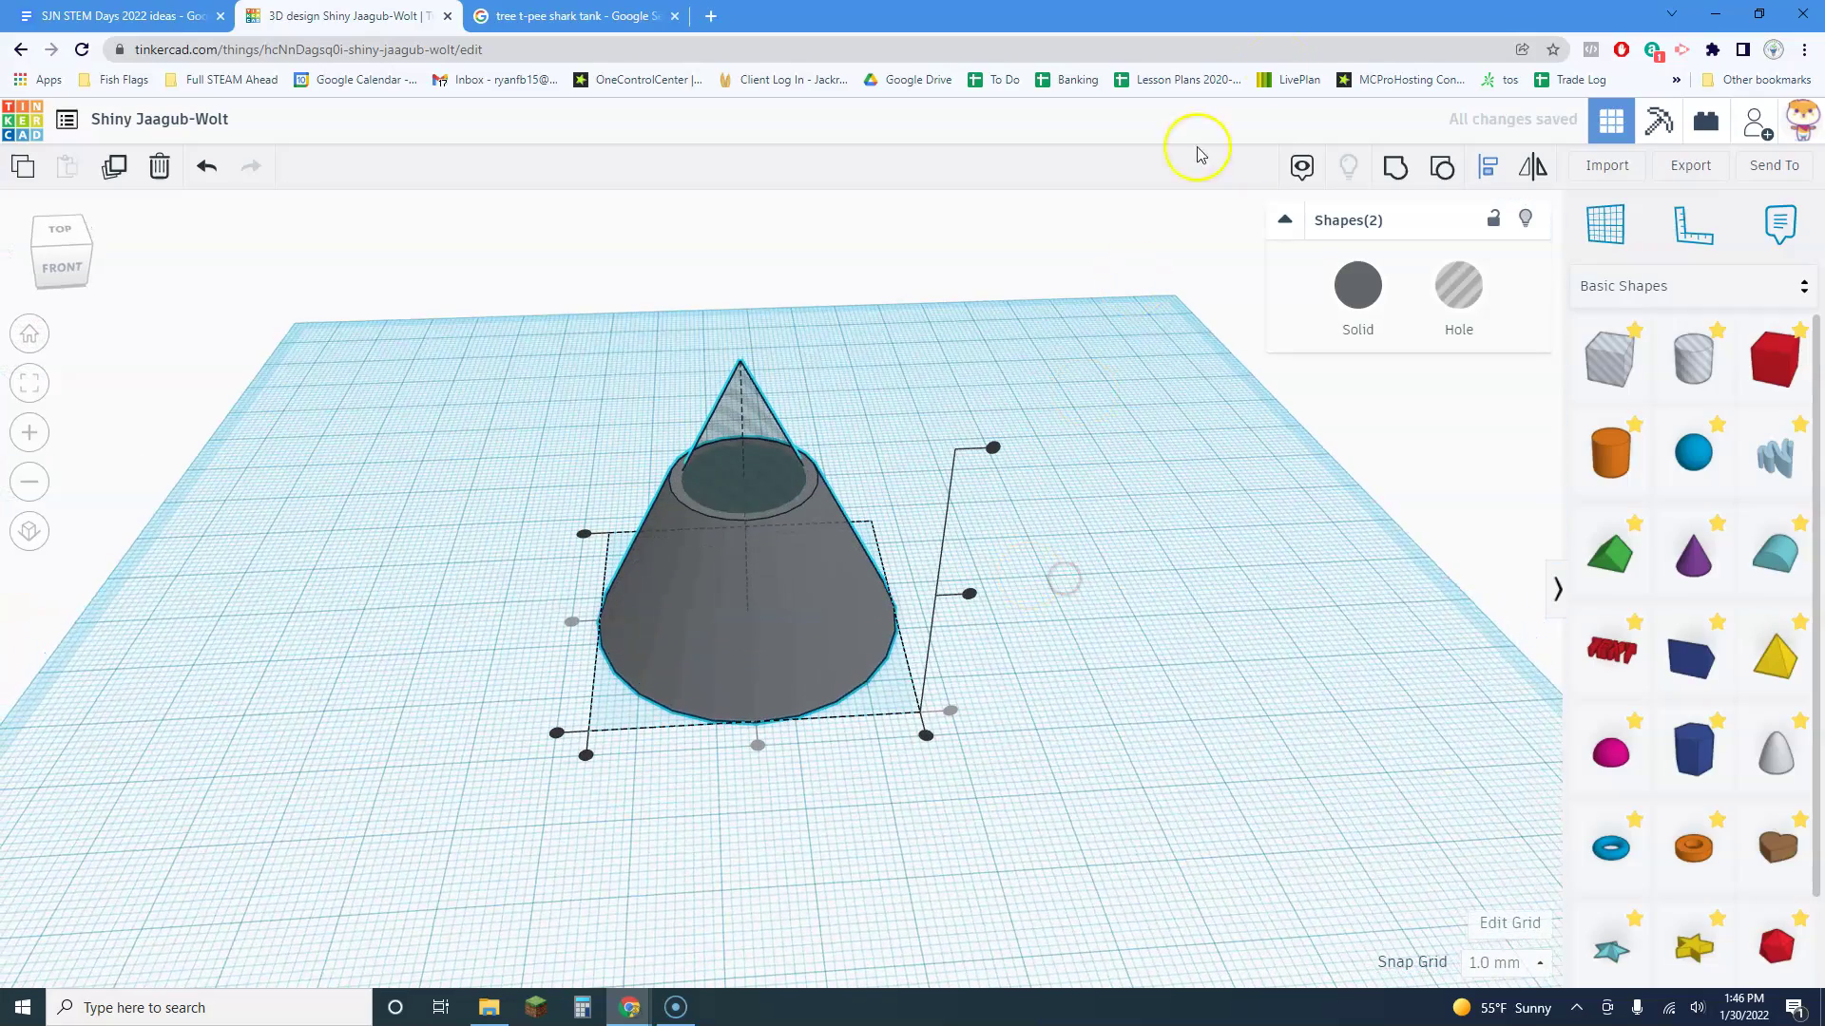
{"action": "left_click", "coordinate": [1398, 174]}
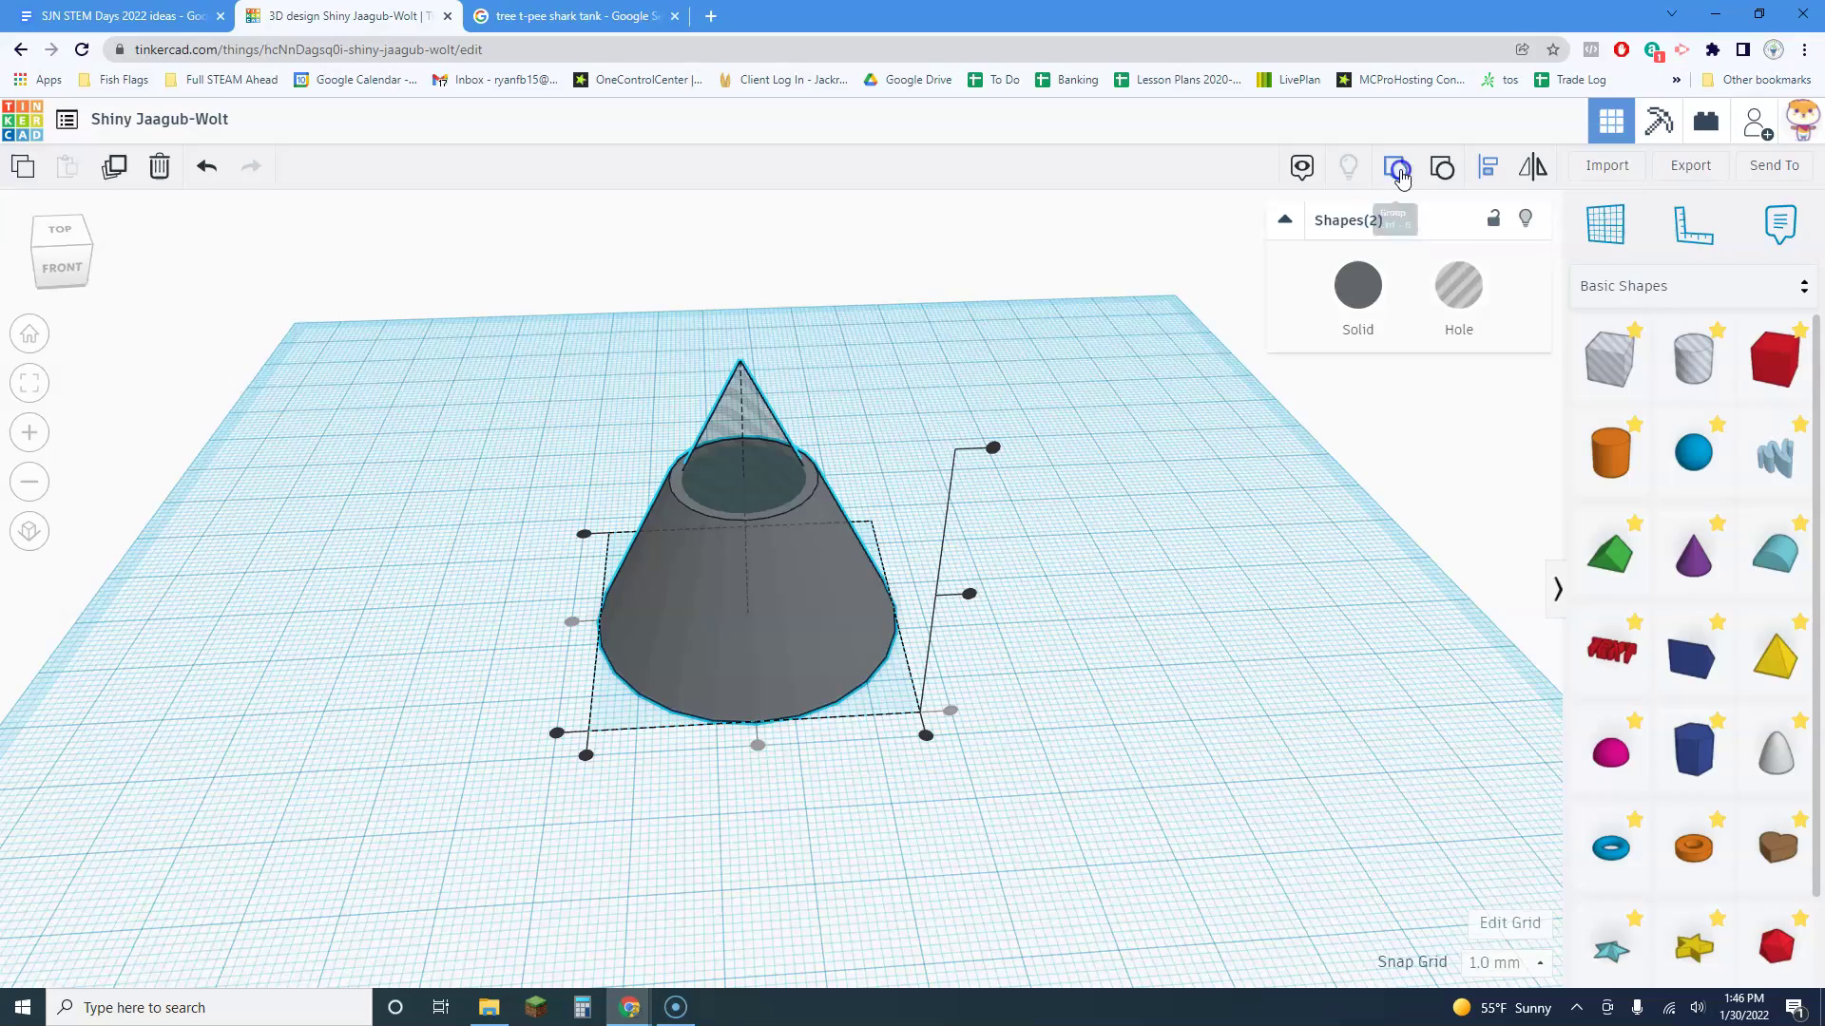
{"action": "left_click", "coordinate": [976, 432]}
{"action": "mouse_move", "coordinate": [976, 432]}
{"action": "right_mouse_down"}
{"action": "mouse_move", "coordinate": [921, 619]}
{"action": "mouse_move", "coordinate": [1016, 412]}
{"action": "mouse_move", "coordinate": [994, 208]}
{"action": "mouse_move", "coordinate": [948, 440]}
{"action": "right_mouse_up"}
Look over the tree T-PEE reference photos, then return to the Tinkercad design
{"action": "key", "text": "ctrl+Tab"}
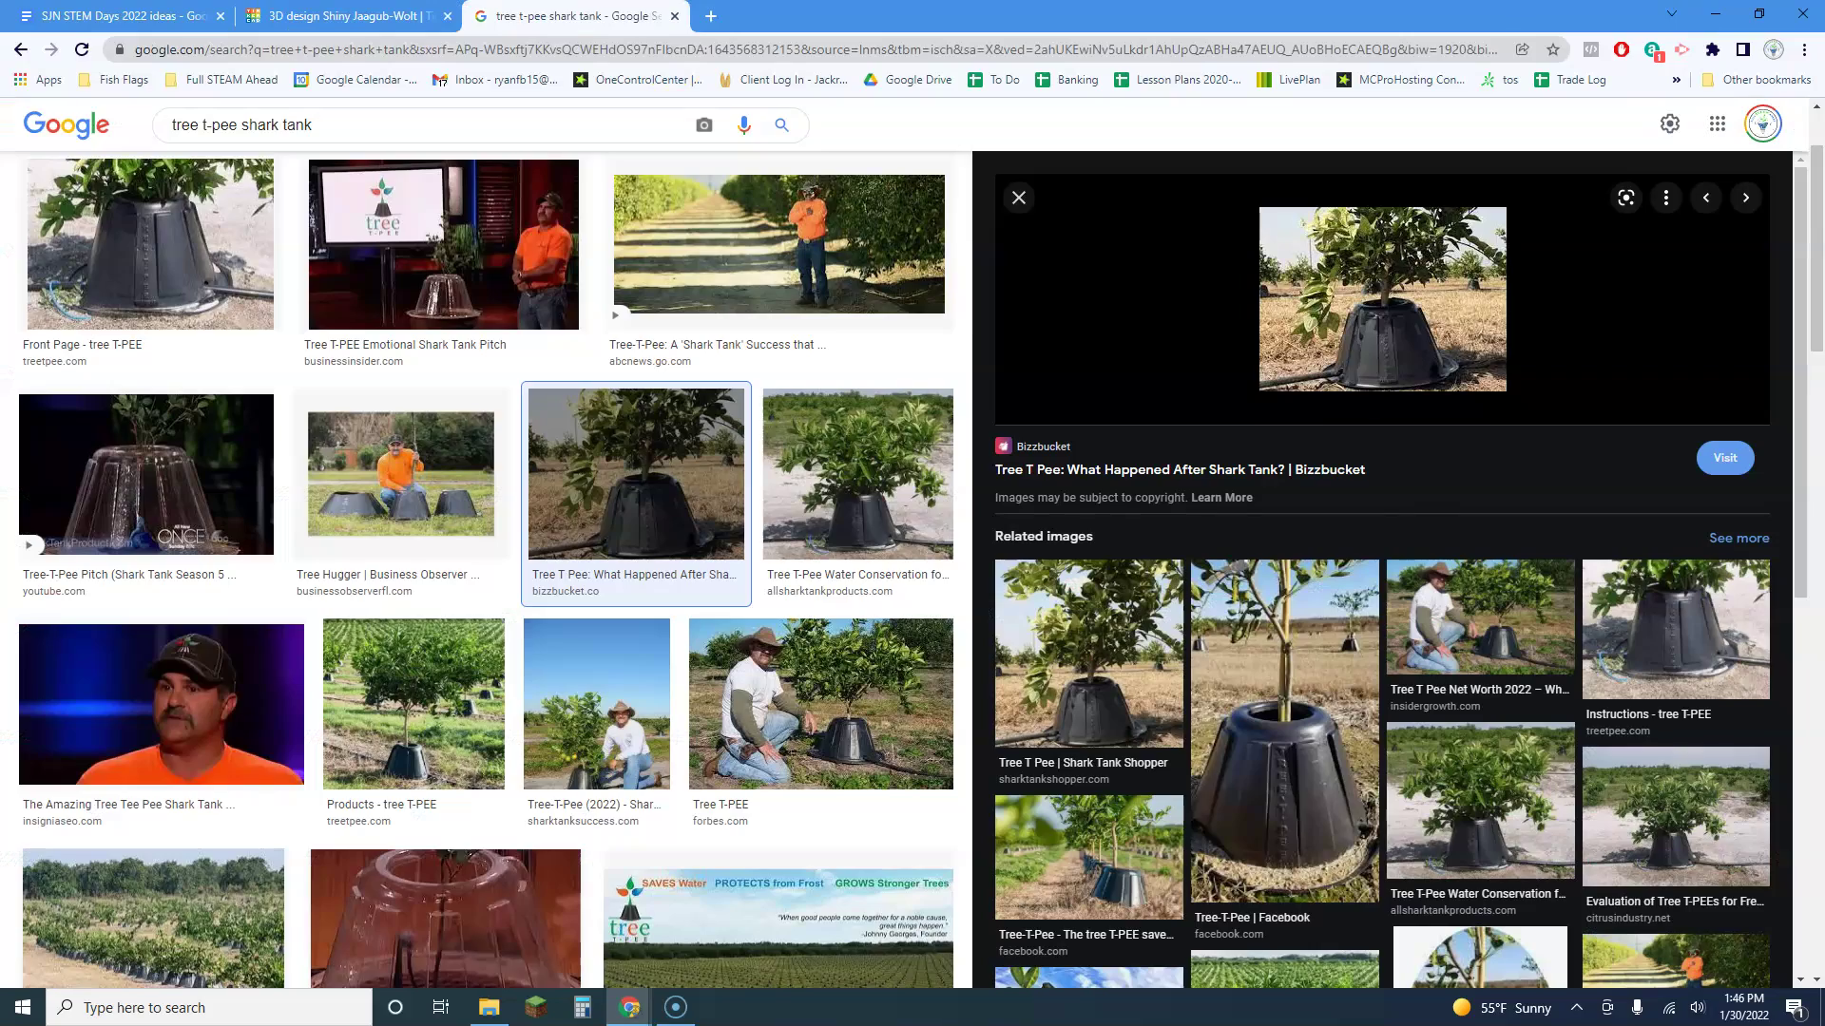
{"action": "scroll", "coordinate": [1430, 384], "scroll_direction": "up", "scroll_amount": 1}
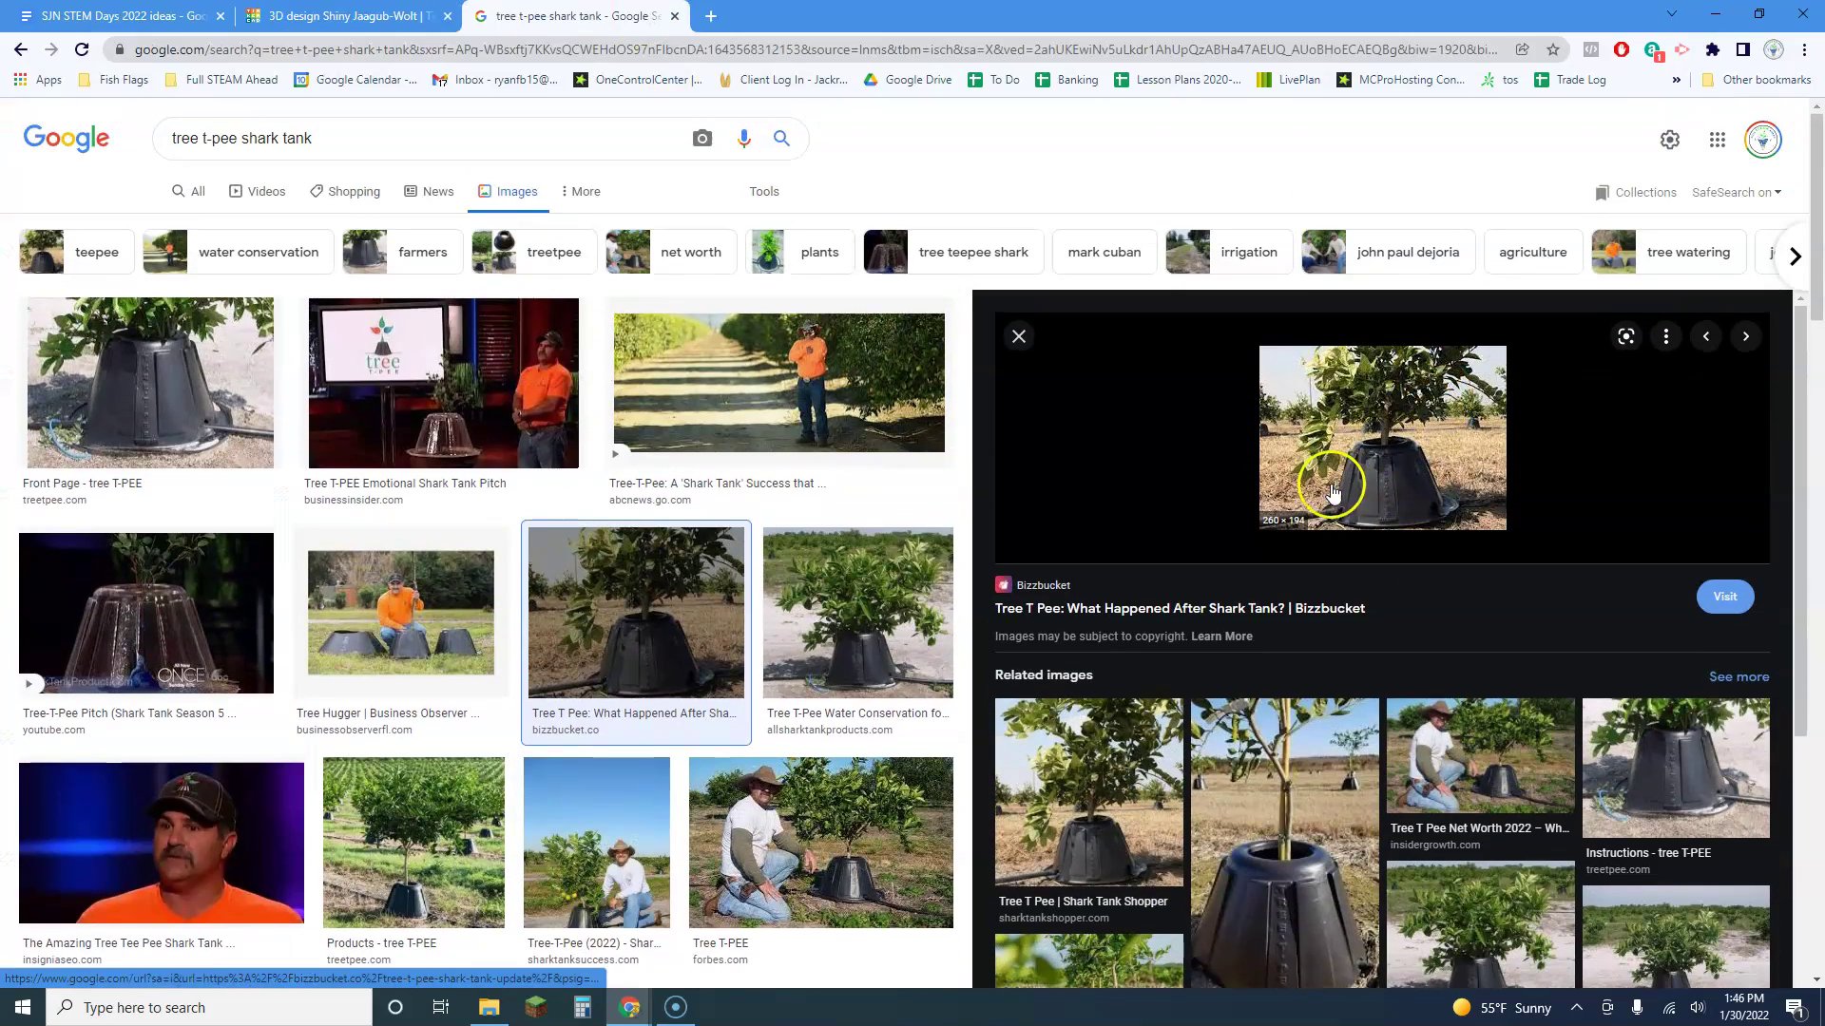
{"action": "scroll", "coordinate": [1226, 751], "scroll_direction": "down", "scroll_amount": 2}
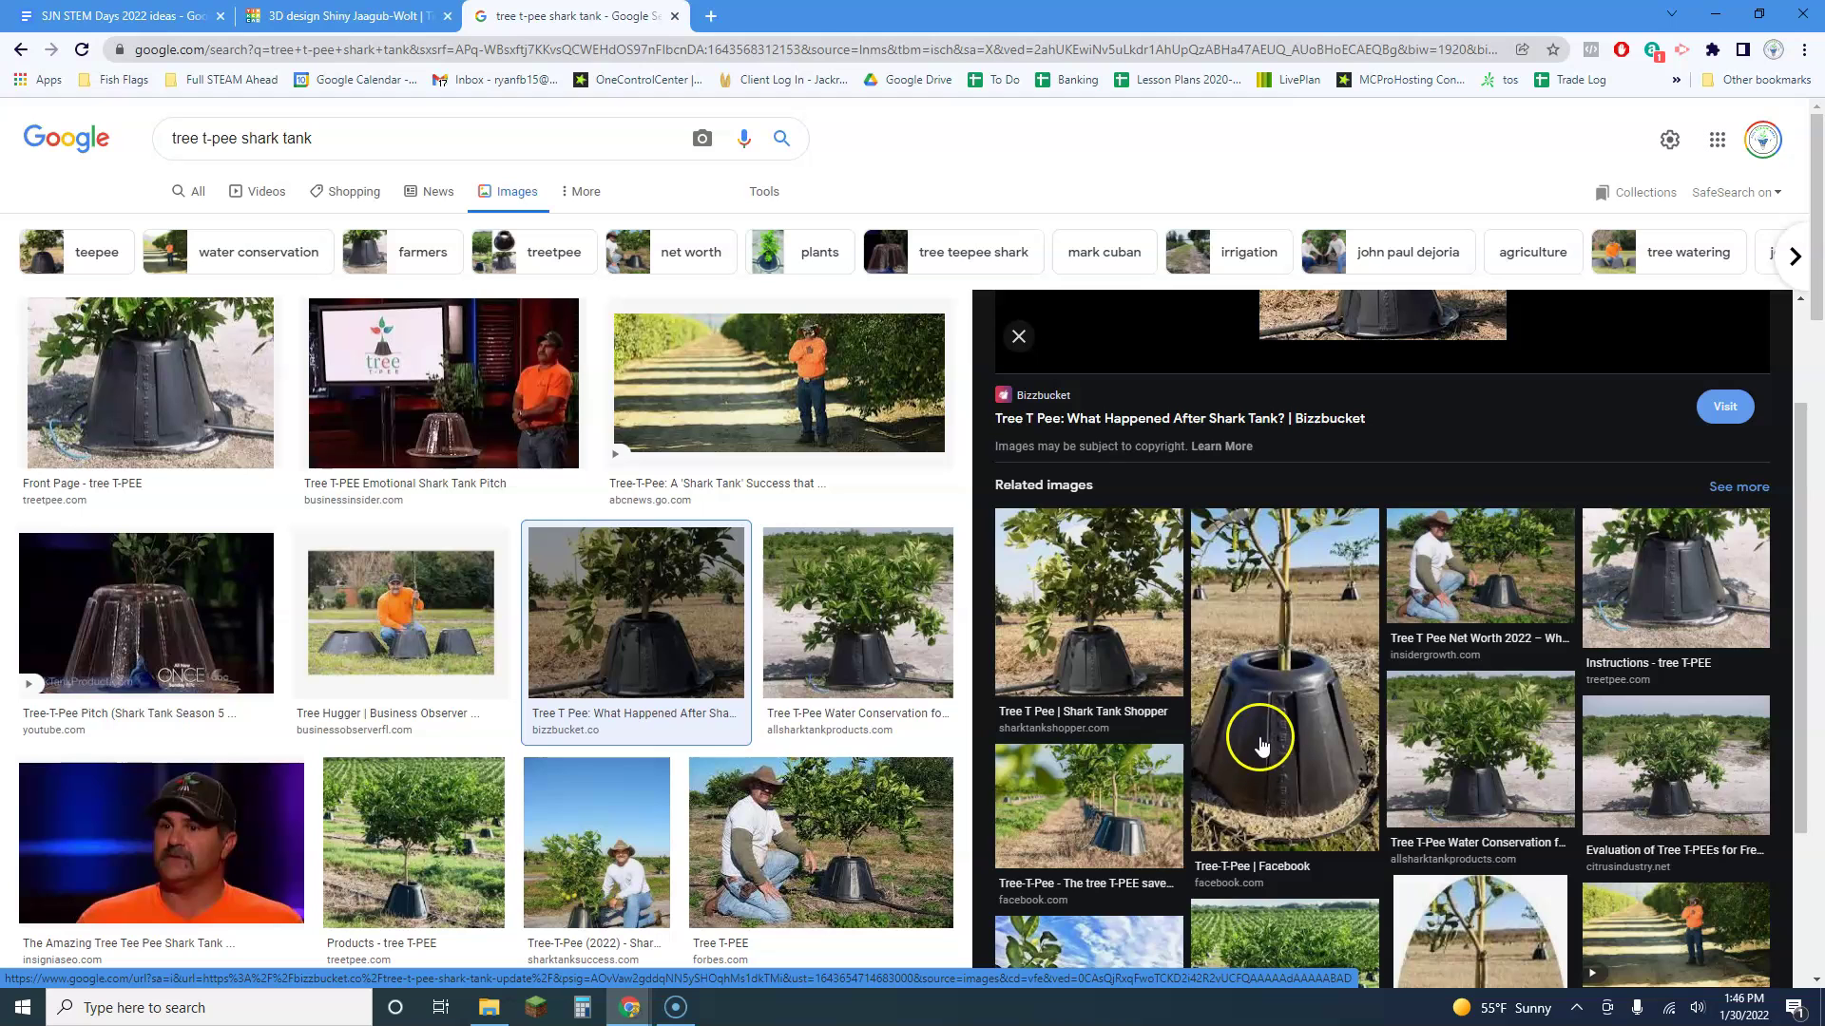
{"action": "left_click", "coordinate": [380, 15]}
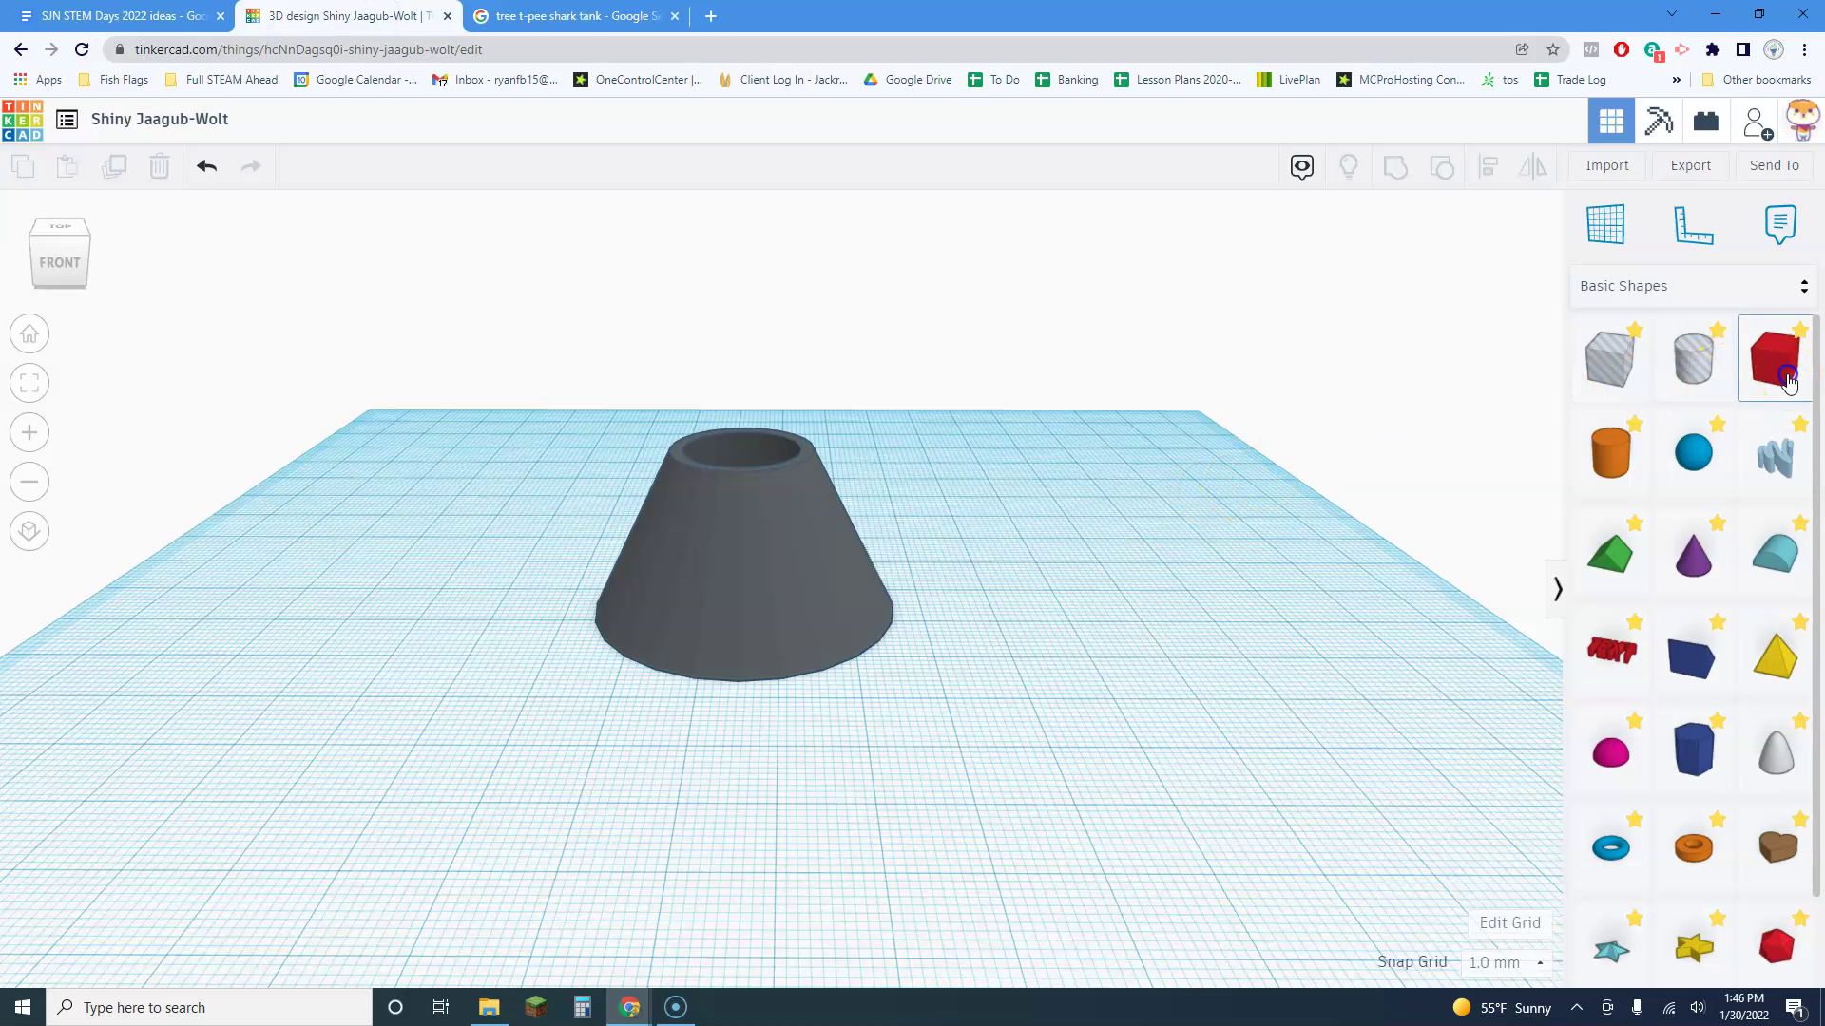
Add a box, shrink it into a thin slab with 1.84 edge radius, and move it to the cone's base
{"action": "left_click_drag", "start_coordinate": [1787, 380], "coordinate": [1047, 642]}
{"action": "left_click_drag", "start_coordinate": [1024, 554], "coordinate": [1072, 681]}
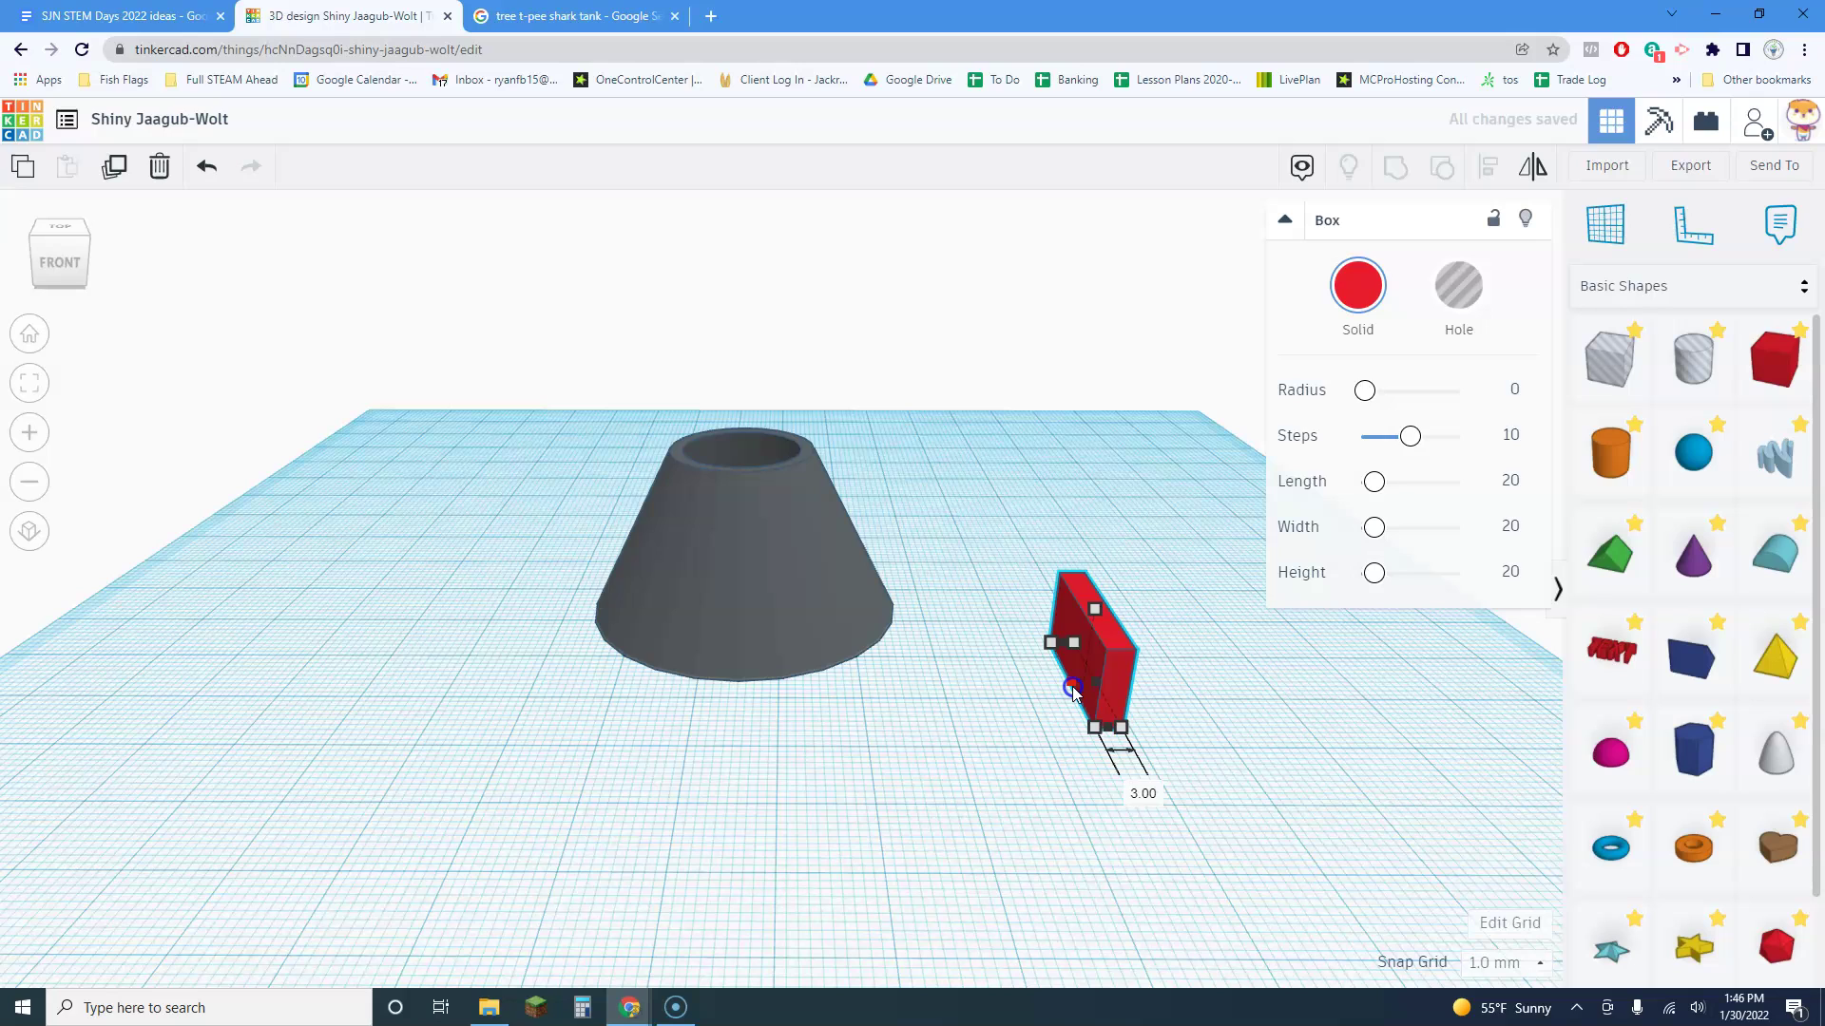
{"action": "left_click_drag", "start_coordinate": [1093, 618], "coordinate": [1093, 663]}
{"action": "left_click", "coordinate": [1365, 404]}
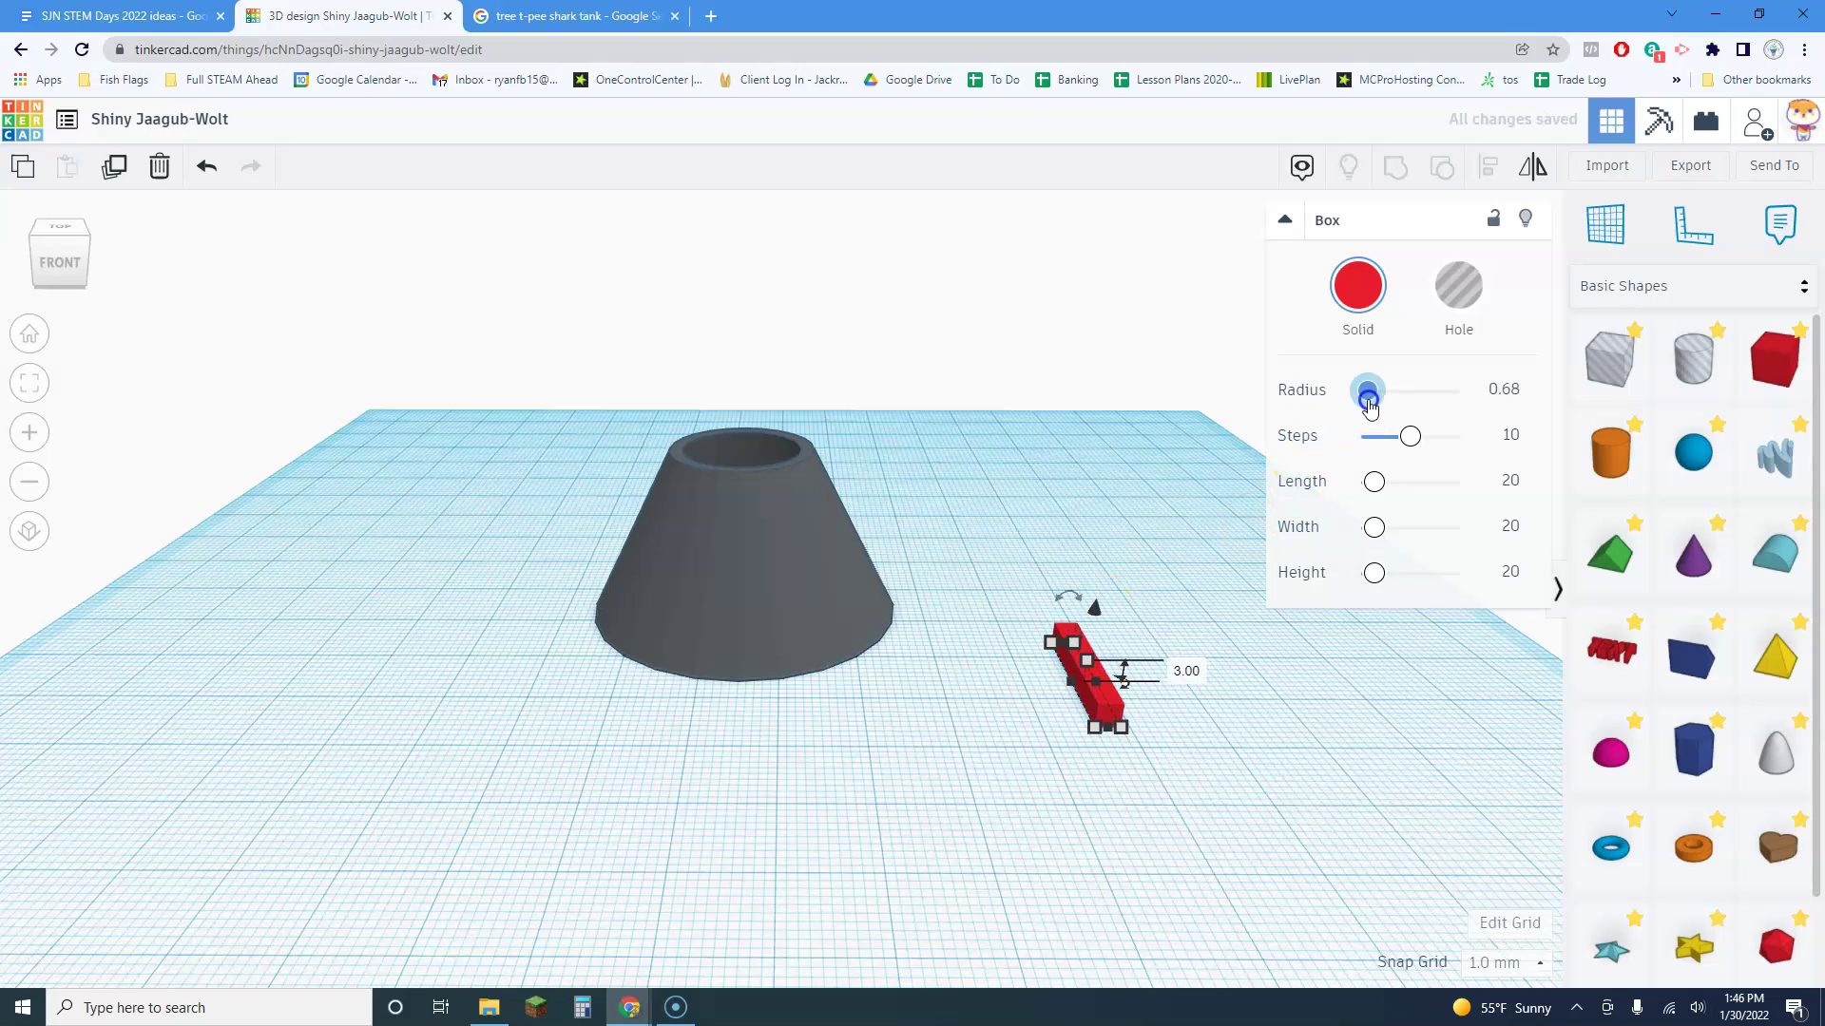
{"action": "left_click", "coordinate": [1095, 734]}
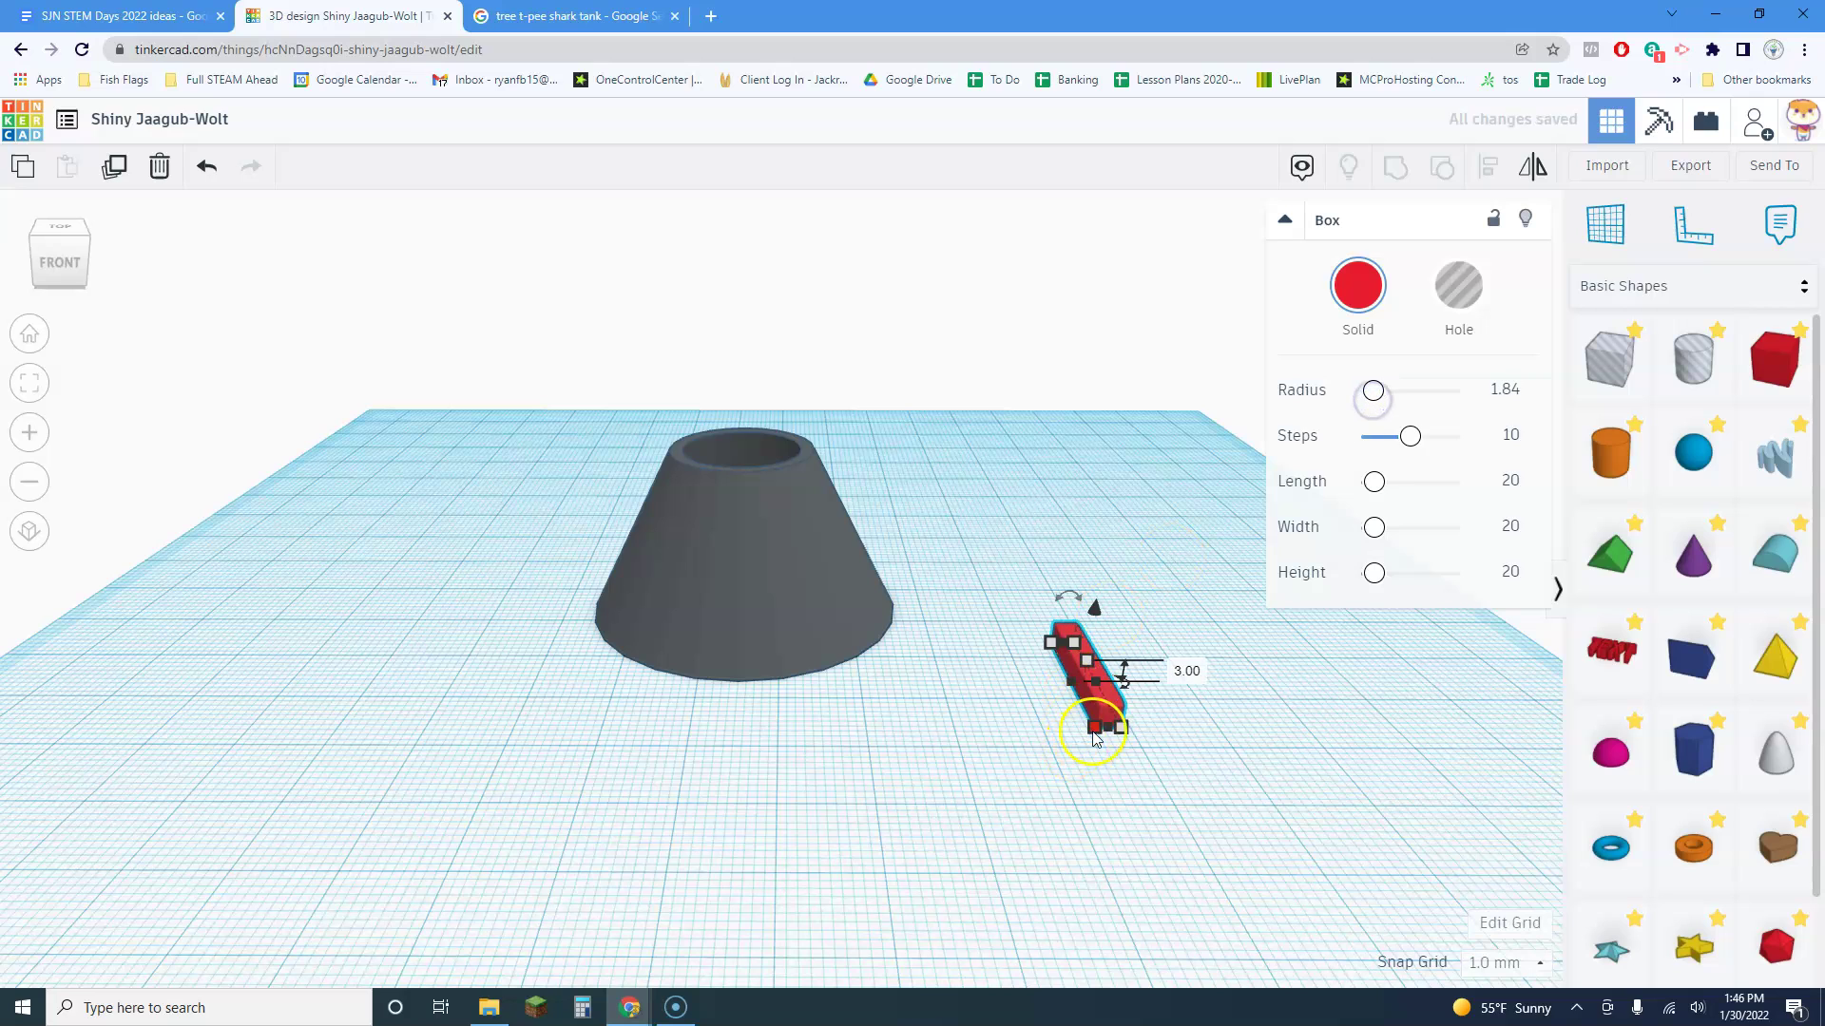
{"action": "left_click_drag", "start_coordinate": [1107, 716], "coordinate": [753, 703]}
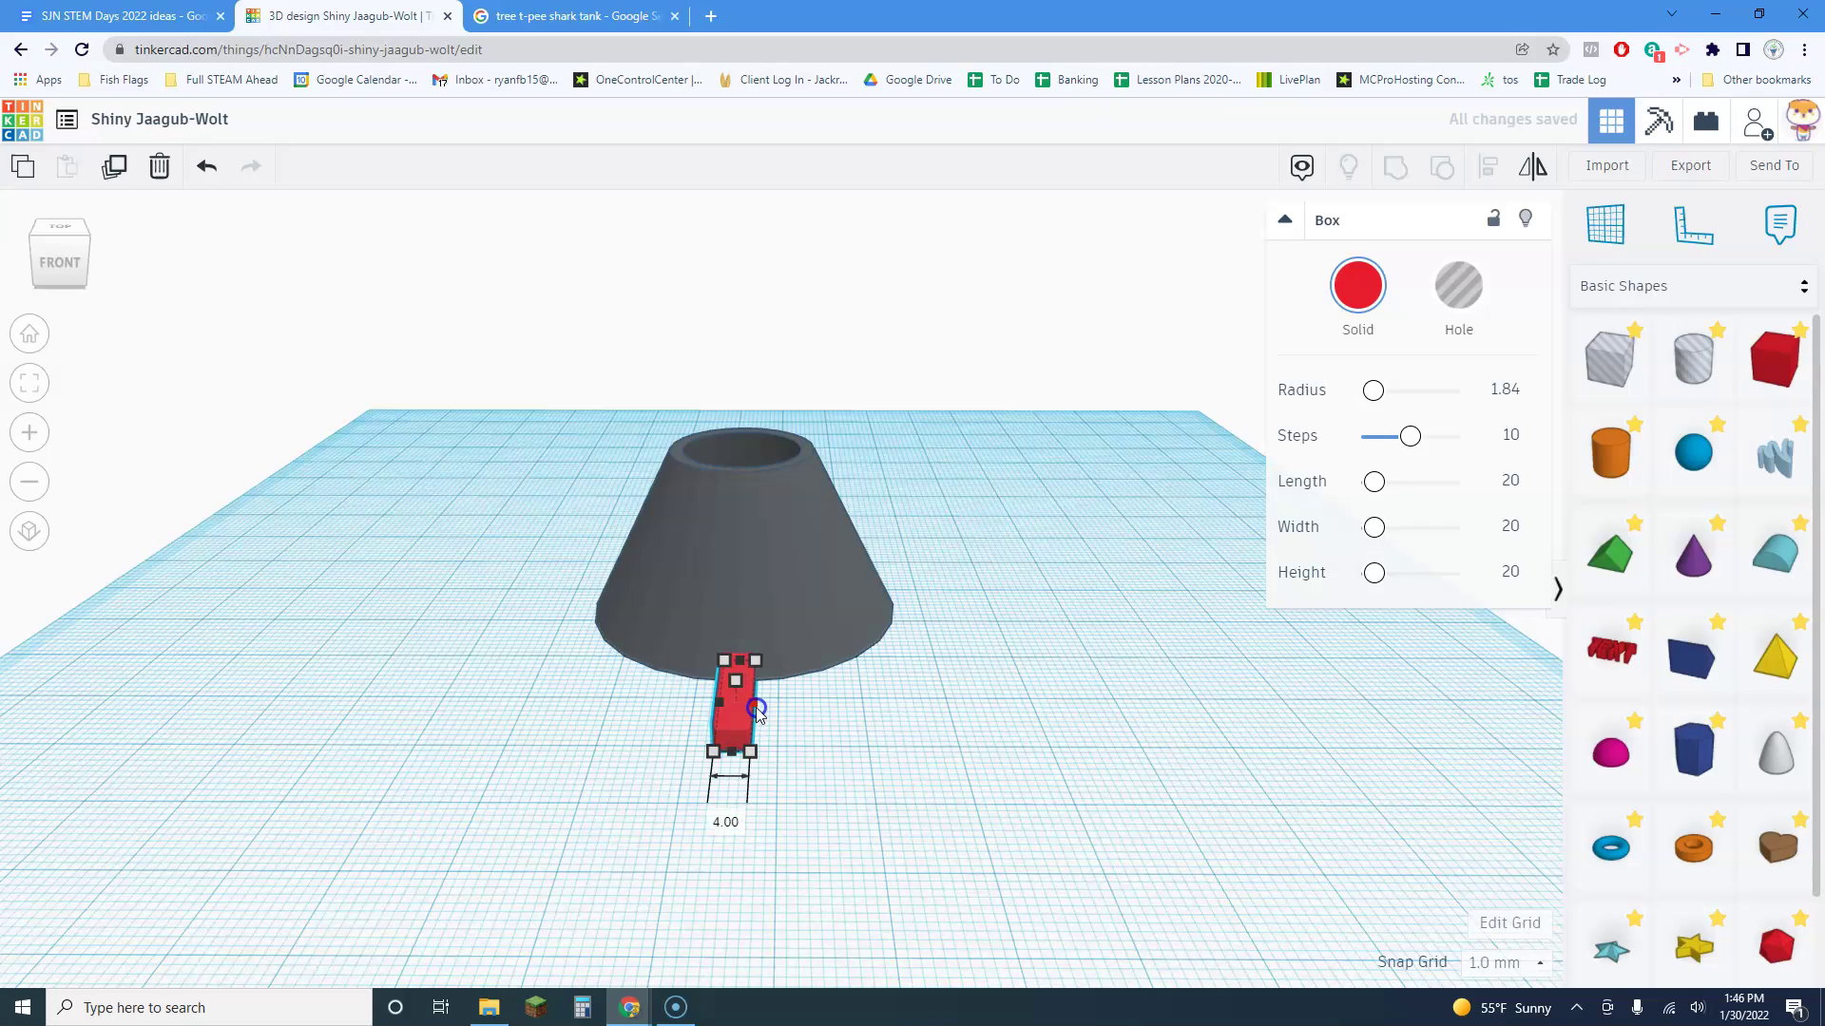
Colour the slab dark gray and begin tilting it
{"action": "left_click", "coordinate": [1357, 285]}
{"action": "left_click", "coordinate": [1707, 447]}
{"action": "right_click_drag", "start_coordinate": [936, 640], "coordinate": [1055, 639]}
{"action": "left_click_drag", "start_coordinate": [934, 646], "coordinate": [1052, 658]}
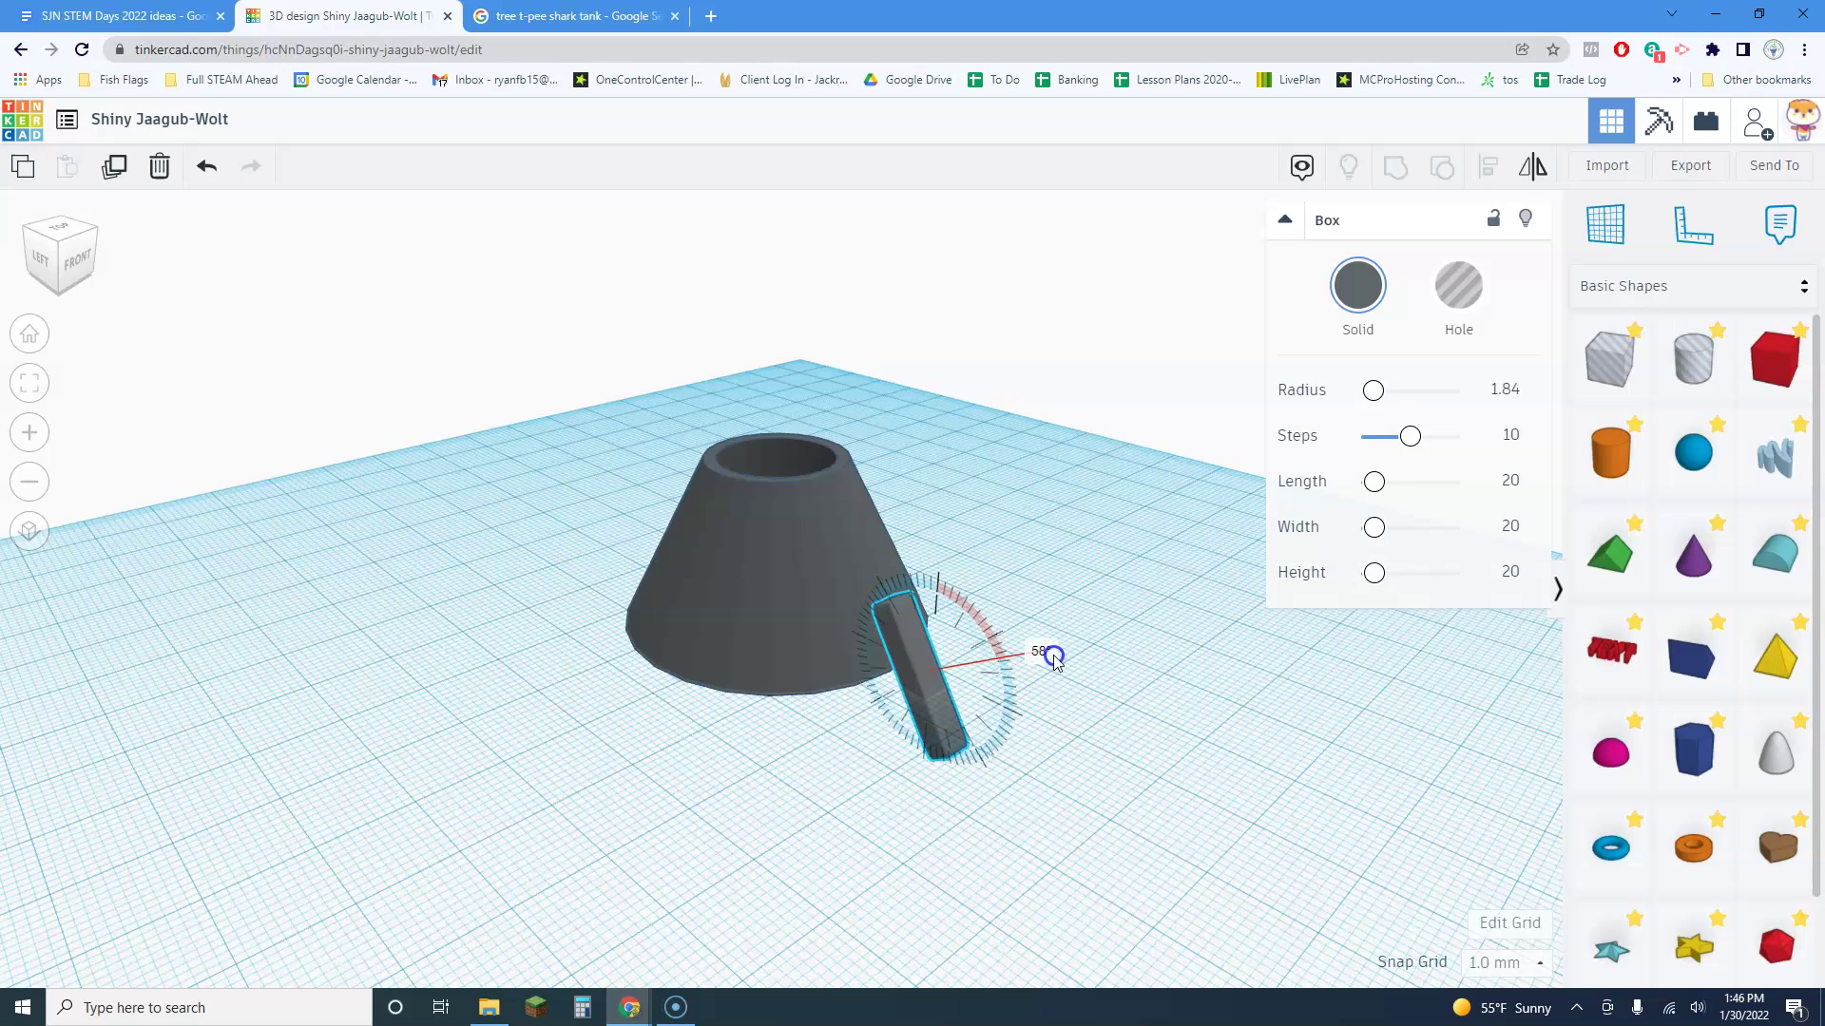
Tilt the slab to about 58°, lift it, and press it against the cone's side at 5.00 elevation
{"action": "left_click_drag", "start_coordinate": [1053, 658], "coordinate": [1050, 662]}
{"action": "left_click_drag", "start_coordinate": [927, 655], "coordinate": [892, 634]}
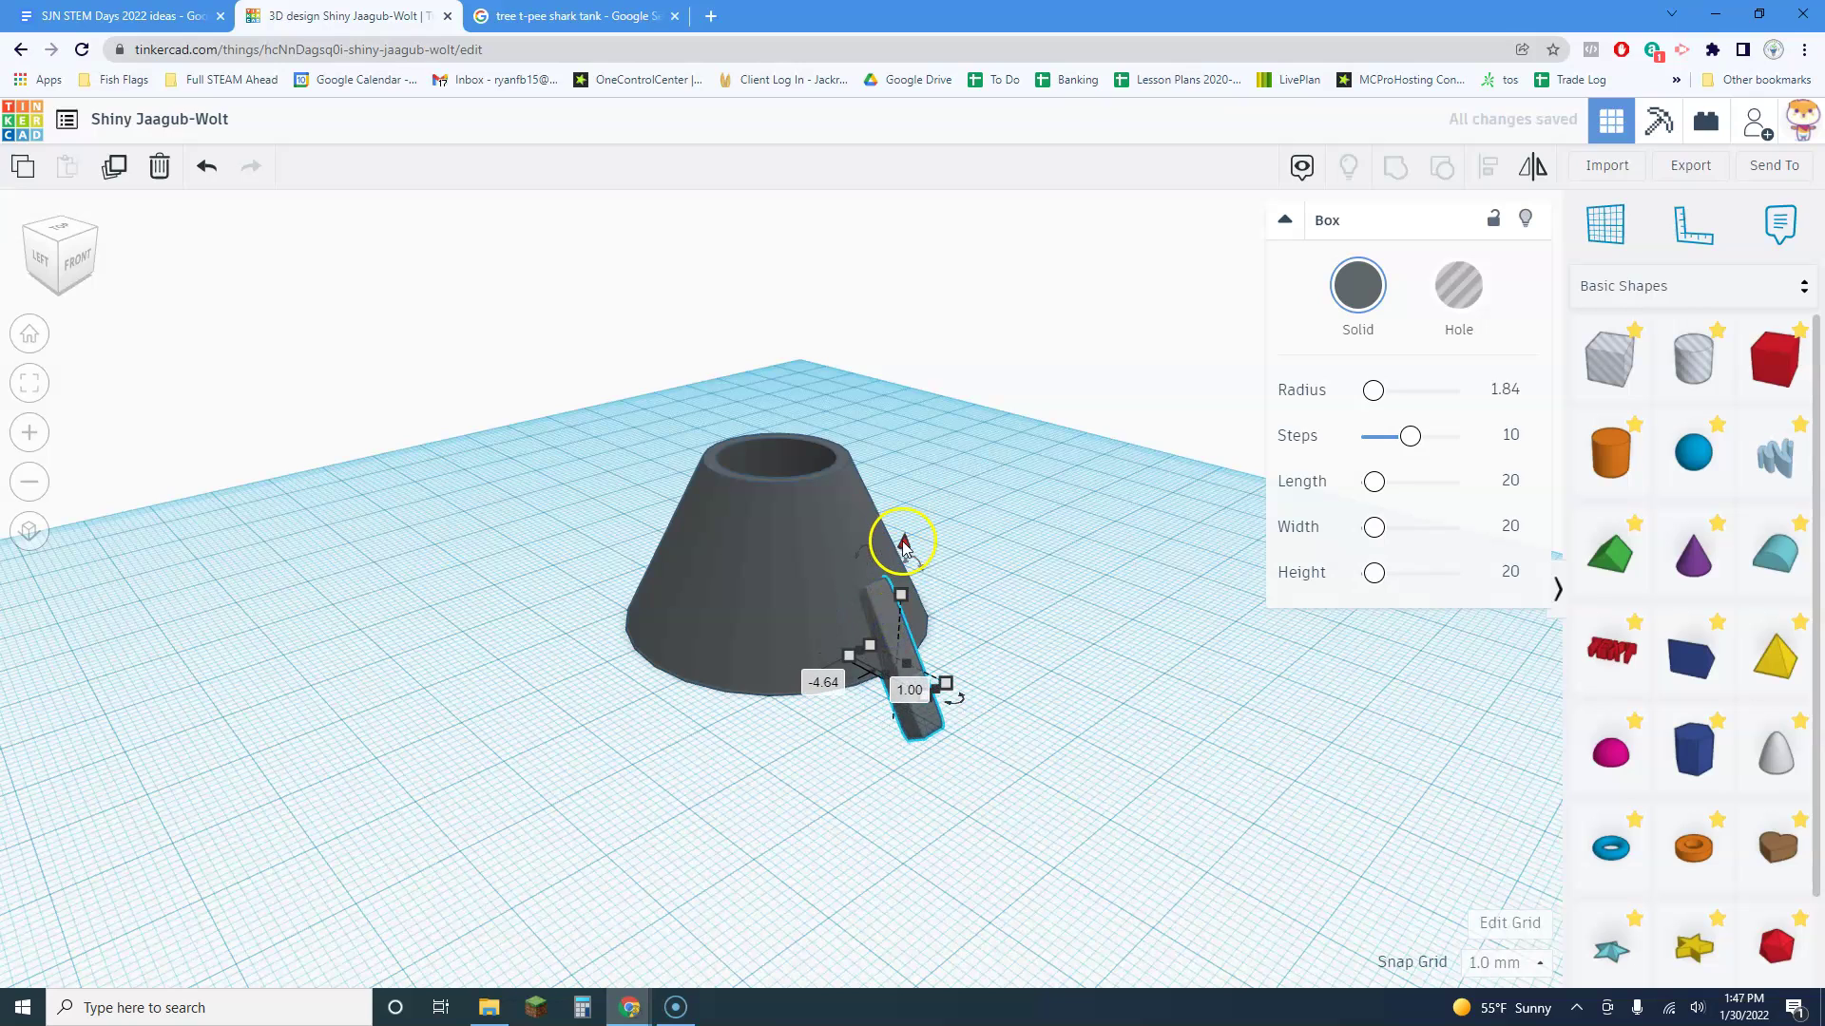
{"action": "left_click_drag", "start_coordinate": [904, 545], "coordinate": [853, 432]}
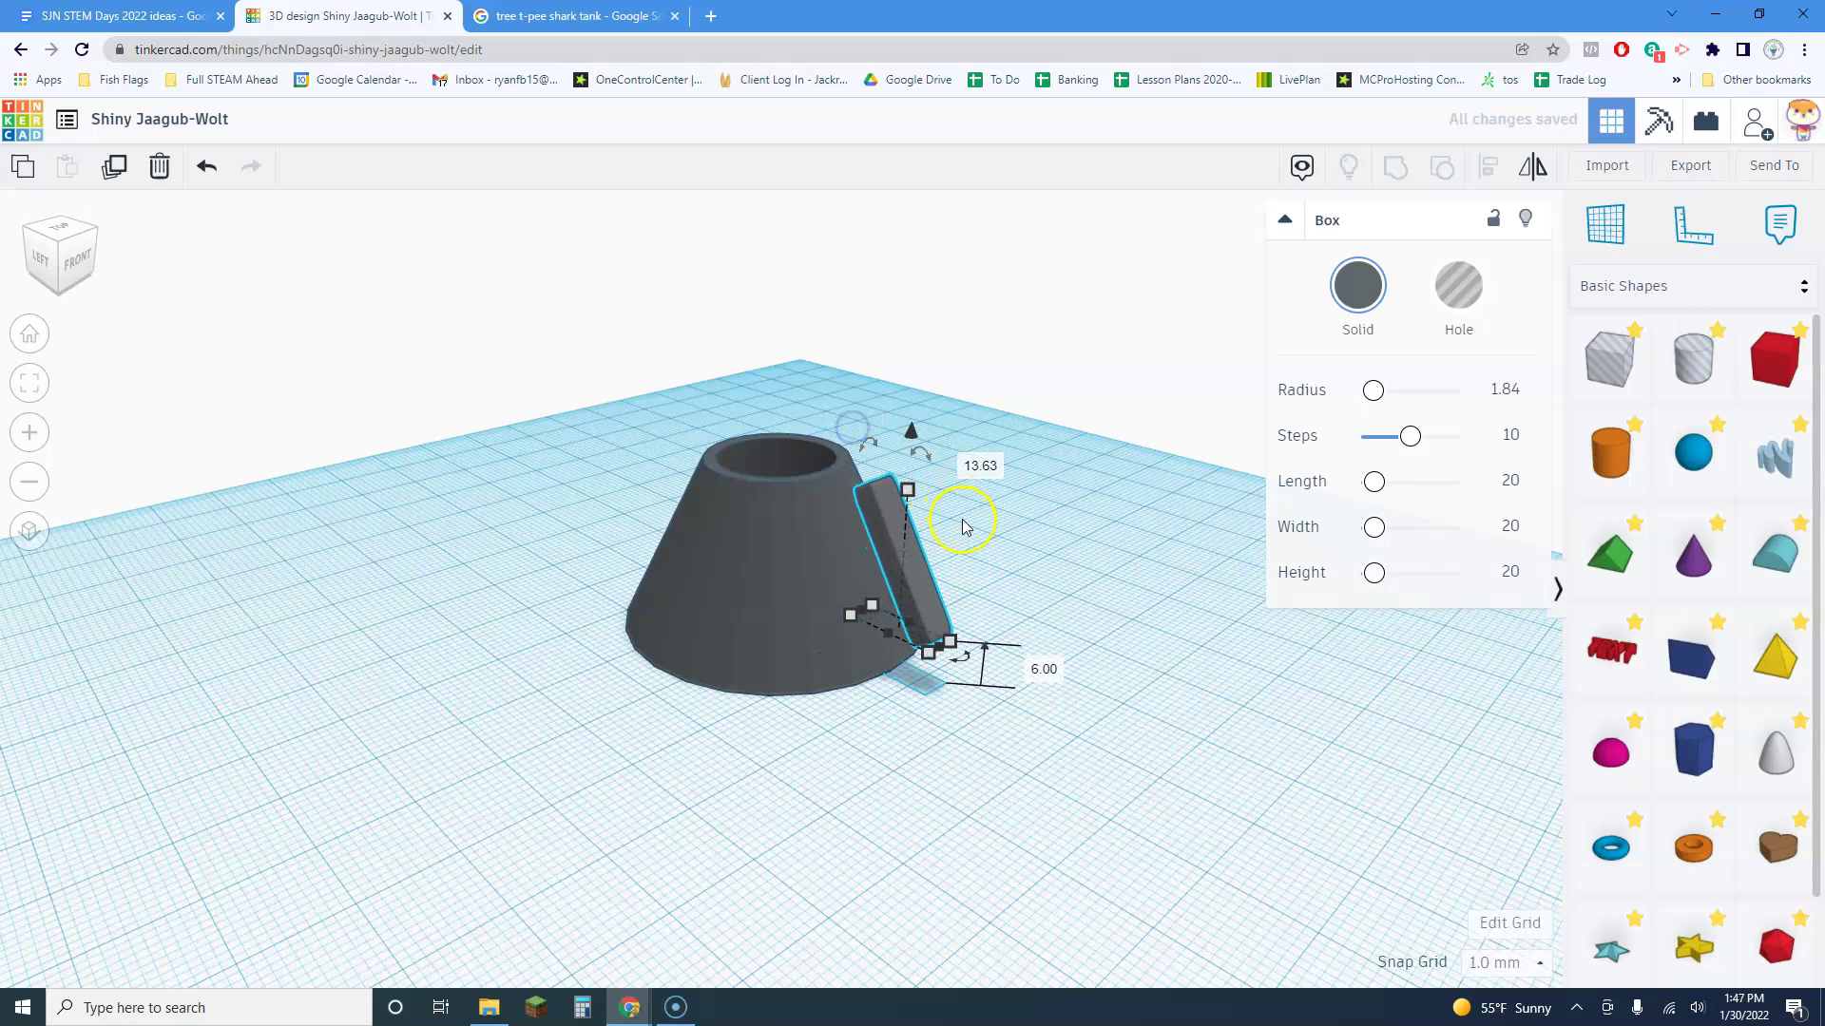
{"action": "left_click_drag", "start_coordinate": [912, 580], "coordinate": [869, 569]}
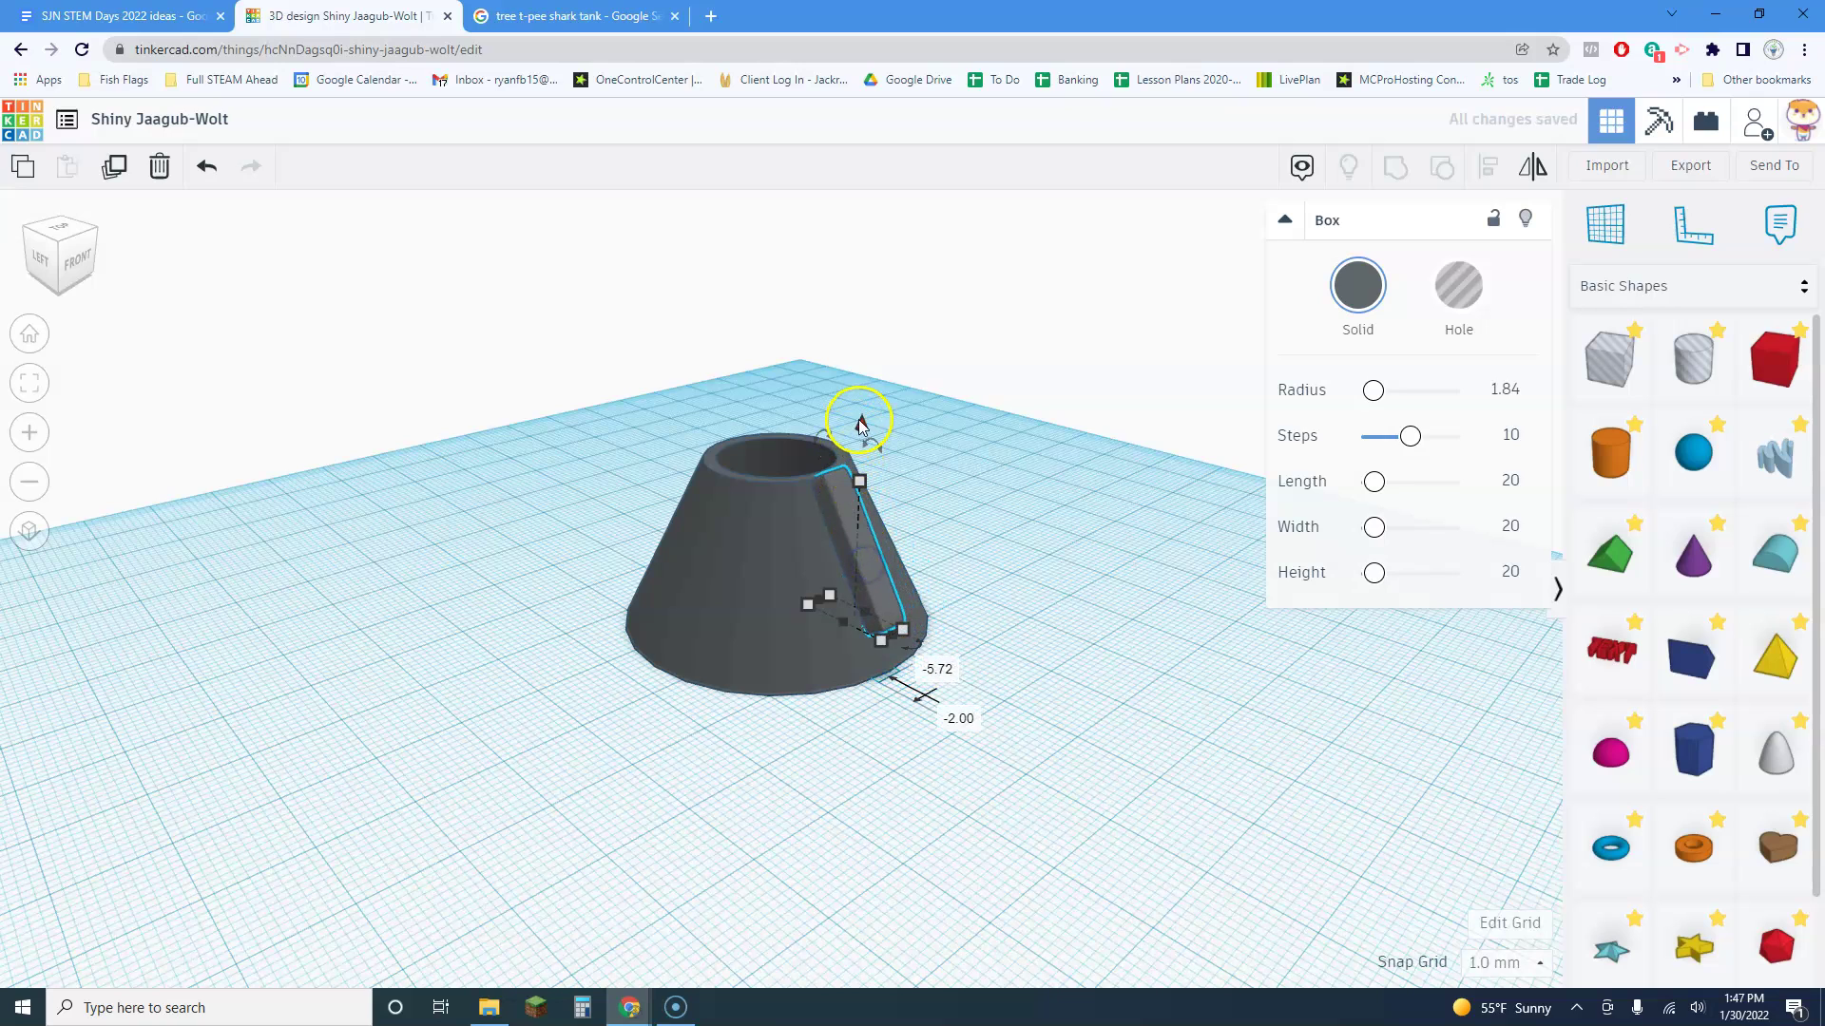
{"action": "left_click_drag", "start_coordinate": [857, 419], "coordinate": [866, 452]}
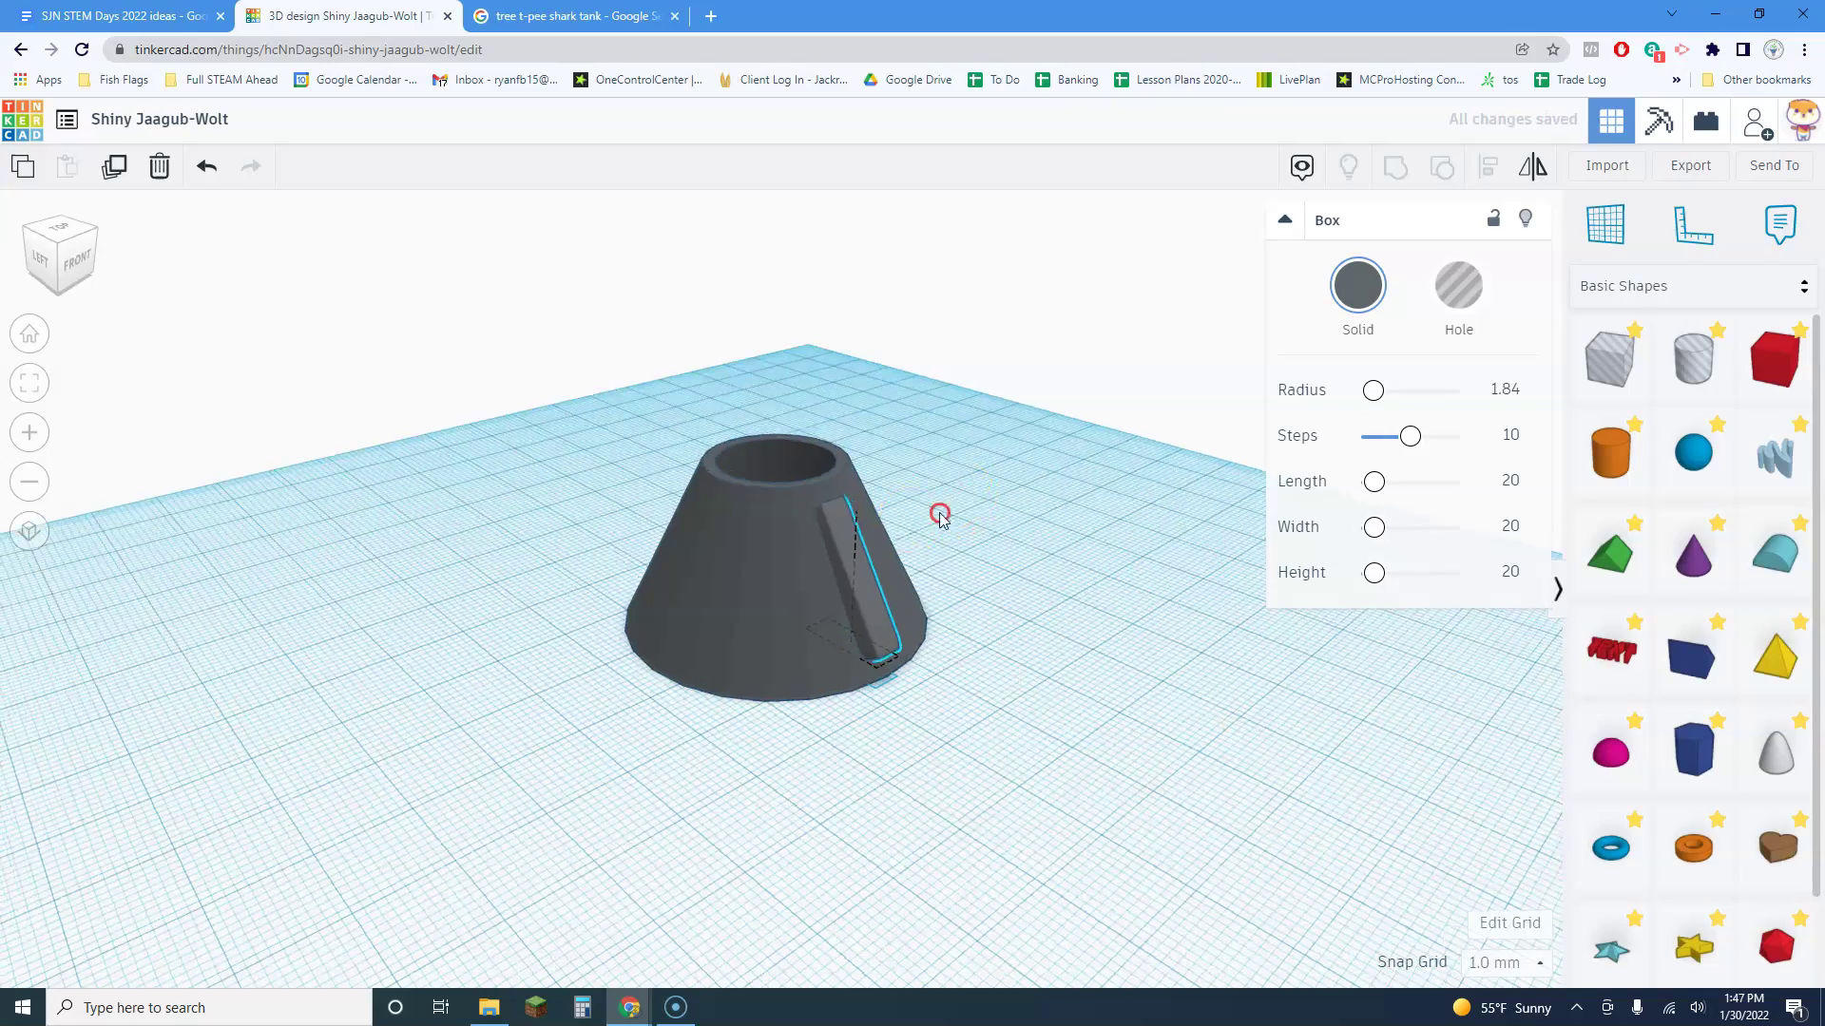
{"action": "right_click_drag", "start_coordinate": [937, 517], "coordinate": [676, 559]}
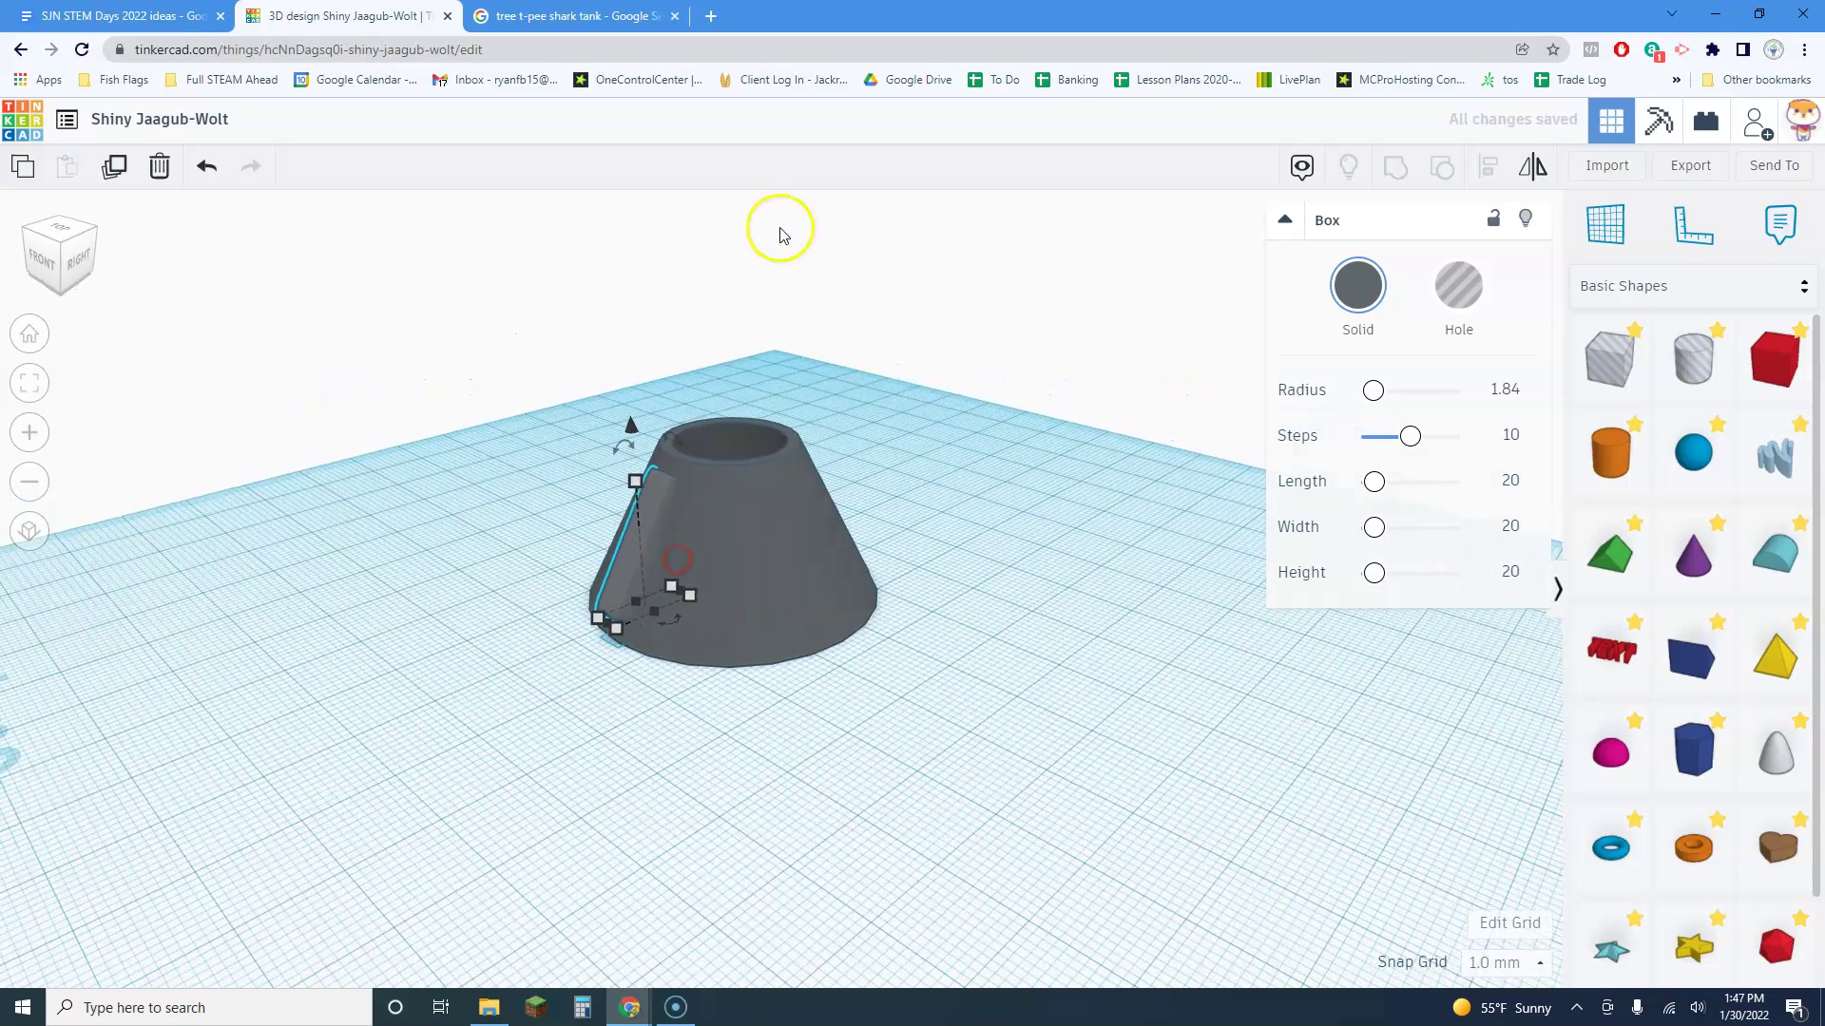
{"action": "left_click", "coordinate": [584, 23]}
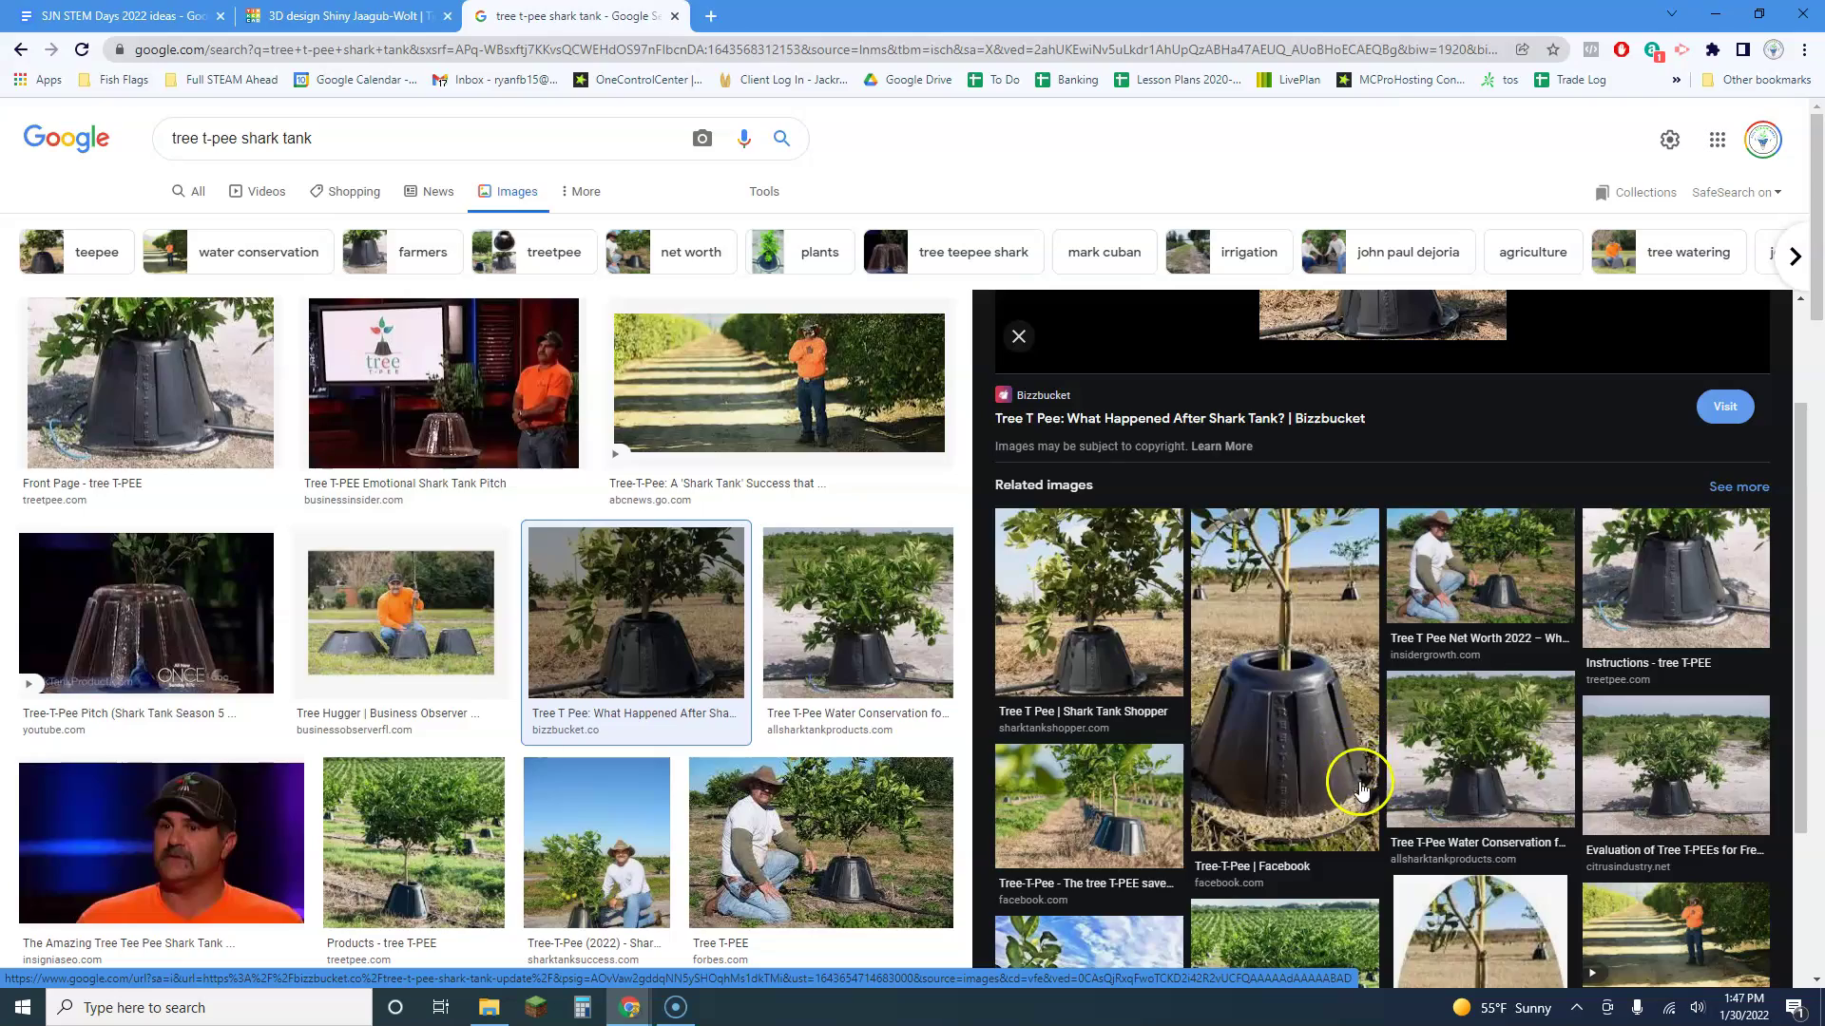
Zoom in on the rib and tilt it slightly to follow the cone's slope
{"action": "left_click", "coordinate": [337, 16]}
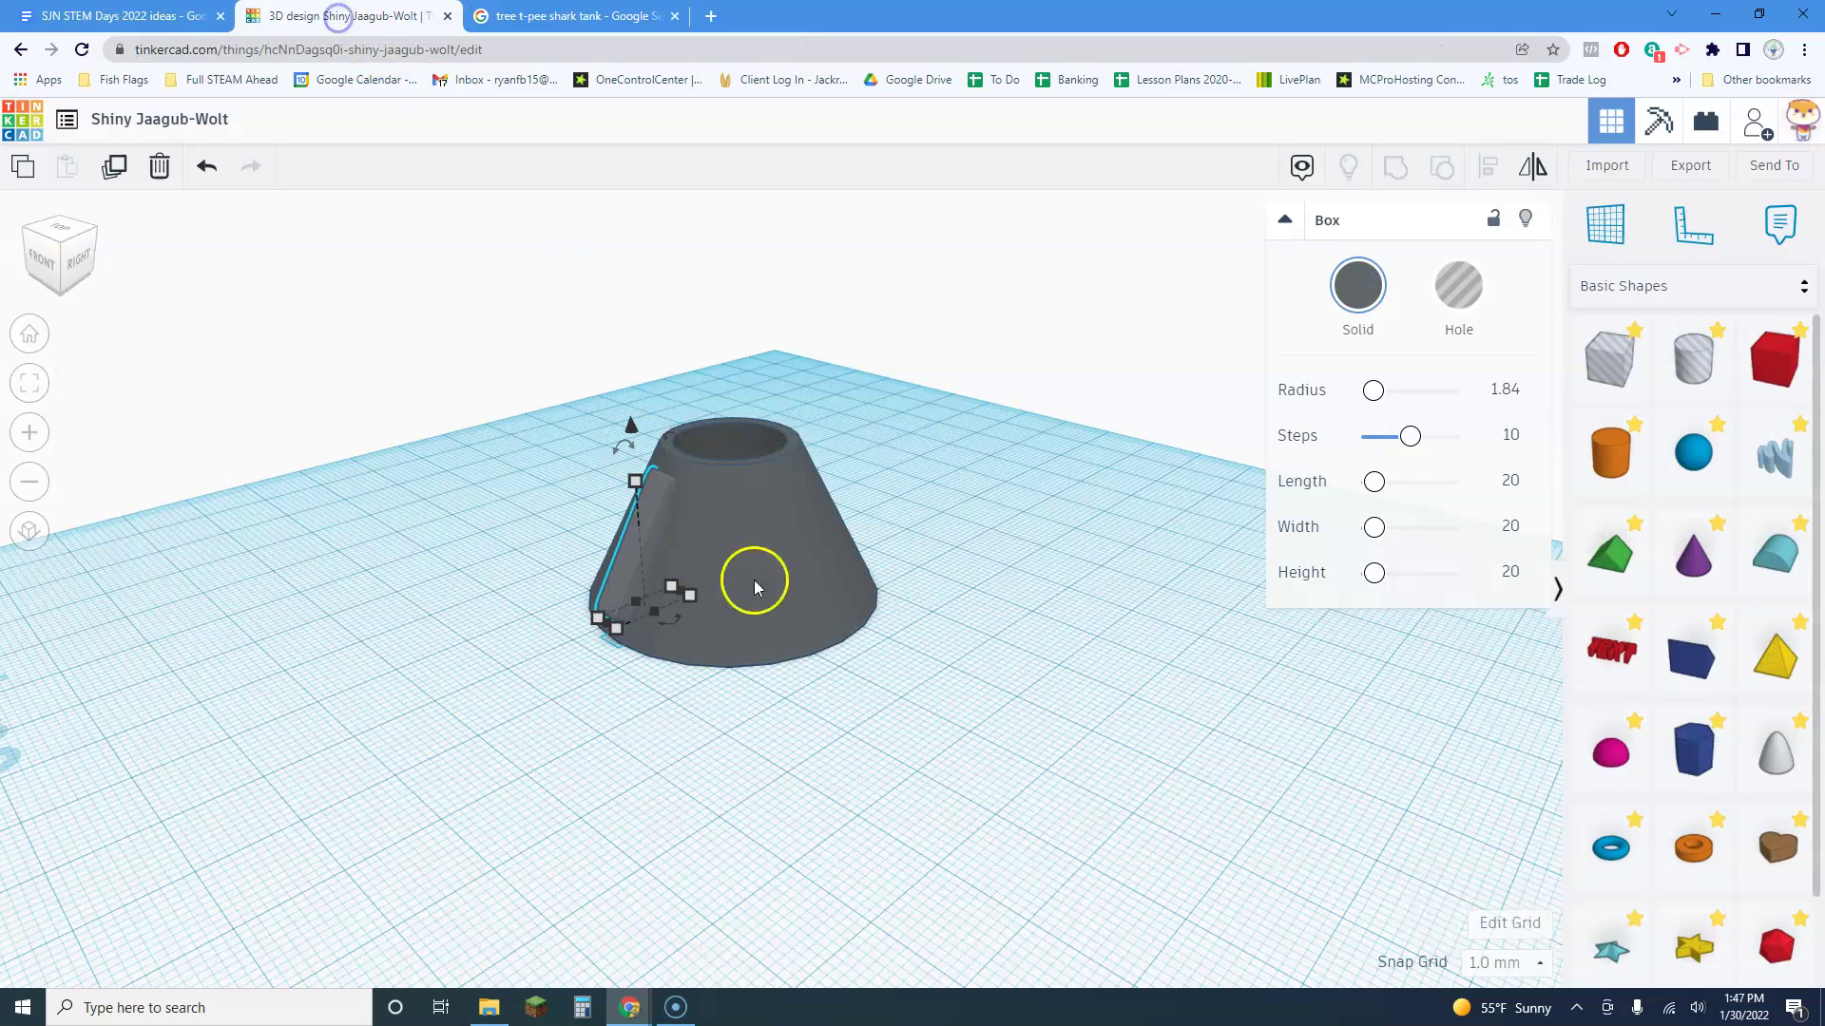
{"action": "right_click_drag", "start_coordinate": [730, 597], "coordinate": [662, 483]}
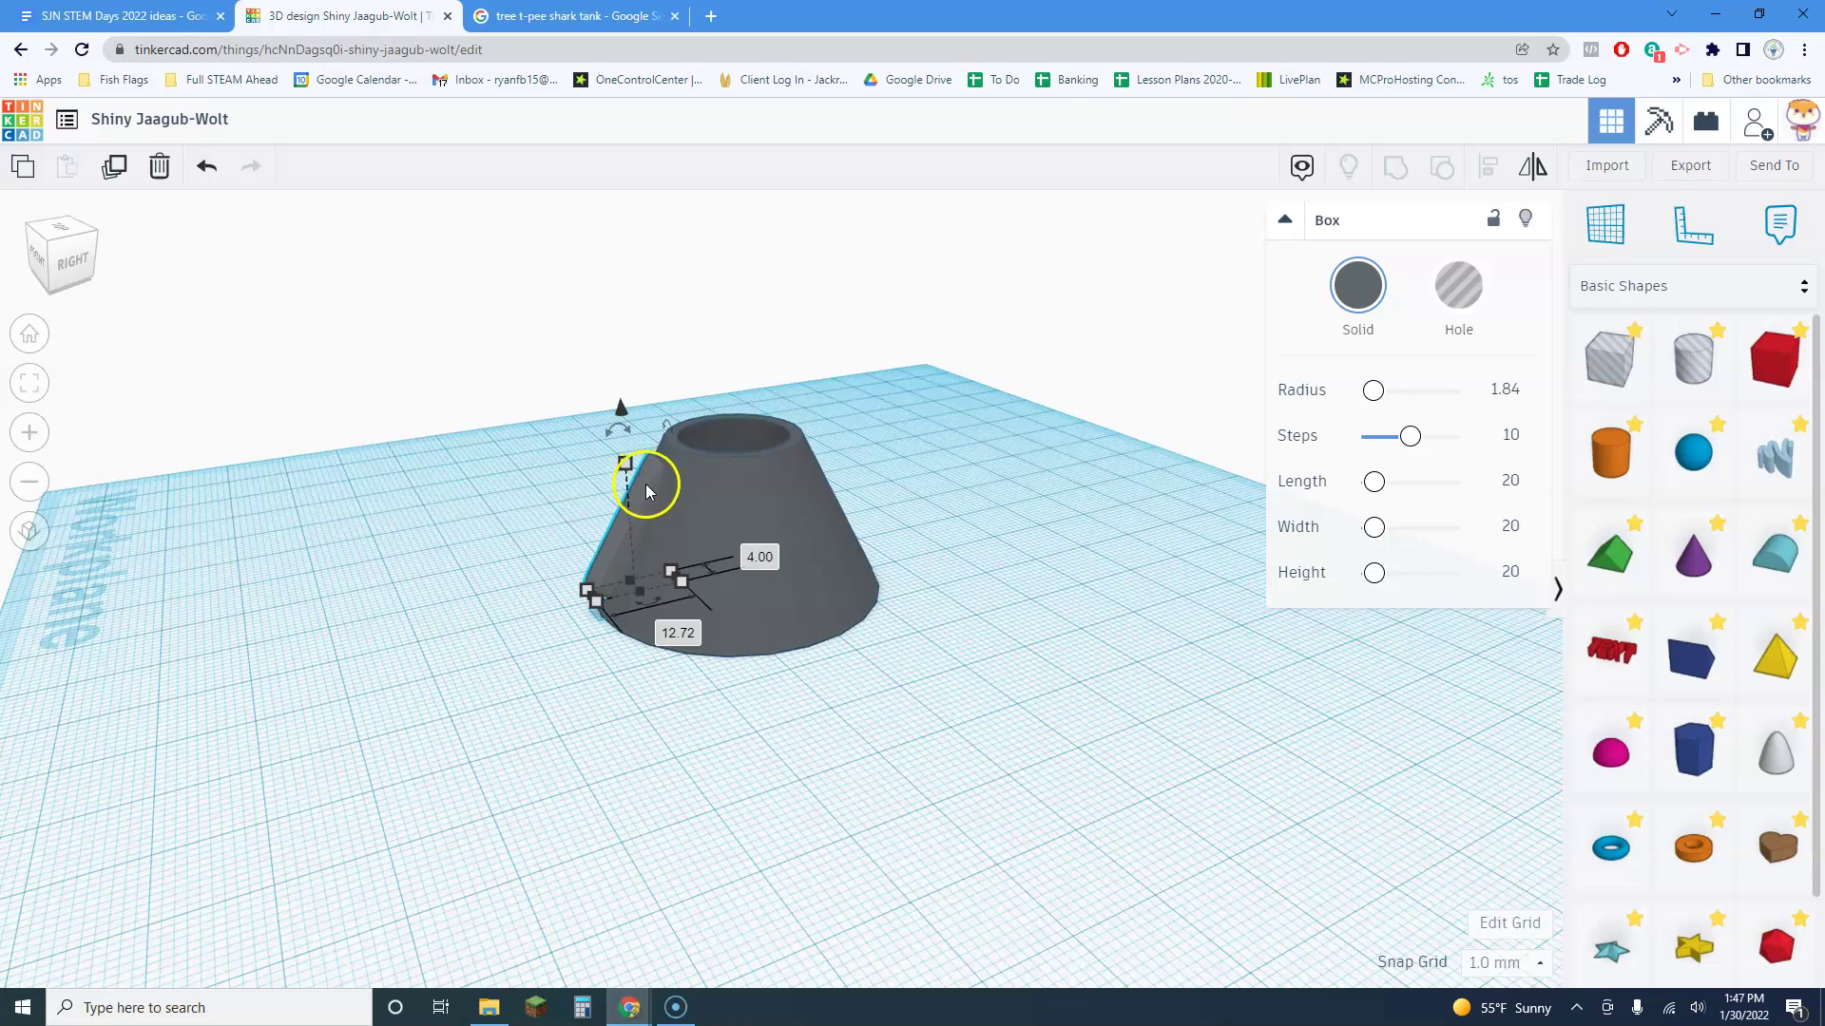
{"action": "scroll", "coordinate": [646, 514], "scroll_direction": "up", "scroll_amount": 3}
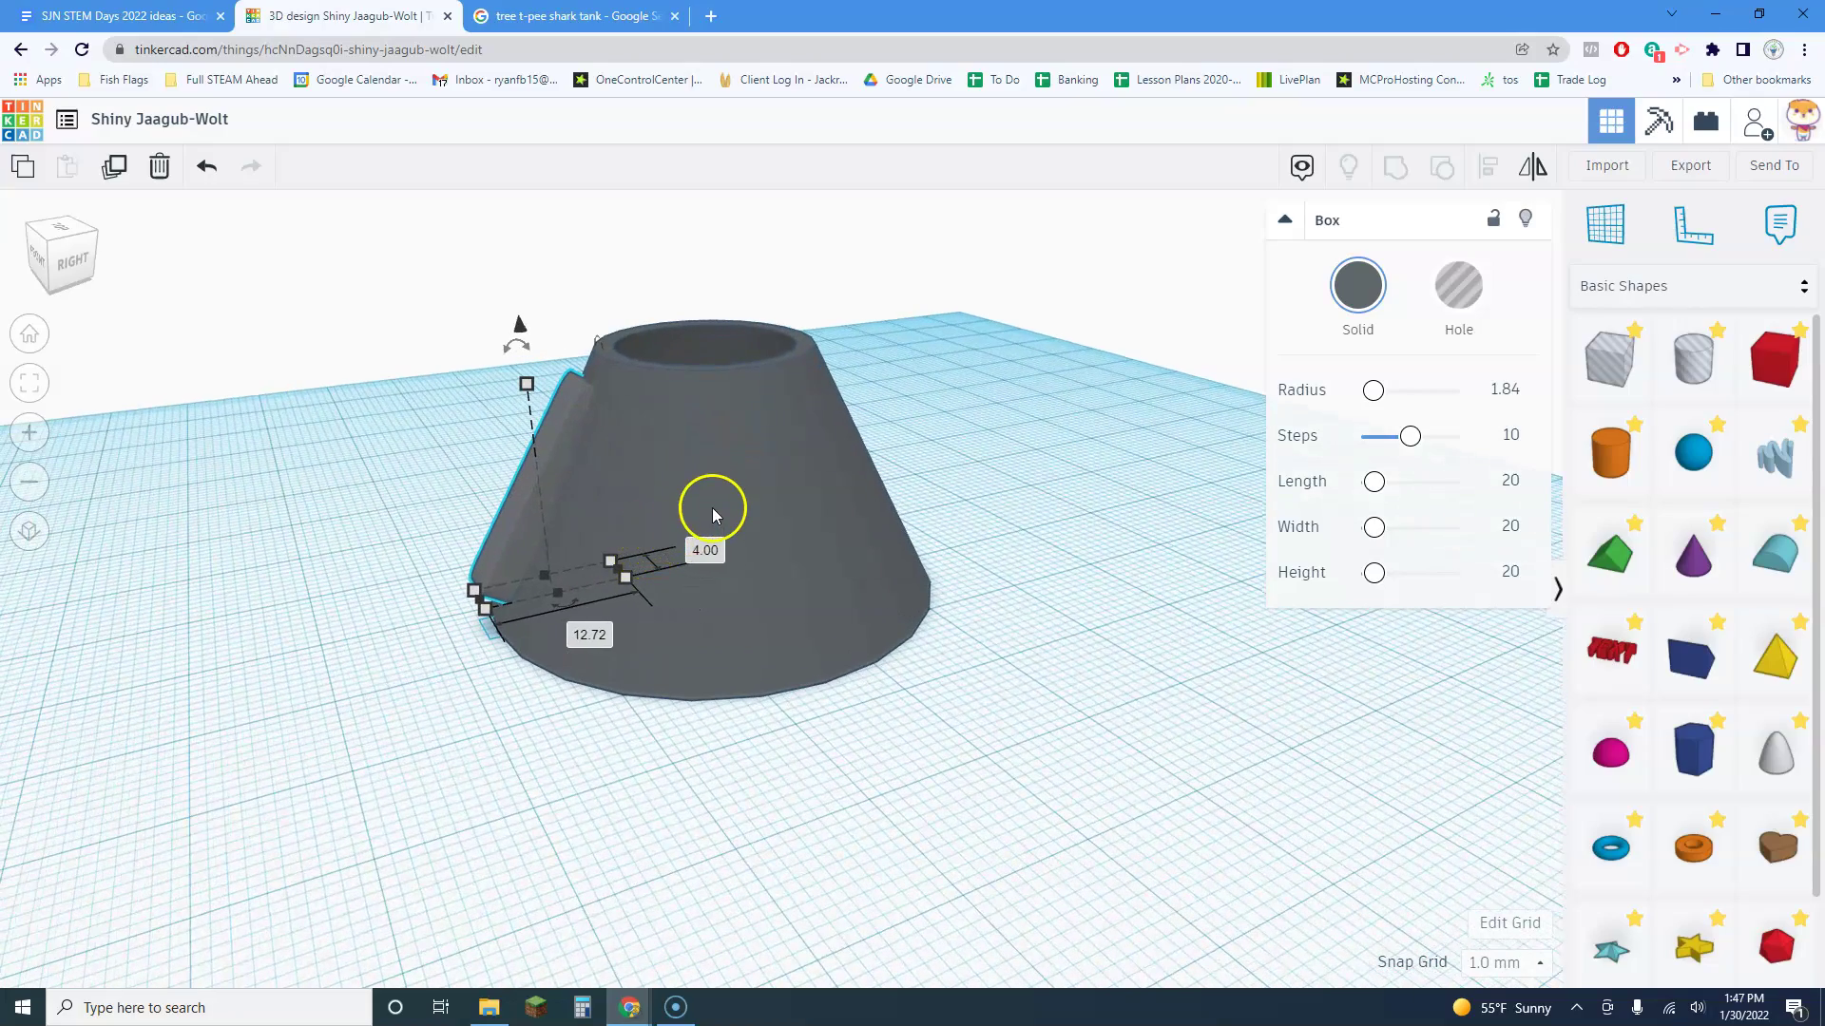
{"action": "scroll", "coordinate": [722, 504], "scroll_direction": "up", "scroll_amount": 5}
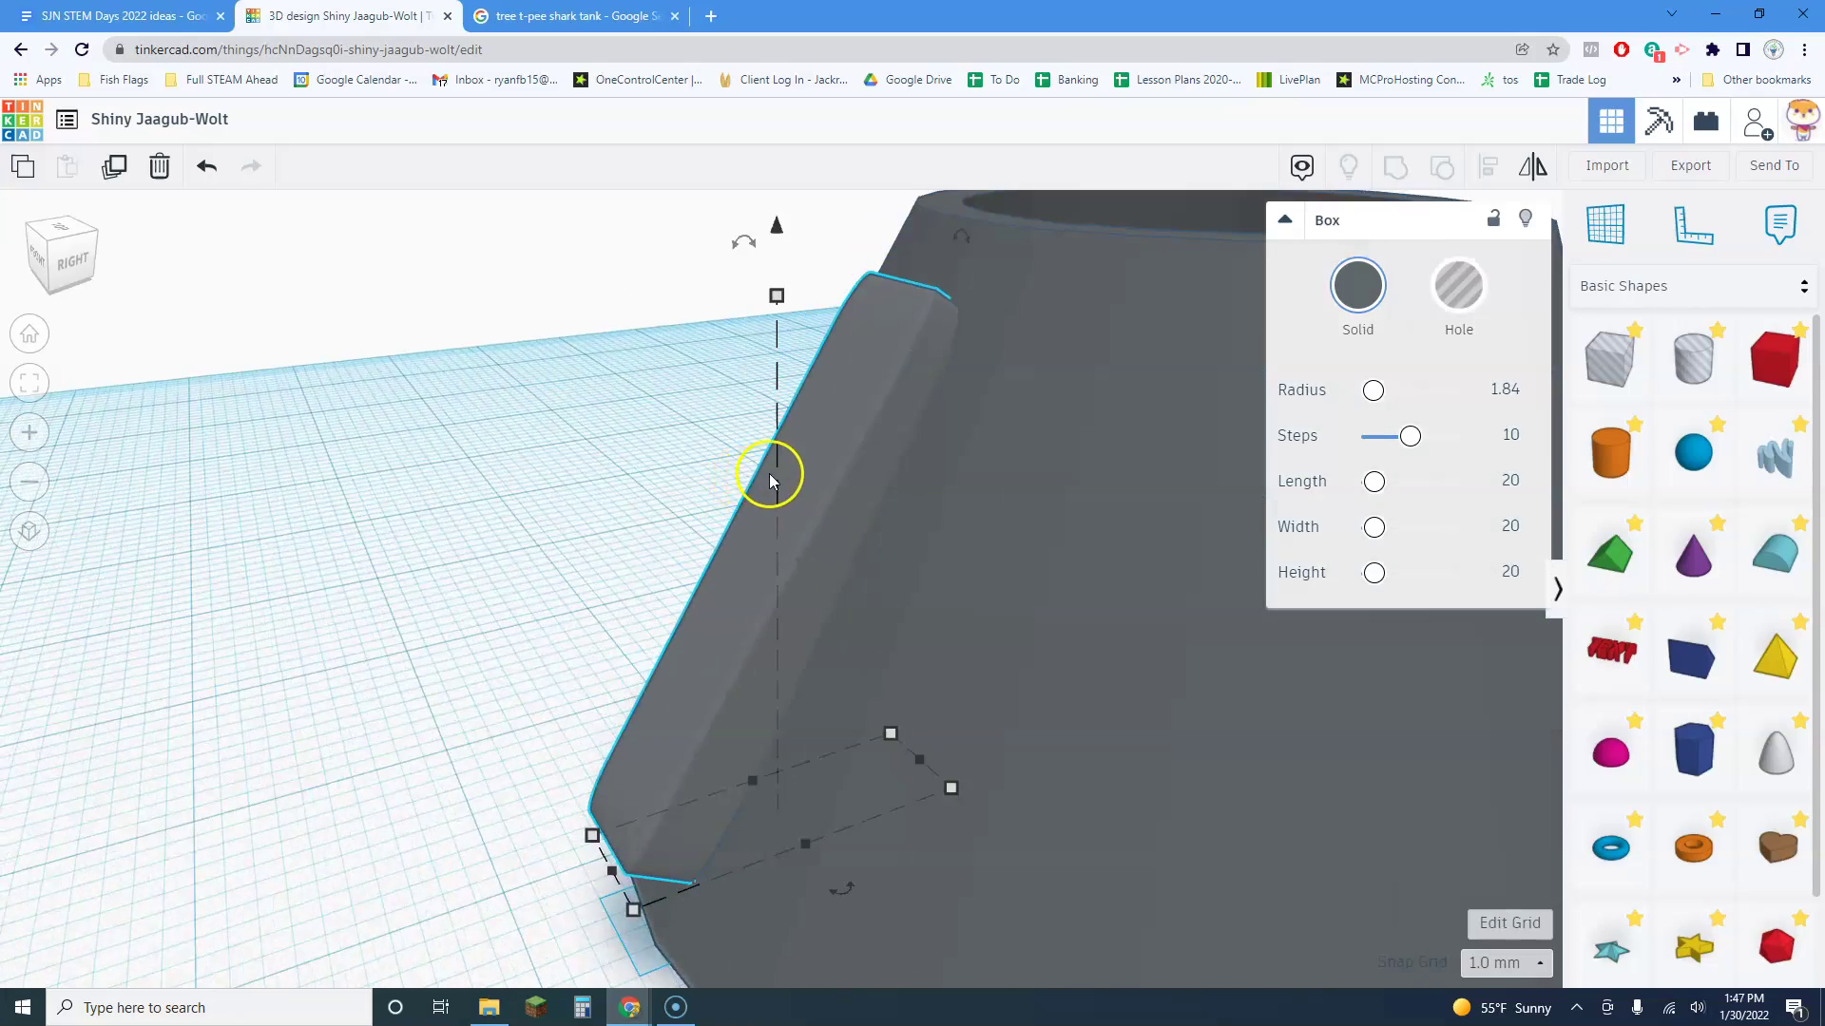
{"action": "scroll", "coordinate": [769, 480], "scroll_direction": "down", "scroll_amount": 2}
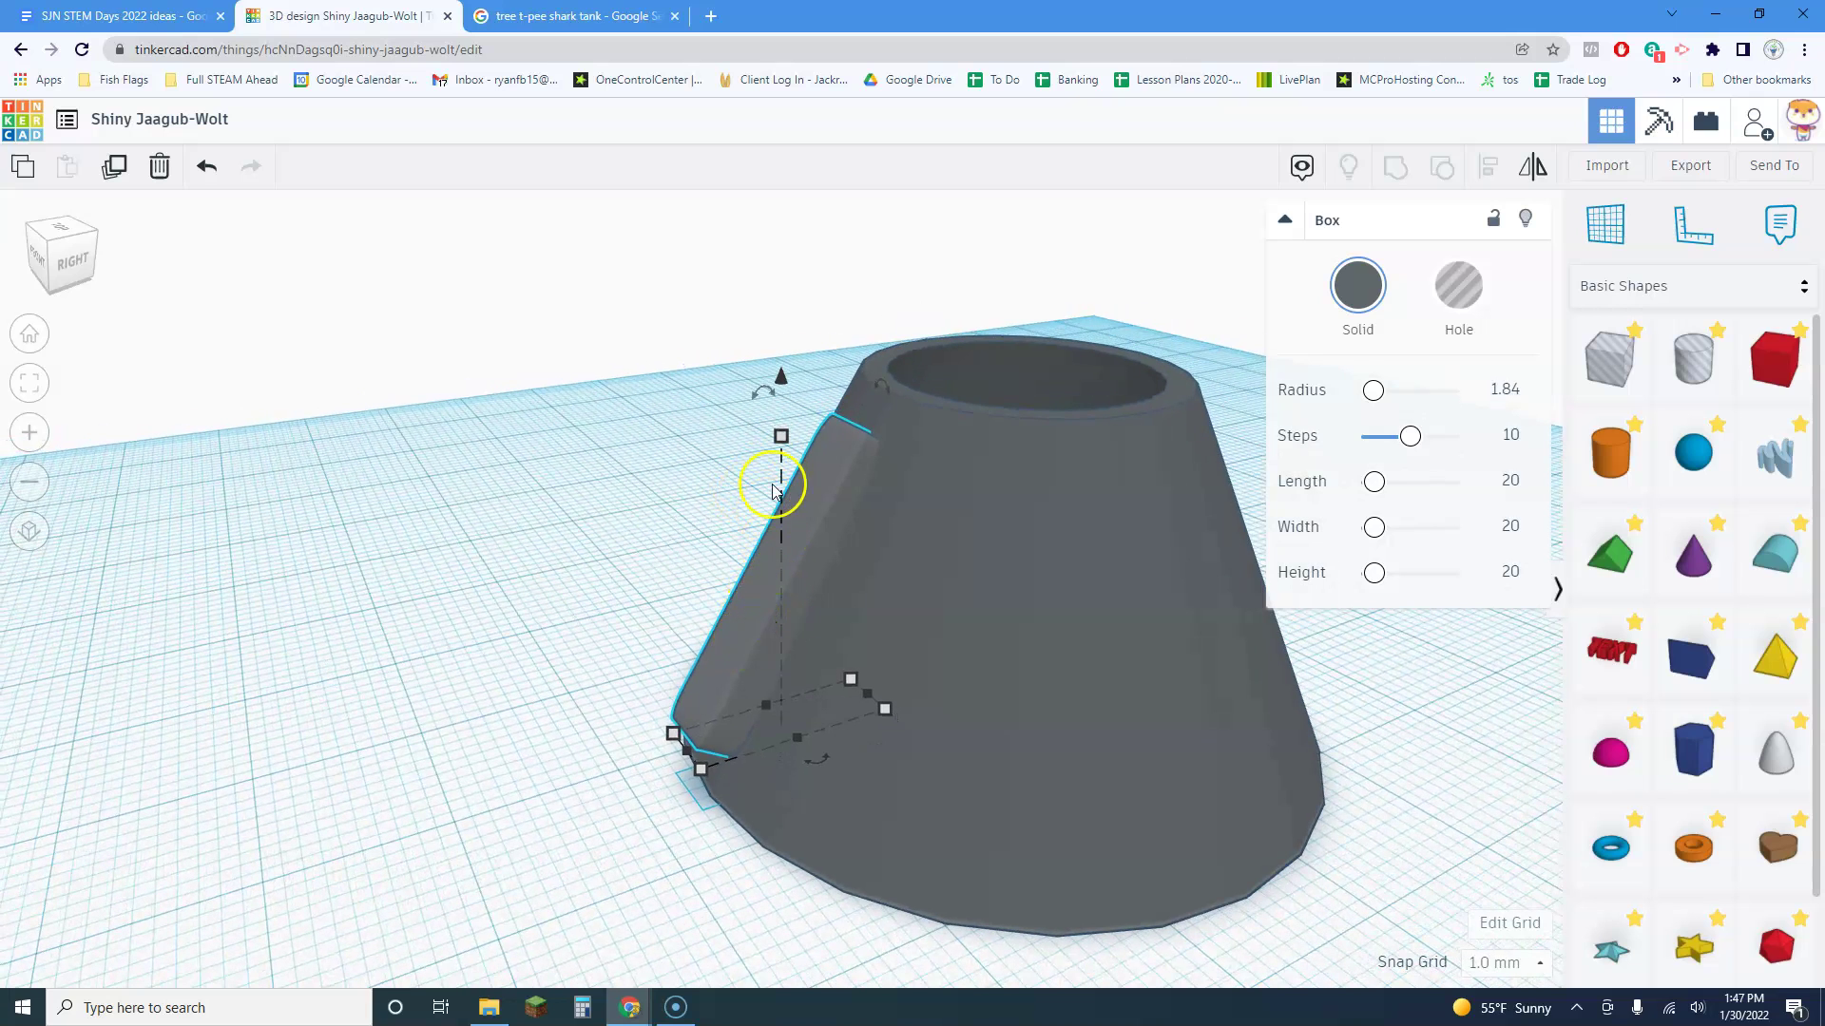
{"action": "left_click_drag", "start_coordinate": [760, 386], "coordinate": [713, 352]}
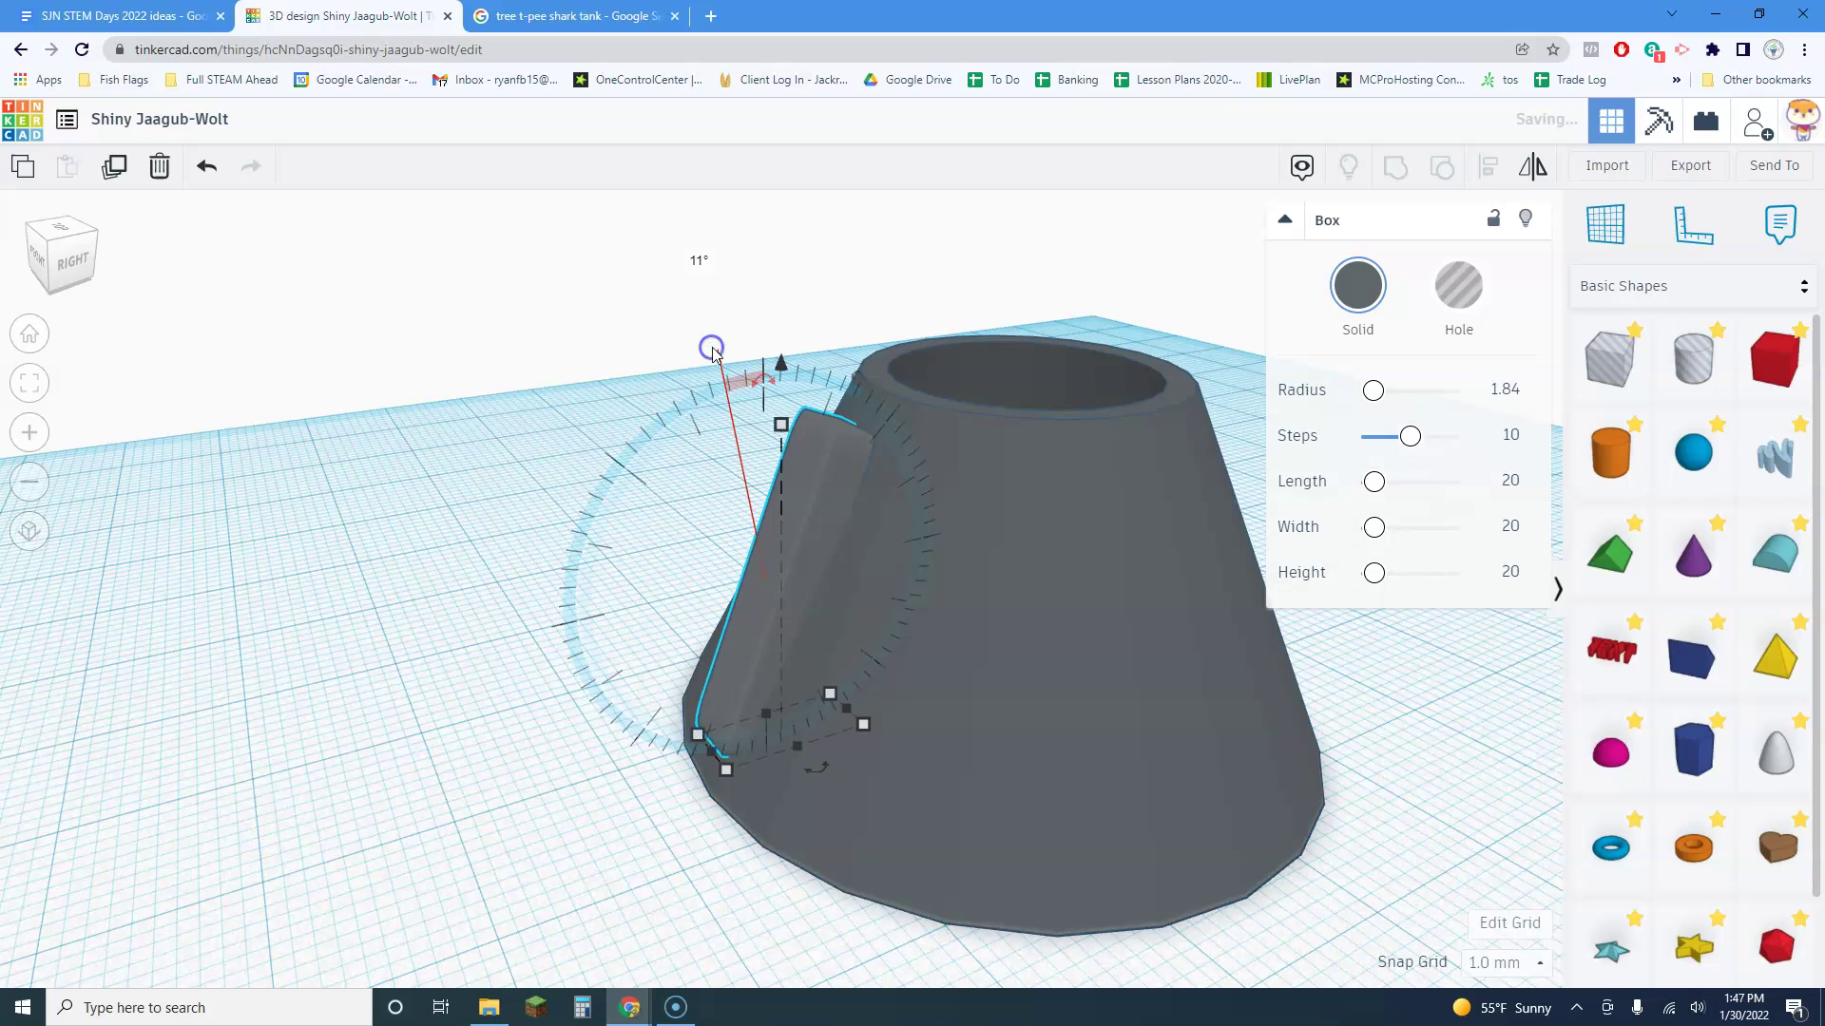
Set the snap grid to 0.5 mm and nudge the rib's tilt back a few degrees
{"action": "left_click", "coordinate": [1500, 963]}
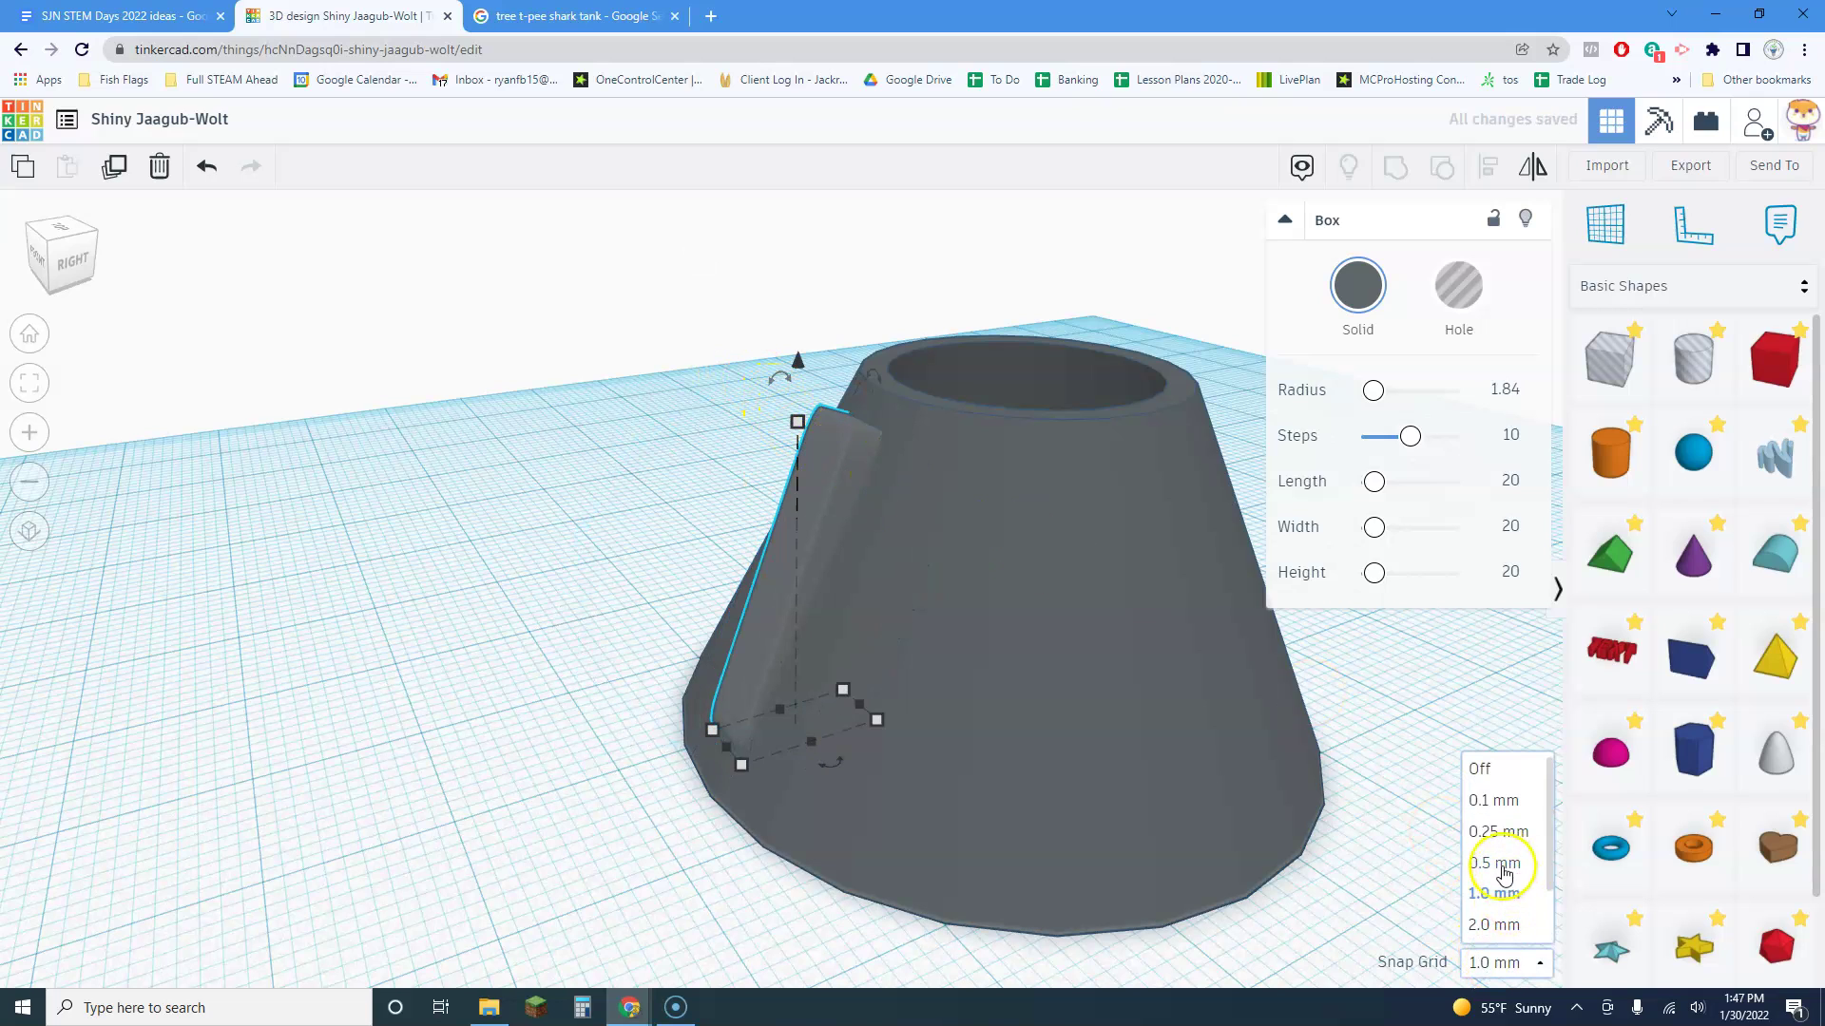
{"action": "left_click", "coordinate": [1503, 873]}
{"action": "key", "text": "Left"}
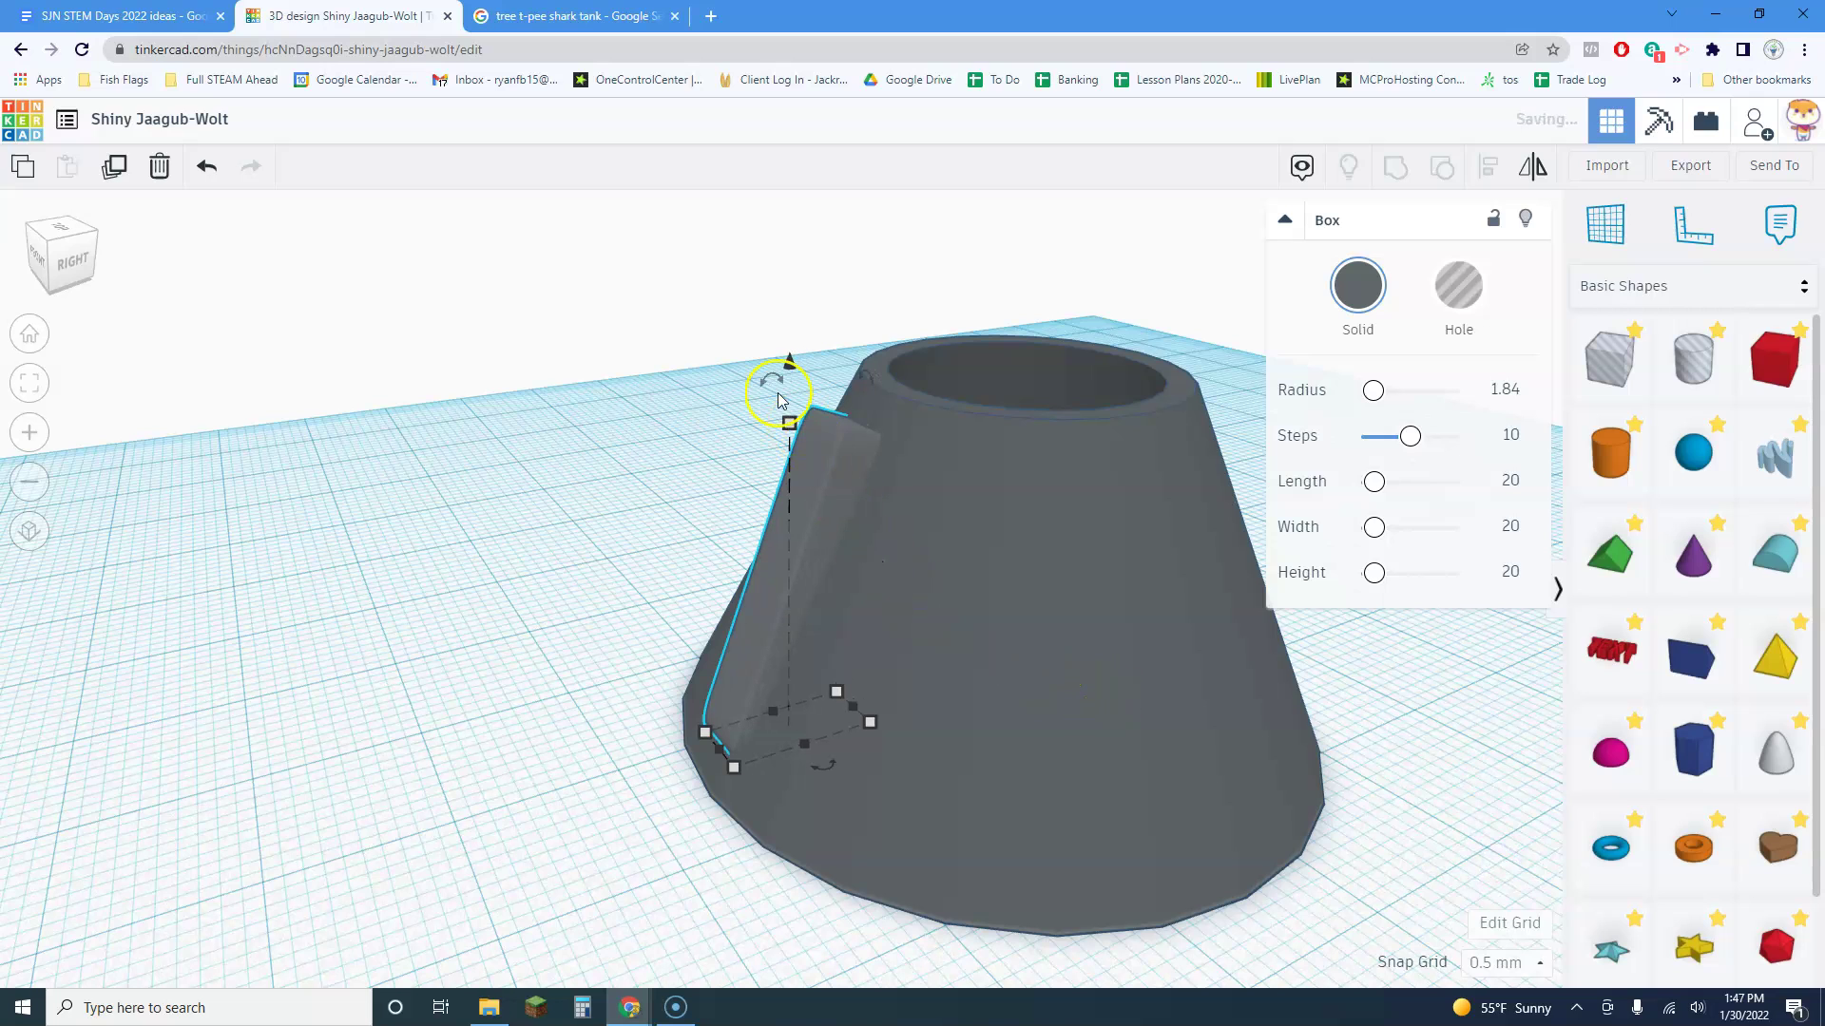
{"action": "left_click_drag", "start_coordinate": [778, 399], "coordinate": [779, 351]}
Reselect the rib box on the cone's side
{"action": "left_click", "coordinate": [640, 390]}
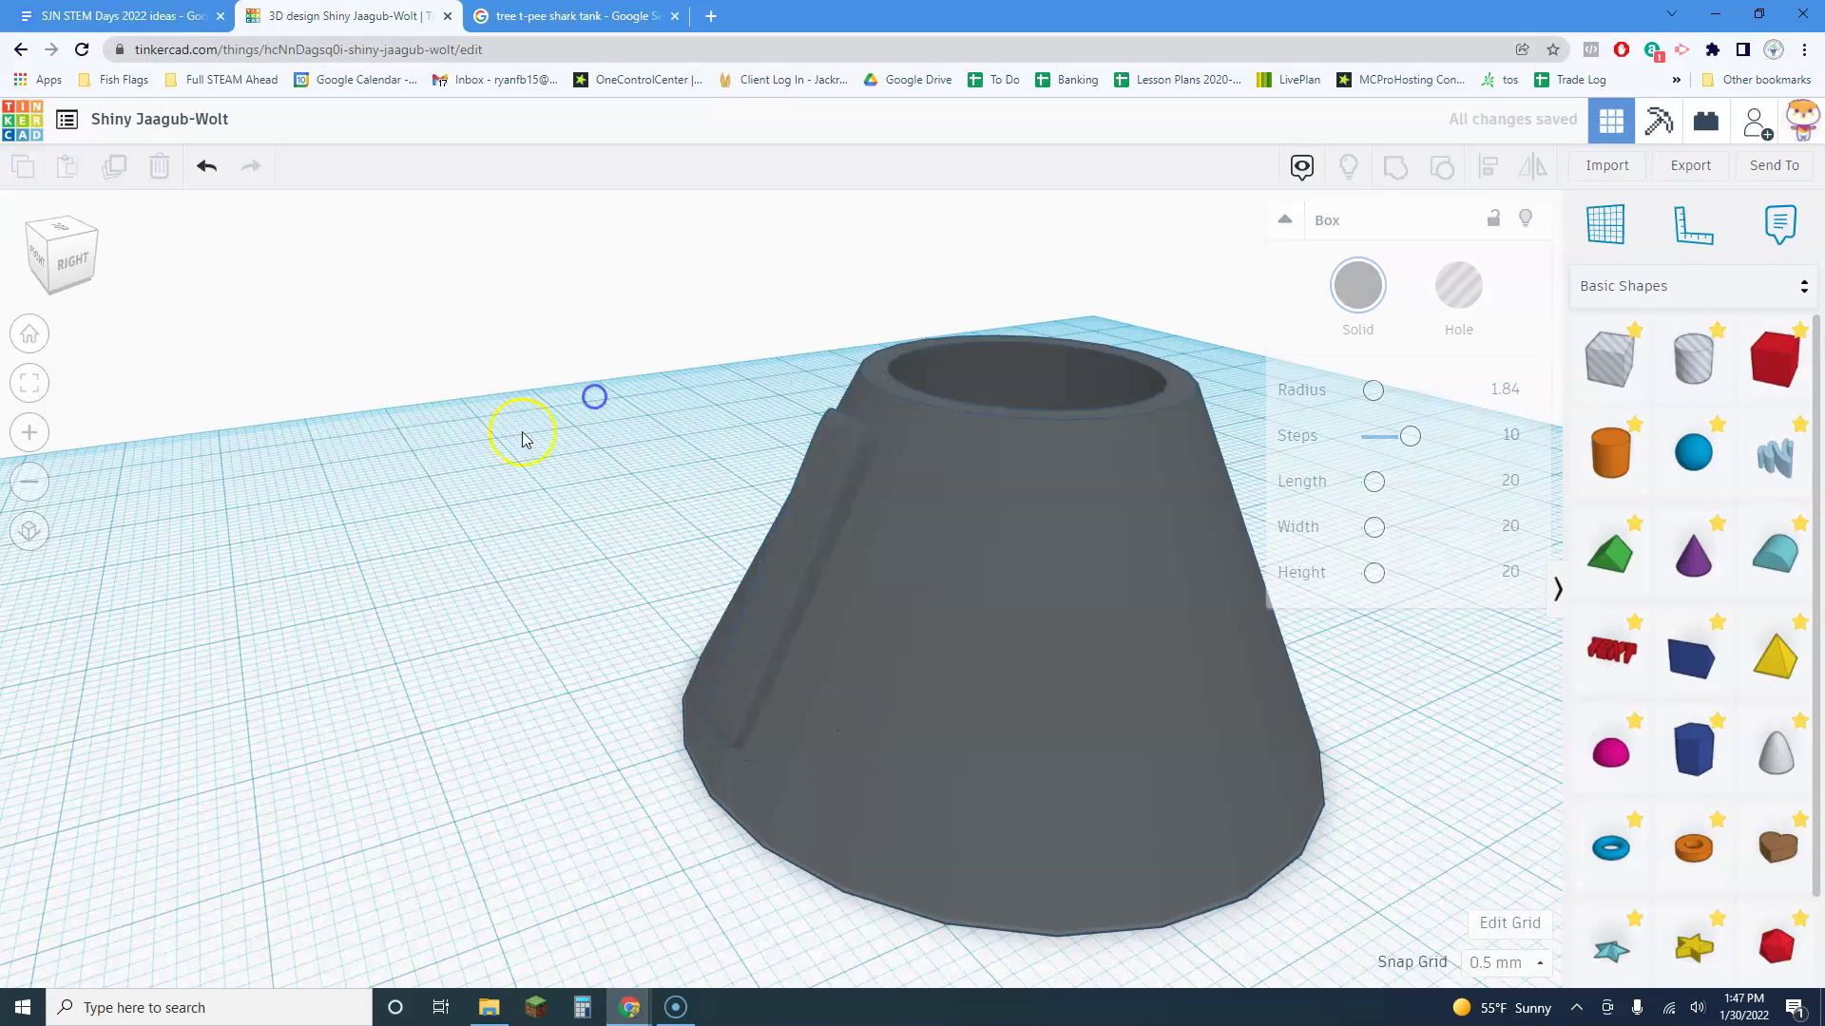
{"action": "right_click_drag", "start_coordinate": [521, 436], "coordinate": [773, 495]}
{"action": "left_click", "coordinate": [772, 492]}
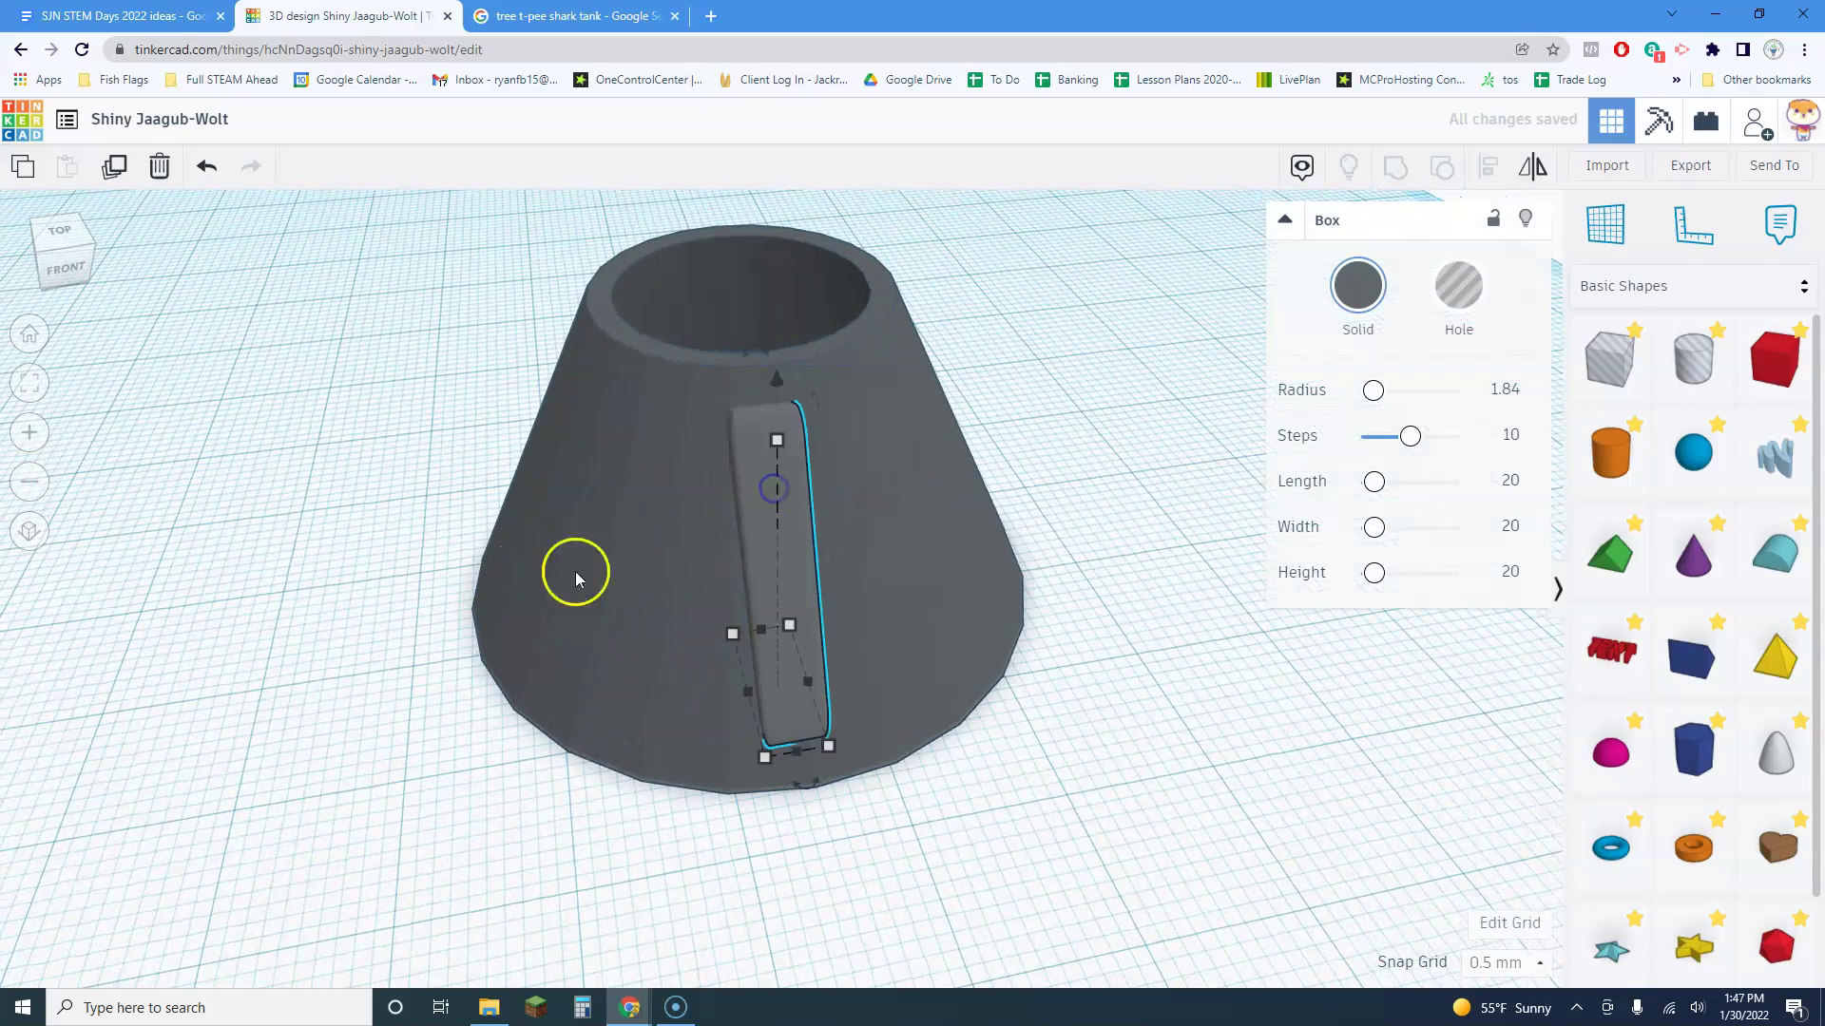
{"action": "left_click", "coordinate": [349, 378]}
{"action": "left_click", "coordinate": [806, 551]}
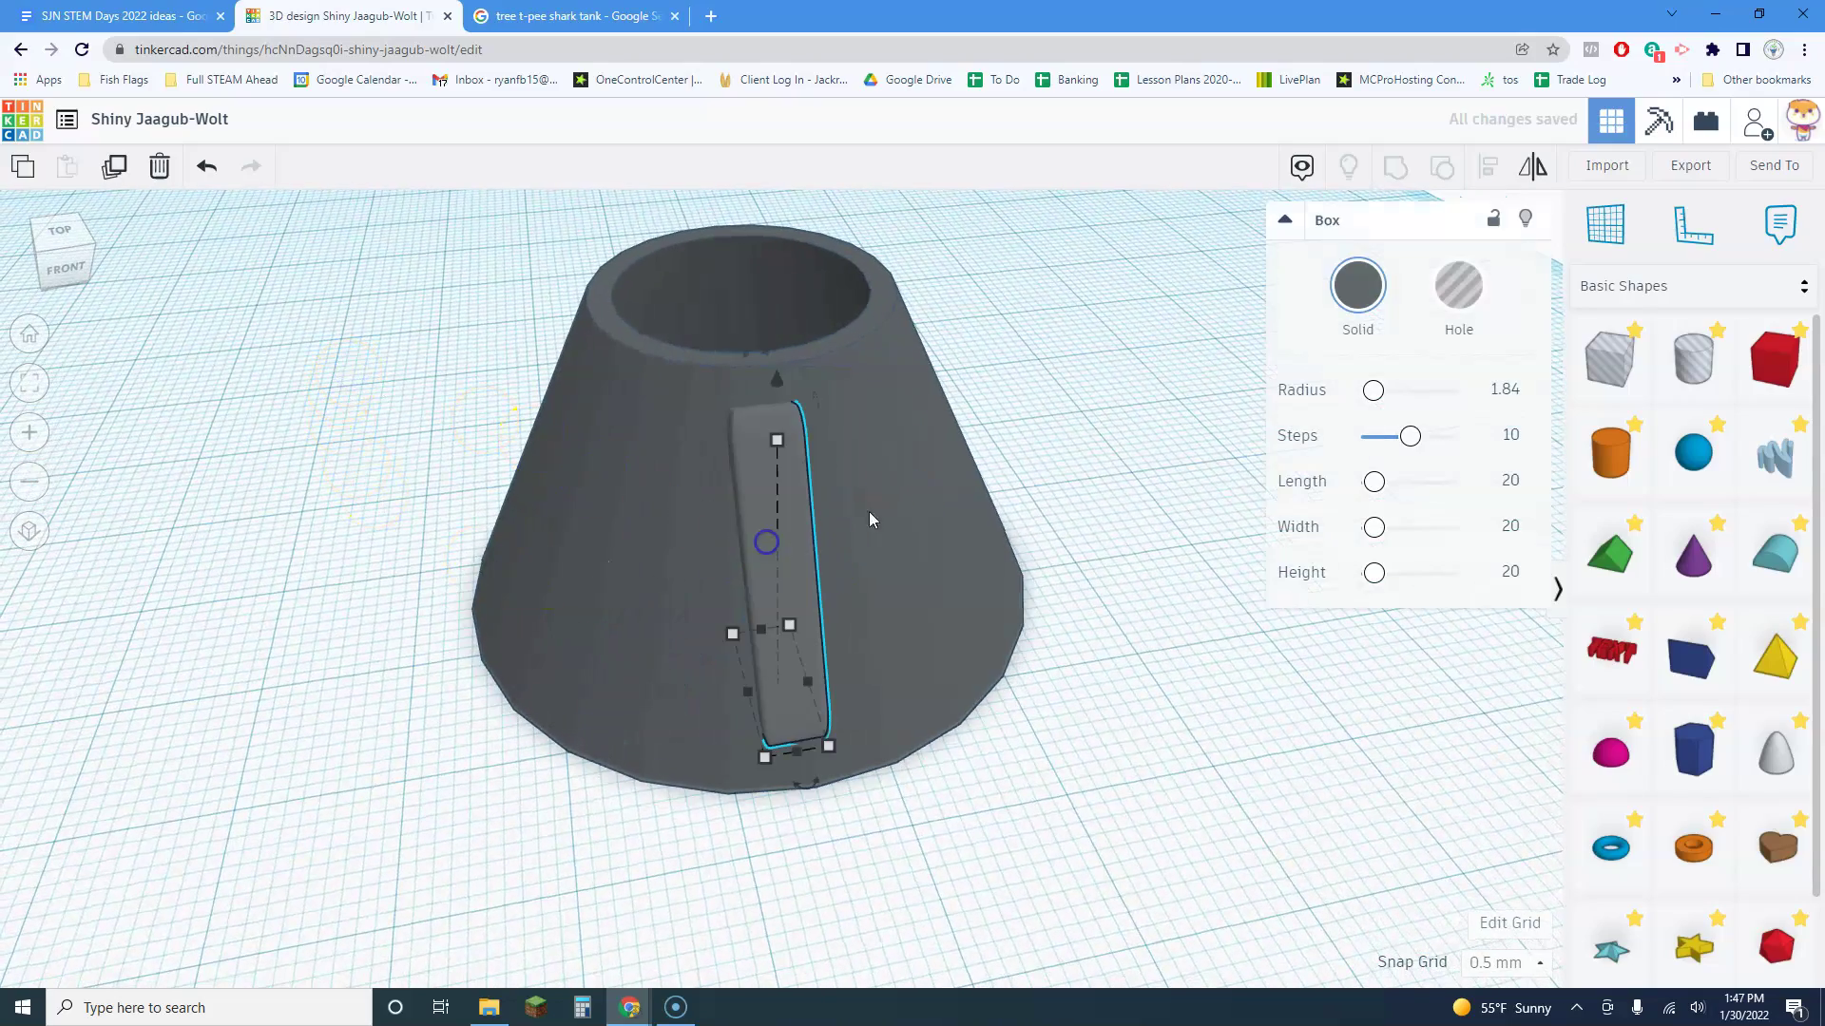
{"action": "scroll", "coordinate": [835, 454], "scroll_direction": "down", "scroll_amount": 1}
{"action": "right_click_drag", "start_coordinate": [834, 454], "coordinate": [1022, 537]}
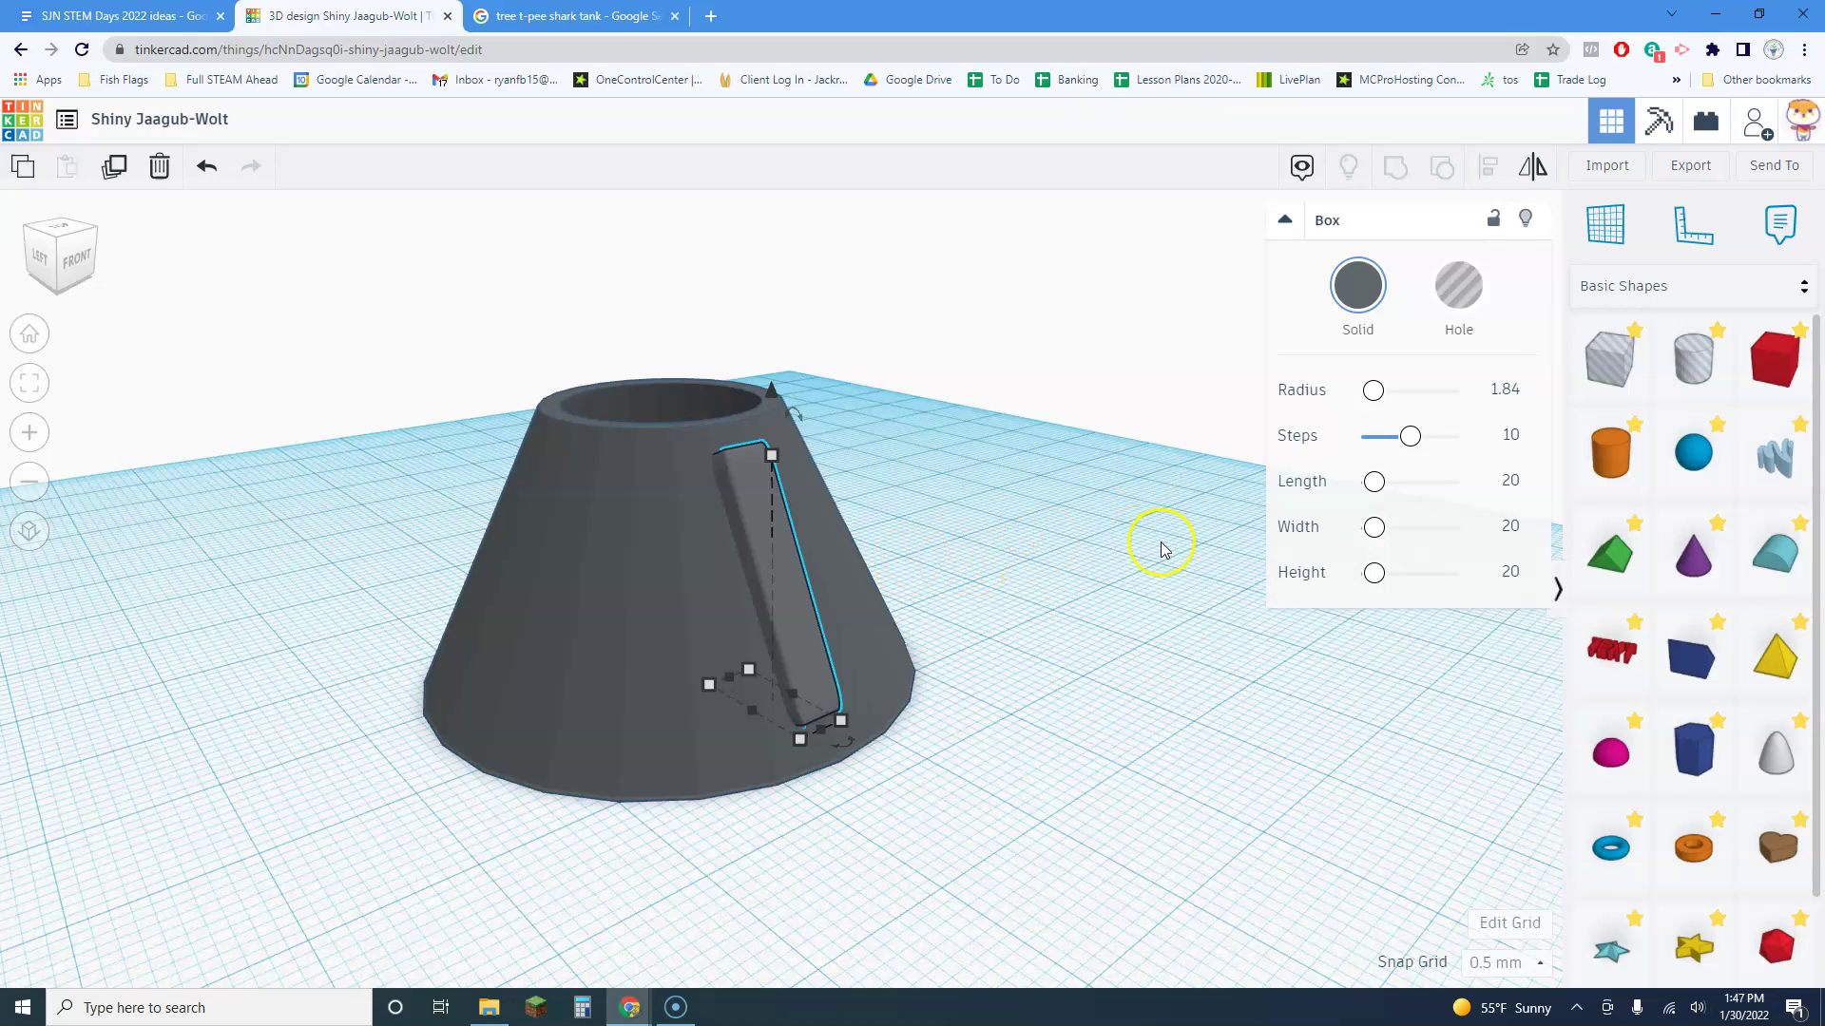
Duplicate the rib, then move and rotate the copy further around the cone
{"action": "left_click", "coordinate": [116, 173]}
{"action": "right_click_drag", "start_coordinate": [846, 446], "coordinate": [711, 506]}
{"action": "right_click_drag", "start_coordinate": [835, 596], "coordinate": [770, 591]}
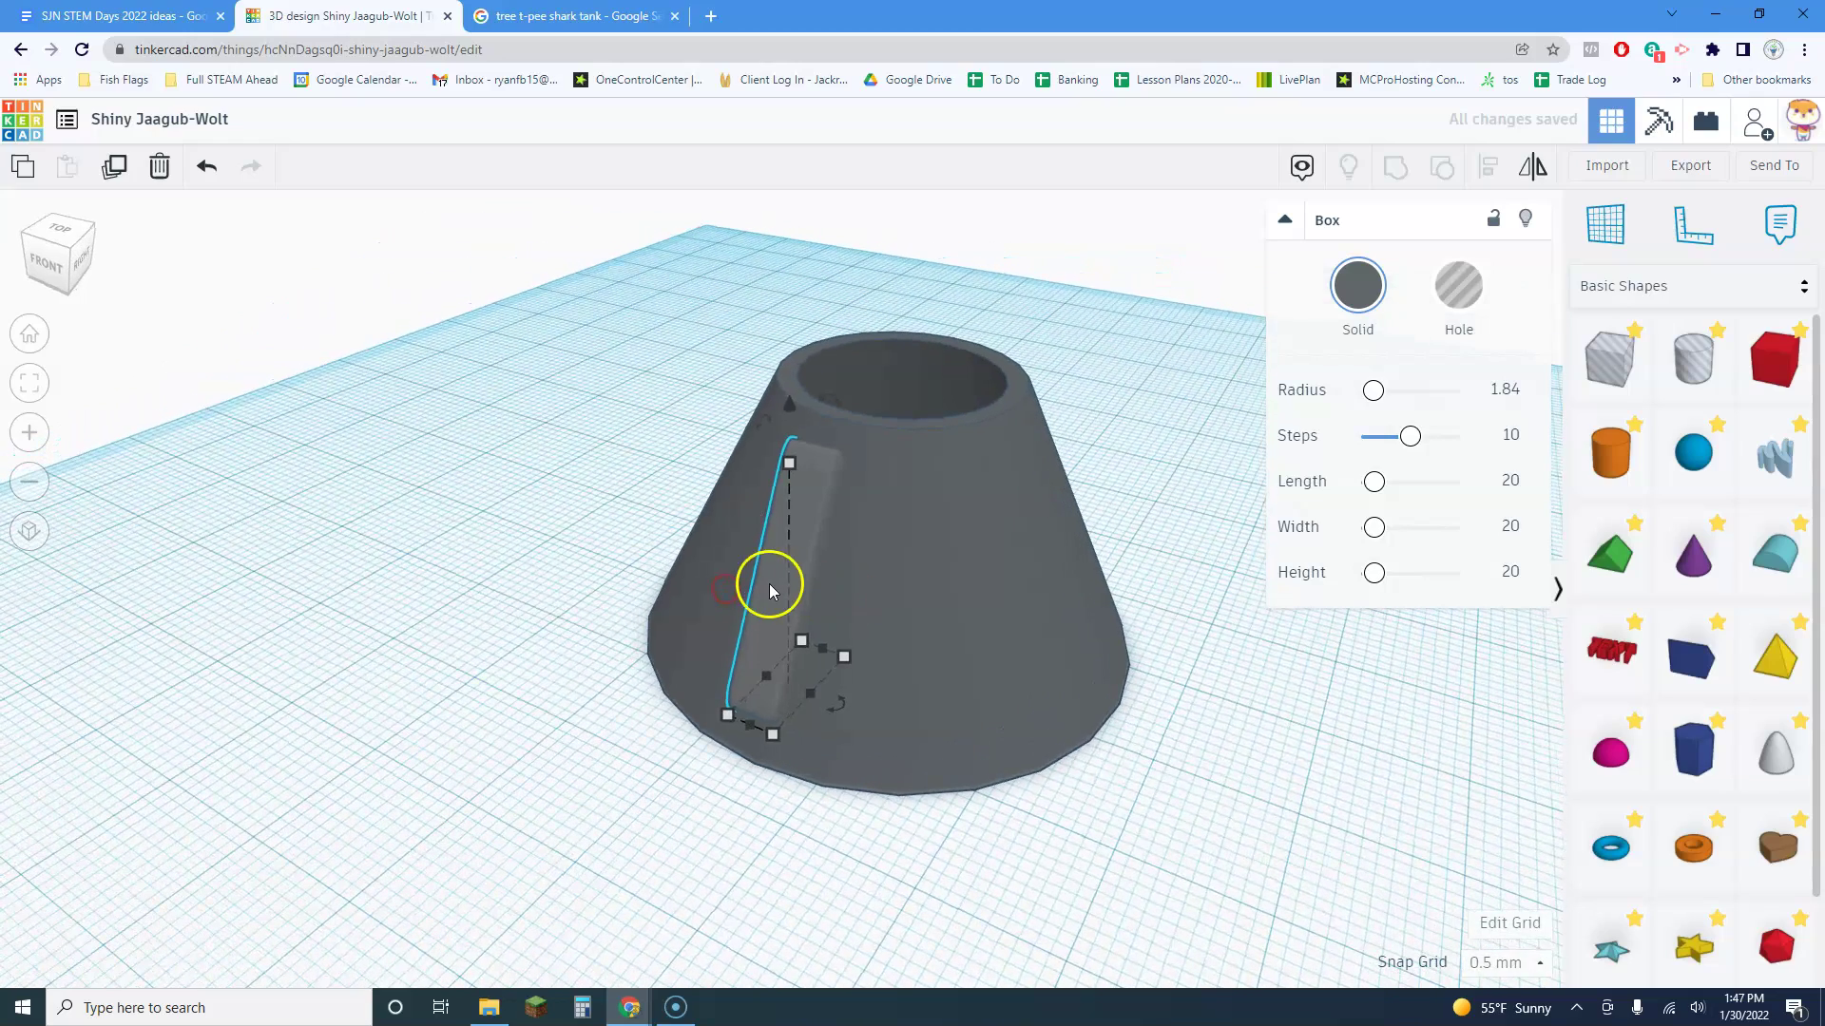
{"action": "left_click_drag", "start_coordinate": [777, 594], "coordinate": [900, 618]}
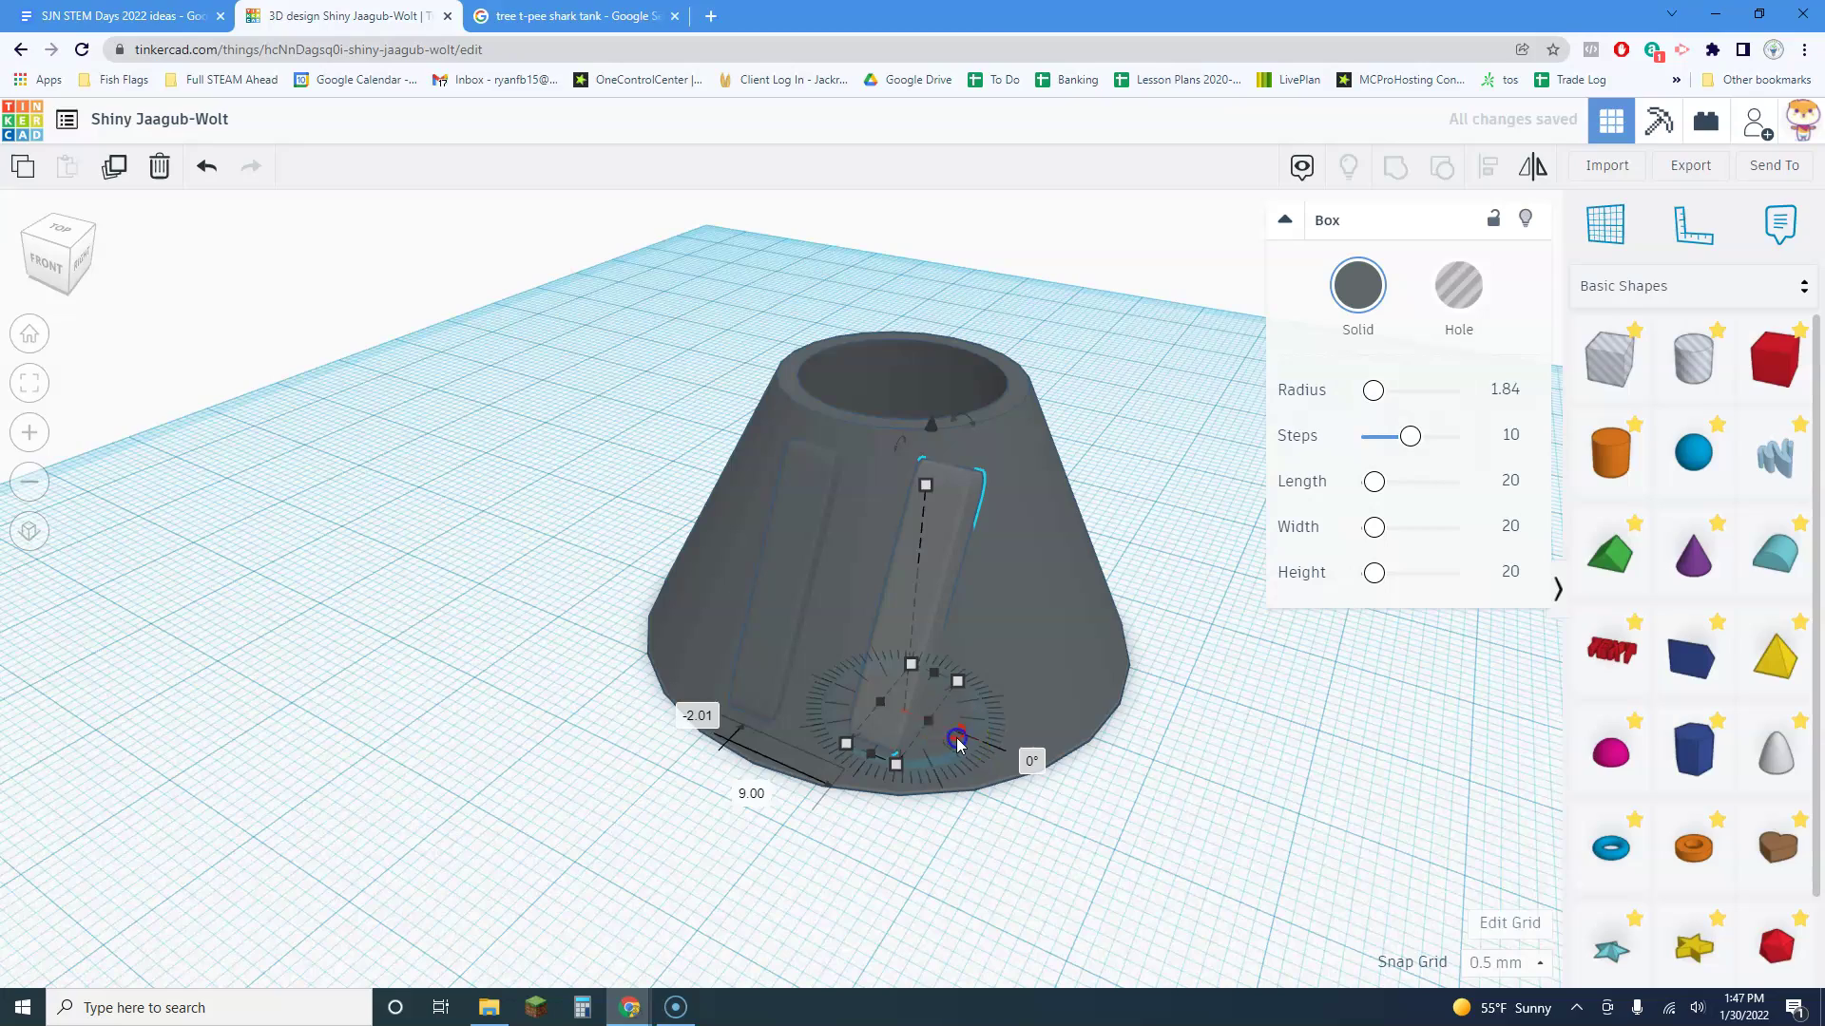
{"action": "left_click_drag", "start_coordinate": [958, 741], "coordinate": [1074, 713]}
{"action": "right_click_drag", "start_coordinate": [940, 699], "coordinate": [1157, 689]}
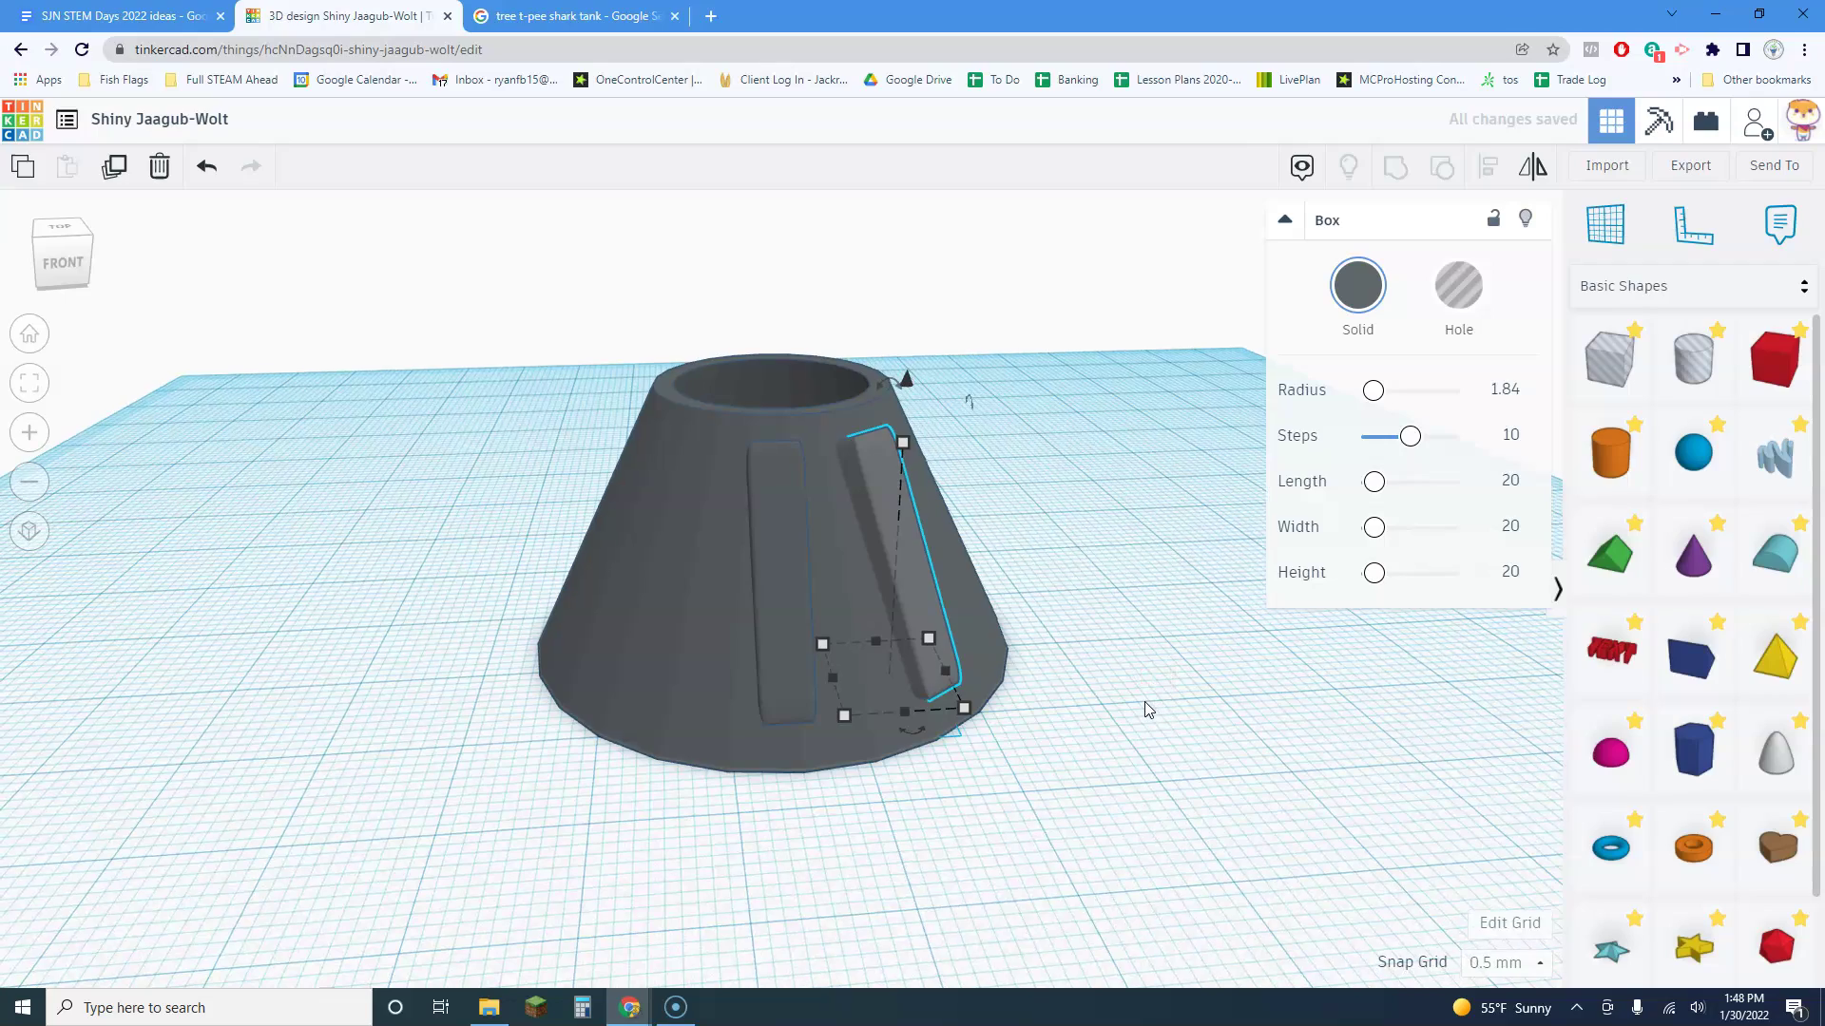
{"action": "key", "text": "Up"}
{"action": "key", "text": "Up"}
{"action": "right_click_drag", "start_coordinate": [1125, 686], "coordinate": [1213, 702]}
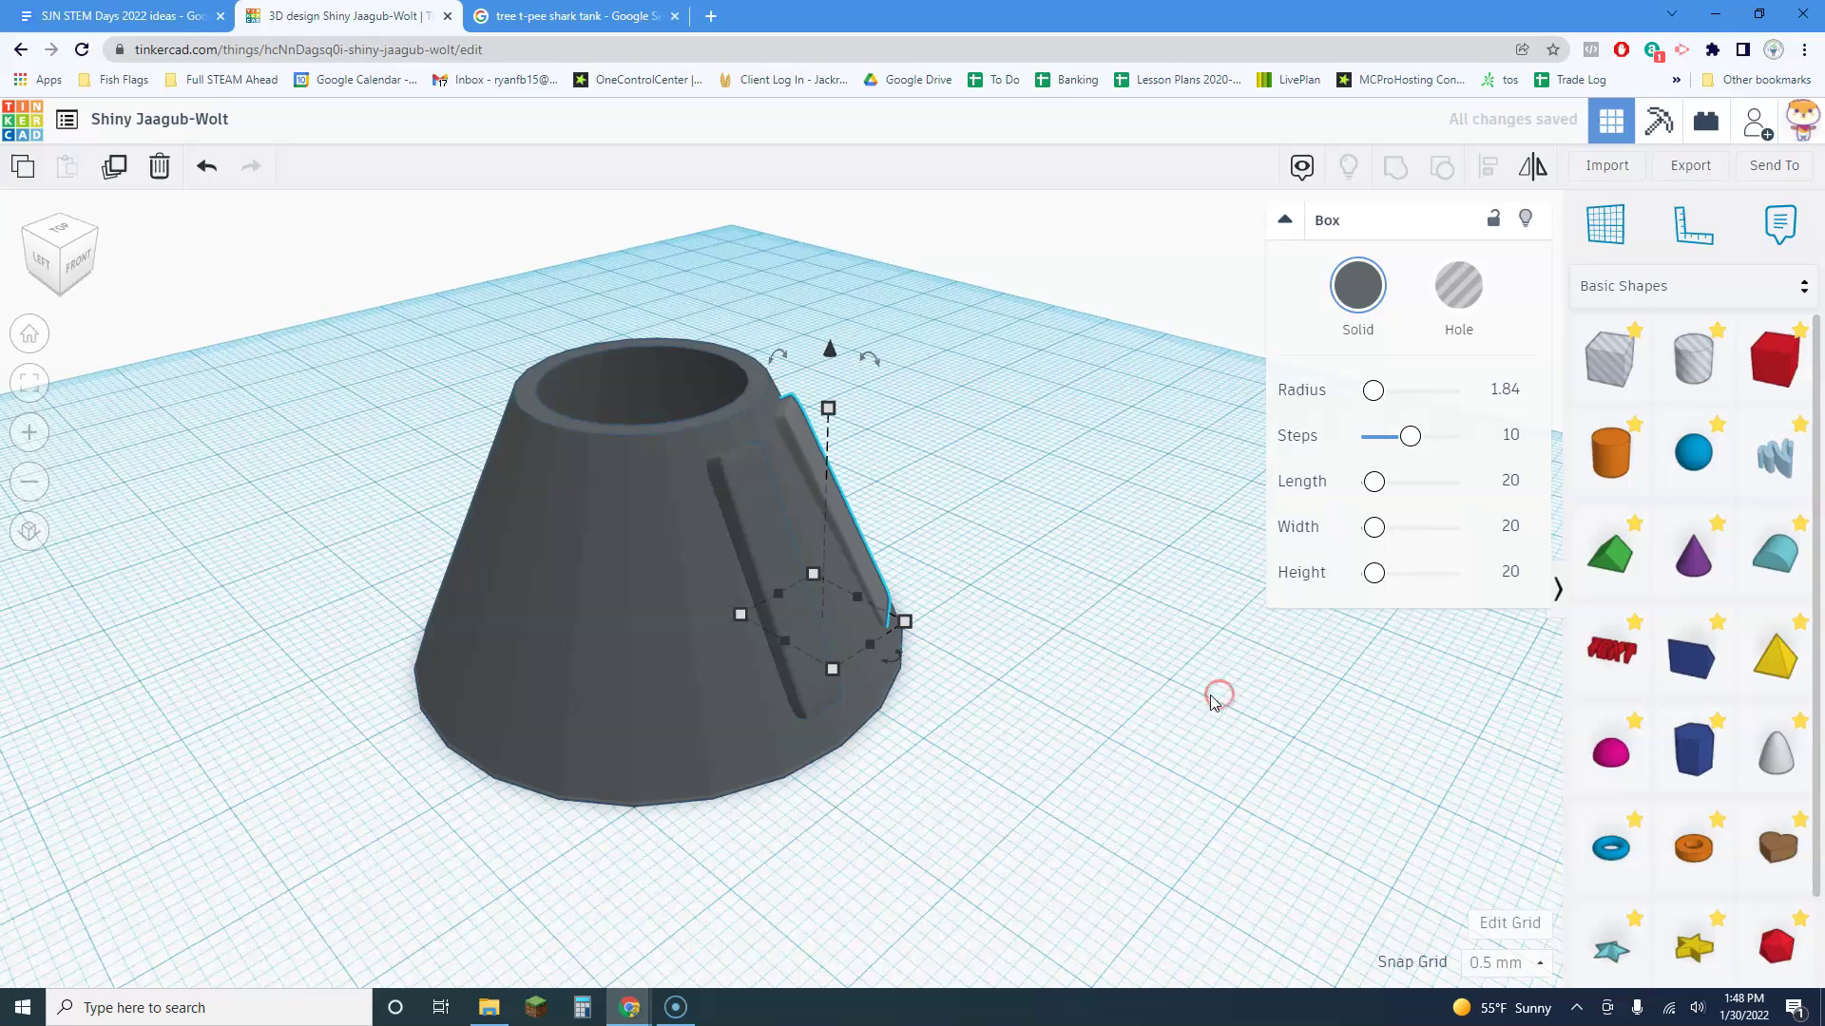
{"action": "right_click_drag", "start_coordinate": [1051, 645], "coordinate": [694, 671]}
{"action": "scroll", "coordinate": [690, 608], "scroll_direction": "down", "scroll_amount": 2}
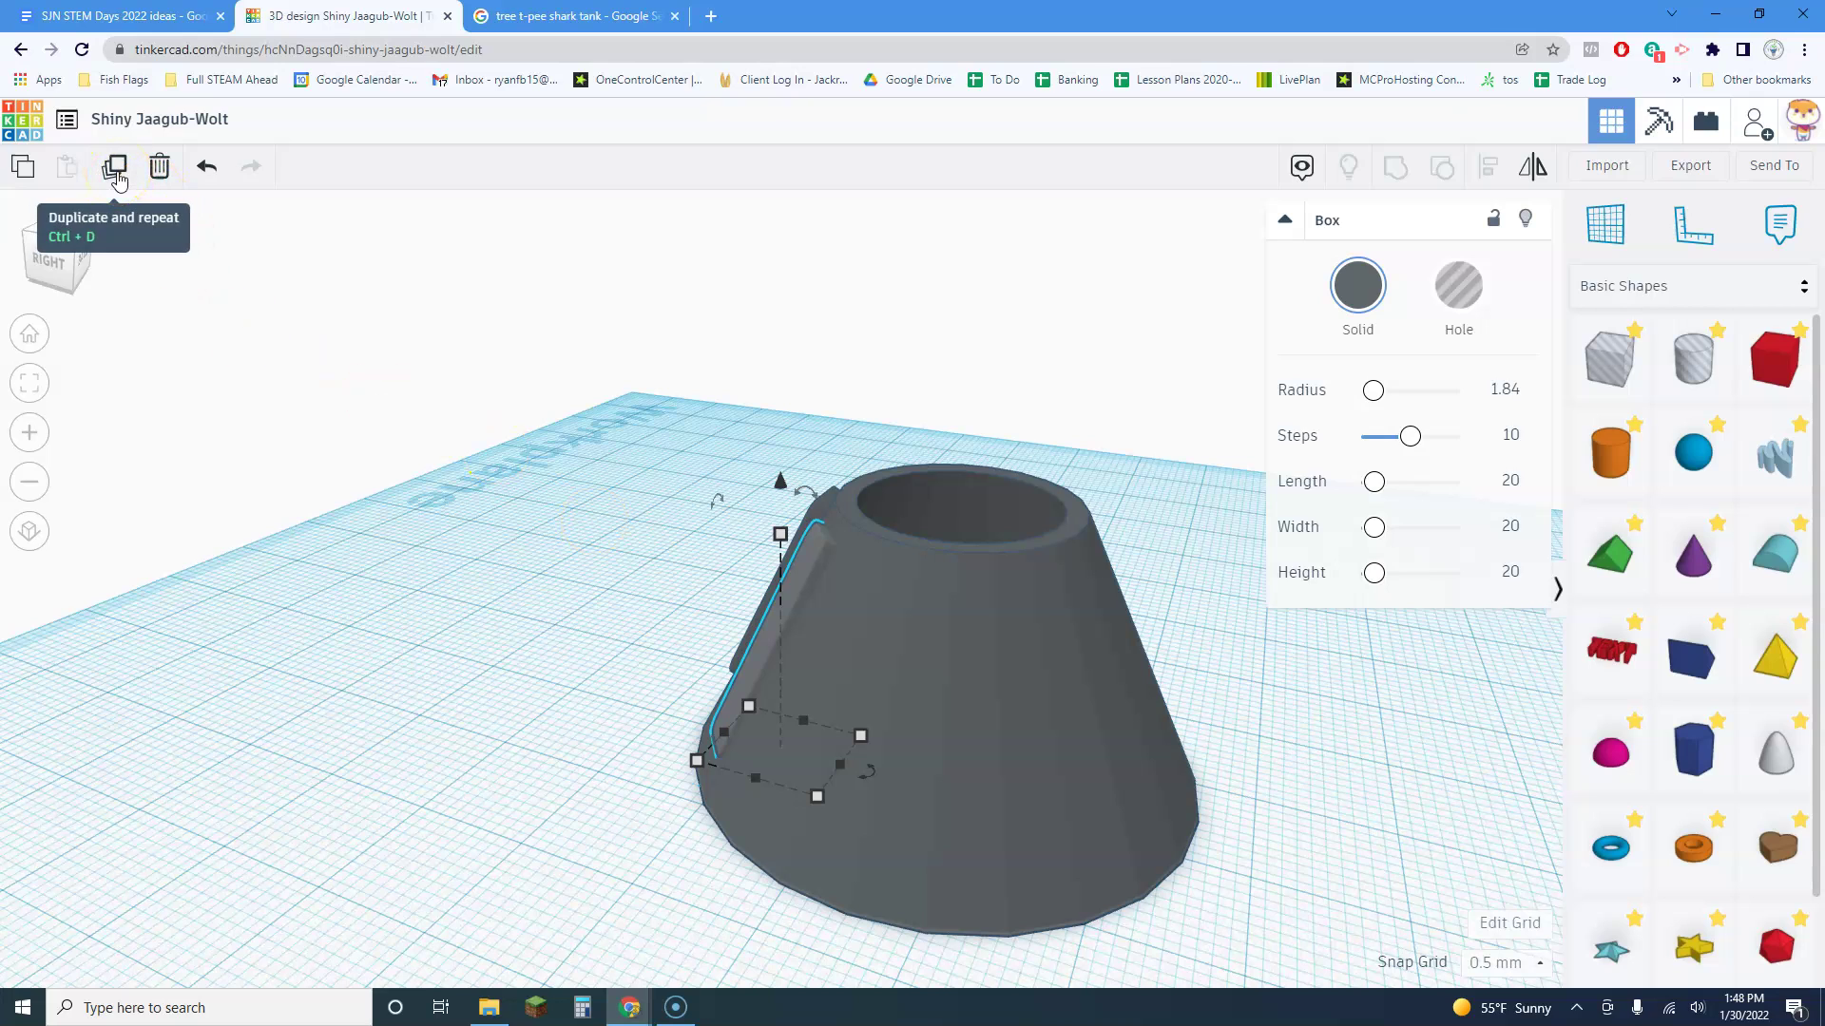
Repeat the duplicate eight times to step ribs around the cone's circumference
{"action": "left_click", "coordinate": [116, 178]}
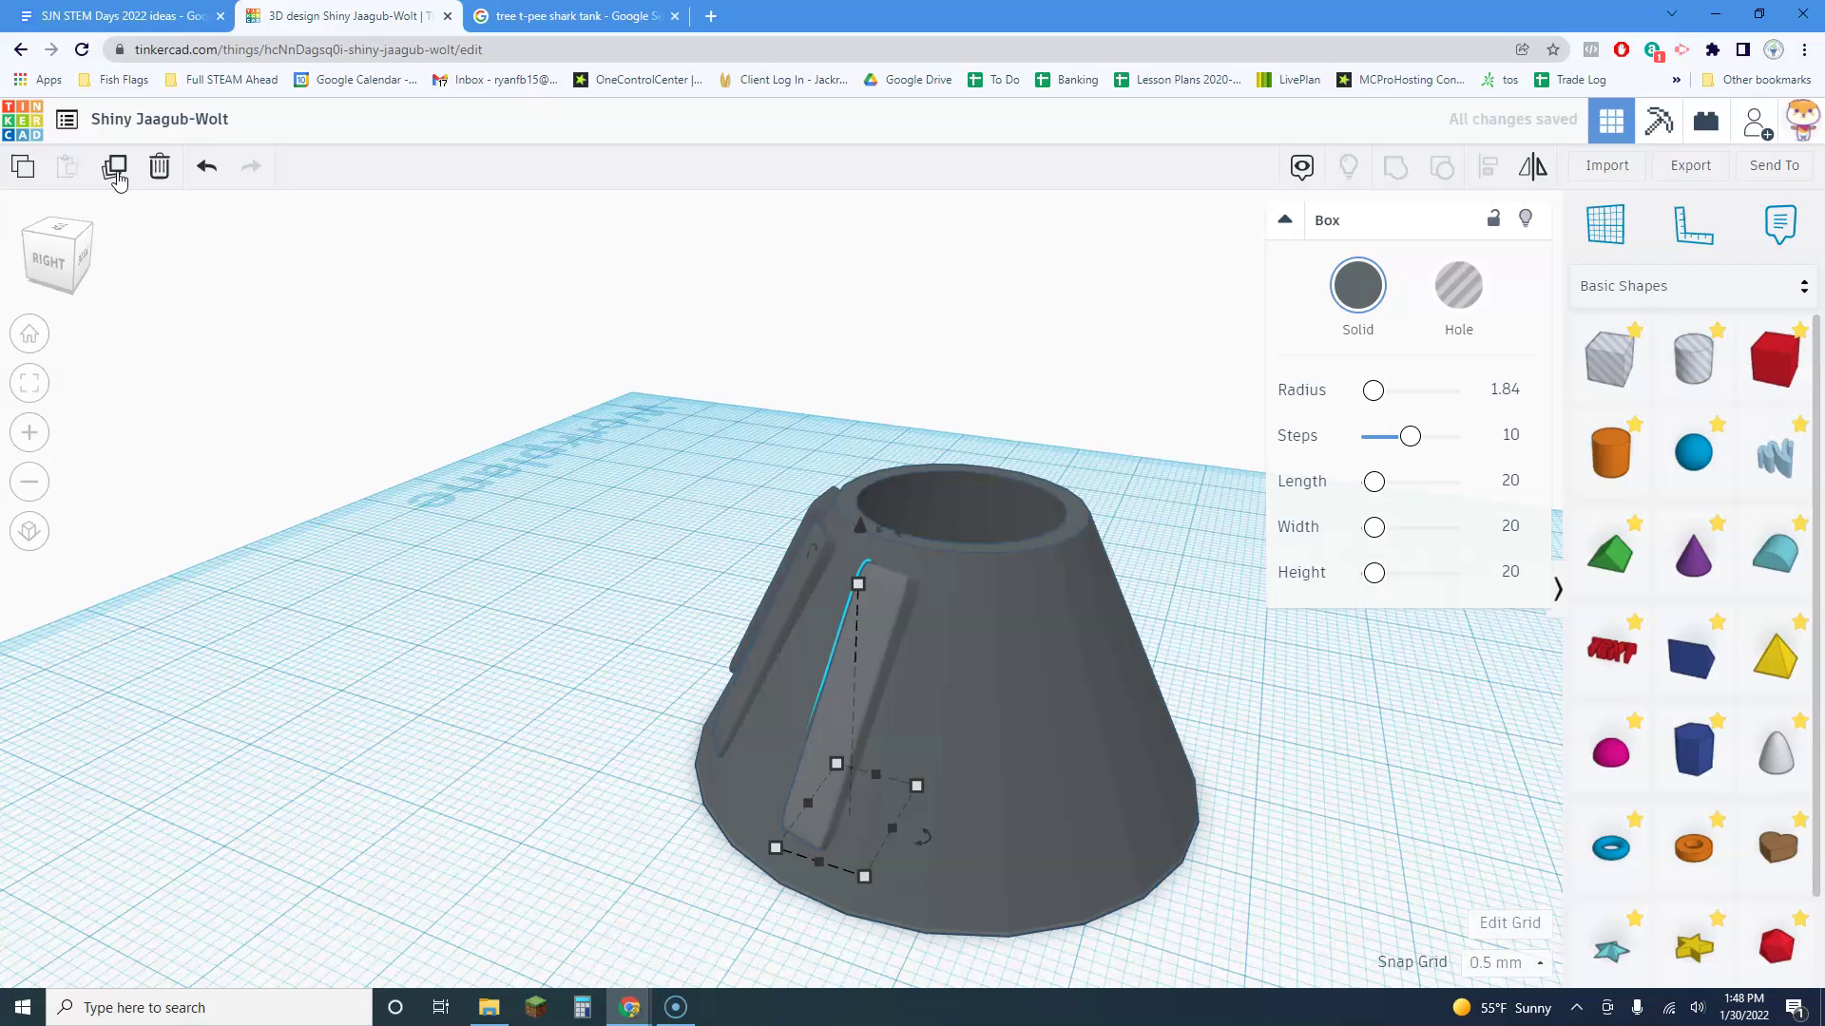
{"action": "left_click", "coordinate": [116, 178]}
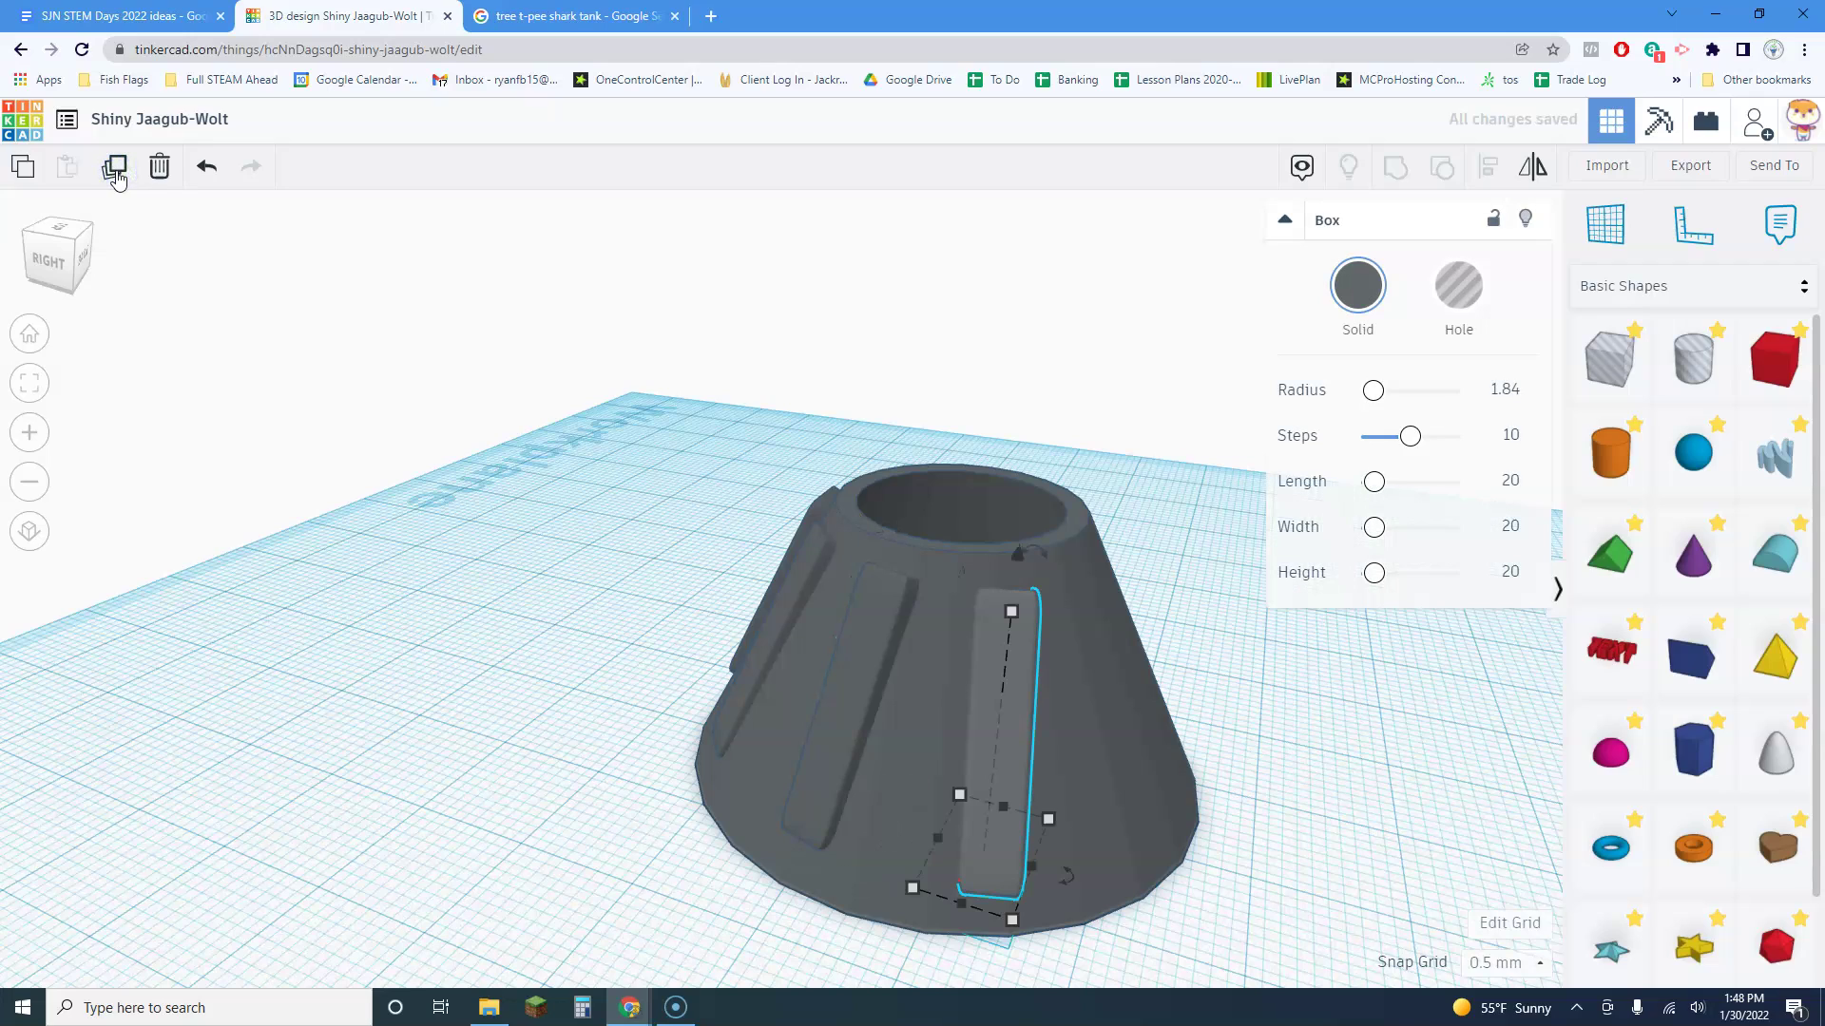
{"action": "left_click", "coordinate": [116, 178]}
{"action": "right_click_drag", "start_coordinate": [1046, 684], "coordinate": [778, 759]}
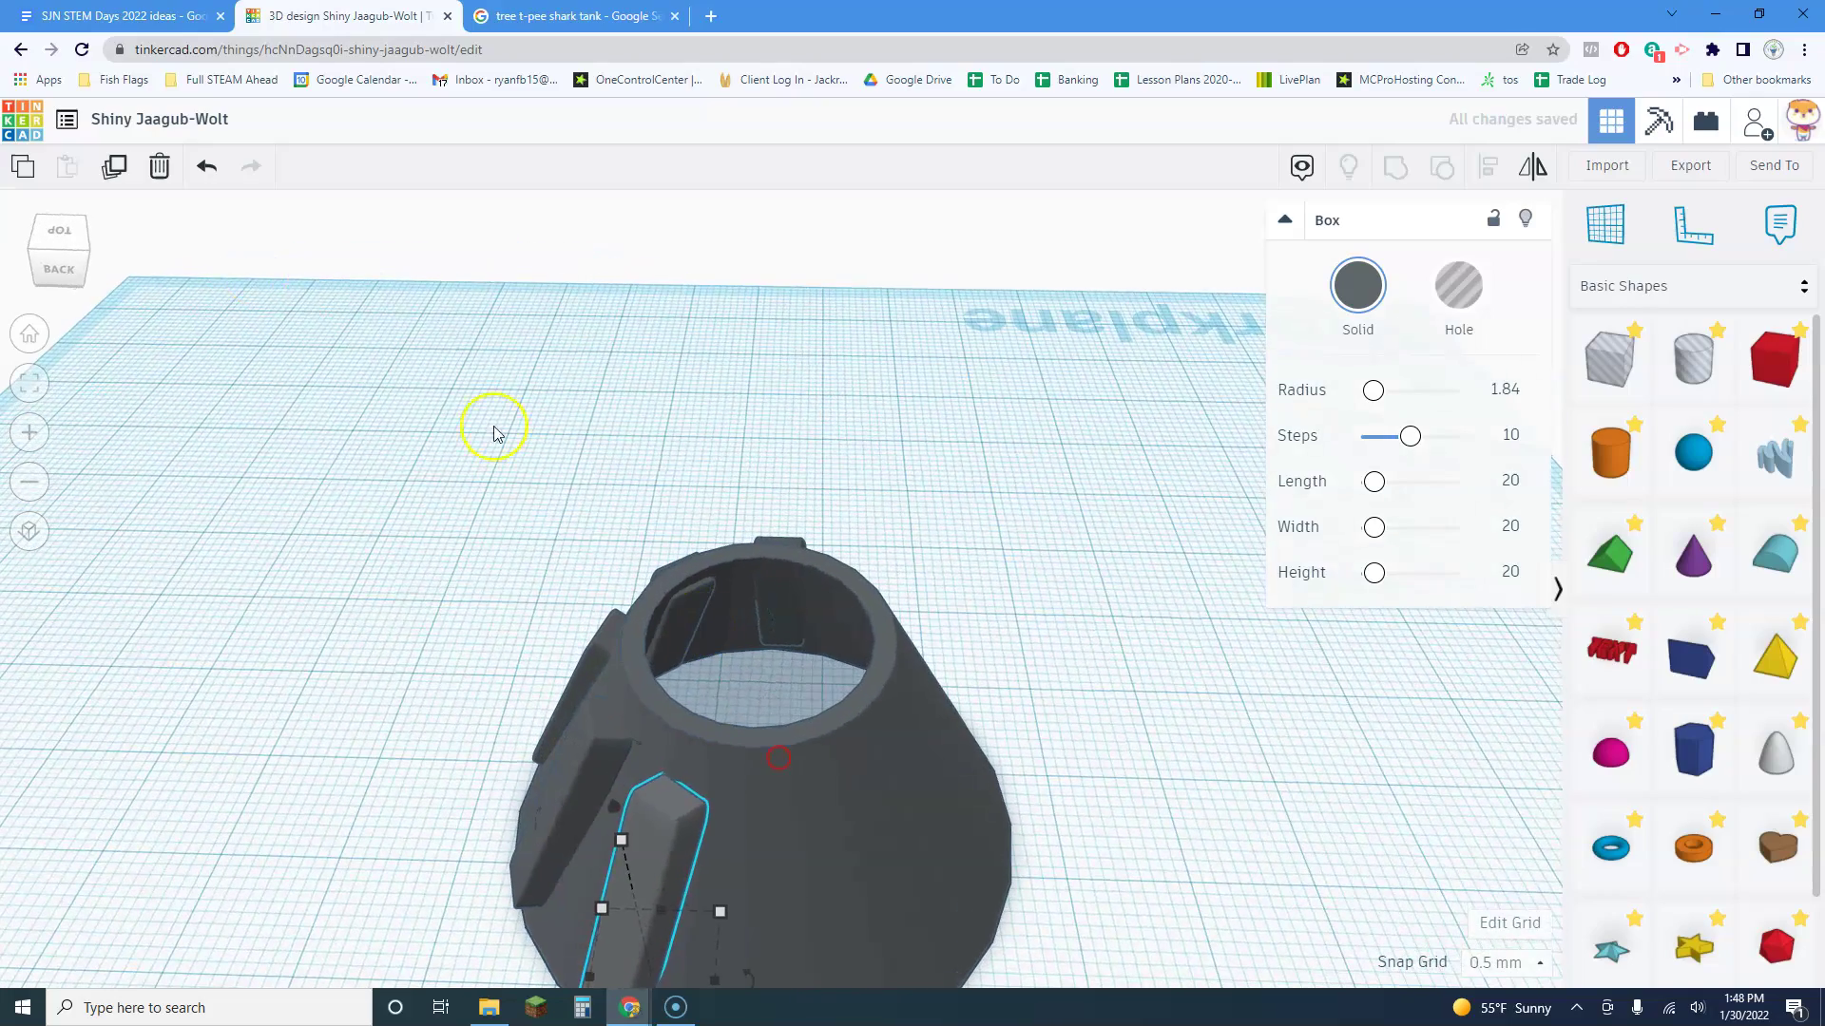
{"action": "left_click", "coordinate": [116, 171]}
{"action": "left_click", "coordinate": [116, 171]}
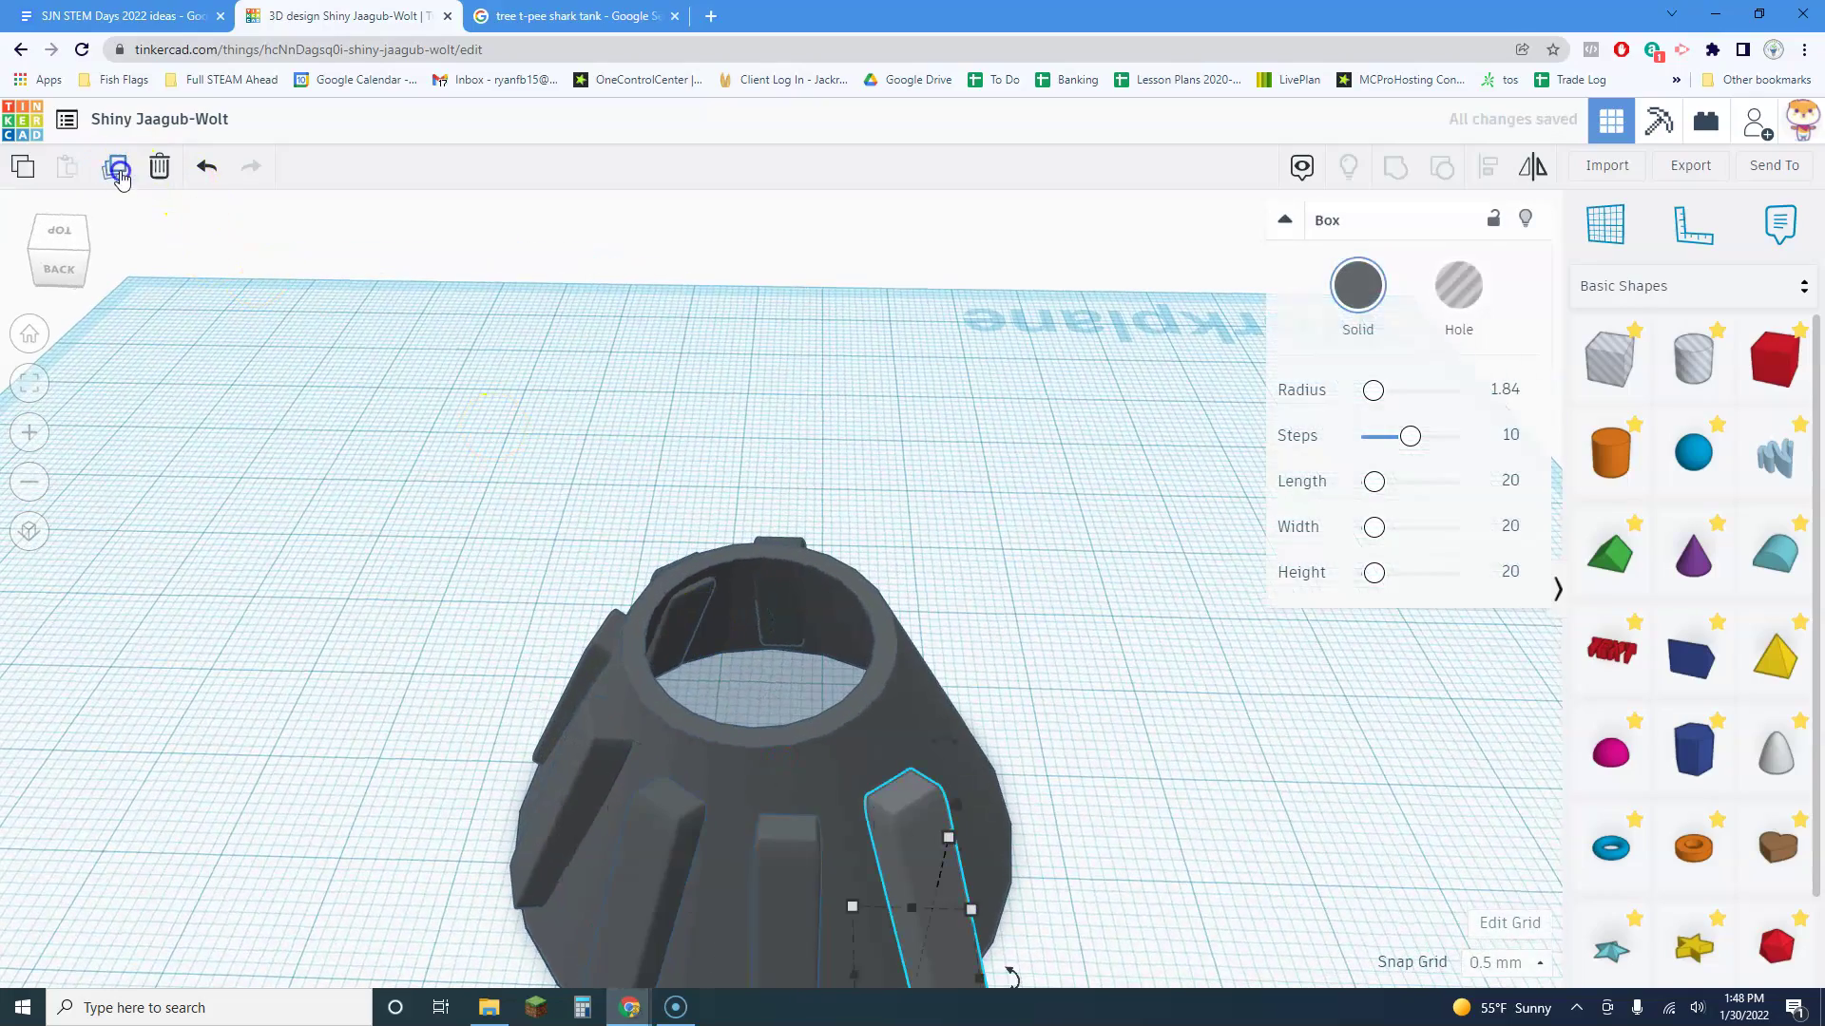
{"action": "left_click", "coordinate": [115, 171]}
{"action": "left_click", "coordinate": [116, 171]}
{"action": "left_click", "coordinate": [116, 171]}
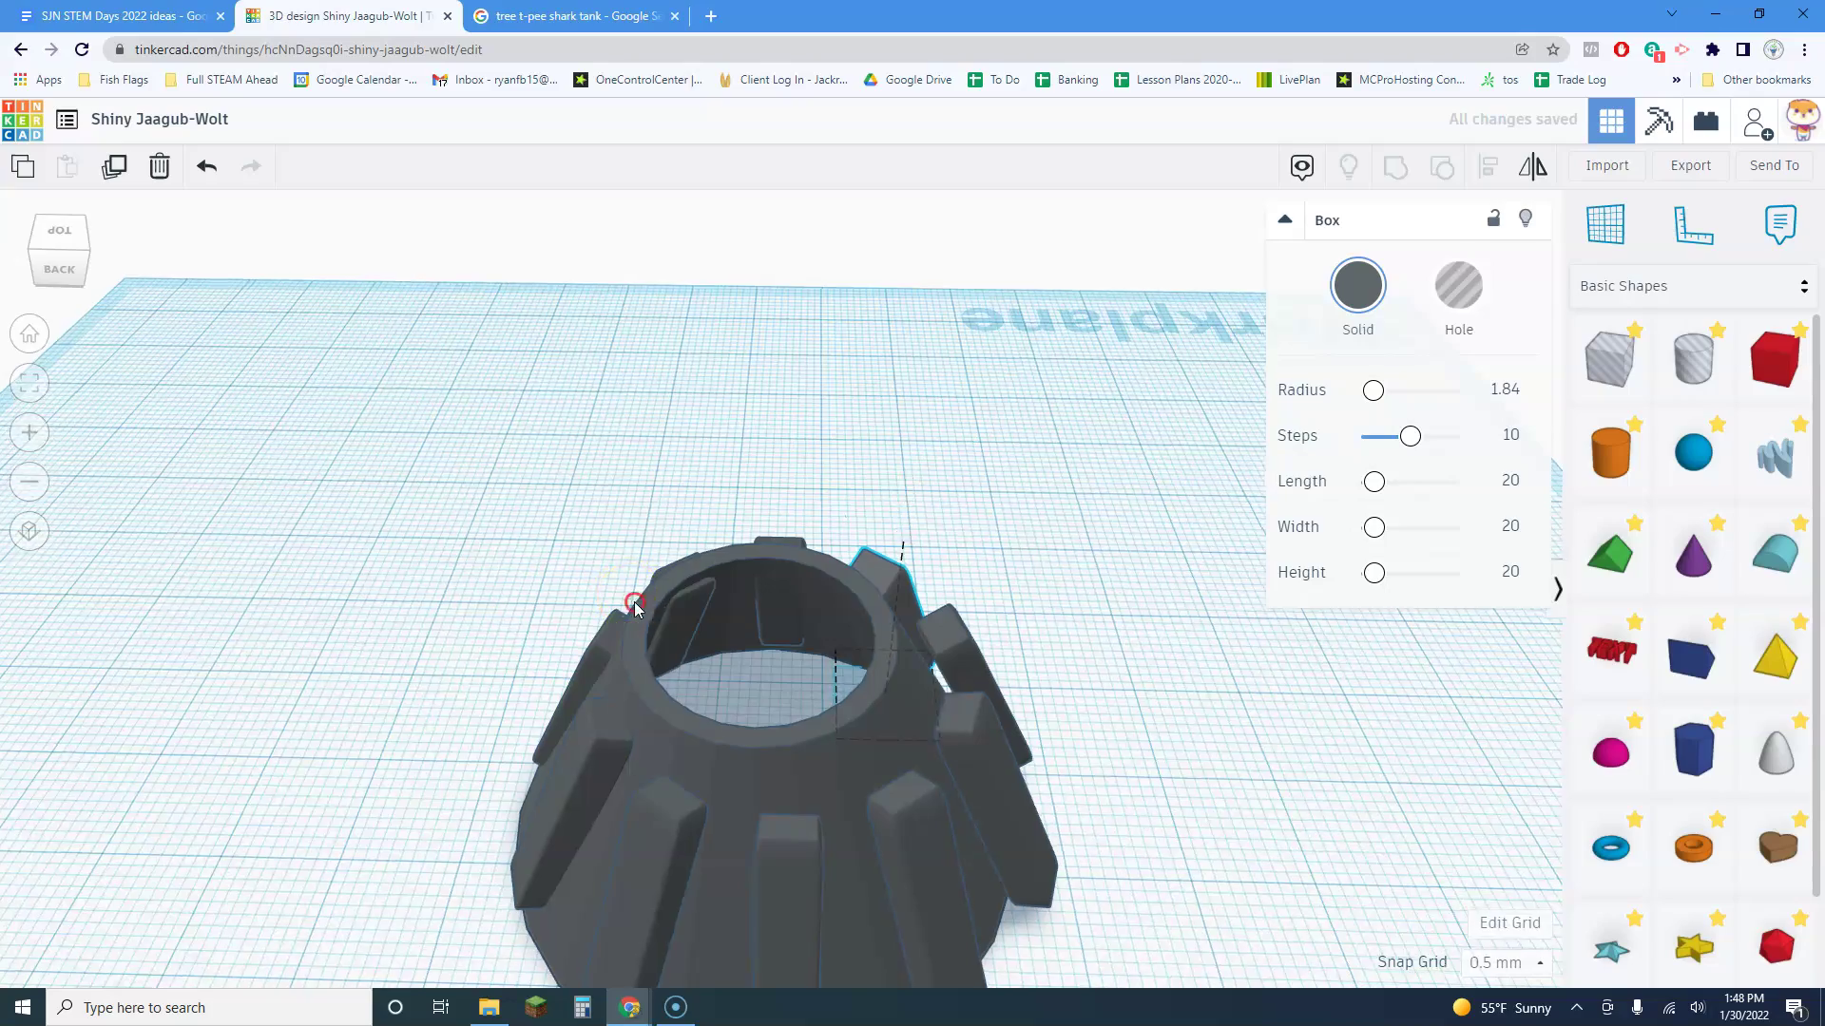
{"action": "right_click_drag", "start_coordinate": [631, 602], "coordinate": [904, 704]}
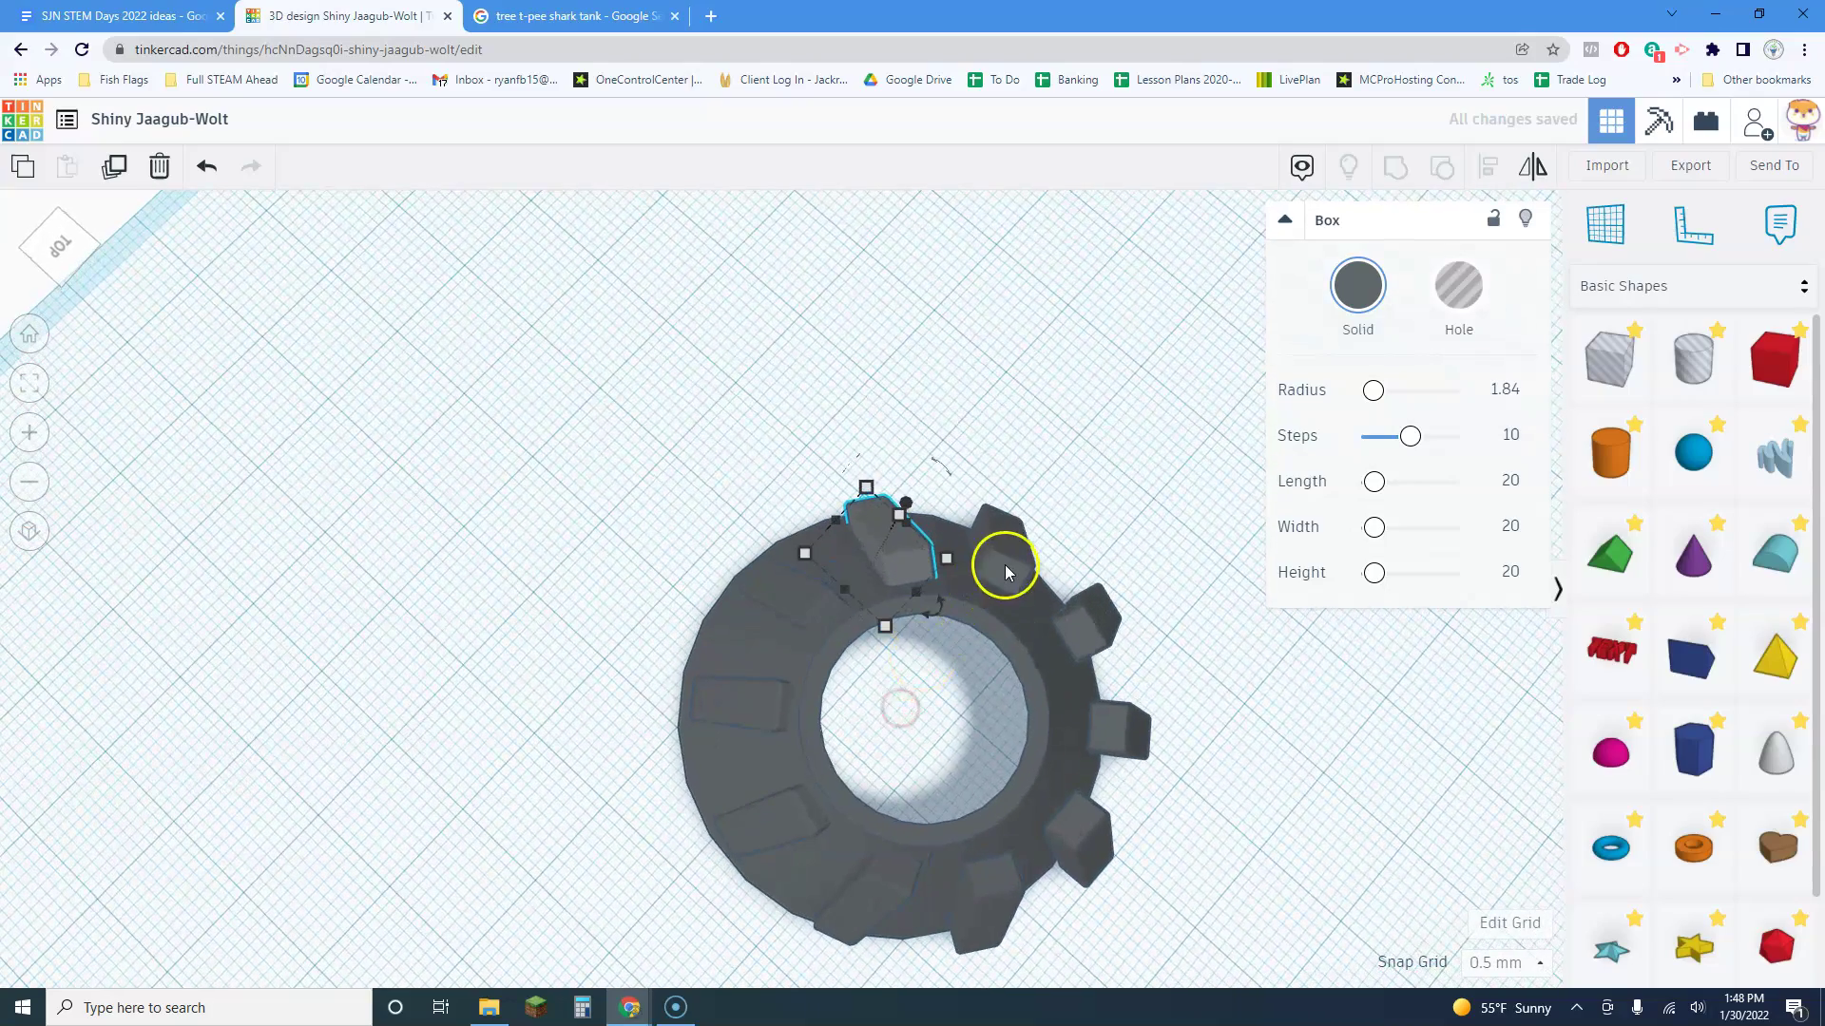
Select the rib boxes sticking out past the rim and push them back against the cone
{"action": "left_click", "coordinate": [892, 562]}
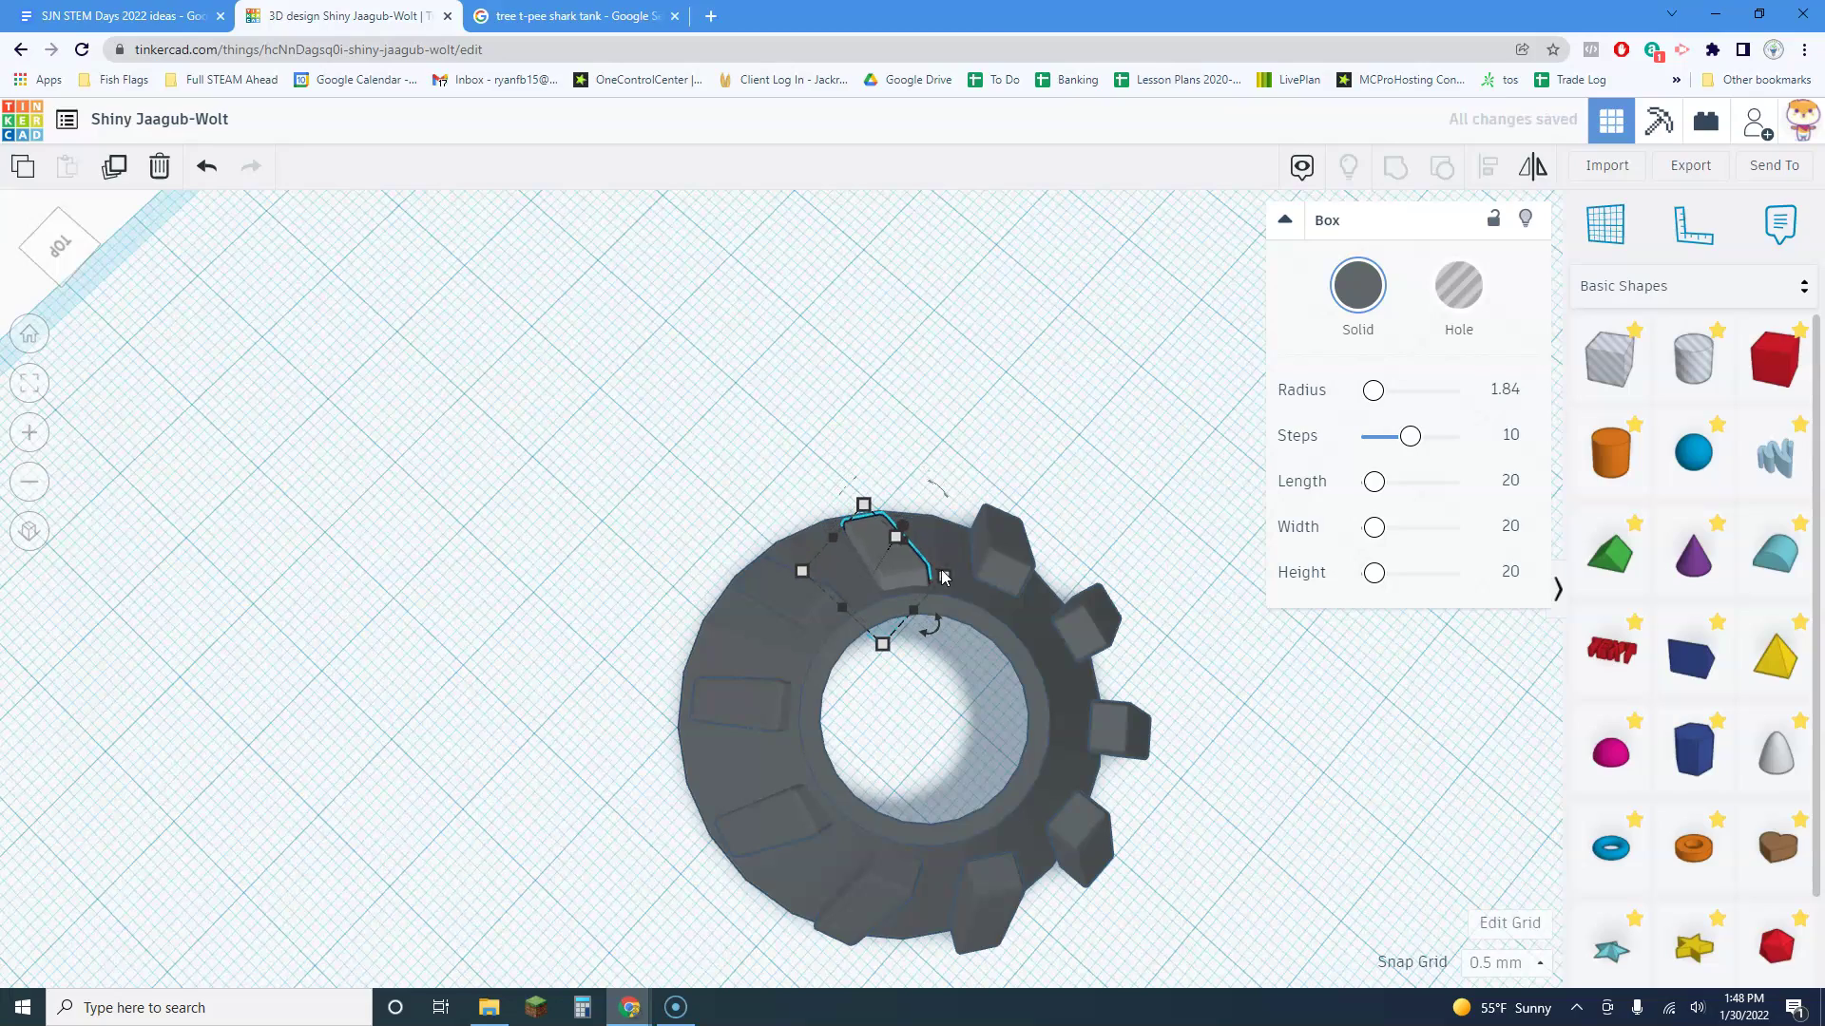
{"action": "left_click", "coordinate": [1005, 574]}
{"action": "right_click_drag", "start_coordinate": [1005, 574], "coordinate": [1022, 634]}
{"action": "left_click_drag", "start_coordinate": [1022, 635], "coordinate": [1119, 649]}
{"action": "right_click_drag", "start_coordinate": [1120, 649], "coordinate": [1071, 545]}
{"action": "left_click", "coordinate": [1092, 652]}
{"action": "left_click", "coordinate": [787, 418]}
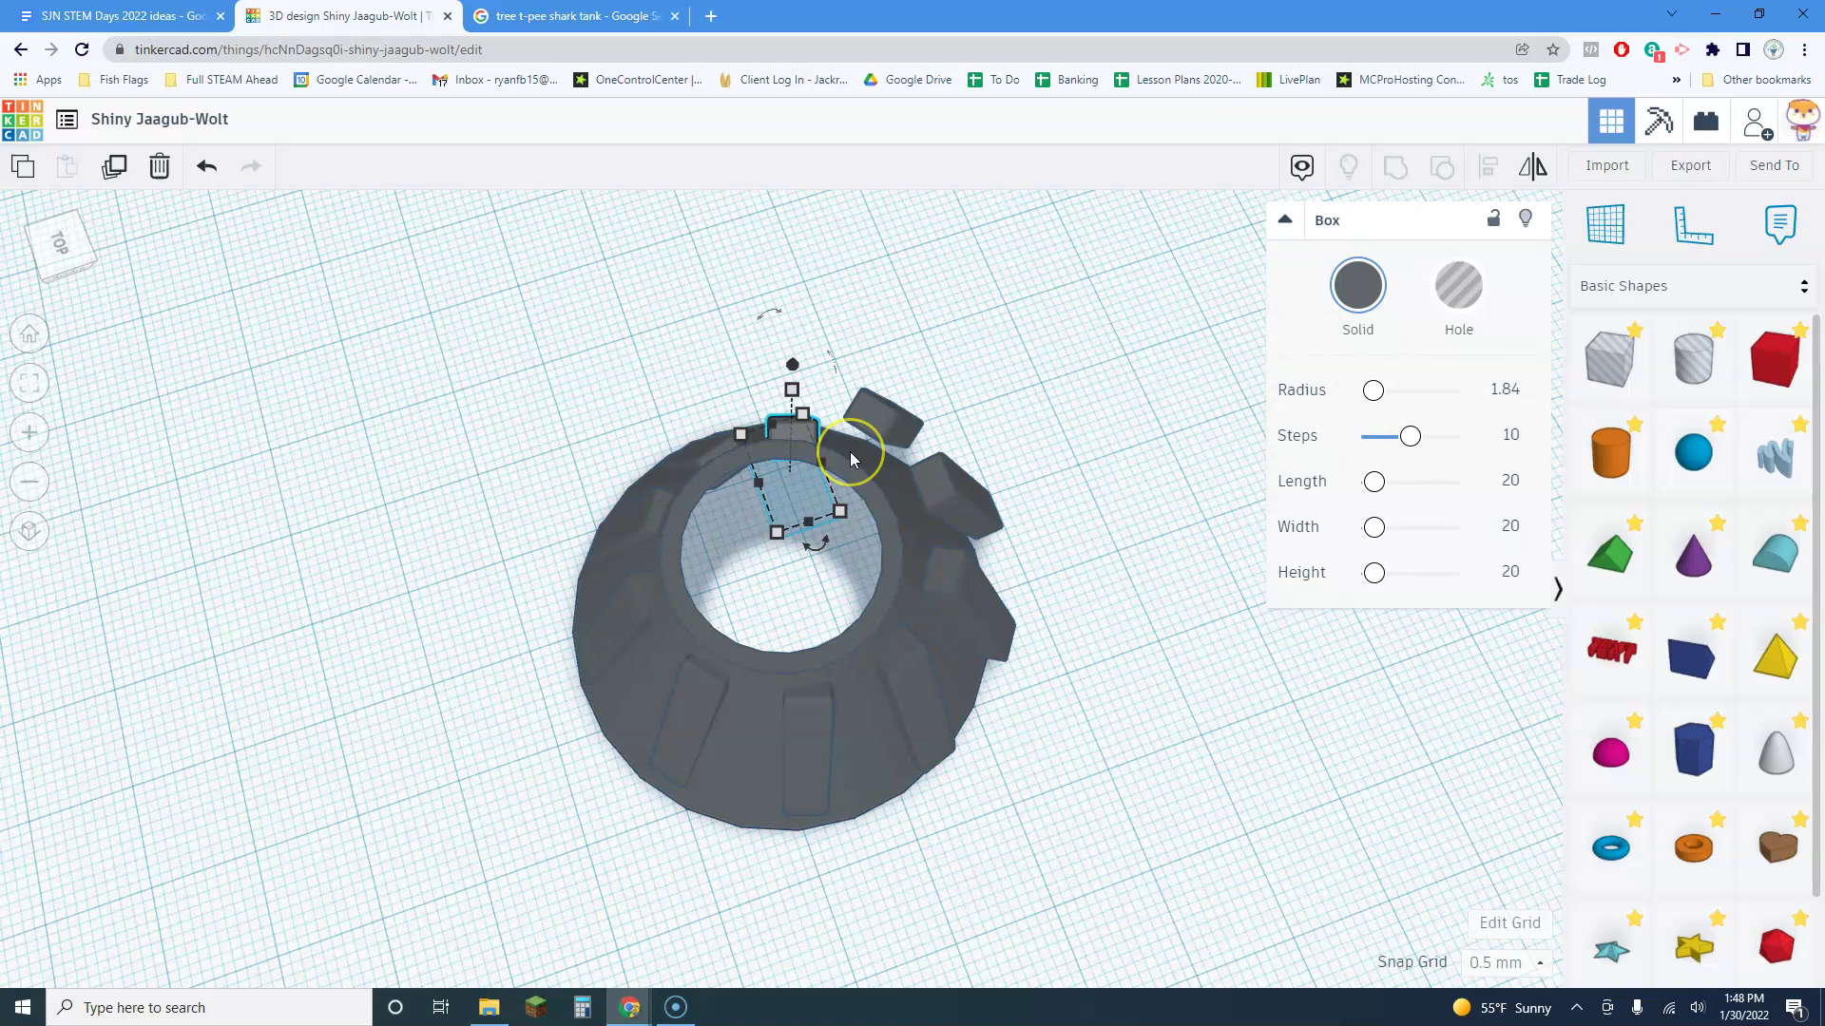
{"action": "left_click", "coordinate": [897, 435]}
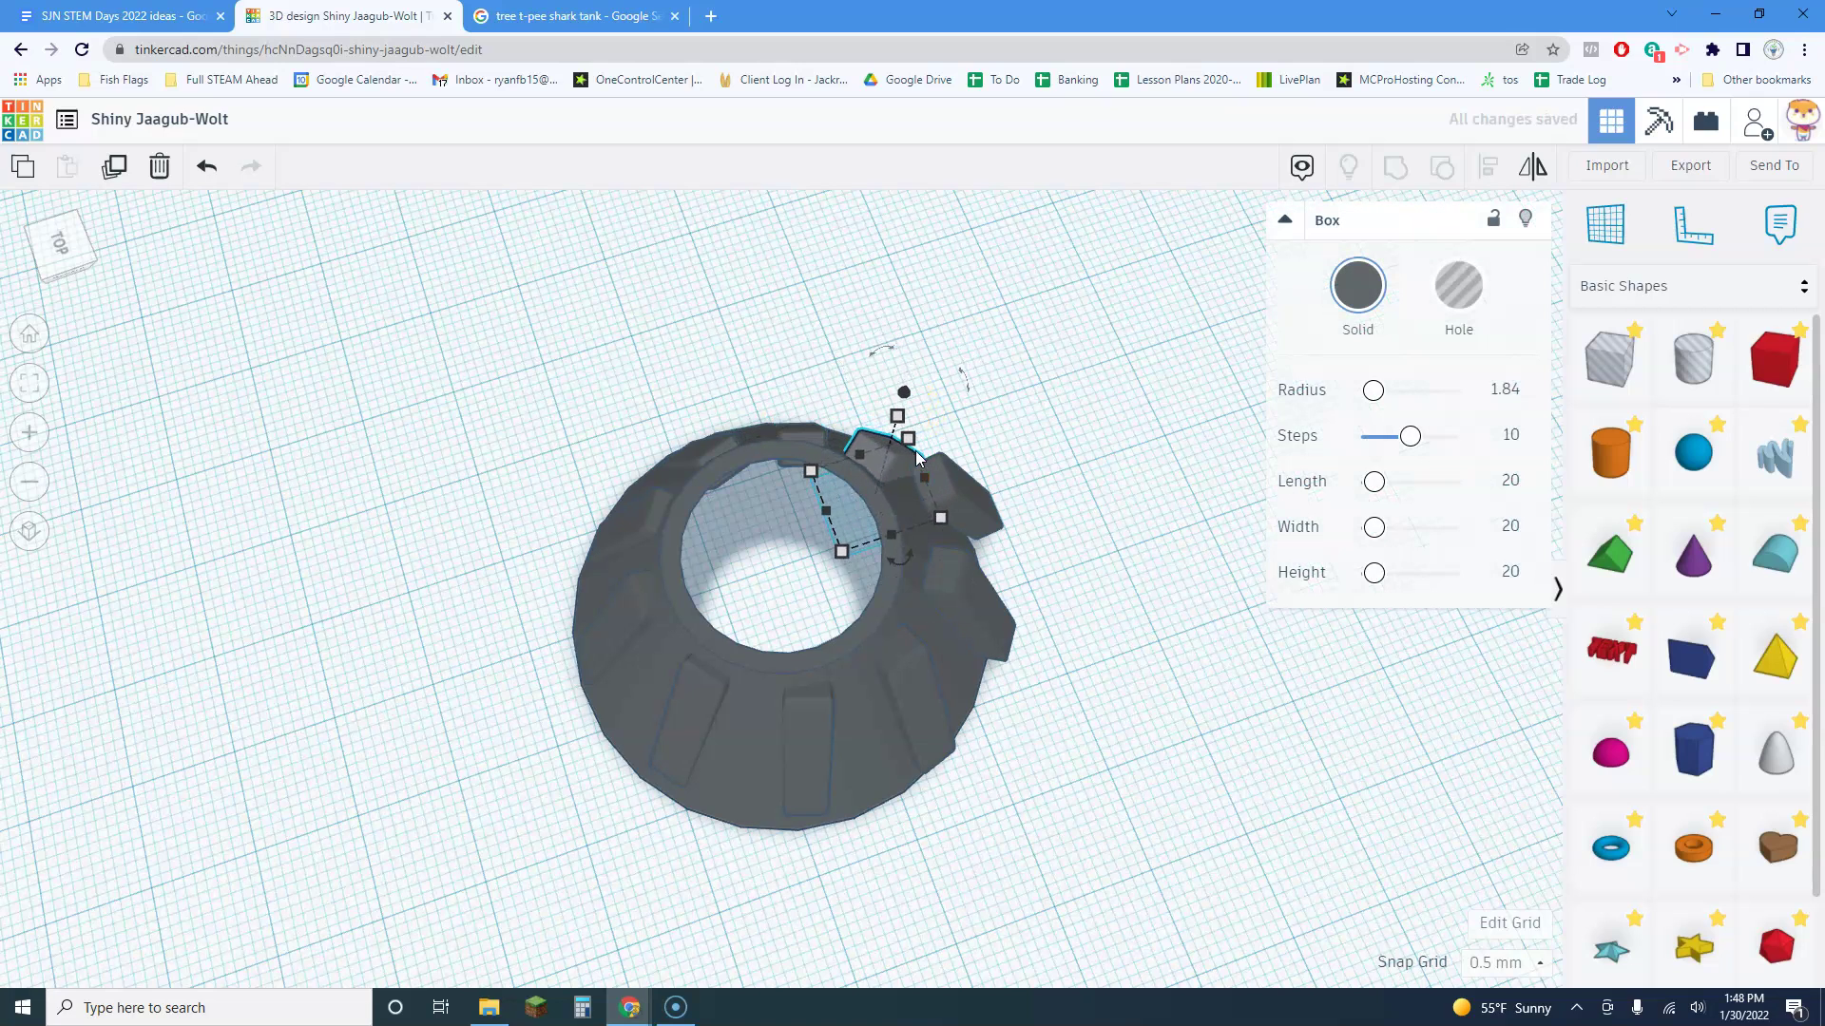
From a near top-down view, reseat the remaining protruding ribs flush on the cone's side
{"action": "right_click_drag", "start_coordinate": [917, 495], "coordinate": [1153, 469]}
{"action": "left_click", "coordinate": [848, 416]}
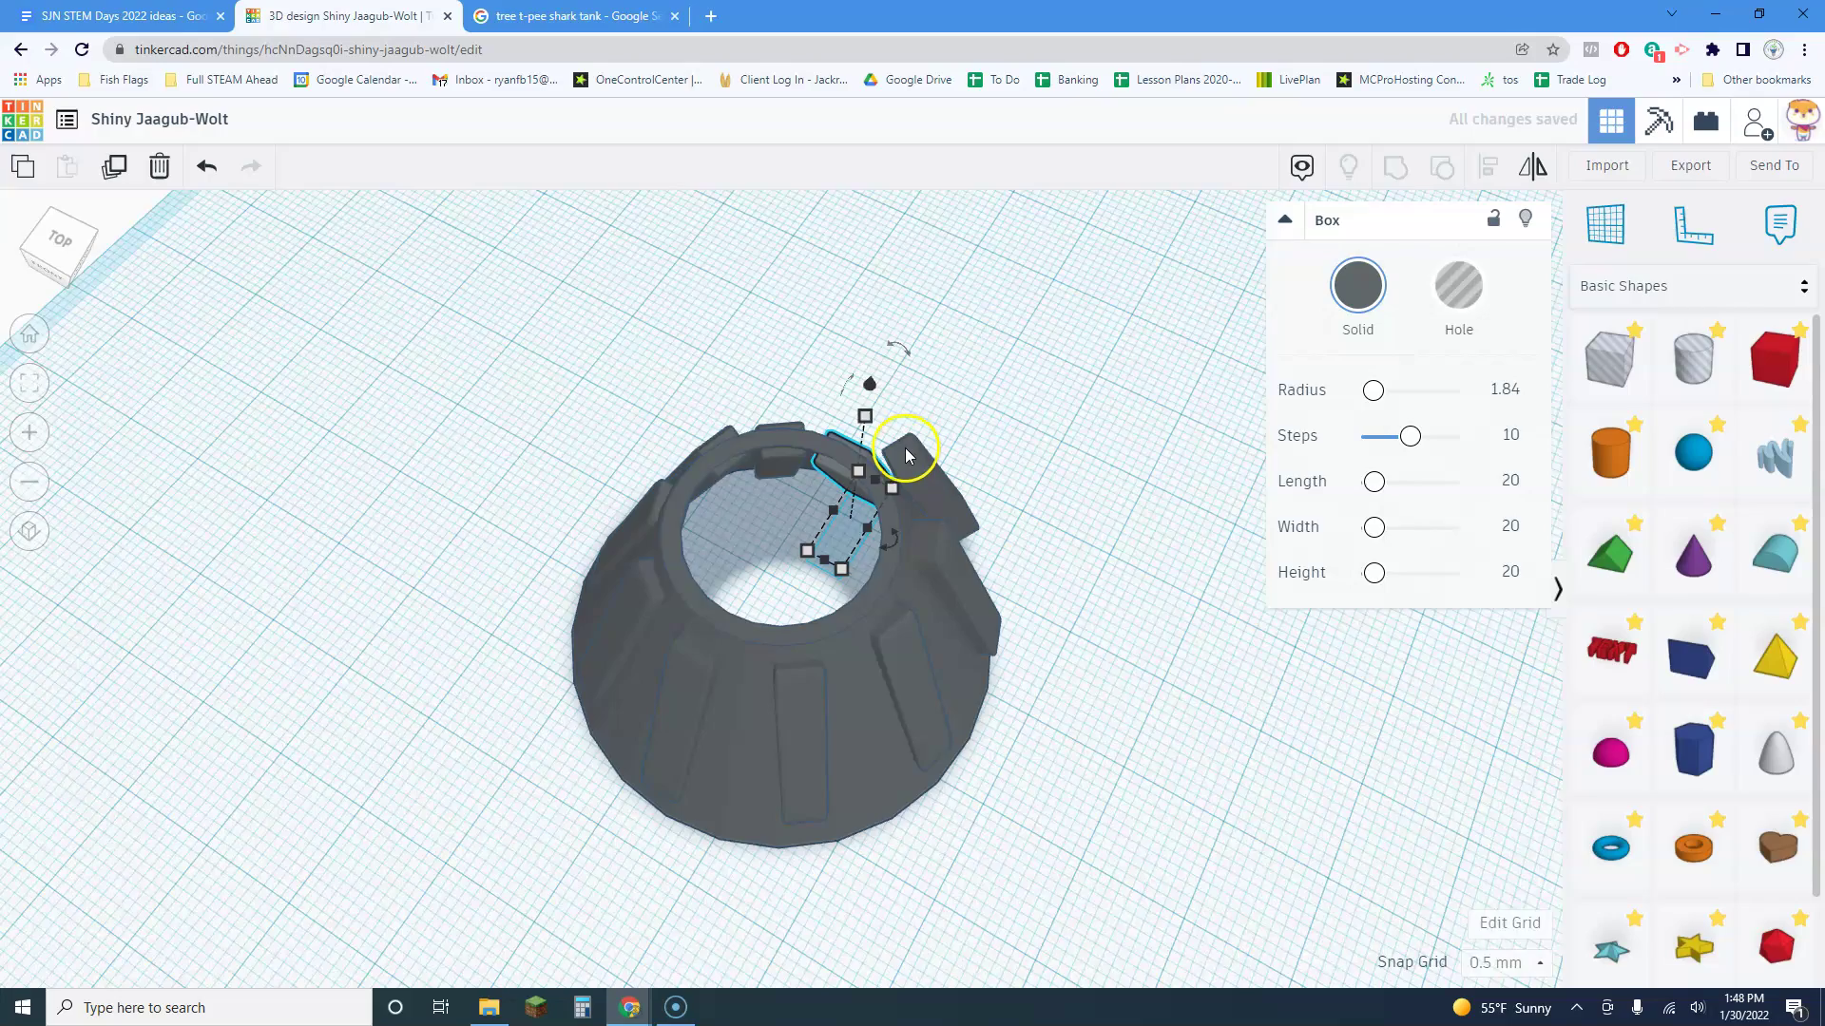
{"action": "right_click_drag", "start_coordinate": [906, 455], "coordinate": [1024, 512]}
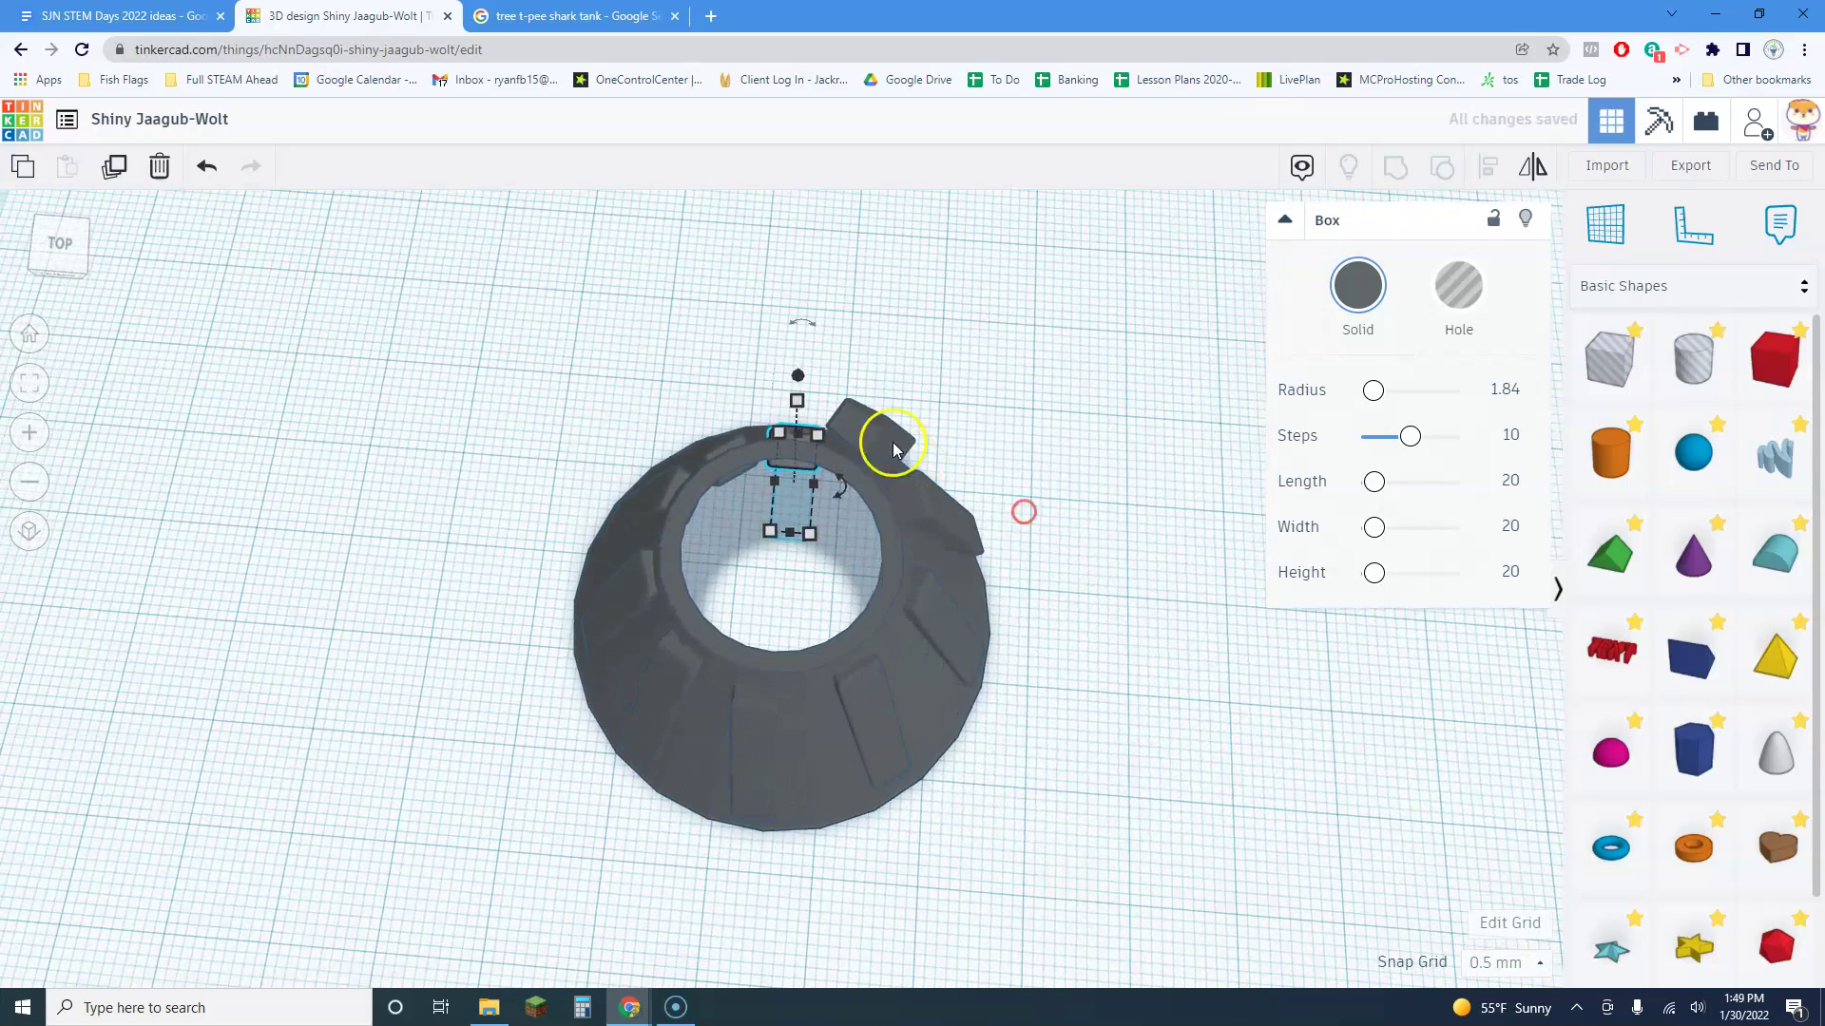
{"action": "left_click", "coordinate": [908, 453]}
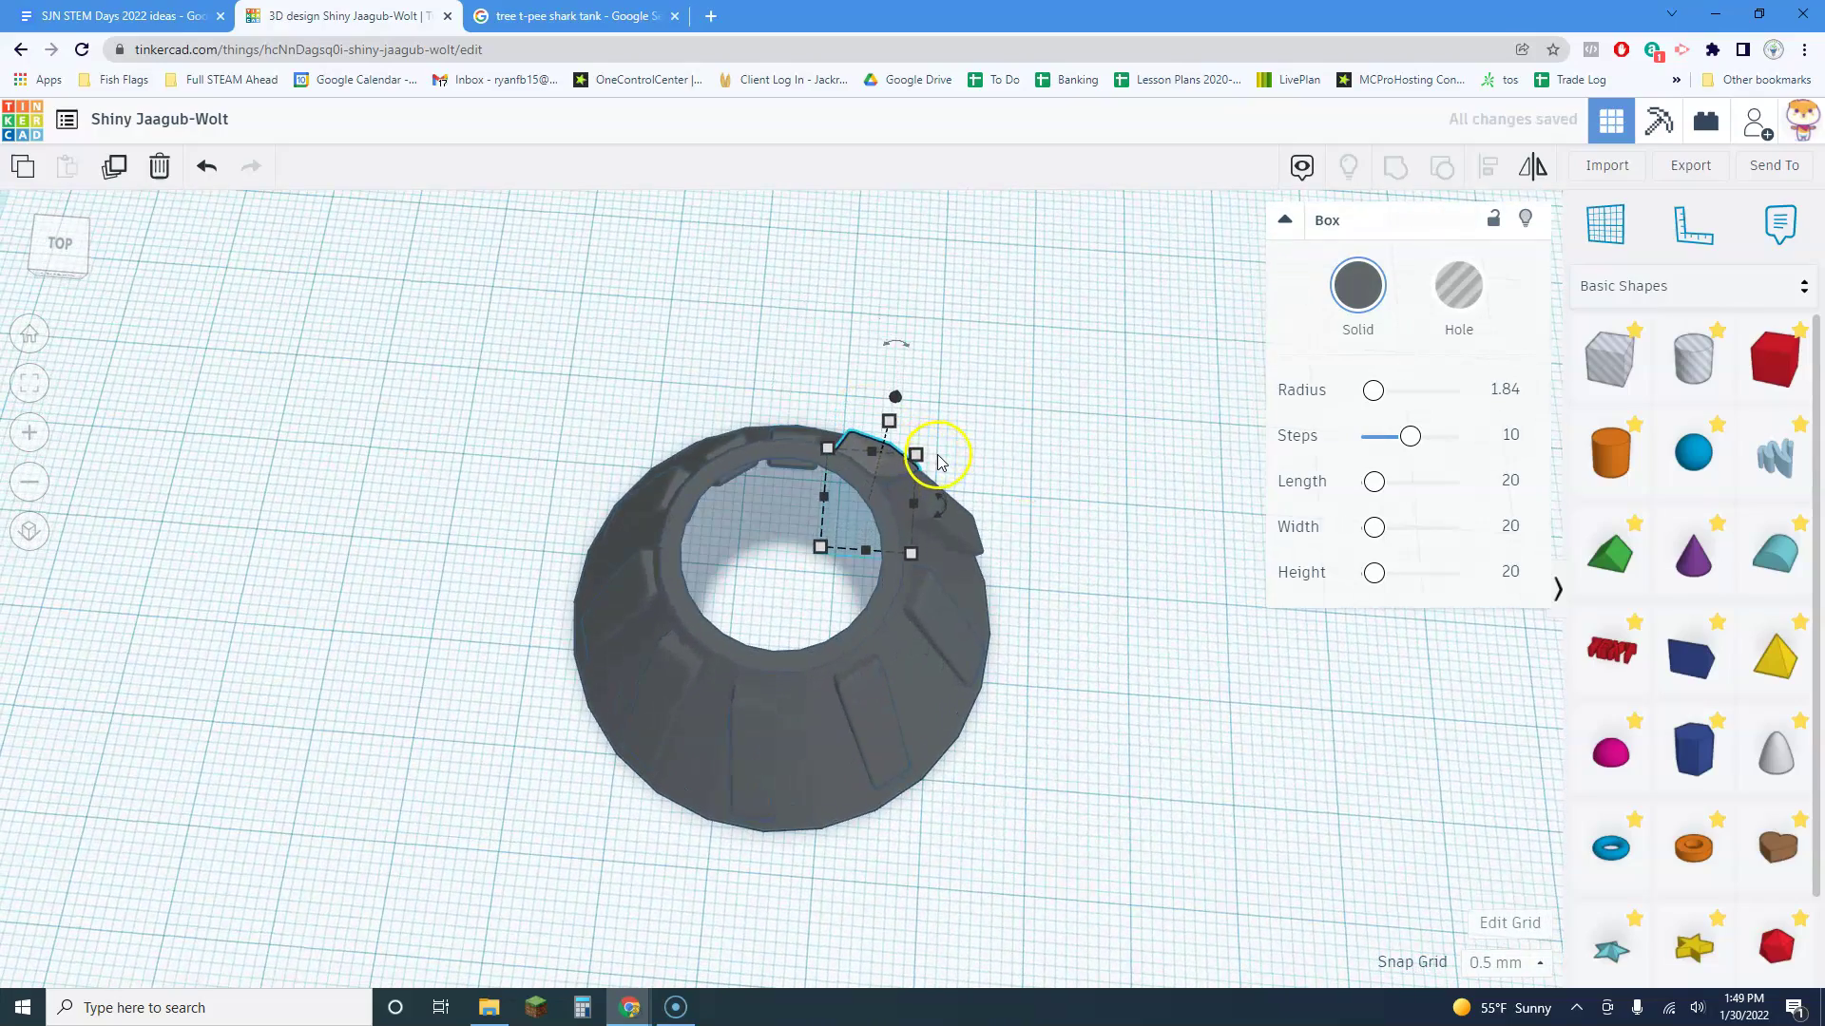
{"action": "left_click", "coordinate": [948, 439]}
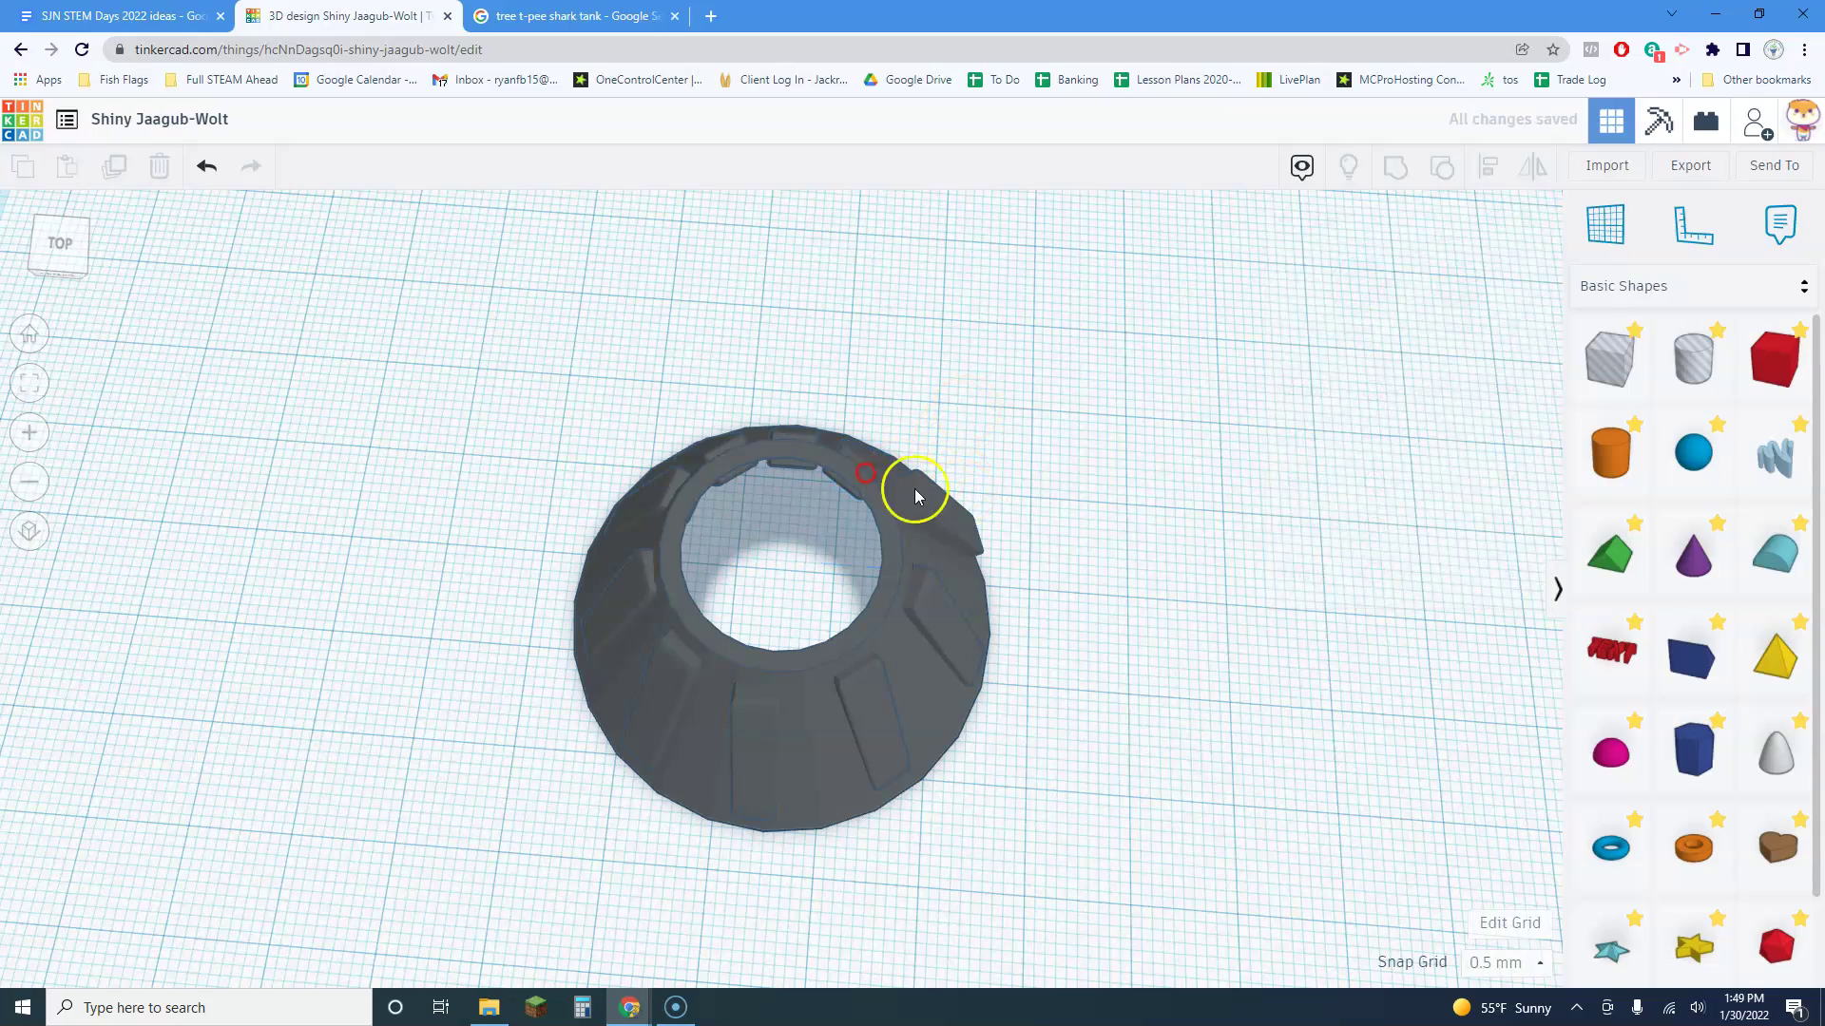
{"action": "left_click", "coordinate": [914, 495]}
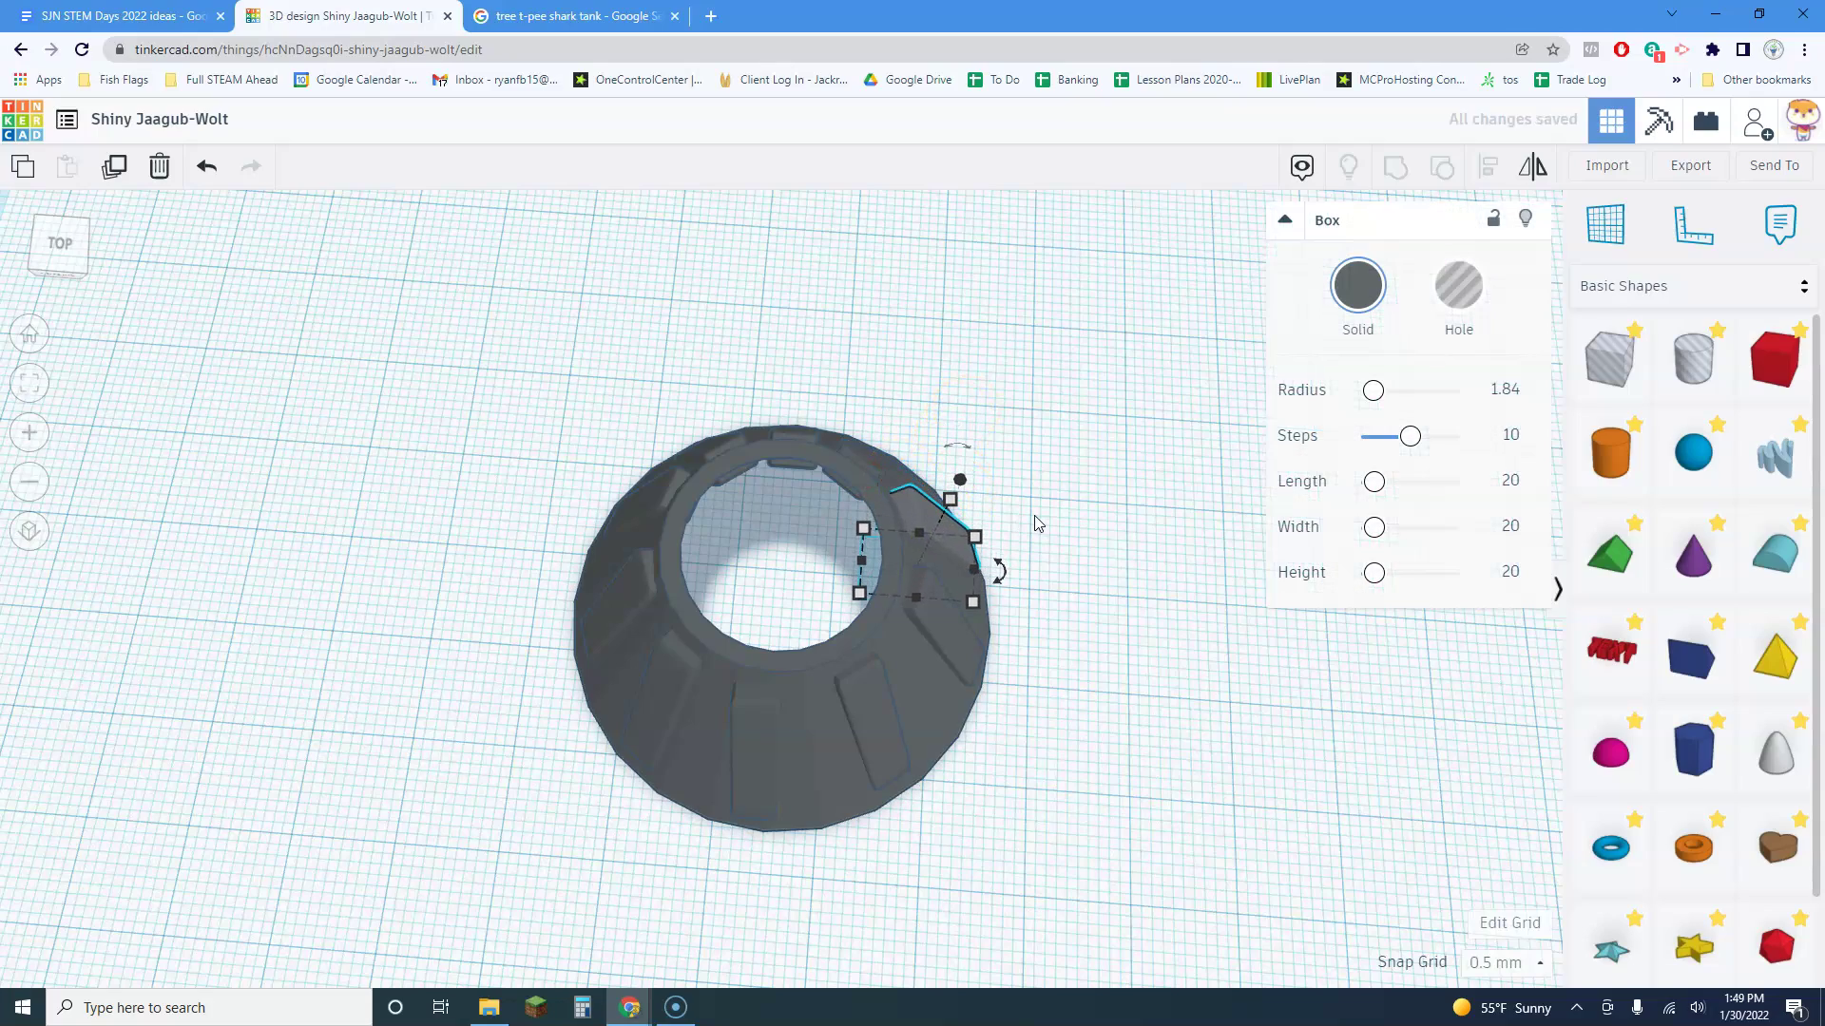
{"action": "right_click_drag", "start_coordinate": [1014, 487], "coordinate": [674, 651]}
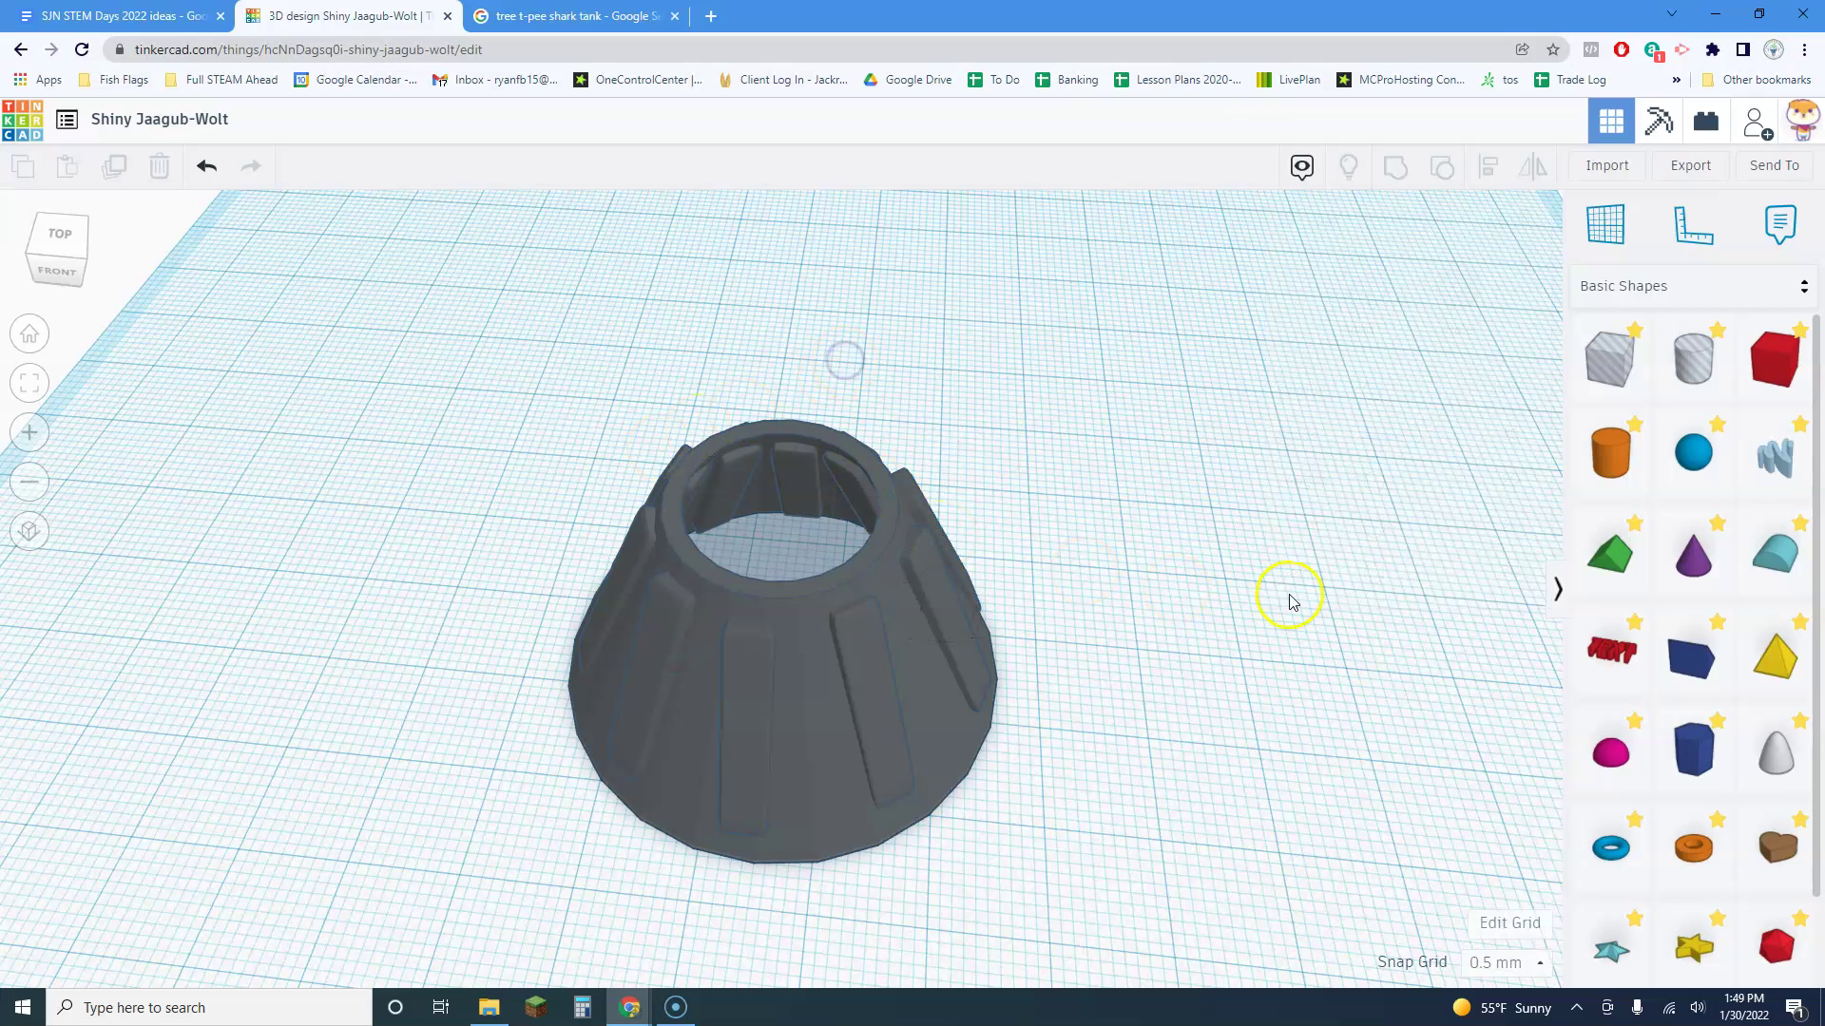
Add a cone hole on top of the model, delete its extra copy, and centre it on the grey cone
{"action": "left_click", "coordinate": [876, 569]}
{"action": "left_click", "coordinate": [835, 505]}
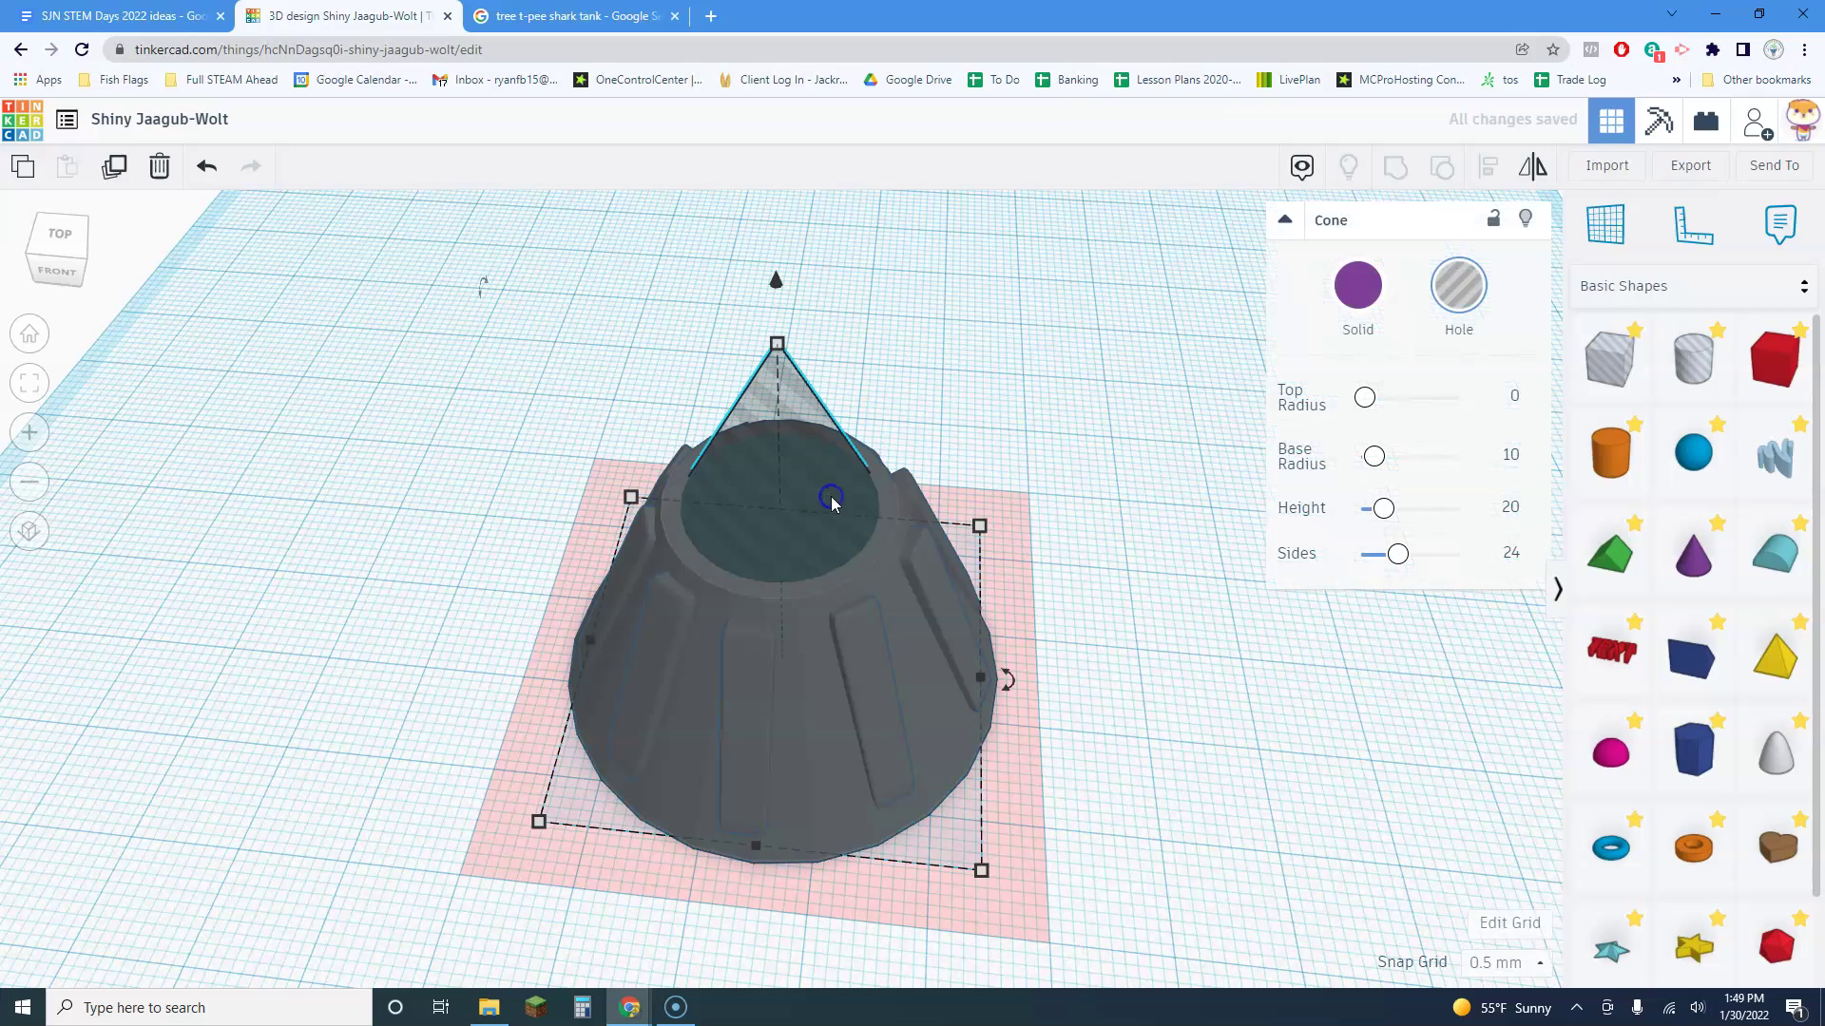
{"action": "left_click", "coordinate": [114, 169]}
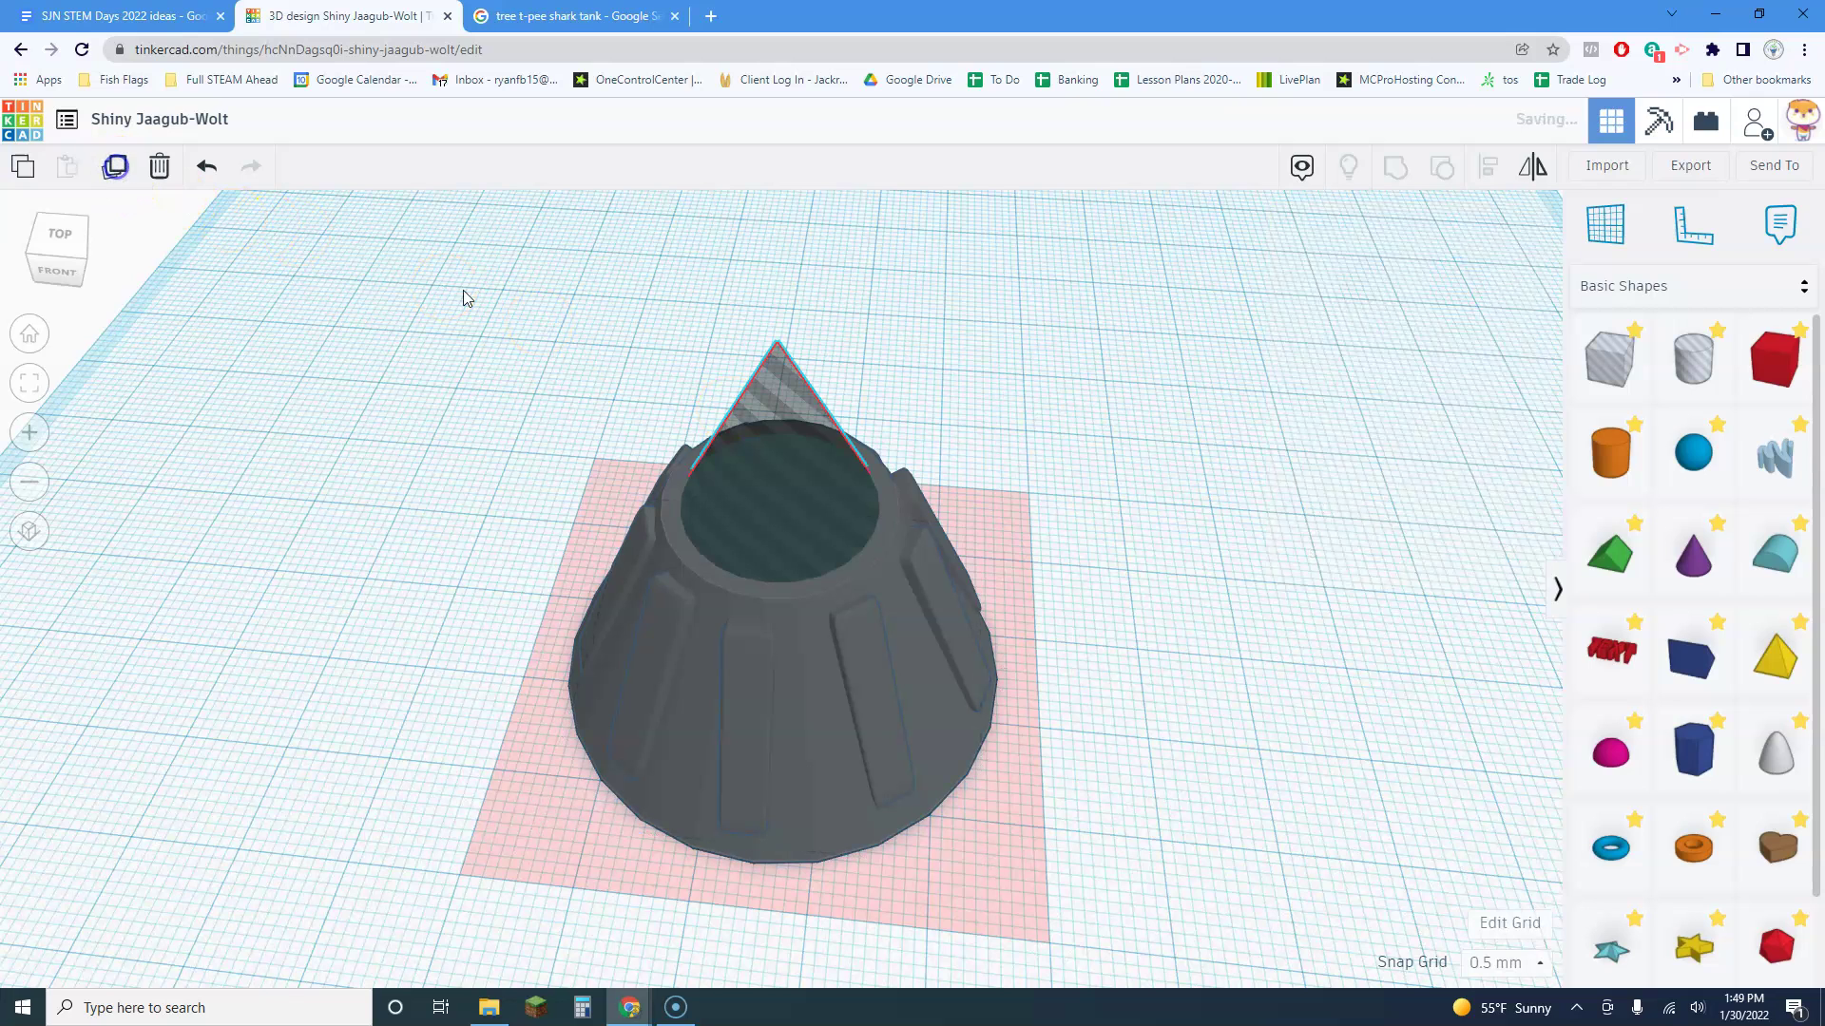
{"action": "left_click_drag", "start_coordinate": [779, 460], "coordinate": [266, 300]}
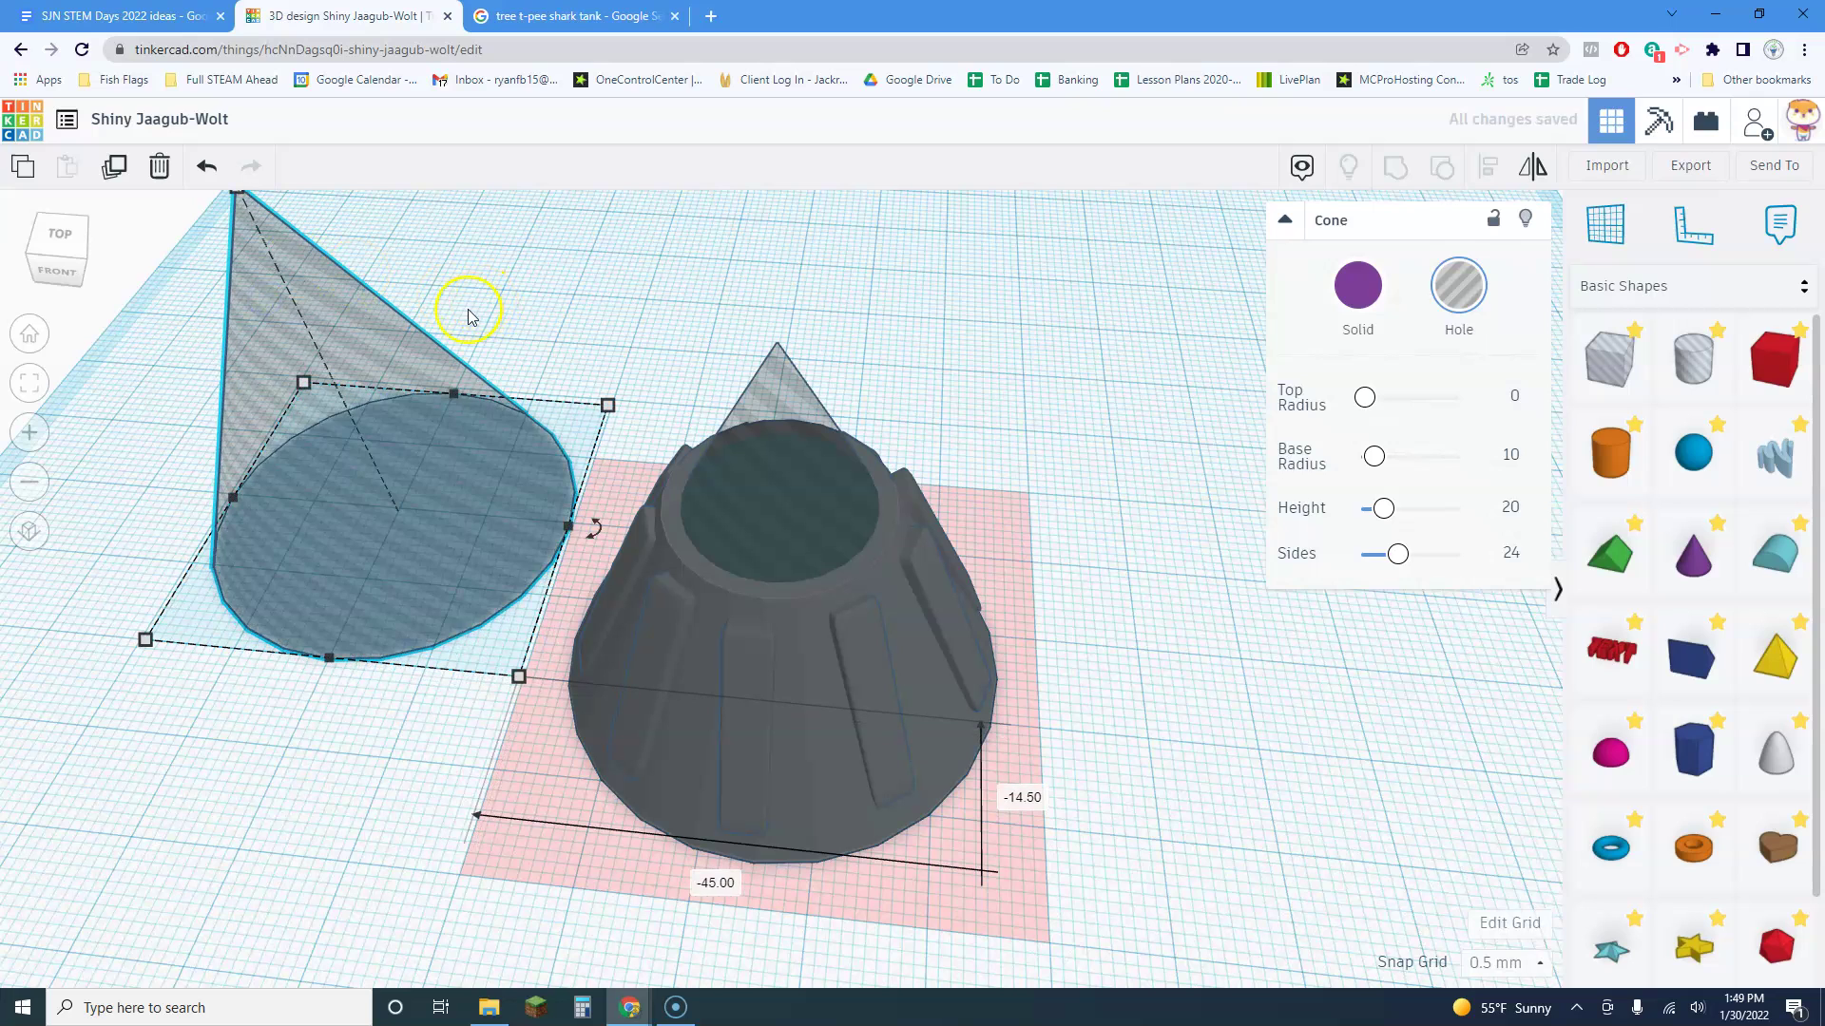
{"action": "key", "text": "Delete"}
{"action": "left_click", "coordinate": [778, 415]}
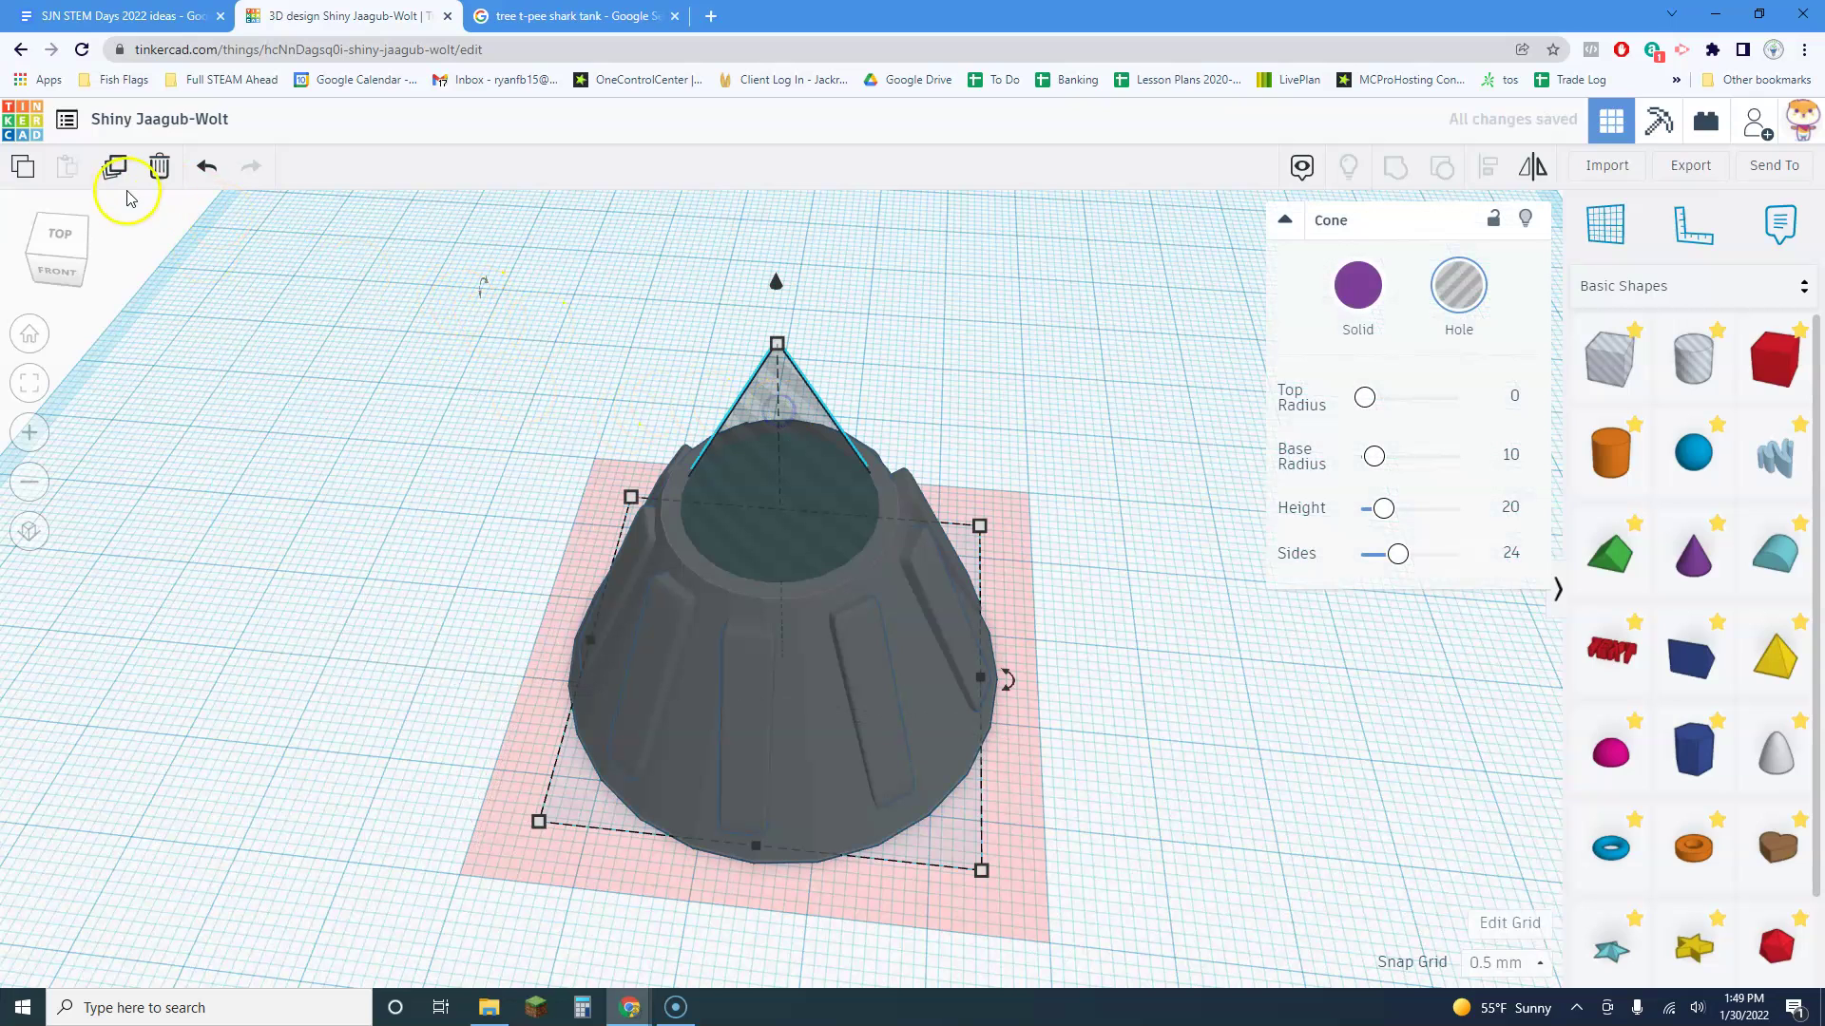
{"action": "right_click_drag", "start_coordinate": [472, 369], "coordinate": [626, 471]}
{"action": "left_click_drag", "start_coordinate": [1024, 583], "coordinate": [798, 563]}
{"action": "right_click_drag", "start_coordinate": [798, 563], "coordinate": [270, 609]}
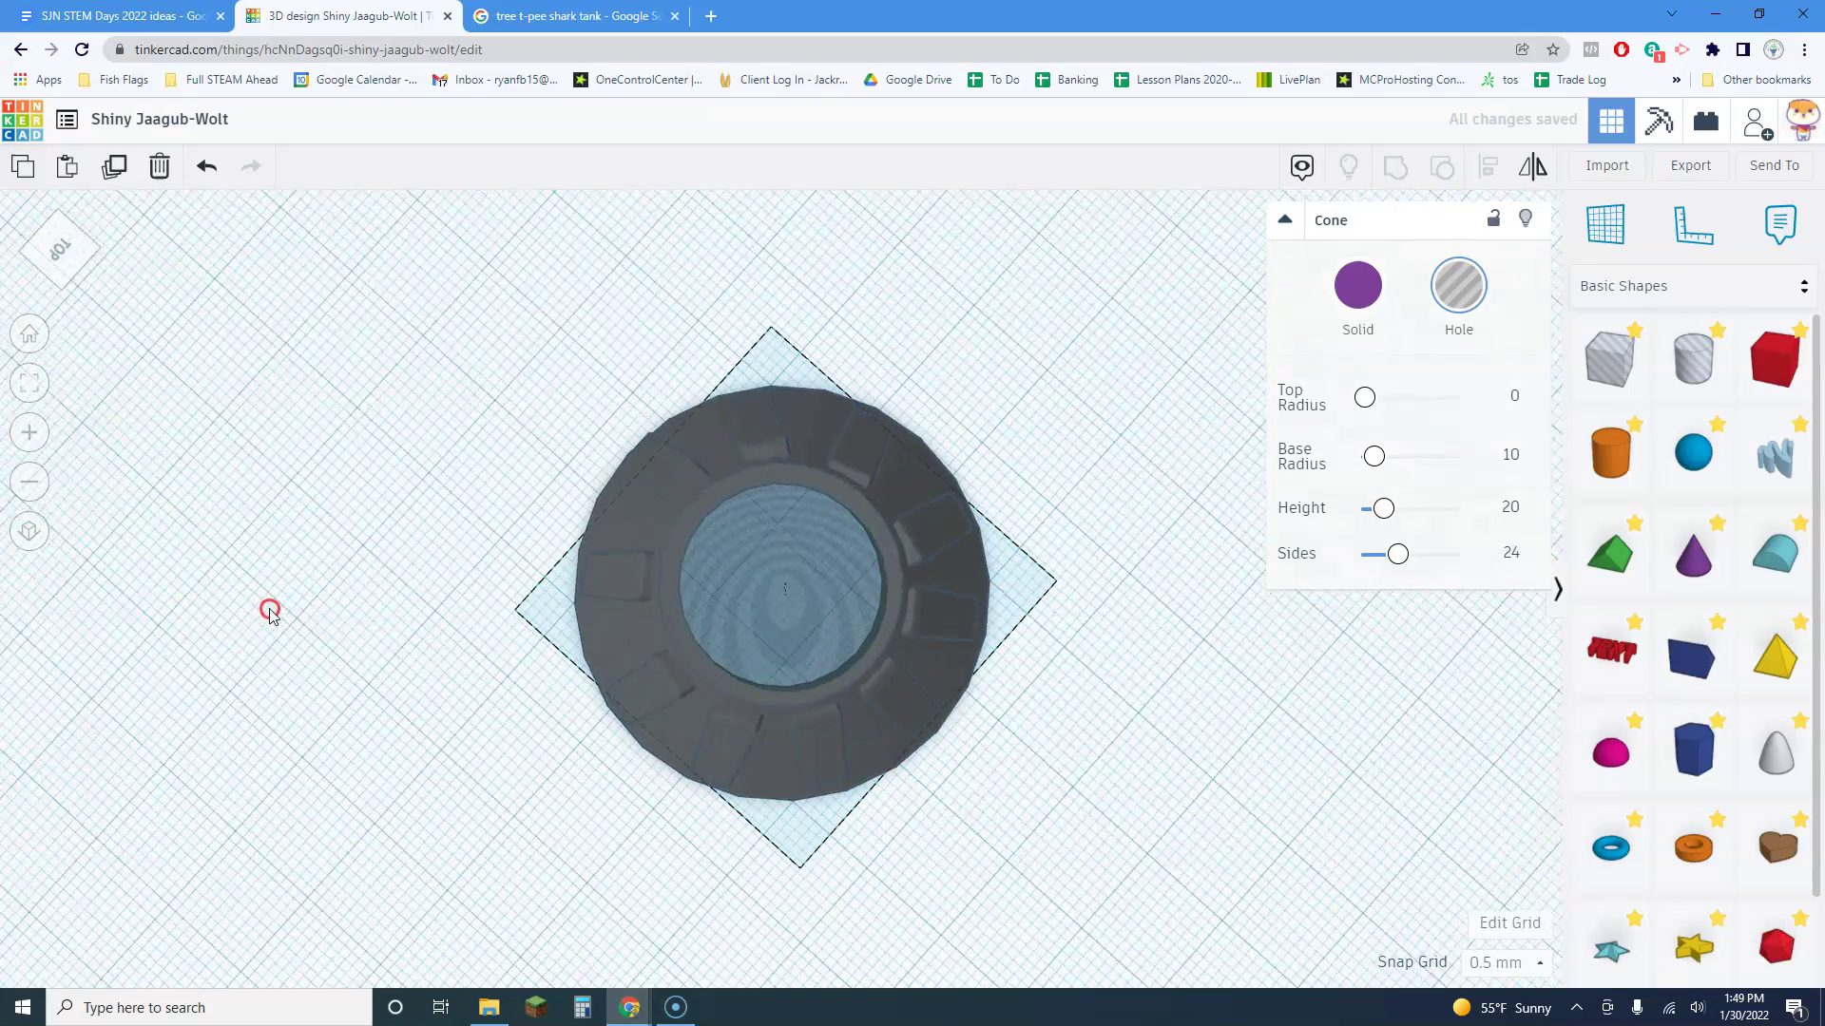
Group all twelve shapes of the ribbed cone into one object
{"action": "left_click_drag", "start_coordinate": [1101, 778], "coordinate": [1073, 815]}
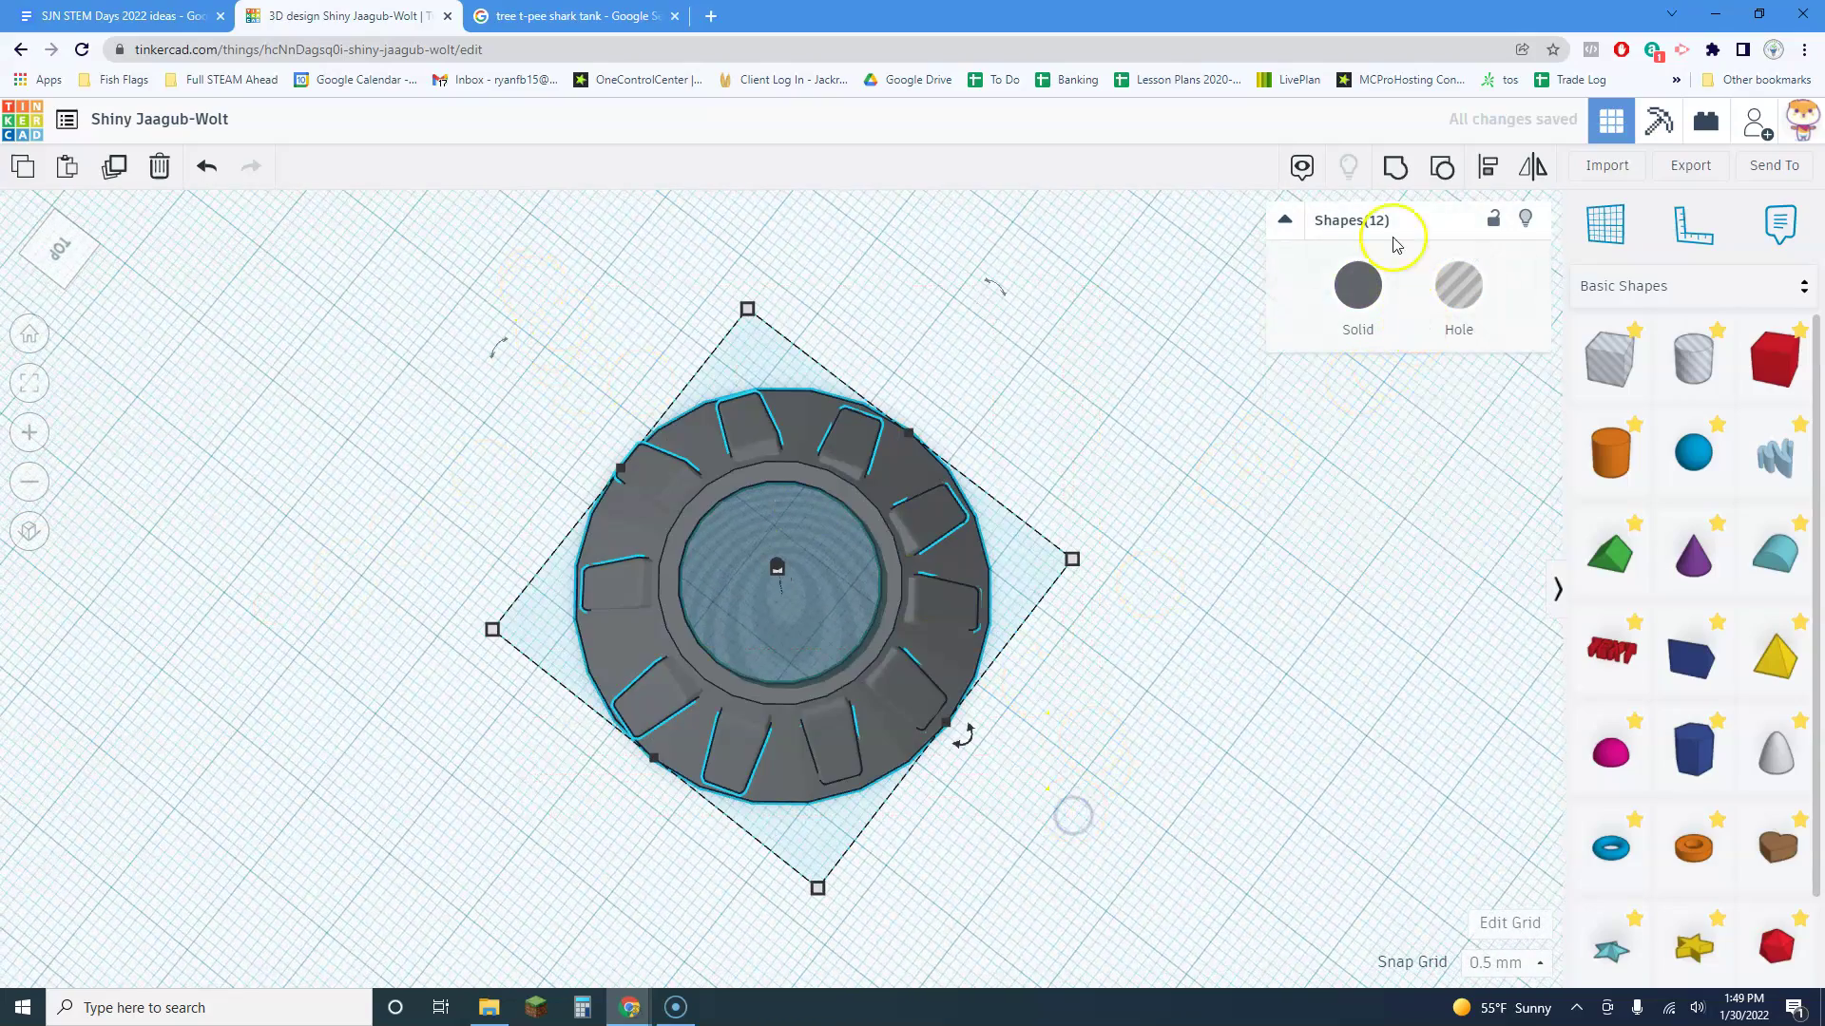
{"action": "key", "text": "ctrl+g"}
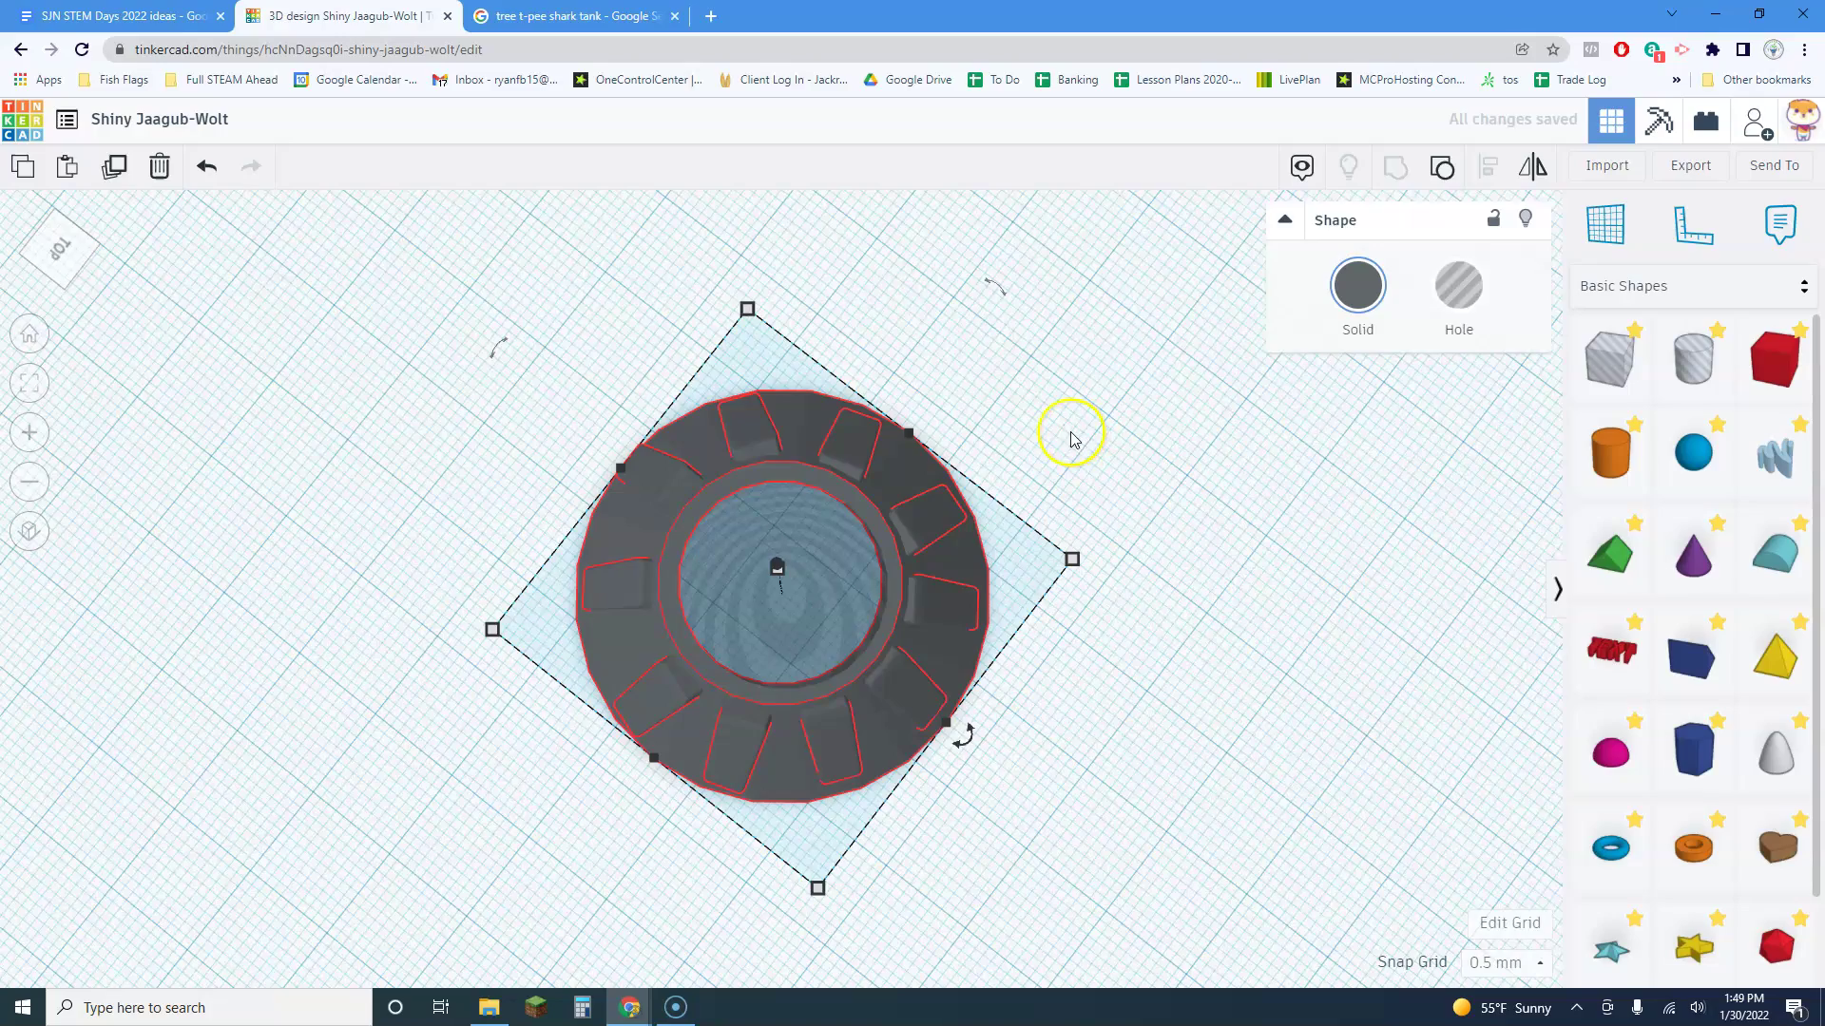
{"action": "left_click", "coordinate": [1074, 435]}
{"action": "right_click_drag", "start_coordinate": [1072, 433], "coordinate": [1121, 582]}
Look over the grouped cone from the side, then bring up the tree t-pee reference images
{"action": "scroll", "coordinate": [761, 580], "scroll_direction": "up", "scroll_amount": 10}
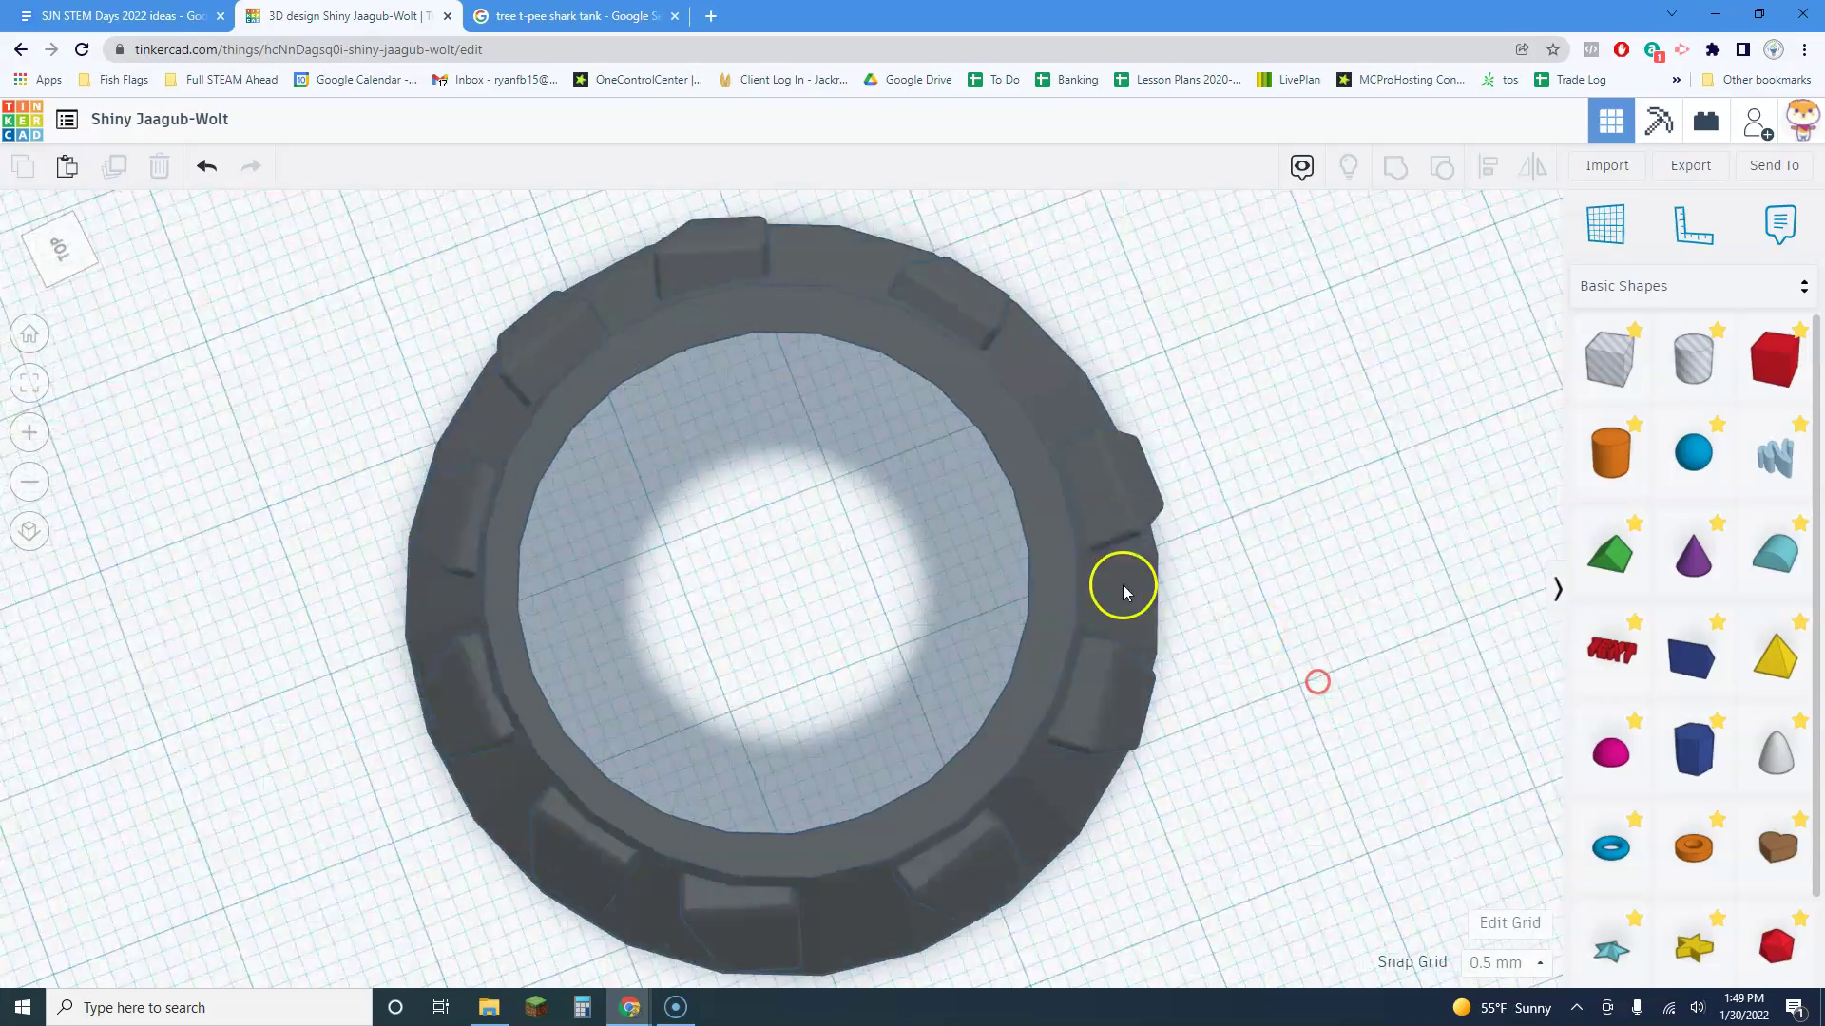
{"action": "scroll", "coordinate": [1067, 542], "scroll_direction": "down", "scroll_amount": 5}
{"action": "right_click_drag", "start_coordinate": [1112, 464], "coordinate": [888, 492]}
{"action": "scroll", "coordinate": [858, 532], "scroll_direction": "down", "scroll_amount": 3}
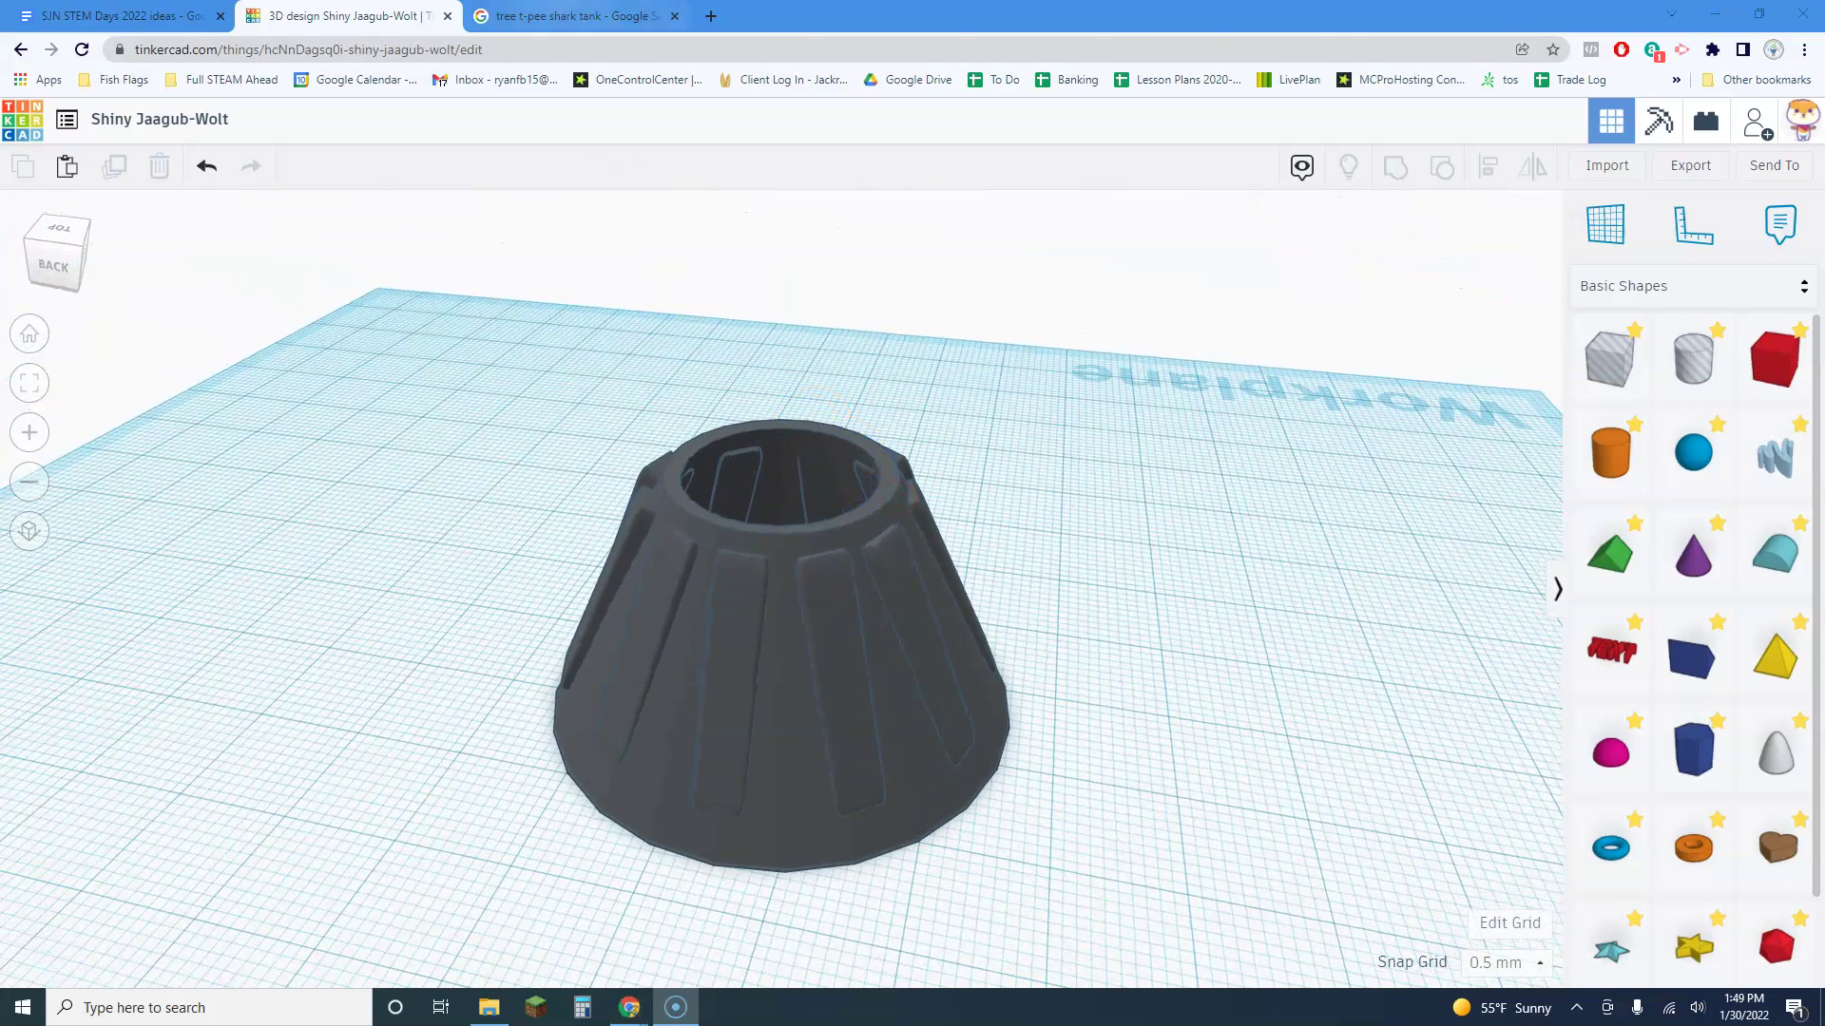
{"action": "left_click", "coordinate": [570, 16]}
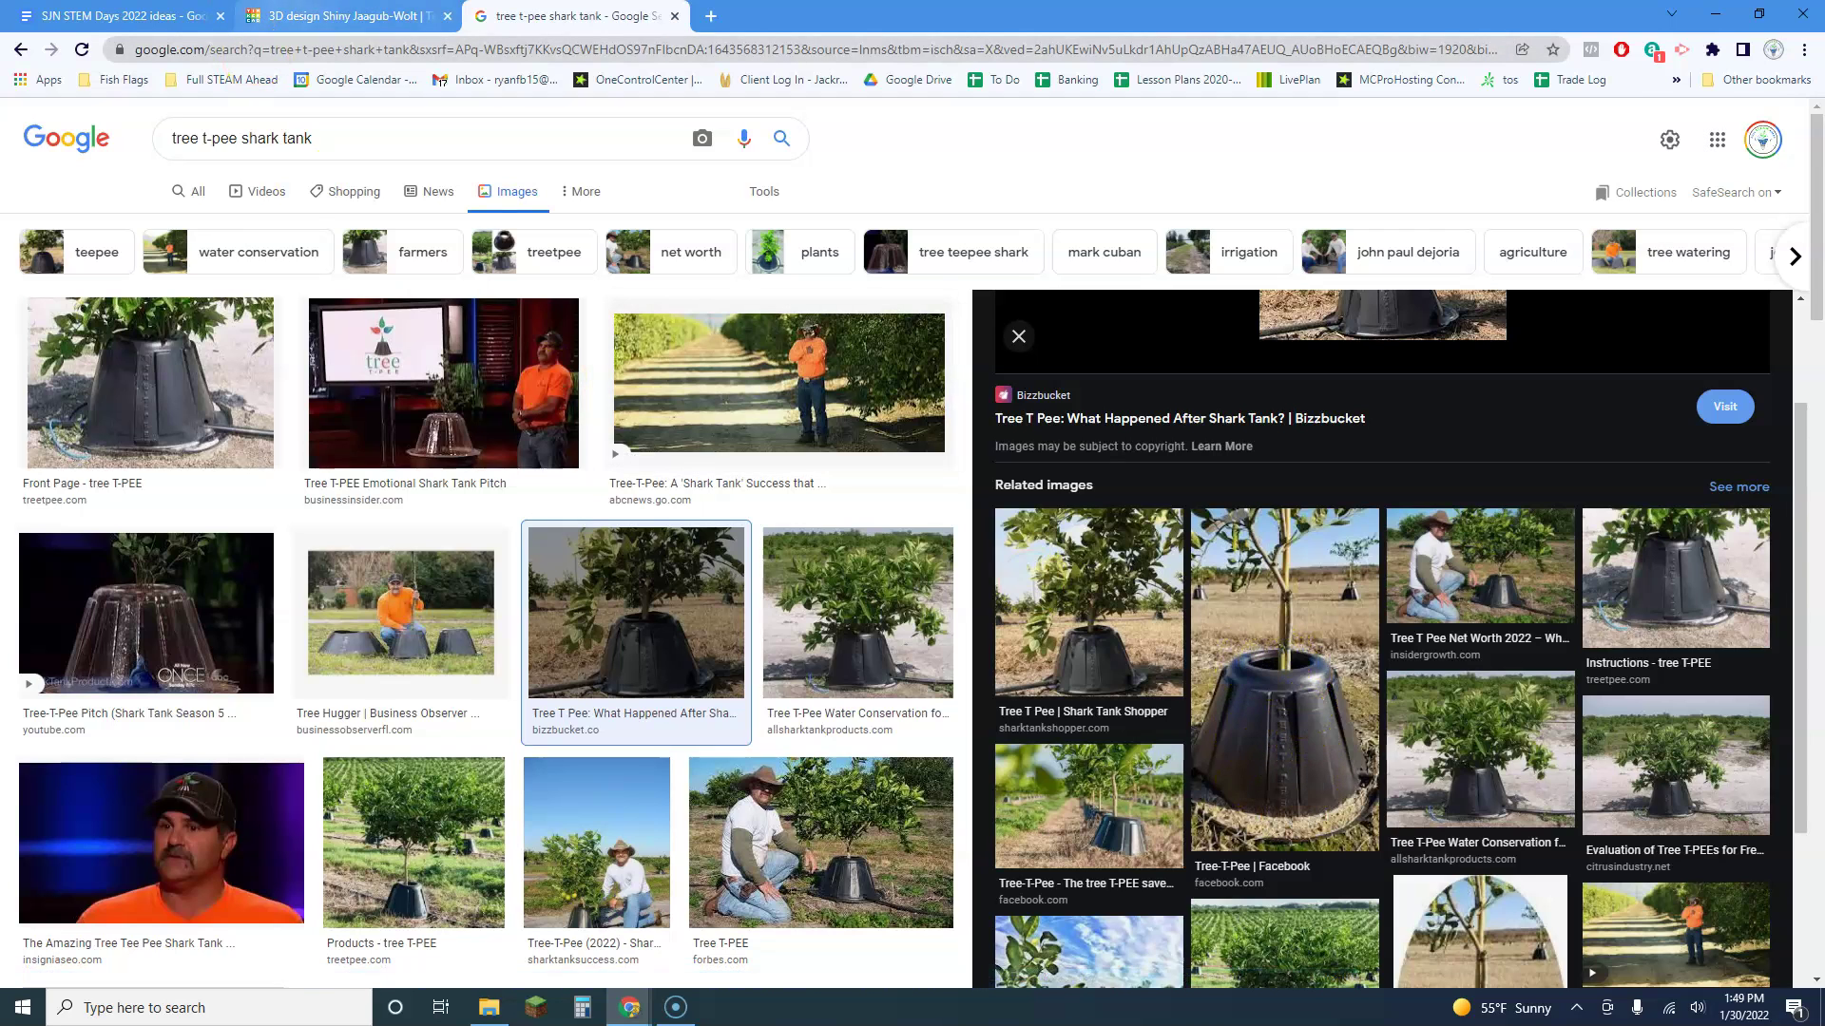
Back in the 3D design, place a torus (radius 7.5, tube 2.5) on the cone's top opening
{"action": "left_click", "coordinate": [342, 16]}
{"action": "scroll", "coordinate": [1711, 570], "scroll_direction": "down", "scroll_amount": 5}
{"action": "left_click_drag", "start_coordinate": [1630, 760], "coordinate": [801, 533]}
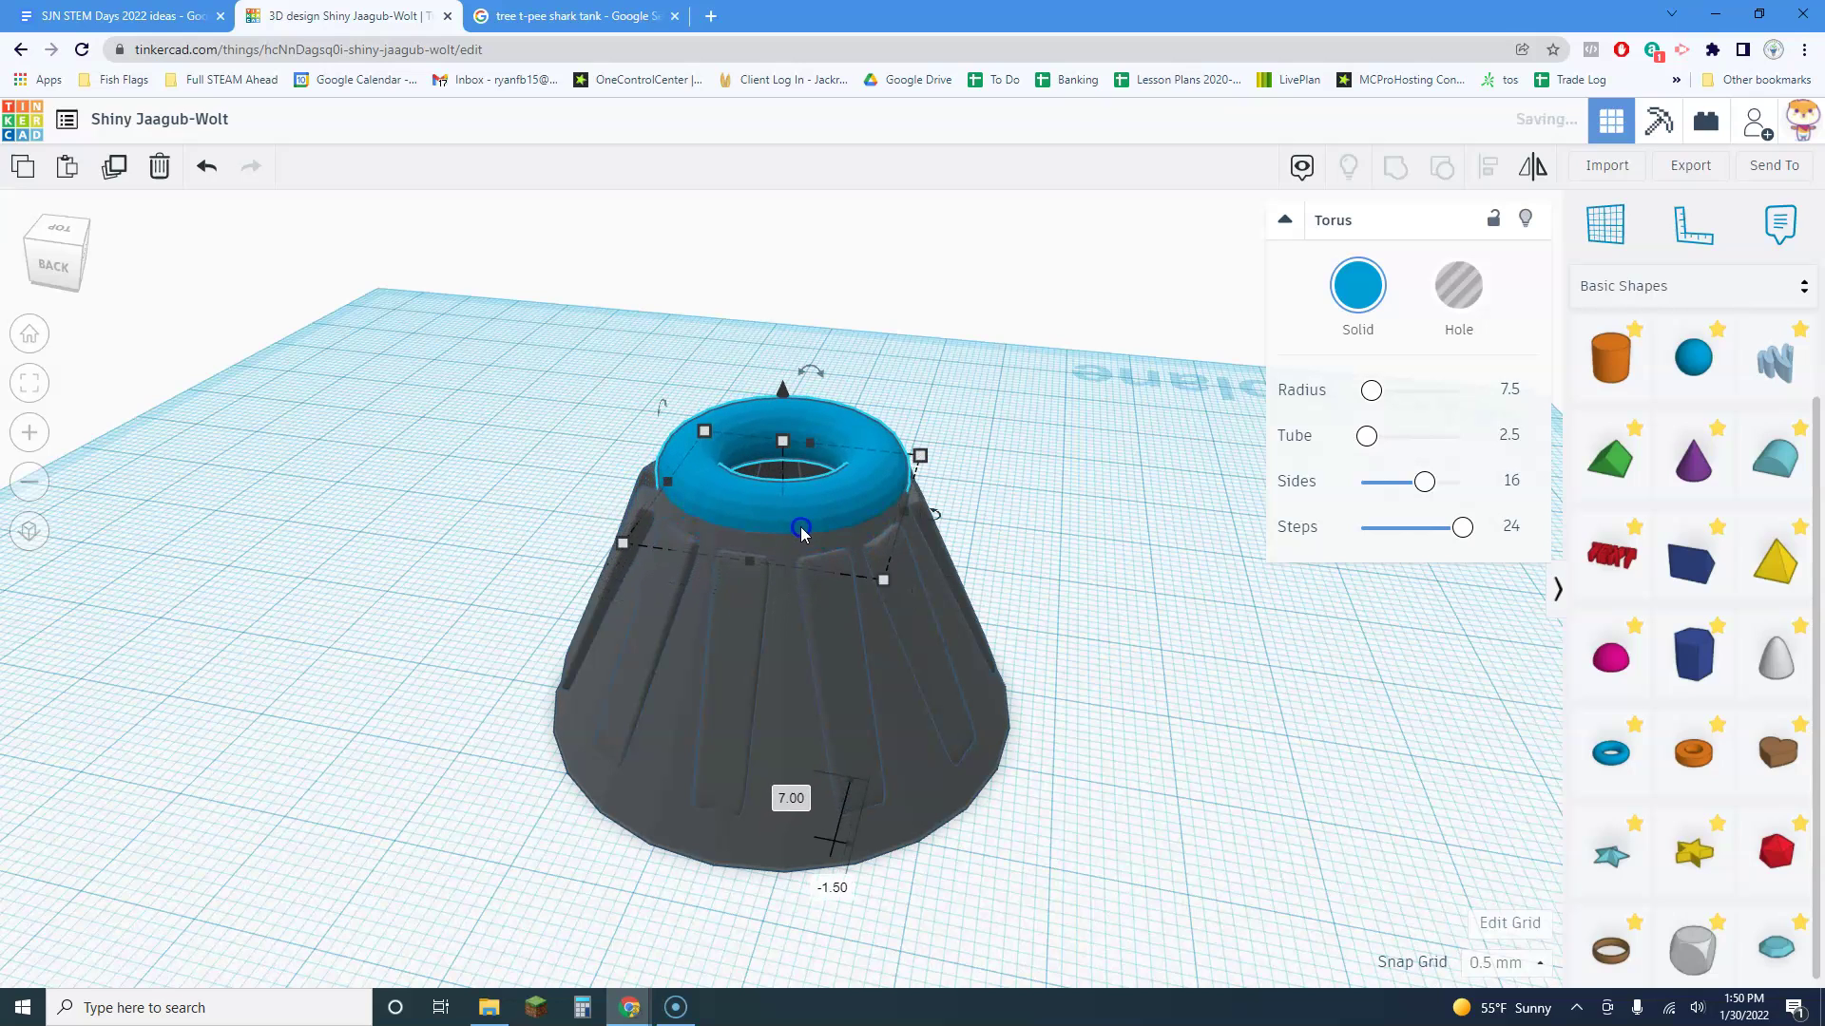
Lower the torus onto the cone top, colour it dark gray, and widen its radius to 10.28
{"action": "left_click_drag", "start_coordinate": [787, 397], "coordinate": [1131, 418]}
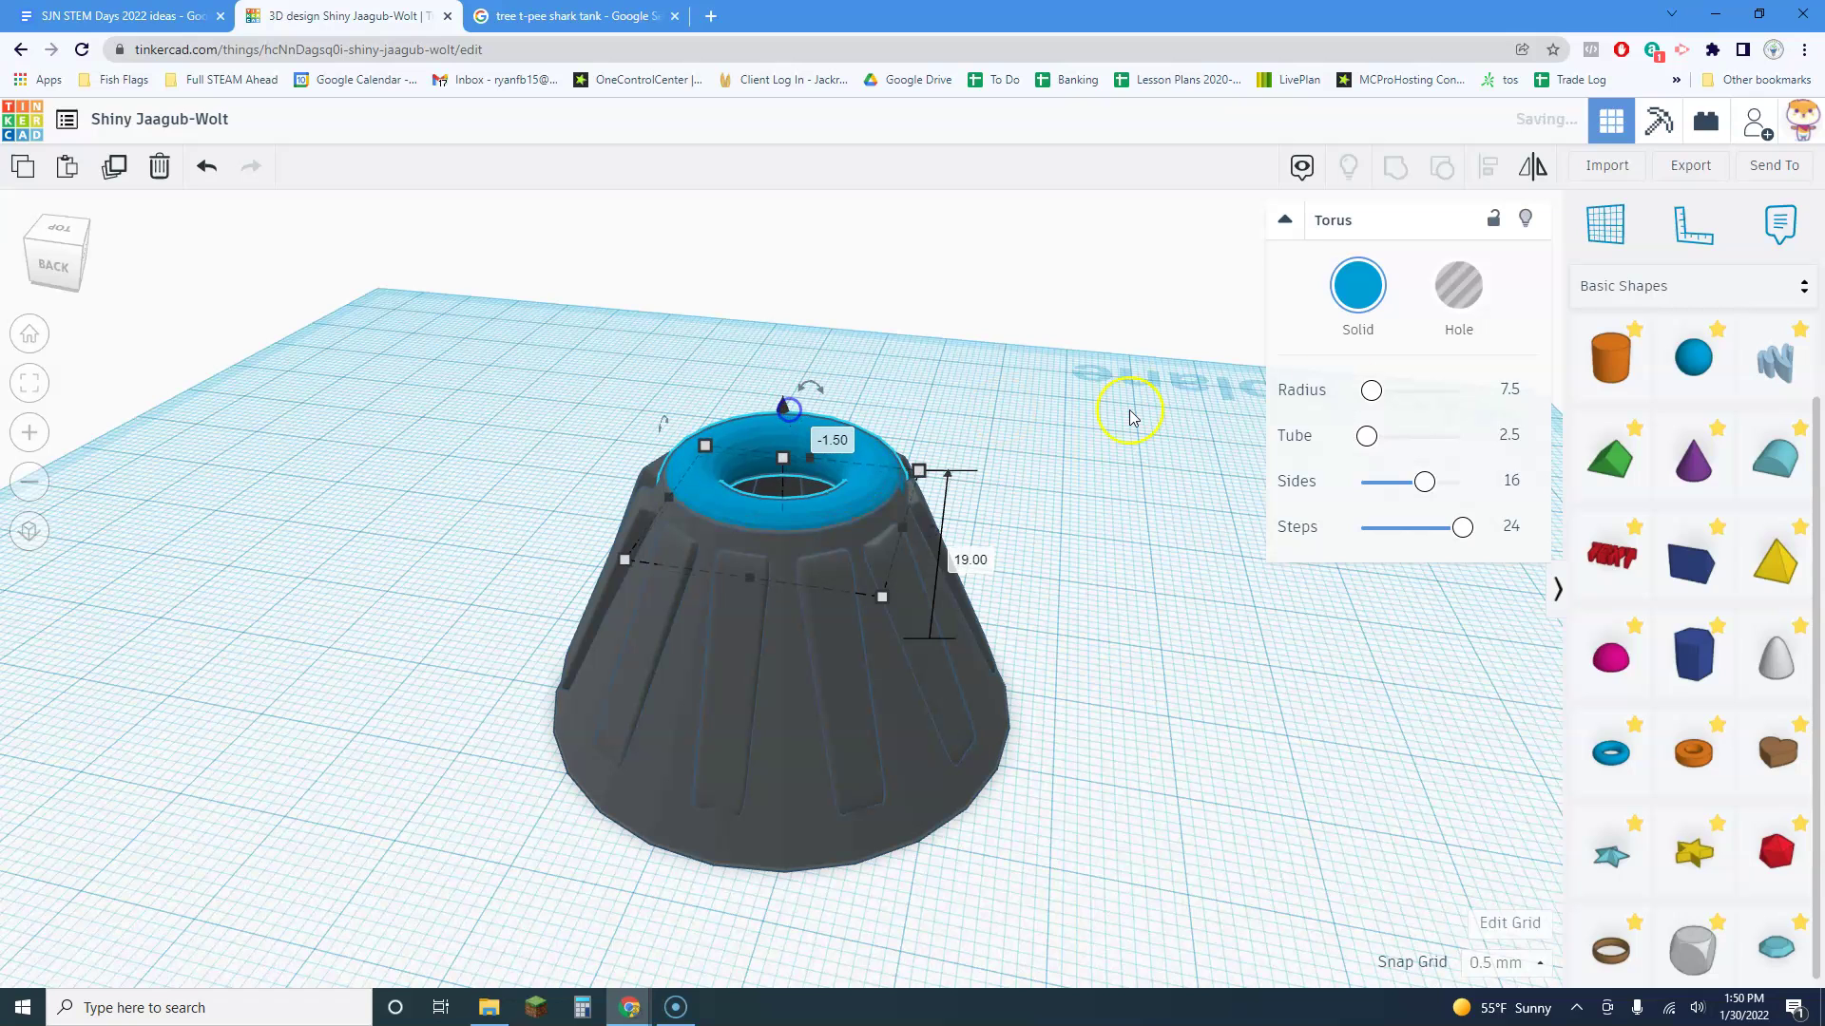
{"action": "left_click", "coordinate": [1355, 295]}
{"action": "left_click", "coordinate": [1708, 448]}
{"action": "scroll", "coordinate": [1169, 481], "scroll_direction": "up", "scroll_amount": 2}
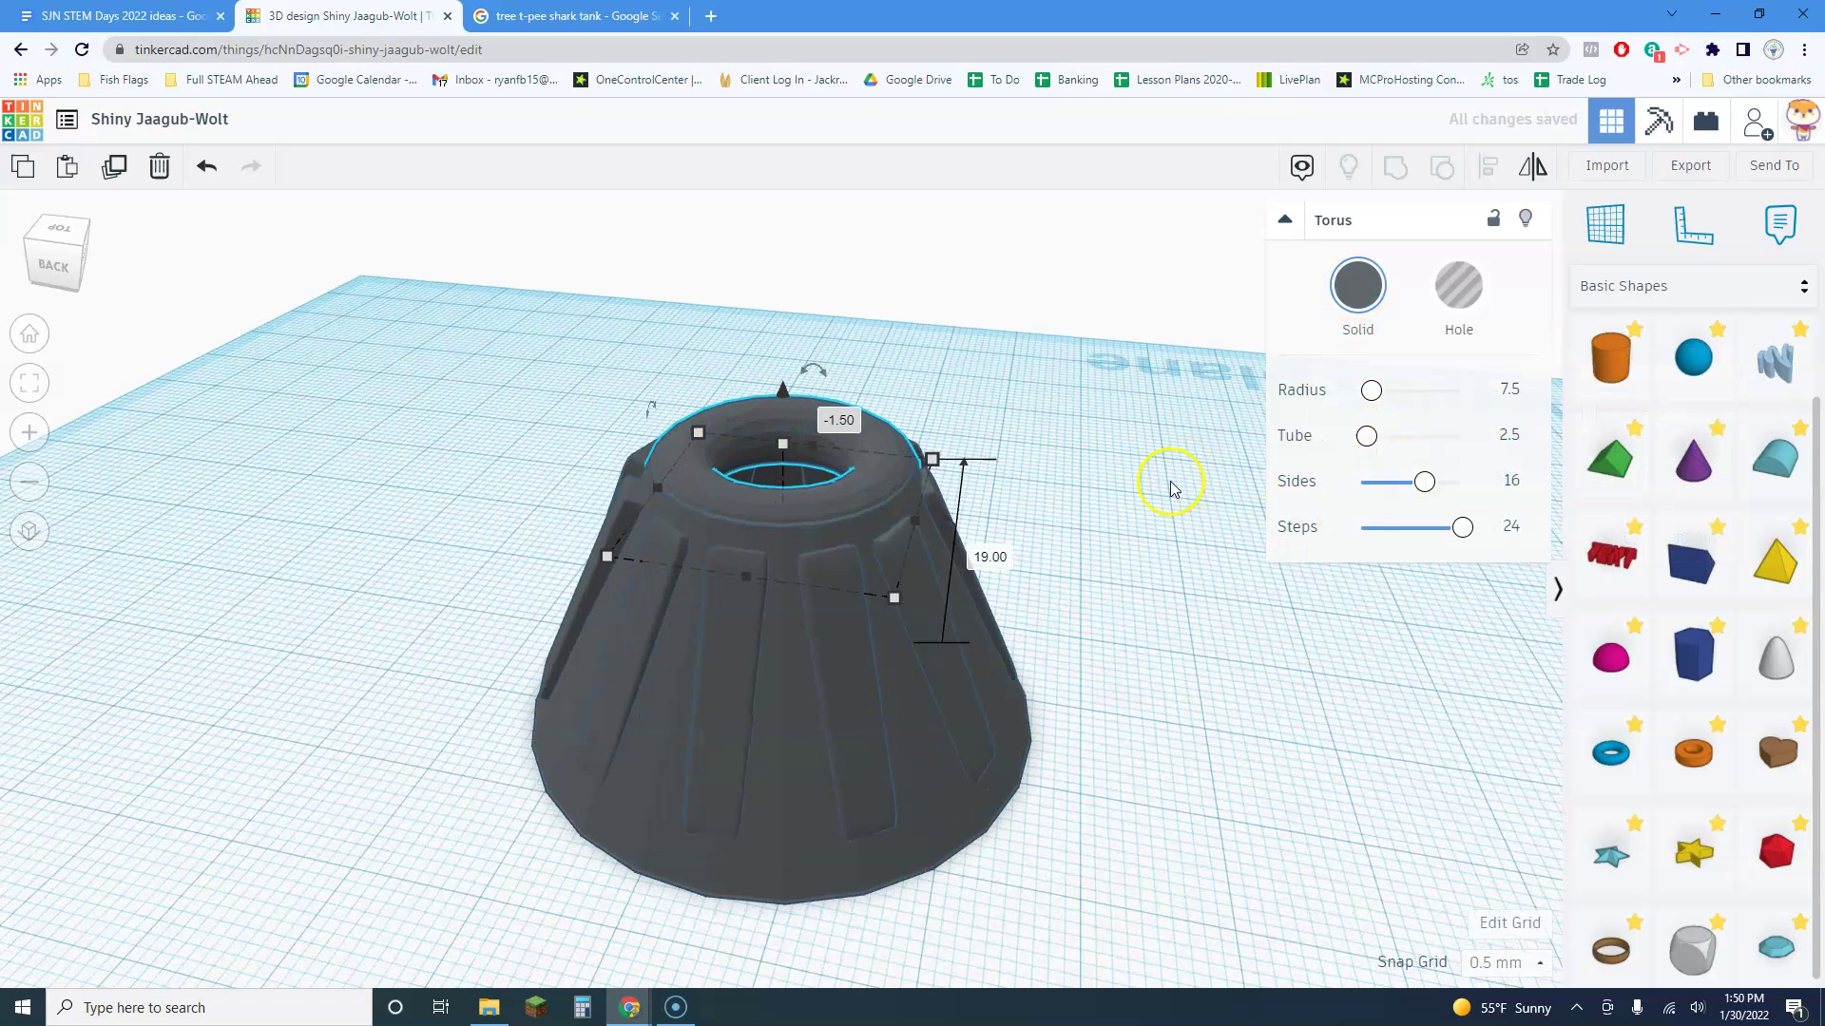
{"action": "left_click_drag", "start_coordinate": [1387, 403], "coordinate": [1364, 439]}
Raise the torus slightly so it rests as a rim, then check cone and torus from a lower angle
{"action": "left_click_drag", "start_coordinate": [793, 404], "coordinate": [781, 385]}
{"action": "right_click_drag", "start_coordinate": [1045, 570], "coordinate": [598, 437]}
{"action": "left_click_drag", "start_coordinate": [599, 437], "coordinate": [1003, 822]}
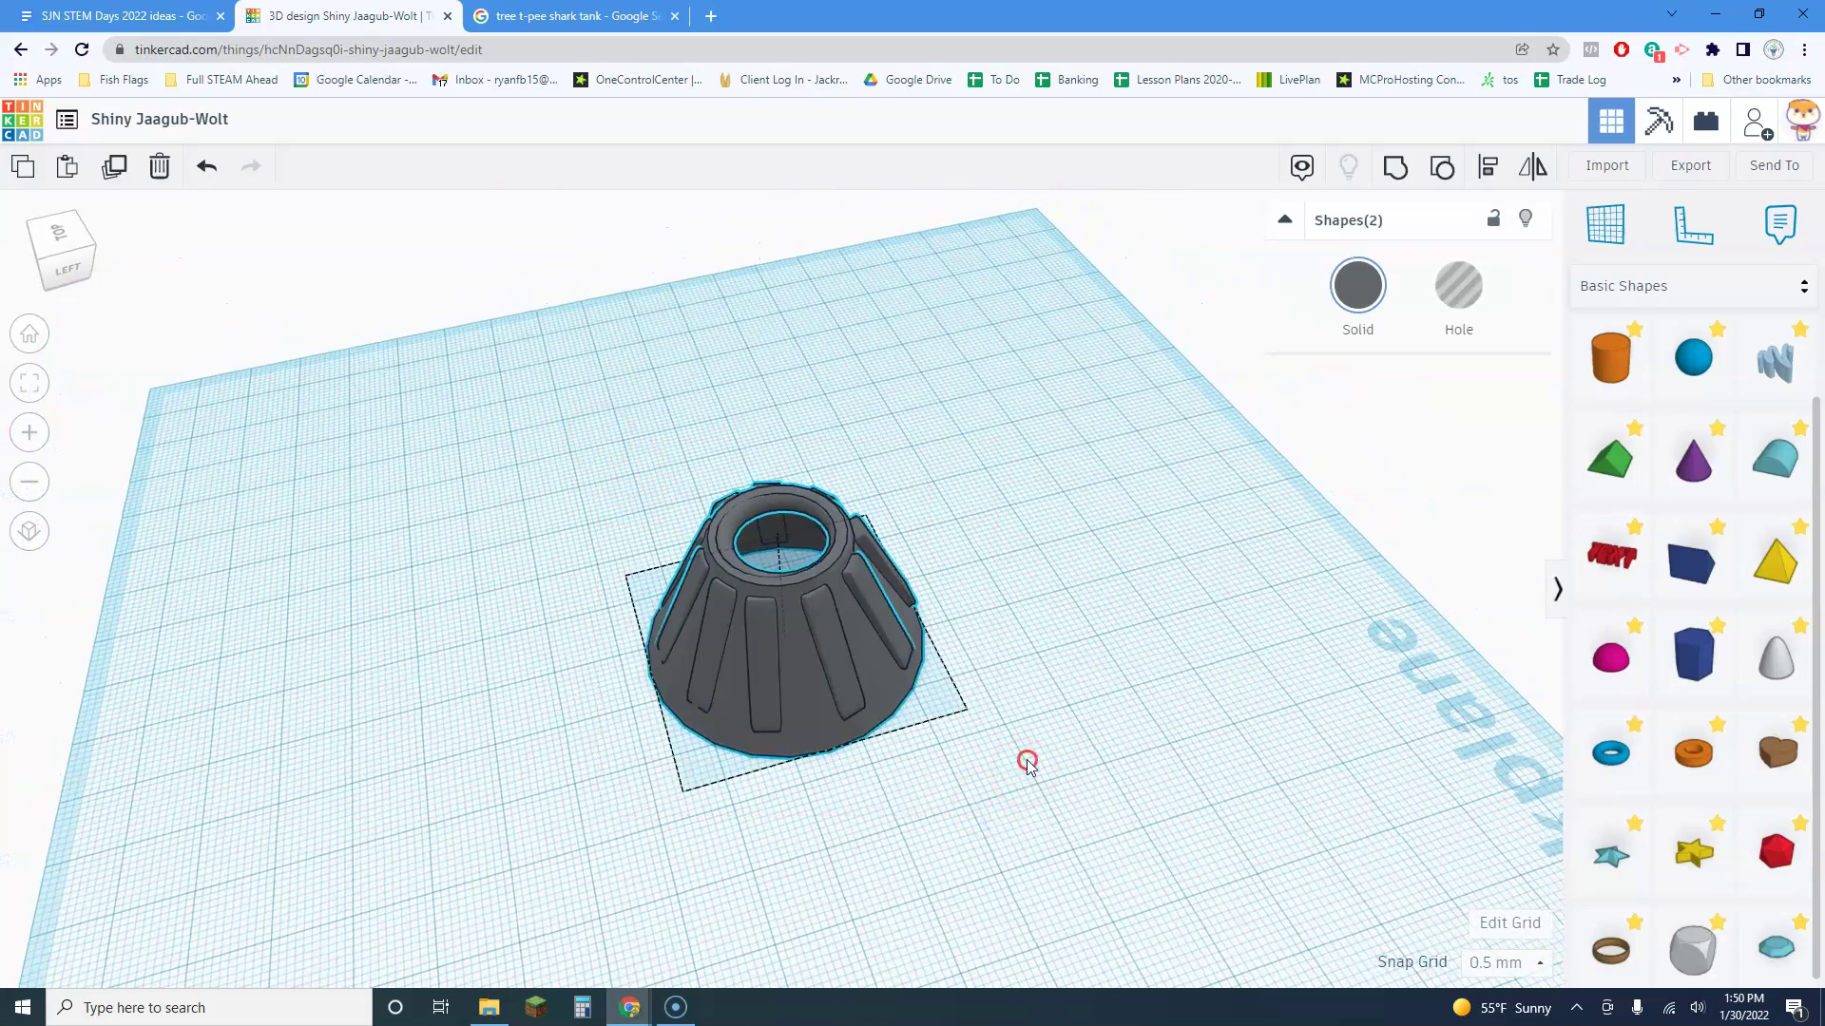
{"action": "right_click_drag", "start_coordinate": [1027, 763], "coordinate": [1080, 692]}
{"action": "left_click", "coordinate": [1079, 693]}
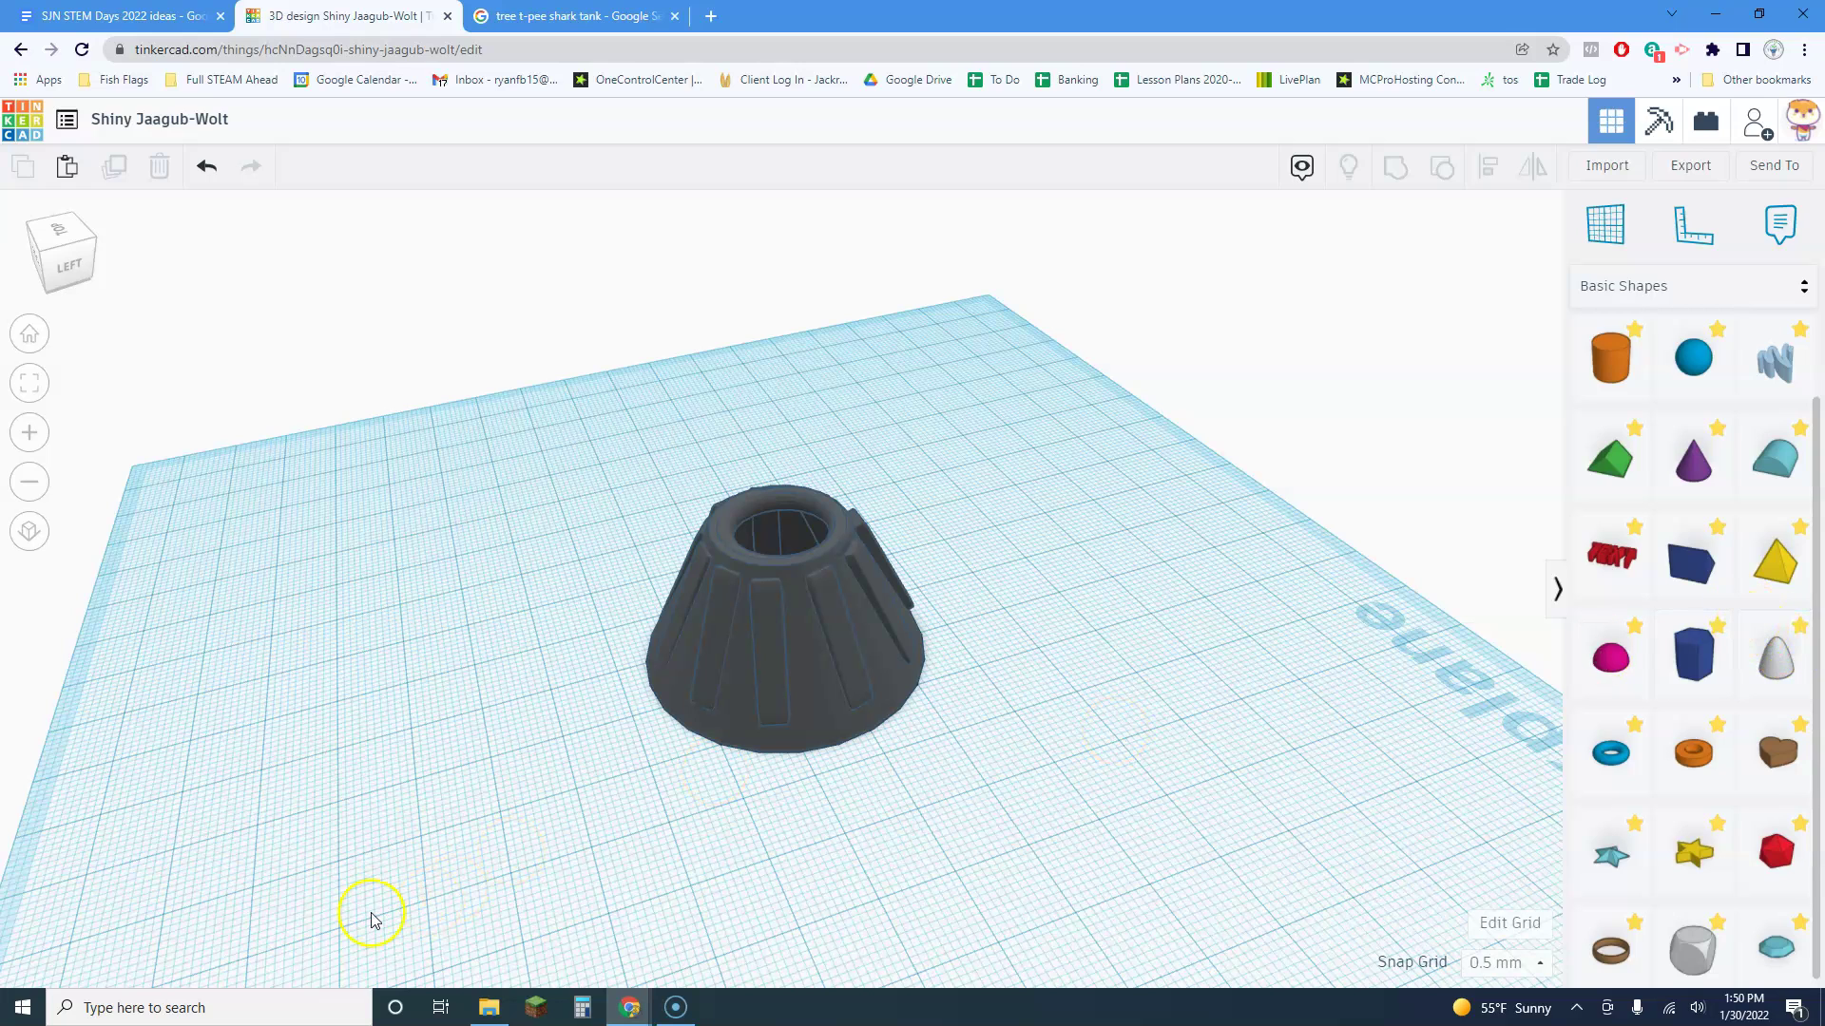
Switch the shape library from Structures & Scenery to Shape Generators, showing All rather than featured
{"action": "left_click", "coordinate": [1651, 275]}
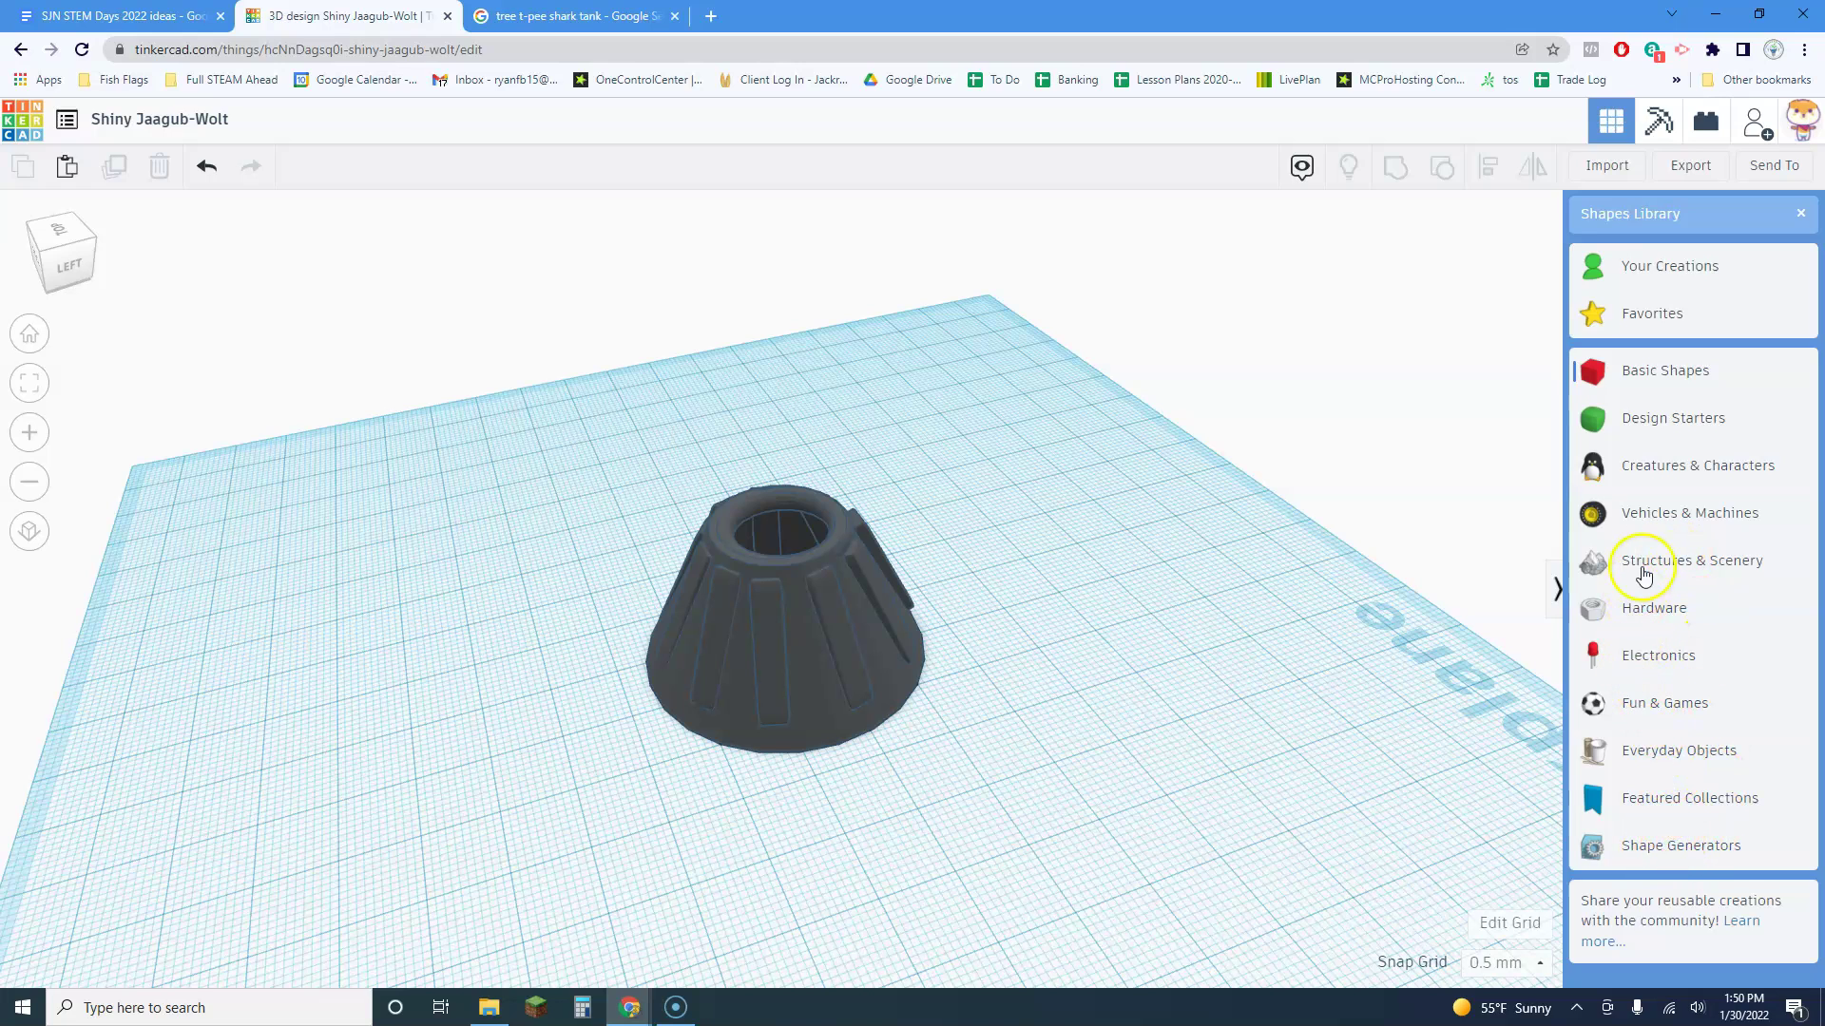
{"action": "left_click", "coordinate": [1674, 565]}
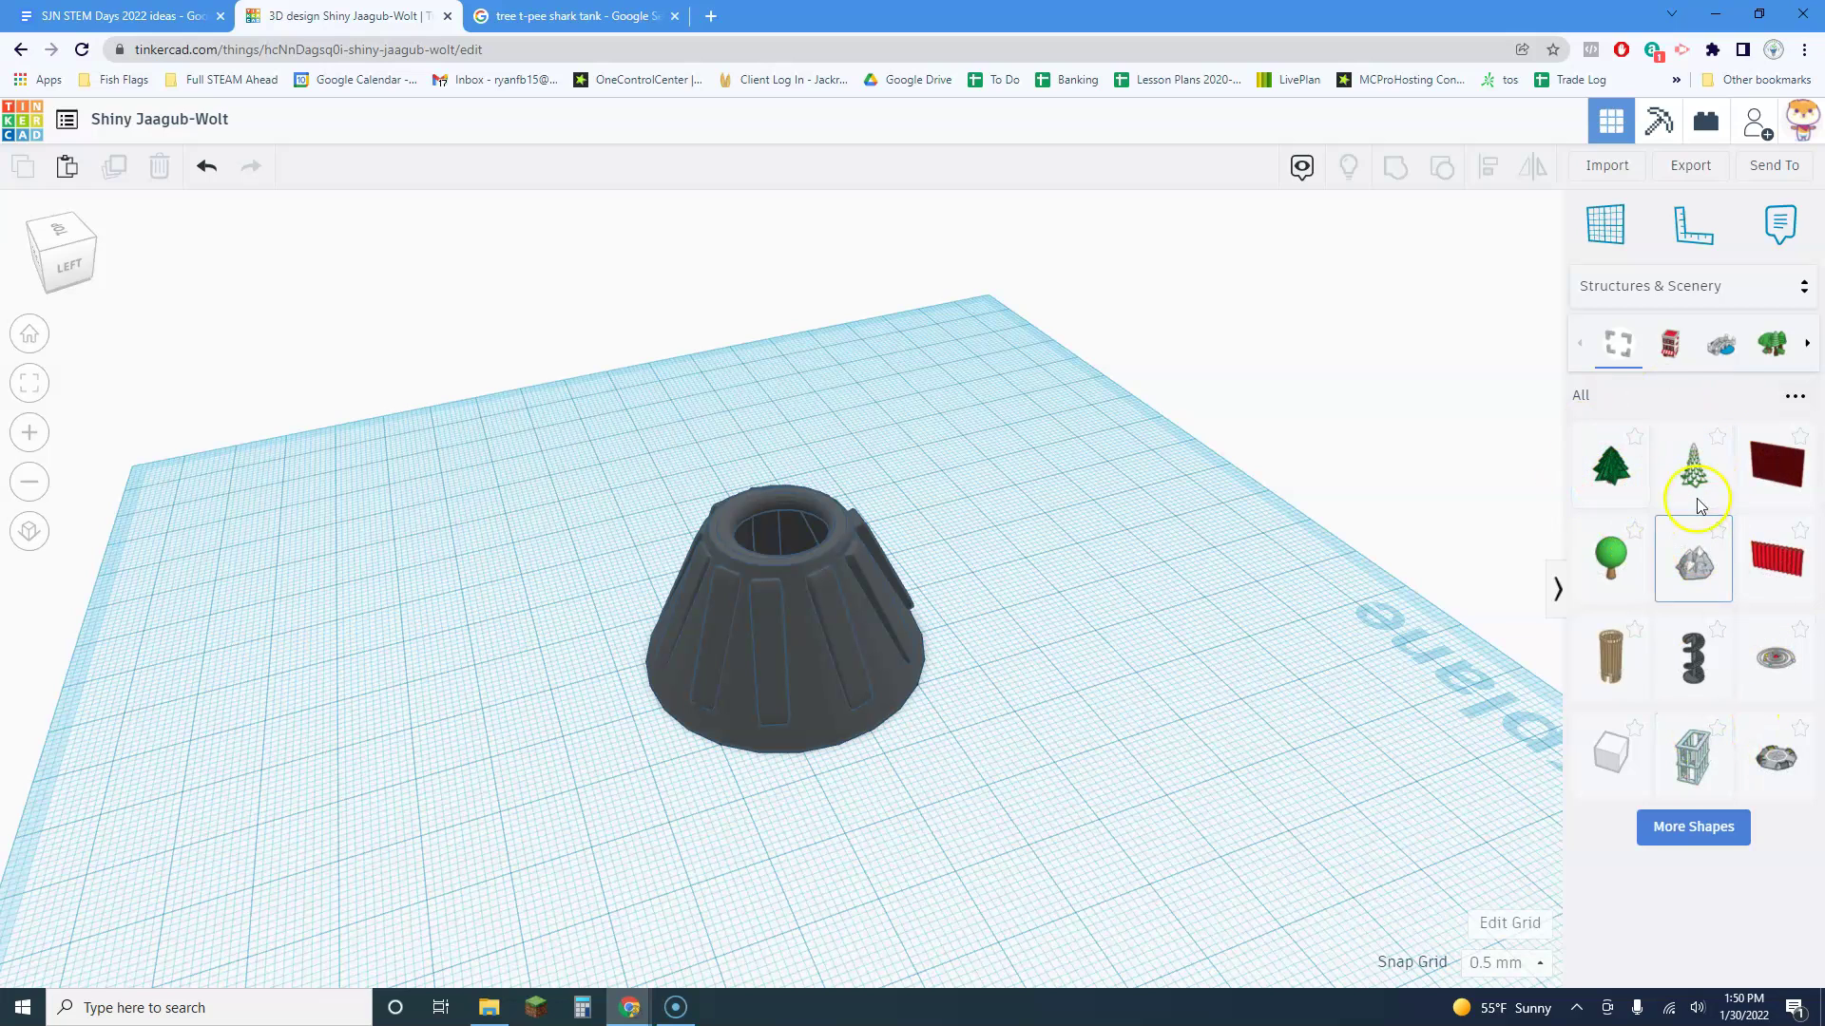
{"action": "left_click", "coordinate": [1677, 288]}
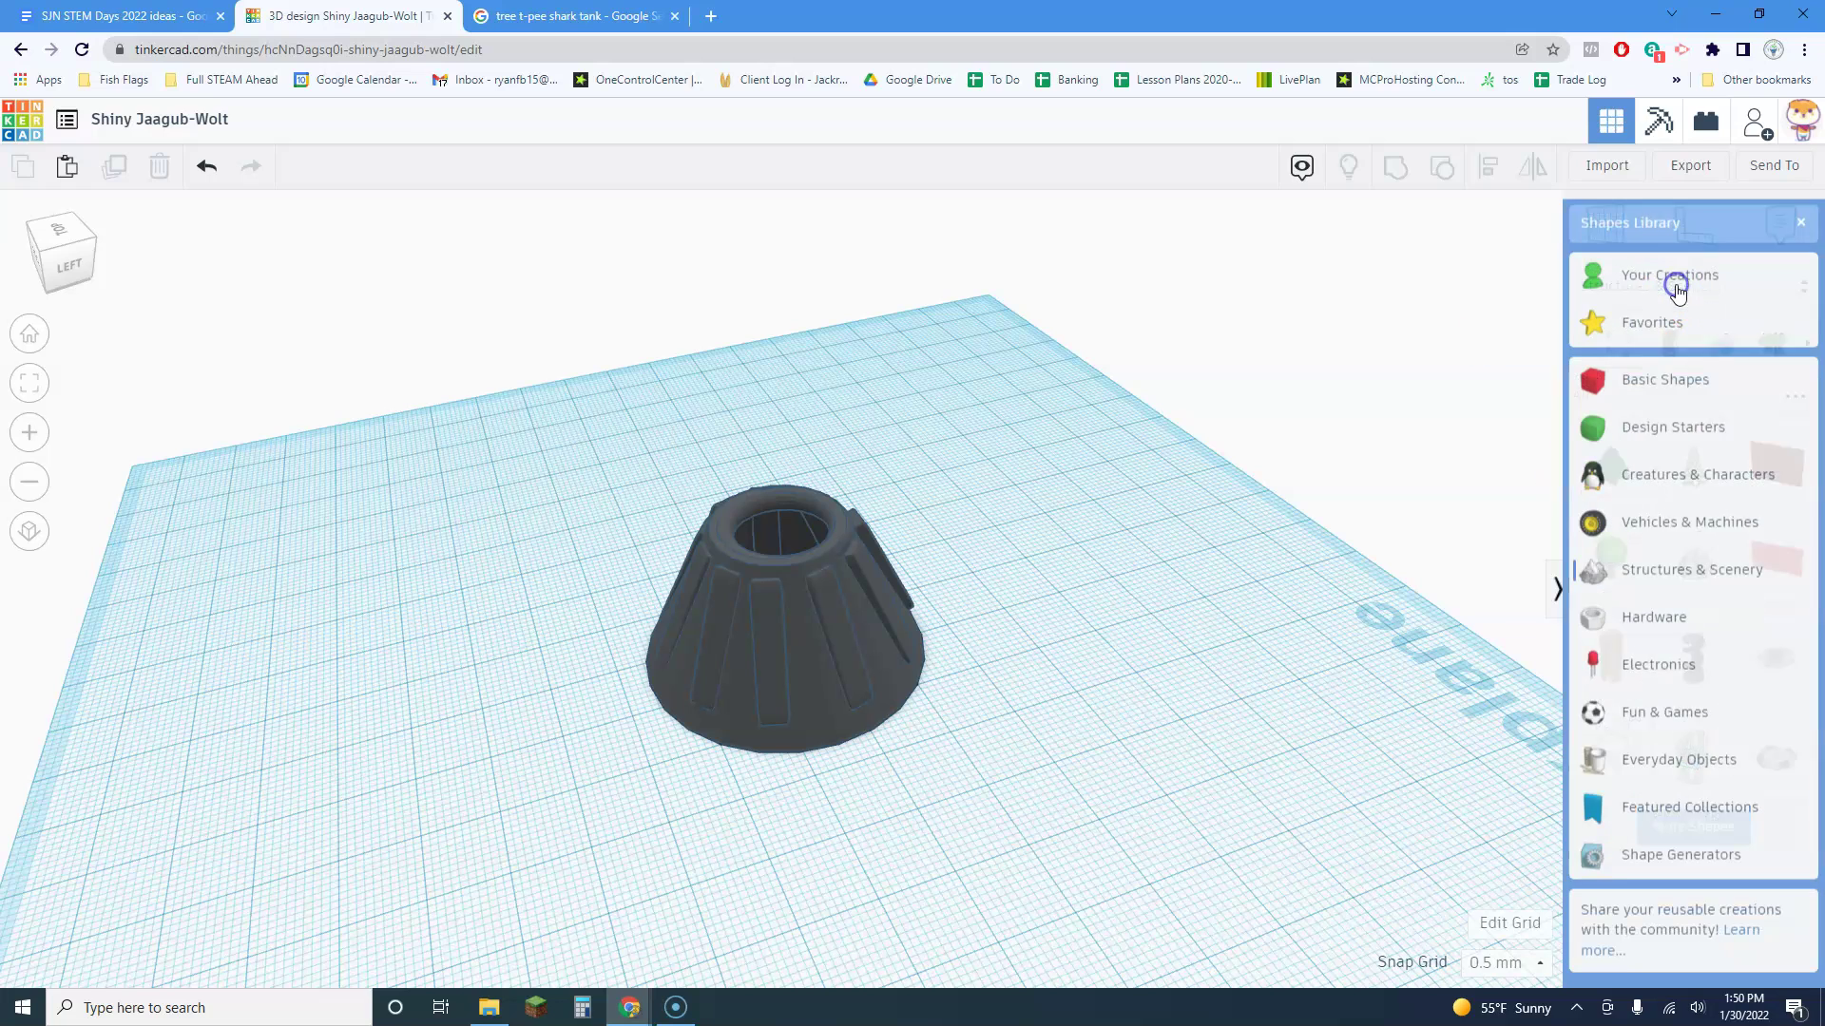
{"action": "left_click", "coordinate": [1690, 860]}
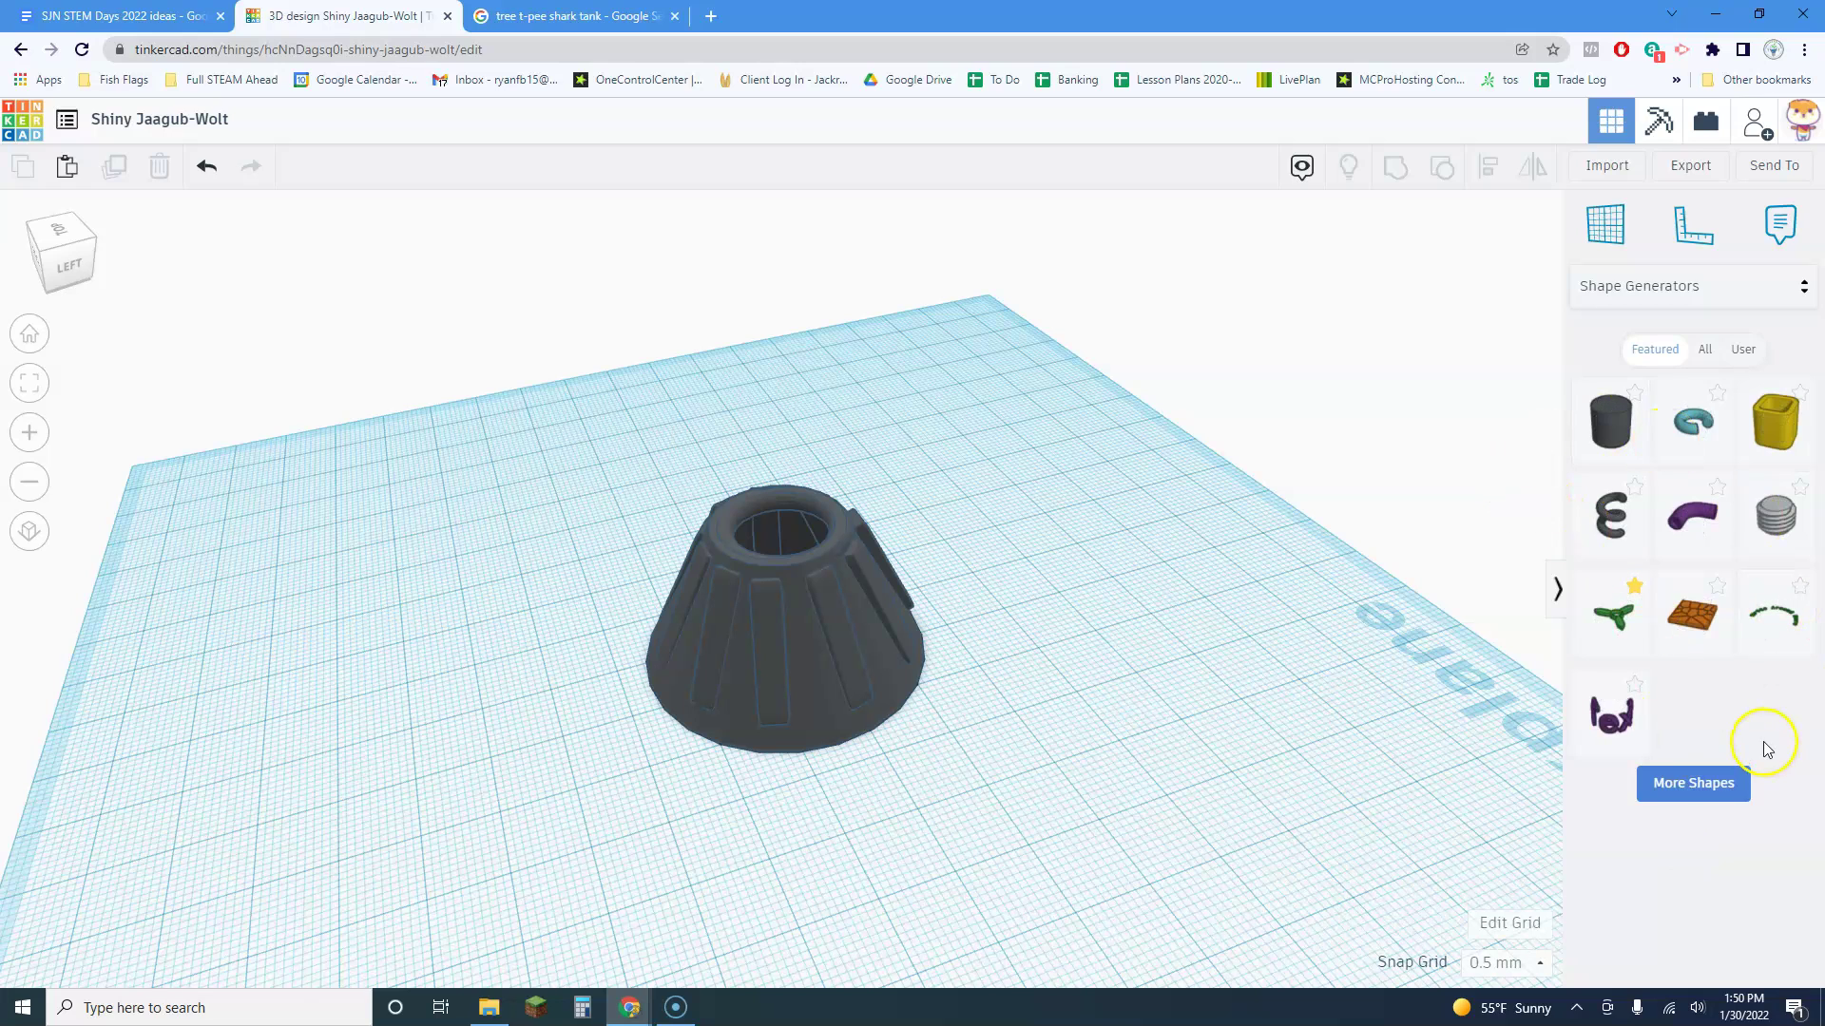
{"action": "left_click", "coordinate": [1706, 350]}
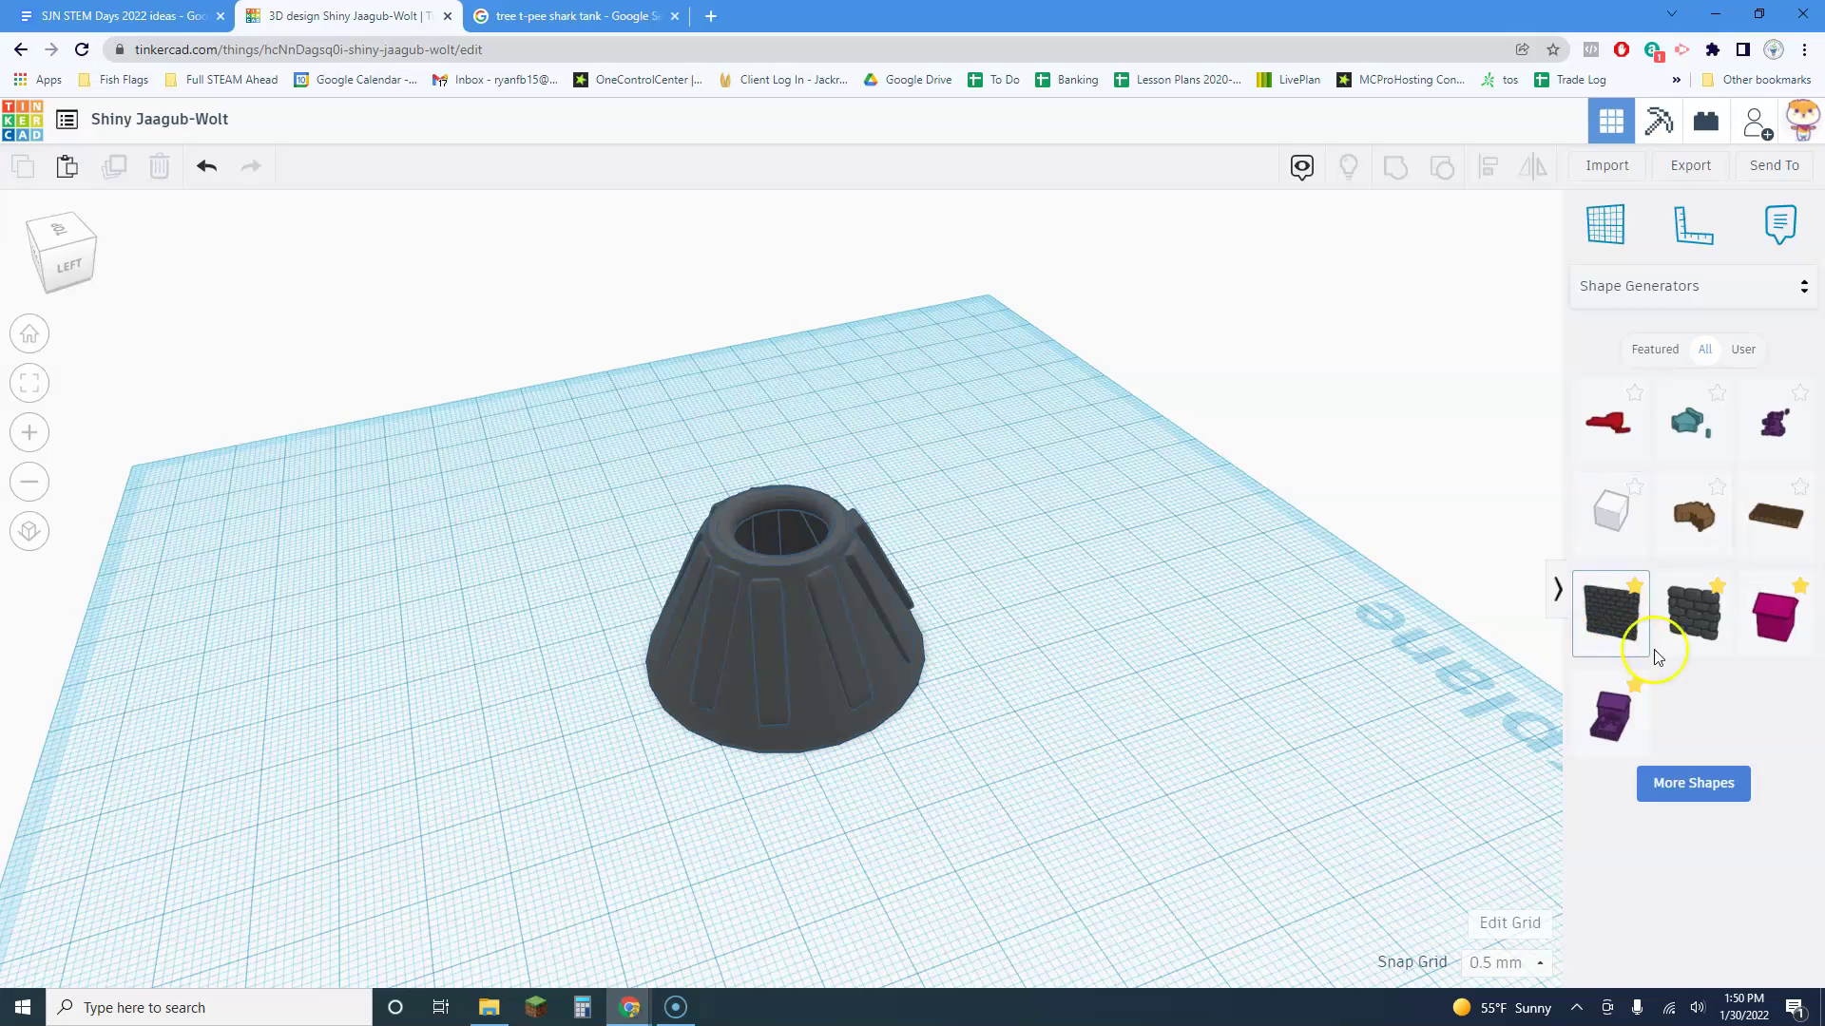
Keep loading more shape generators until the list reaches its last entries
{"action": "left_click", "coordinate": [1704, 785]}
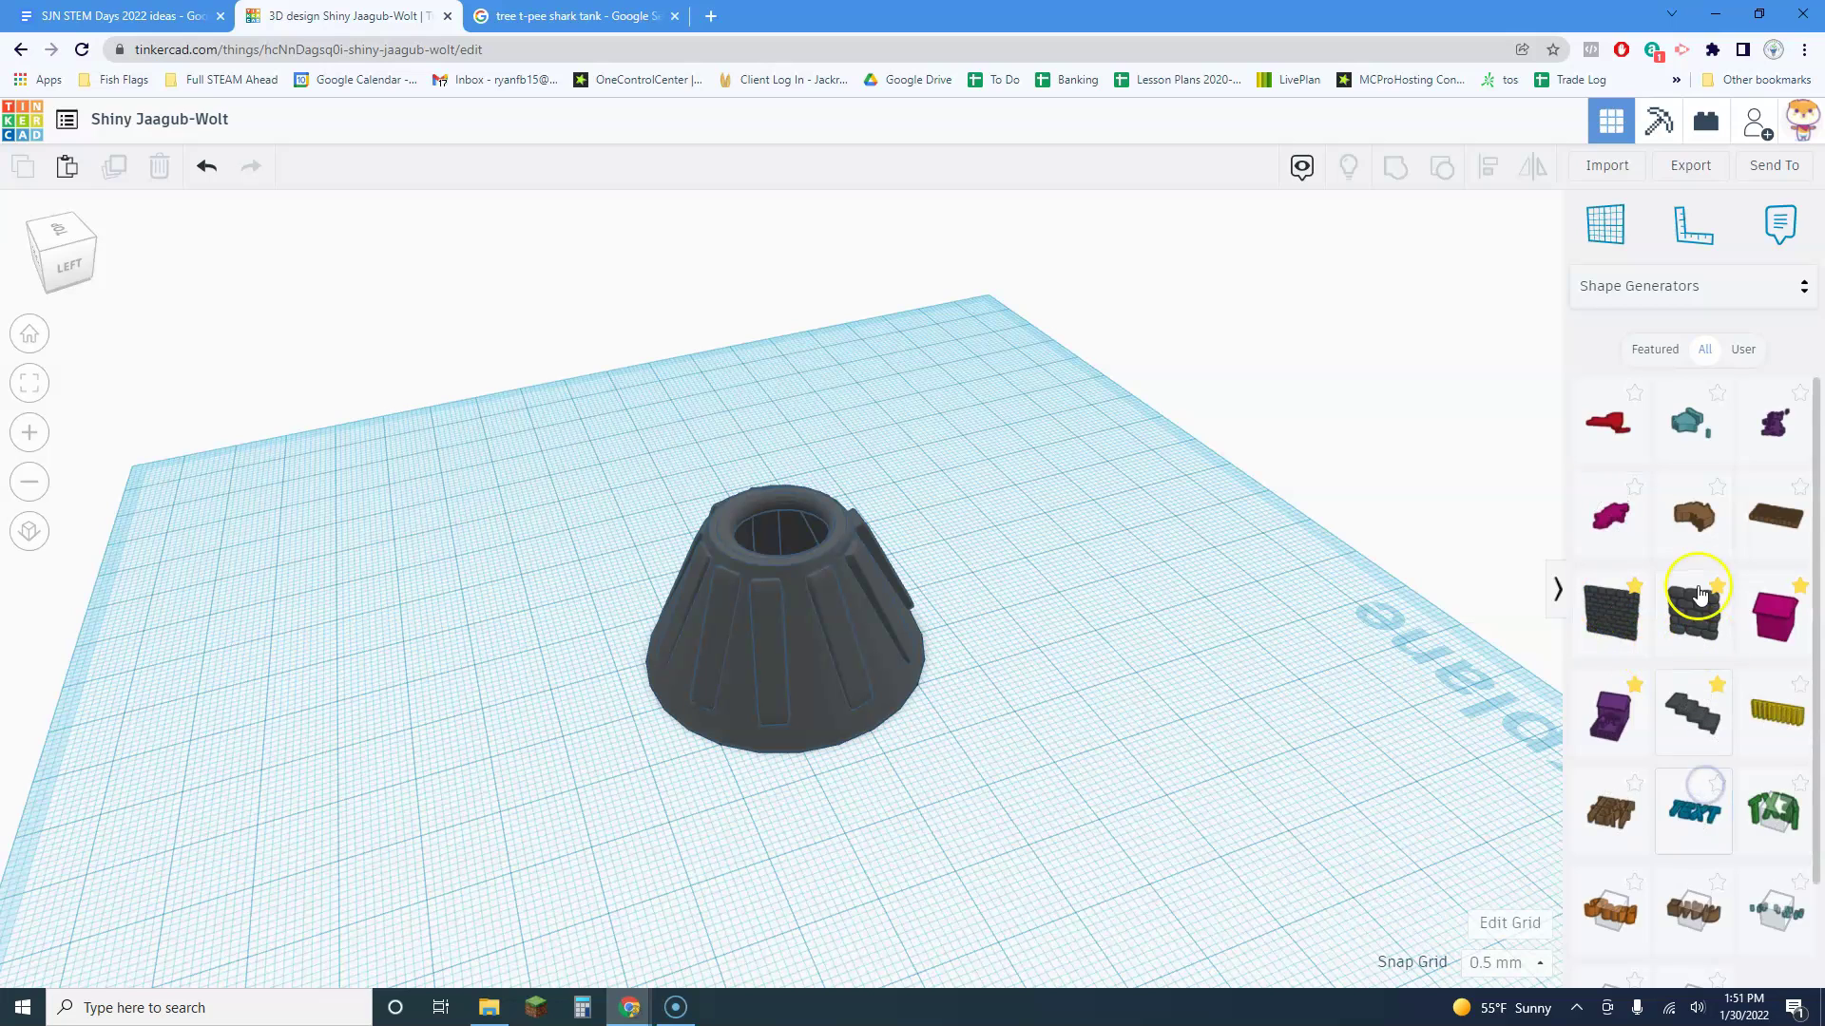
{"action": "scroll", "coordinate": [1701, 788], "scroll_direction": "down", "scroll_amount": 1}
{"action": "scroll", "coordinate": [1697, 750], "scroll_direction": "down", "scroll_amount": 3}
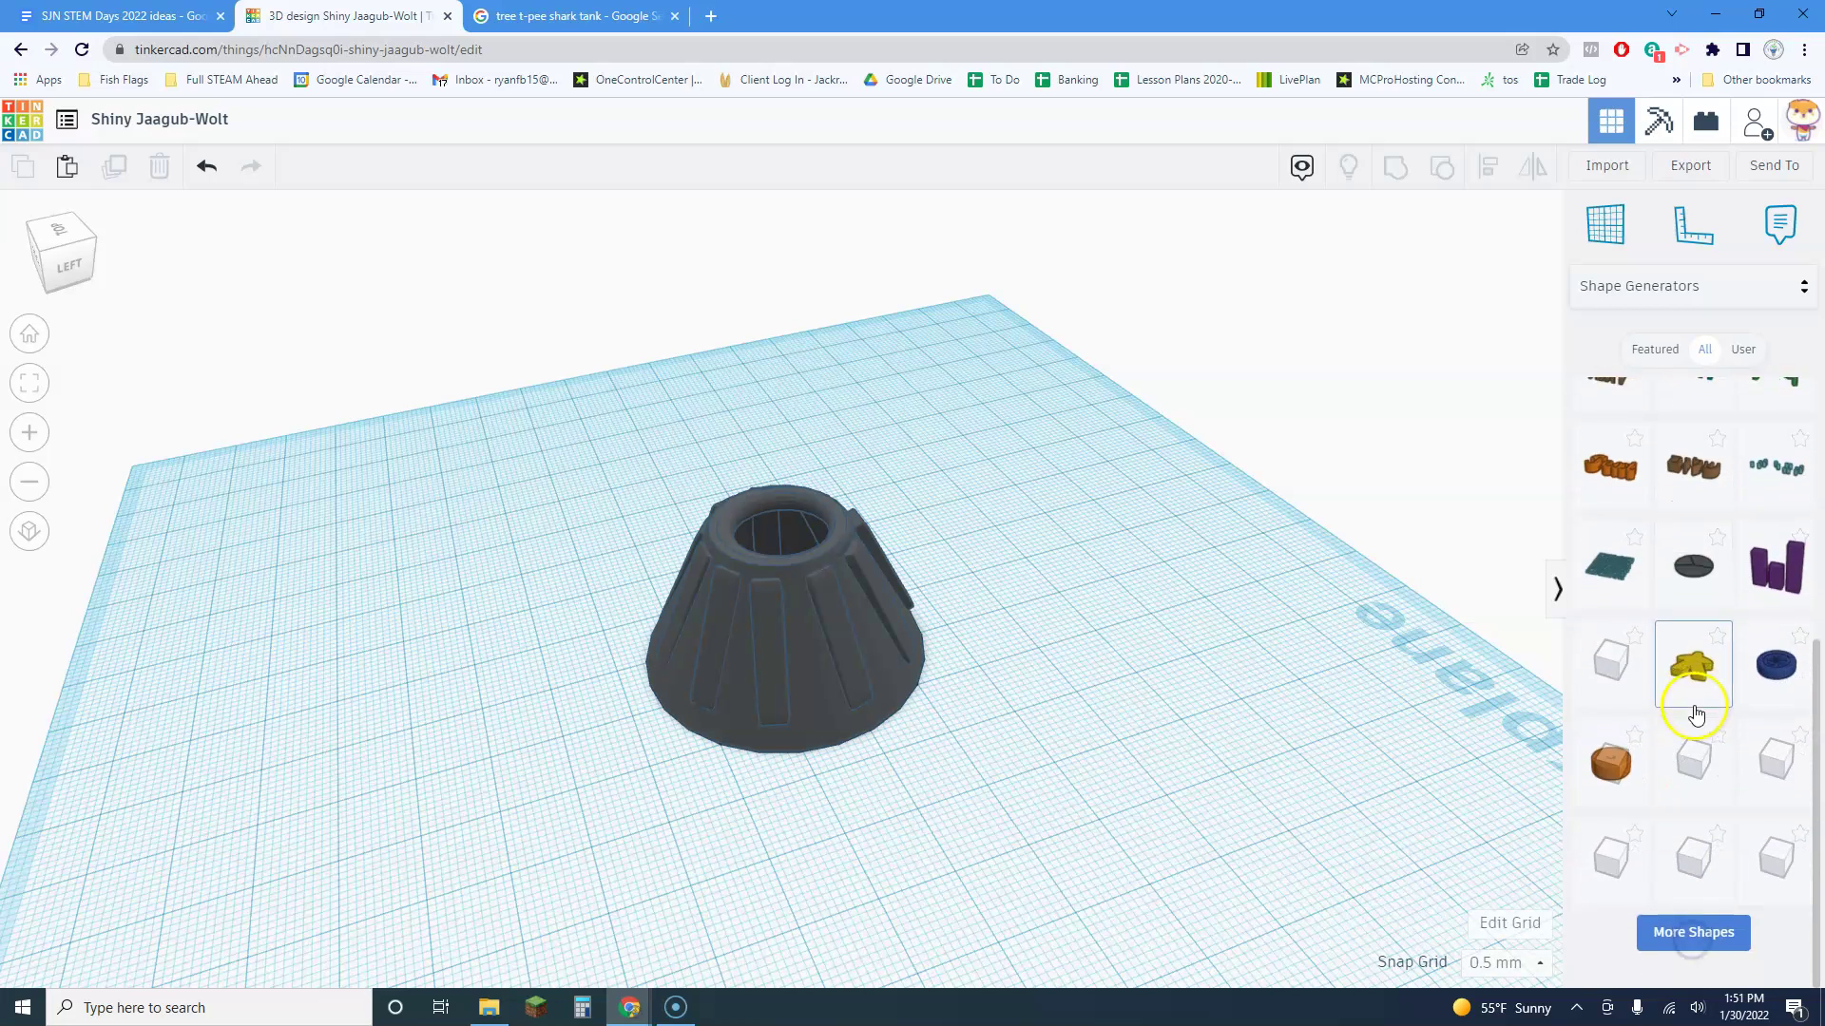
{"action": "left_click", "coordinate": [1701, 950]}
{"action": "scroll", "coordinate": [1703, 955], "scroll_direction": "down", "scroll_amount": 5}
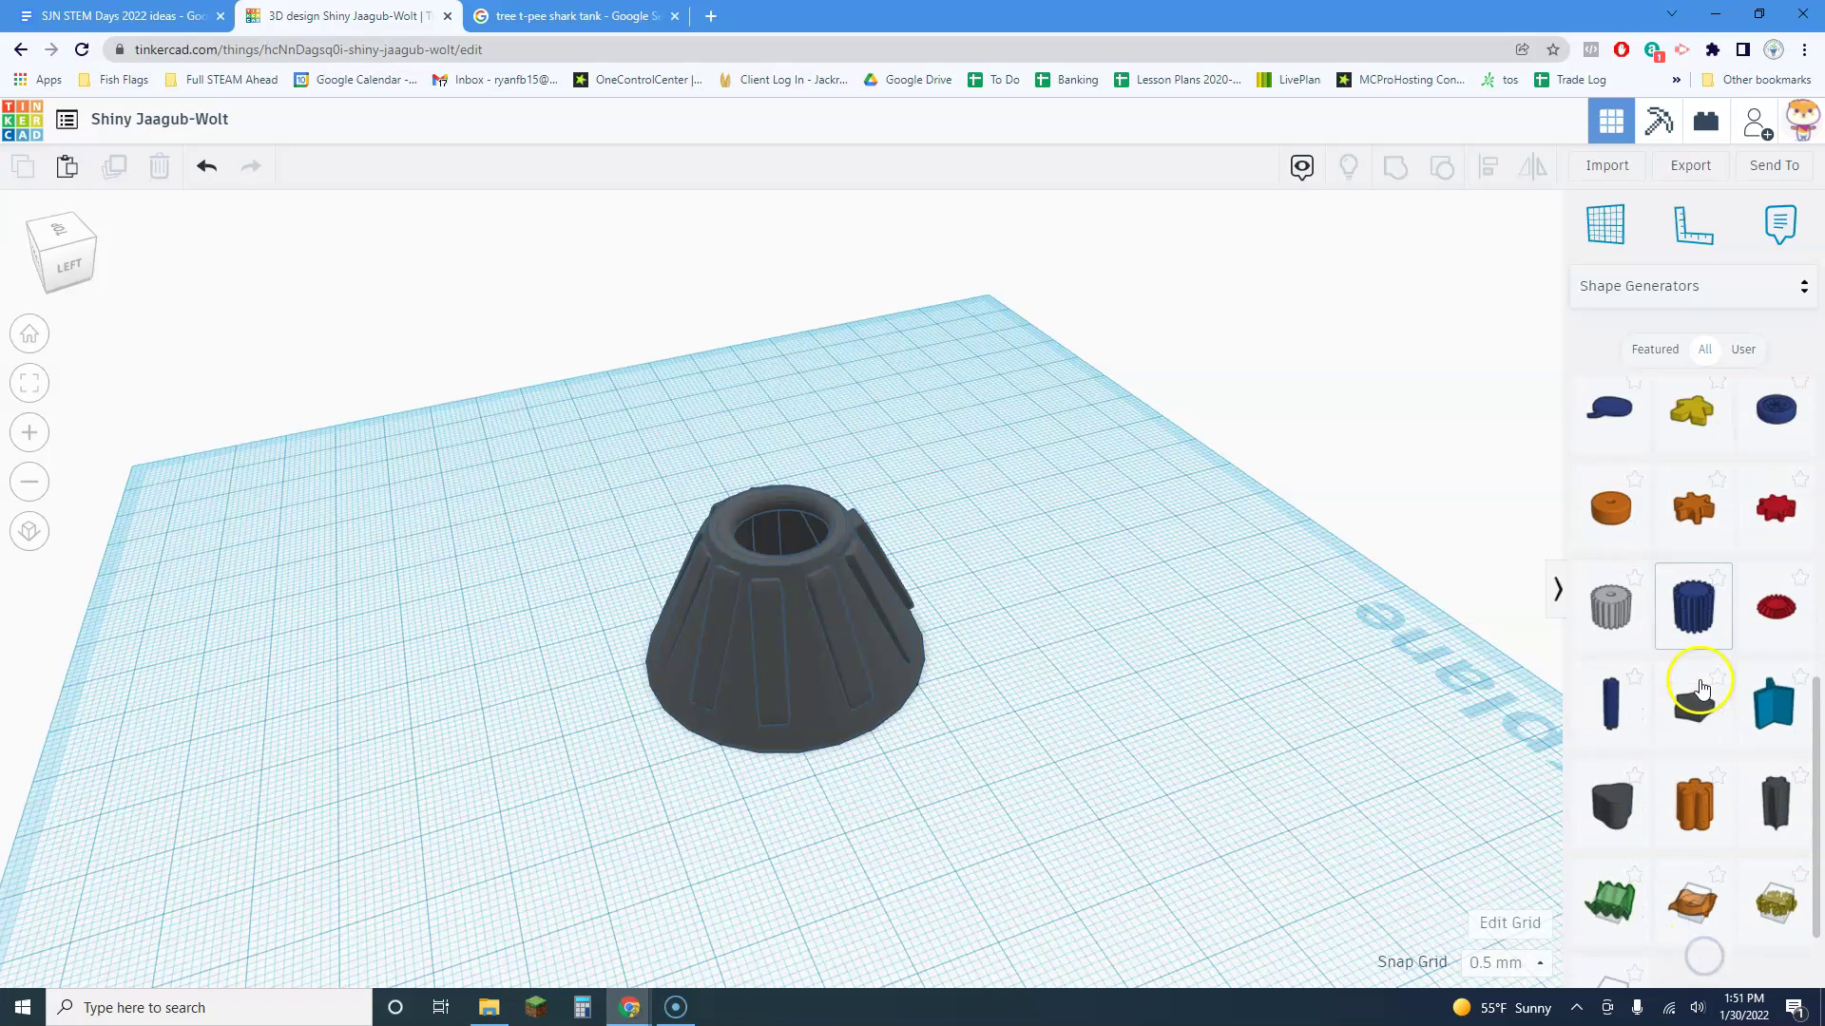
{"action": "left_click", "coordinate": [1699, 955]}
{"action": "scroll", "coordinate": [1682, 655], "scroll_direction": "down", "scroll_amount": 3}
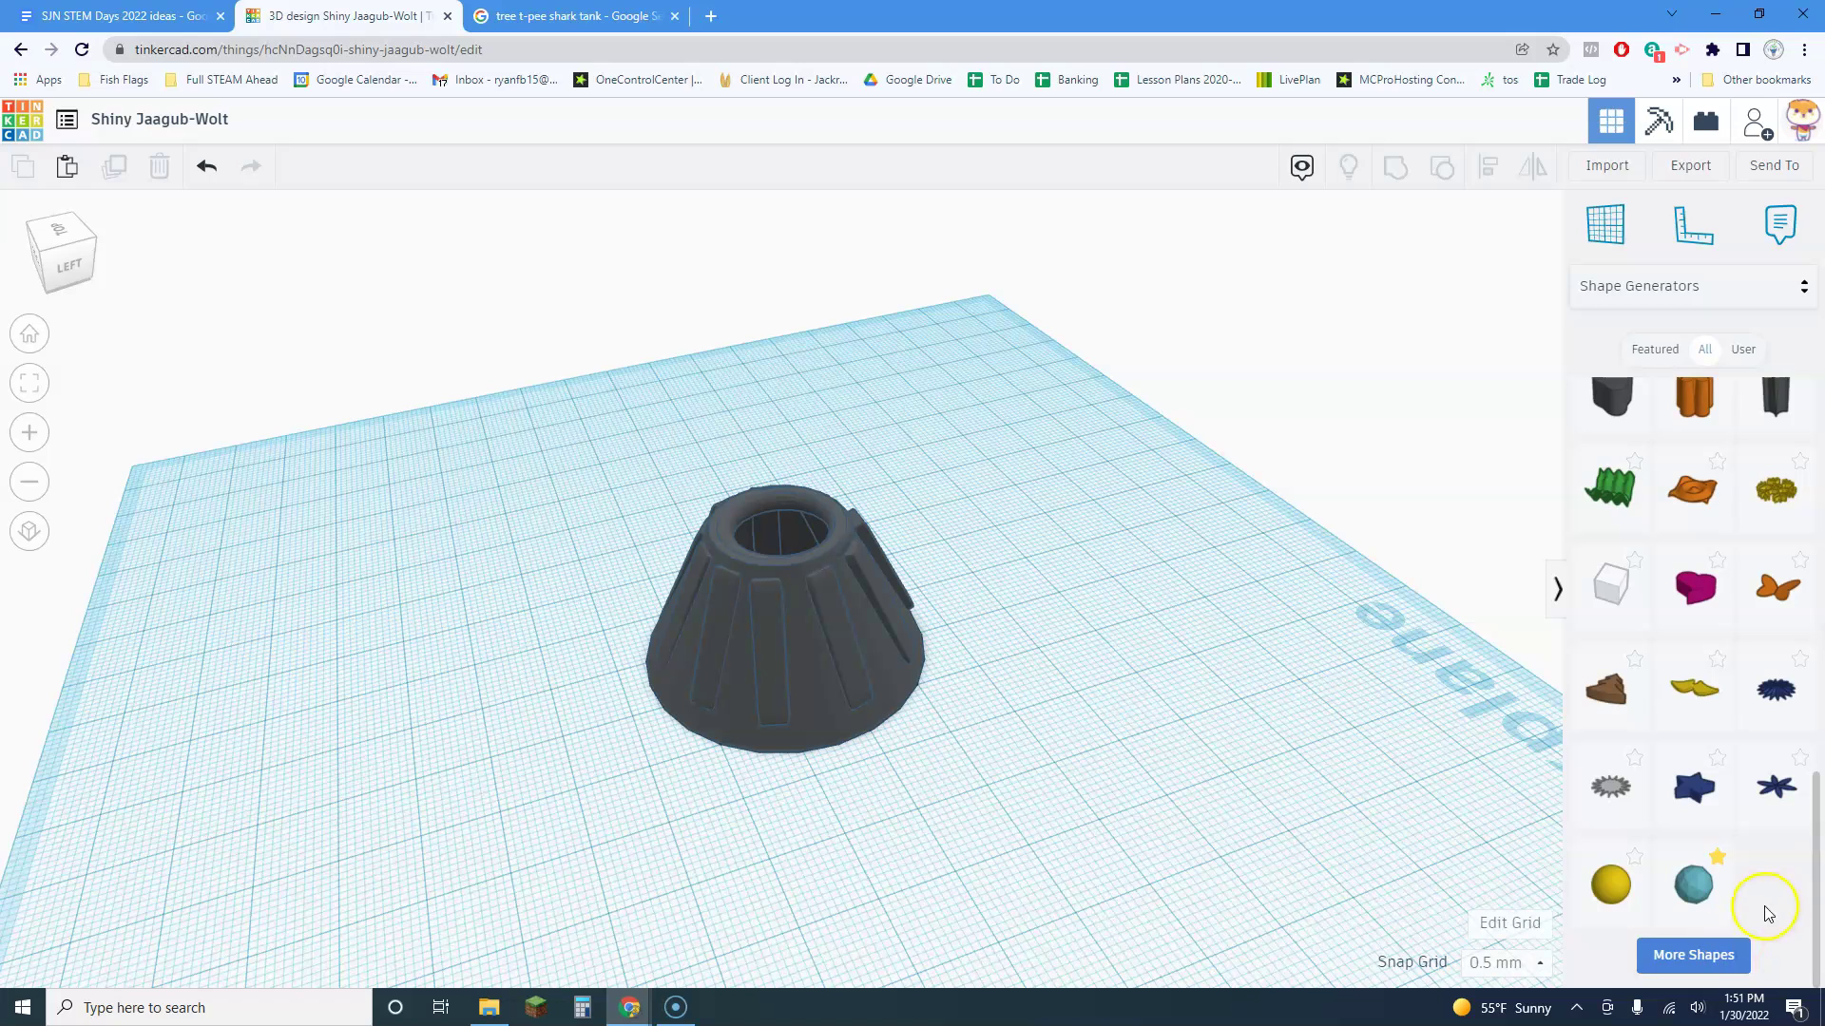
{"action": "left_click", "coordinate": [1701, 960]}
{"action": "scroll", "coordinate": [1599, 741], "scroll_direction": "down", "scroll_amount": 3}
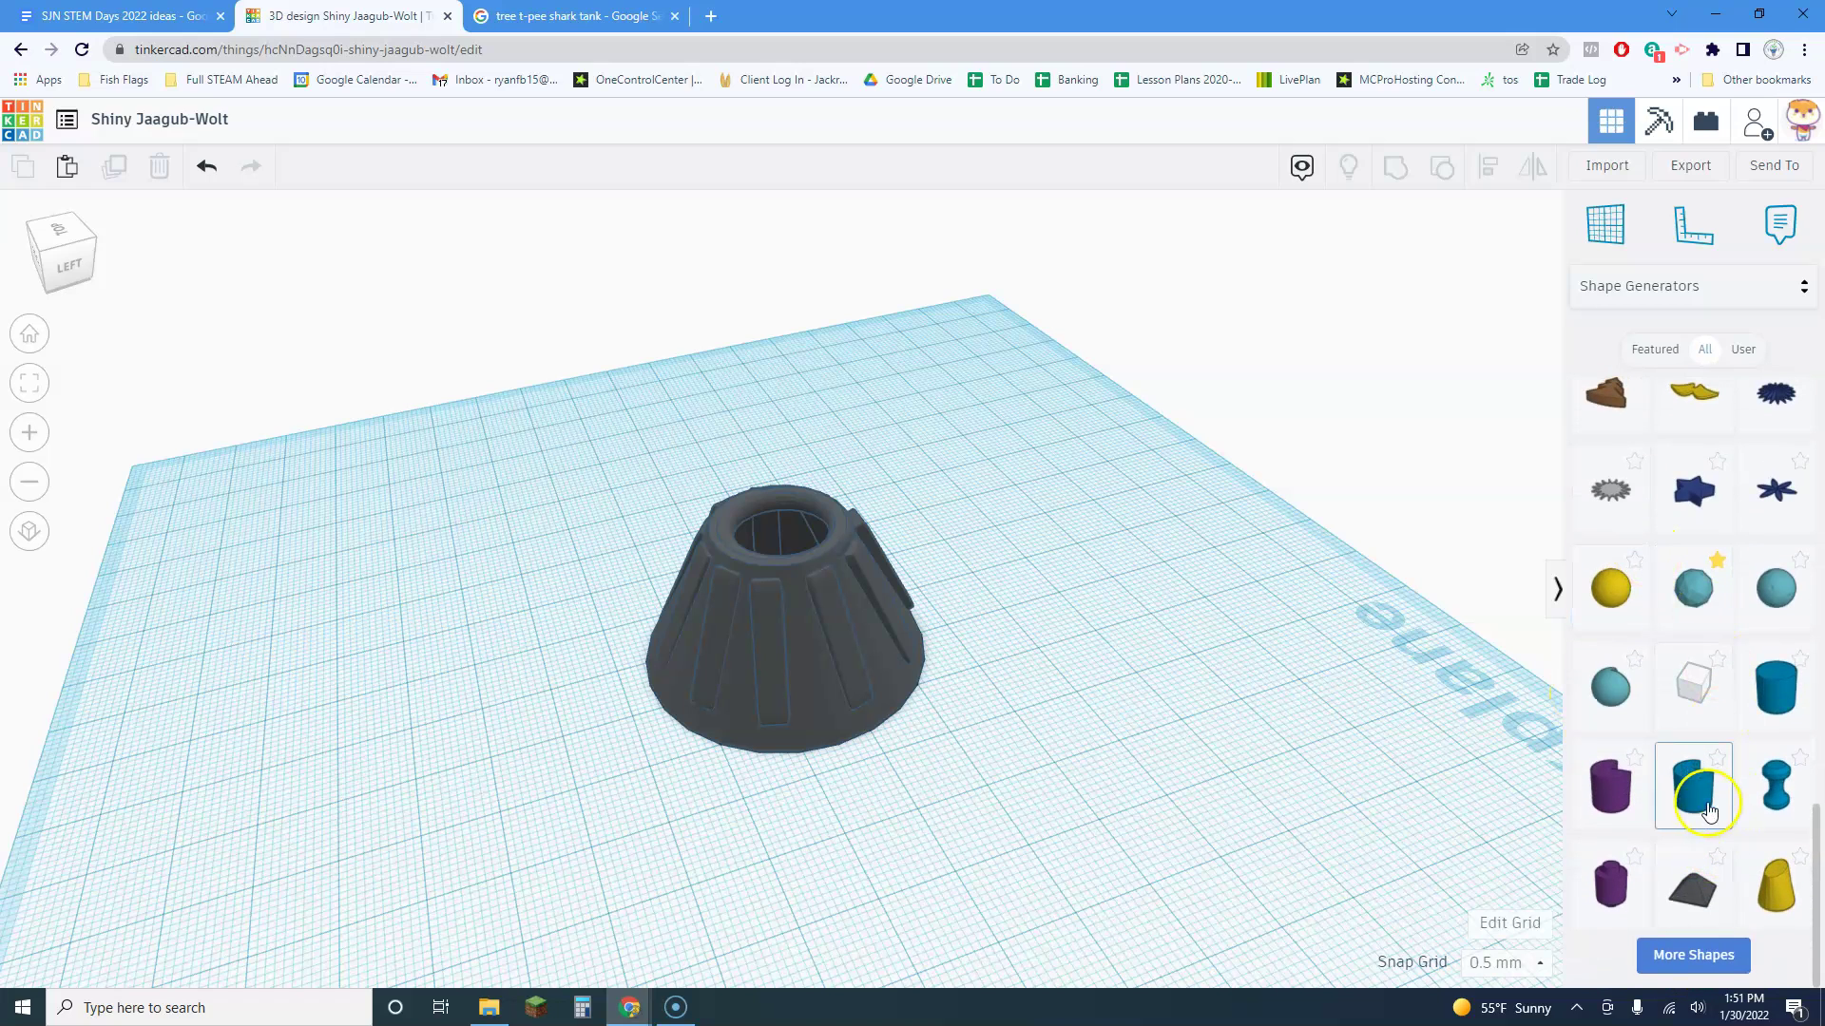
{"action": "left_click", "coordinate": [1720, 958]}
{"action": "scroll", "coordinate": [1723, 666], "scroll_direction": "down", "scroll_amount": 3}
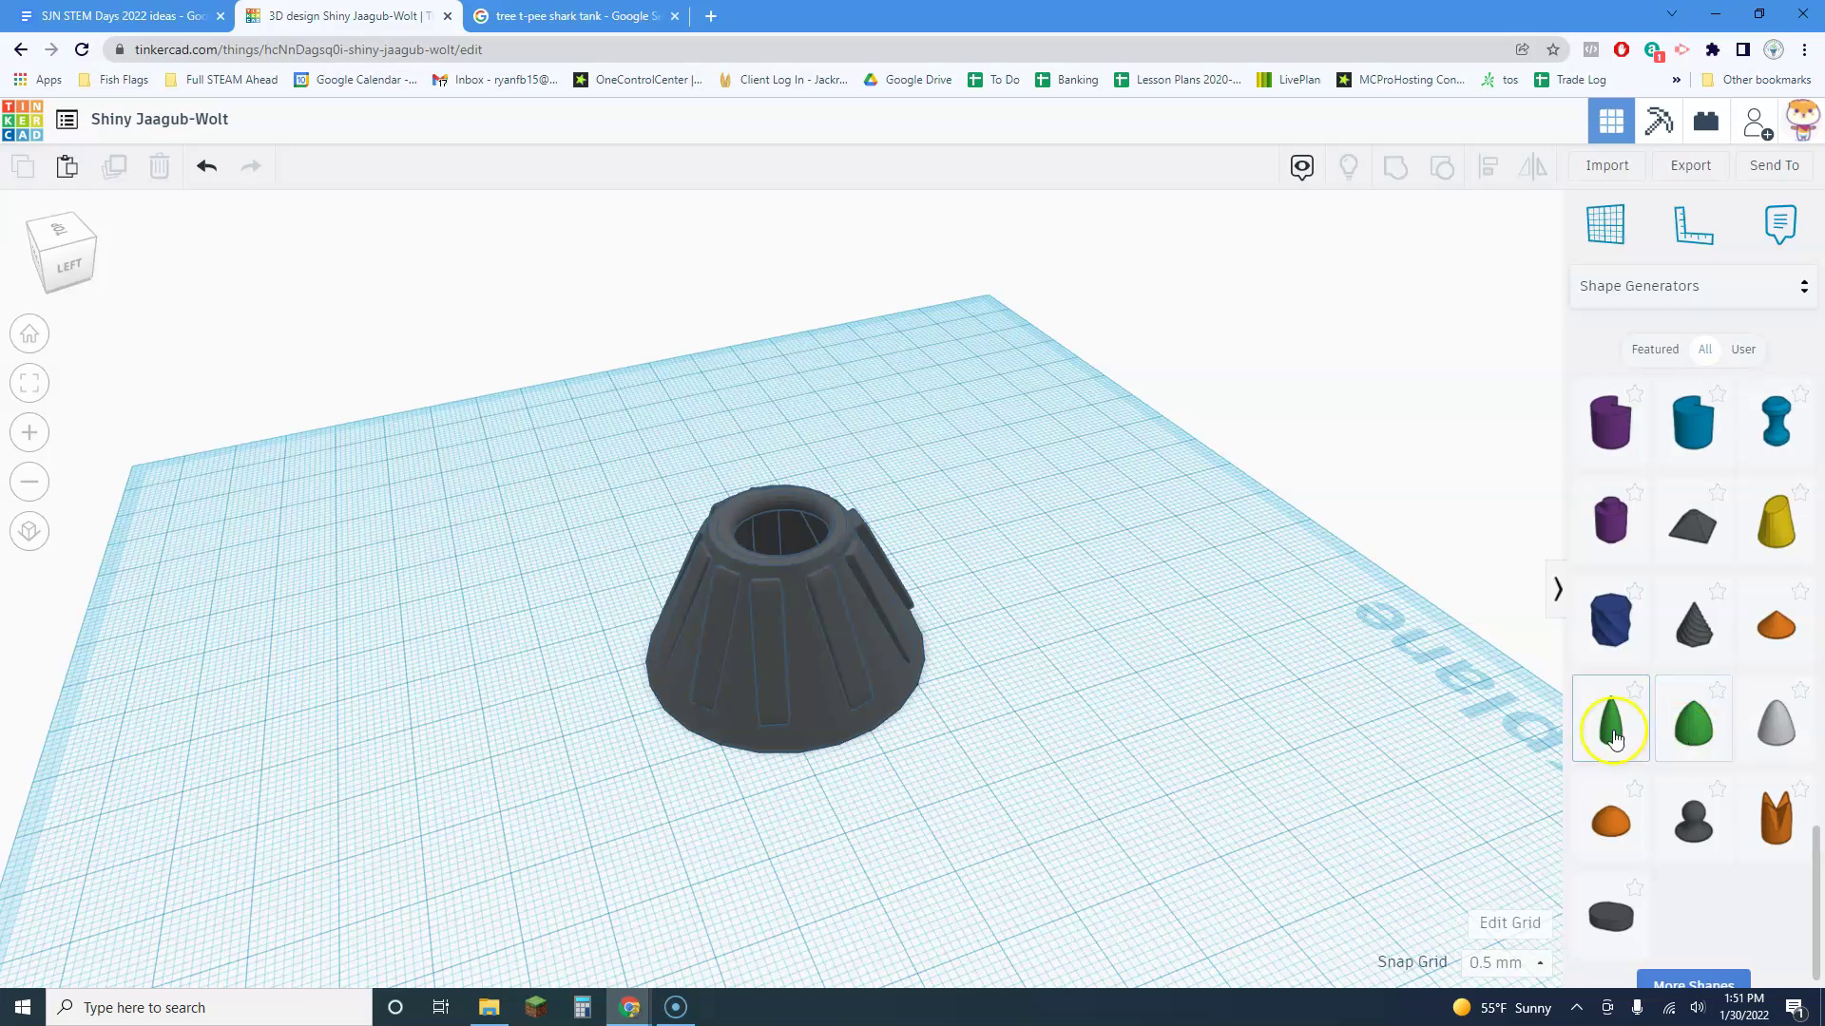
{"action": "scroll", "coordinate": [1754, 727], "scroll_direction": "down", "scroll_amount": 2}
{"action": "left_click", "coordinate": [1720, 951]}
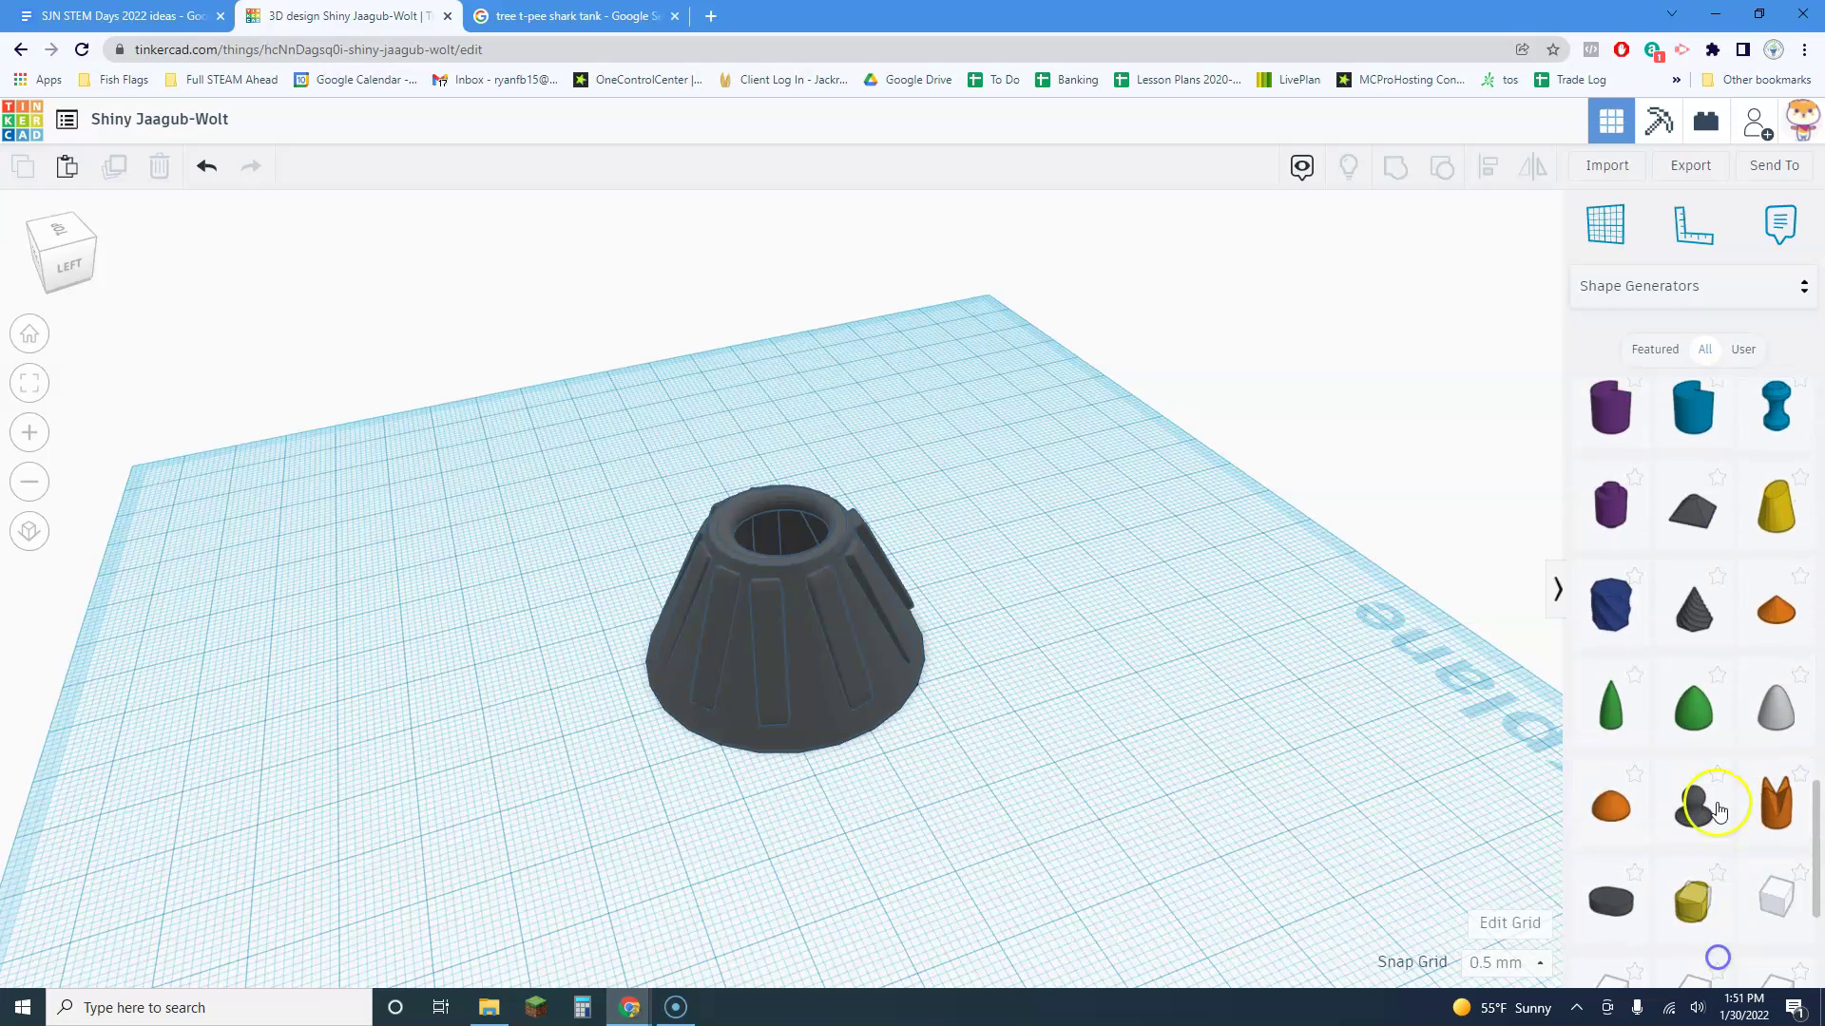
{"action": "scroll", "coordinate": [1711, 684], "scroll_direction": "down", "scroll_amount": 3}
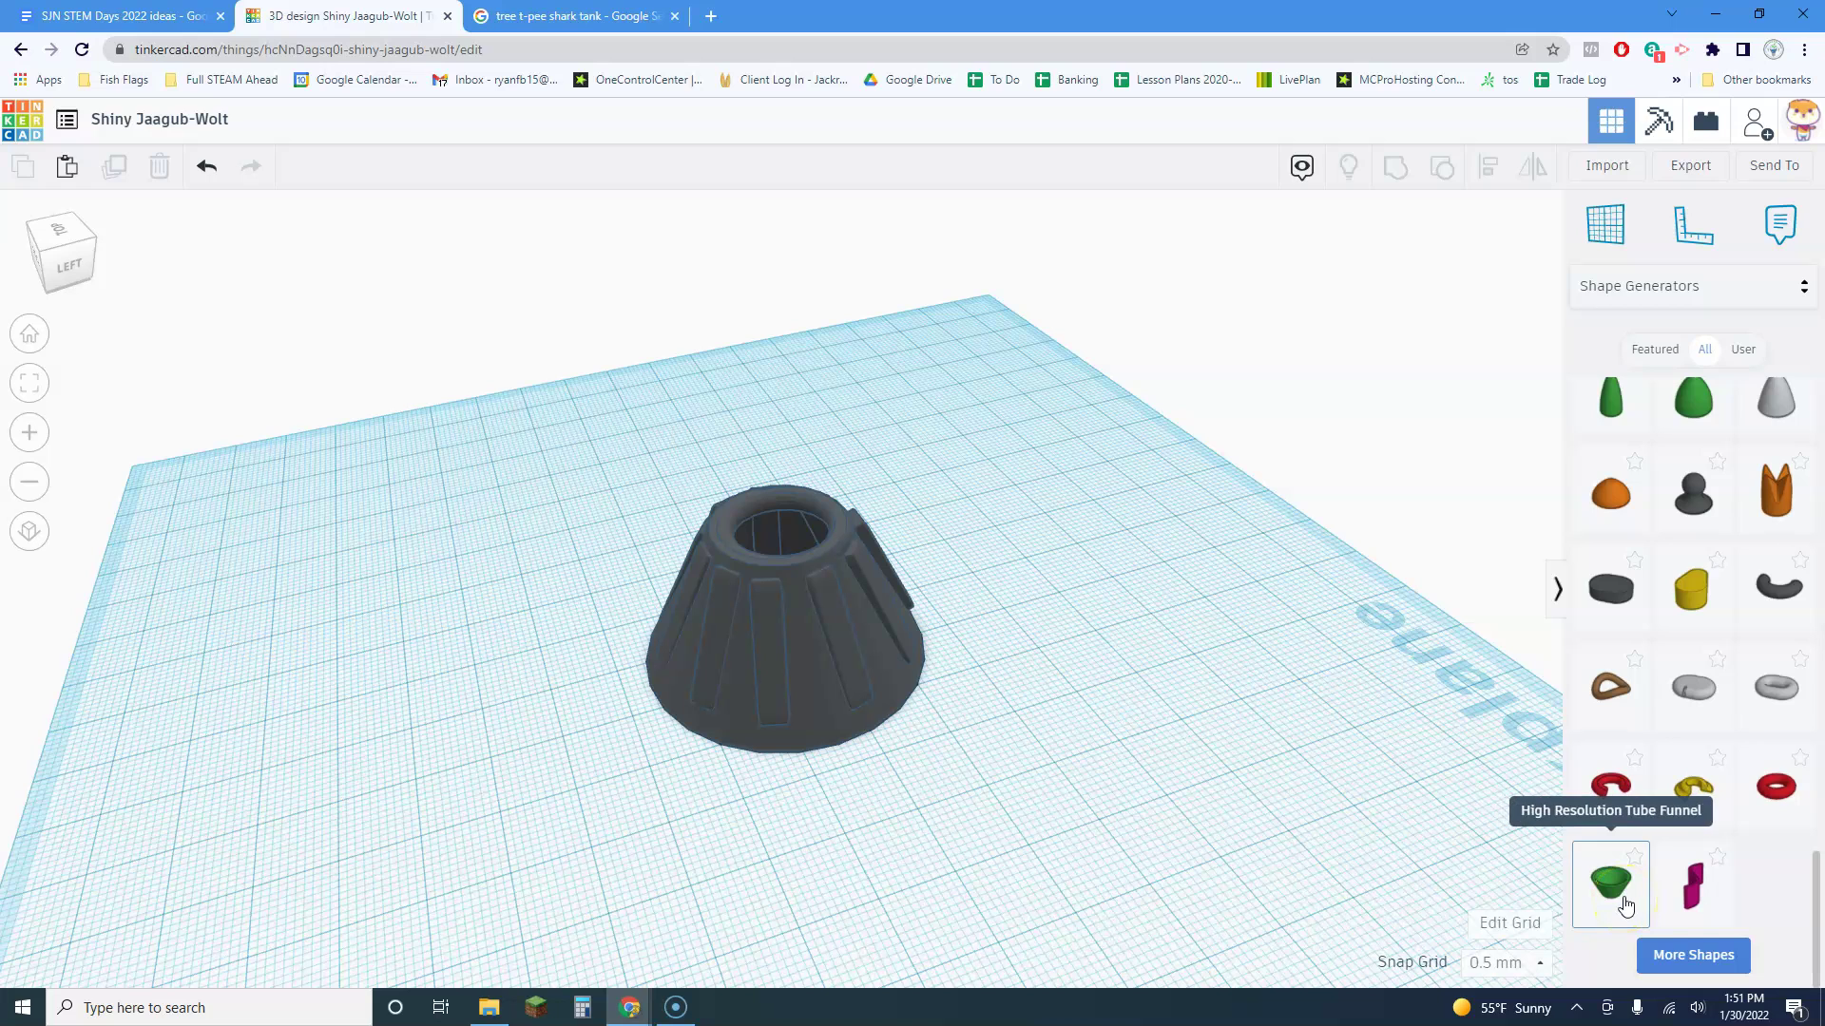
{"action": "left_click", "coordinate": [1692, 954]}
{"action": "scroll", "coordinate": [1701, 722], "scroll_direction": "down", "scroll_amount": 3}
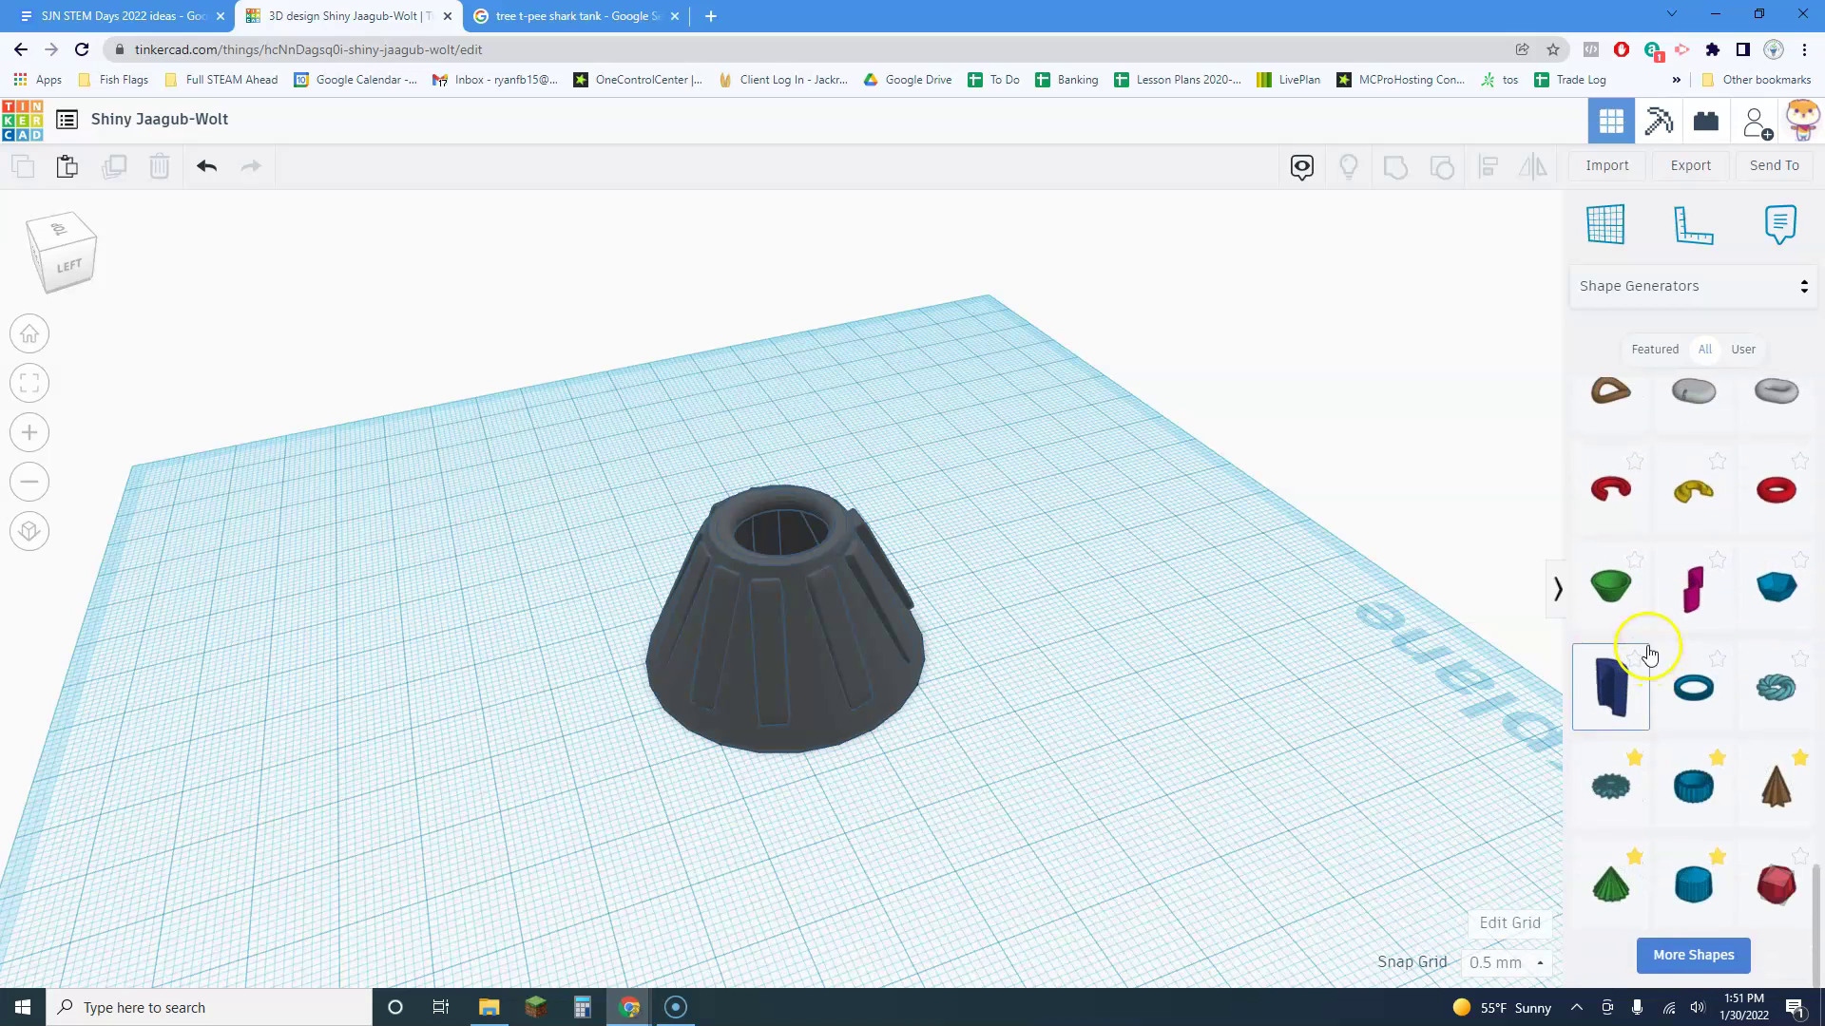
{"action": "left_click", "coordinate": [1706, 955]}
{"action": "scroll", "coordinate": [1684, 779], "scroll_direction": "down", "scroll_amount": 4}
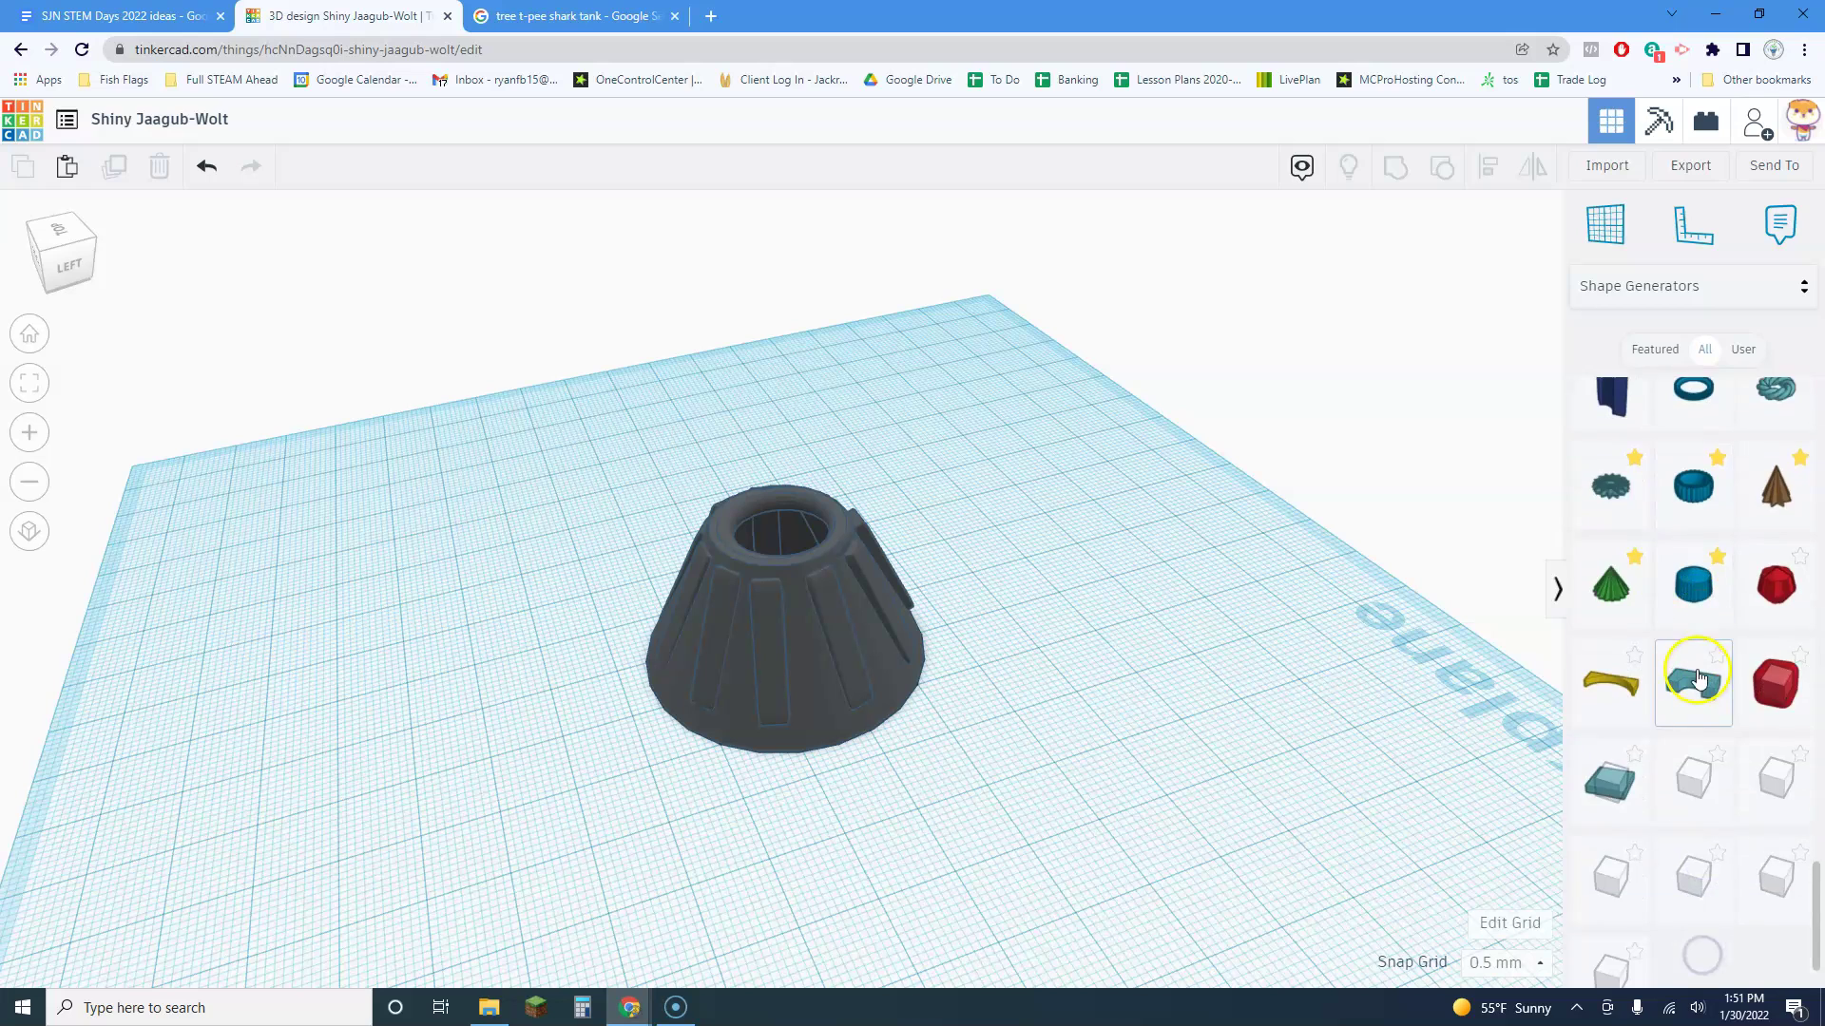
{"action": "left_click", "coordinate": [1725, 955]}
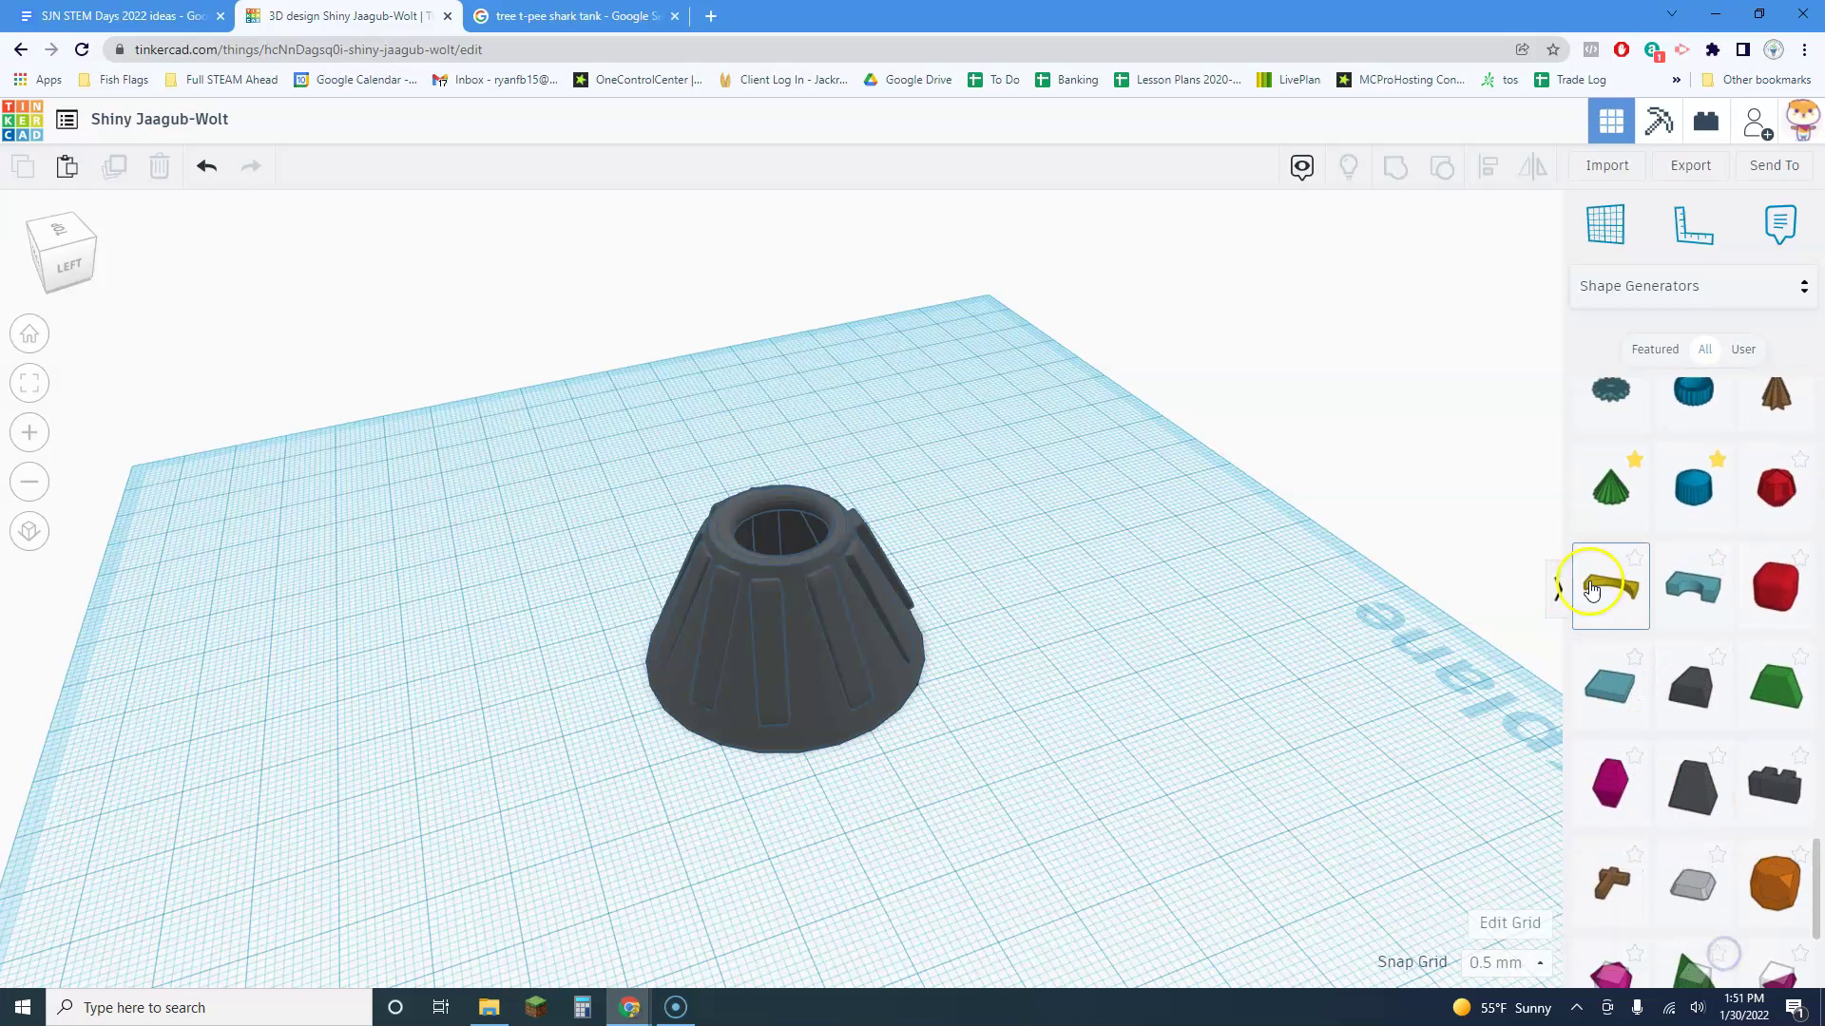
{"action": "scroll", "coordinate": [1675, 609], "scroll_direction": "down", "scroll_amount": 3}
{"action": "left_click", "coordinate": [1744, 958]}
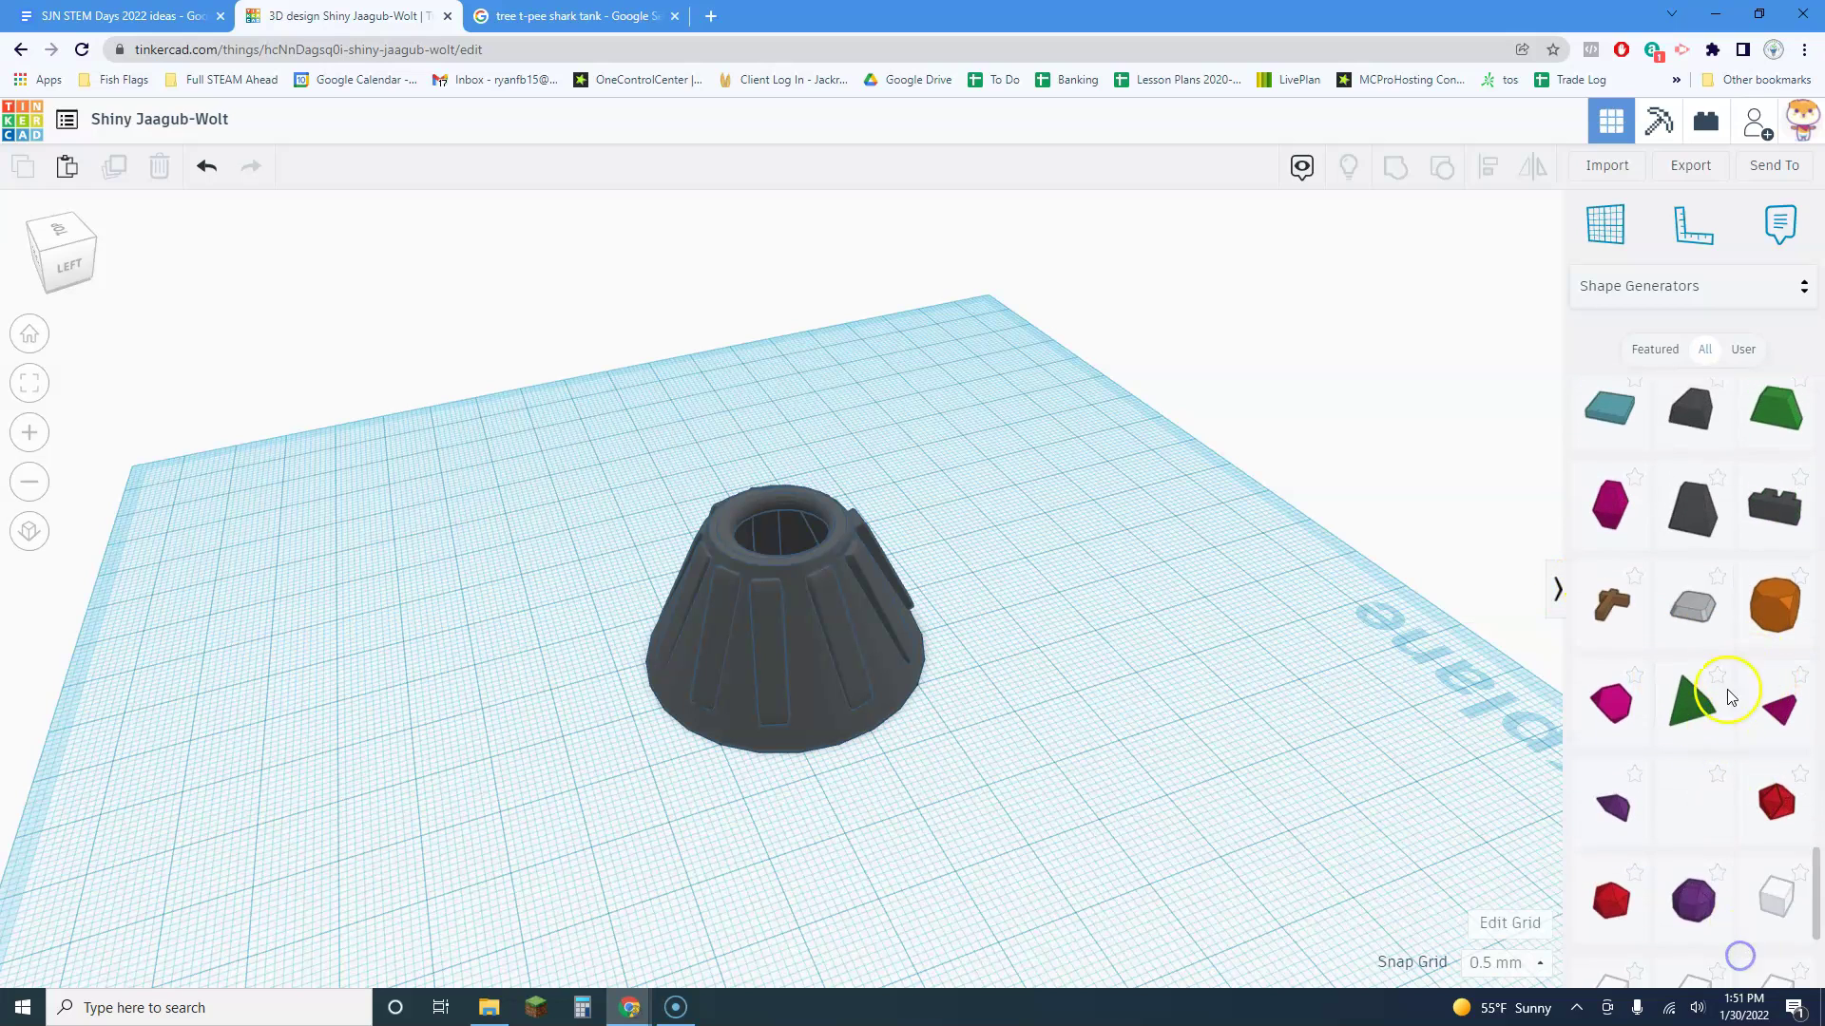
{"action": "scroll", "coordinate": [1715, 686], "scroll_direction": "down", "scroll_amount": 3}
{"action": "left_click", "coordinate": [1752, 948]}
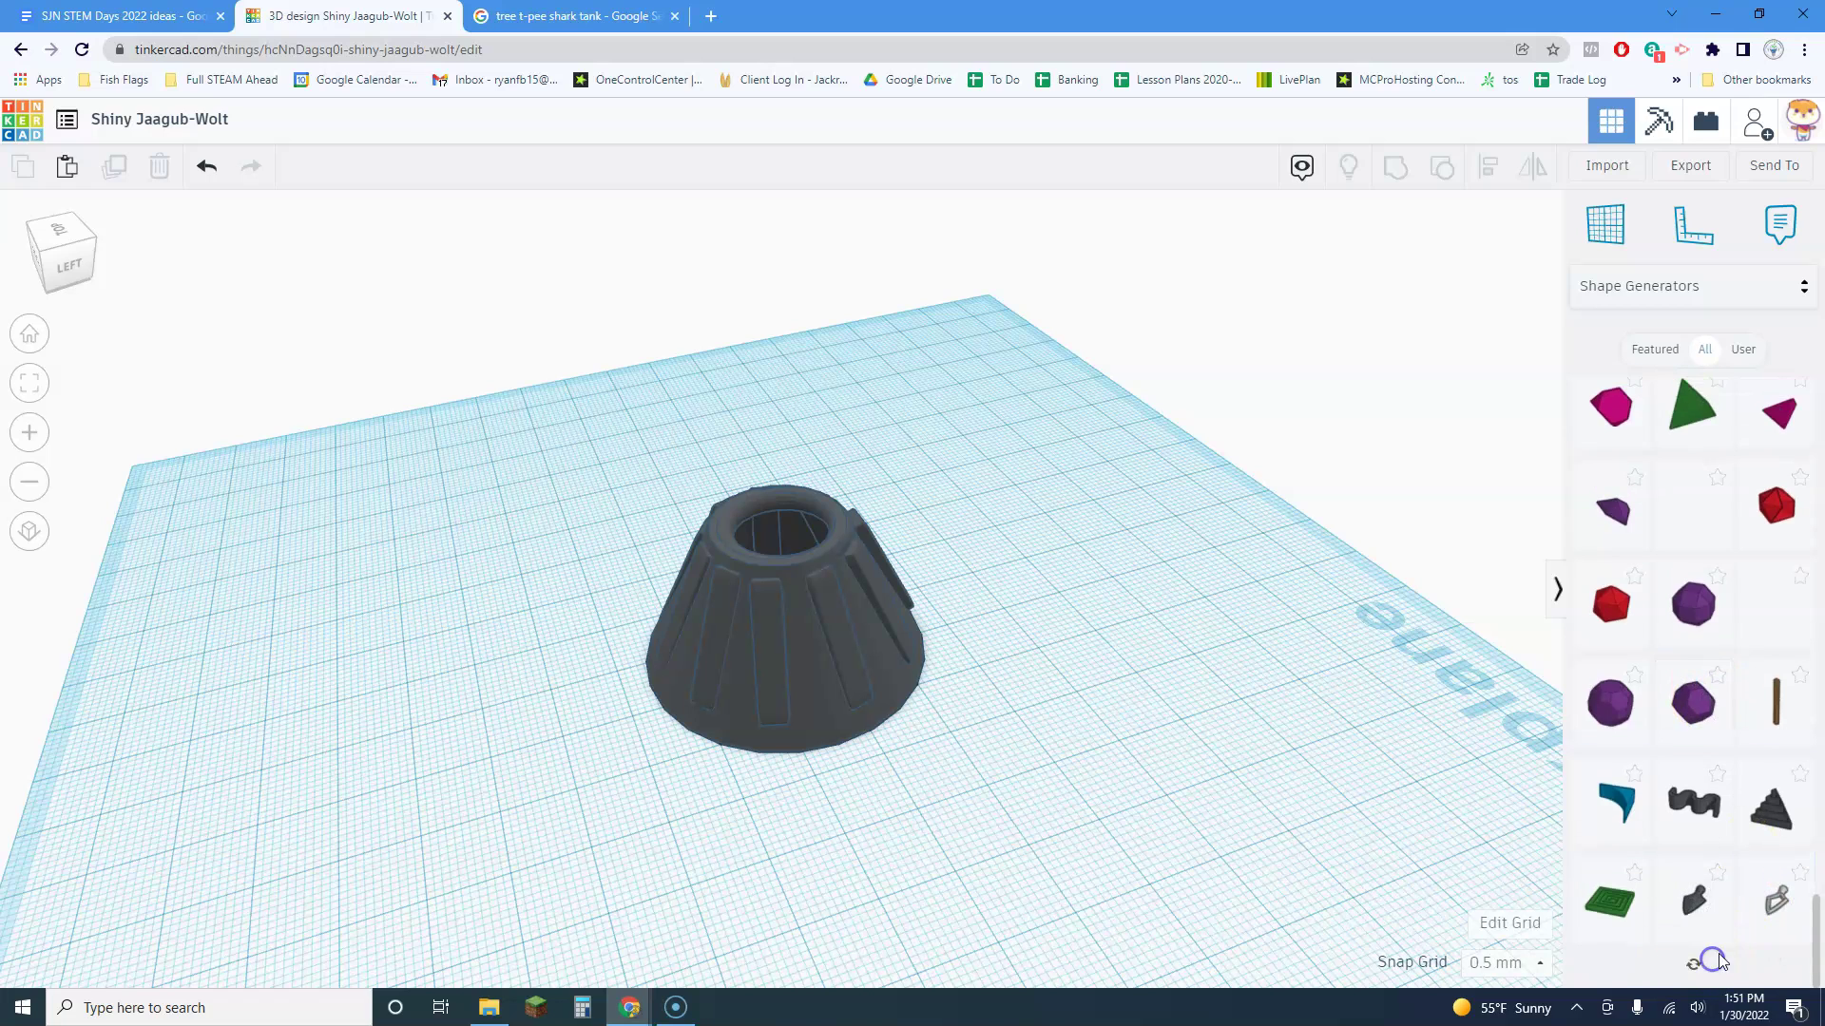
{"action": "scroll", "coordinate": [1670, 745], "scroll_direction": "down", "scroll_amount": 3}
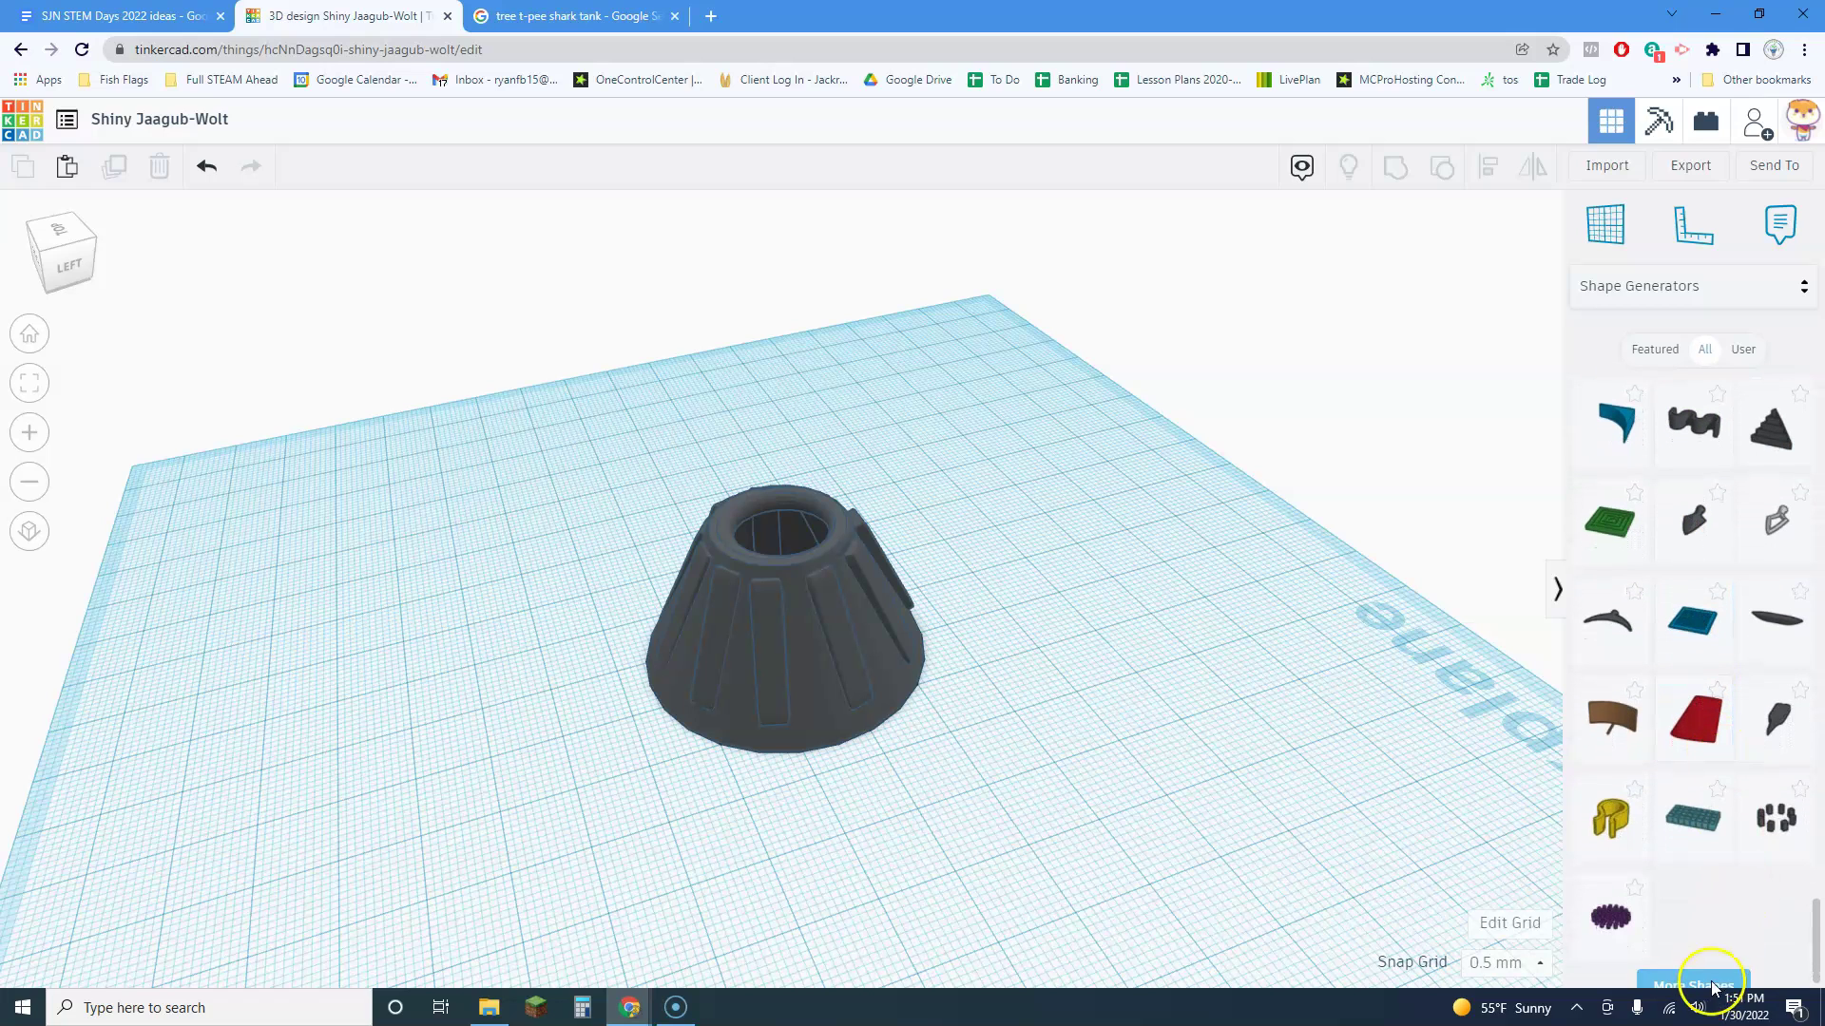
{"action": "scroll", "coordinate": [1702, 786], "scroll_direction": "down", "scroll_amount": 3}
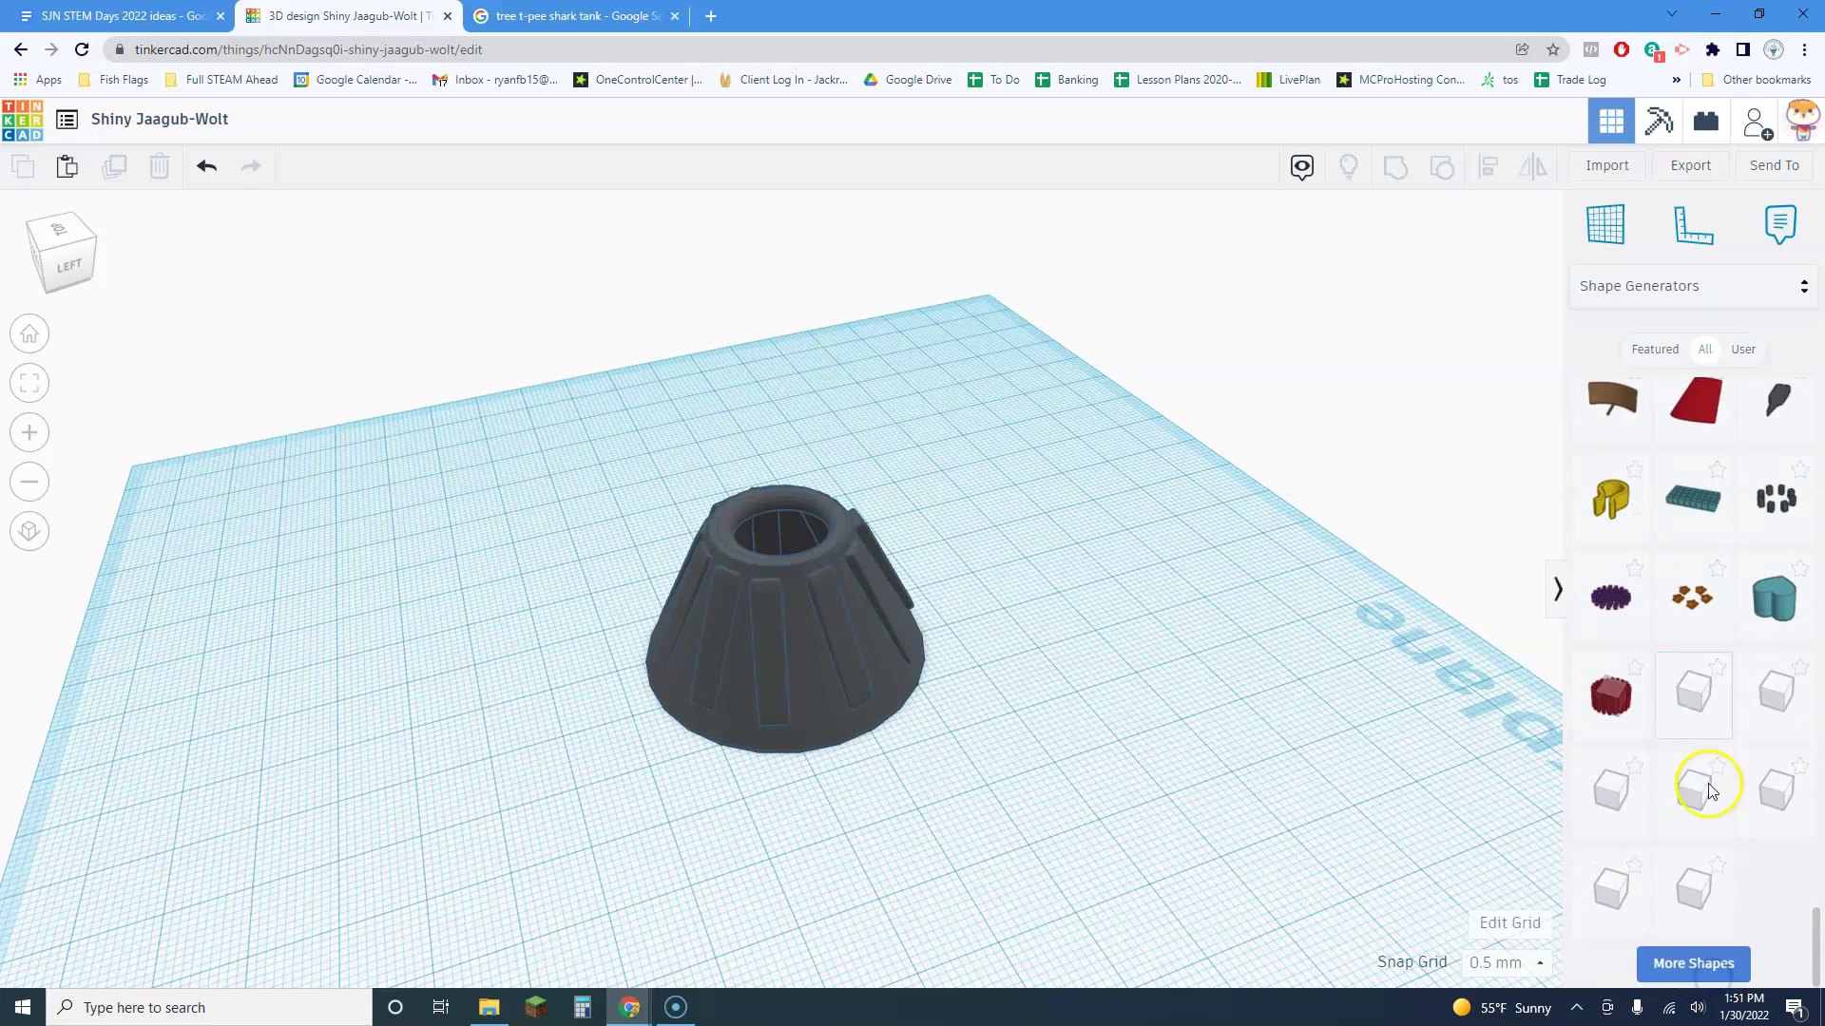
{"action": "left_click", "coordinate": [1718, 955]}
{"action": "scroll", "coordinate": [1702, 631], "scroll_direction": "down", "scroll_amount": 3}
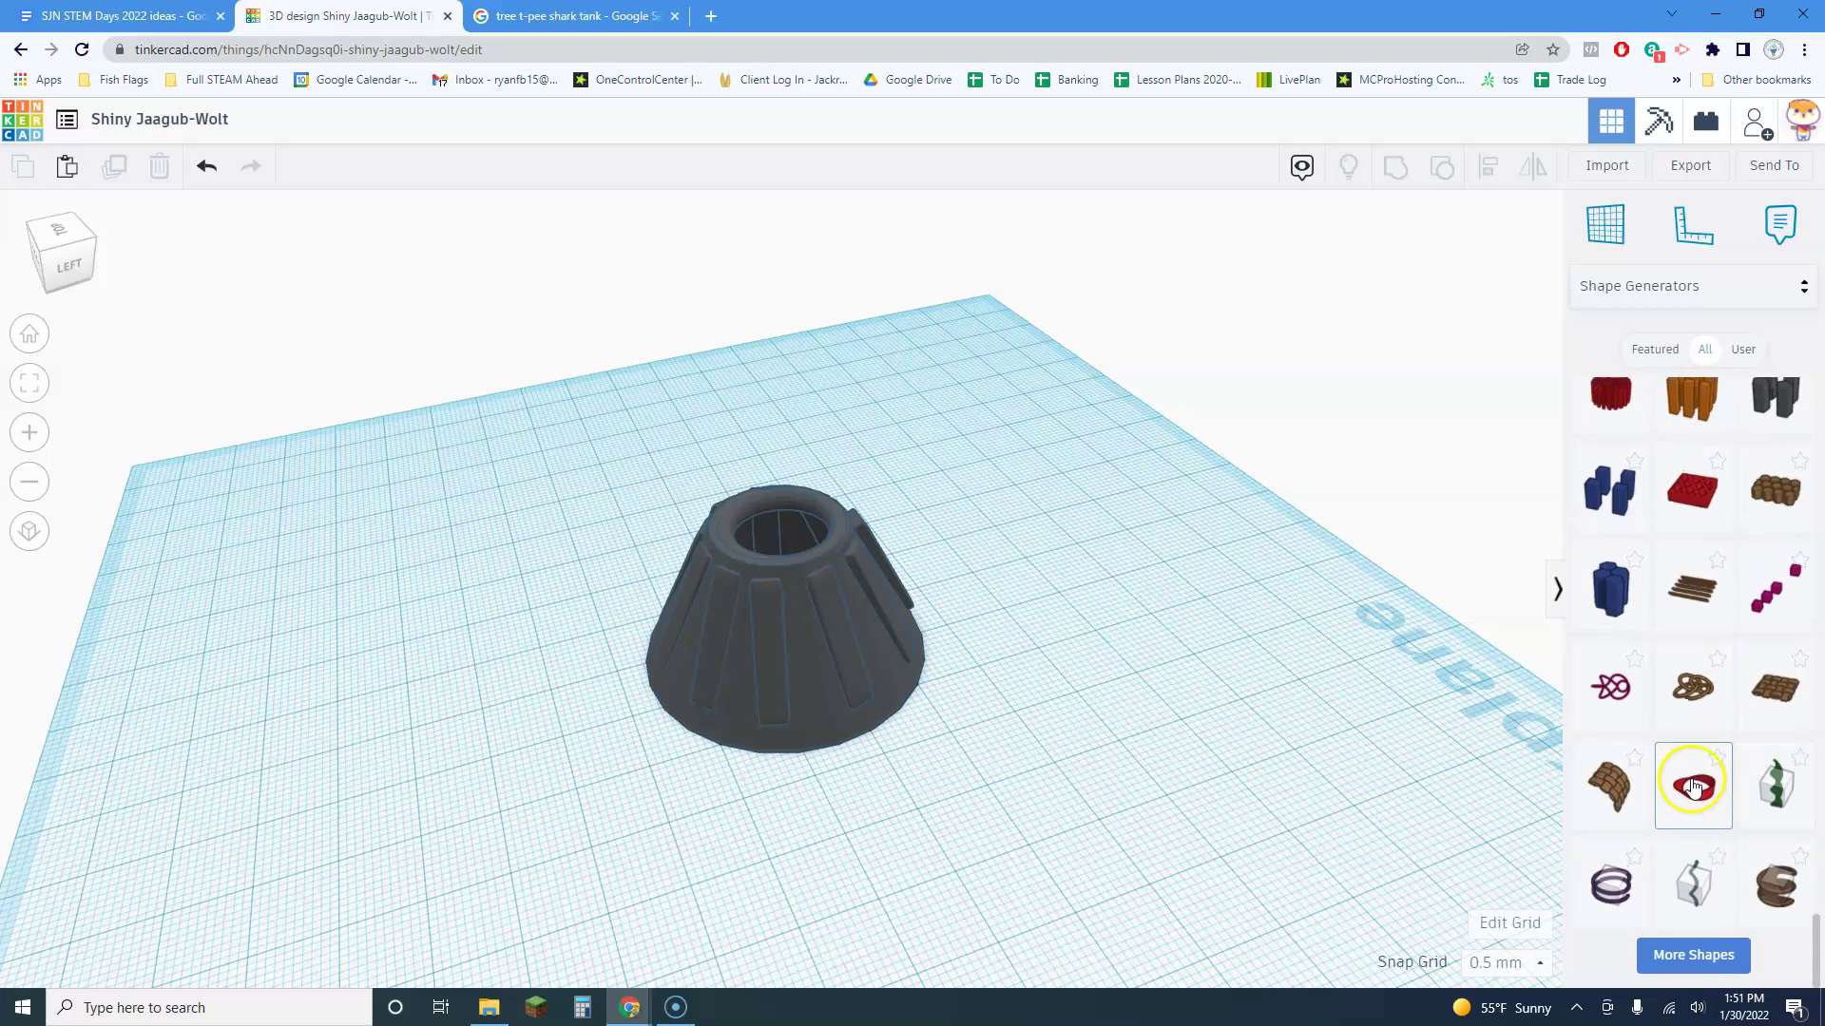
{"action": "scroll", "coordinate": [1670, 725], "scroll_direction": "down", "scroll_amount": 4}
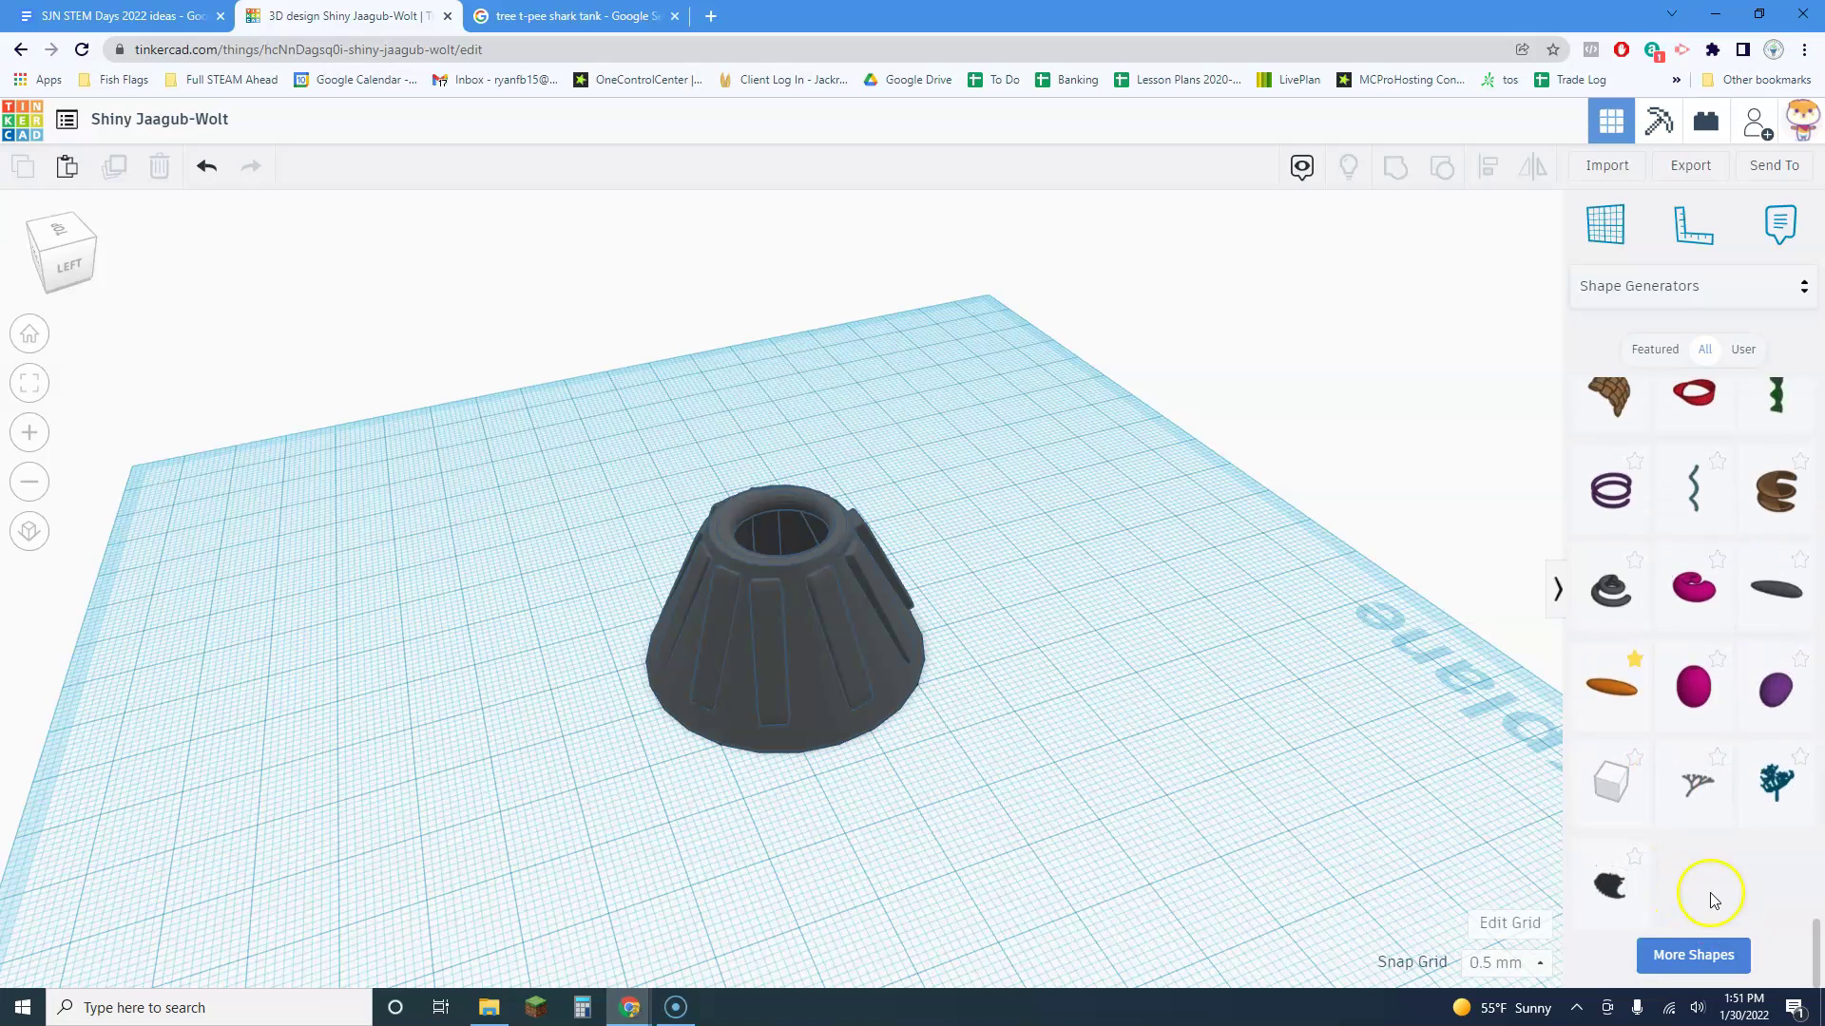
Add a generated branching tree, make it about 119.5 tall, and set it inside the cone
{"action": "left_click_drag", "start_coordinate": [1788, 791], "coordinate": [1003, 678]}
{"action": "scroll", "coordinate": [993, 661], "scroll_direction": "down", "scroll_amount": 4}
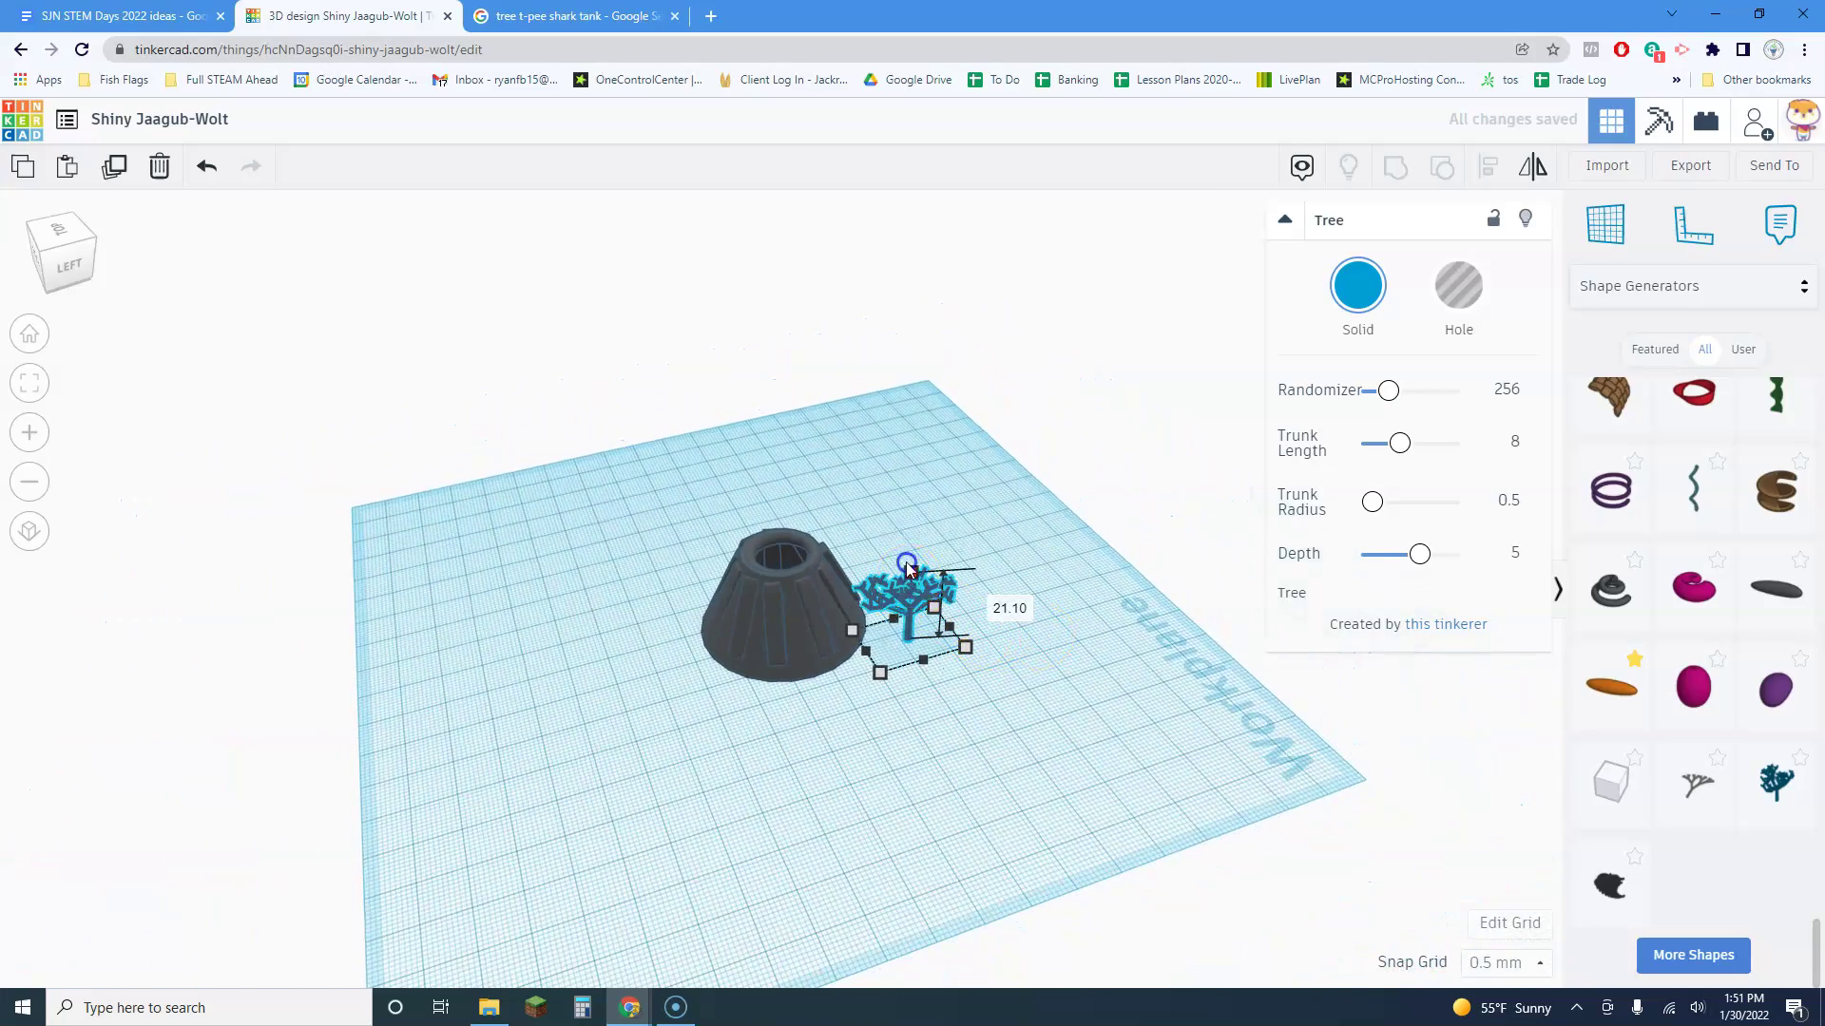
{"action": "left_click_drag", "start_coordinate": [908, 568], "coordinate": [821, 141]}
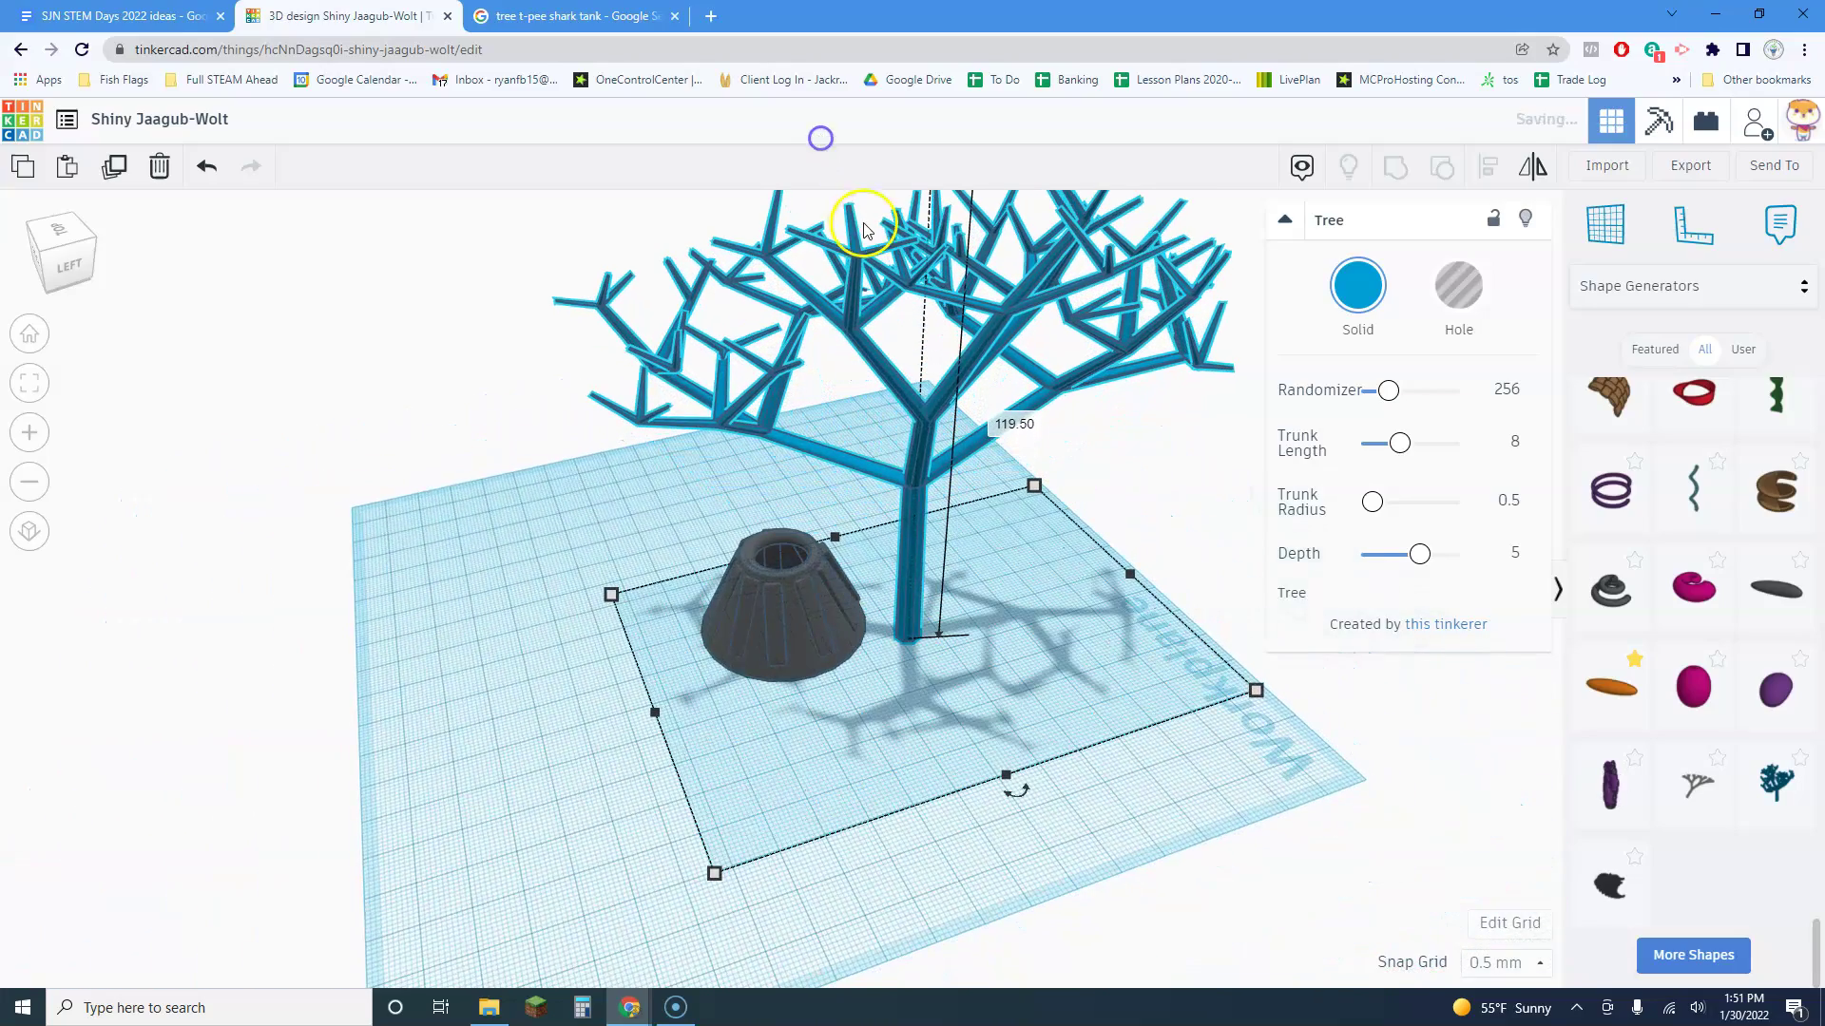
{"action": "left_click_drag", "start_coordinate": [910, 530], "coordinate": [776, 532]}
{"action": "left_click", "coordinate": [909, 549]}
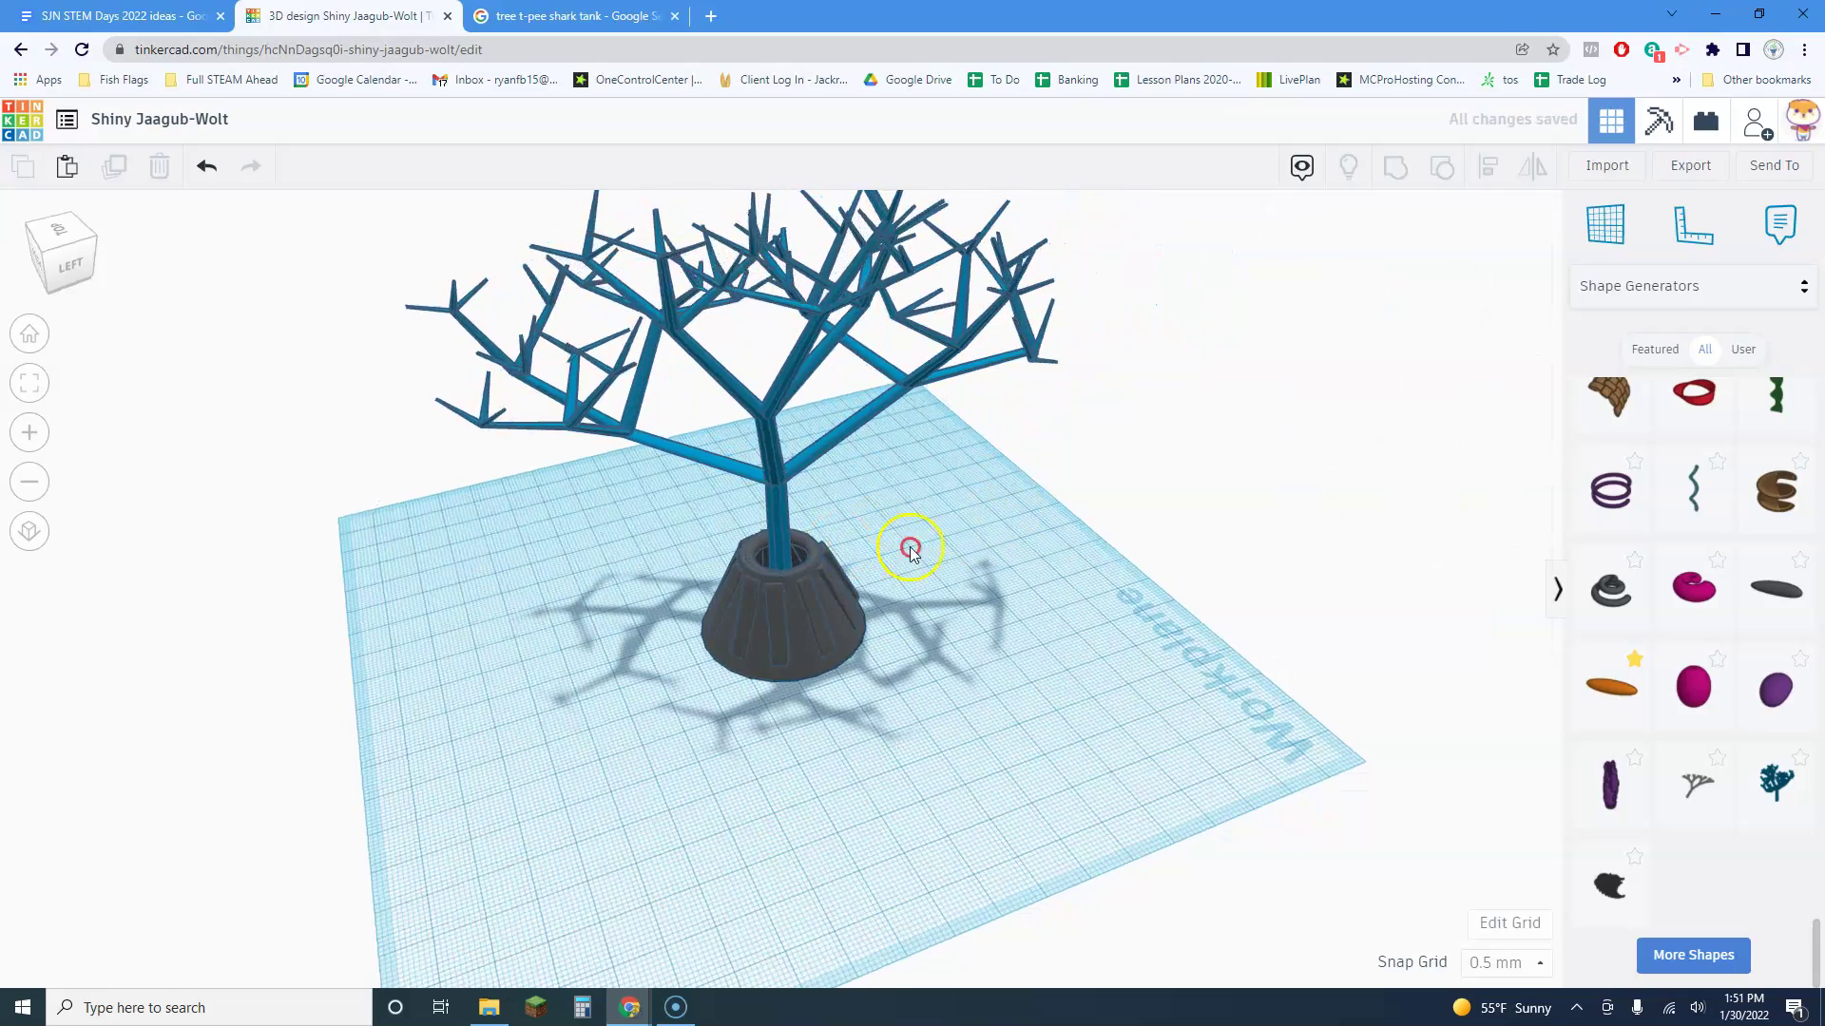
{"action": "right_click_drag", "start_coordinate": [910, 549], "coordinate": [1018, 500]}
Colour the tree brown and orbit around to inspect it standing in the cone
{"action": "left_click", "coordinate": [802, 408]}
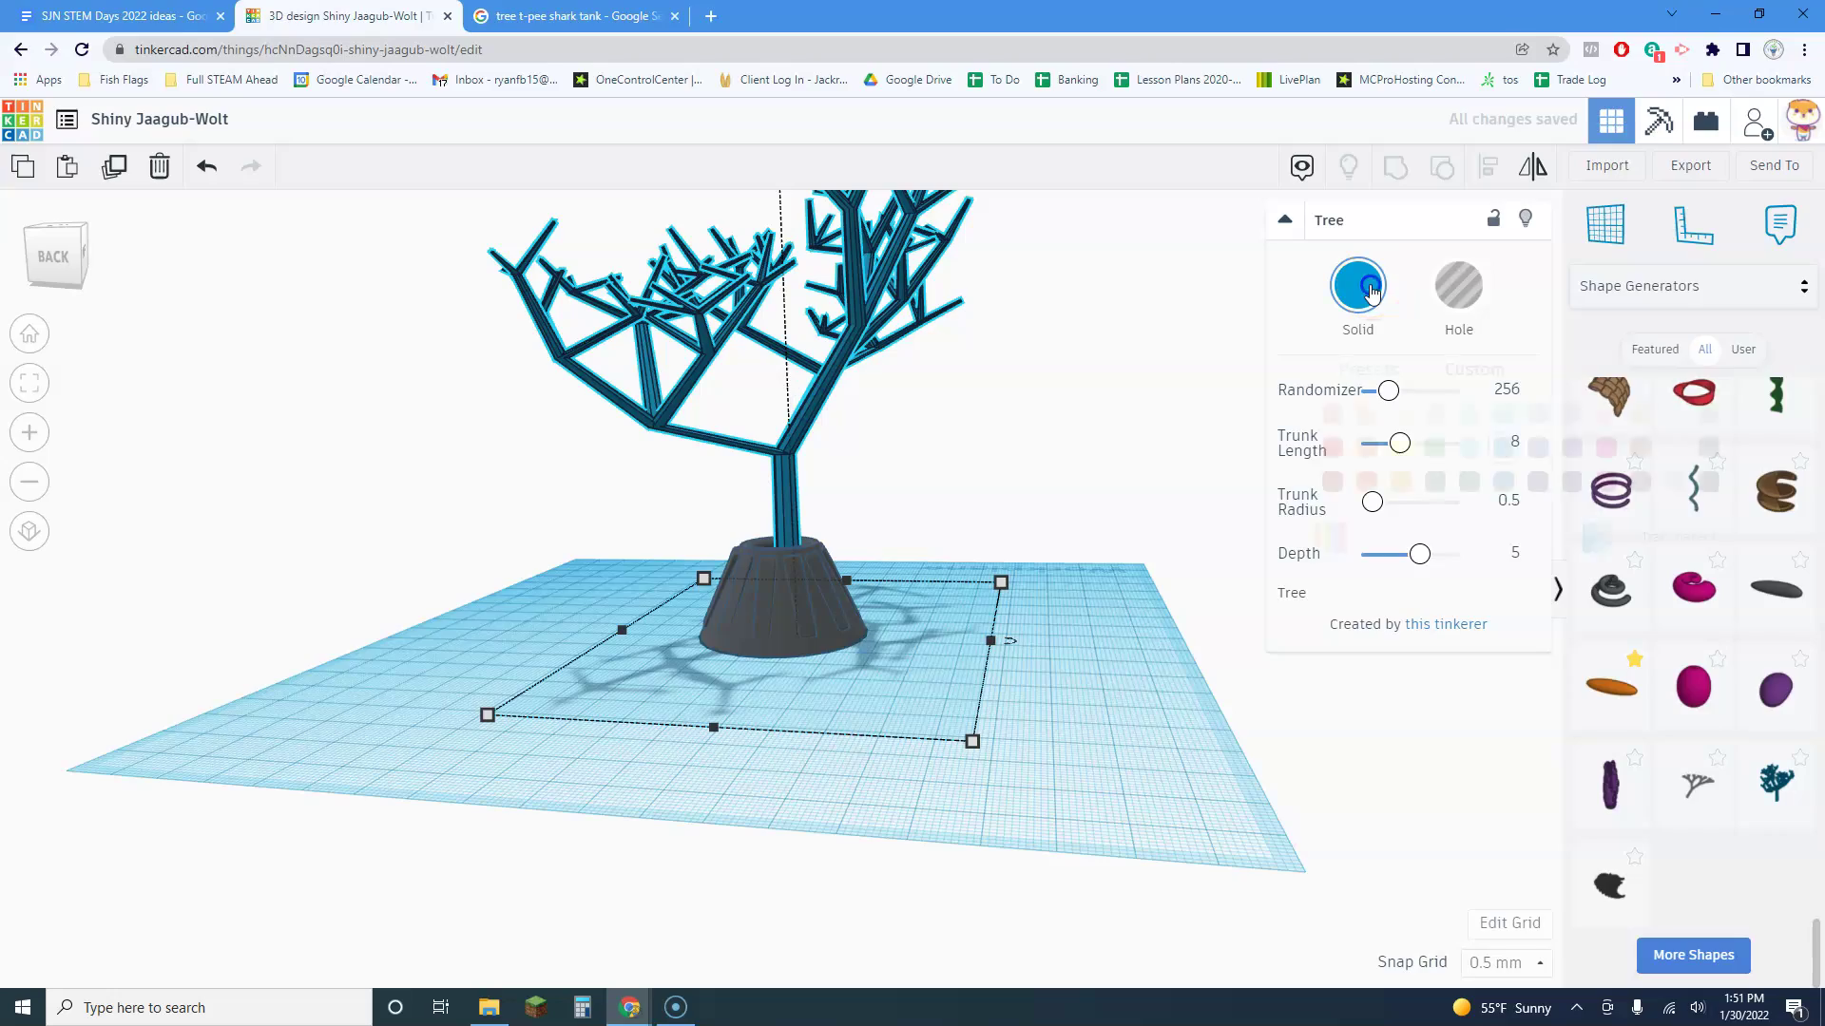
{"action": "left_click", "coordinate": [1640, 448]}
{"action": "left_click", "coordinate": [1018, 533]}
{"action": "right_click_drag", "start_coordinate": [1017, 533], "coordinate": [920, 632]}
{"action": "scroll", "coordinate": [920, 632], "scroll_direction": "up", "scroll_amount": 5}
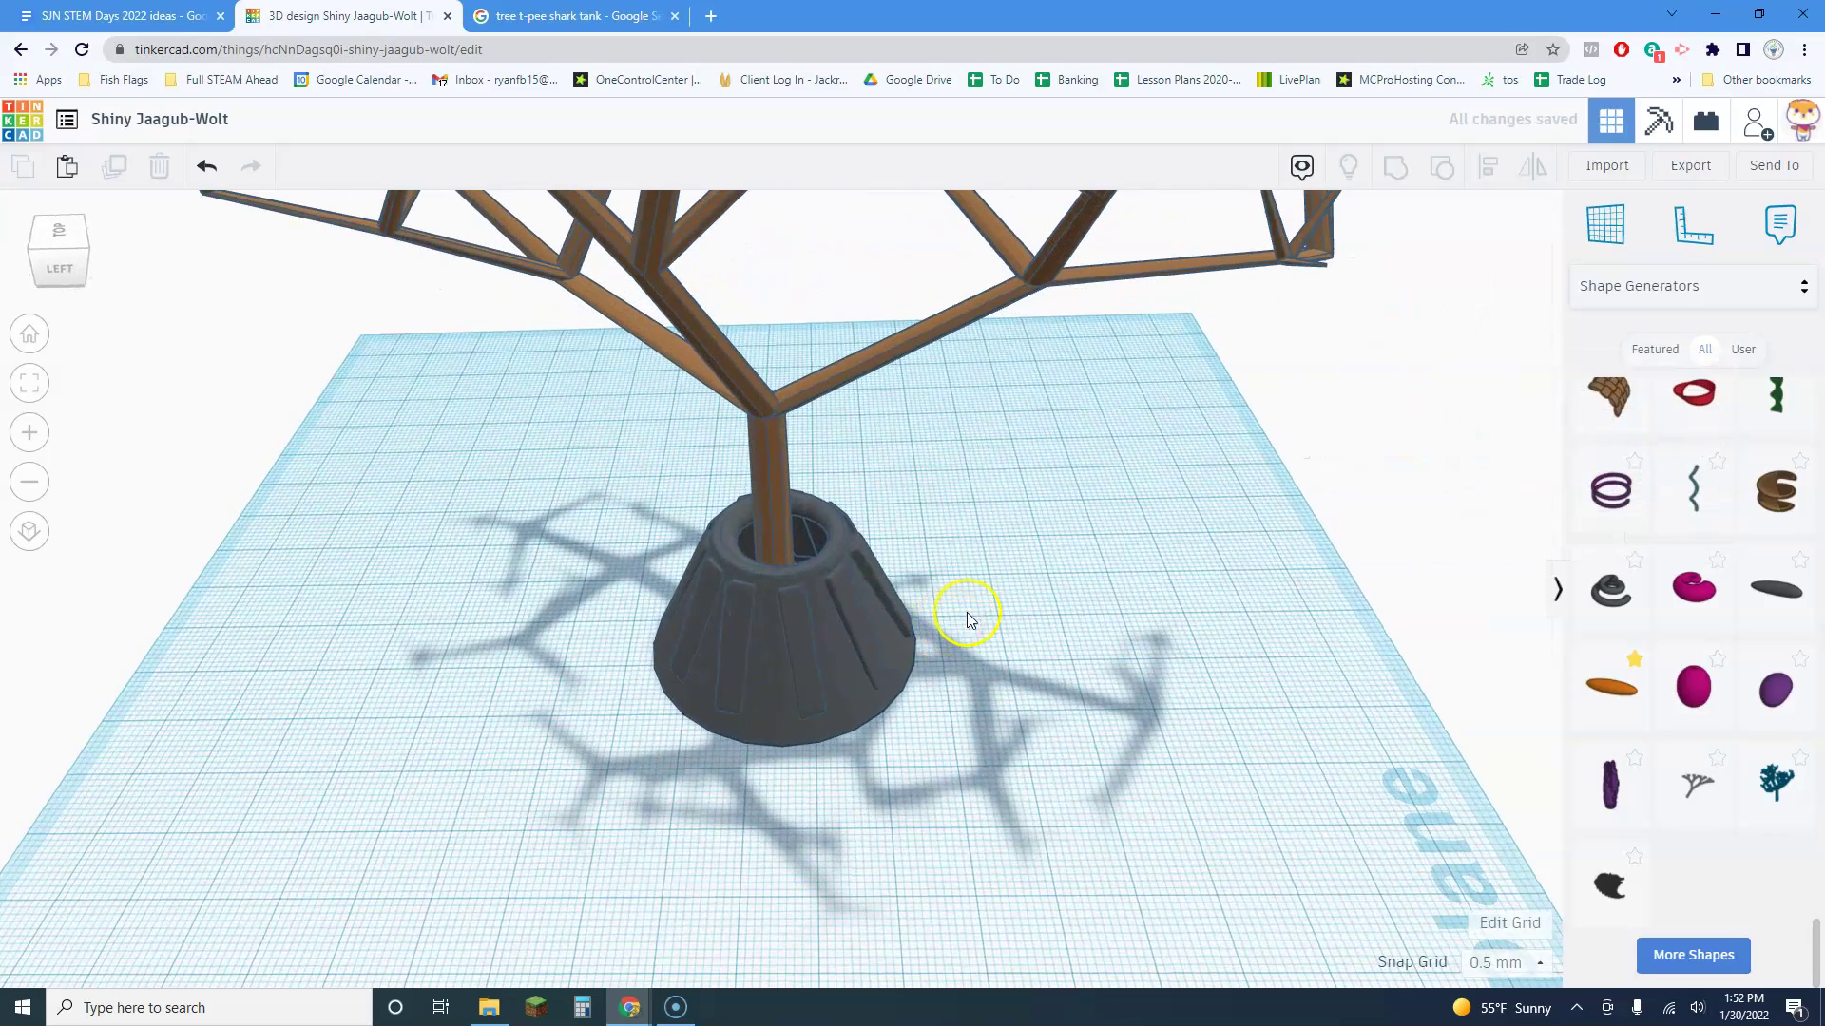
{"action": "scroll", "coordinate": [926, 585], "scroll_direction": "down", "scroll_amount": 4}
{"action": "right_click_drag", "start_coordinate": [917, 583], "coordinate": [977, 598]}
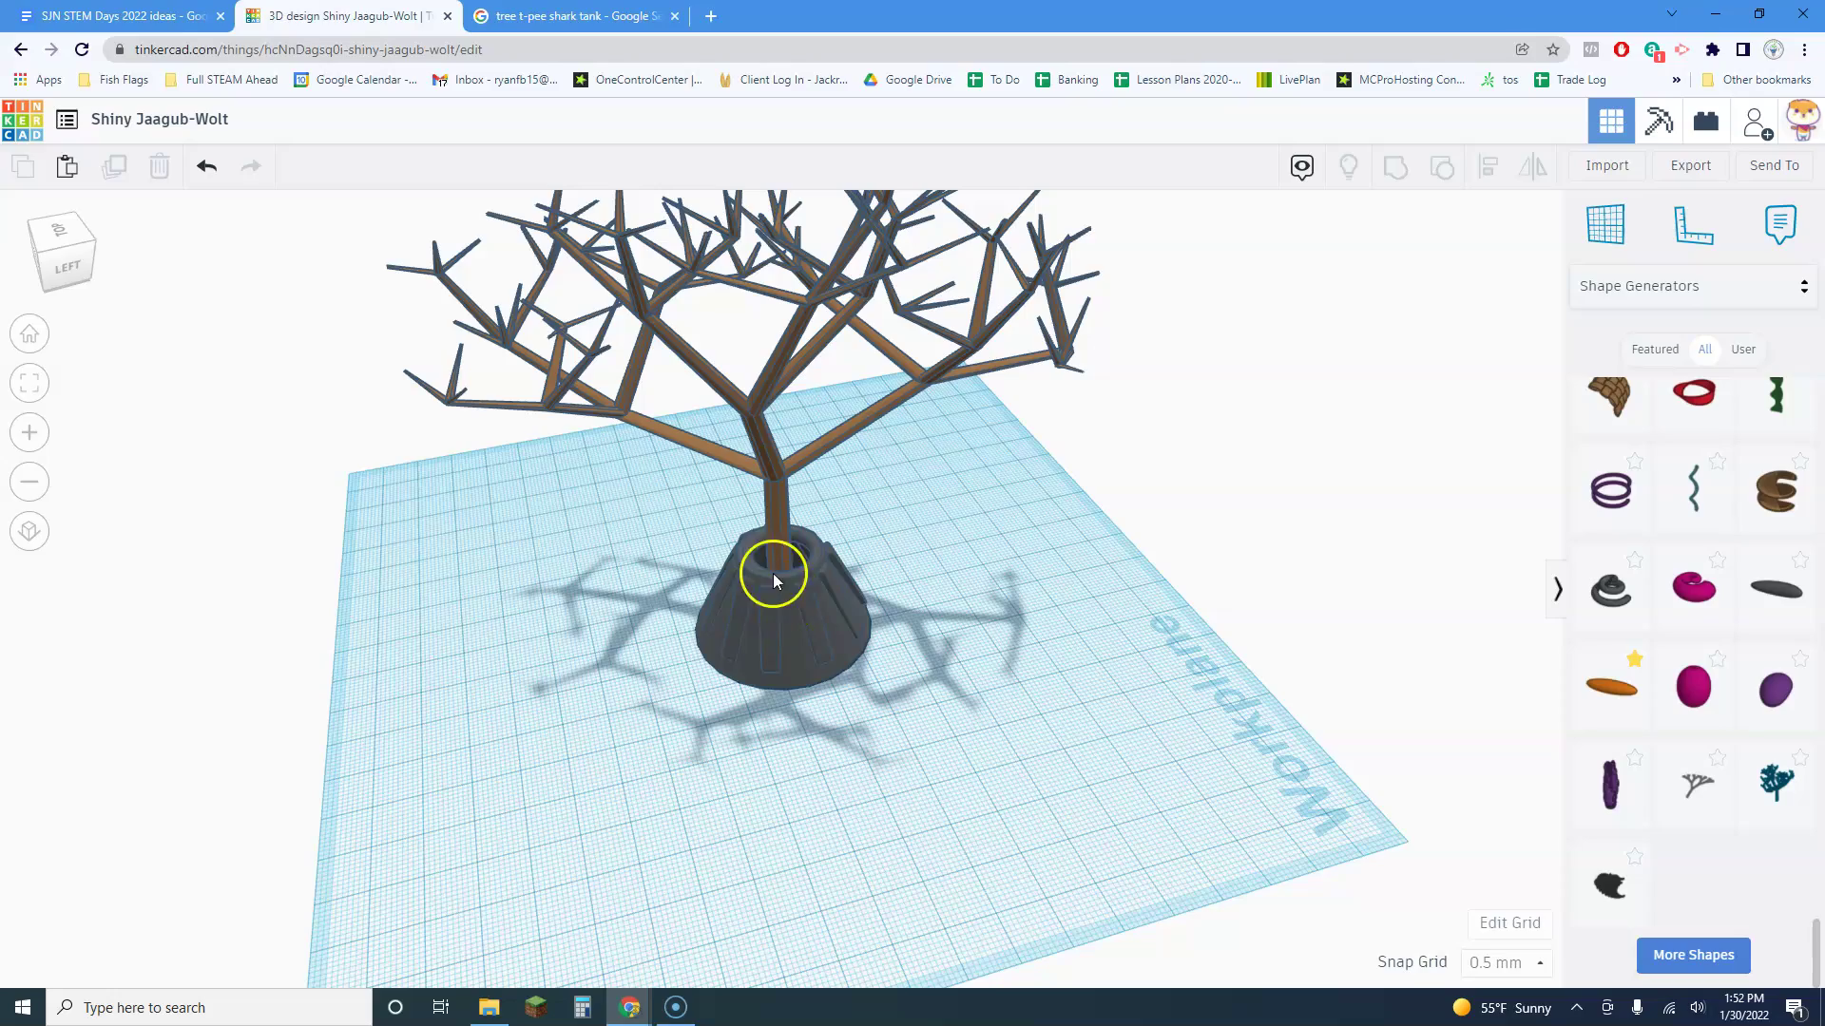
{"action": "scroll", "coordinate": [764, 615], "scroll_direction": "up", "scroll_amount": 5}
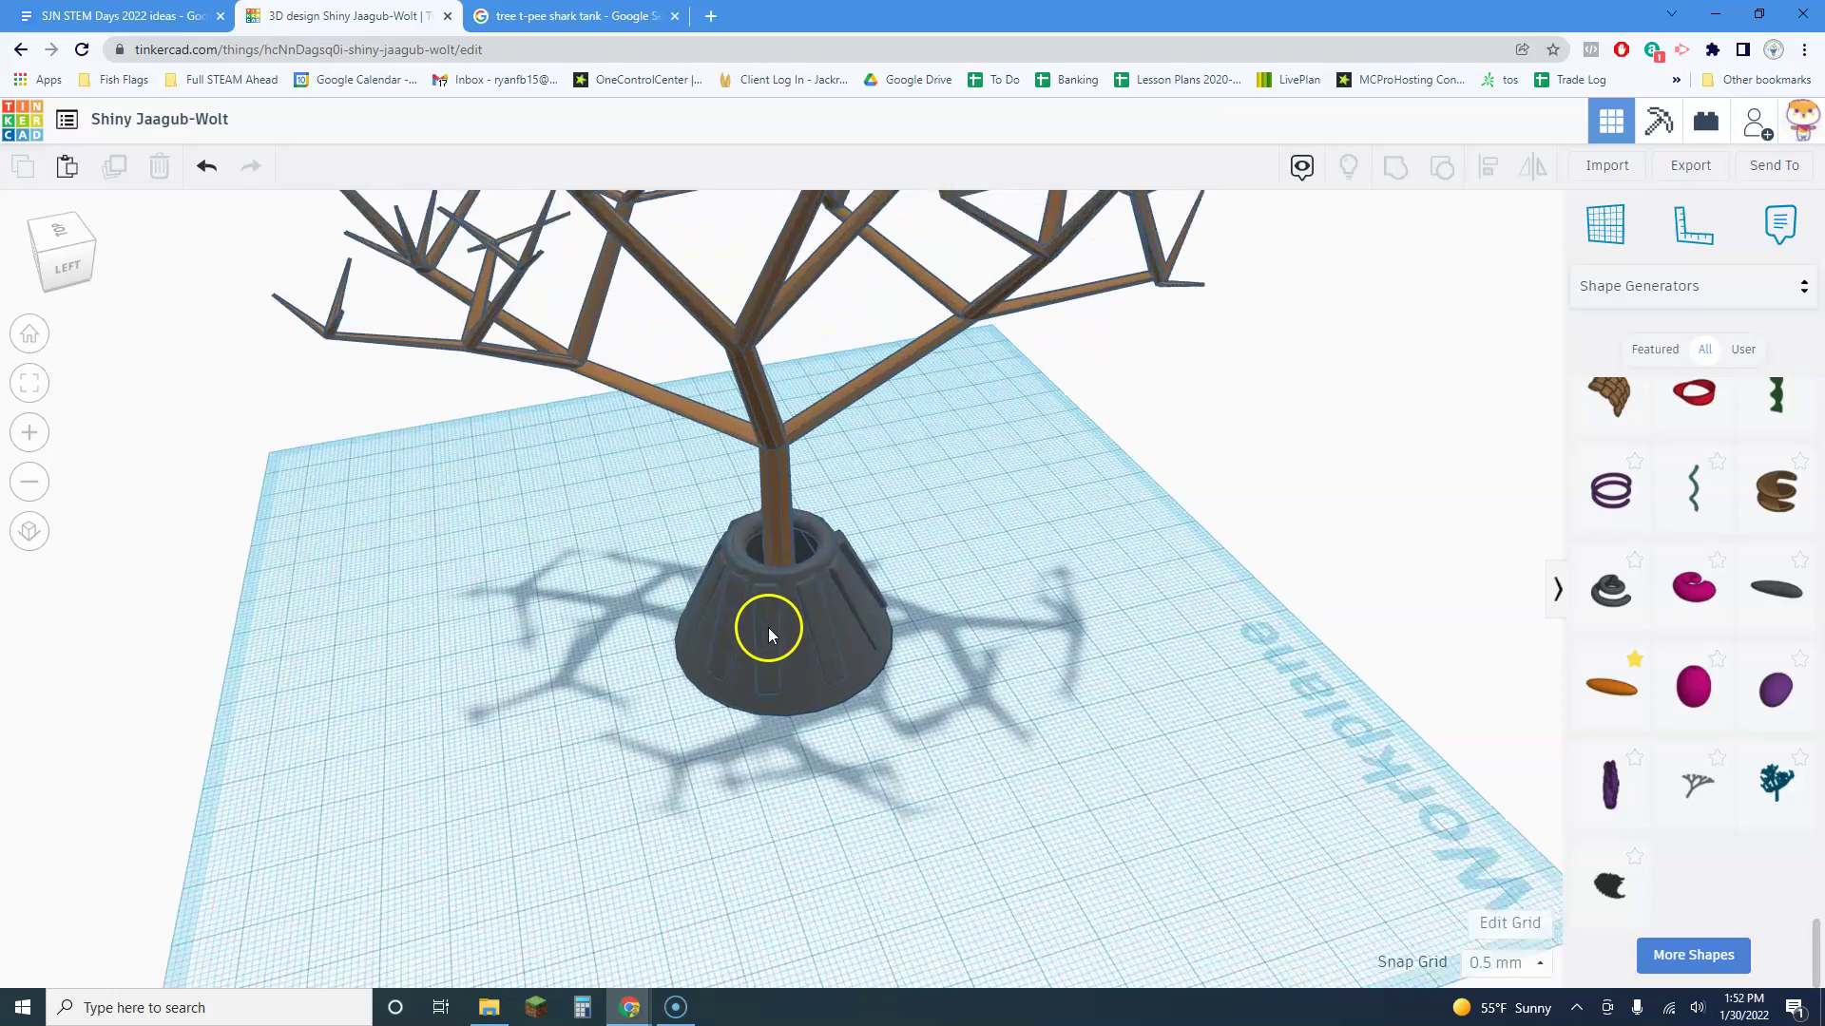
{"action": "scroll", "coordinate": [757, 622], "scroll_direction": "down", "scroll_amount": 3}
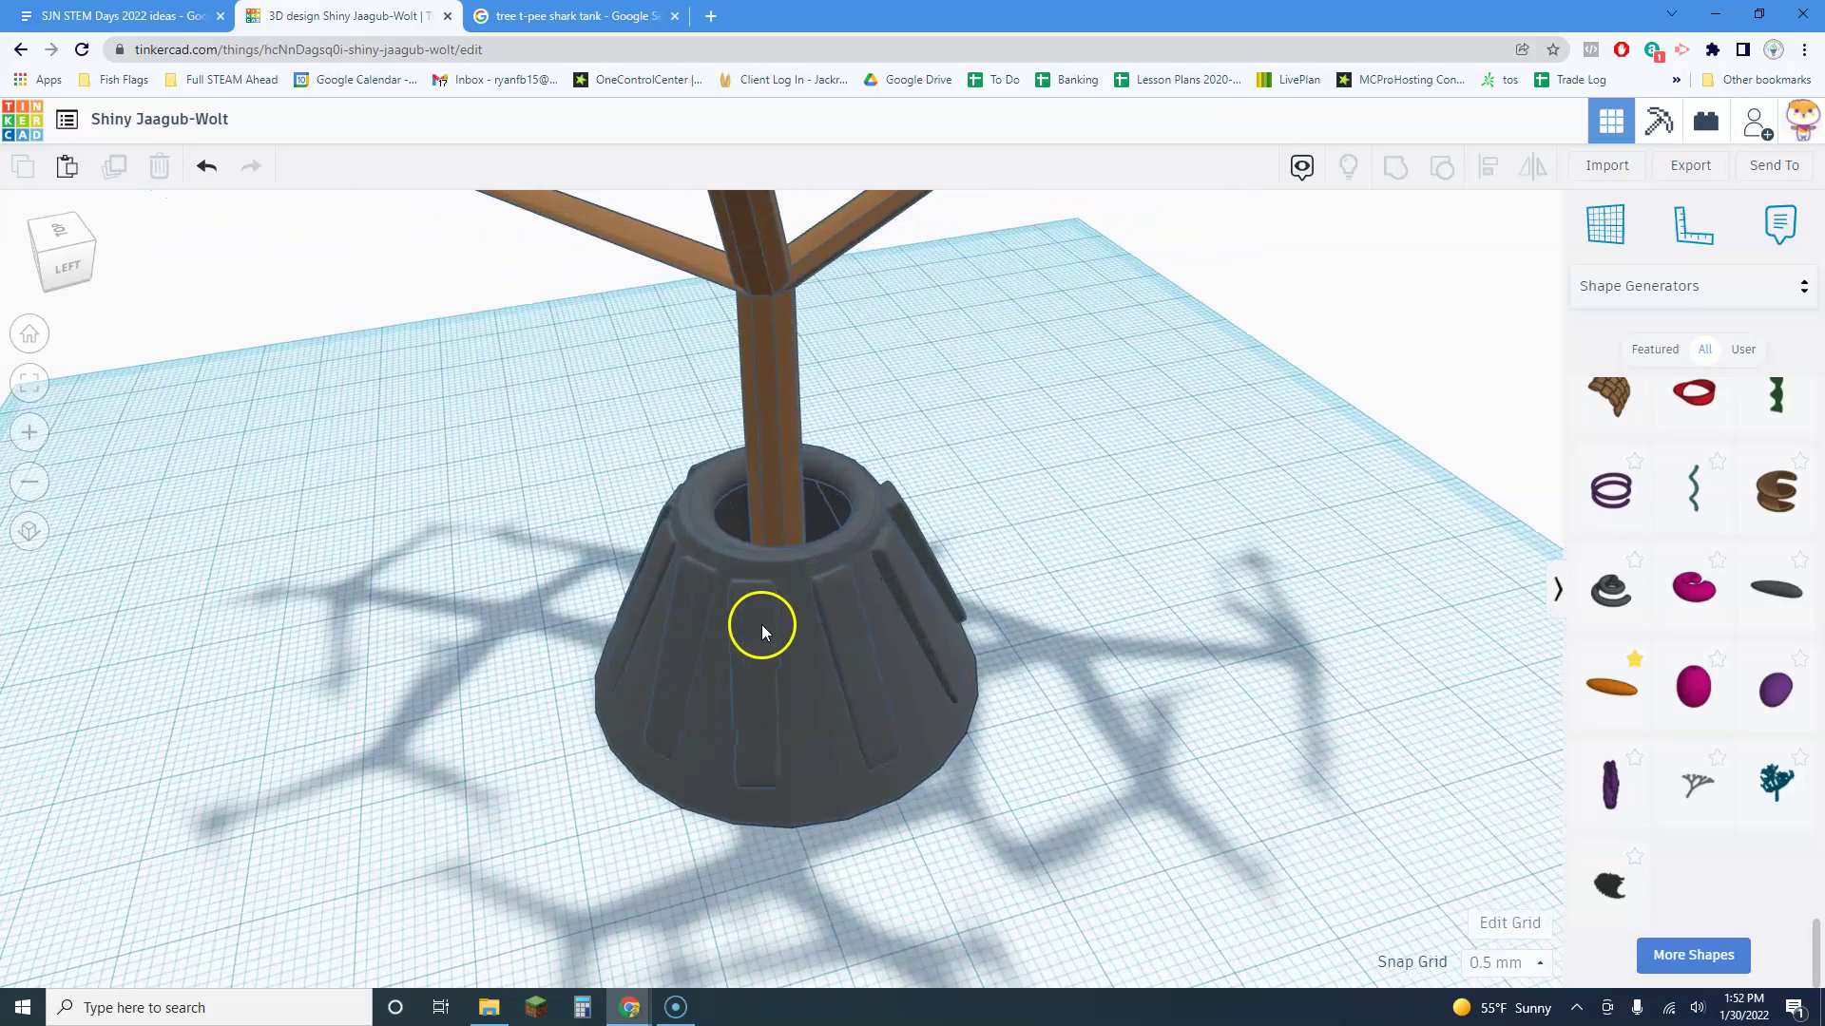
{"action": "right_click_drag", "start_coordinate": [685, 631], "coordinate": [998, 646]}
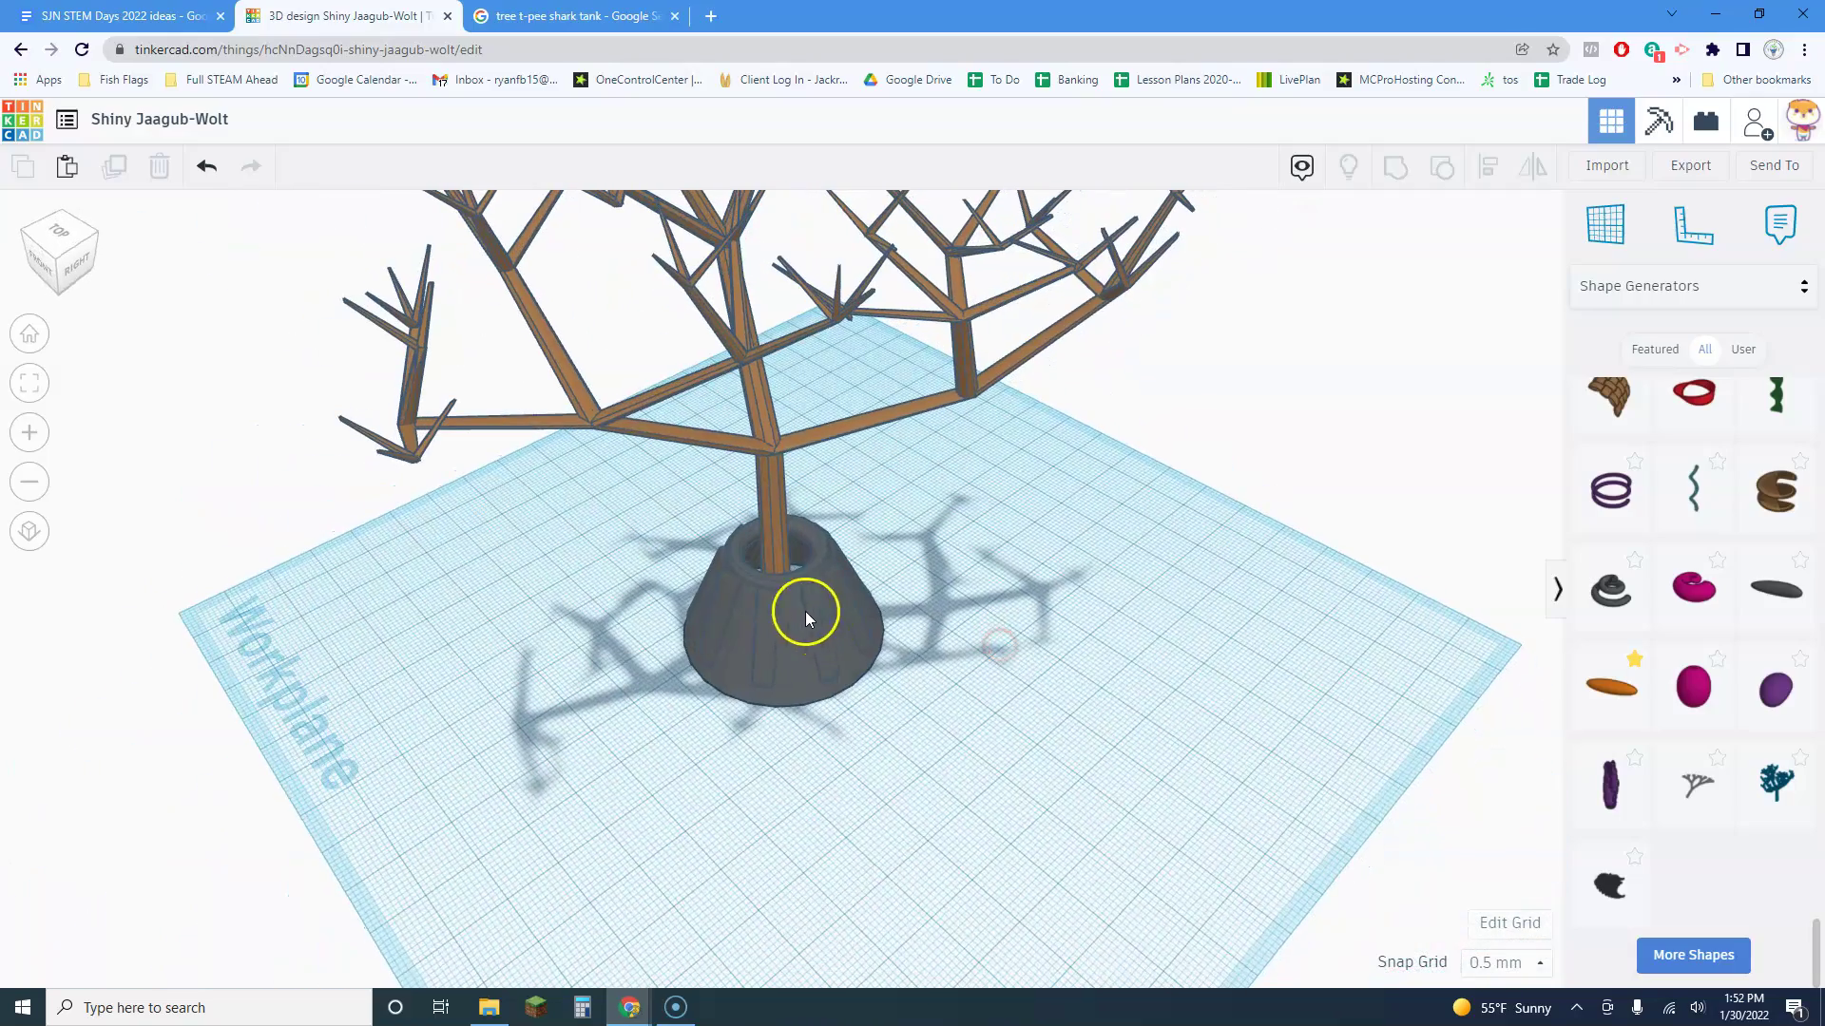
{"action": "scroll", "coordinate": [548, 562], "scroll_direction": "down", "scroll_amount": 3}
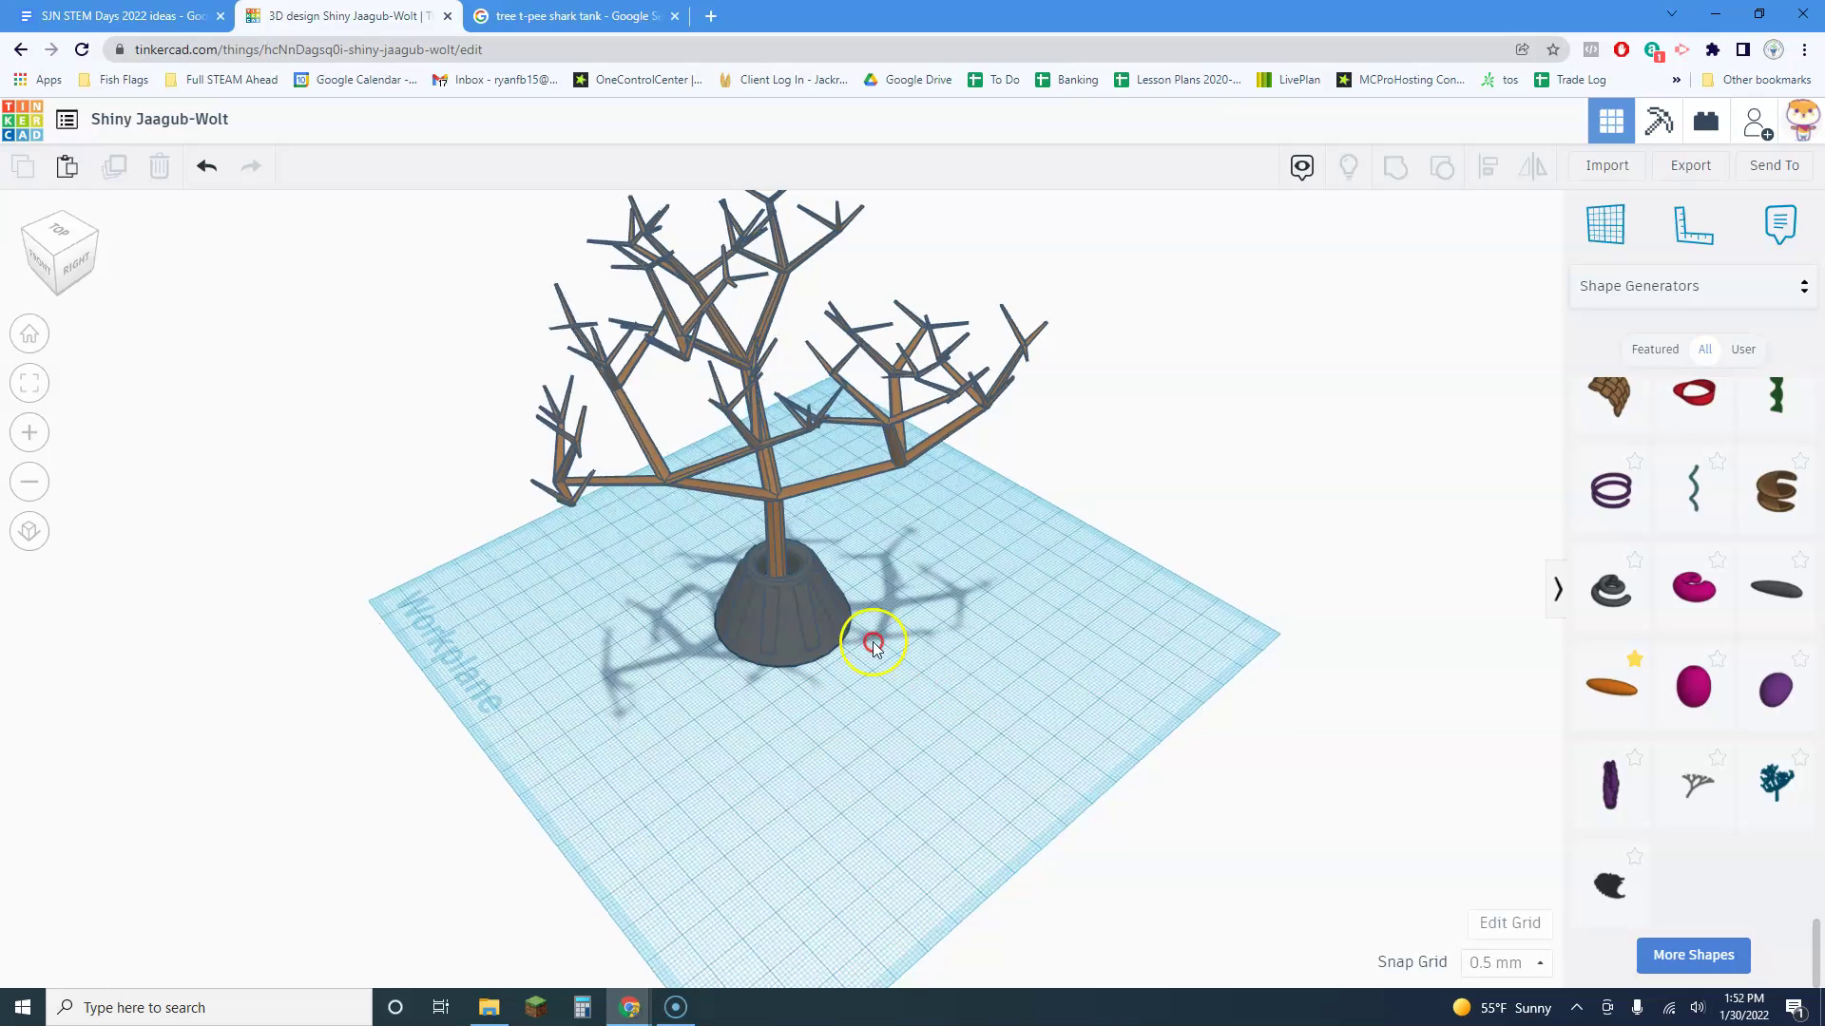
{"action": "right_click_drag", "start_coordinate": [864, 635], "coordinate": [858, 625]}
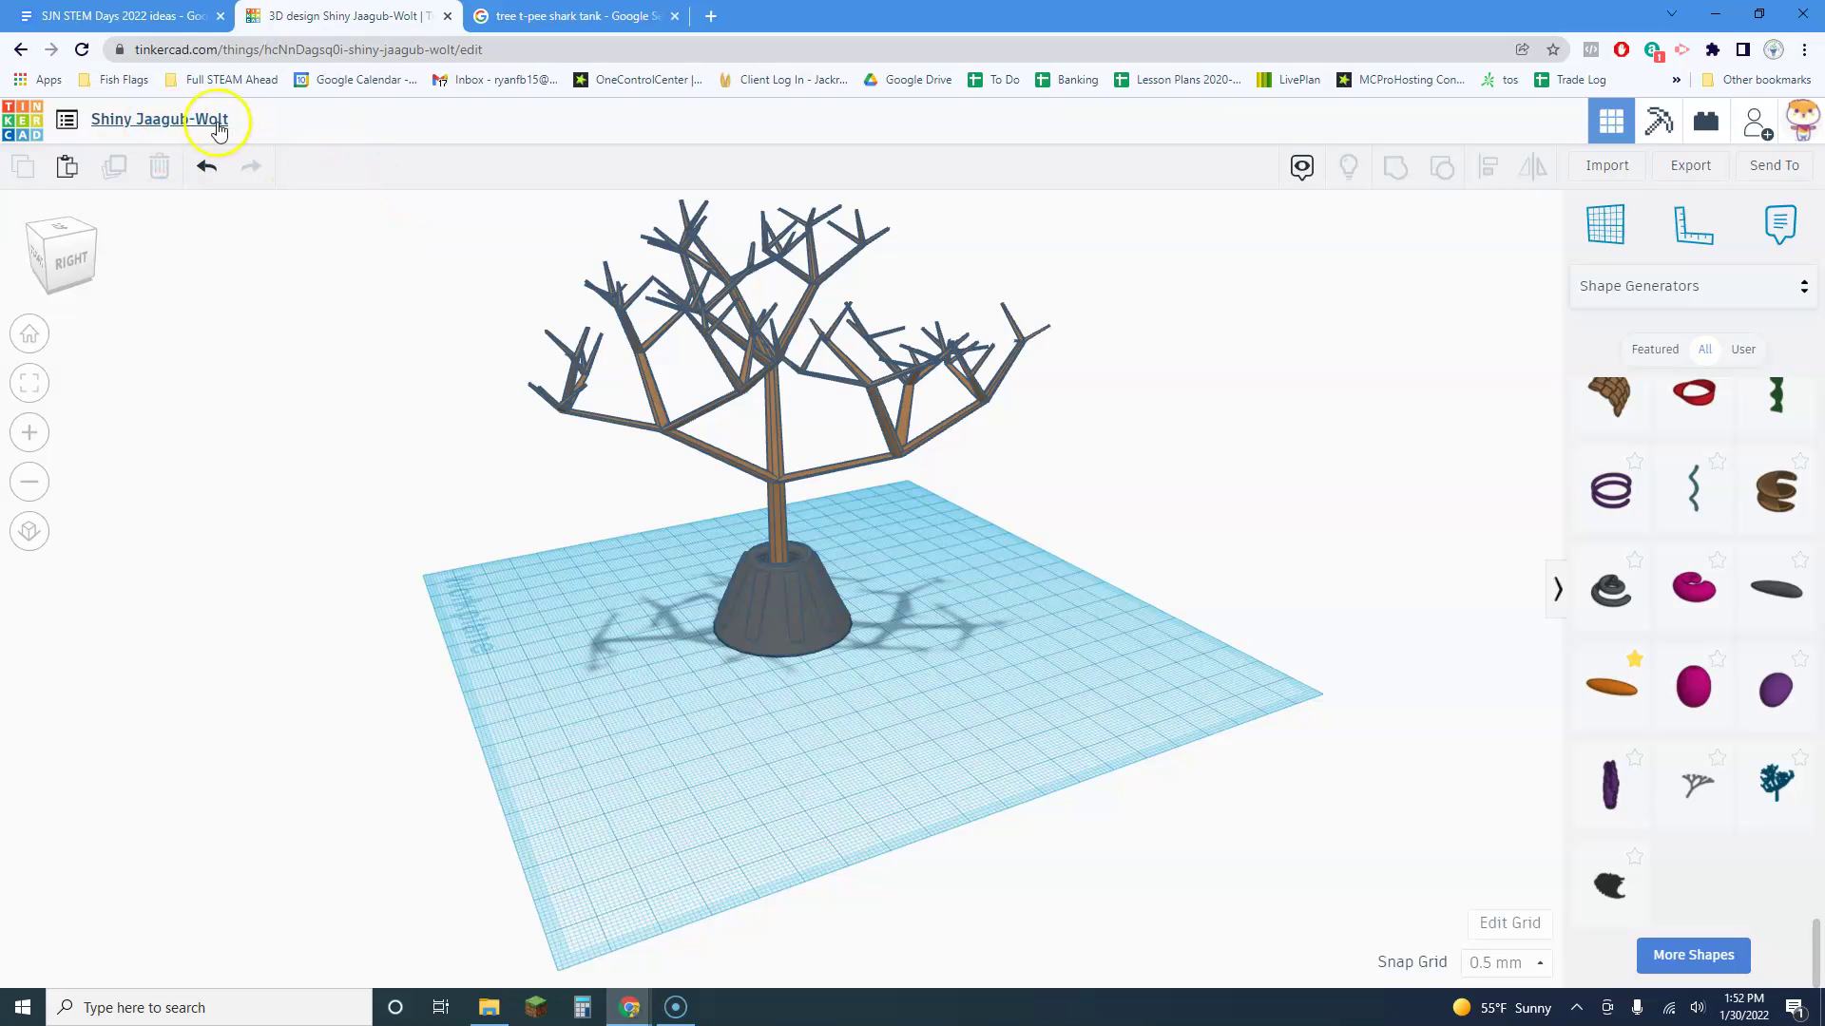
Rename the design from its default name to 'Shore Tree T-Pee'
{"action": "left_click", "coordinate": [179, 122]}
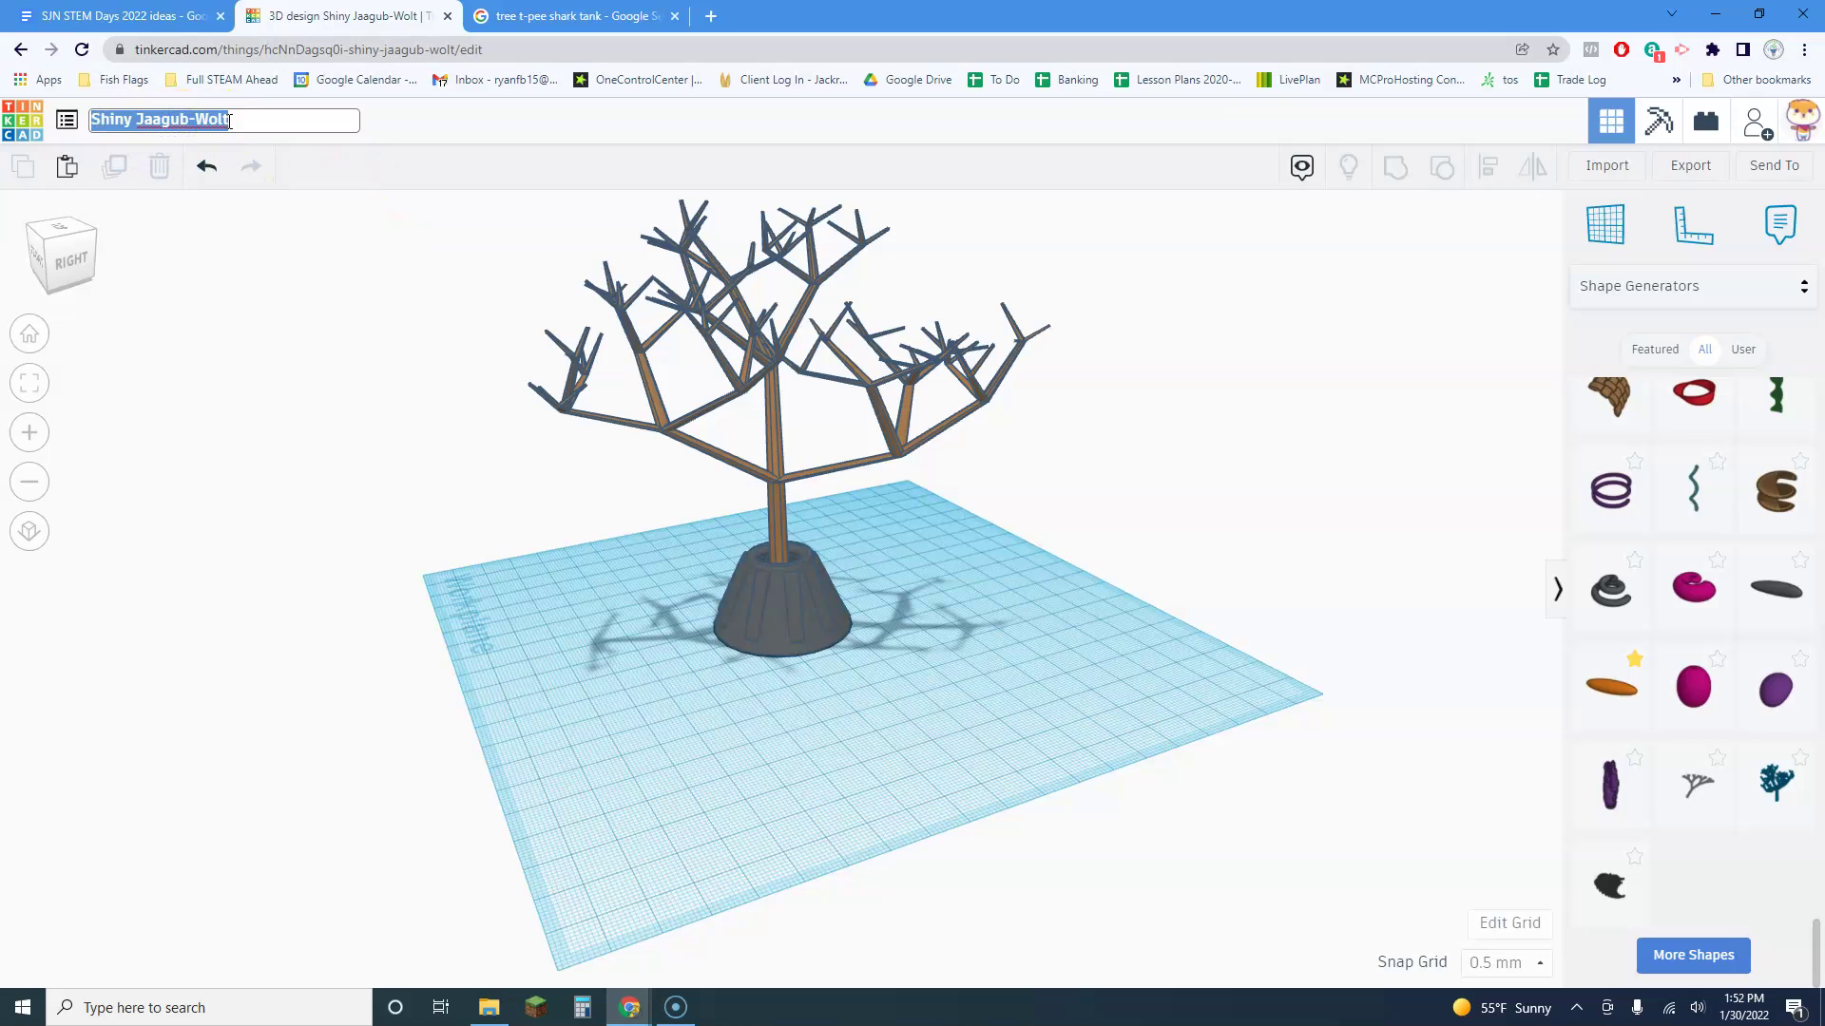
{"action": "type", "text": "Shore Tree T-Pee"}
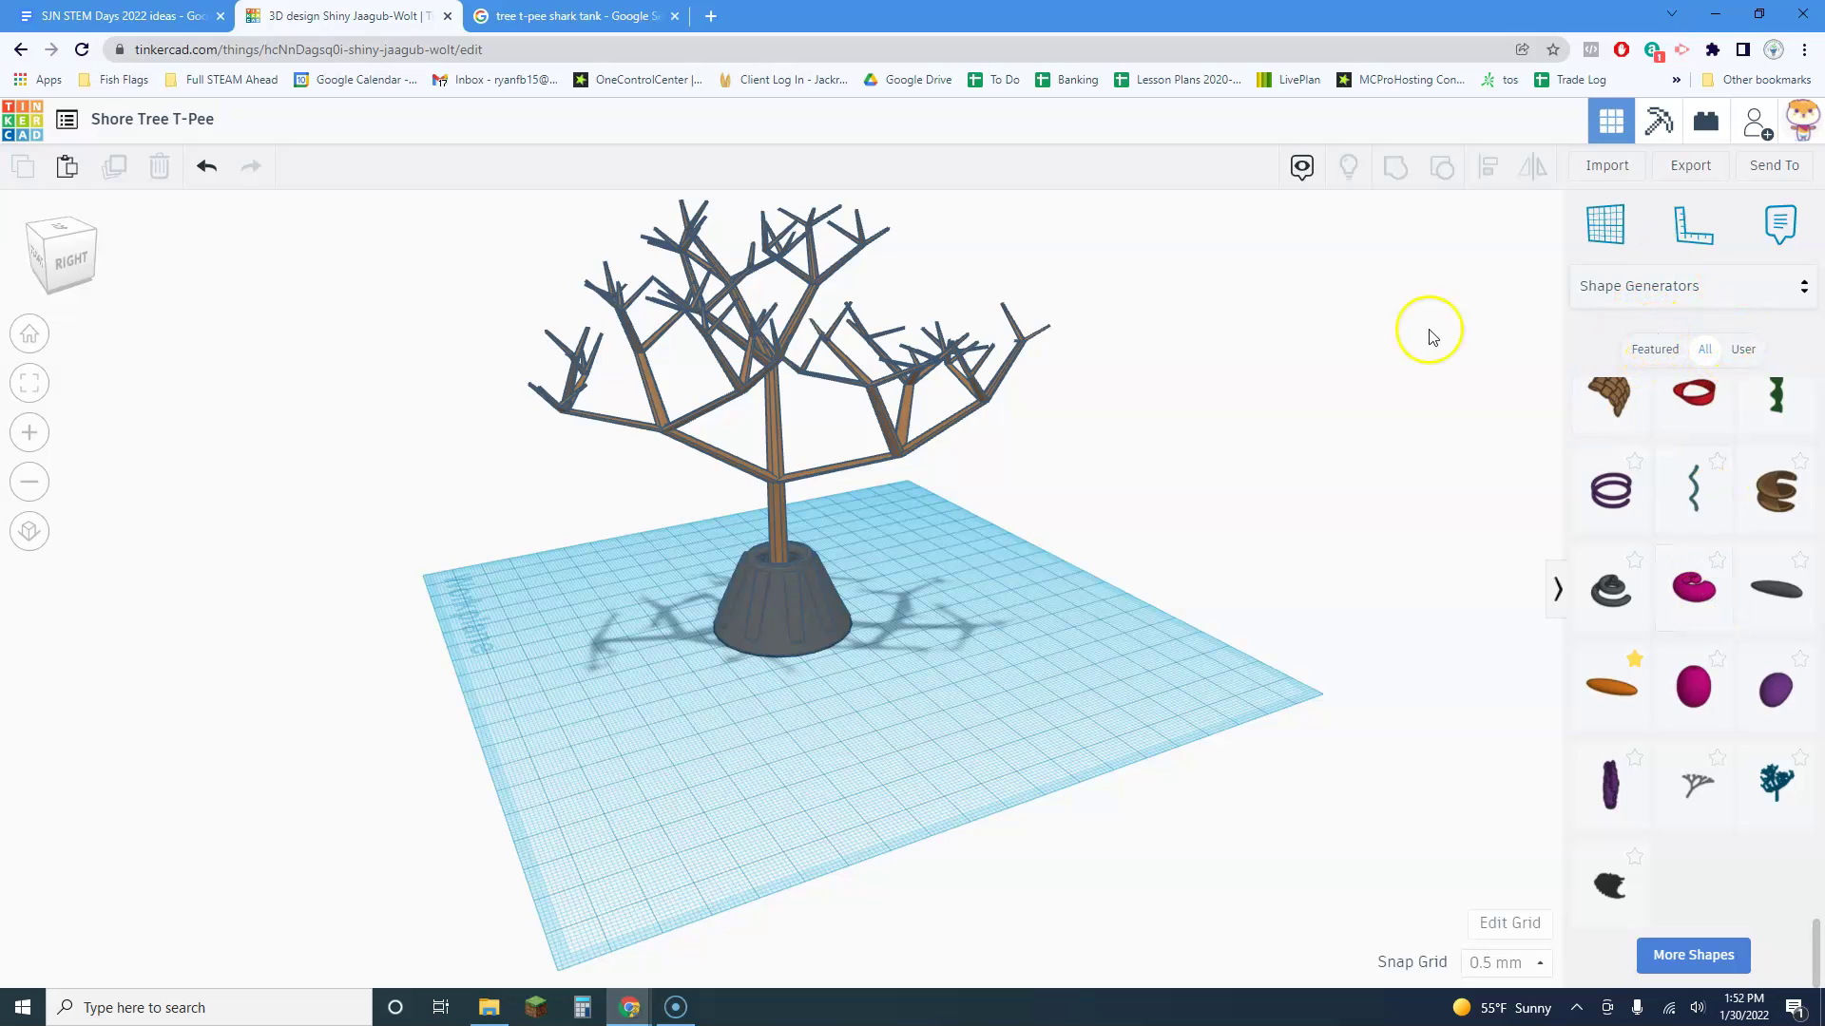
From Basic Shapes, add a box and flatten it into a 200 x 202.5 plate under the model
{"action": "left_click", "coordinate": [1639, 285]}
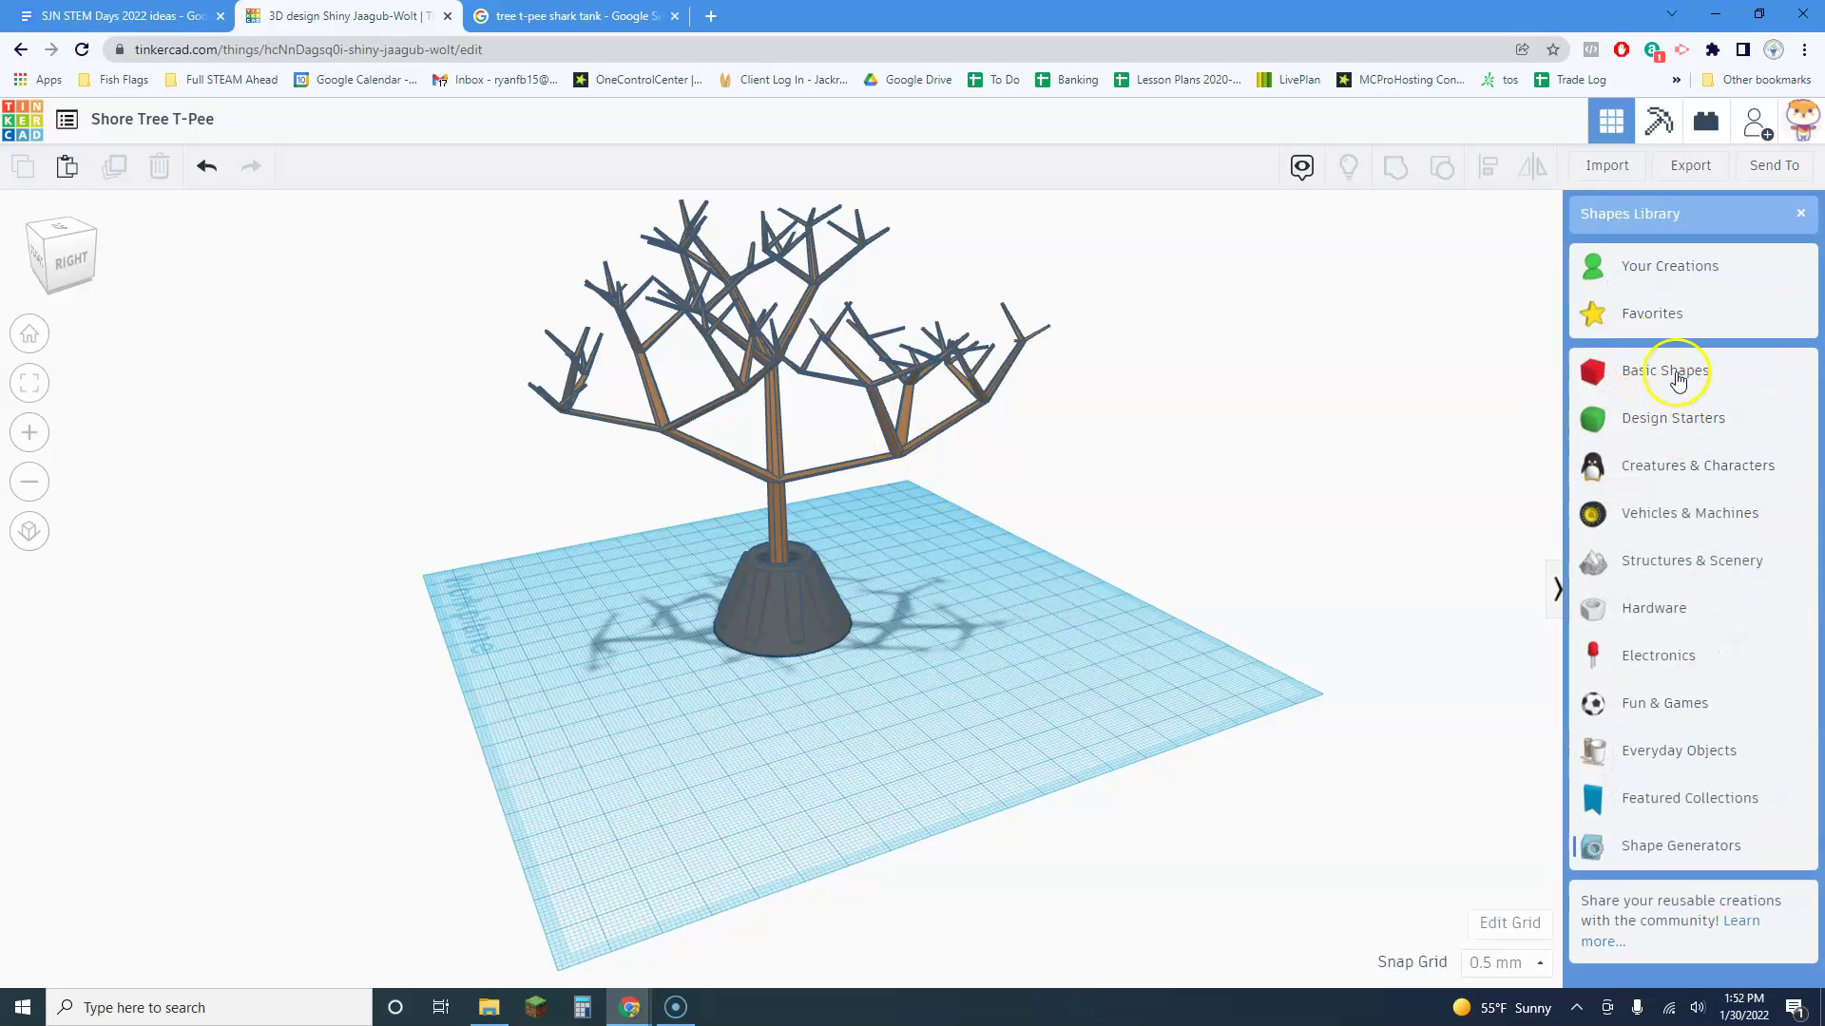
{"action": "left_click", "coordinate": [1678, 380]}
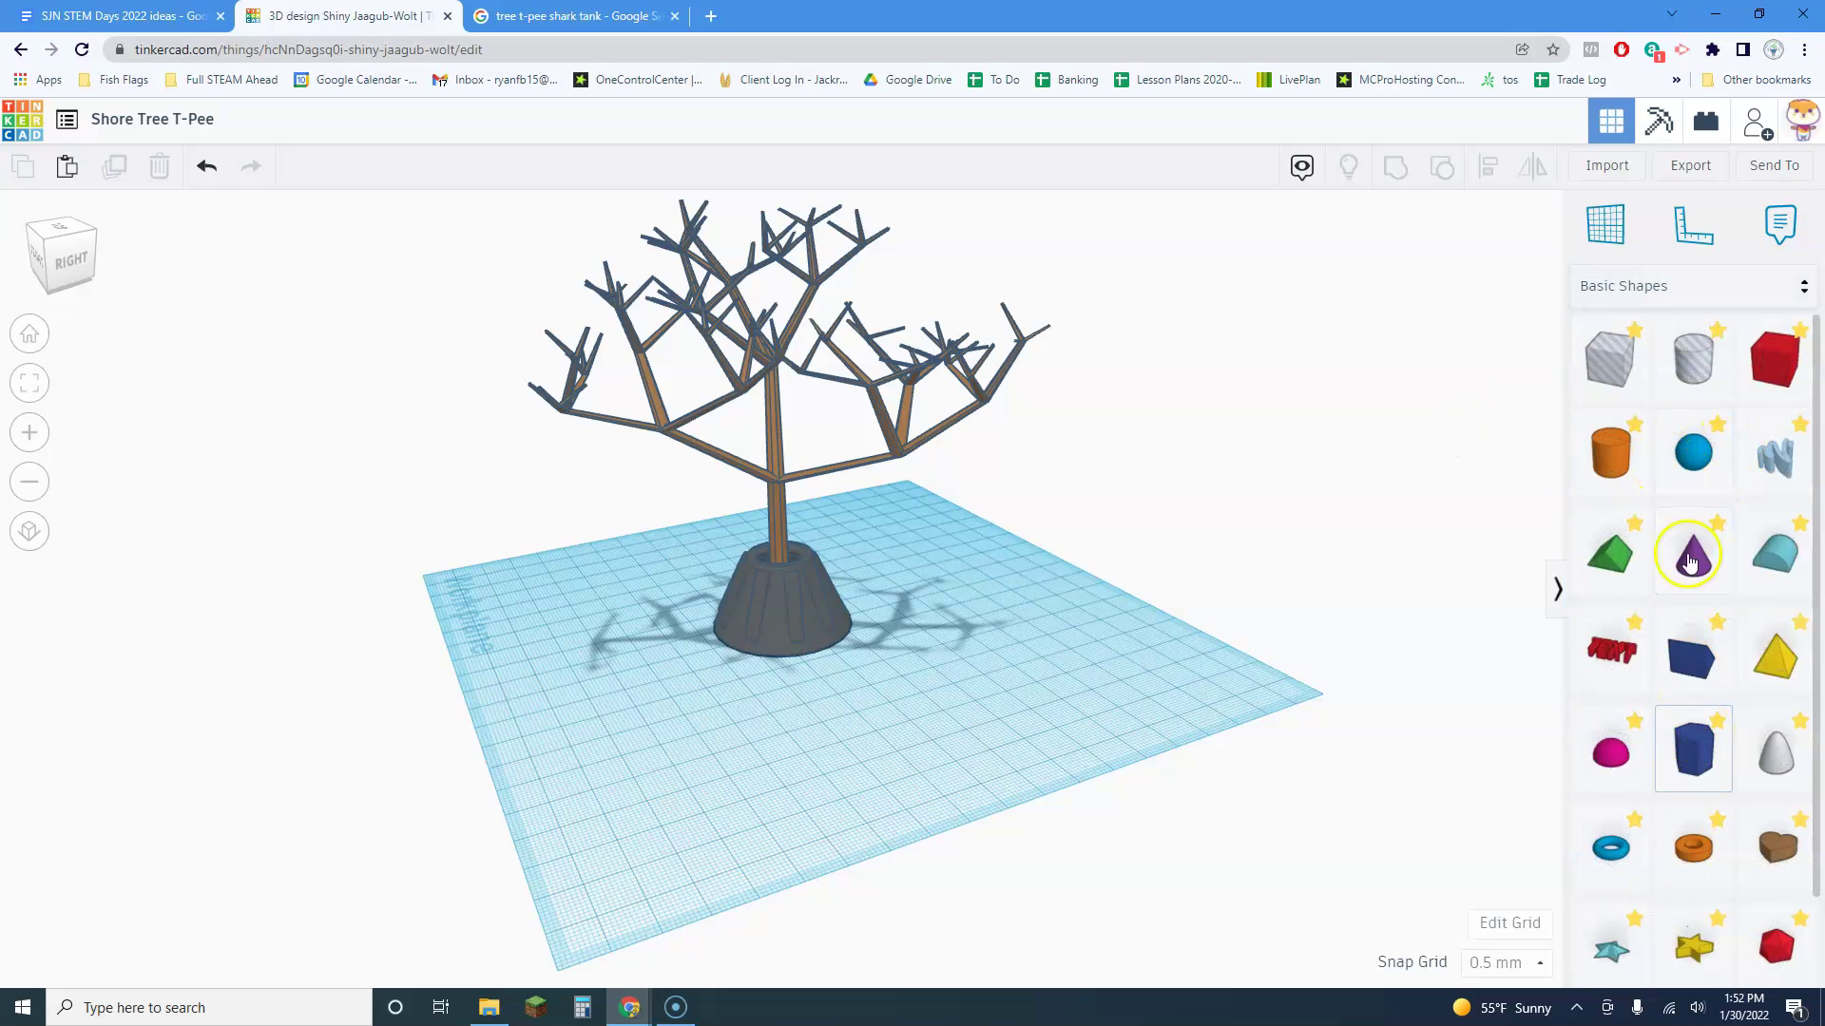
{"action": "left_click_drag", "start_coordinate": [1804, 392], "coordinate": [459, 591]}
{"action": "left_click_drag", "start_coordinate": [451, 502], "coordinate": [1342, 697]}
Colour the plate bright green, then select and zoom to the grey cone base
{"action": "left_click", "coordinate": [1364, 292]}
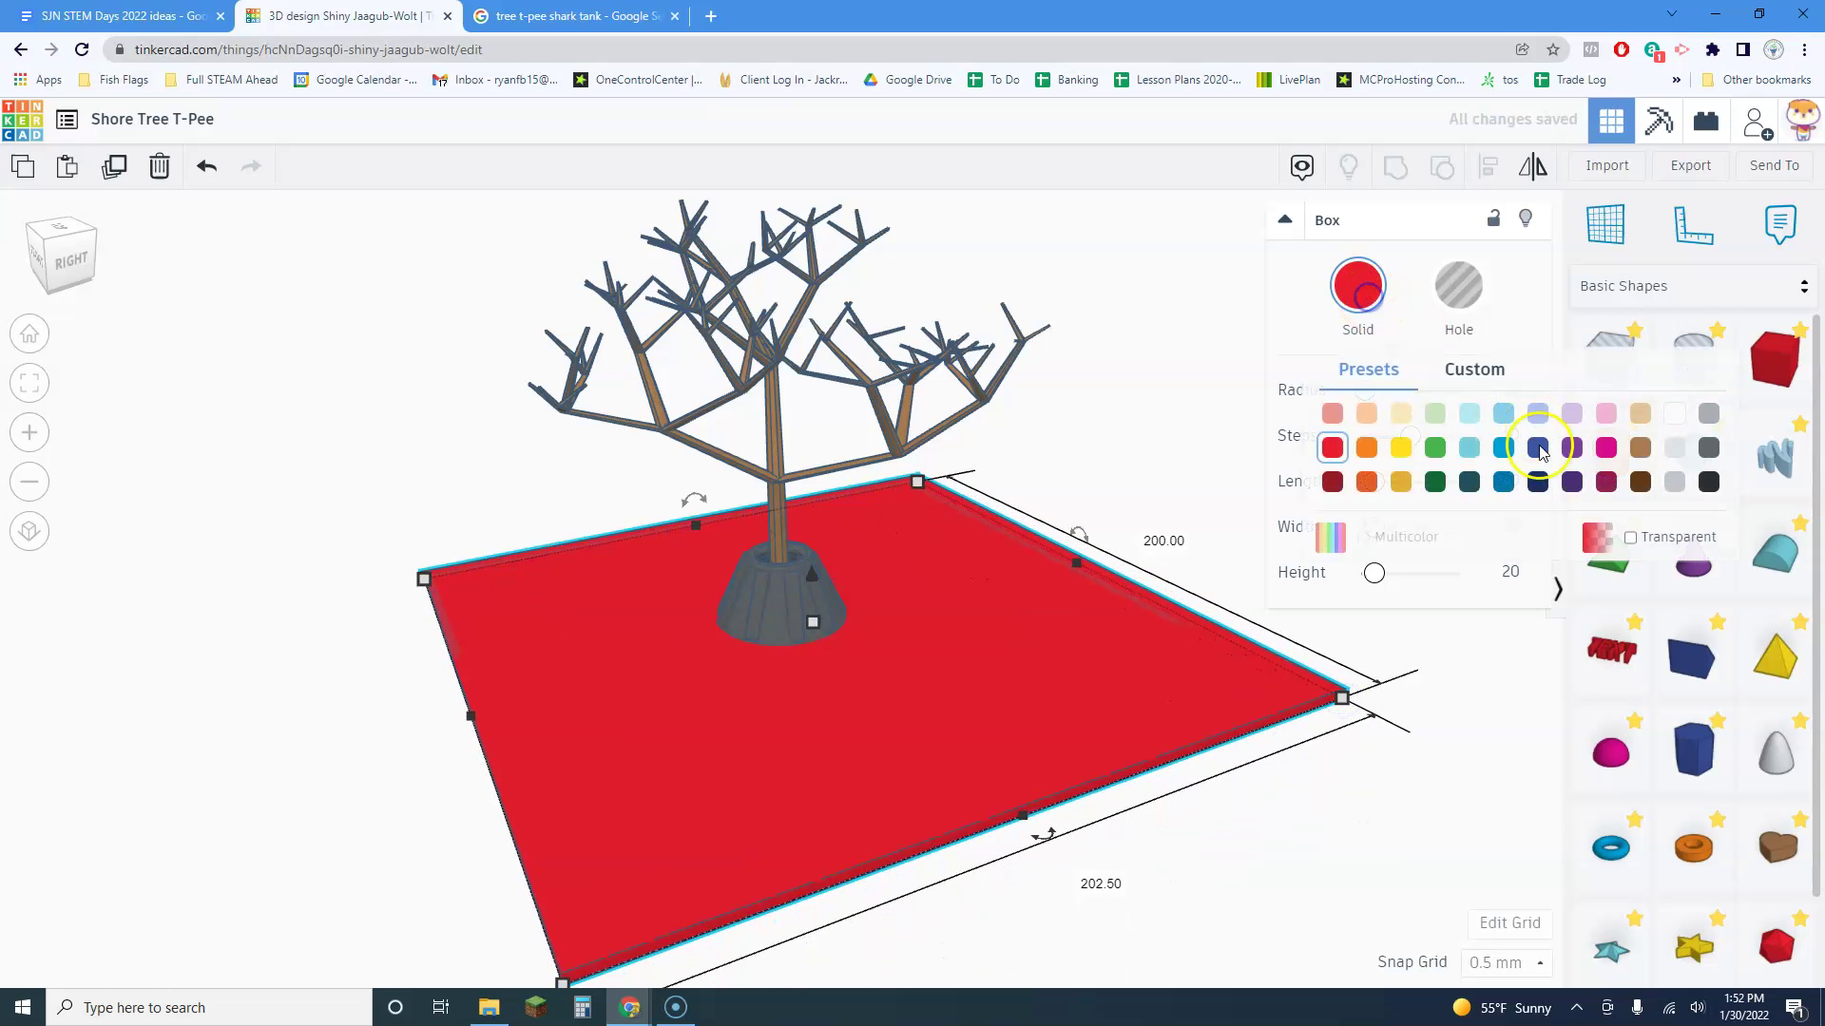
{"action": "left_click", "coordinate": [1434, 480]}
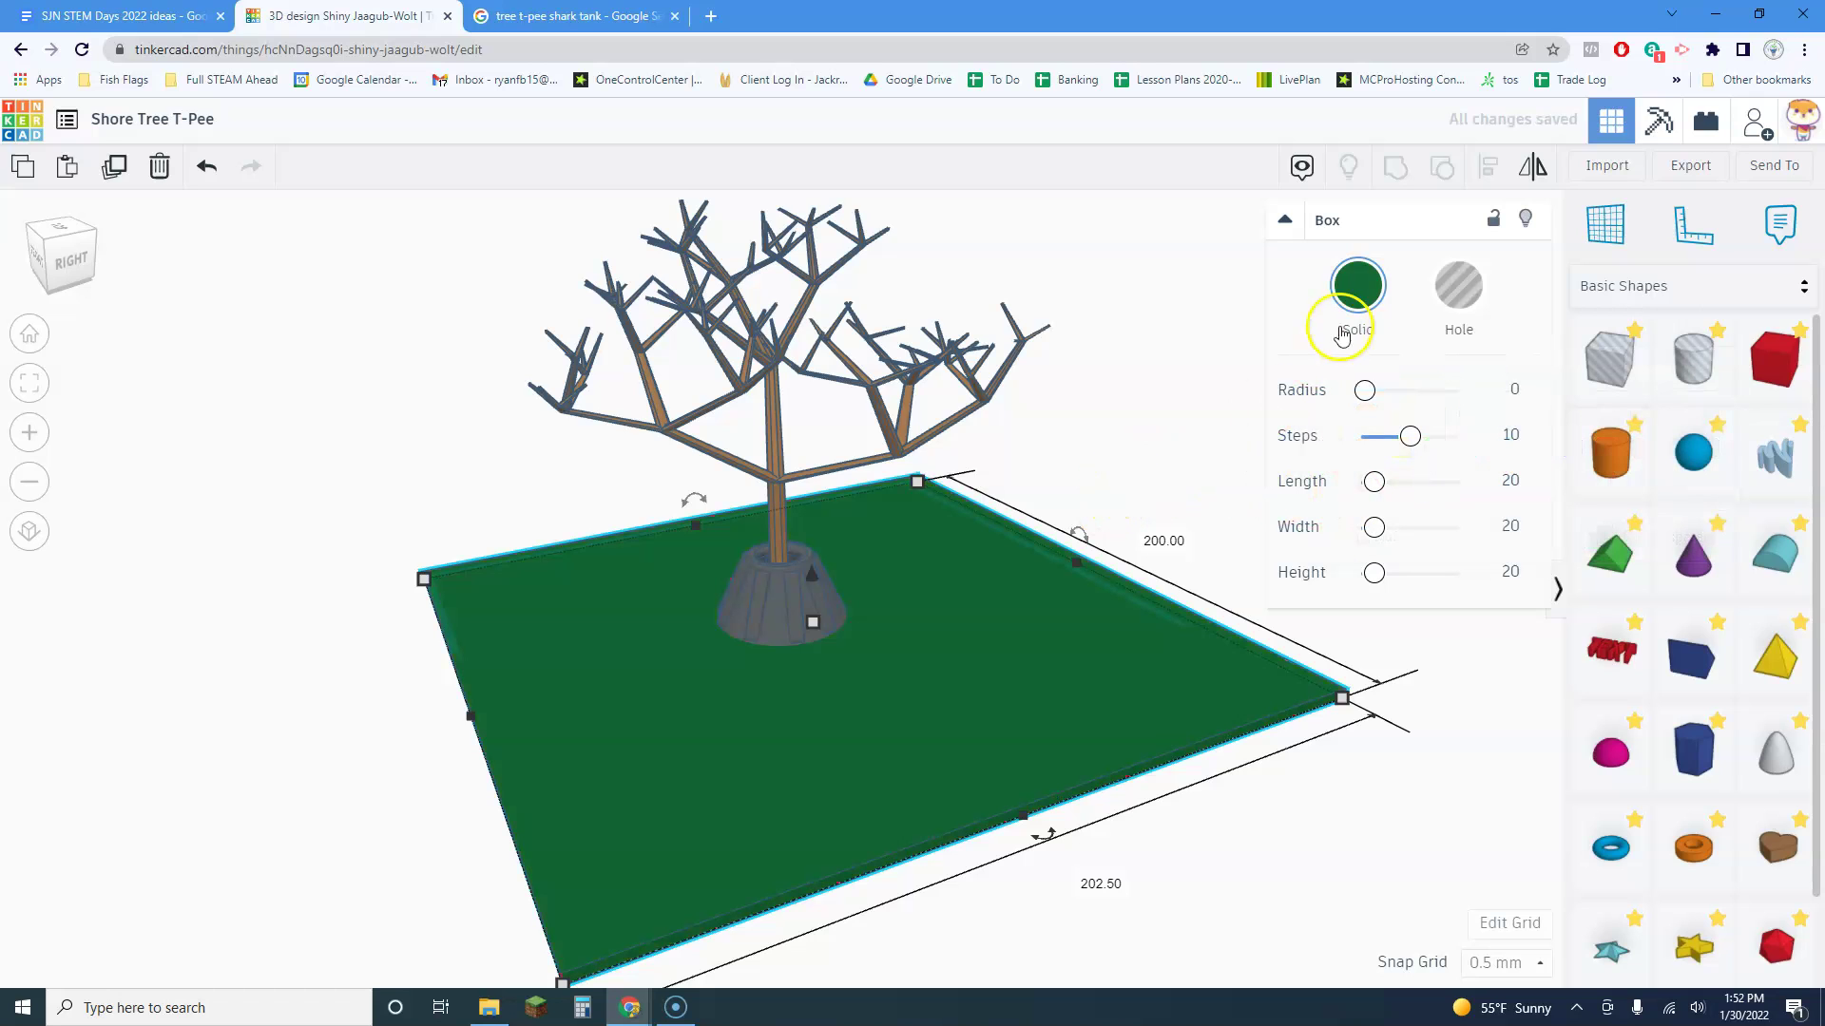
{"action": "left_click", "coordinate": [1354, 297]}
{"action": "left_click", "coordinate": [1435, 447]}
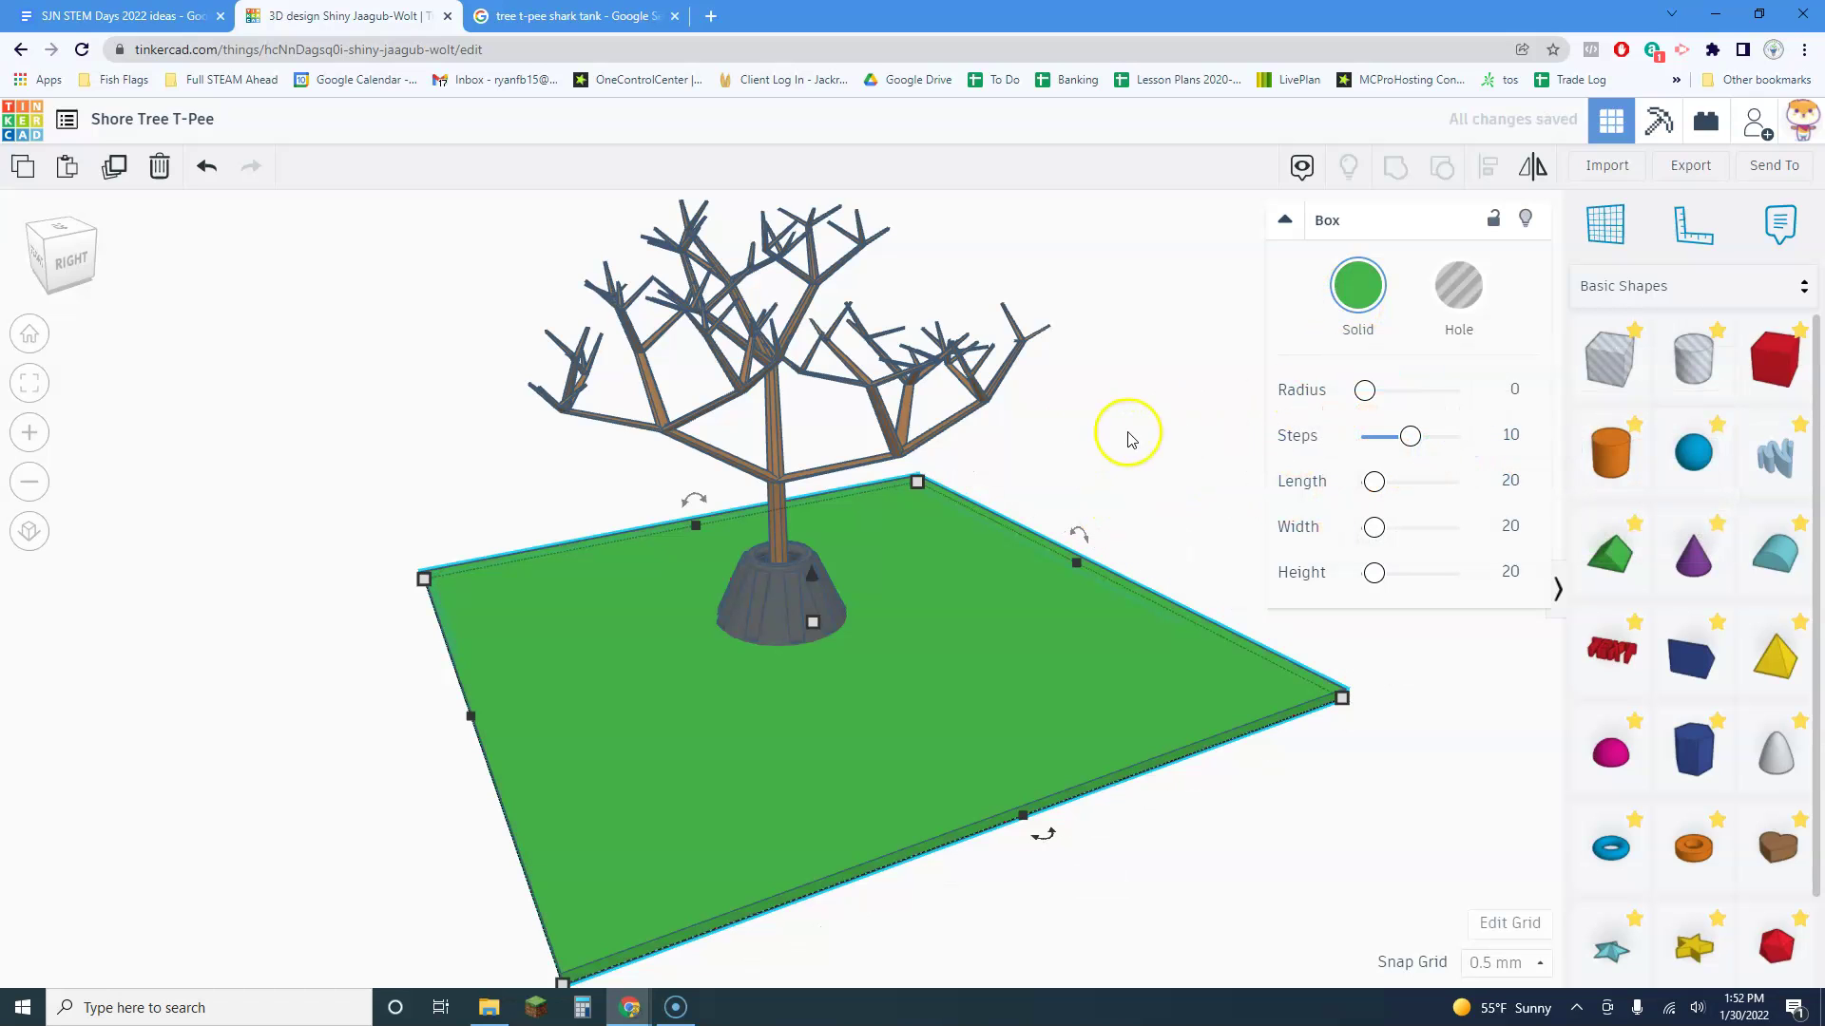
{"action": "left_click", "coordinate": [1137, 452]}
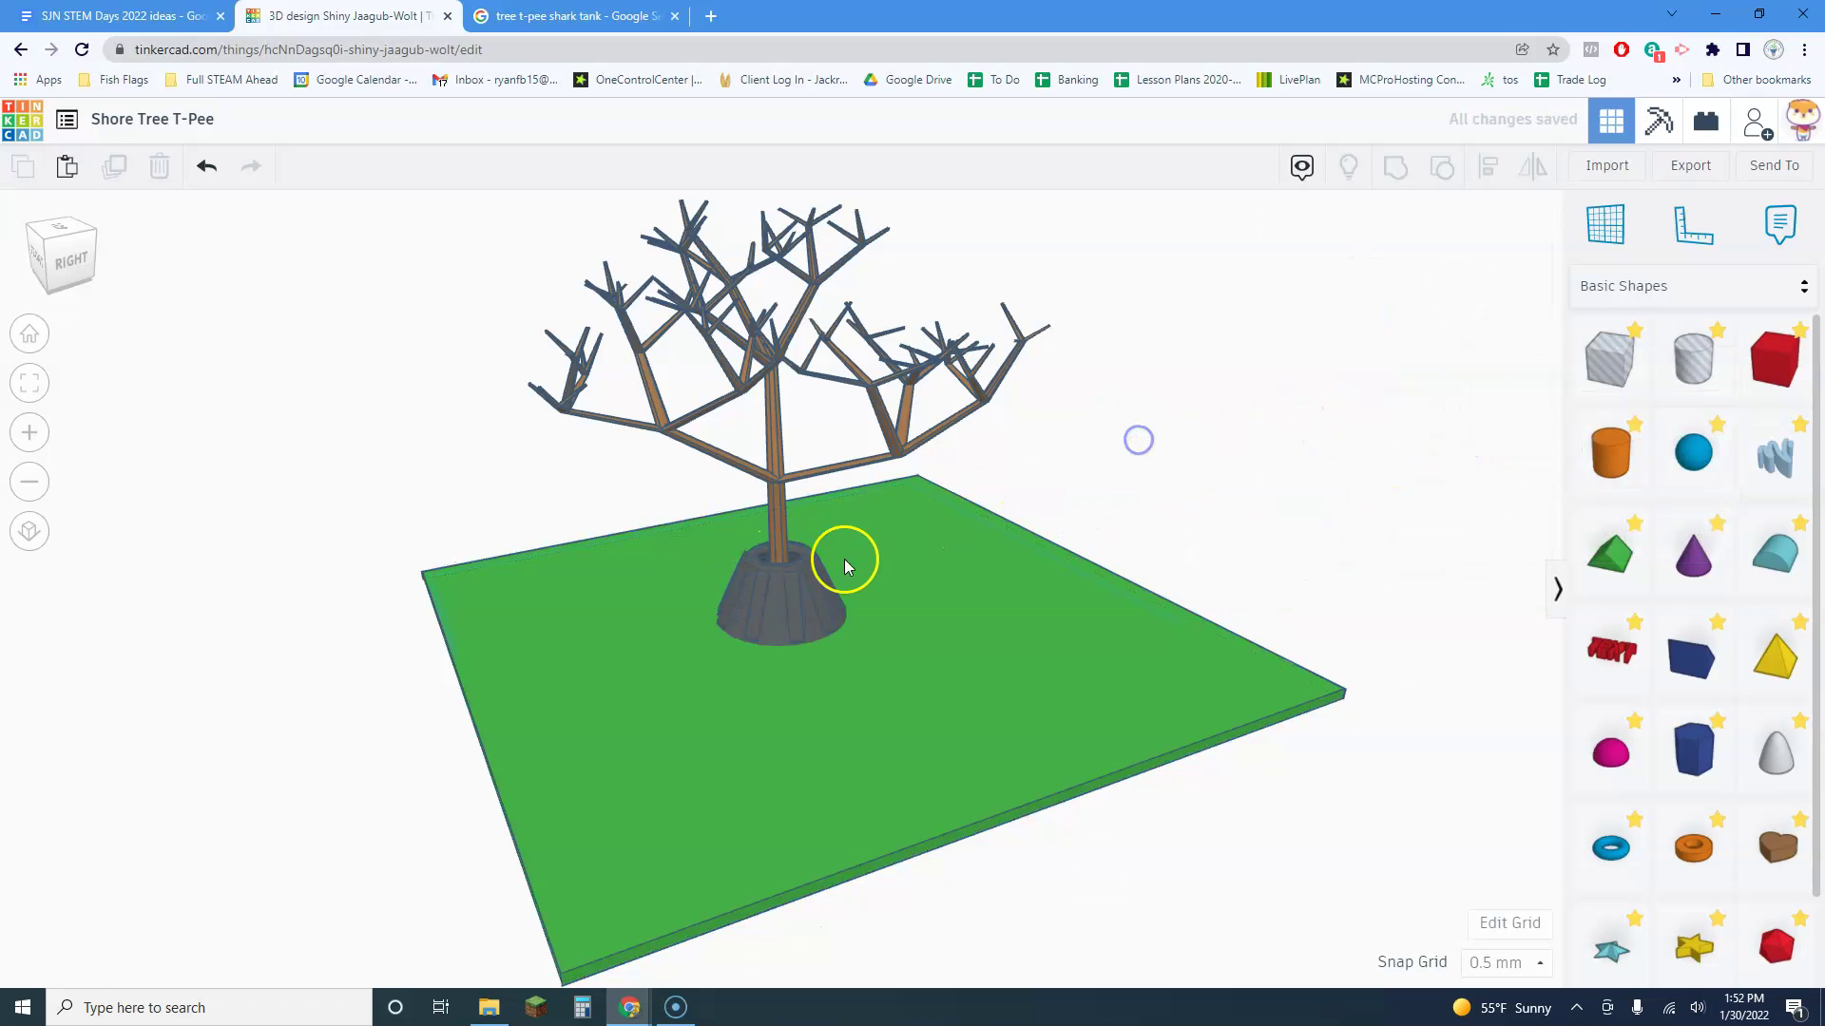
{"action": "left_click", "coordinate": [774, 602]}
{"action": "key", "text": "f"}
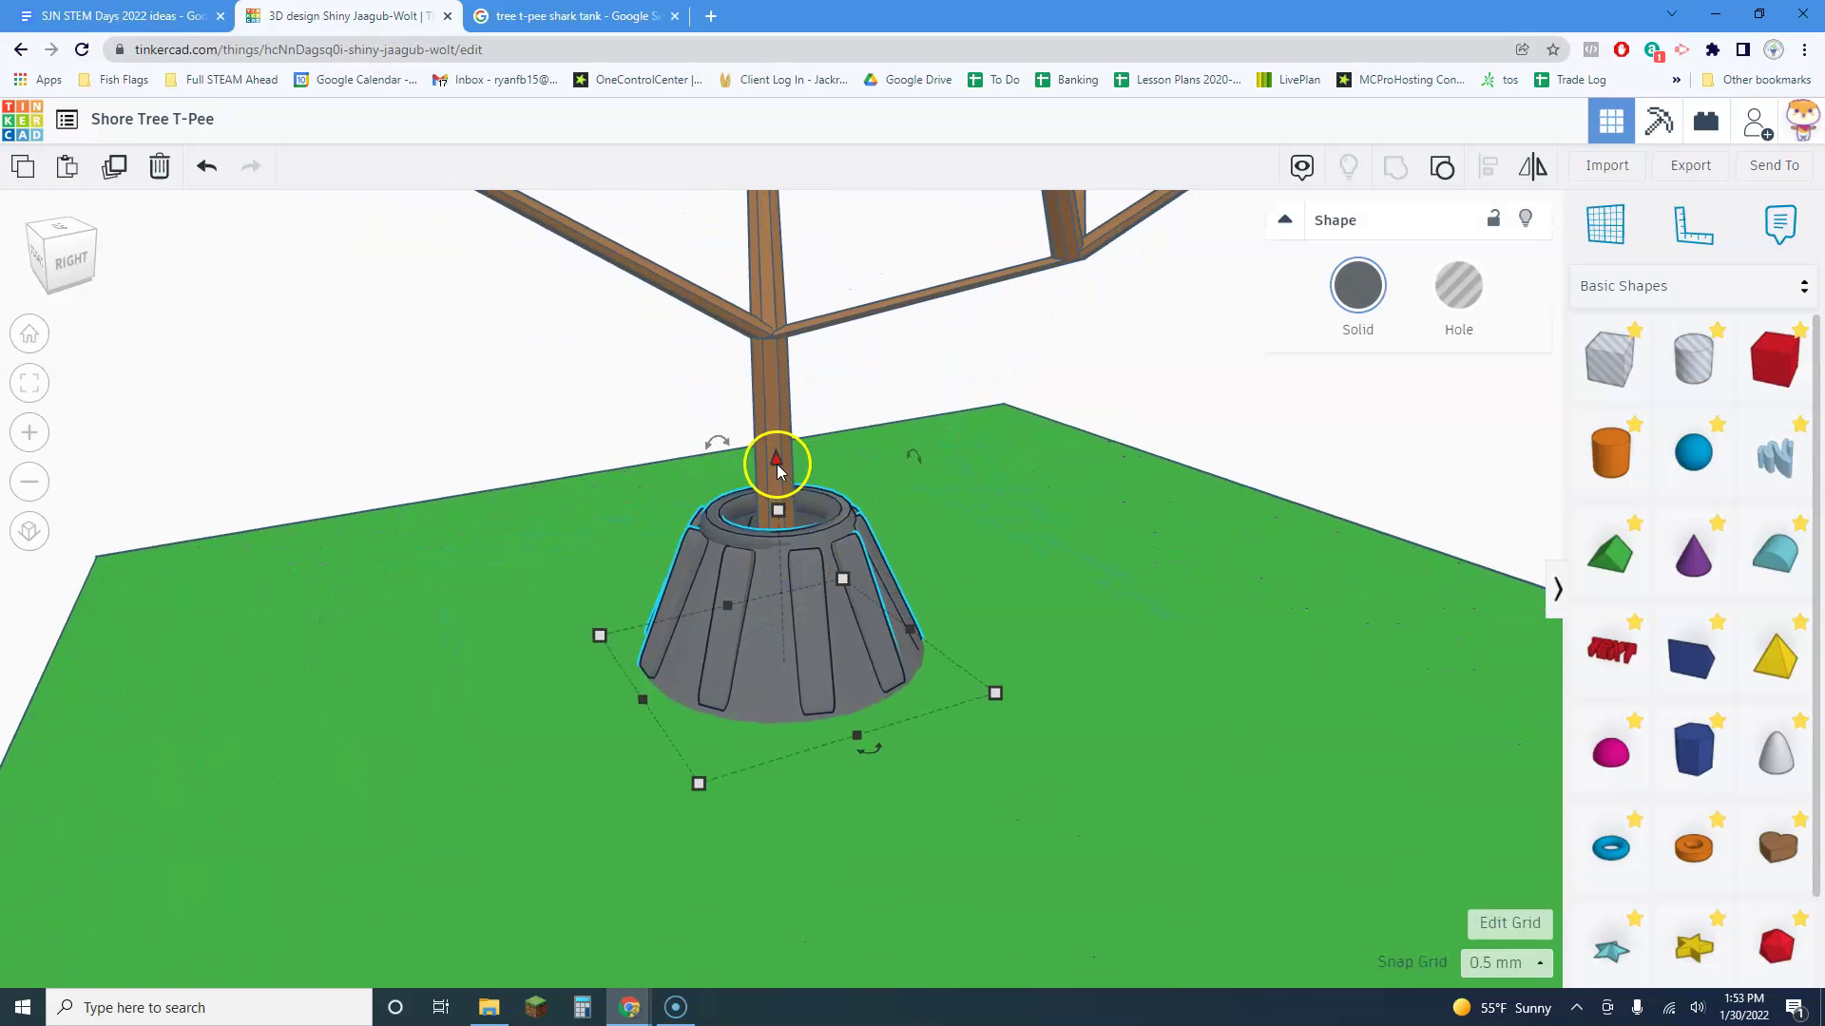
Lift the ribbed cone 3 mm so it sits on the green plate
{"action": "left_click_drag", "start_coordinate": [777, 466], "coordinate": [775, 446]}
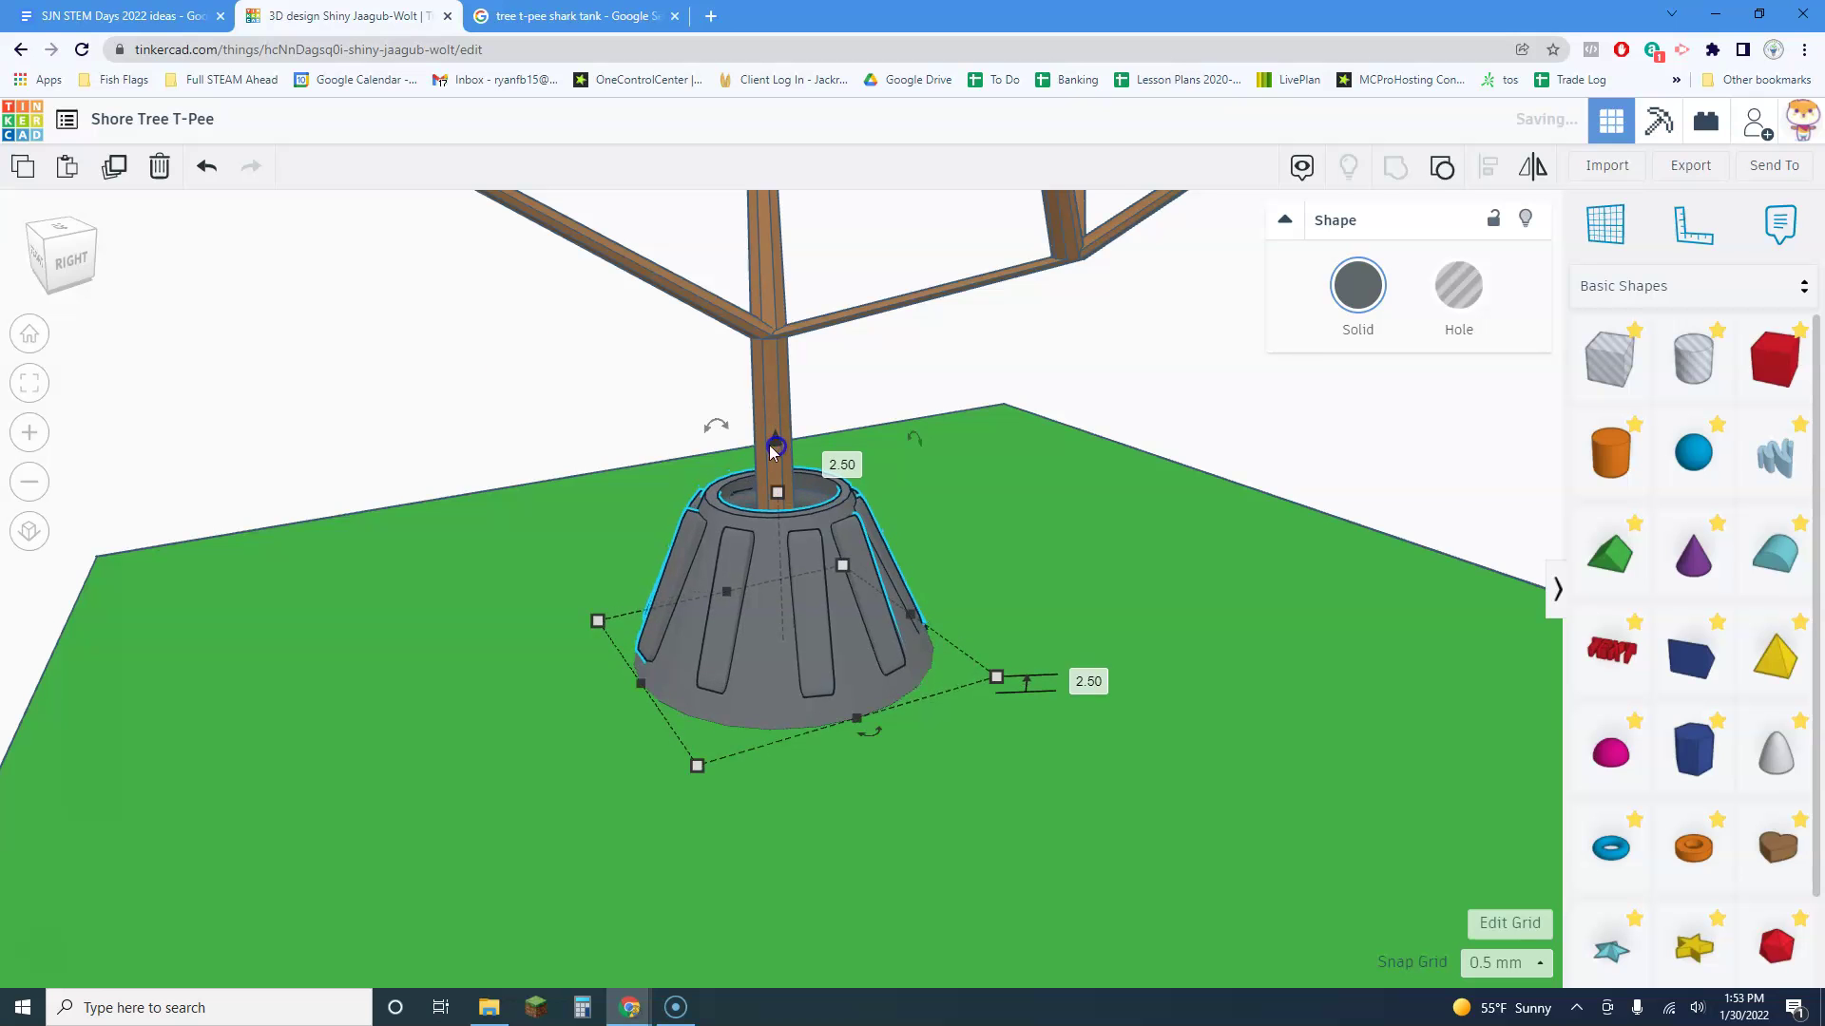
{"action": "left_click", "coordinate": [479, 336]}
{"action": "key", "text": "f"}
{"action": "right_click_drag", "start_coordinate": [978, 562], "coordinate": [722, 636]}
{"action": "scroll", "coordinate": [757, 653], "scroll_direction": "up", "scroll_amount": 5}
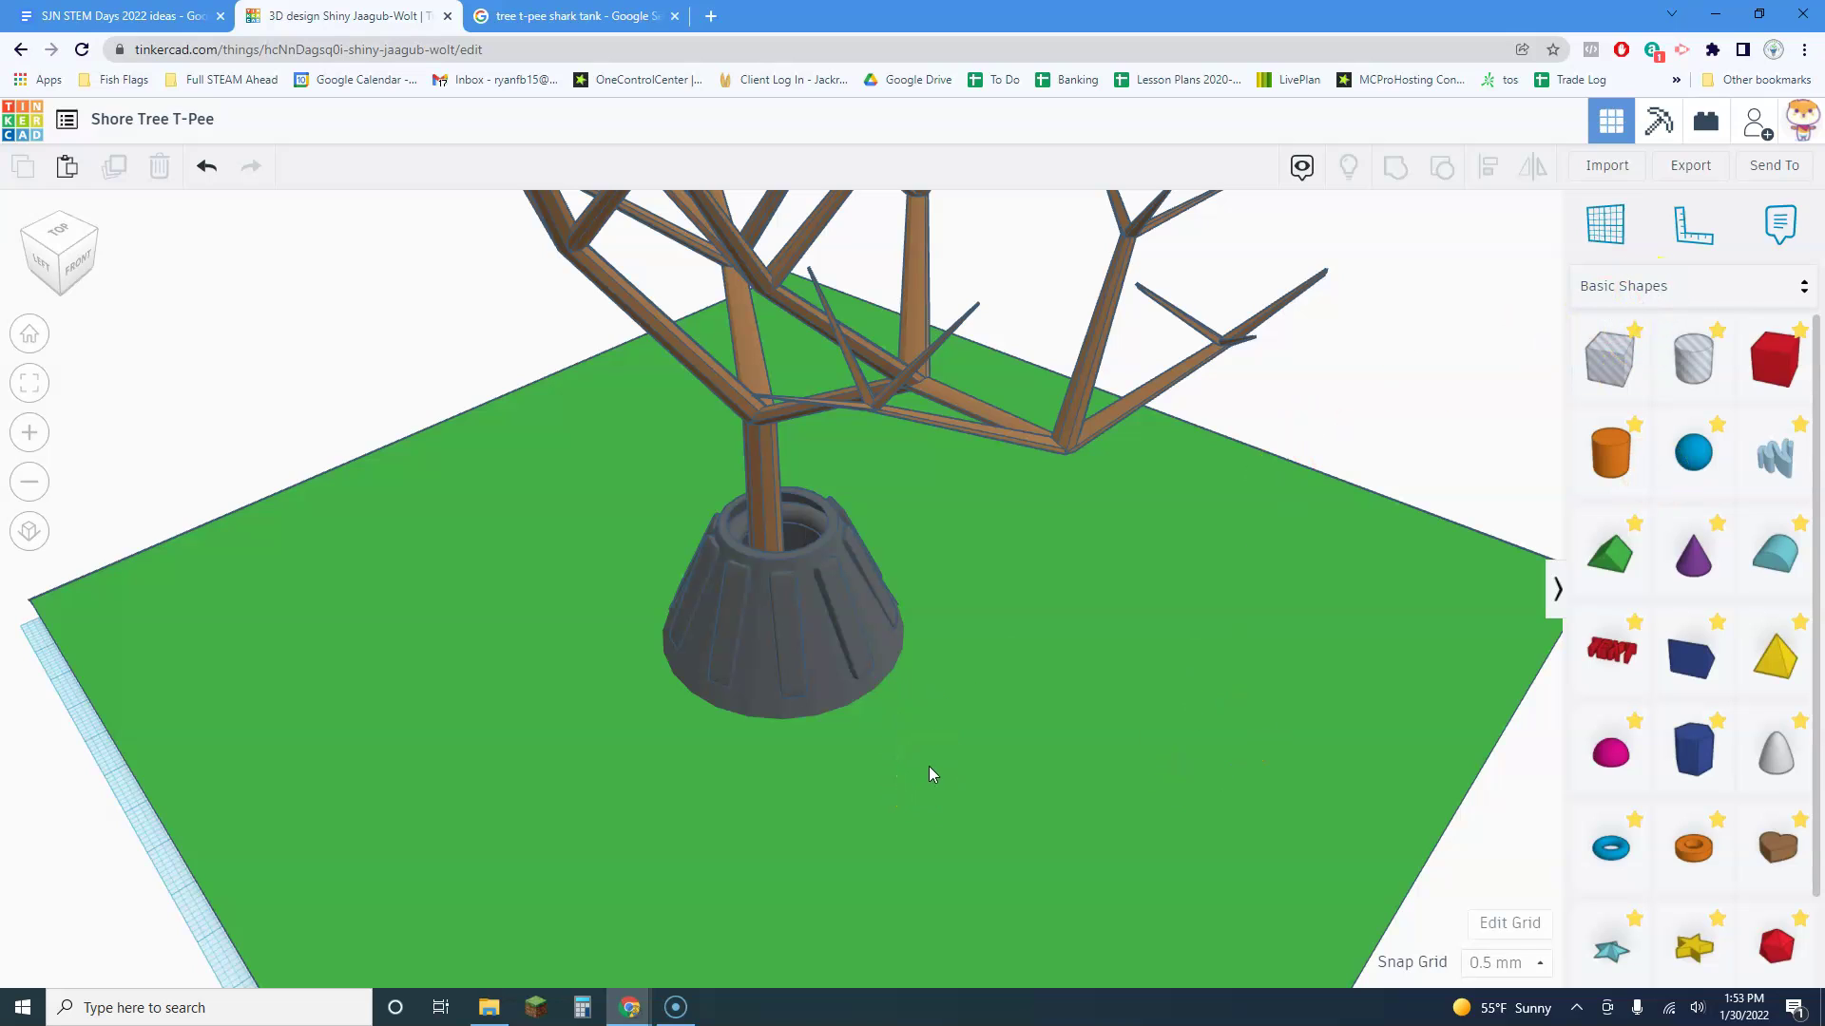
Raise the torus back onto the cone's top and orbit around to check the finished model
{"action": "left_click", "coordinate": [818, 523]}
{"action": "mouse_move", "coordinate": [783, 501]}
{"action": "left_mouse_down"}
{"action": "mouse_move", "coordinate": [773, 518]}
{"action": "mouse_move", "coordinate": [771, 482]}
{"action": "left_mouse_up"}
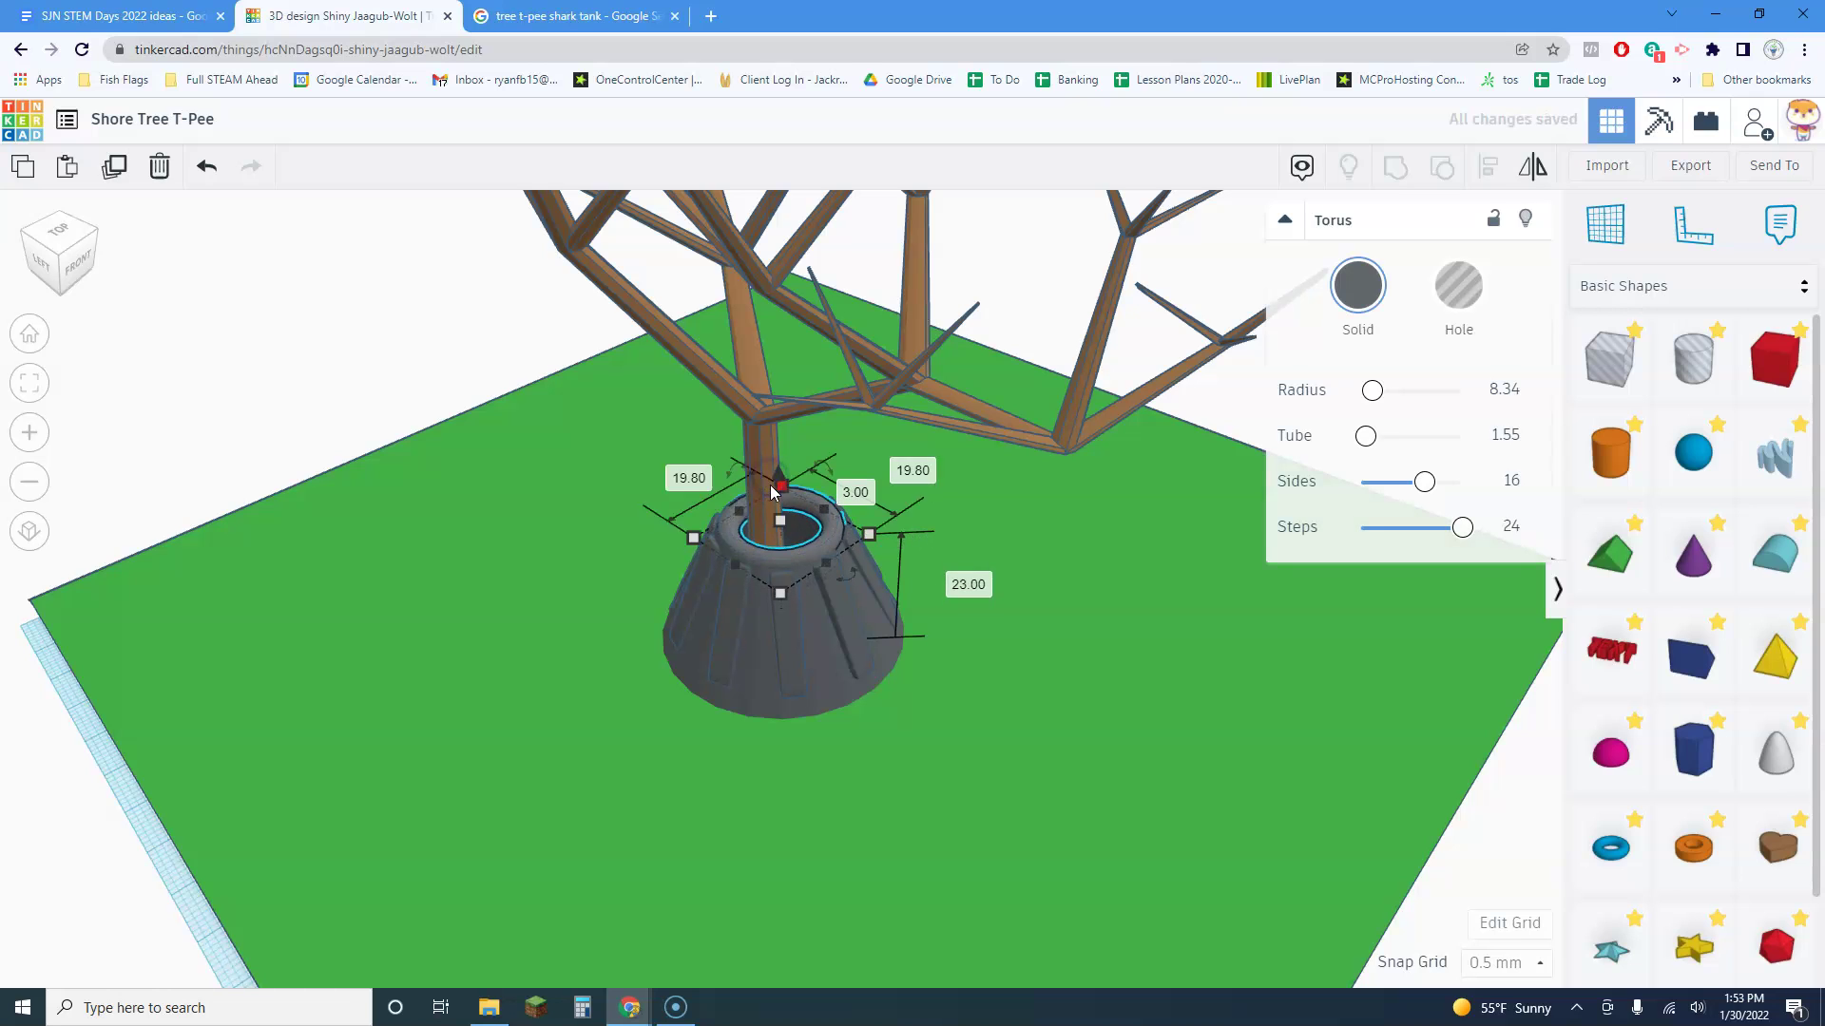
{"action": "scroll", "coordinate": [784, 627], "scroll_direction": "up", "scroll_amount": 3}
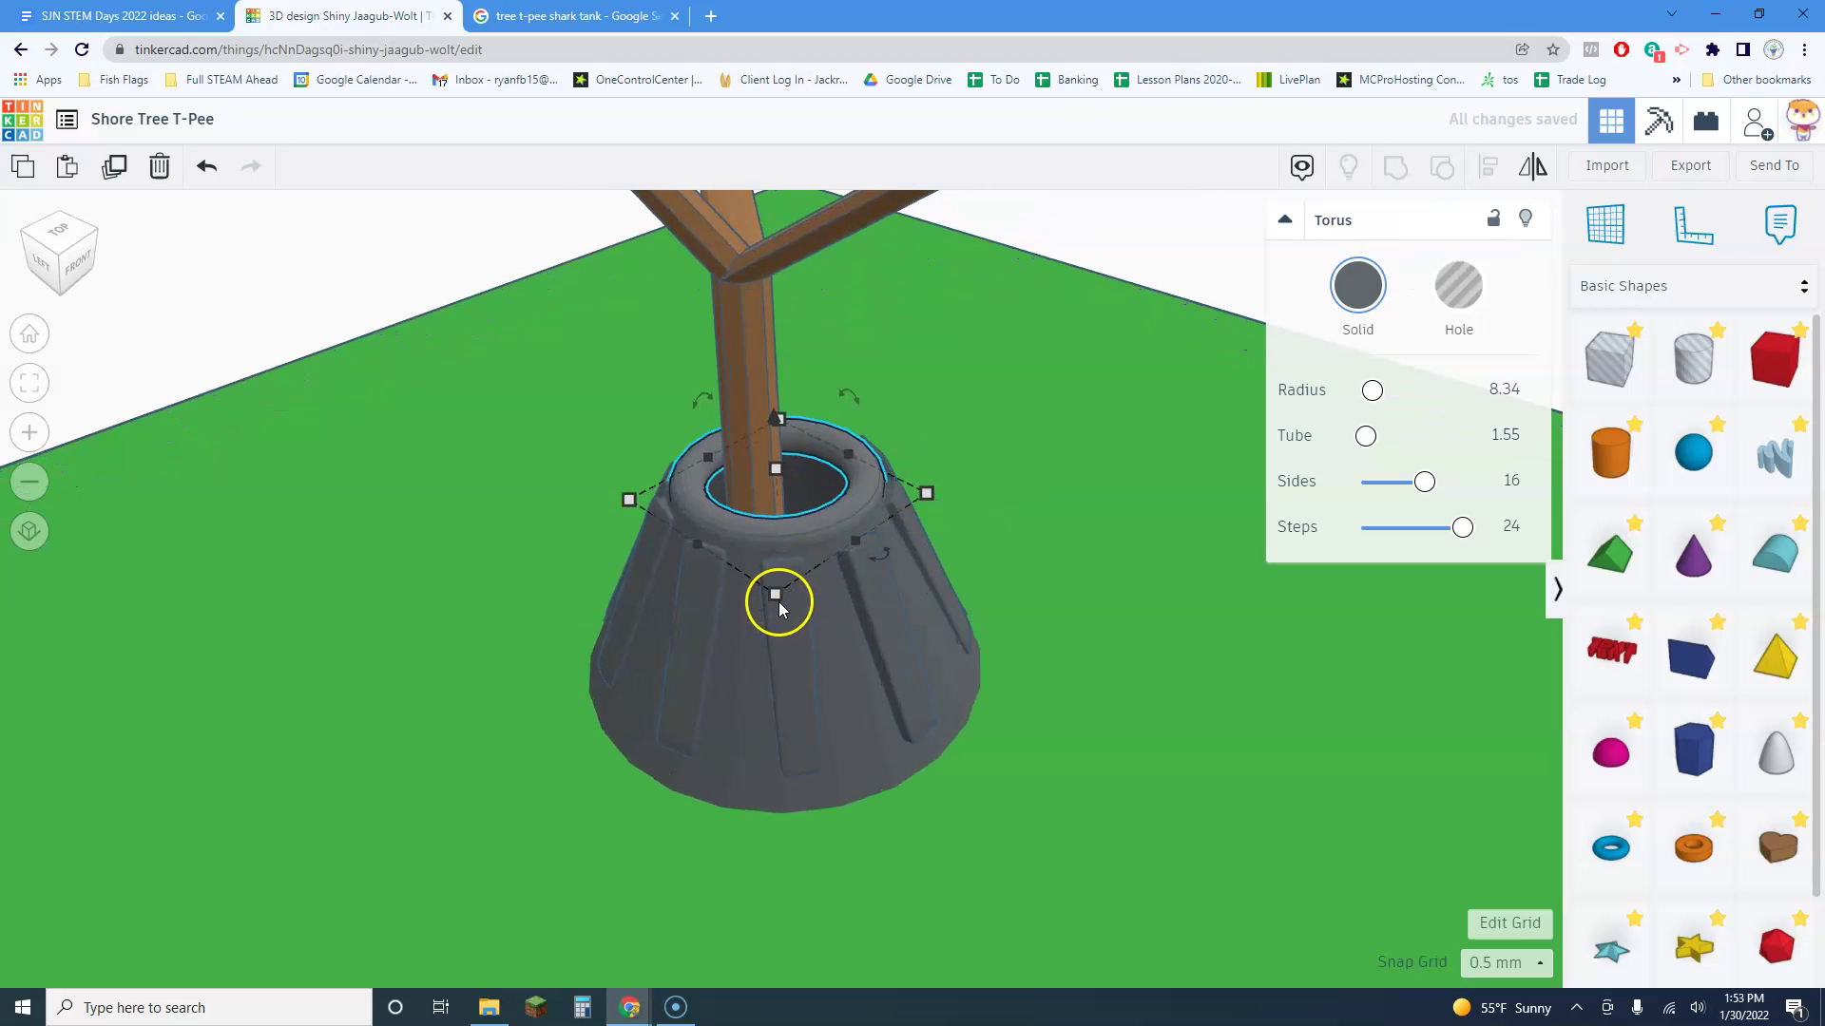
{"action": "scroll", "coordinate": [818, 561], "scroll_direction": "down", "scroll_amount": 6}
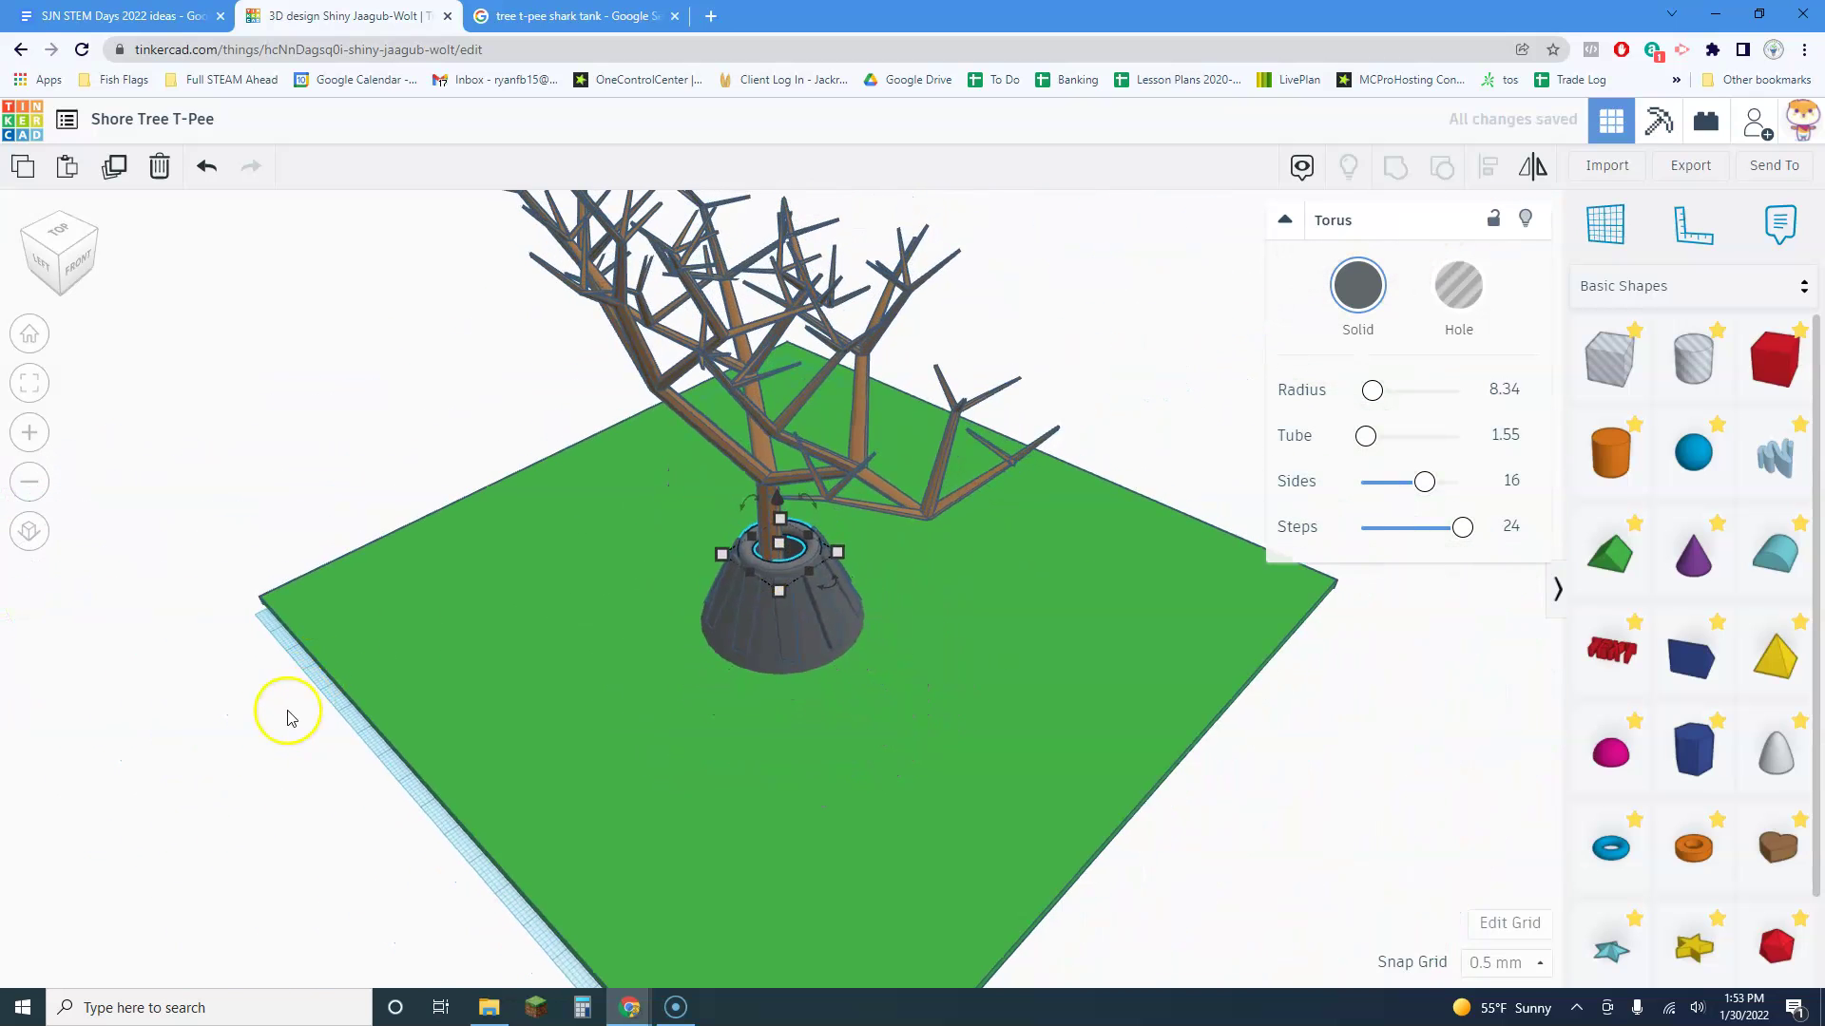
{"action": "left_click", "coordinate": [276, 719]}
{"action": "right_click_drag", "start_coordinate": [729, 693], "coordinate": [842, 621]}
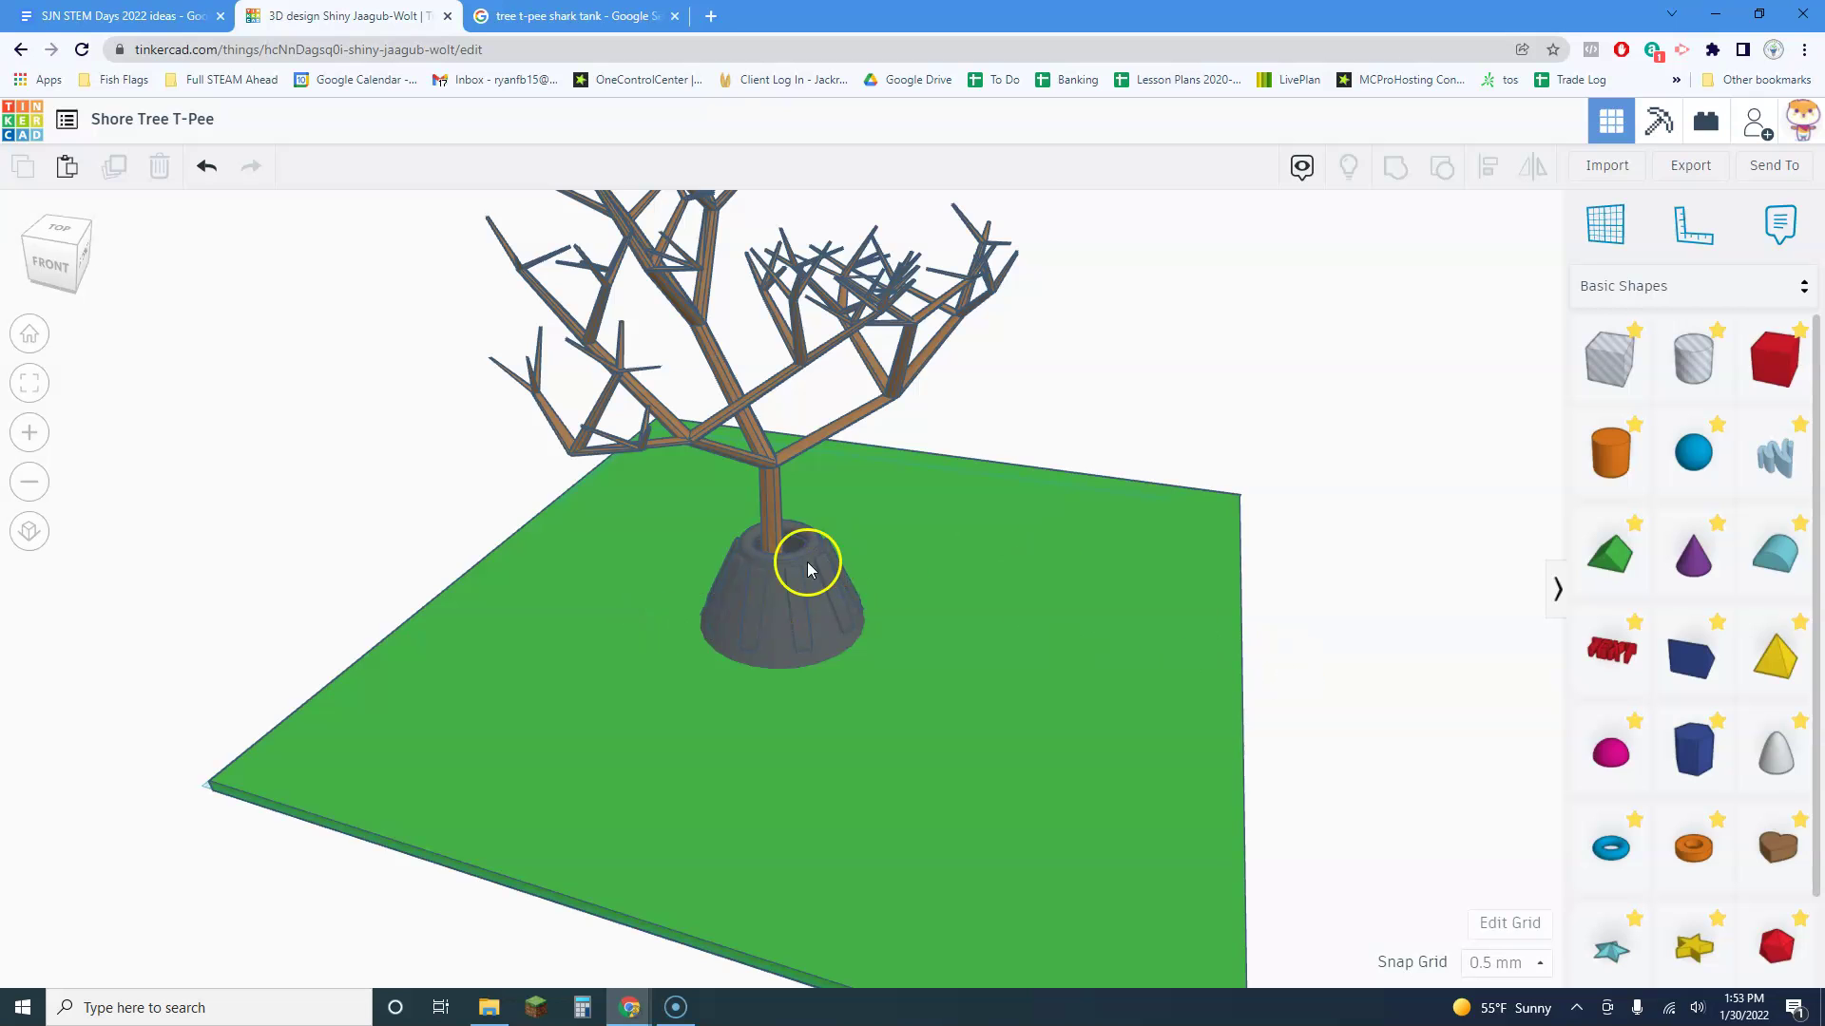
{"action": "scroll", "coordinate": [622, 579], "scroll_direction": "down", "scroll_amount": 3}
{"action": "right_click_drag", "start_coordinate": [603, 599], "coordinate": [830, 577]}
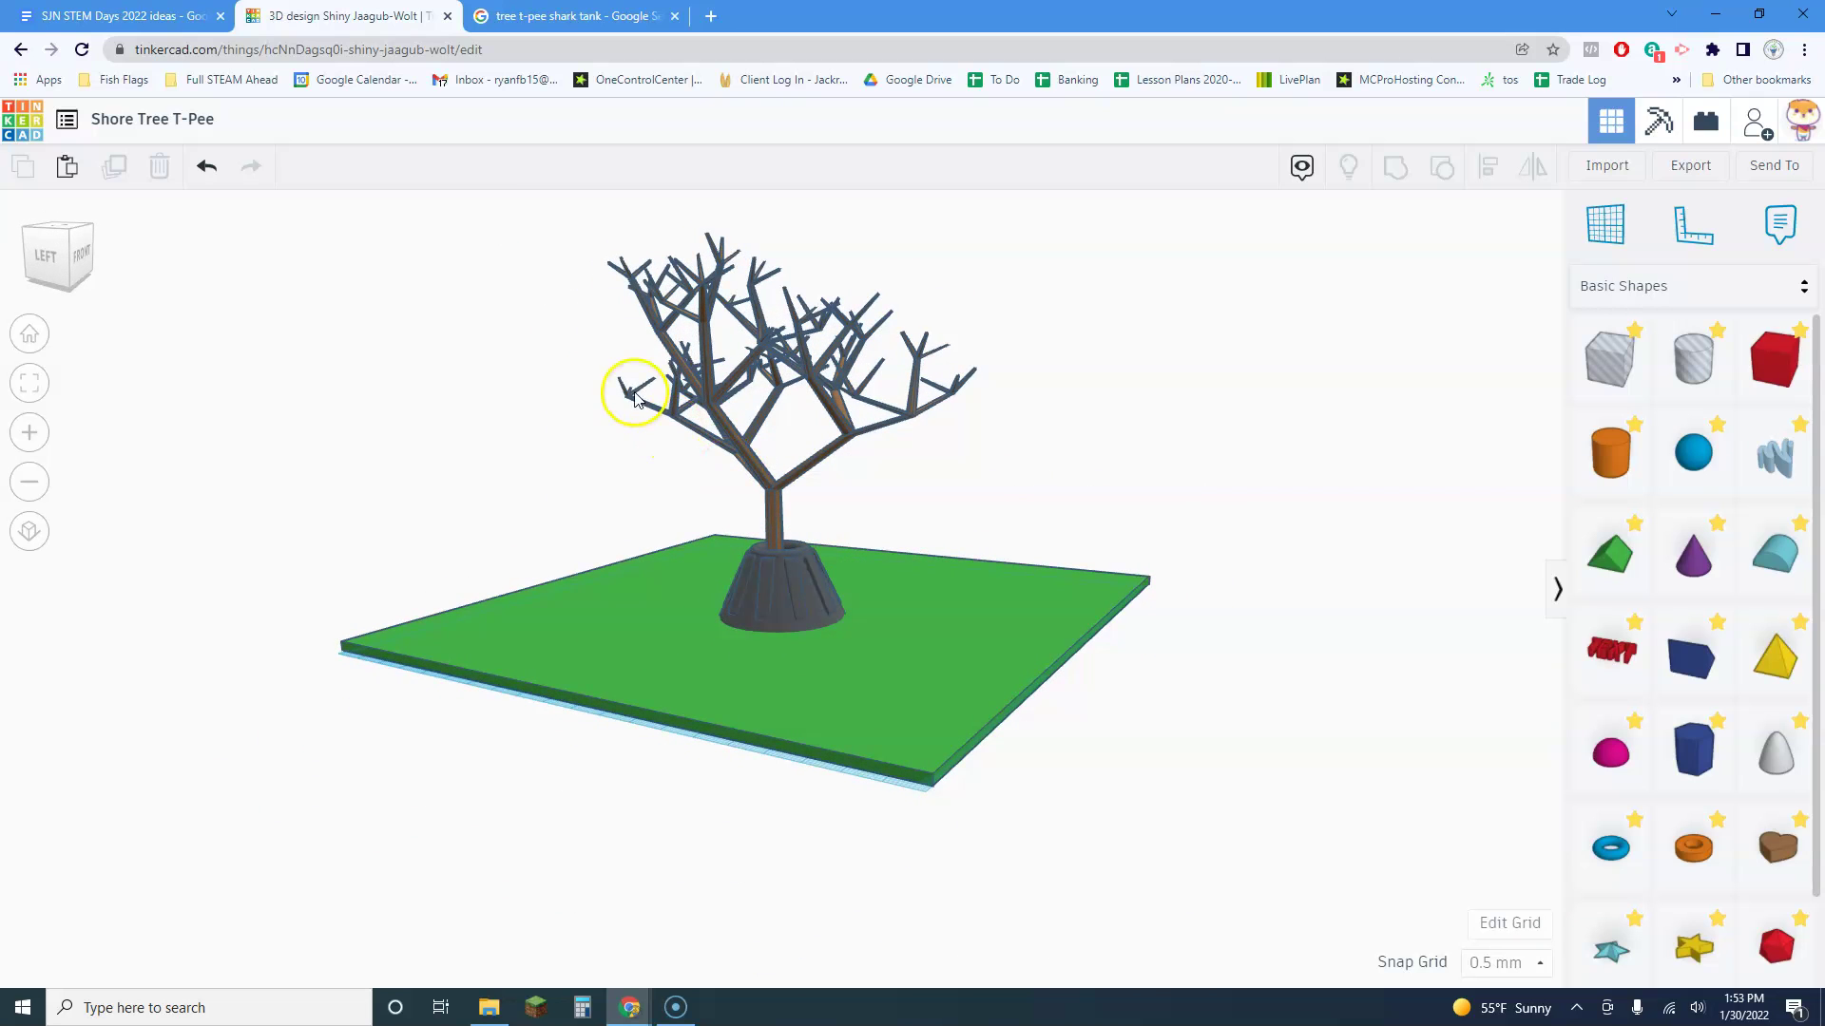